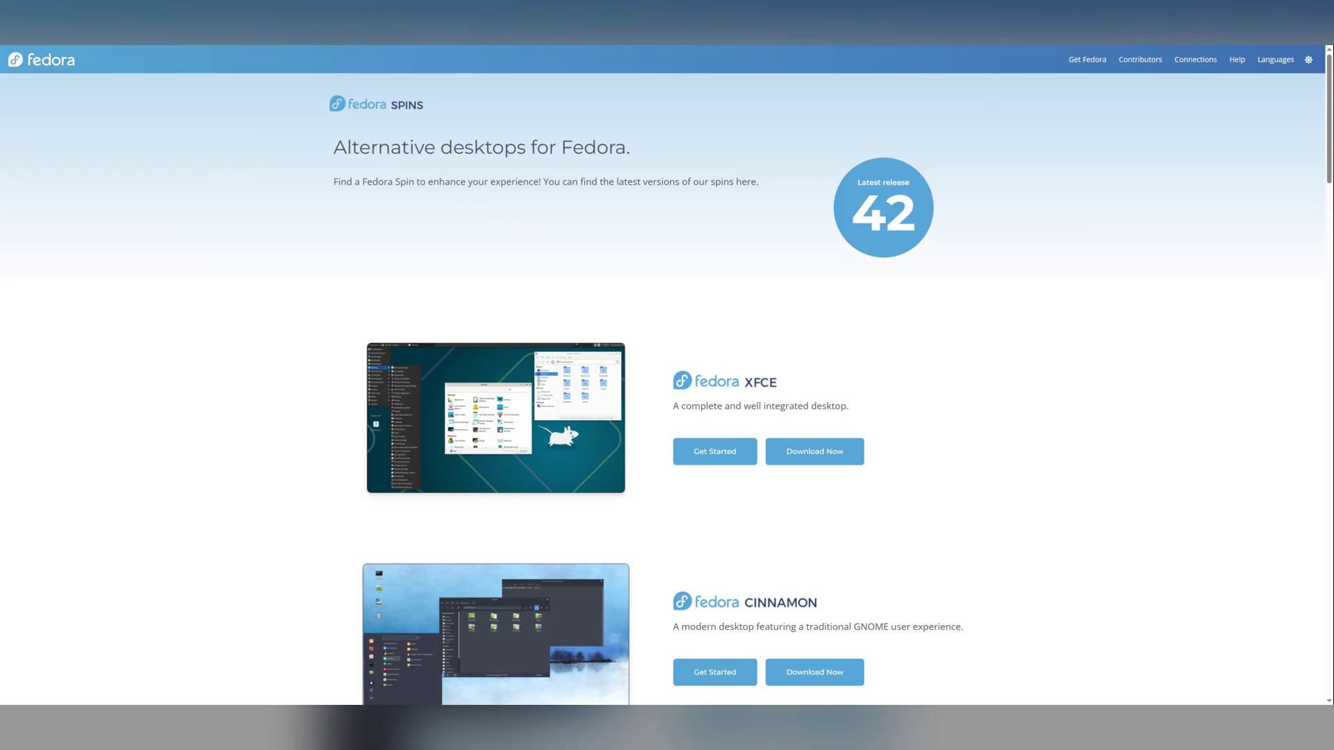
Step: Highlight the 'Alternative desktops for Fedora' heading and scroll through the first spin entries
{"action": "left_click_drag", "start_coordinate": [334, 152], "coordinate": [715, 160]}
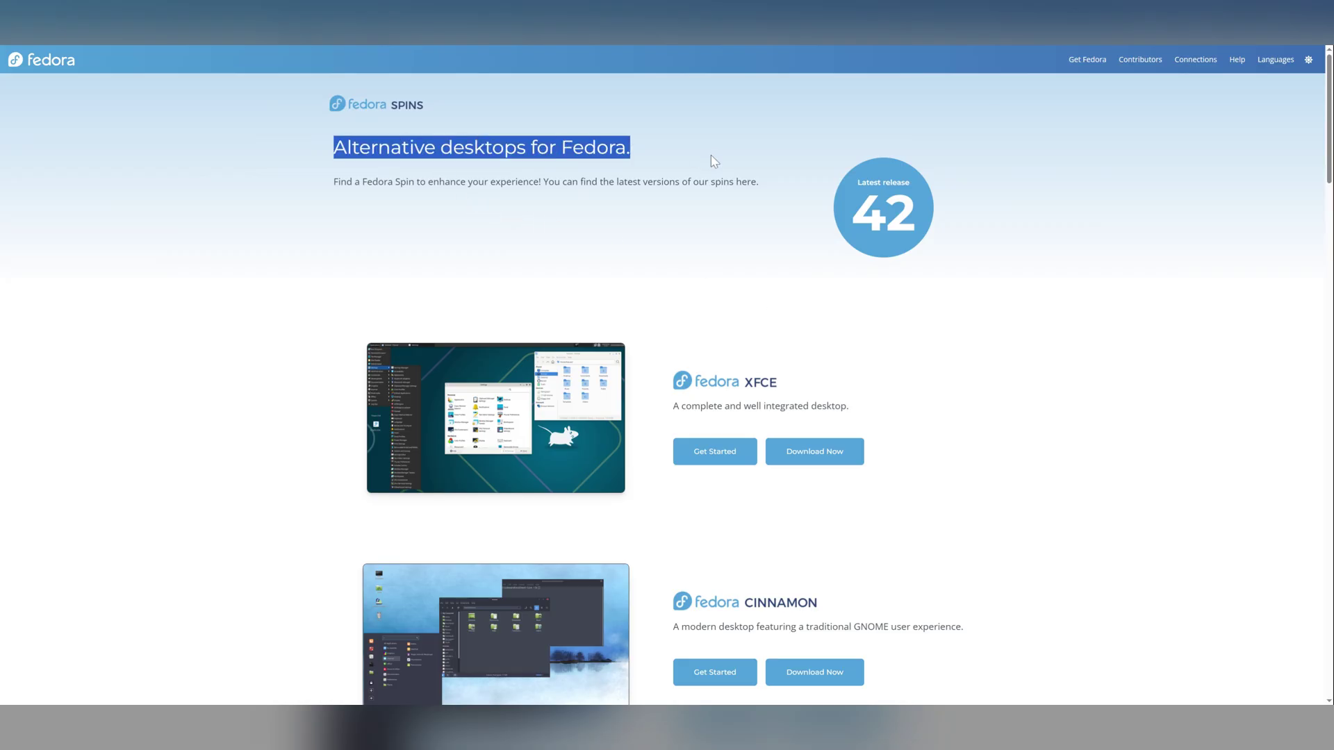
{"action": "left_click", "coordinate": [738, 242]}
{"action": "scroll", "coordinate": [954, 375], "scroll_direction": "down", "scroll_amount": 3}
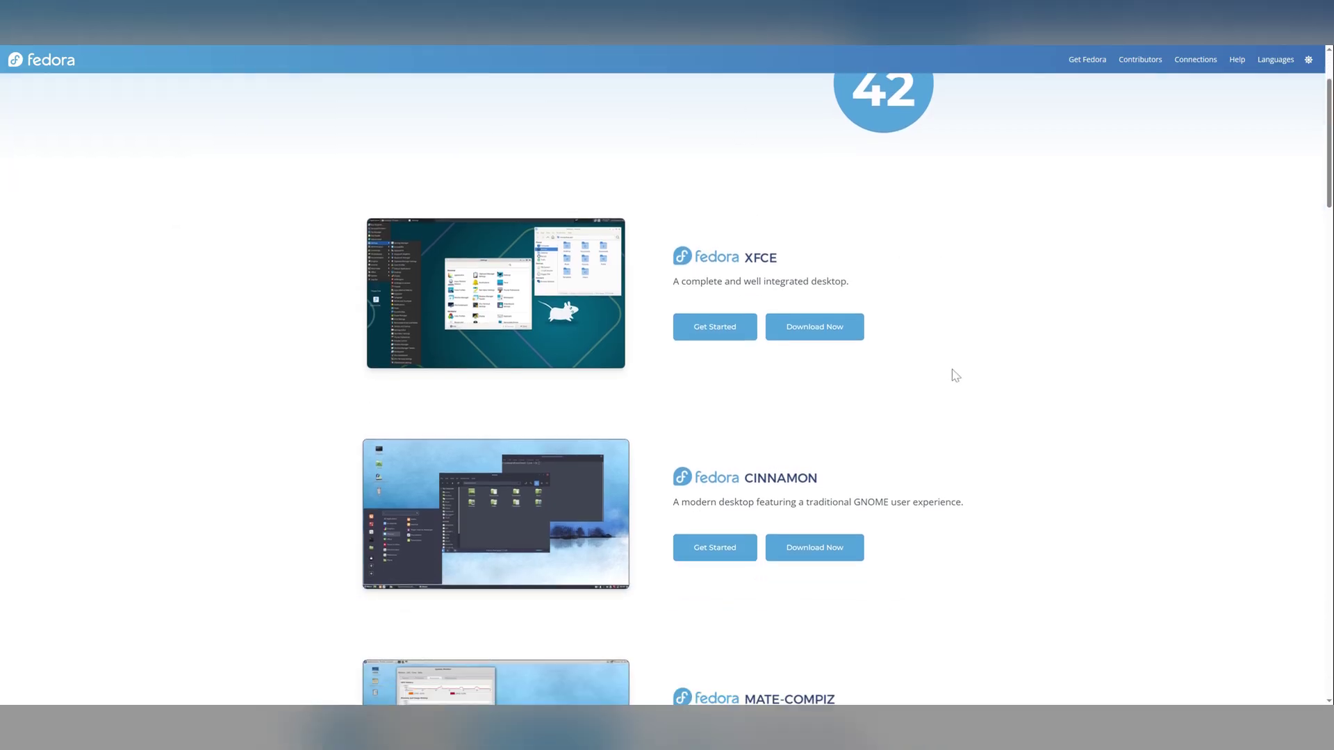
{"action": "scroll", "coordinate": [954, 375], "scroll_direction": "down", "scroll_amount": 3}
{"action": "scroll", "coordinate": [954, 375], "scroll_direction": "down", "scroll_amount": 3}
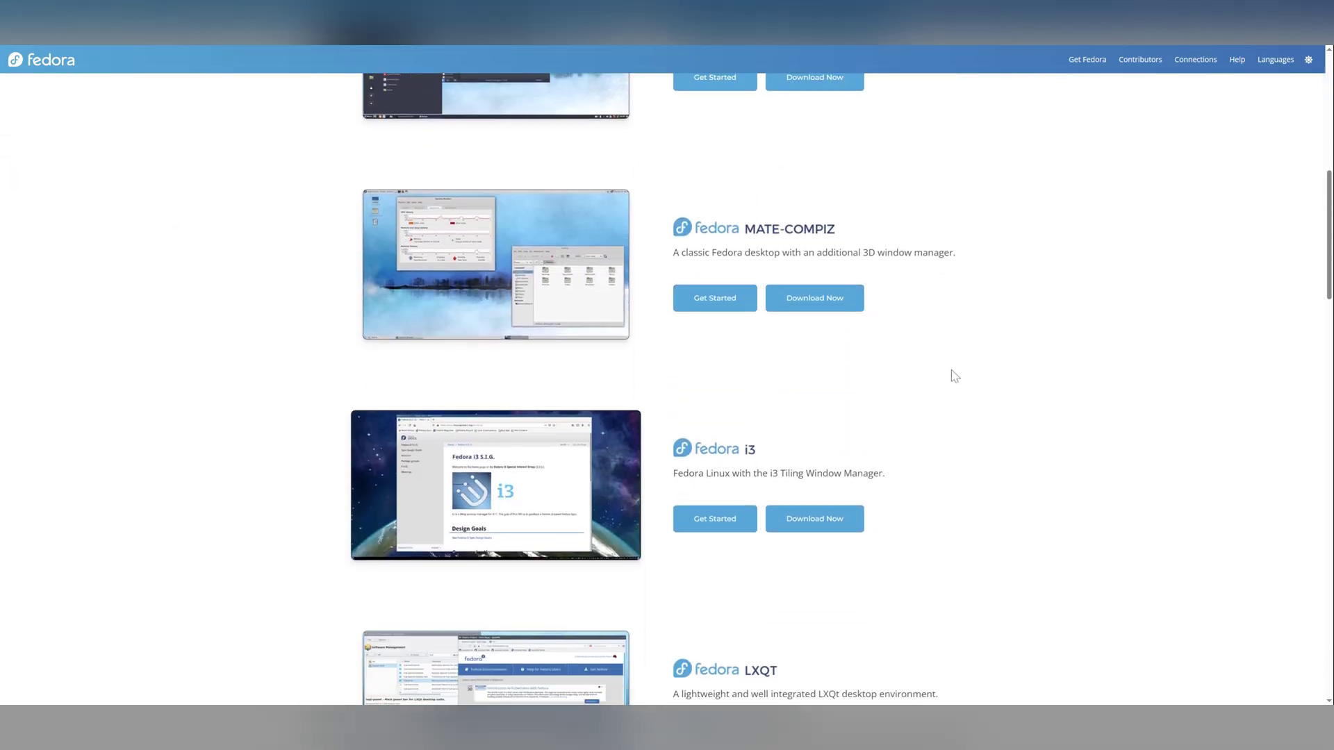
{"action": "scroll", "coordinate": [954, 375], "scroll_direction": "down", "scroll_amount": 1}
{"action": "left_click_drag", "start_coordinate": [905, 387], "coordinate": [707, 386]}
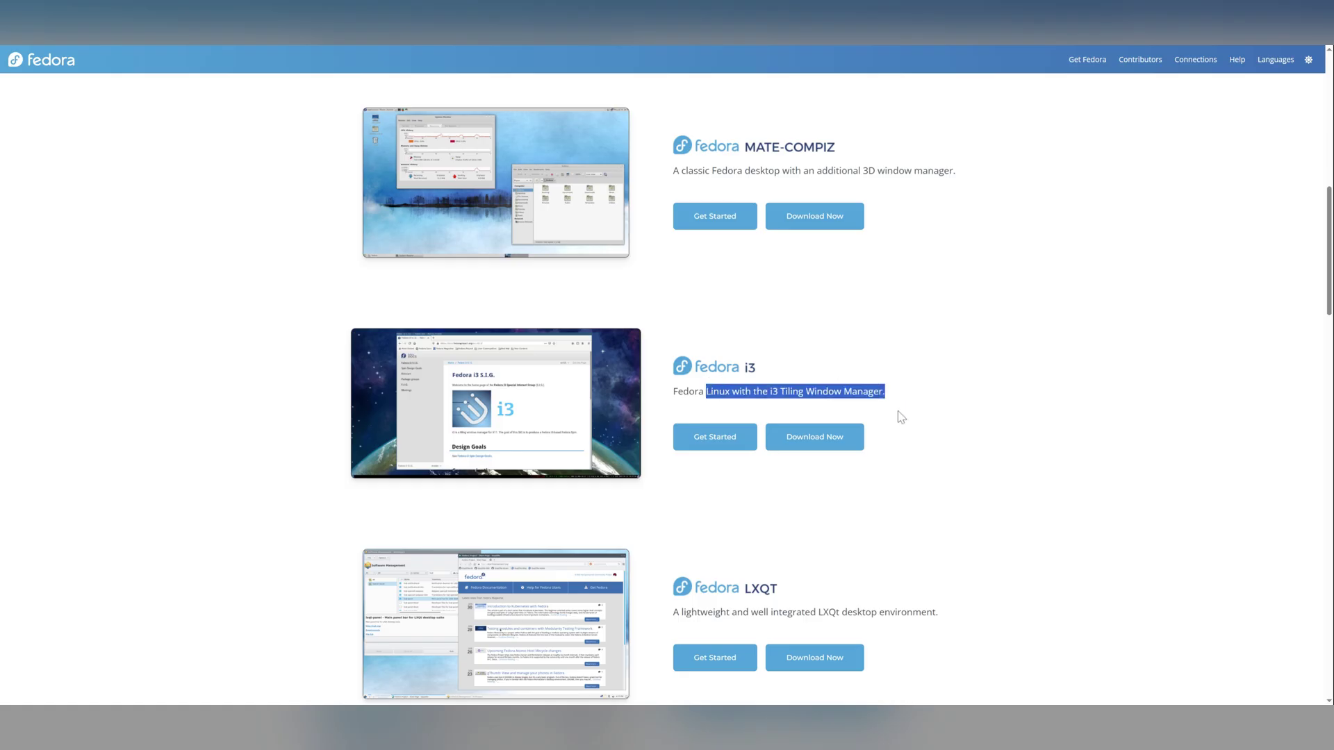
{"action": "left_click", "coordinate": [902, 417]}
Step: Highlight the SOAS tagline and continue down to the footer listing all spins
{"action": "scroll", "coordinate": [956, 429], "scroll_direction": "down", "scroll_amount": 3}
{"action": "scroll", "coordinate": [958, 431], "scroll_direction": "down", "scroll_amount": 5}
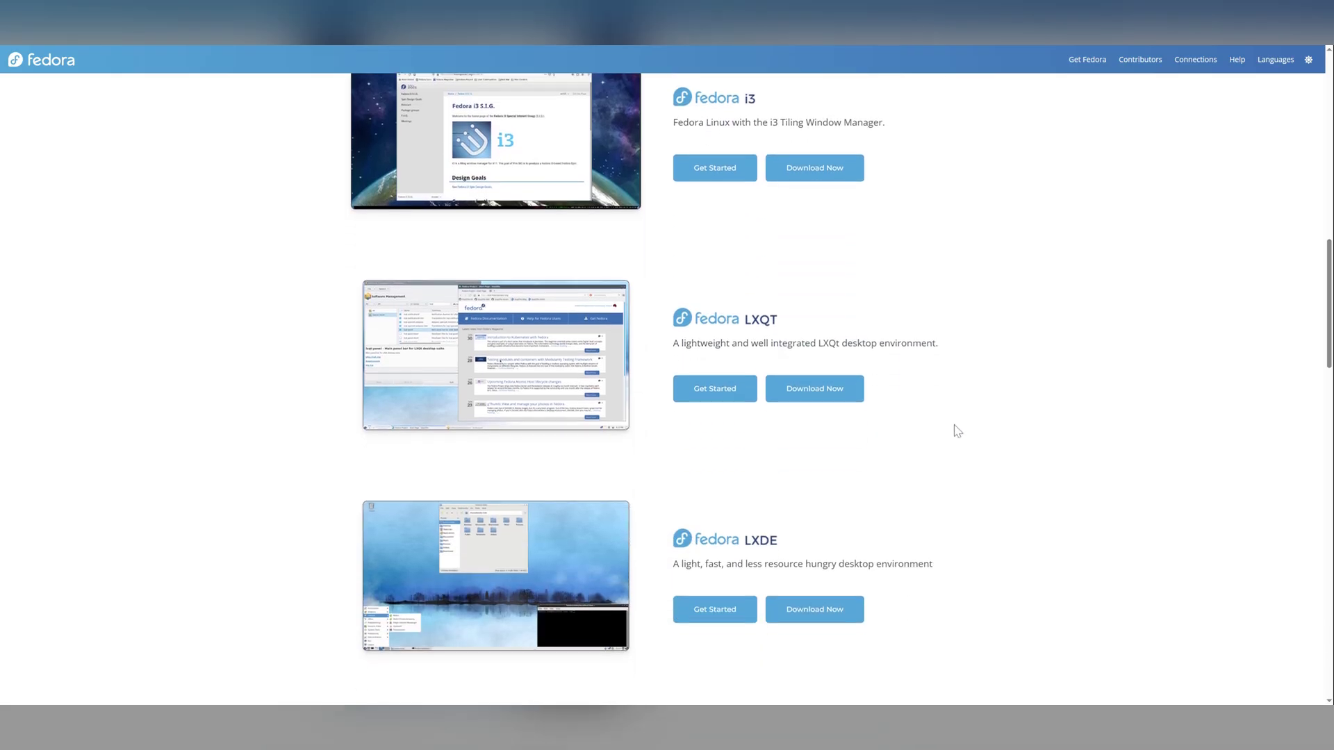
{"action": "scroll", "coordinate": [956, 431], "scroll_direction": "down", "scroll_amount": 1}
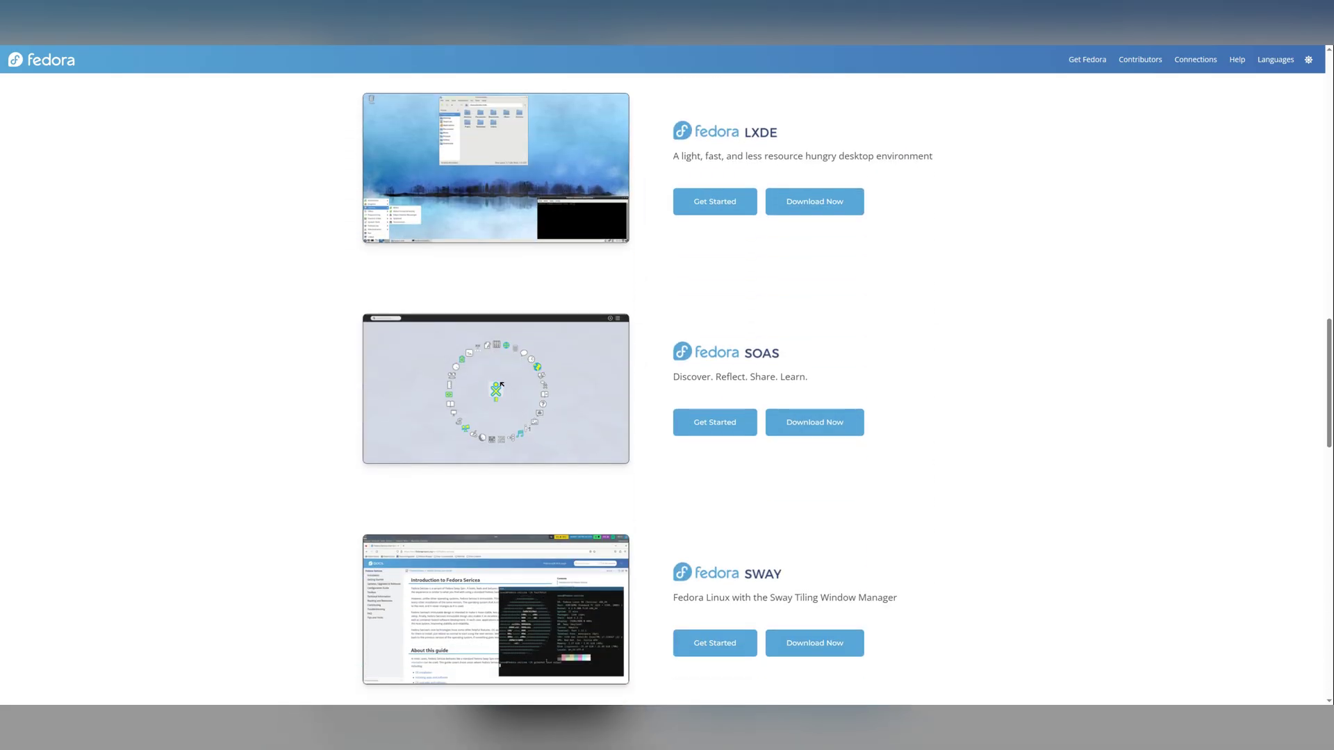
{"action": "left_click_drag", "start_coordinate": [673, 377], "coordinate": [786, 377]}
{"action": "scroll", "coordinate": [947, 455], "scroll_direction": "down", "scroll_amount": 2}
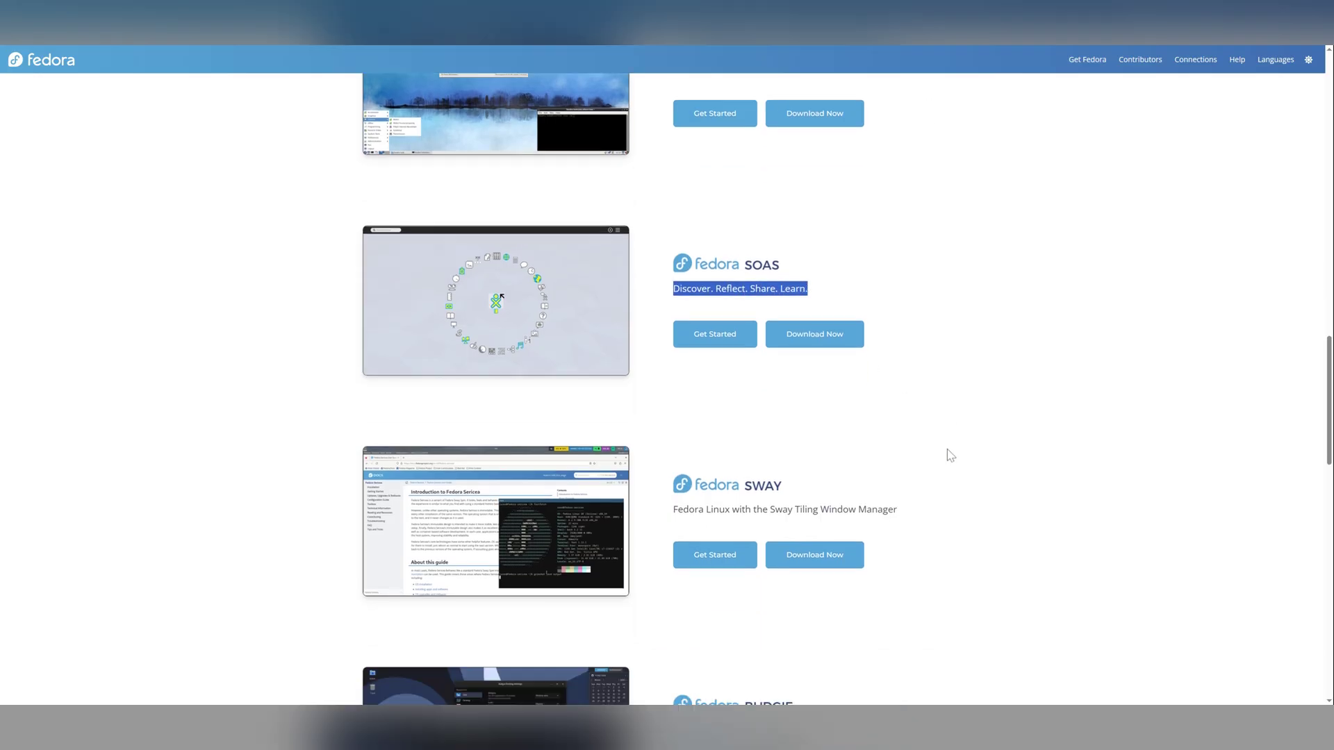
{"action": "scroll", "coordinate": [951, 456], "scroll_direction": "down", "scroll_amount": 2}
{"action": "scroll", "coordinate": [951, 456], "scroll_direction": "down", "scroll_amount": 3}
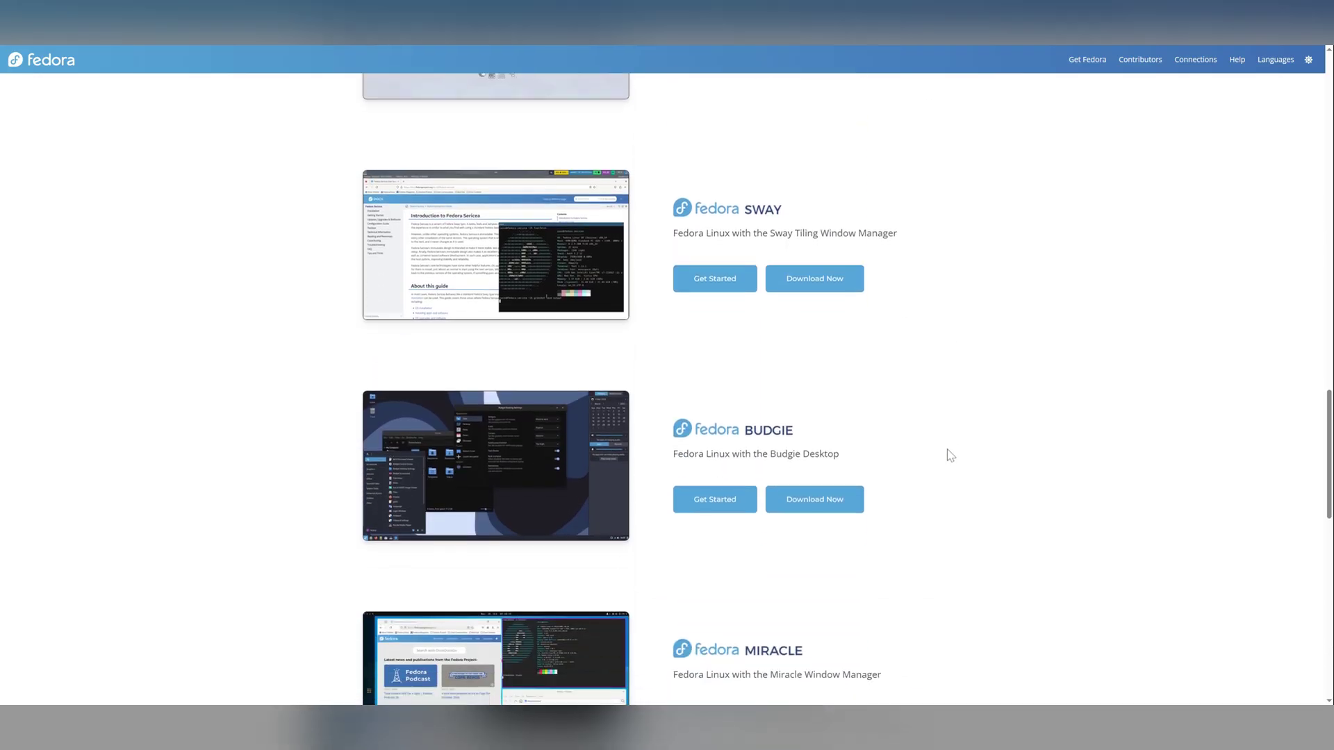
{"action": "scroll", "coordinate": [860, 437], "scroll_direction": "down", "scroll_amount": 7}
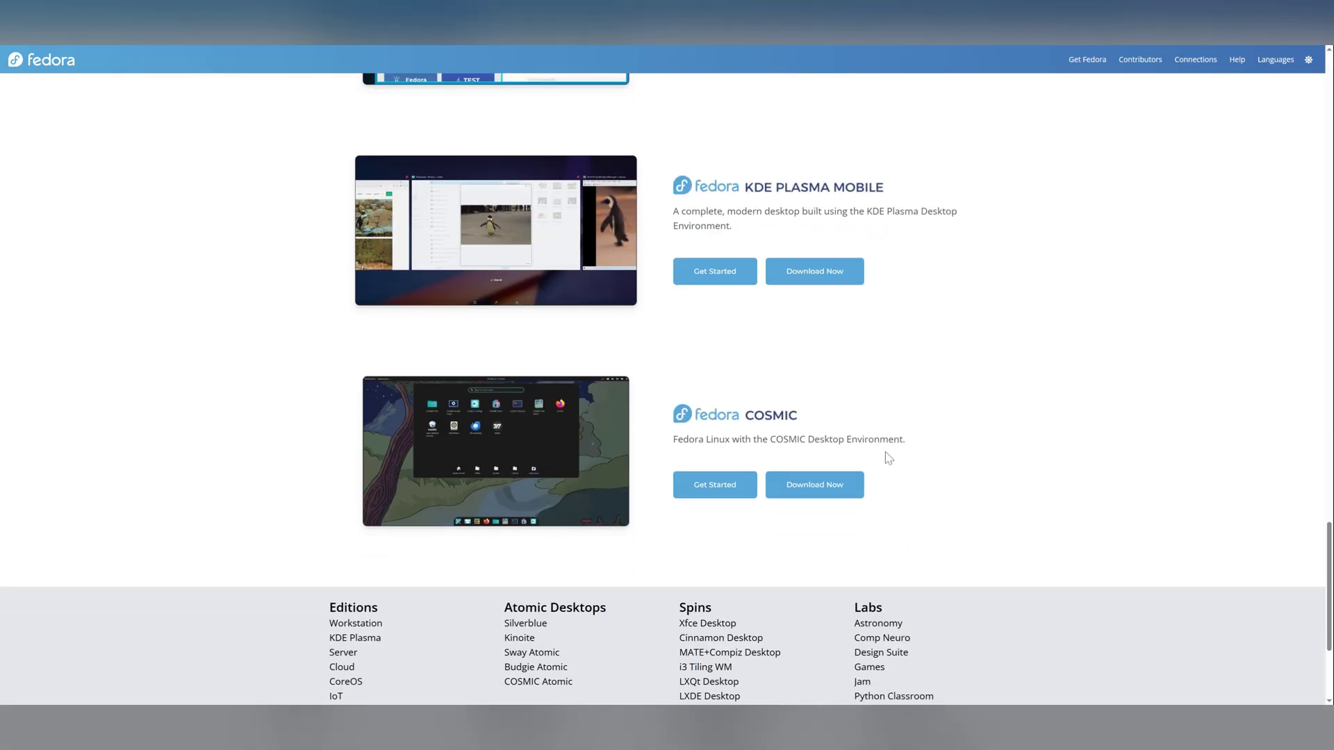
{"action": "scroll", "coordinate": [887, 458], "scroll_direction": "down", "scroll_amount": 2}
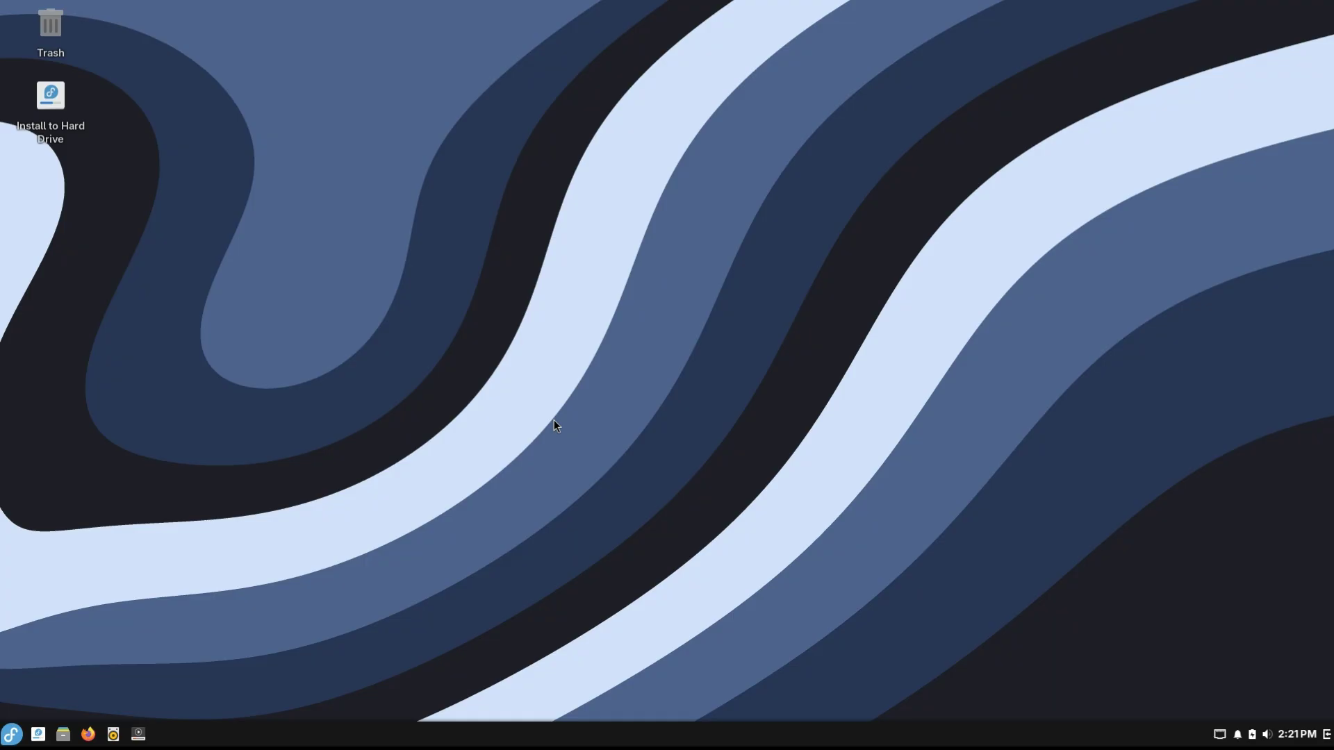
Step: Open Budgie Desktop Settings from the desktop's right-click menu
{"action": "right_click", "coordinate": [520, 202]}
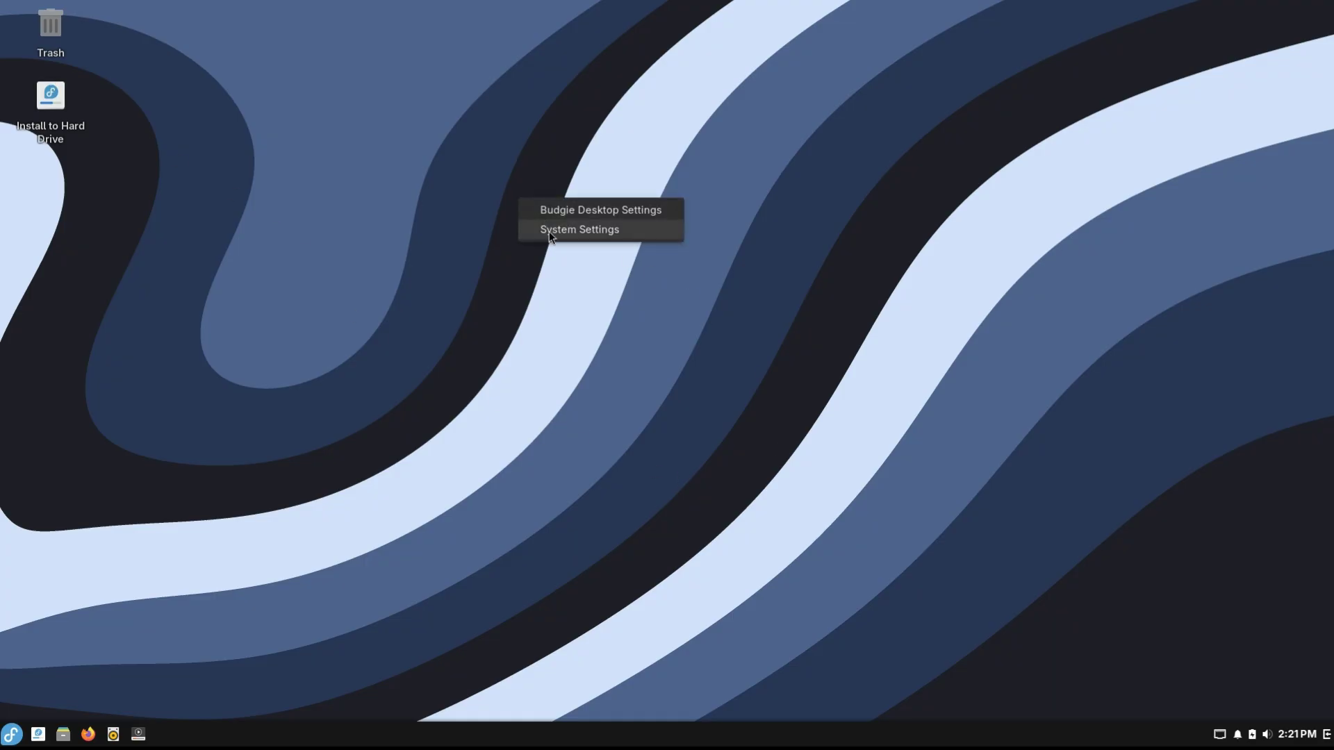
{"action": "left_click", "coordinate": [549, 211]}
{"action": "left_click_drag", "start_coordinate": [786, 120], "coordinate": [1042, 12]}
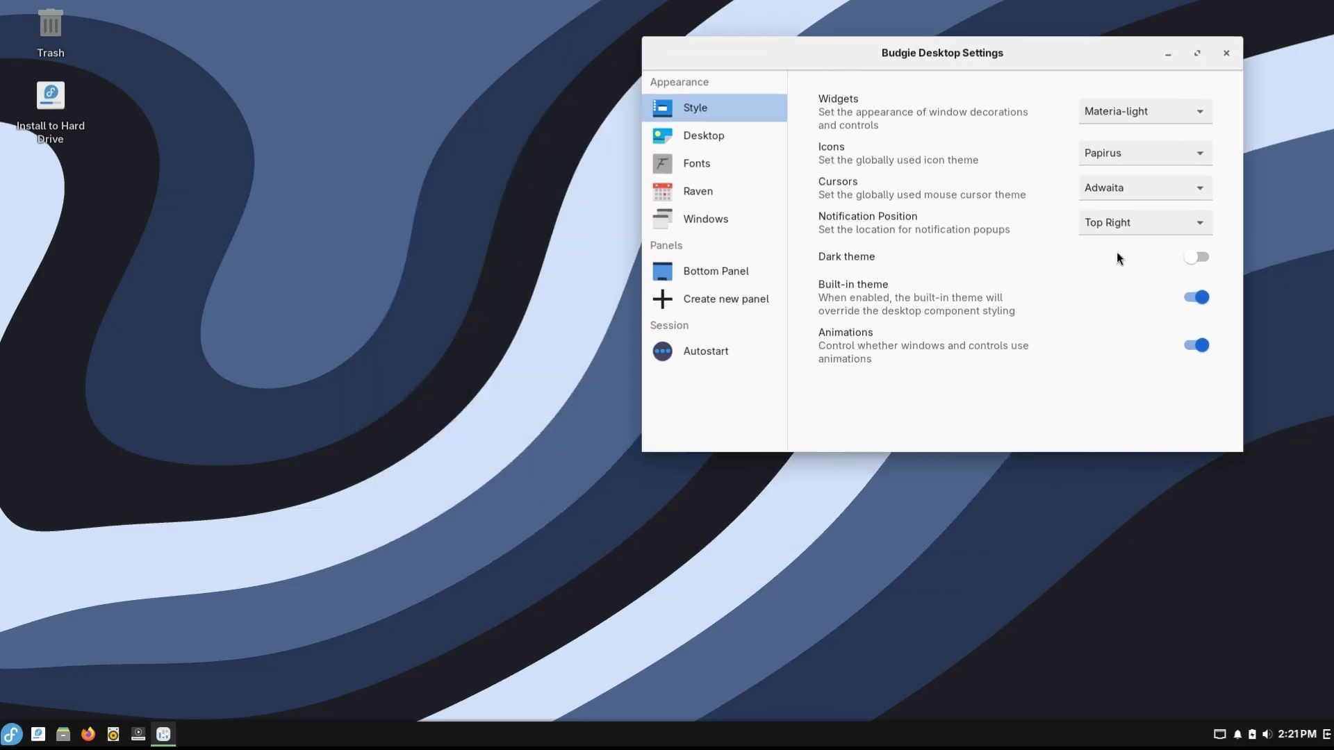
Step: Try the dark theme on and off, then set the widget theme to Materia-compact
{"action": "left_click", "coordinate": [1197, 257]}
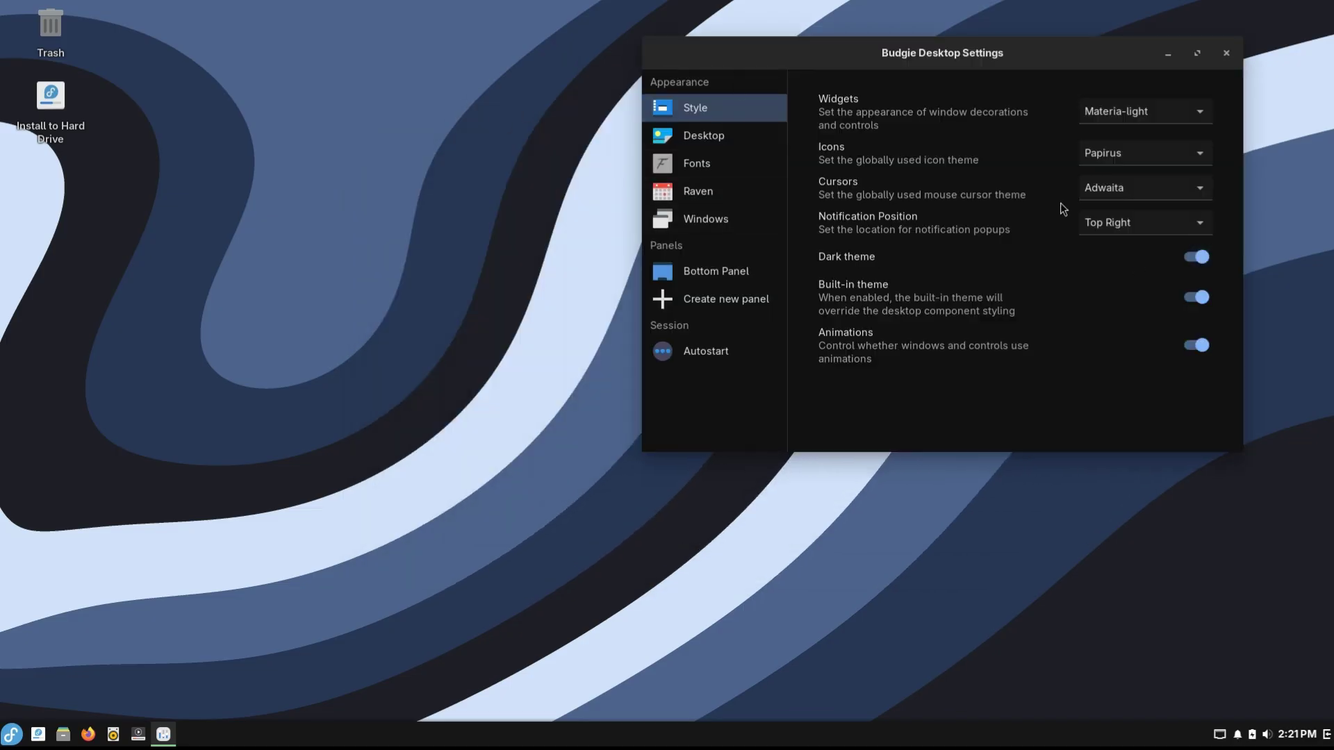
{"action": "left_click", "coordinate": [1196, 260]}
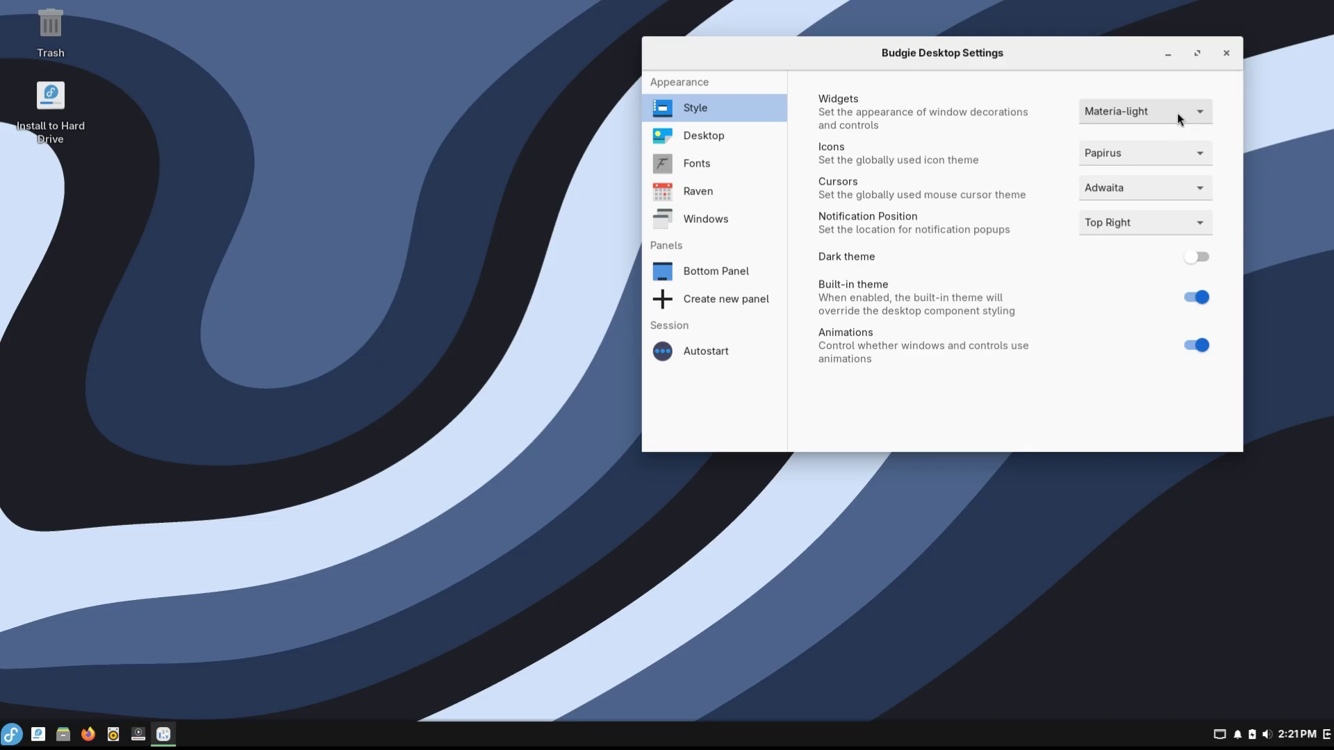
{"action": "left_click", "coordinate": [1177, 113]}
{"action": "left_click", "coordinate": [1173, 46]}
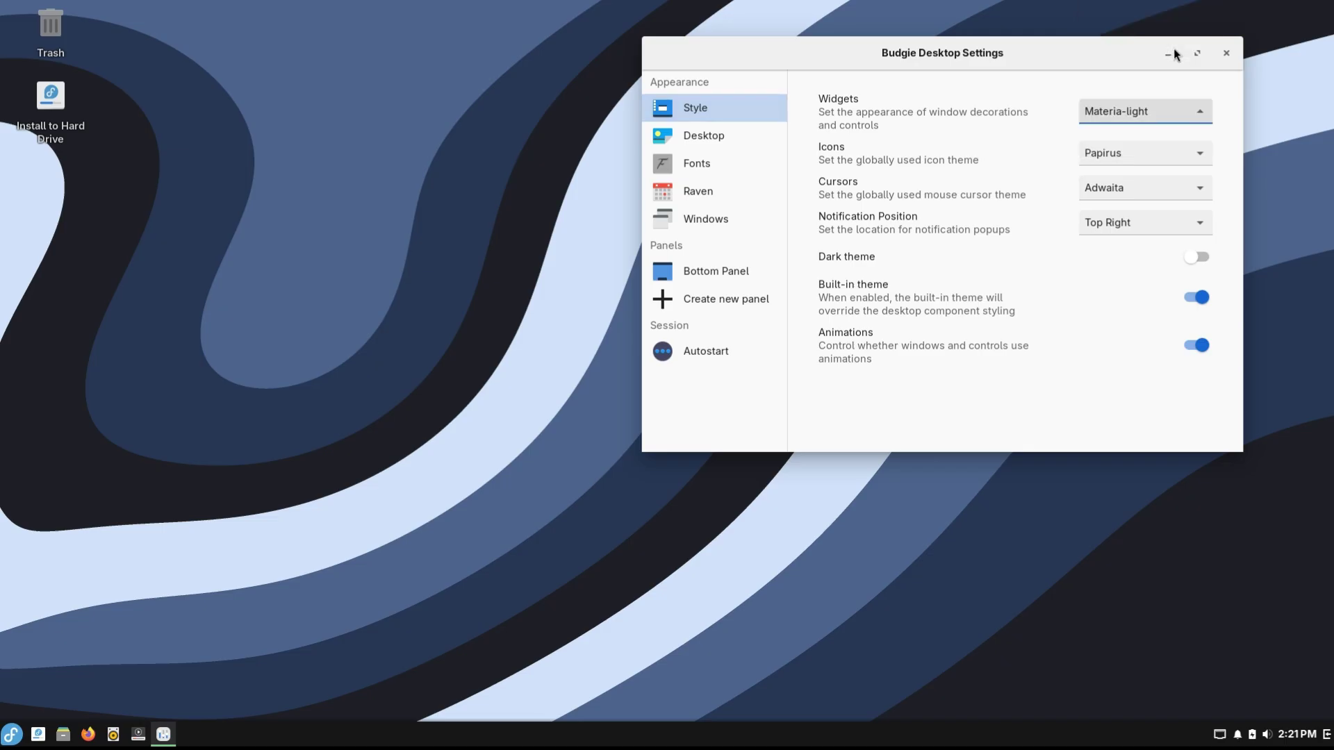
{"action": "left_click_drag", "start_coordinate": [1103, 57], "coordinate": [976, 194]}
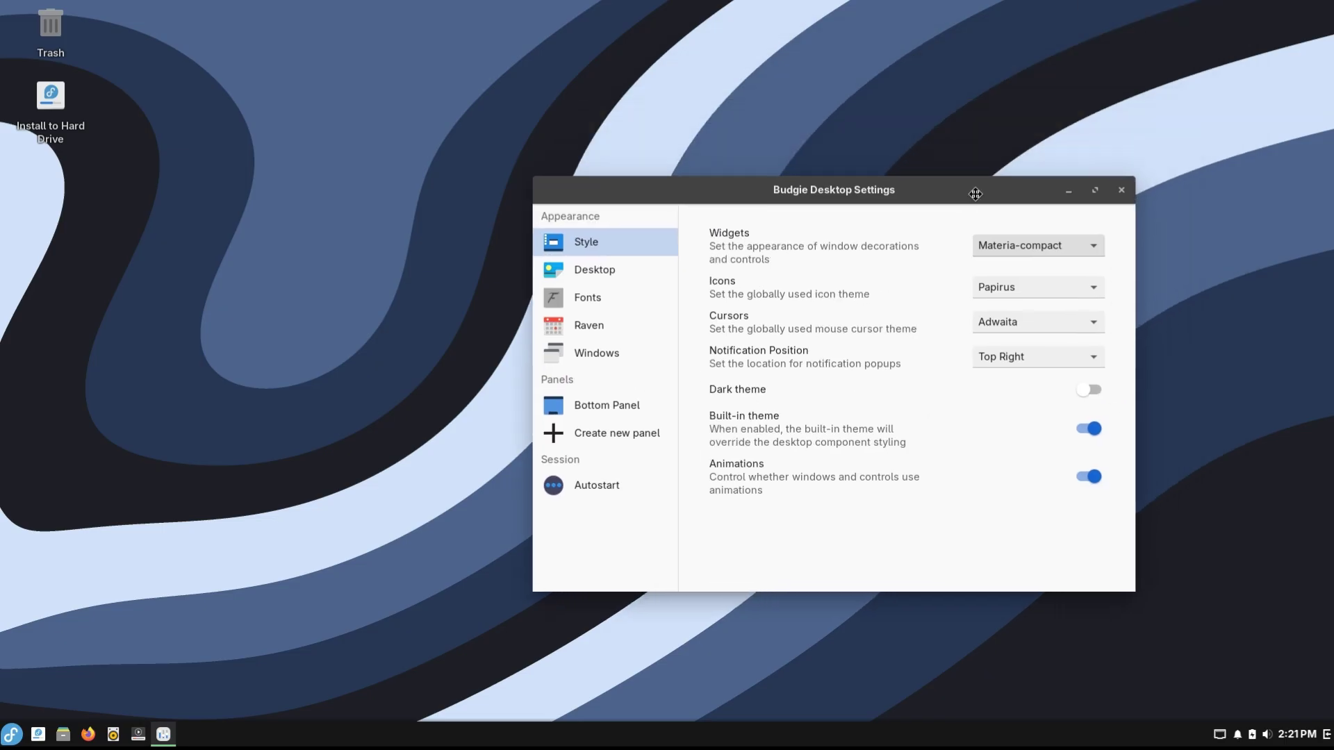
Step: Try hicolor icons, return to Papirus, and keep Adwaita cursors and Top Right notifications
{"action": "left_click", "coordinate": [1053, 293]}
{"action": "left_click", "coordinate": [1073, 264]}
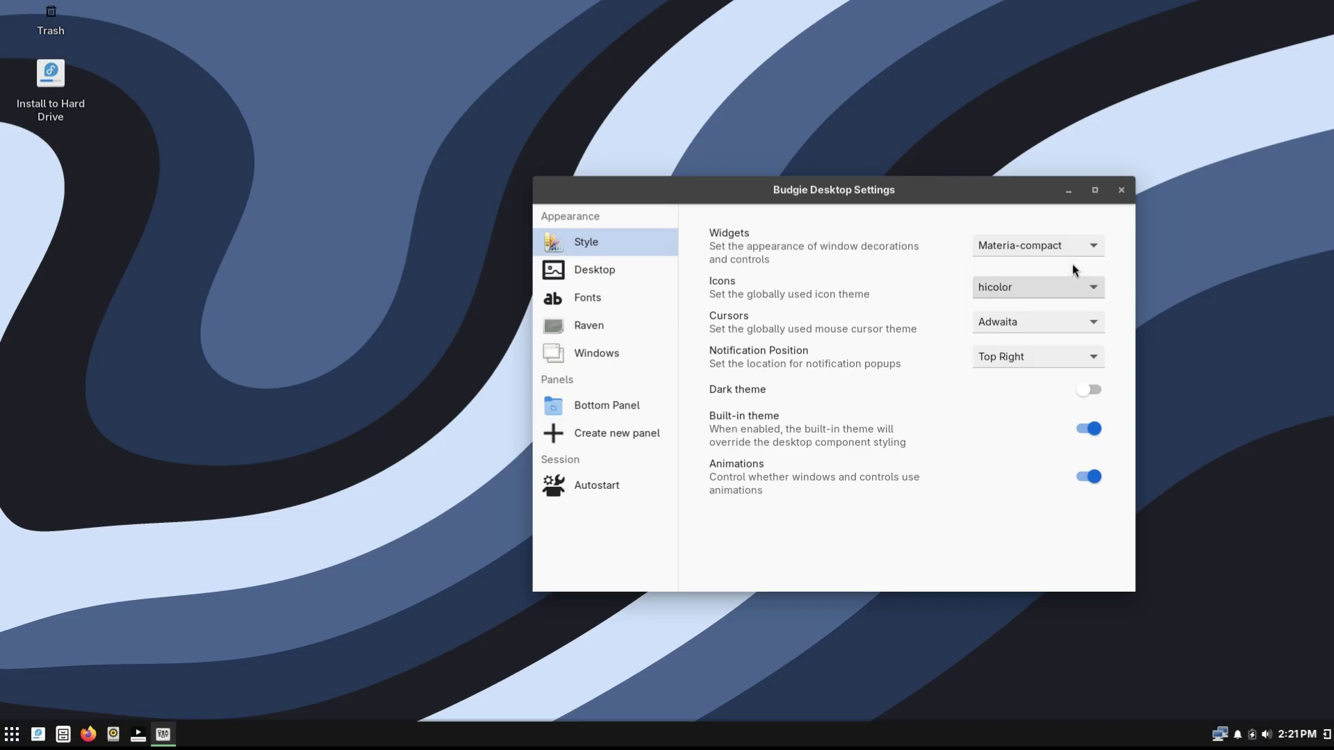
{"action": "left_click", "coordinate": [1064, 292]}
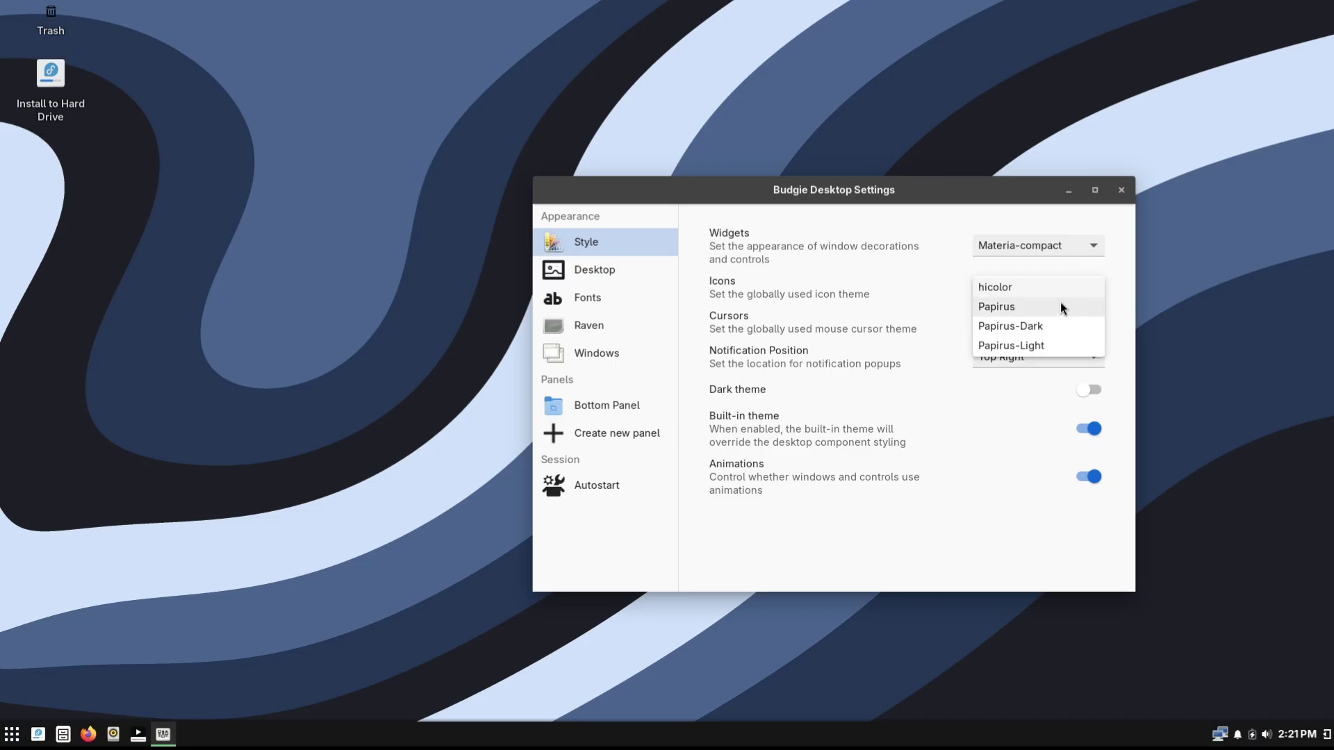
{"action": "left_click", "coordinate": [1061, 306]}
{"action": "left_click", "coordinate": [1049, 324]}
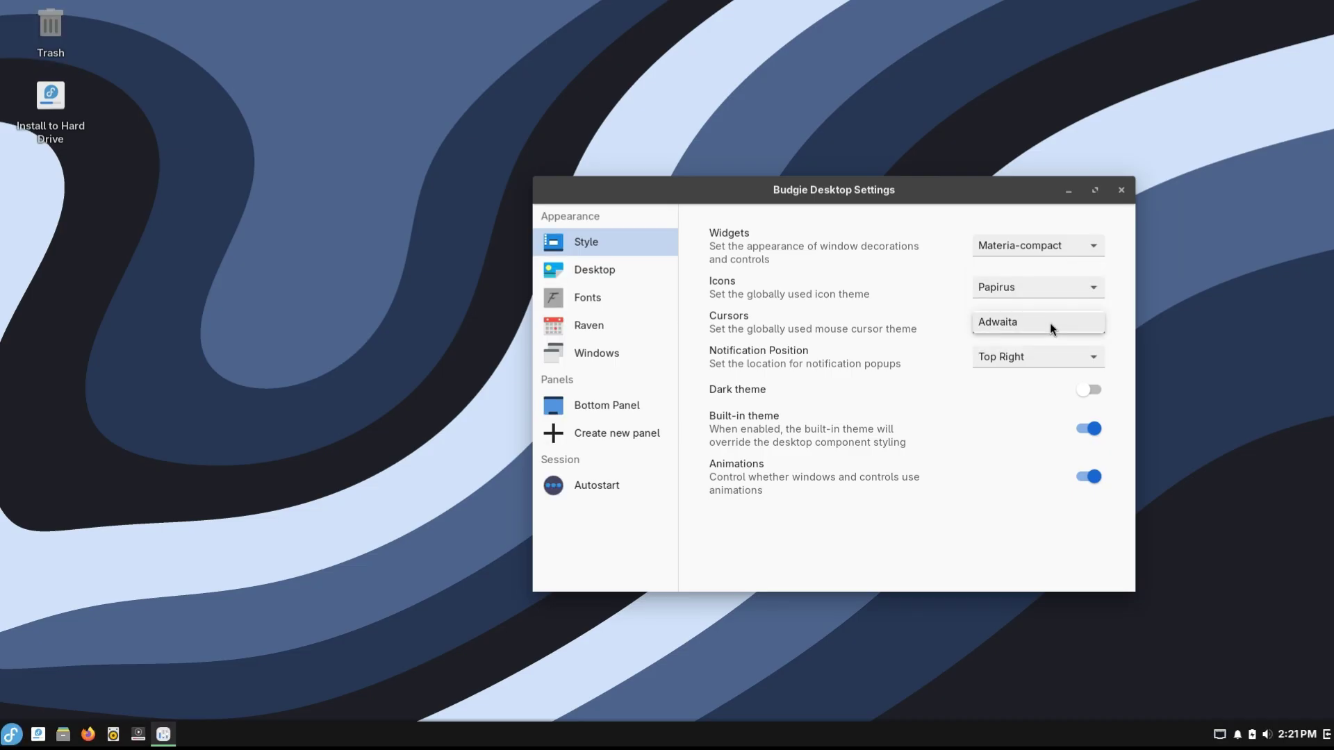
{"action": "left_click", "coordinate": [1050, 323]}
{"action": "left_click", "coordinate": [1040, 358]}
{"action": "left_click", "coordinate": [1040, 359]}
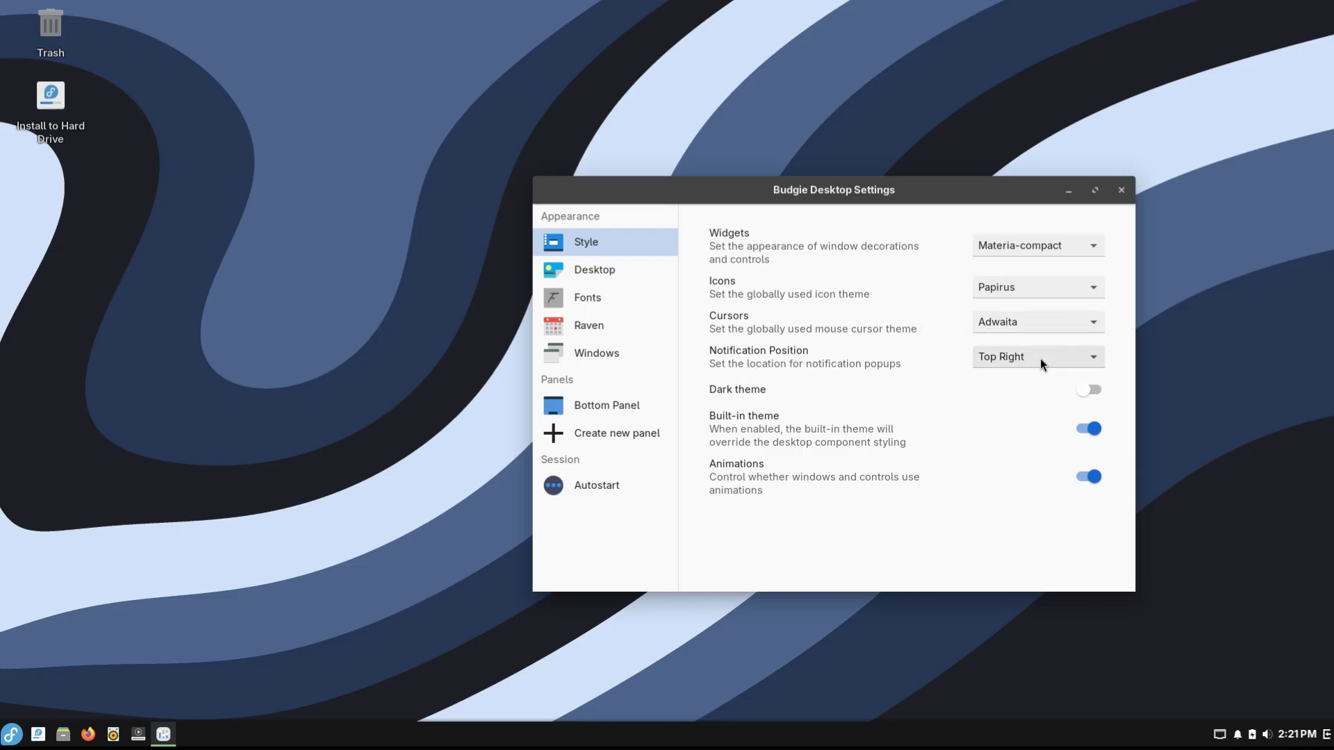
Step: Toggle the built-in theme off and back on
{"action": "left_click", "coordinate": [1084, 425]}
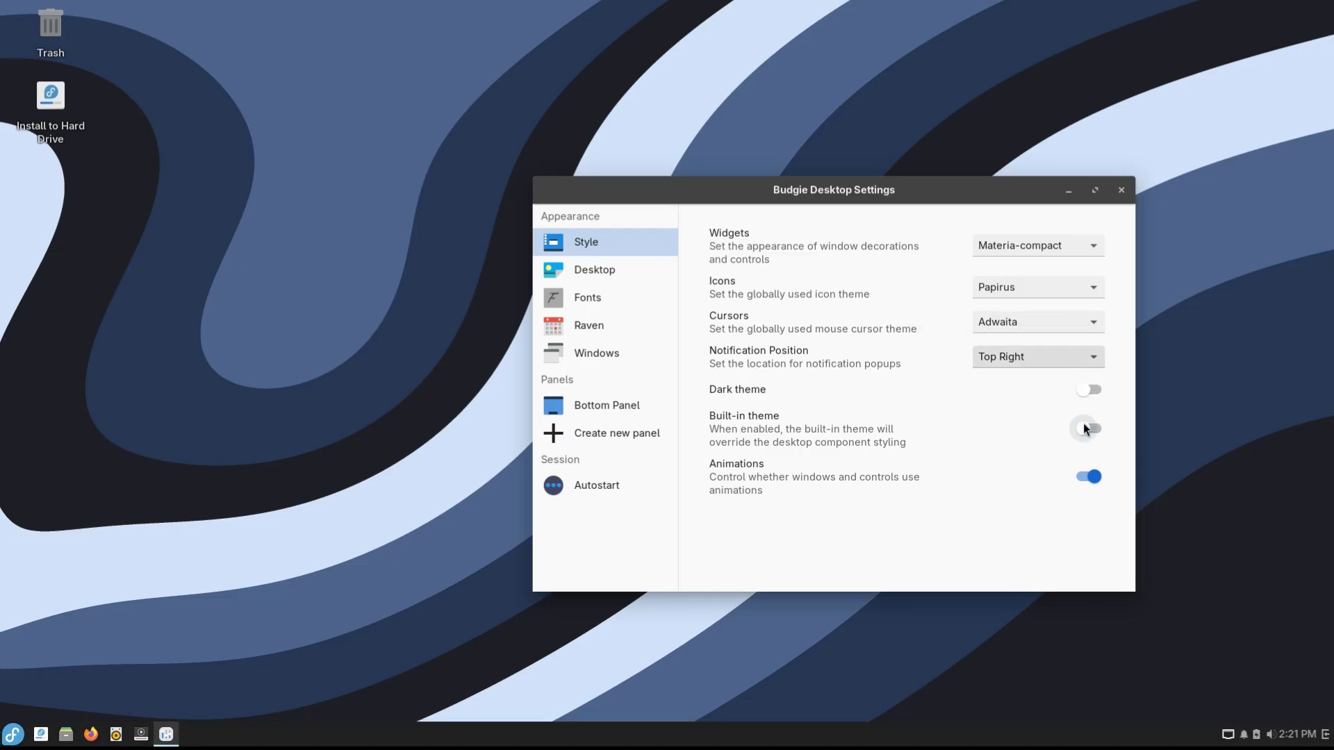
{"action": "left_click", "coordinate": [1085, 429]}
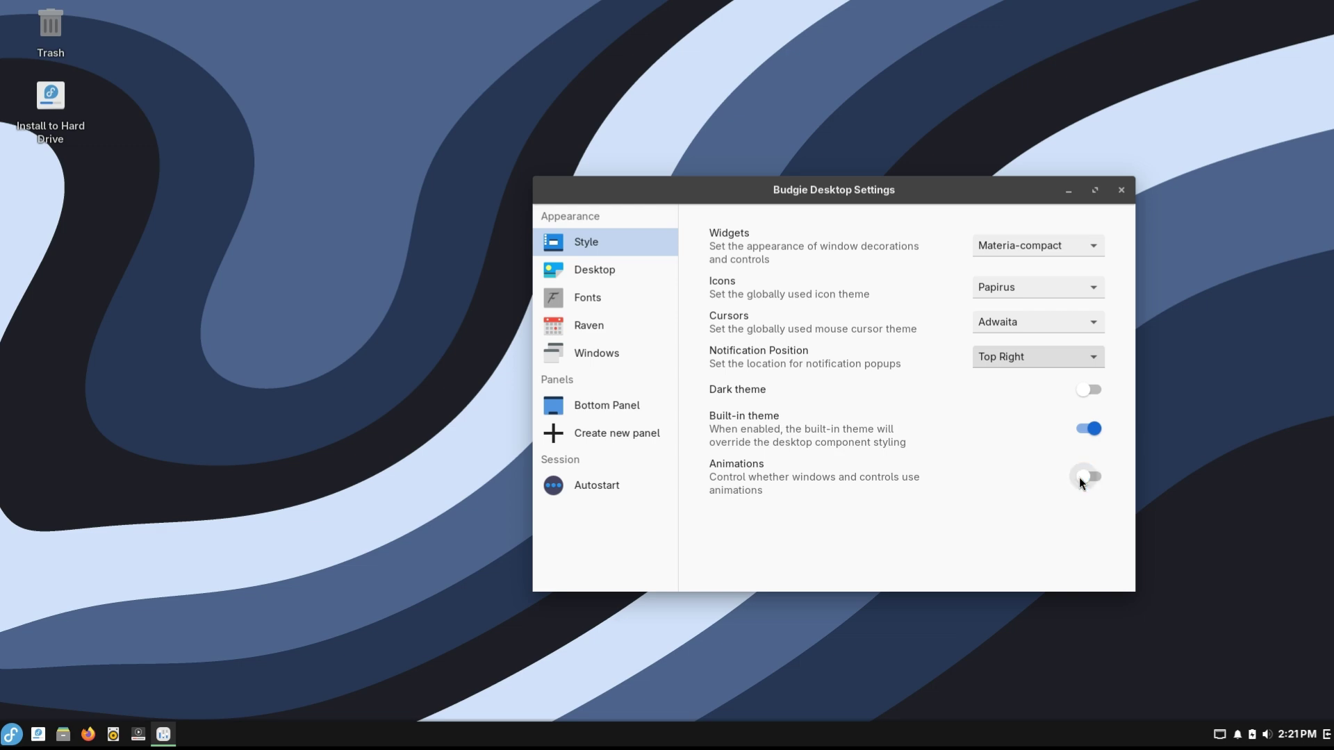
{"action": "left_click_drag", "start_coordinate": [1019, 190], "coordinate": [969, 114]}
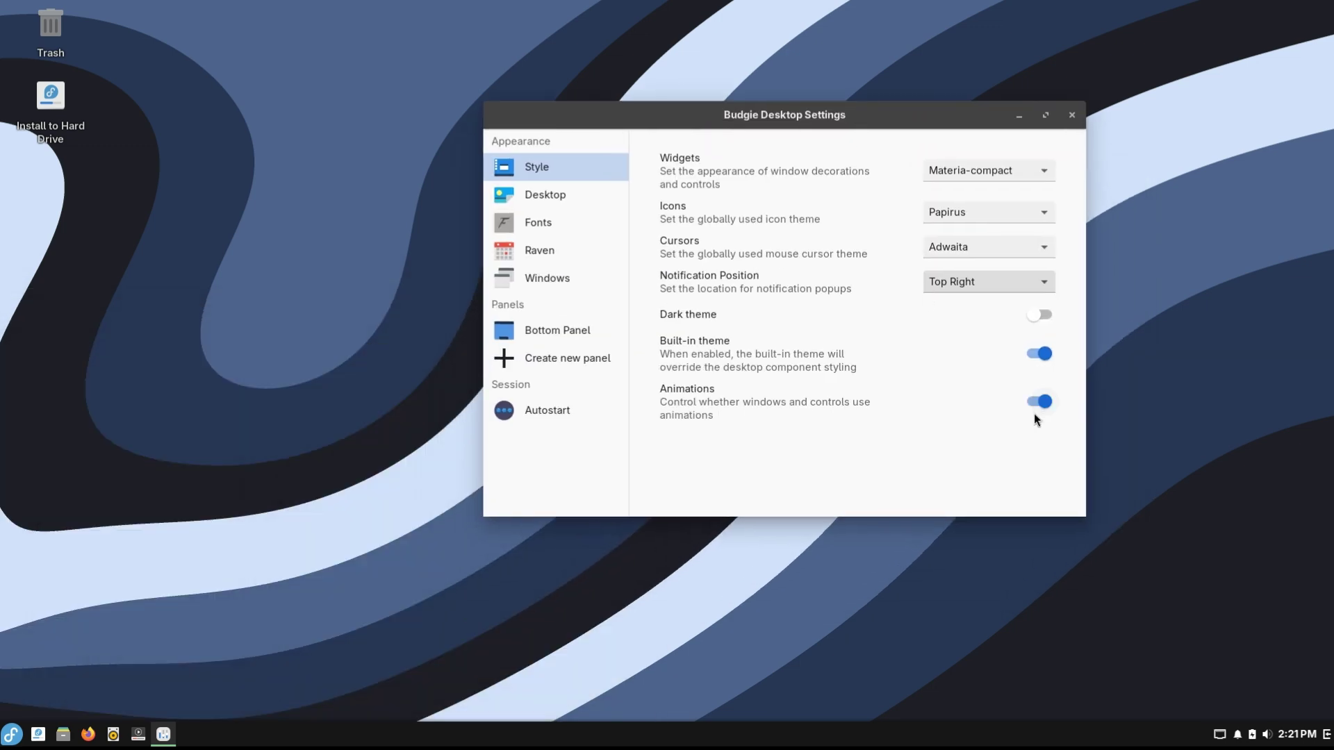
Step: On the Desktop page, hide the desktop icons and show them again
{"action": "left_click", "coordinate": [589, 193]}
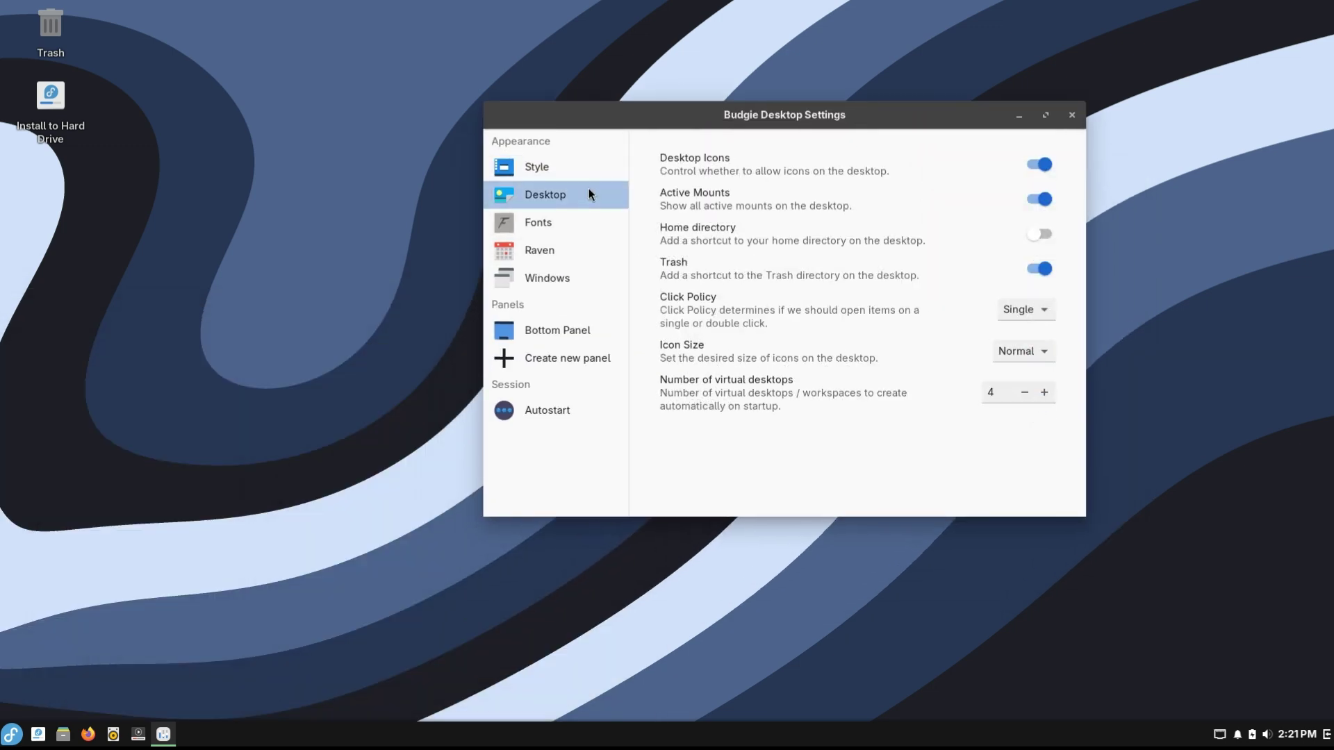
{"action": "left_click", "coordinate": [1035, 165]}
{"action": "left_click", "coordinate": [1036, 165]}
Step: Set the window title font to Adwaita Sans Bold at size 10
{"action": "left_click", "coordinate": [592, 230]}
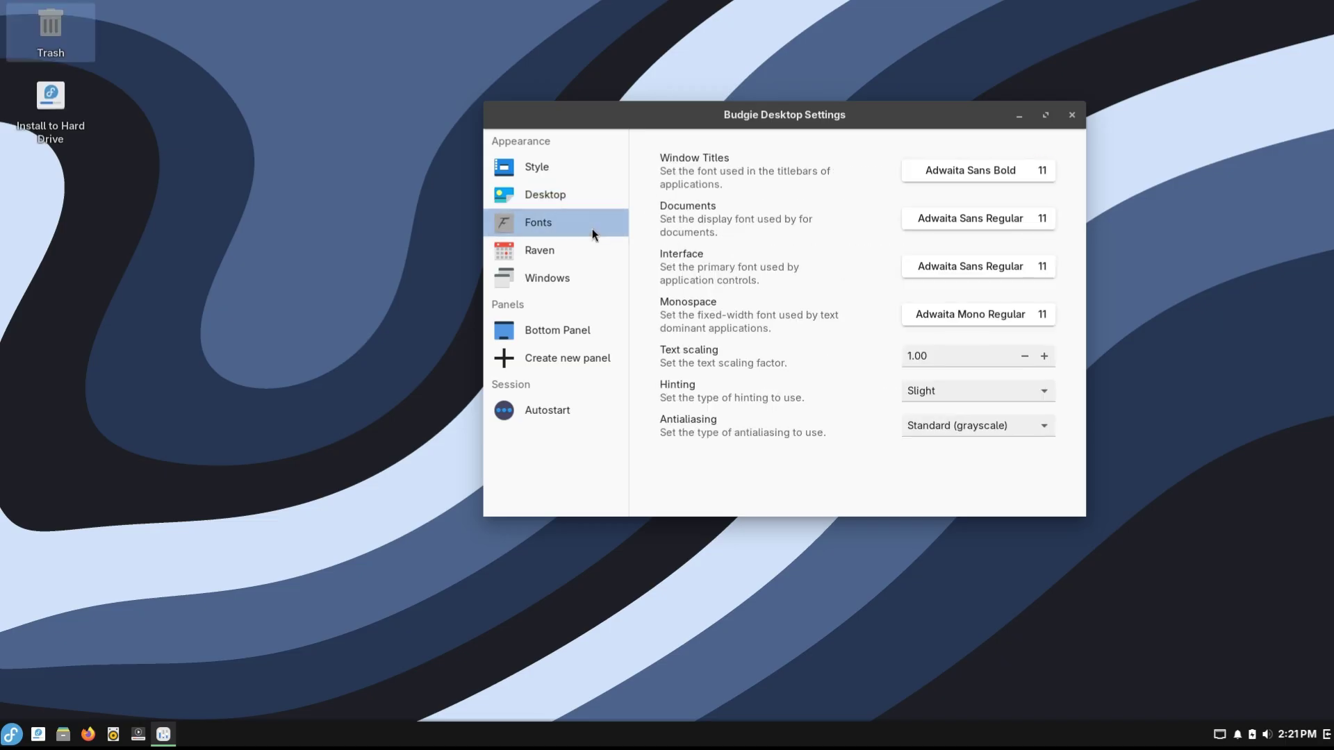
{"action": "left_click", "coordinate": [1041, 174]}
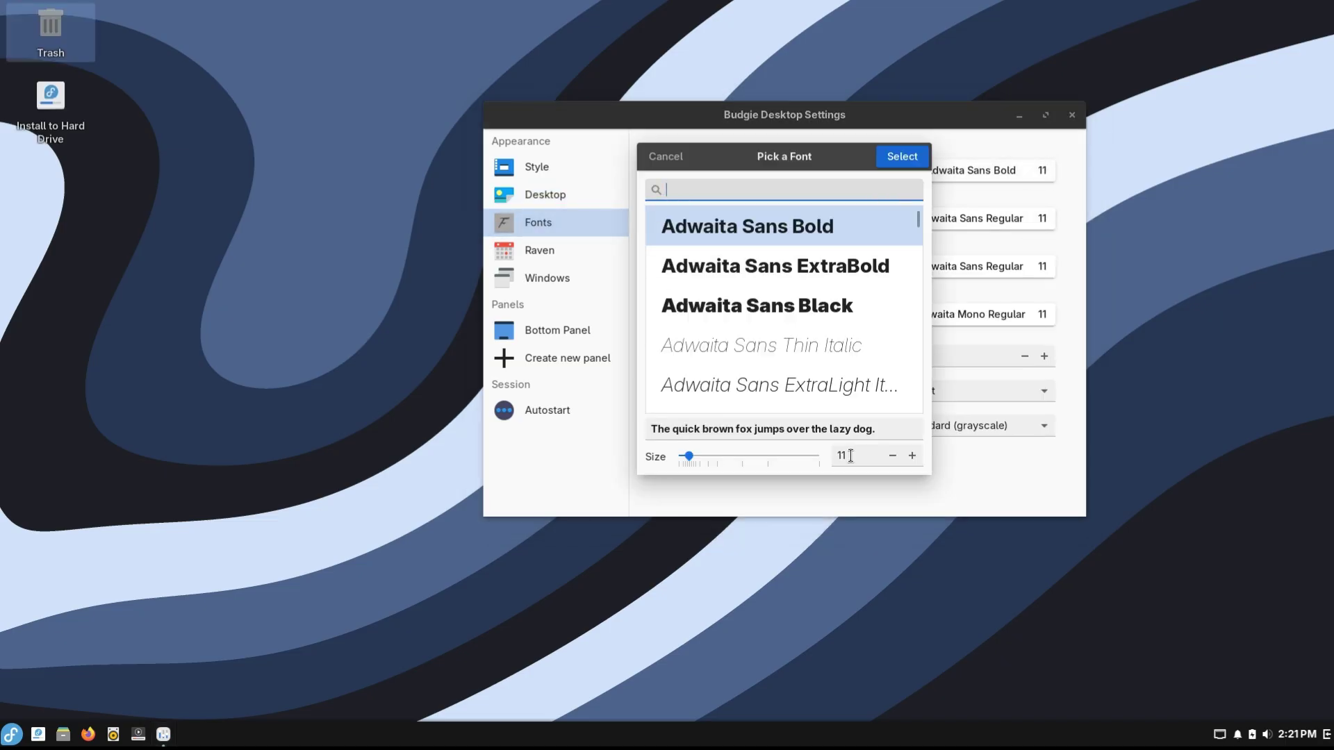
{"action": "left_click", "coordinate": [892, 456]}
{"action": "left_click", "coordinate": [914, 153]}
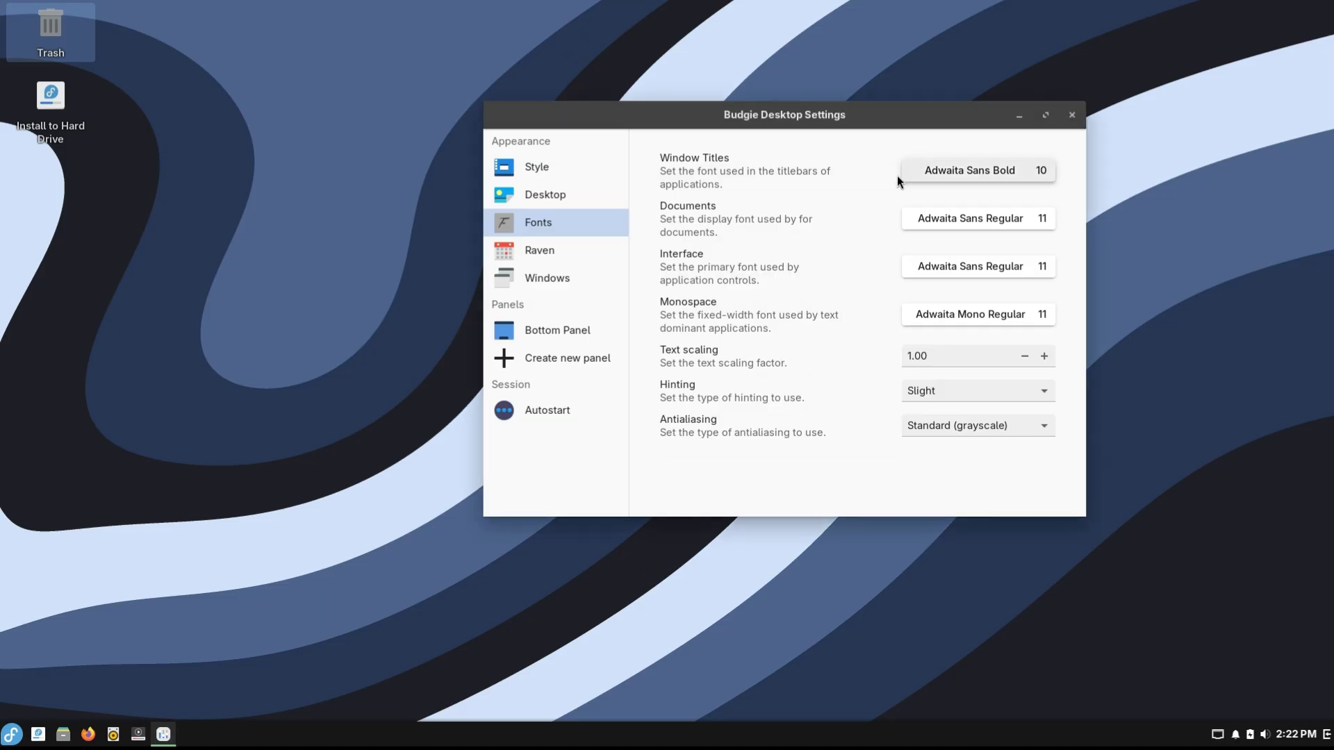
Step: Look over the Raven and Windows pages, then the Bottom Panel applets
{"action": "left_click", "coordinate": [583, 246]}
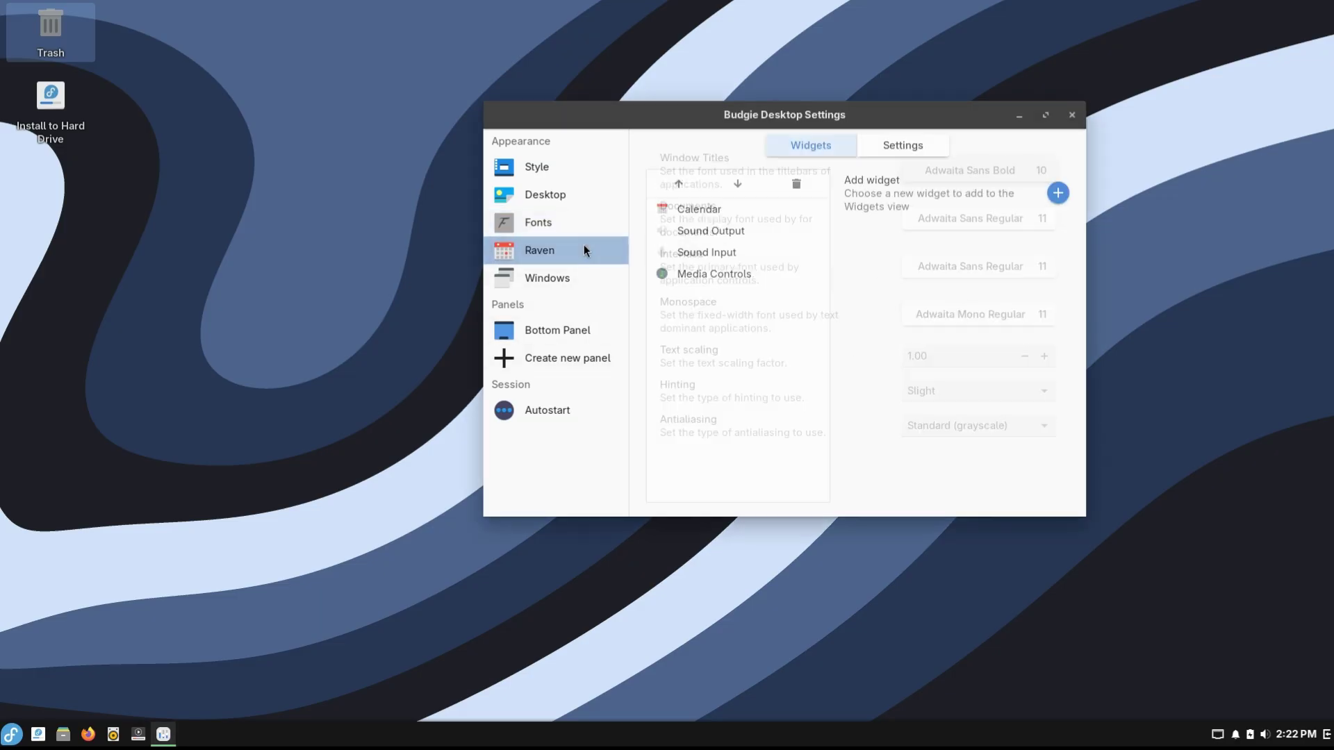
{"action": "left_click", "coordinate": [579, 272]}
{"action": "left_click", "coordinate": [572, 334]}
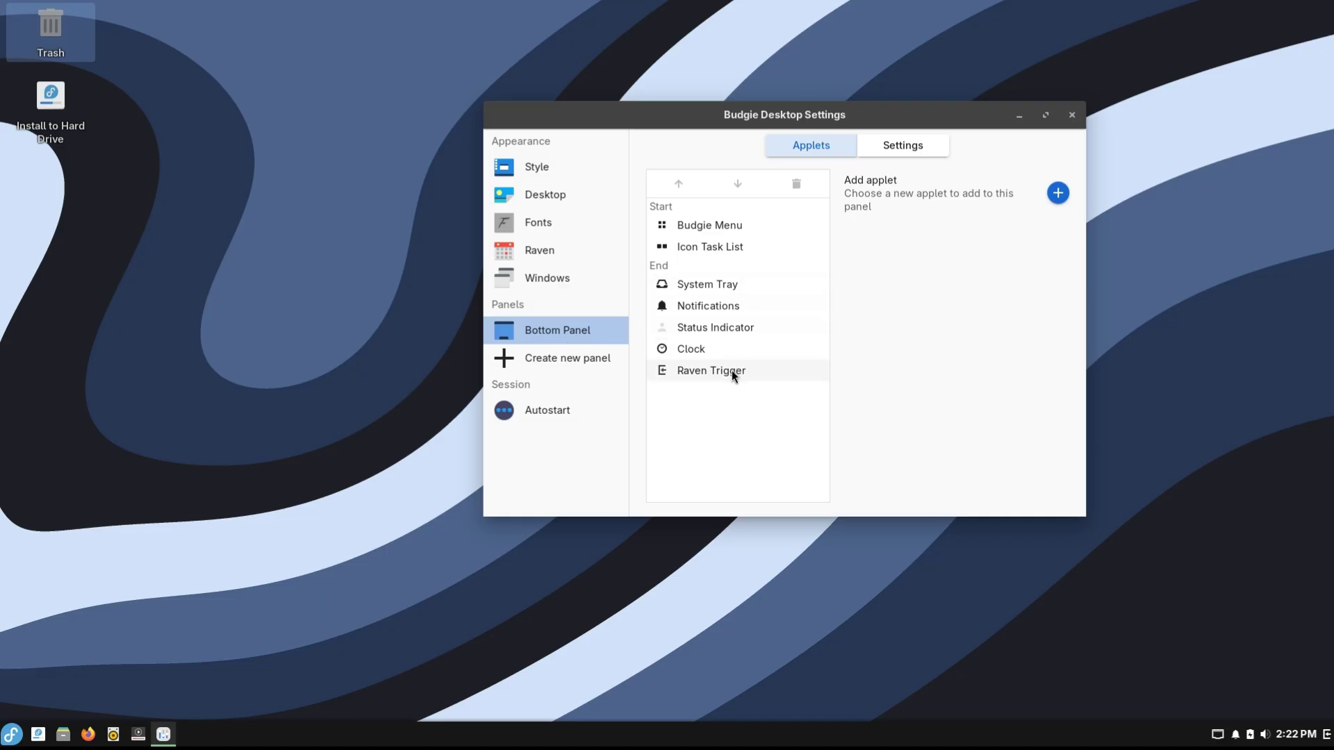
Step: Raise the bottom panel size to 48 and set its spacing to 13
{"action": "left_click", "coordinate": [929, 147]}
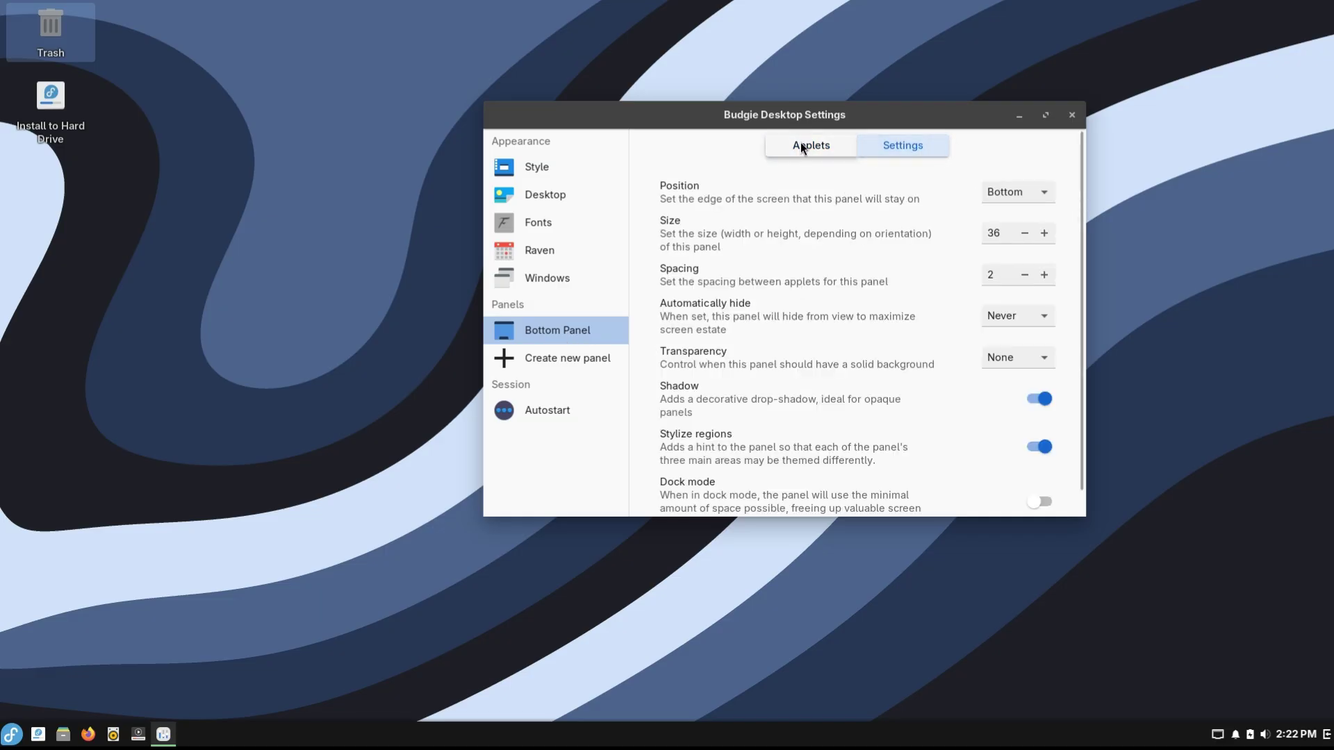
{"action": "left_click", "coordinate": [1044, 233]}
{"action": "left_click", "coordinate": [1045, 233]}
{"action": "left_click", "coordinate": [1044, 233]}
{"action": "left_click", "coordinate": [1044, 232]}
{"action": "left_click", "coordinate": [1044, 233]}
{"action": "left_click", "coordinate": [1044, 233]}
{"action": "left_click", "coordinate": [1044, 233]}
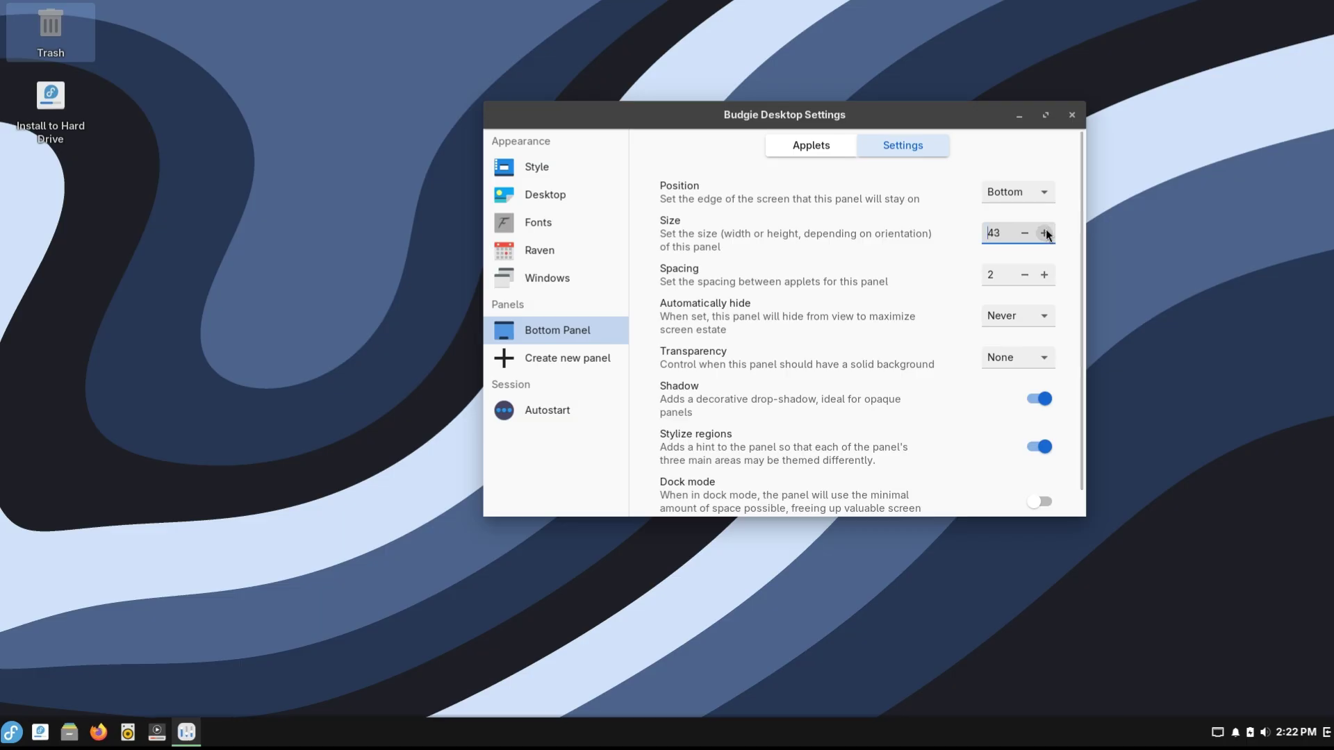
{"action": "left_click", "coordinate": [1044, 233]}
{"action": "left_click", "coordinate": [1044, 233]}
{"action": "left_click", "coordinate": [1044, 233]}
{"action": "left_click", "coordinate": [1044, 233]}
{"action": "left_click", "coordinate": [1044, 233]}
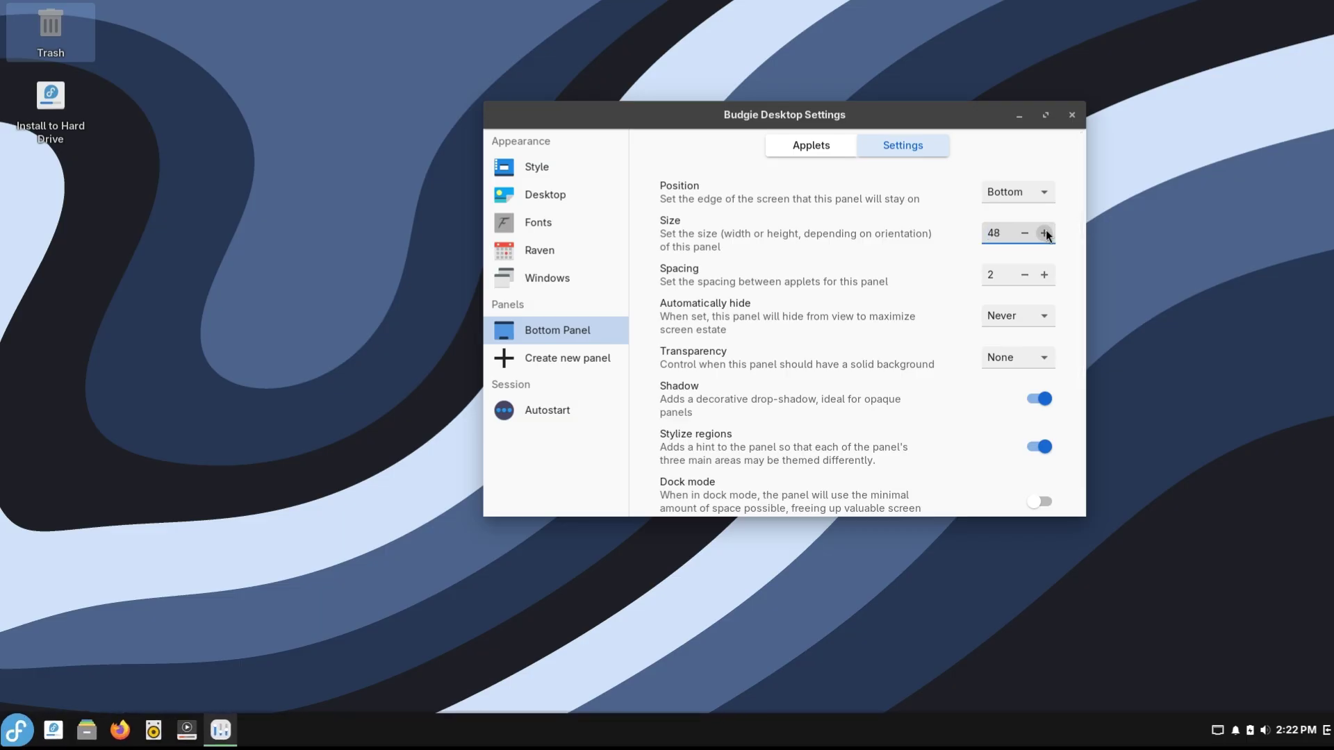
{"action": "left_click", "coordinate": [1045, 276]}
{"action": "type", "text": "13"}
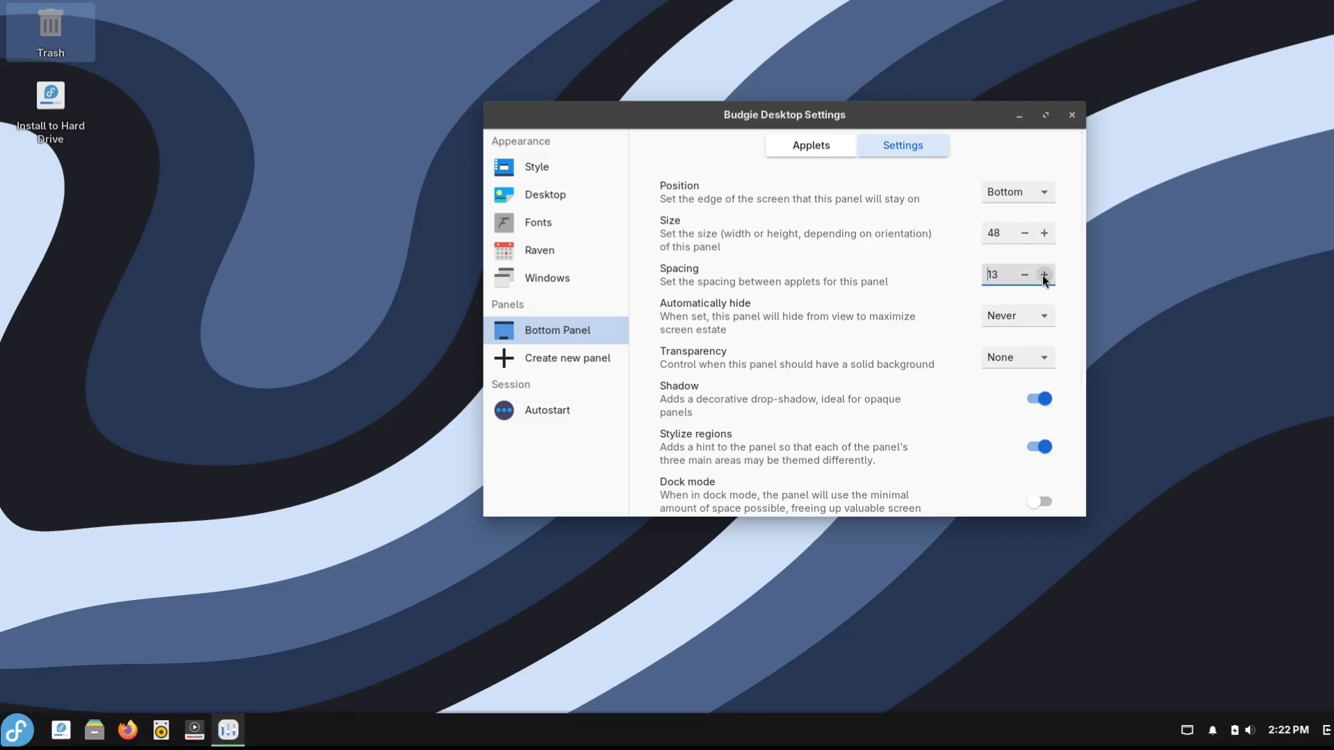
Step: Set panel transparency to Dynamic, auto-hide to Automatic, and turn off the shadow
{"action": "left_click", "coordinate": [1045, 360]}
{"action": "left_click", "coordinate": [1042, 334]}
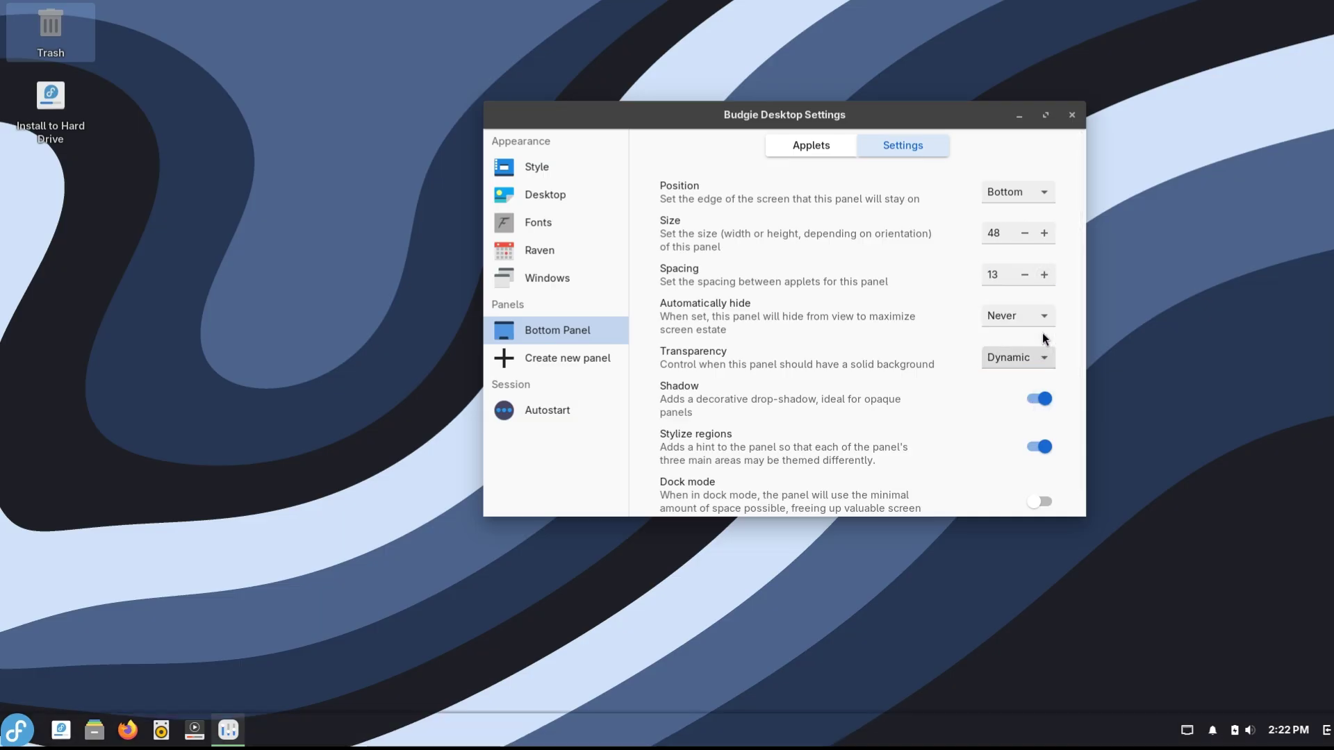
{"action": "left_click", "coordinate": [1045, 318]}
{"action": "left_click", "coordinate": [1045, 296]}
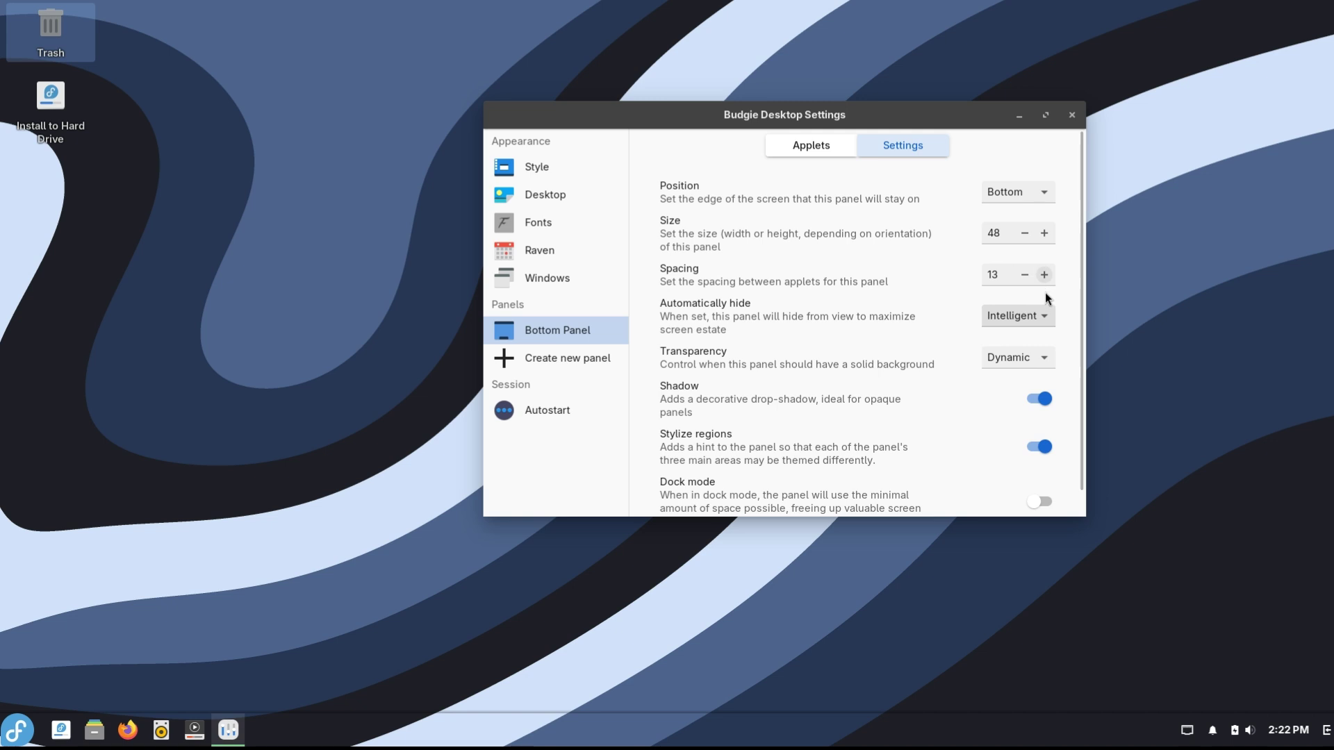
{"action": "left_click", "coordinate": [1044, 396]}
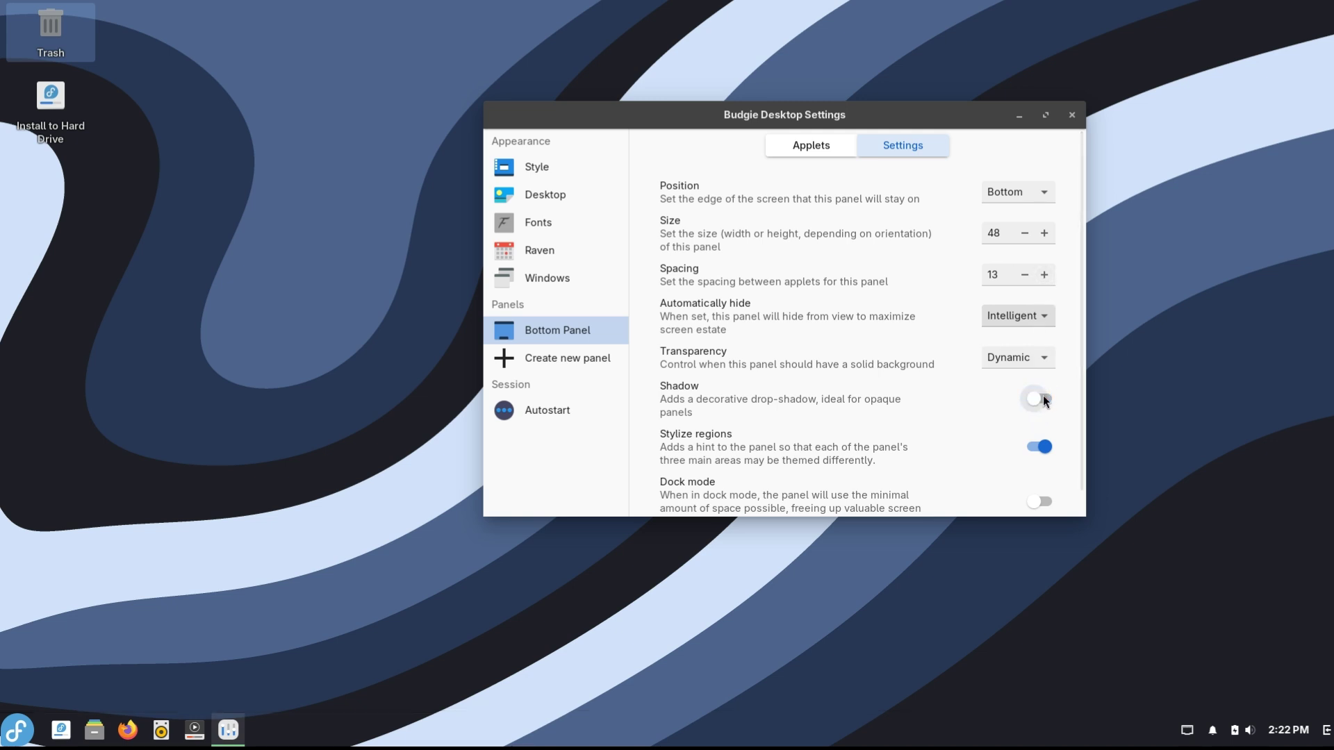
{"action": "left_click", "coordinate": [1039, 319]}
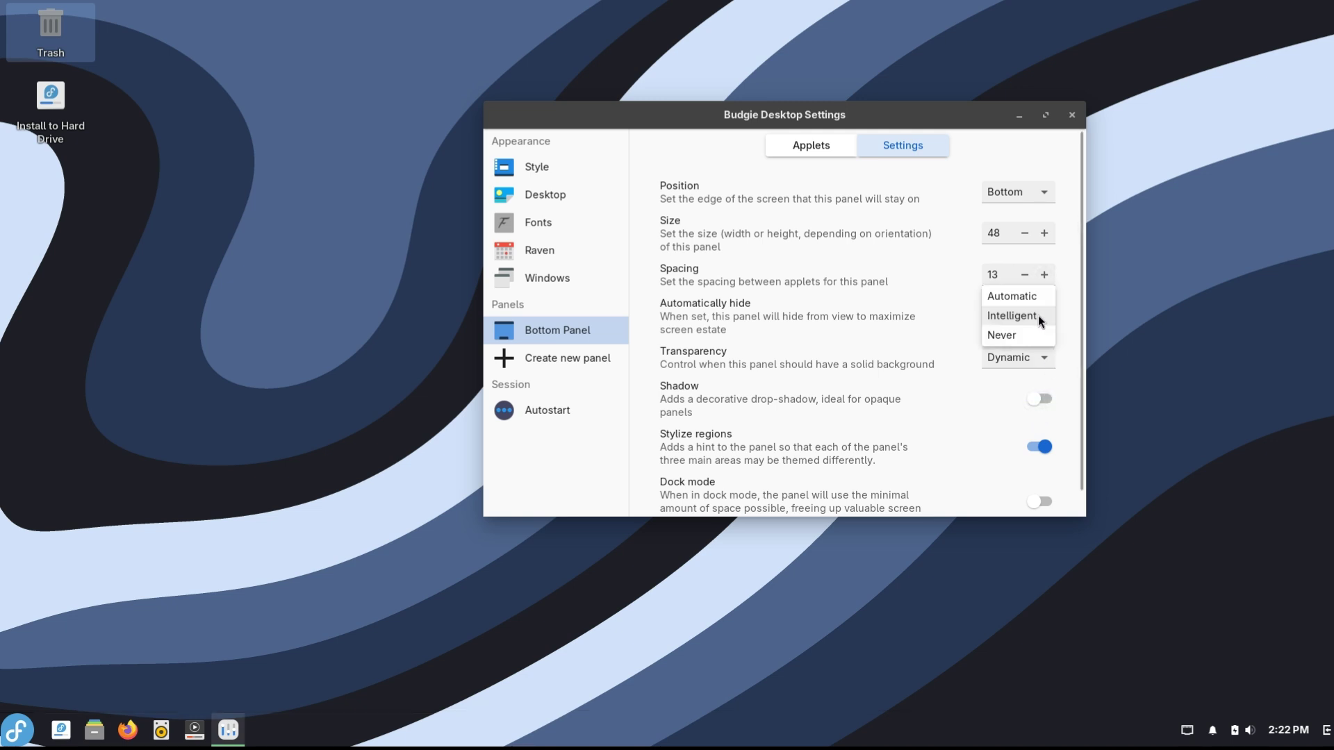
{"action": "left_click", "coordinate": [1035, 290]}
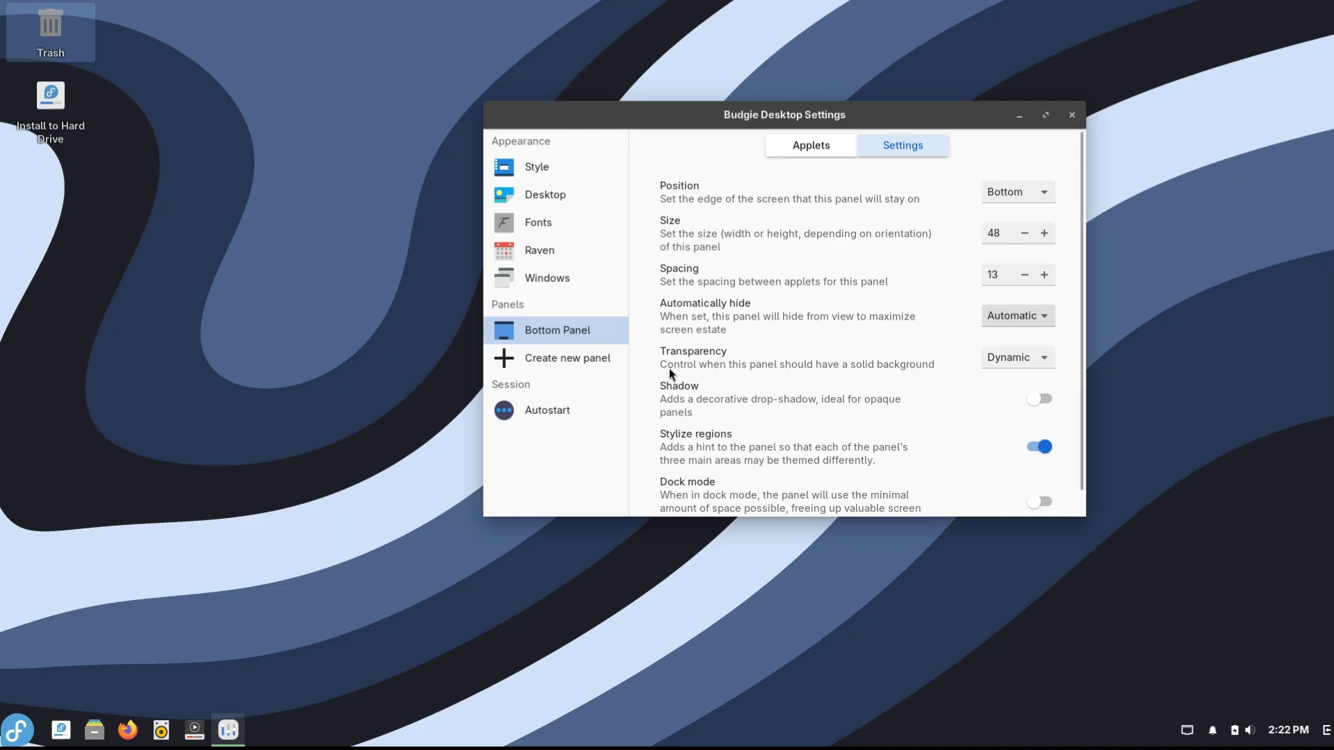
Step: Create a new Top Panel, then remove it
{"action": "left_click", "coordinate": [557, 360]}
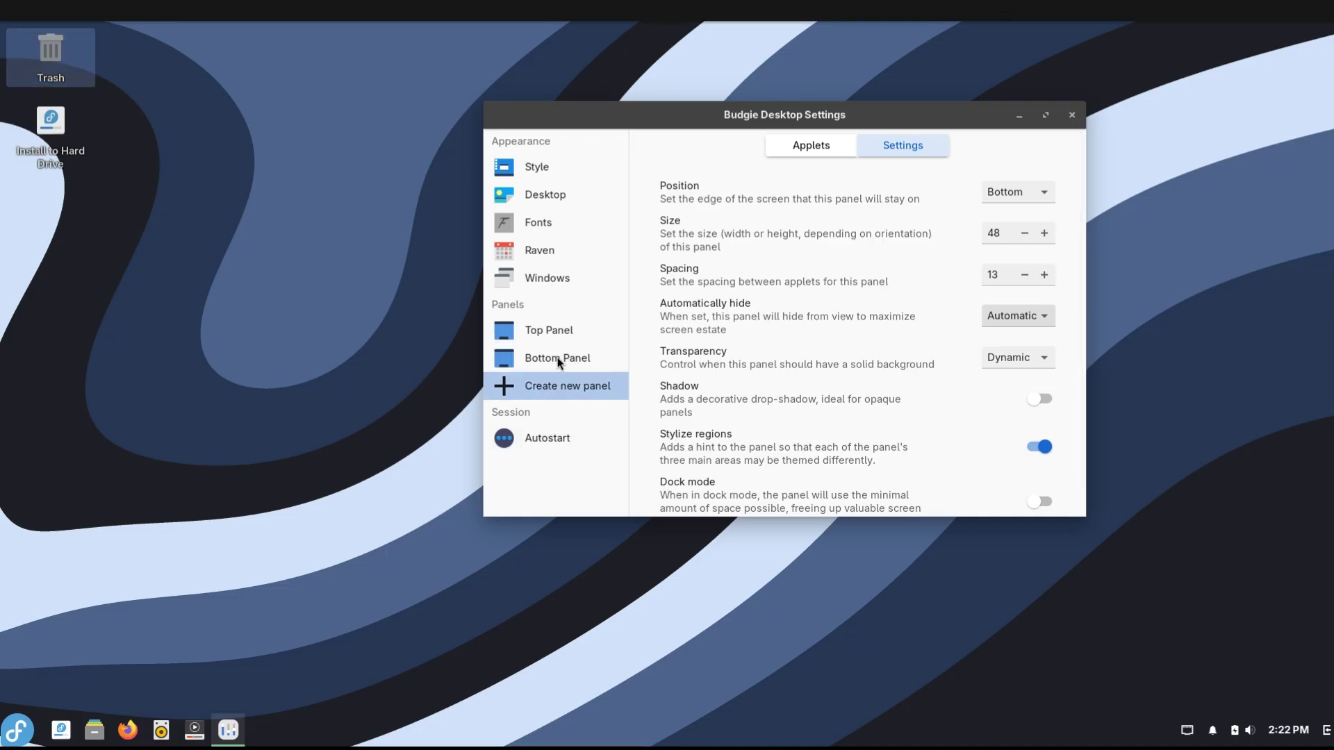
{"action": "left_click", "coordinate": [846, 493]}
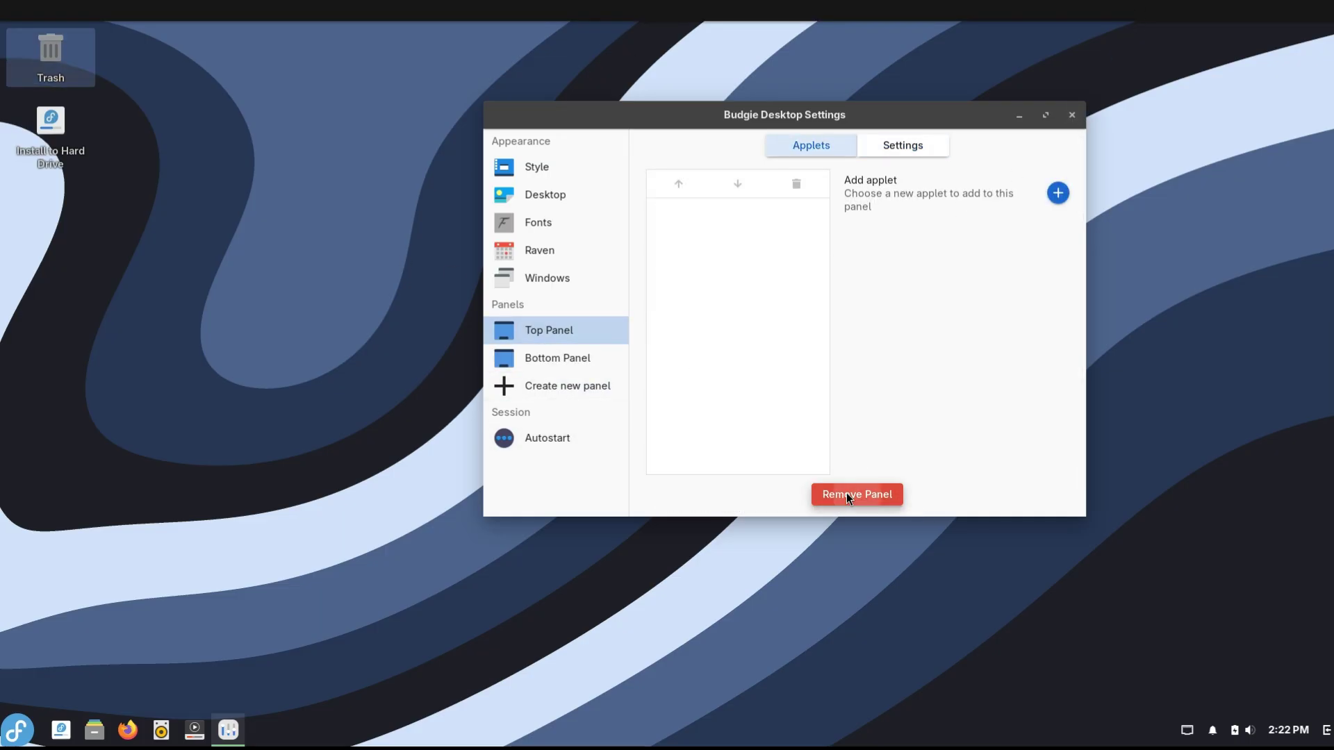
{"action": "left_click", "coordinate": [952, 282]}
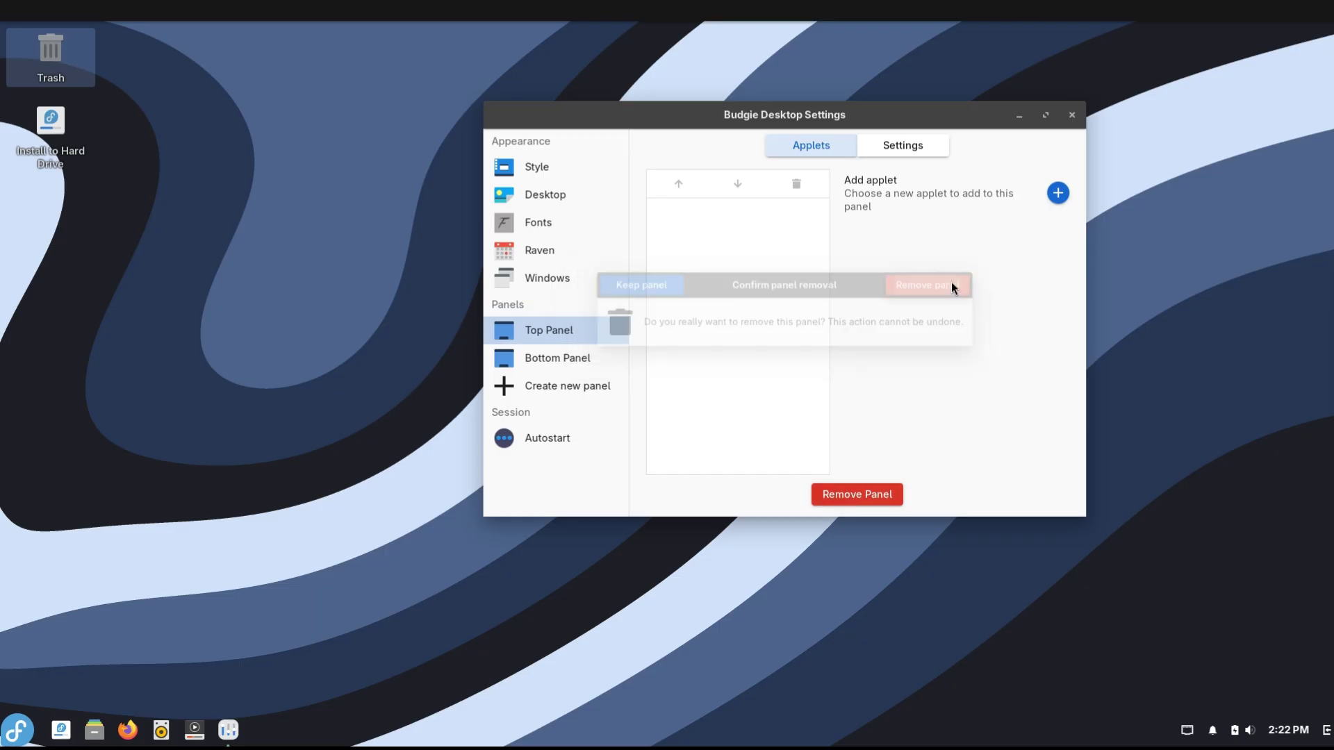
Step: Open System Settings from the desktop menu, glance at Network and Bluetooth, and return to Background
{"action": "left_click", "coordinate": [1074, 117]}
{"action": "right_click", "coordinate": [612, 147]}
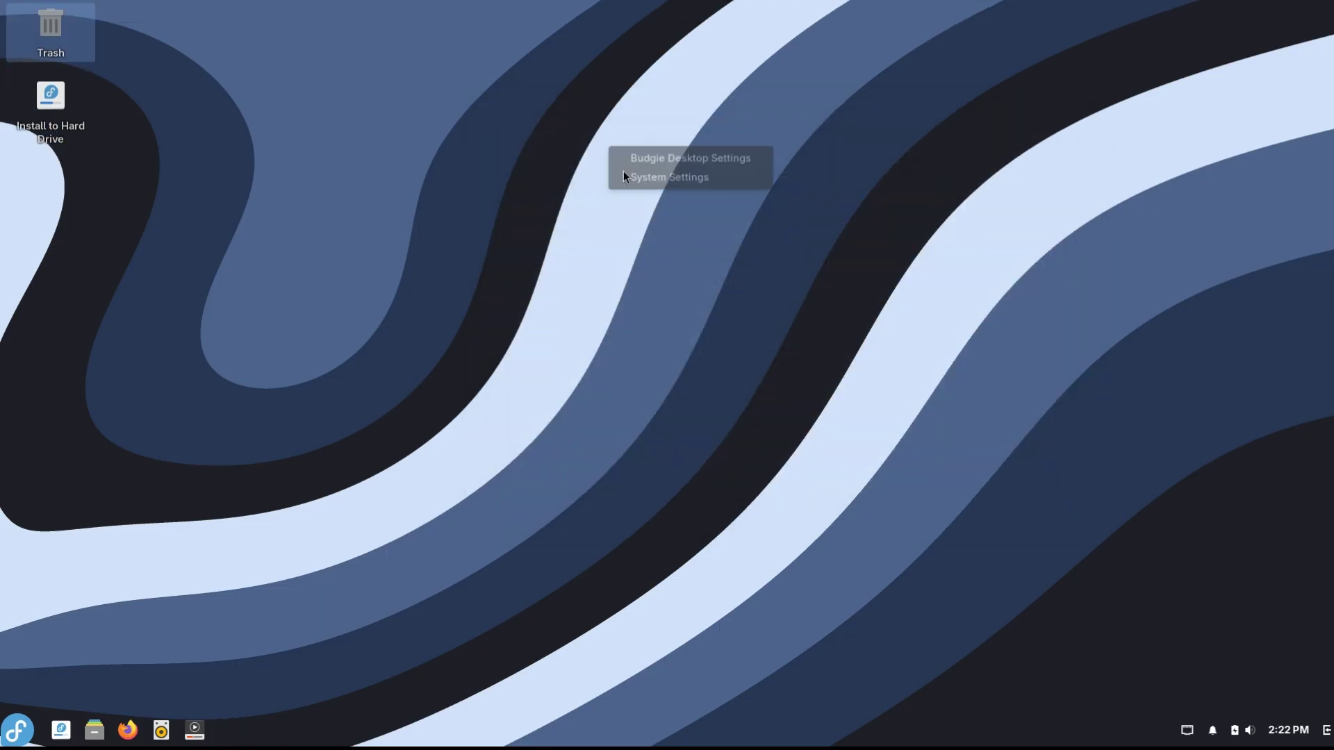
{"action": "left_click", "coordinate": [662, 177]}
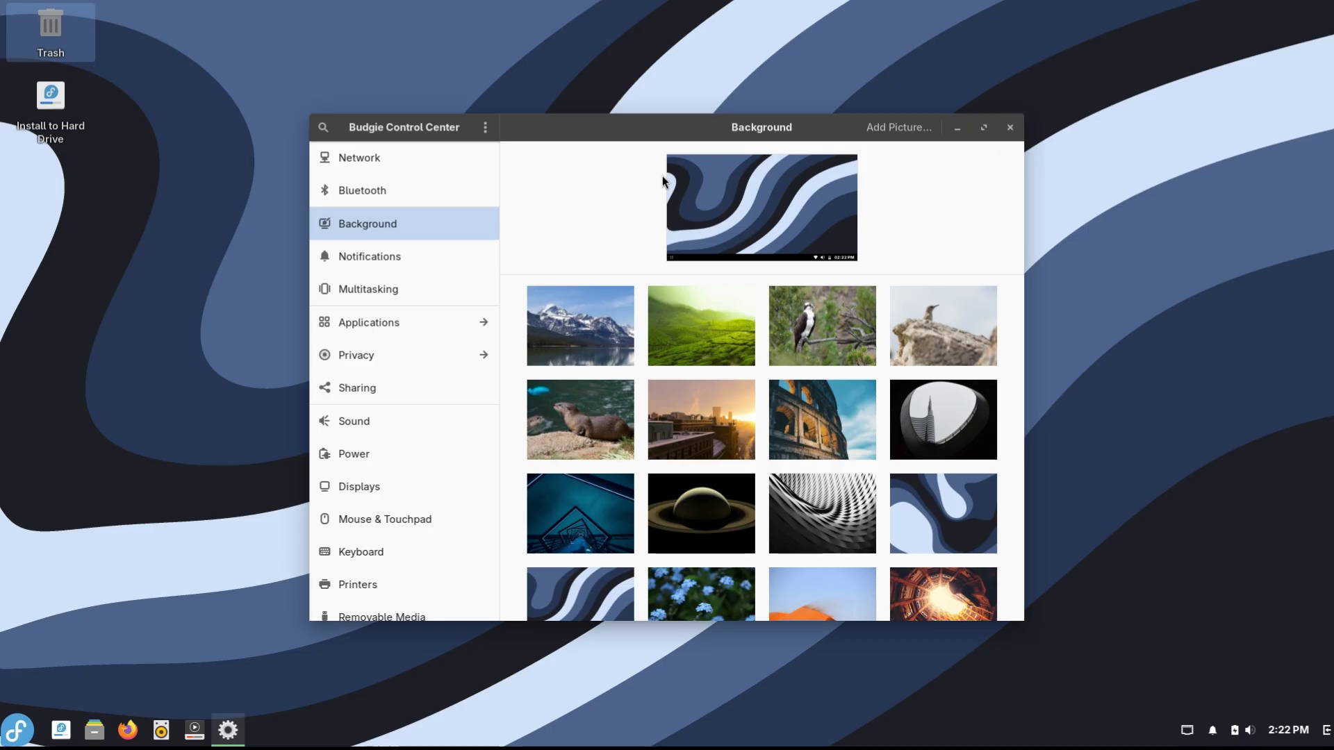
{"action": "scroll", "coordinate": [761, 431], "scroll_direction": "down", "scroll_amount": 5}
{"action": "scroll", "coordinate": [365, 431], "scroll_direction": "down", "scroll_amount": 5}
{"action": "scroll", "coordinate": [366, 431], "scroll_direction": "up", "scroll_amount": 5}
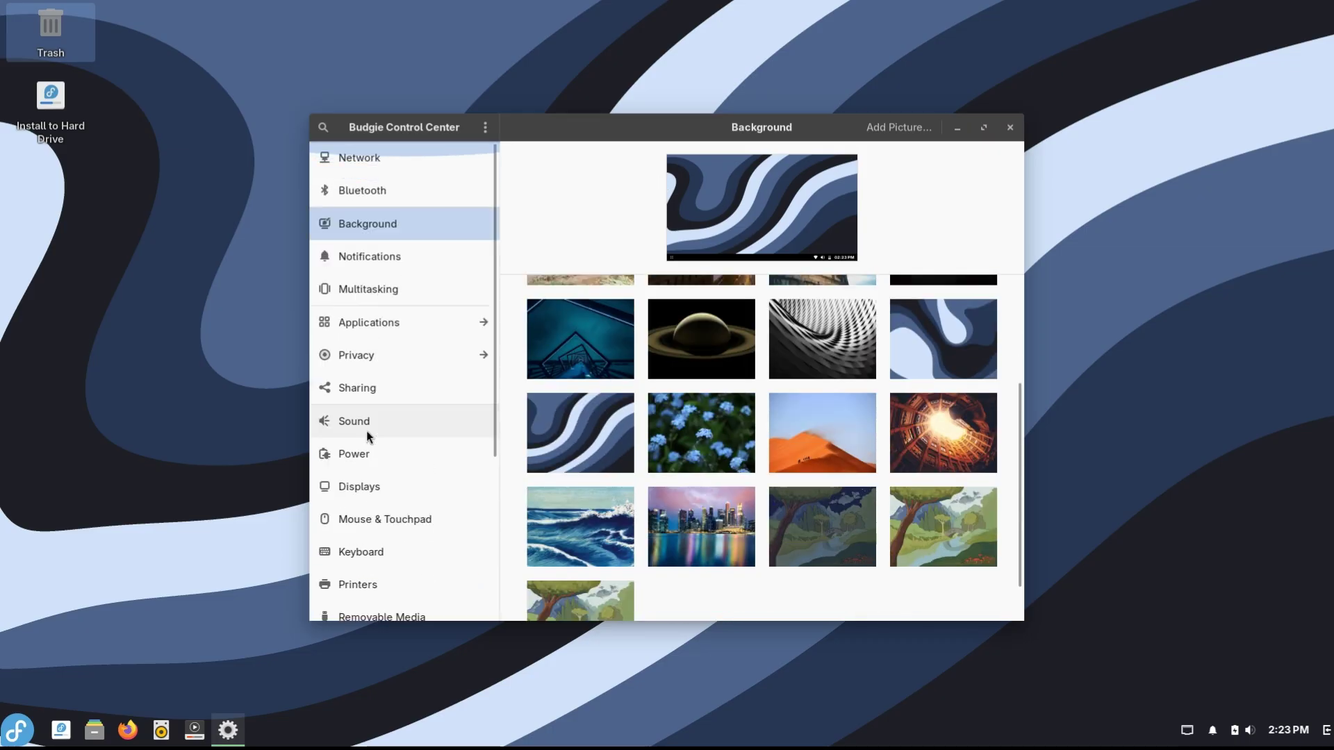
{"action": "left_click", "coordinate": [410, 159]}
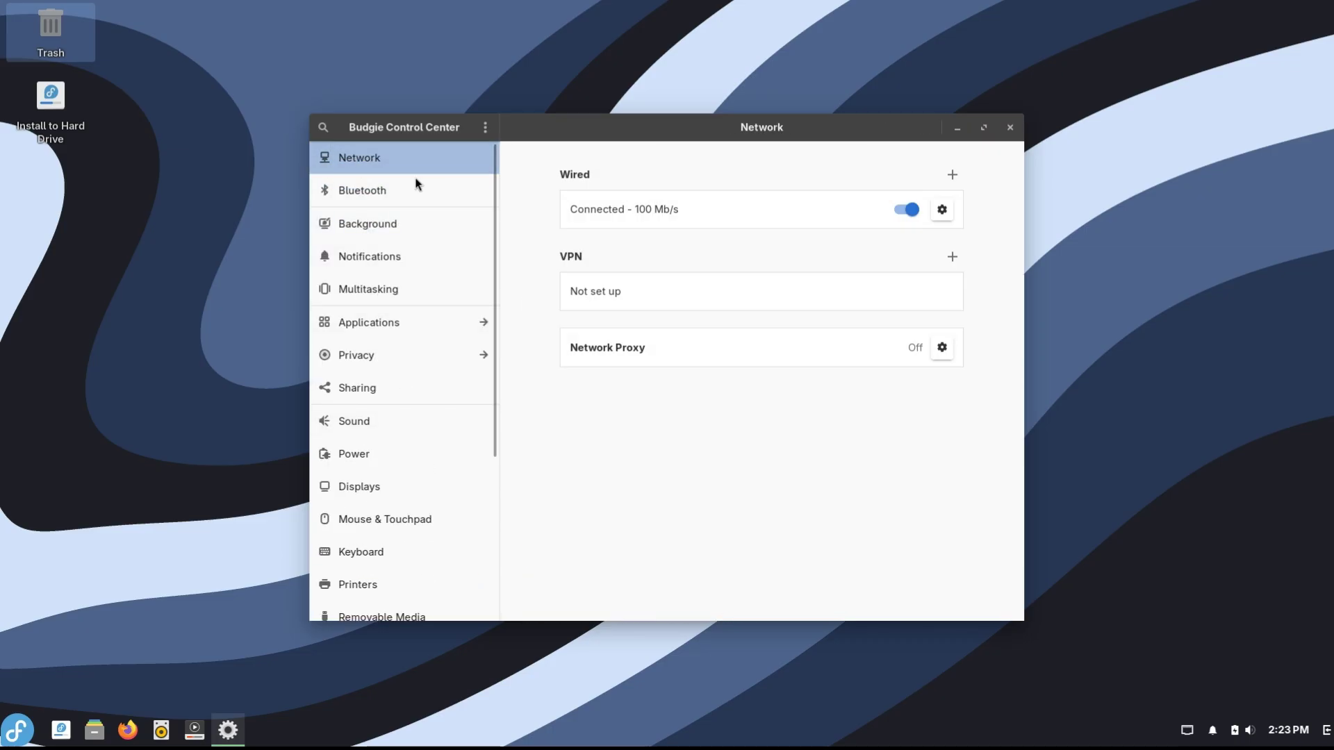
{"action": "left_click", "coordinate": [416, 189]}
{"action": "left_click", "coordinate": [414, 224]}
Step: Try city skyline, desert dunes and ocean waves wallpapers, then settle on the blue abstract image
{"action": "scroll", "coordinate": [827, 364], "scroll_direction": "down", "scroll_amount": 1}
{"action": "scroll", "coordinate": [827, 364], "scroll_direction": "down", "scroll_amount": 3}
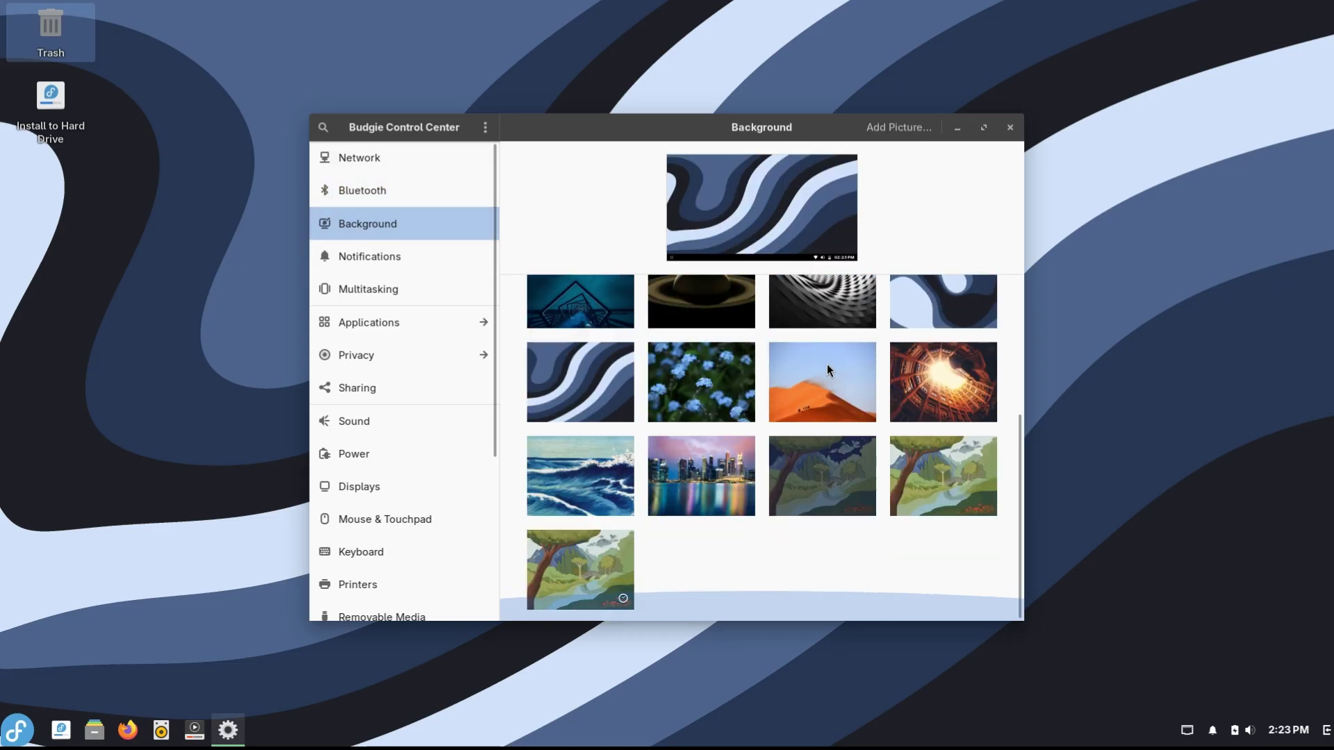
{"action": "left_click", "coordinate": [724, 504]}
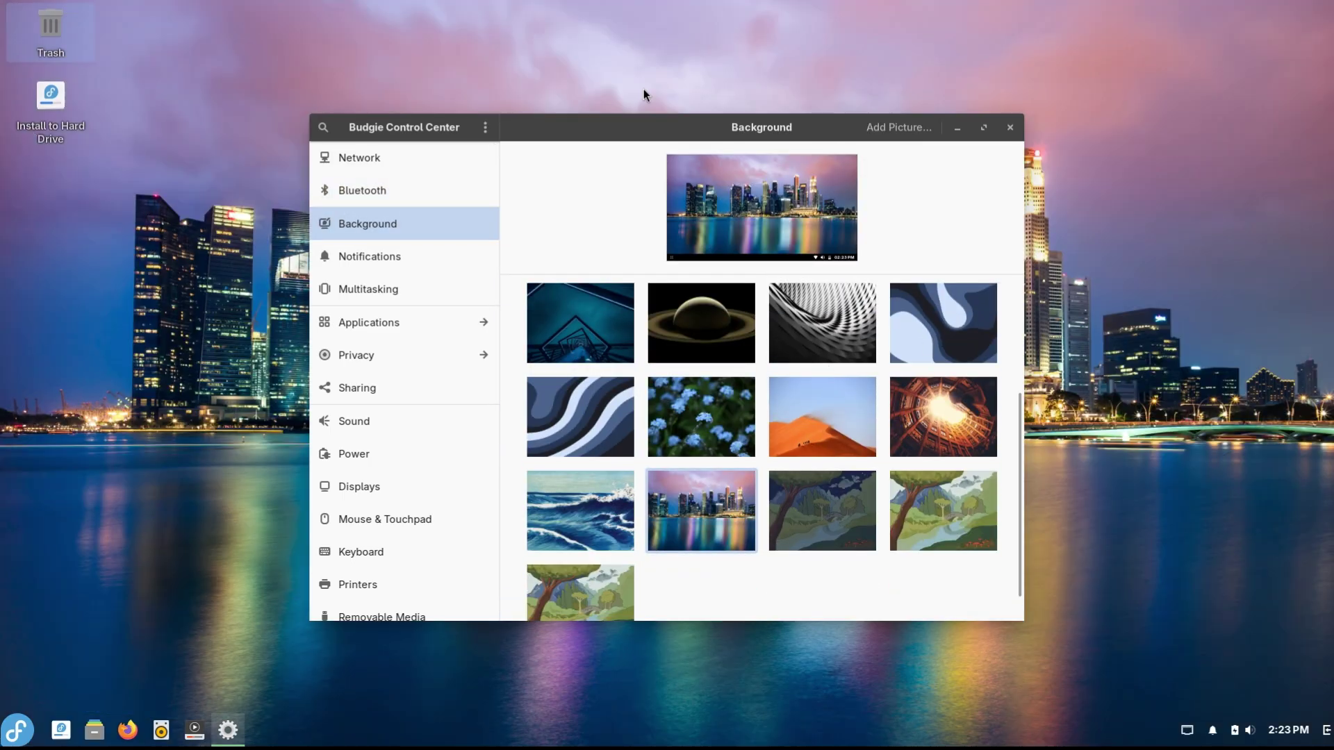
{"action": "left_click_drag", "start_coordinate": [641, 157], "coordinate": [948, 169]}
{"action": "left_click", "coordinate": [1108, 437]}
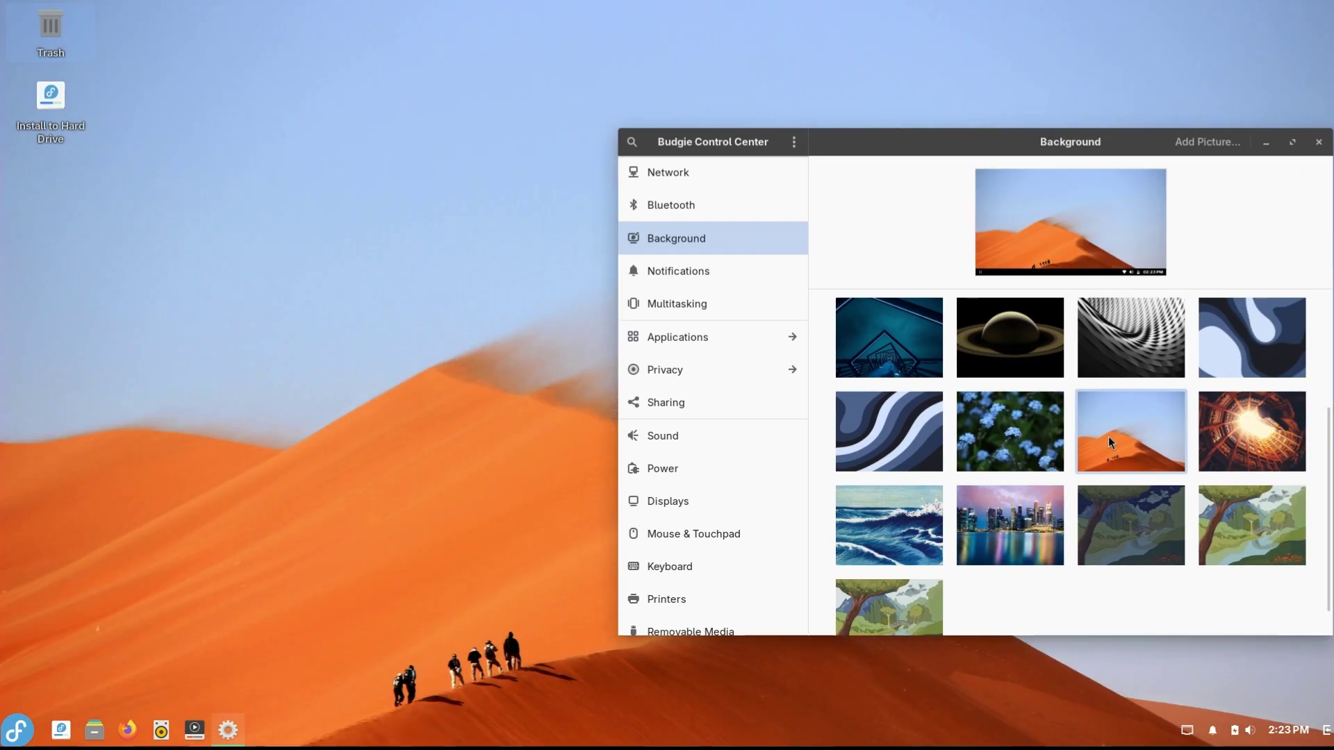
{"action": "left_click", "coordinate": [927, 524]}
{"action": "left_click_drag", "start_coordinate": [1014, 147], "coordinate": [658, 187]}
{"action": "left_click", "coordinate": [903, 374]}
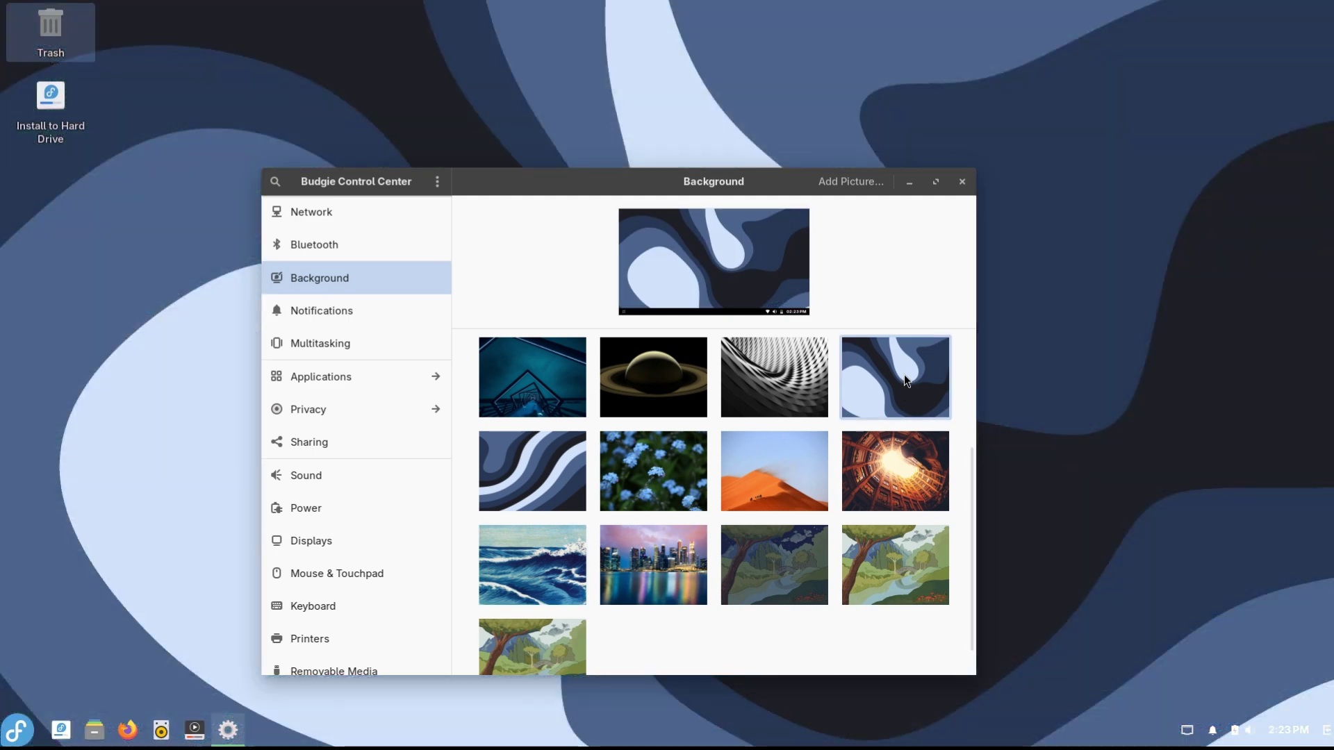
Step: Browse the Displays, Power, Default Applications, Date & Time and About pages
{"action": "left_click", "coordinate": [336, 537]}
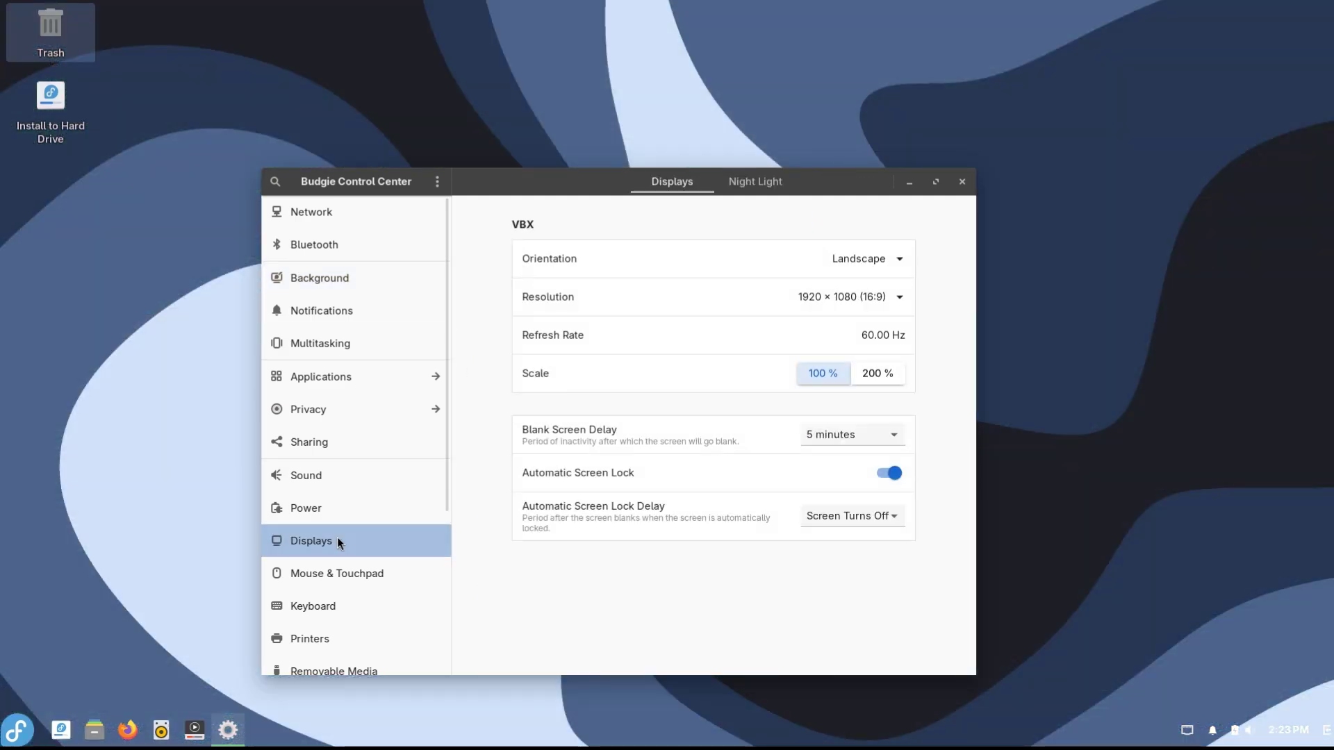
{"action": "left_click", "coordinate": [355, 514]}
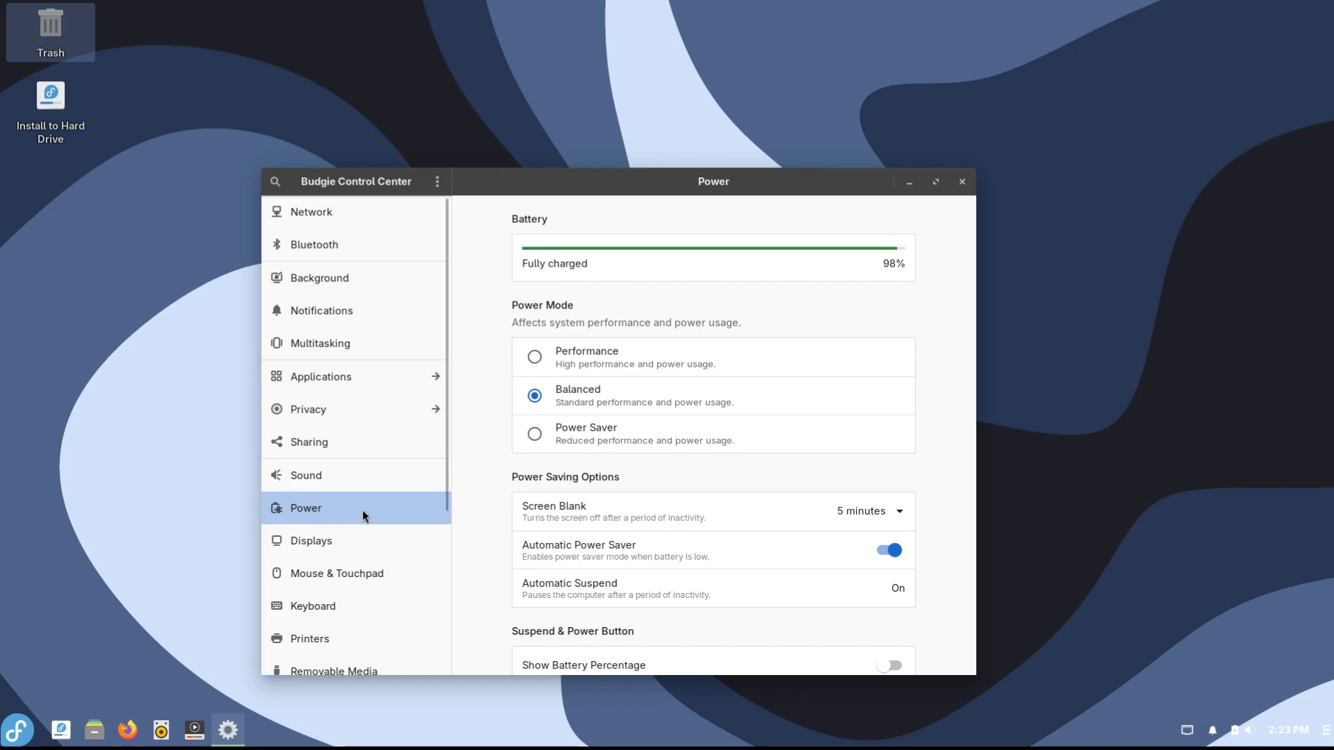
{"action": "scroll", "coordinate": [357, 514], "scroll_direction": "down", "scroll_amount": 5}
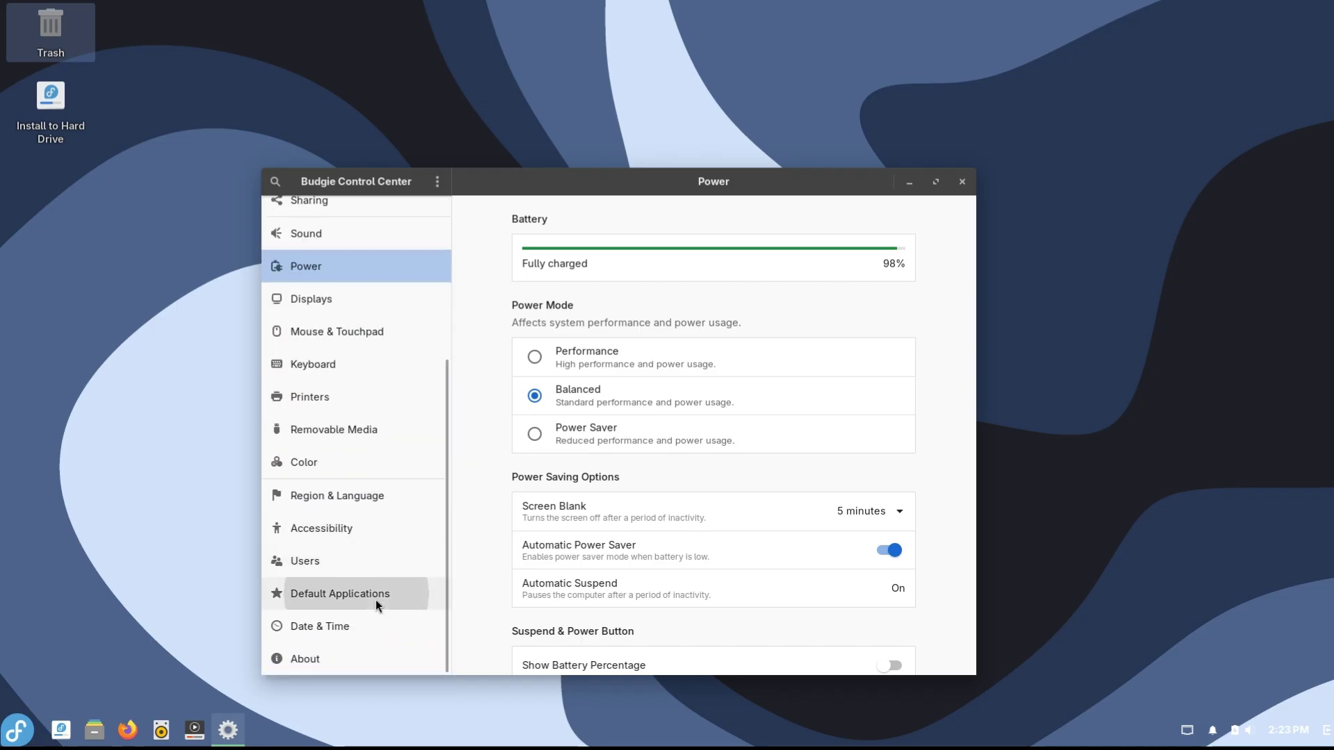
{"action": "left_click", "coordinate": [375, 597]}
{"action": "left_click", "coordinate": [372, 634]}
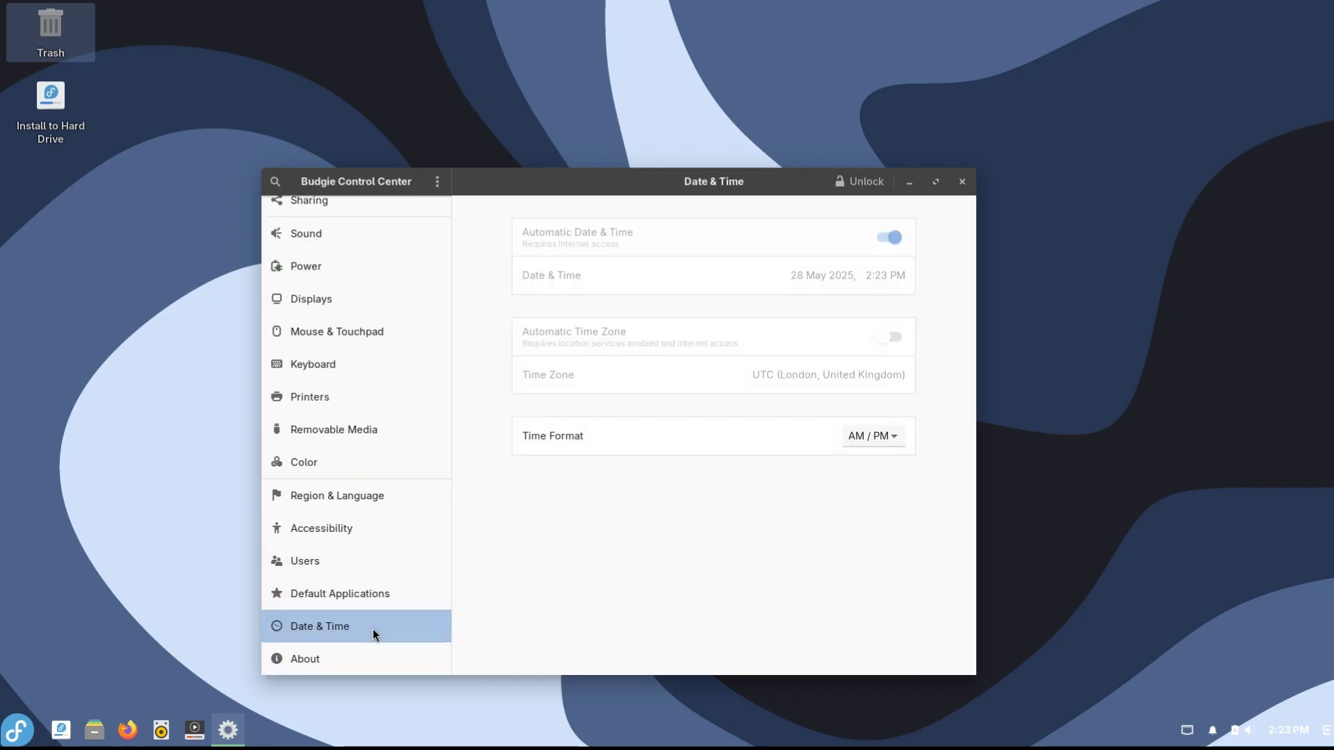
{"action": "left_click", "coordinate": [369, 657]}
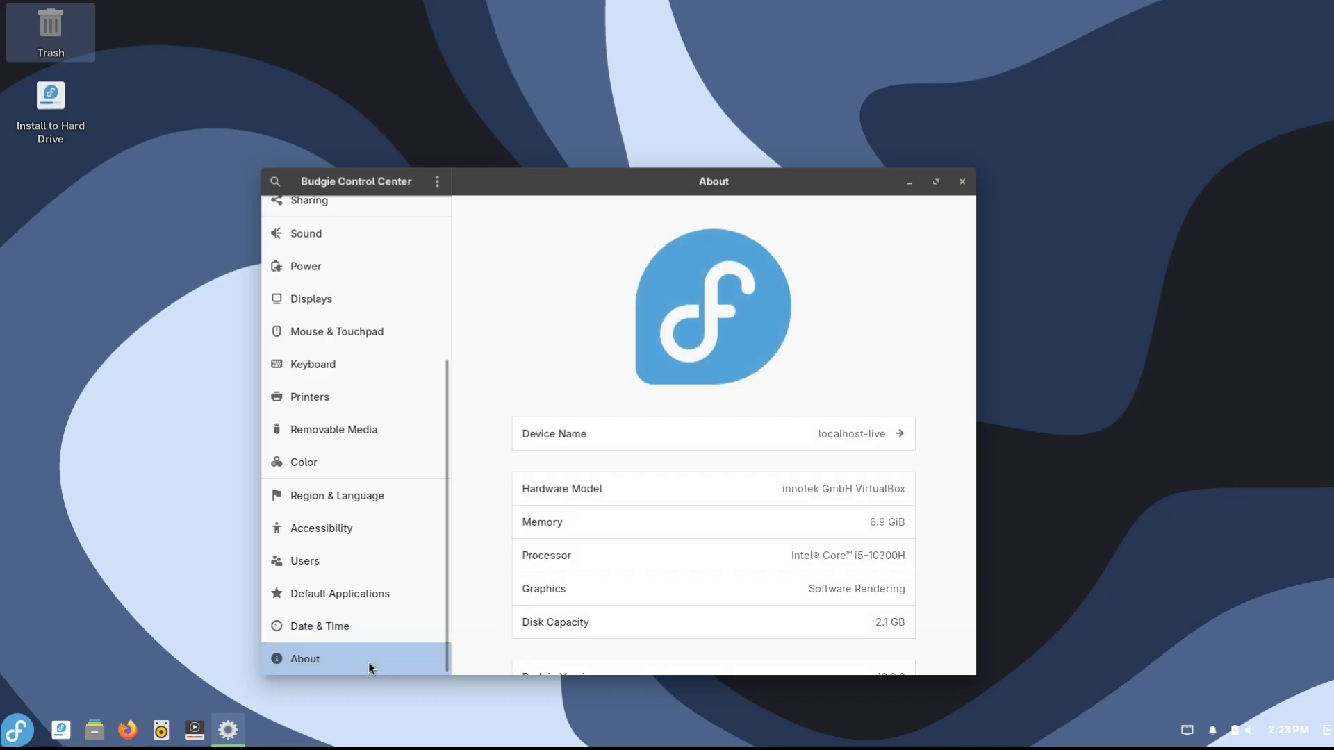
Step: Close Control Center, launch Nemo, check its About information, and enlarge the window
{"action": "left_click", "coordinate": [962, 181]}
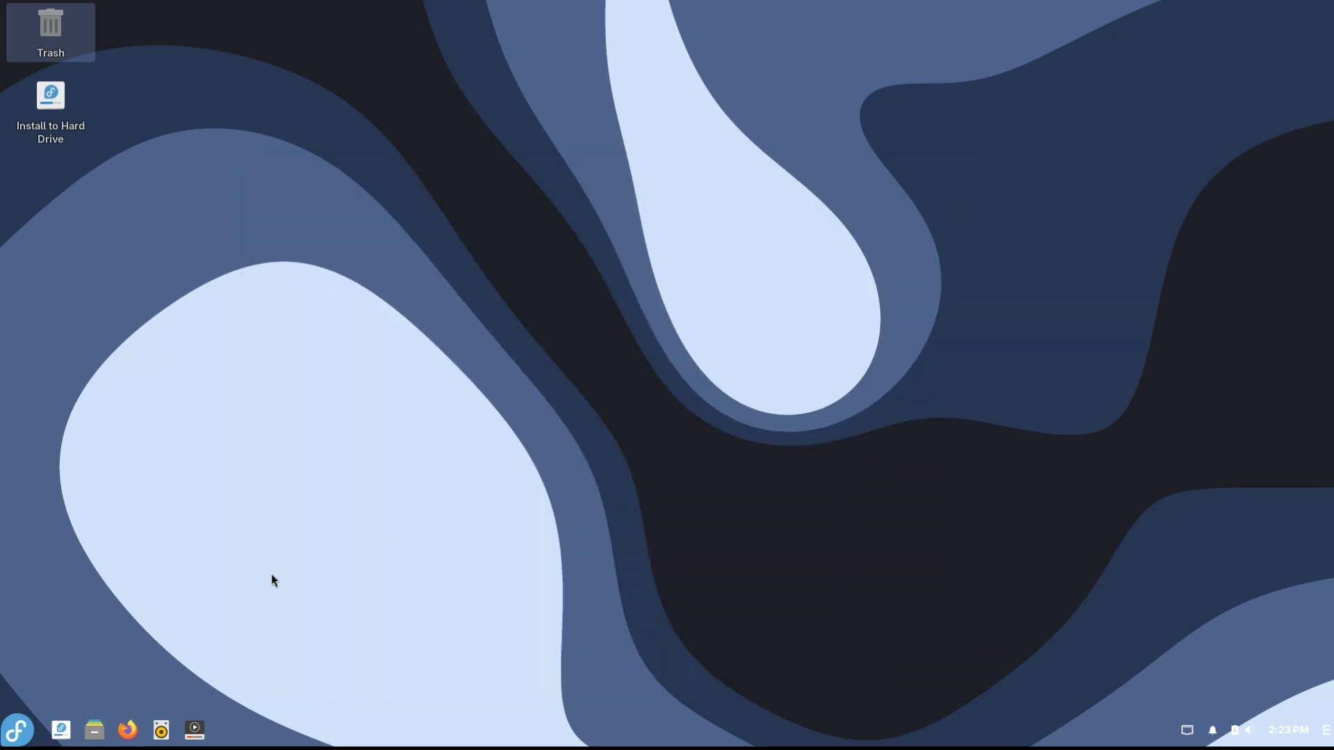
{"action": "left_click", "coordinate": [97, 733]}
{"action": "left_click", "coordinate": [591, 201]}
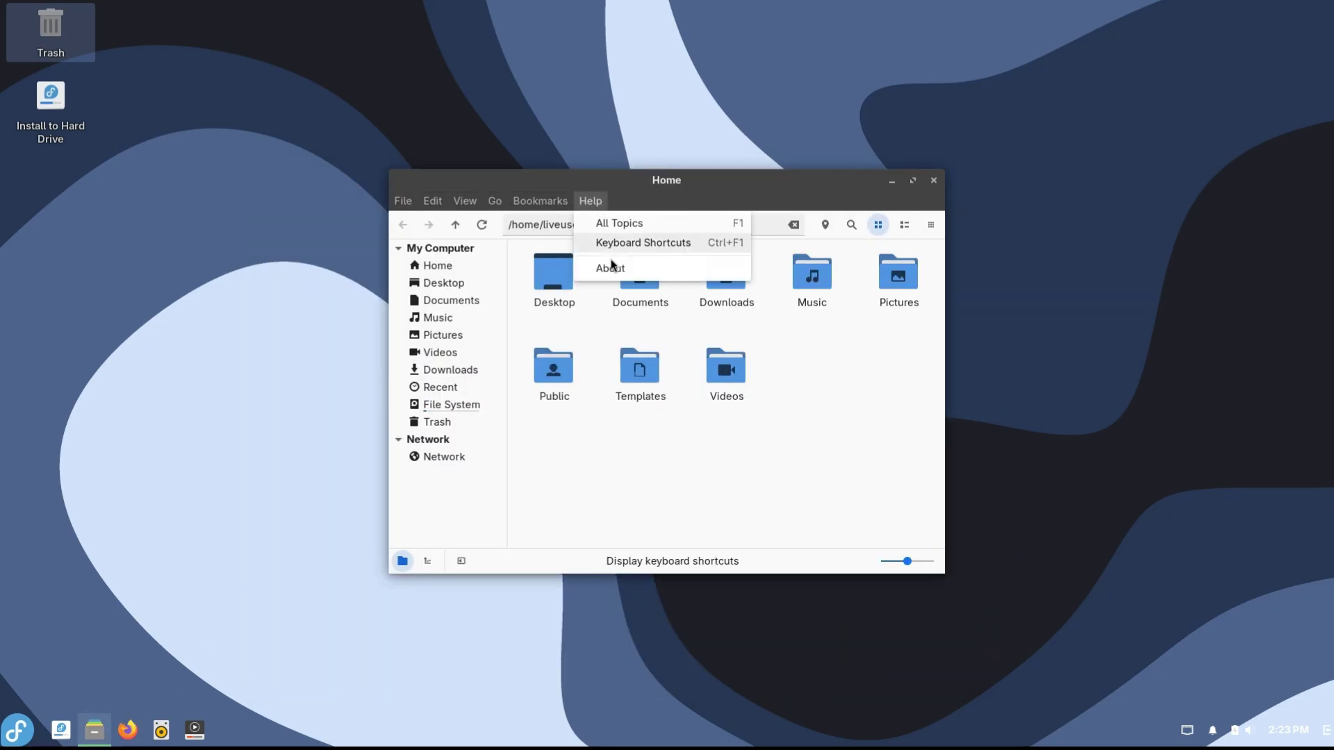
{"action": "left_click", "coordinate": [611, 268]}
{"action": "left_click", "coordinate": [847, 270]}
{"action": "left_click_drag", "start_coordinate": [947, 581], "coordinate": [1136, 653]}
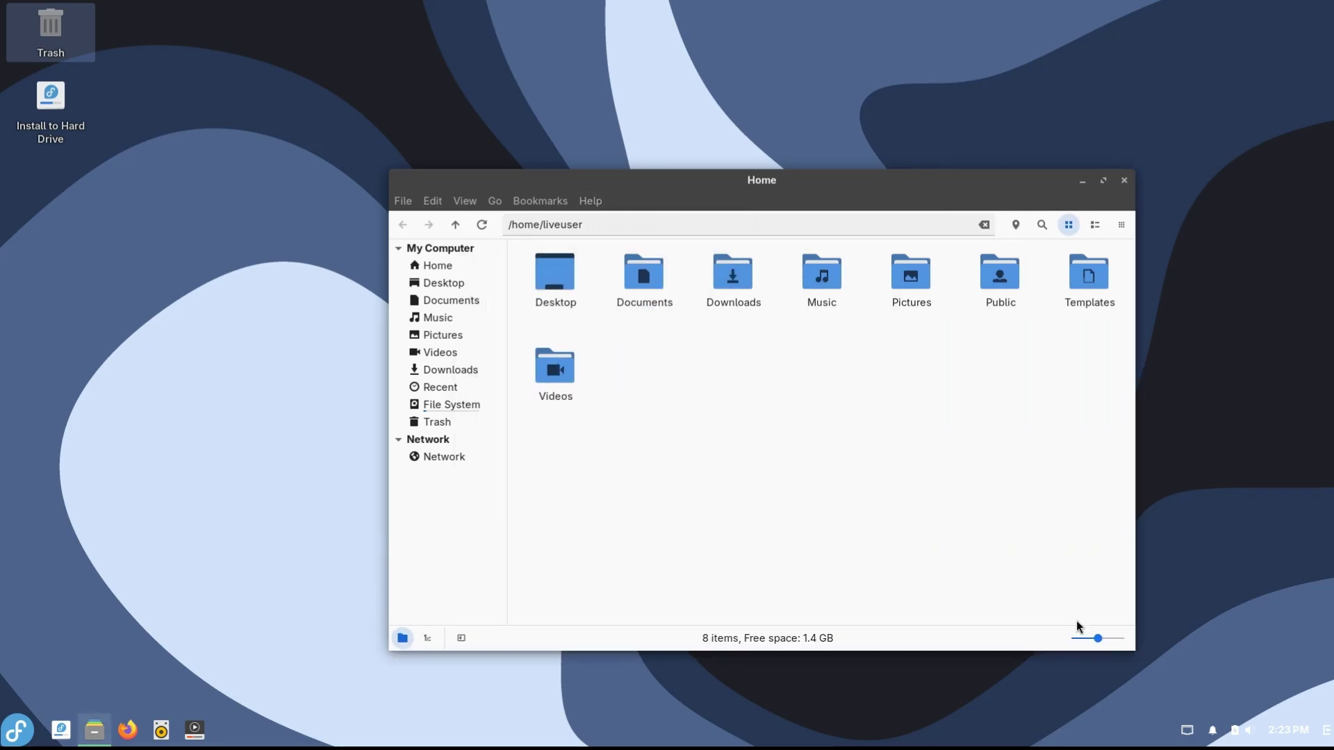
Step: Browse Home, Desktop, Documents, Trash and Music, and toggle the places sidebar off and on
{"action": "left_click", "coordinate": [432, 265]}
{"action": "left_click", "coordinate": [435, 283]}
{"action": "left_click", "coordinate": [442, 302]}
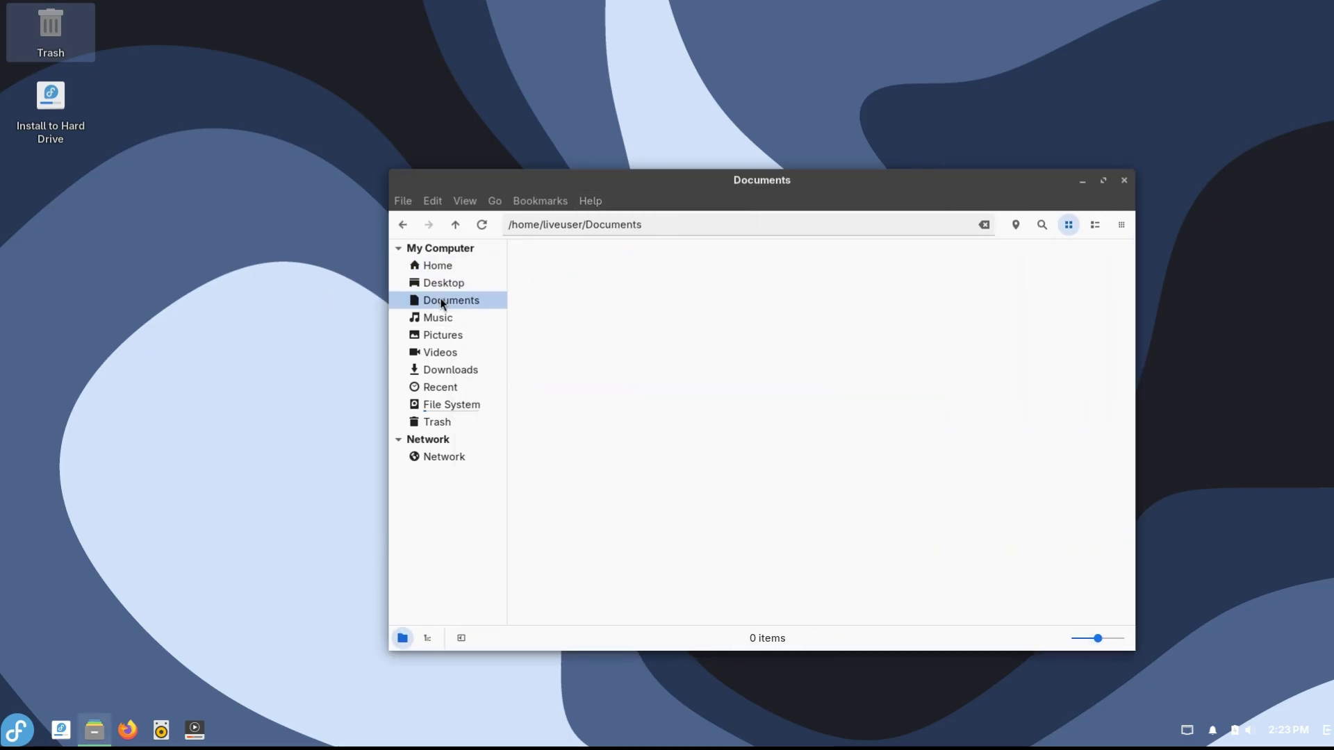
{"action": "left_click", "coordinate": [434, 422]}
{"action": "left_click", "coordinate": [436, 318]}
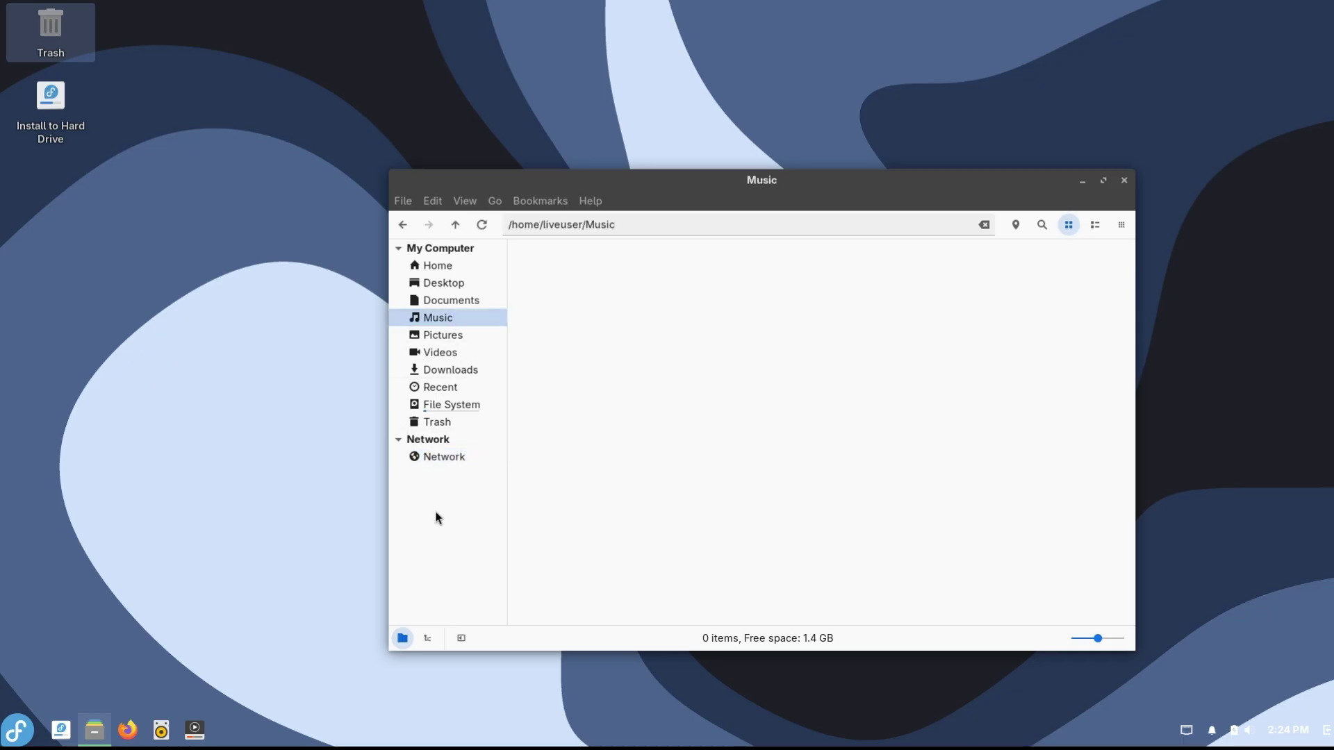
{"action": "left_click", "coordinate": [462, 638]}
{"action": "left_click", "coordinate": [394, 639]}
Step: Open the Pictures folder from Home, then open and dismiss the view menu
{"action": "left_click", "coordinate": [433, 265]}
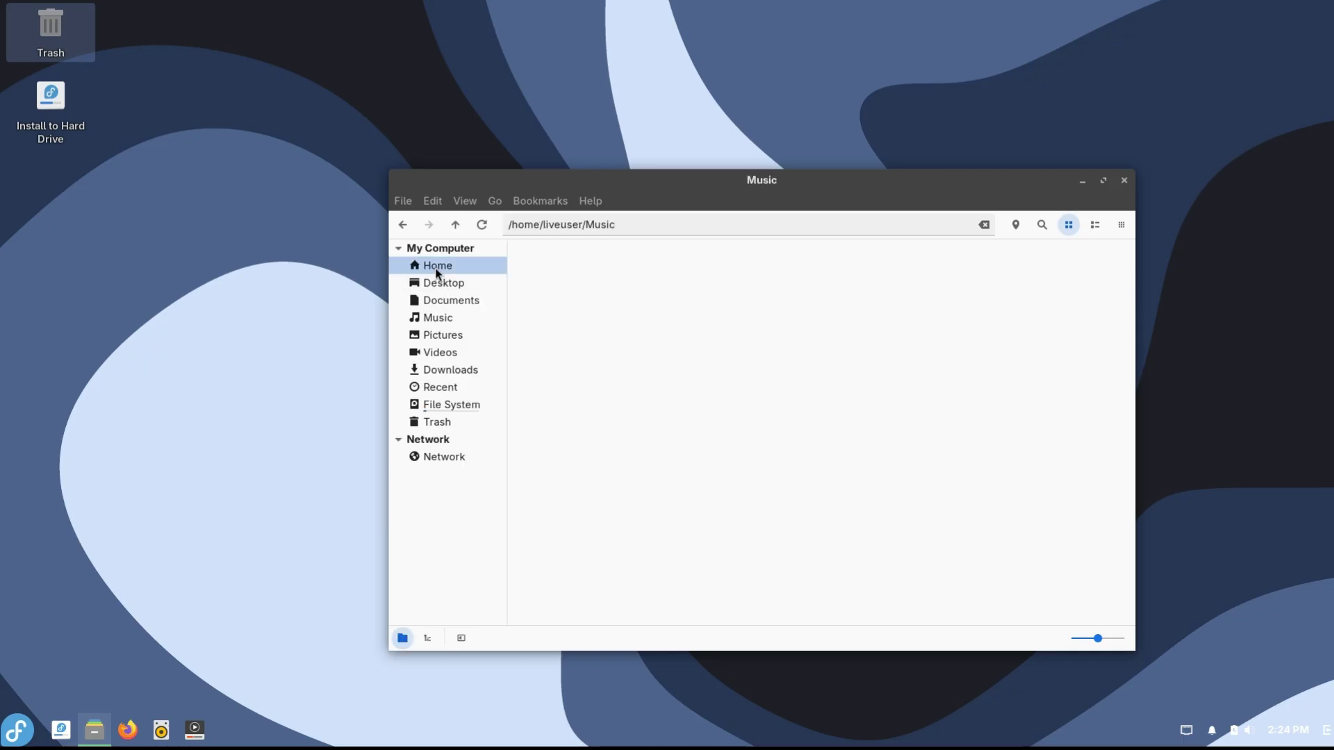
{"action": "double_click", "coordinate": [912, 278]}
{"action": "left_click_drag", "start_coordinate": [928, 185], "coordinate": [805, 193]}
{"action": "left_click", "coordinate": [342, 209]}
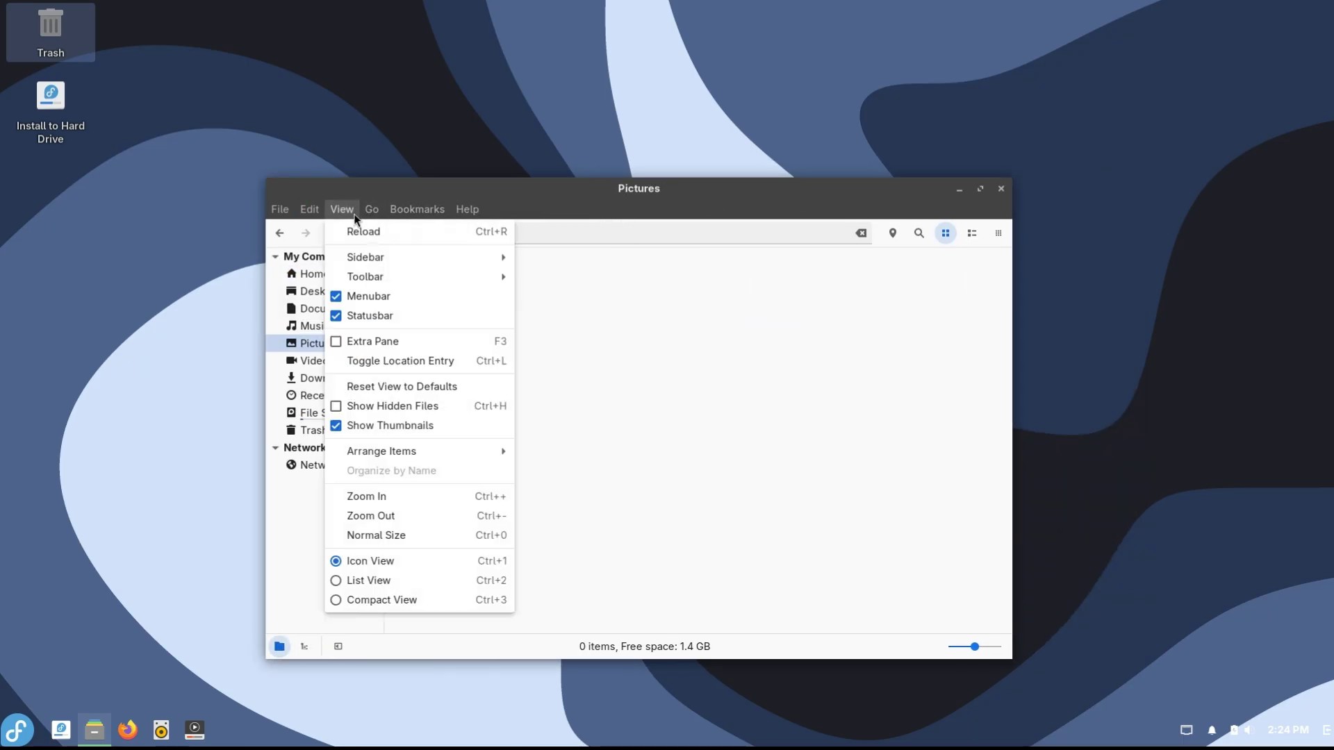
{"action": "mouse_move", "coordinate": [309, 219]}
{"action": "left_click", "coordinate": [174, 306]}
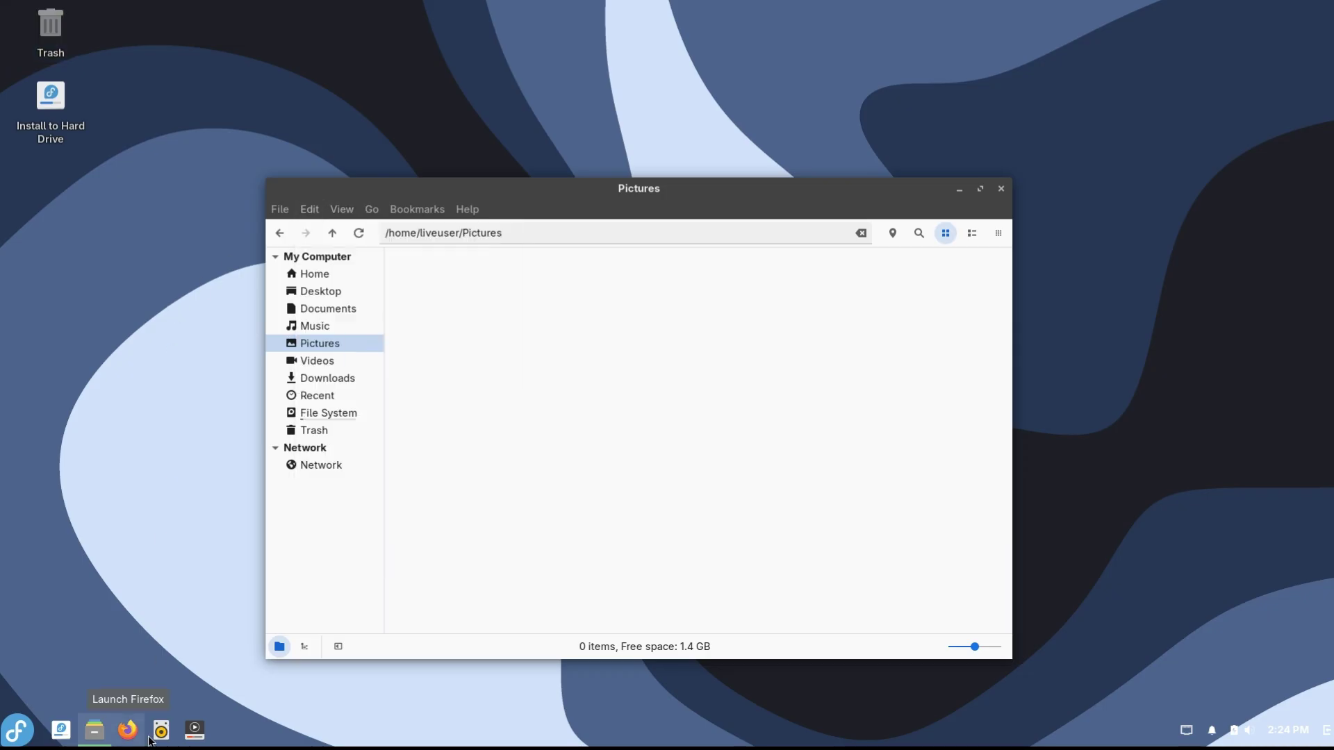
Step: Browse the Accessories, All and Graphics menu categories and launch Eye of MATE Image Viewer
{"action": "left_click", "coordinate": [16, 730]}
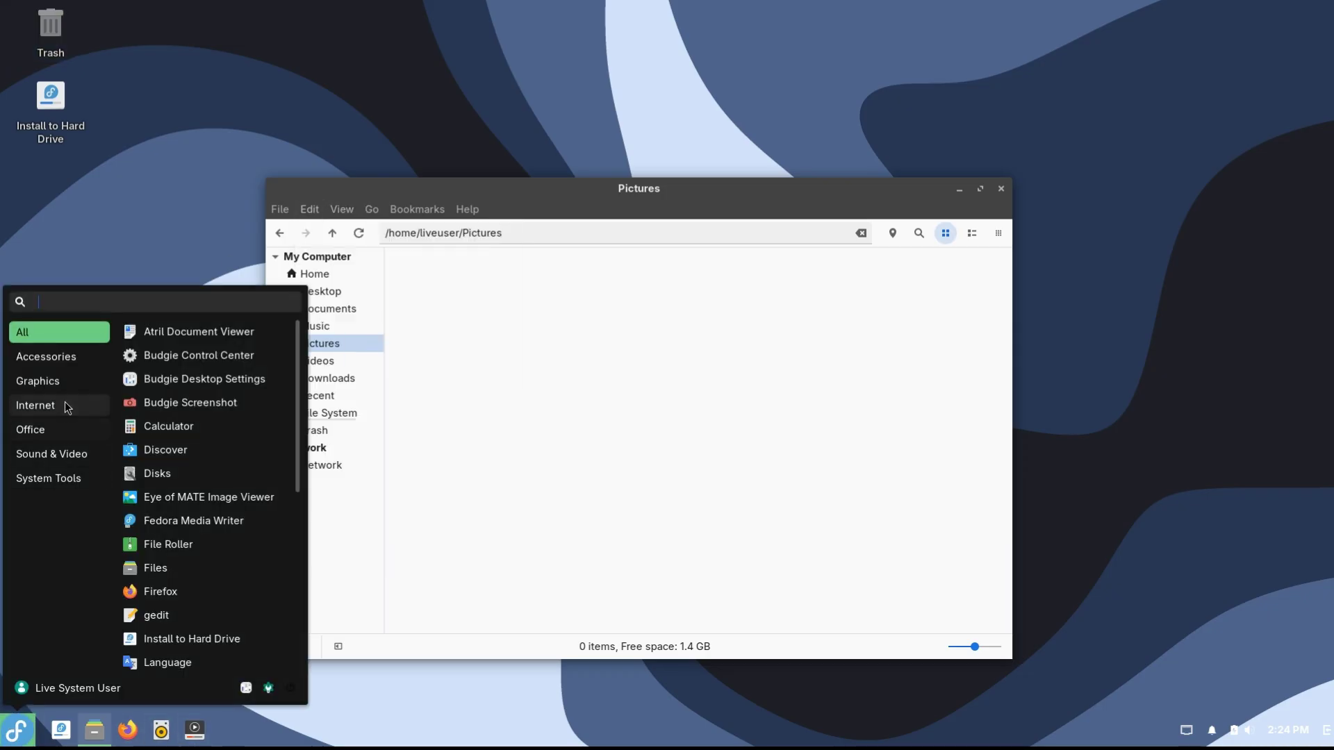
{"action": "left_click", "coordinate": [64, 358]}
{"action": "left_click", "coordinate": [64, 361]}
{"action": "left_click", "coordinate": [64, 362]}
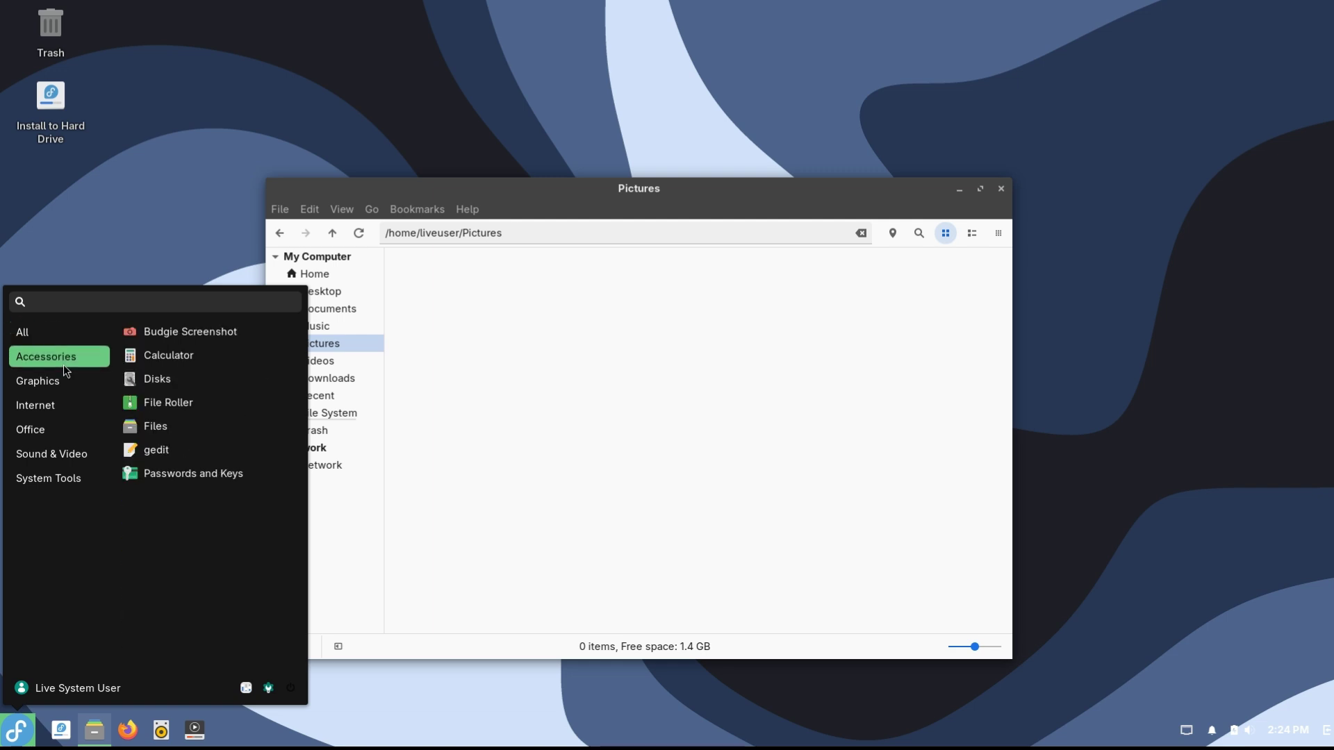
{"action": "left_click", "coordinate": [81, 385]}
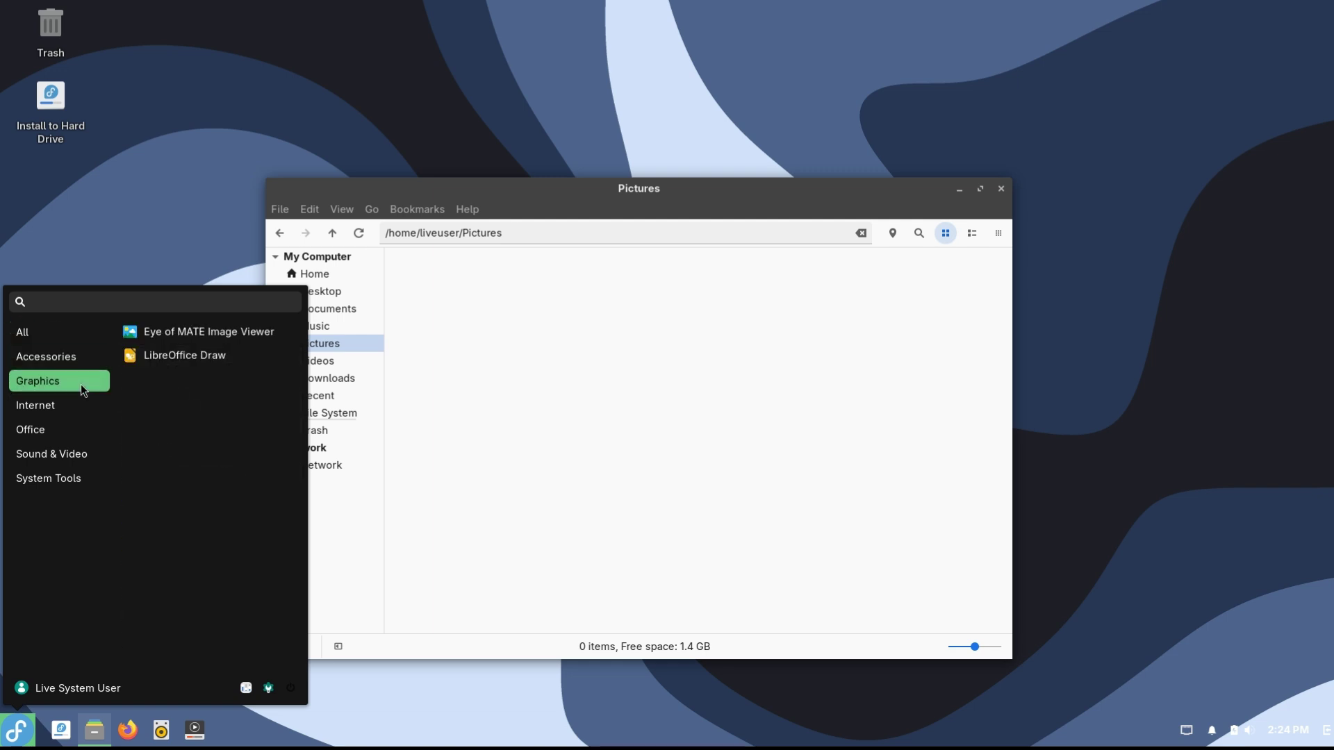
{"action": "left_click", "coordinate": [165, 335]}
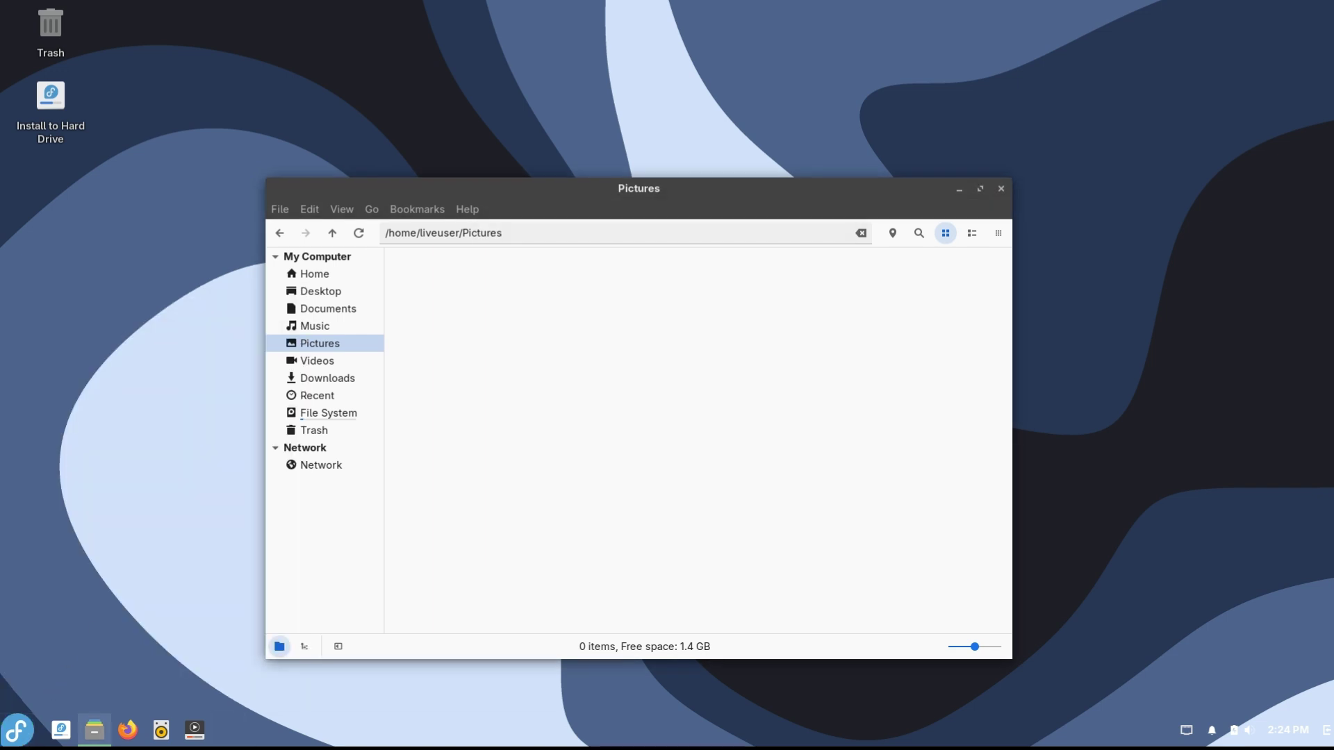
Step: Browse the remaining menu categories, open and close Budgie Control Center, and move the Pictures window
{"action": "left_click", "coordinate": [25, 727]}
{"action": "left_click", "coordinate": [73, 452]}
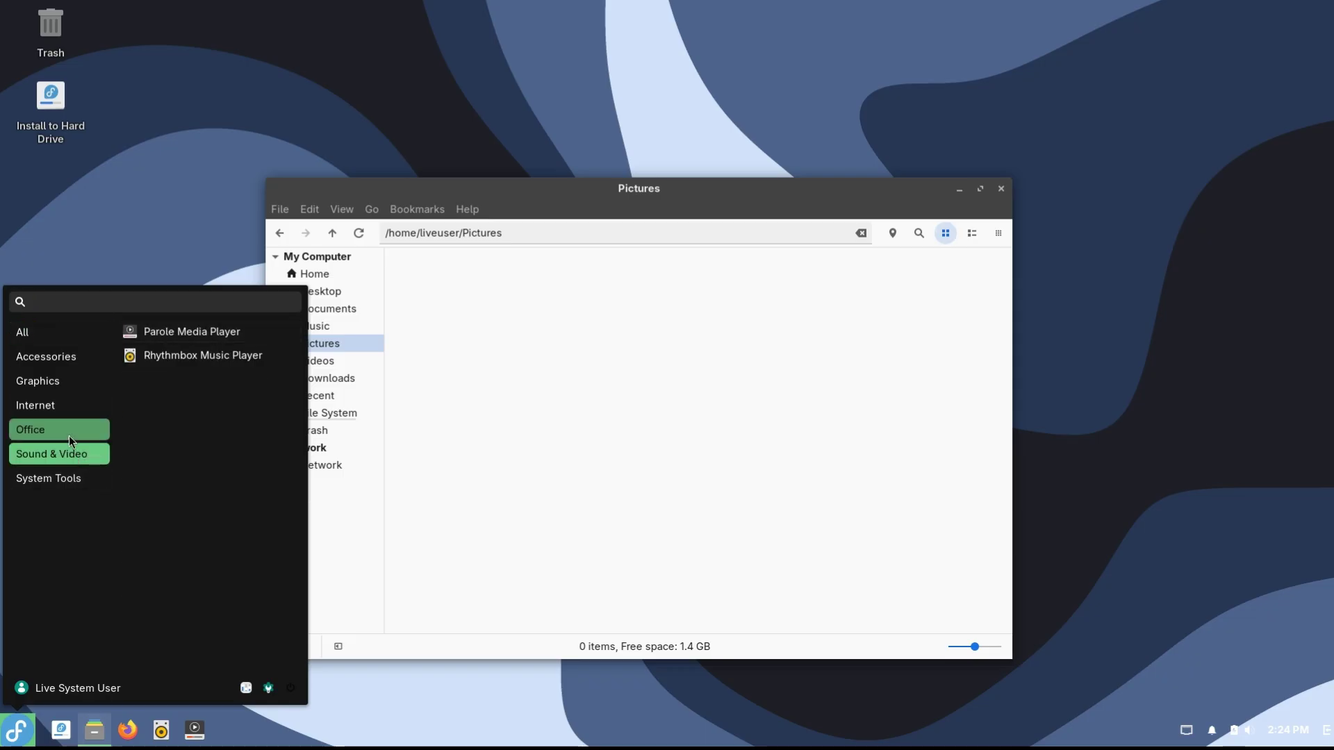
{"action": "left_click", "coordinate": [68, 432]}
{"action": "left_click", "coordinate": [55, 405]}
{"action": "left_click", "coordinate": [65, 382]}
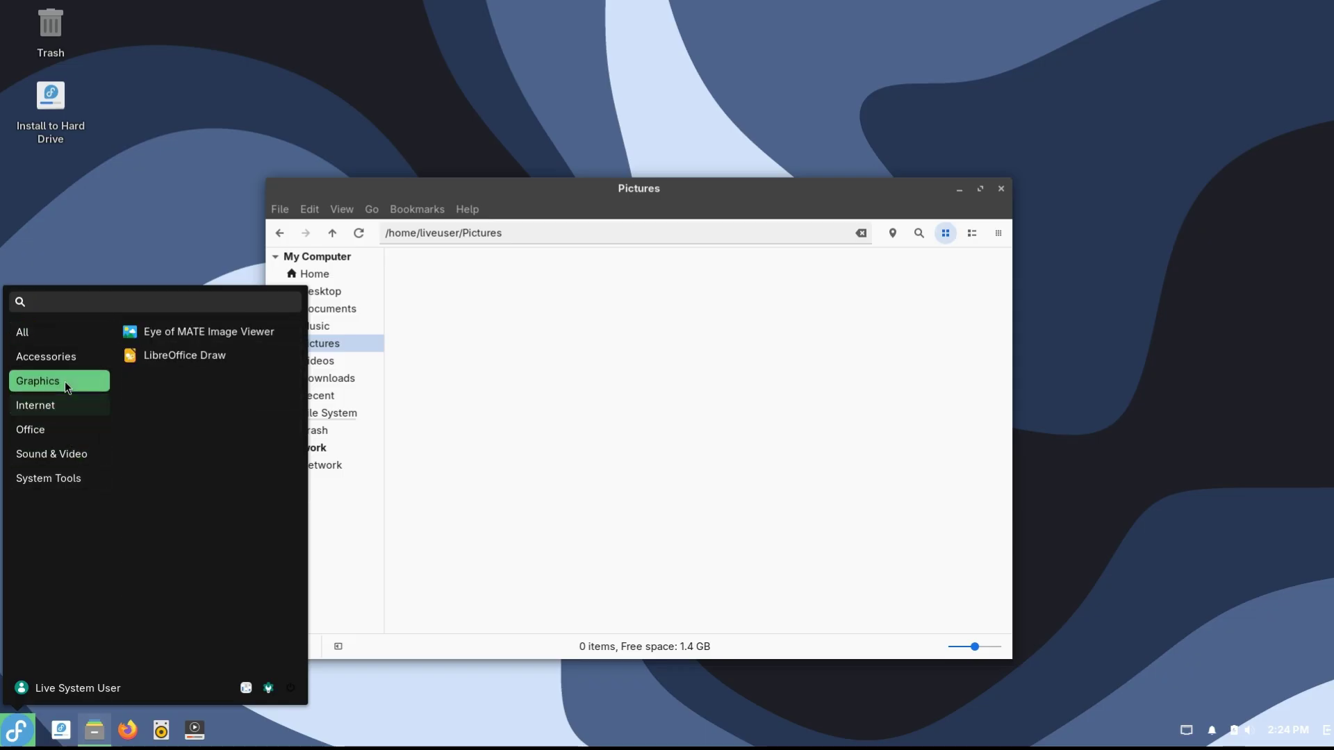
{"action": "left_click", "coordinate": [47, 478]}
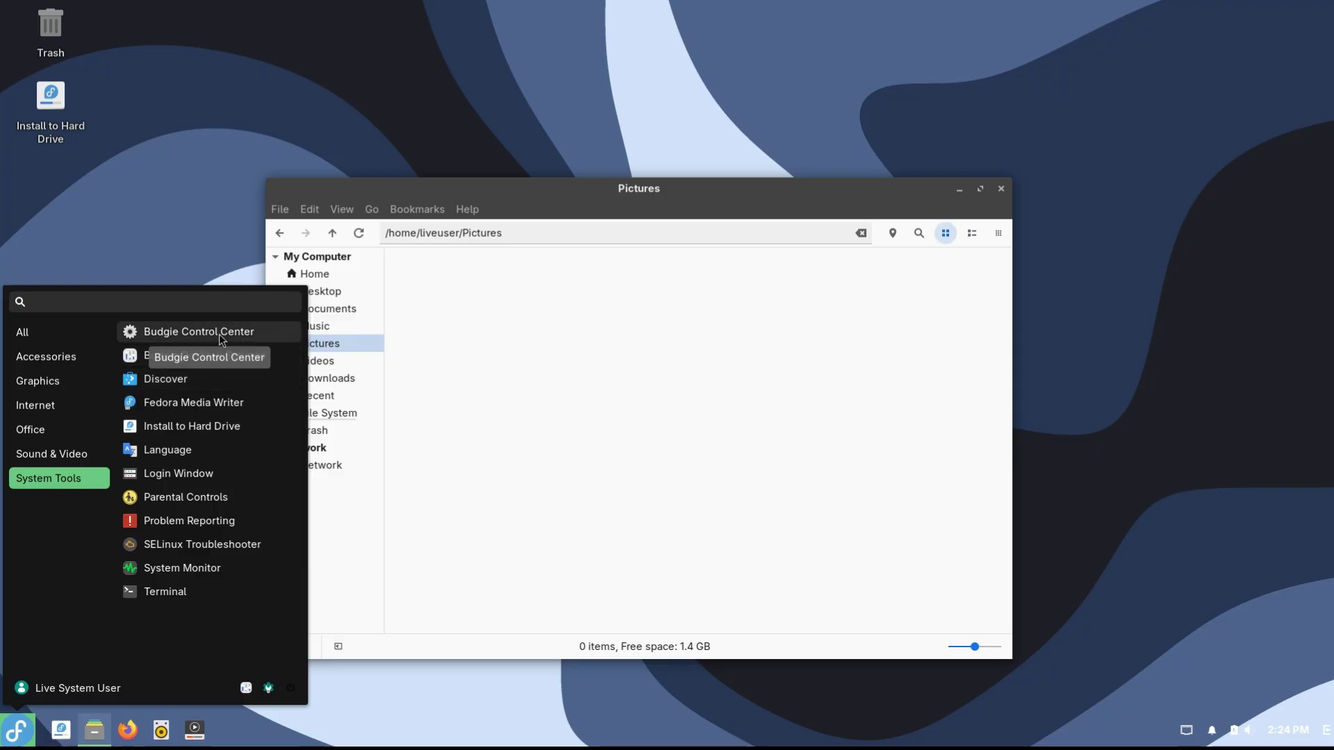
{"action": "left_click", "coordinate": [251, 331]}
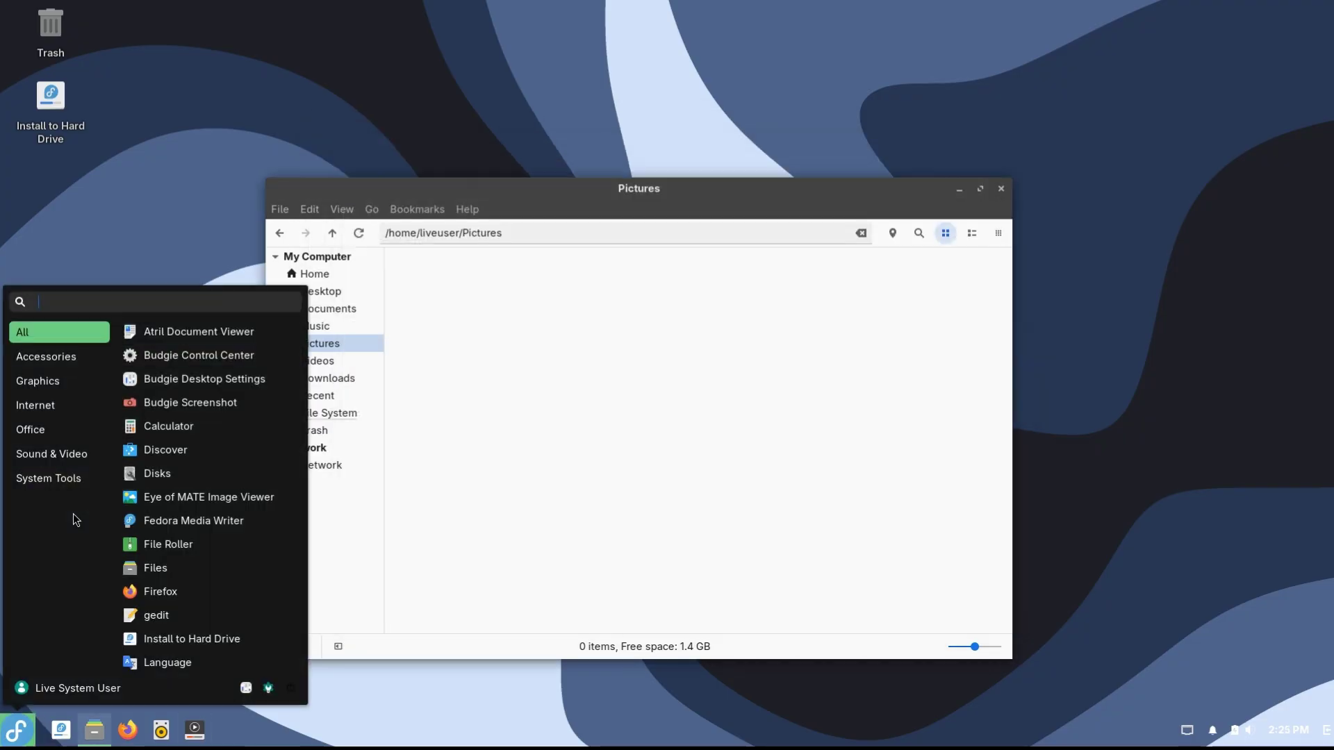
{"action": "left_click", "coordinate": [81, 480]}
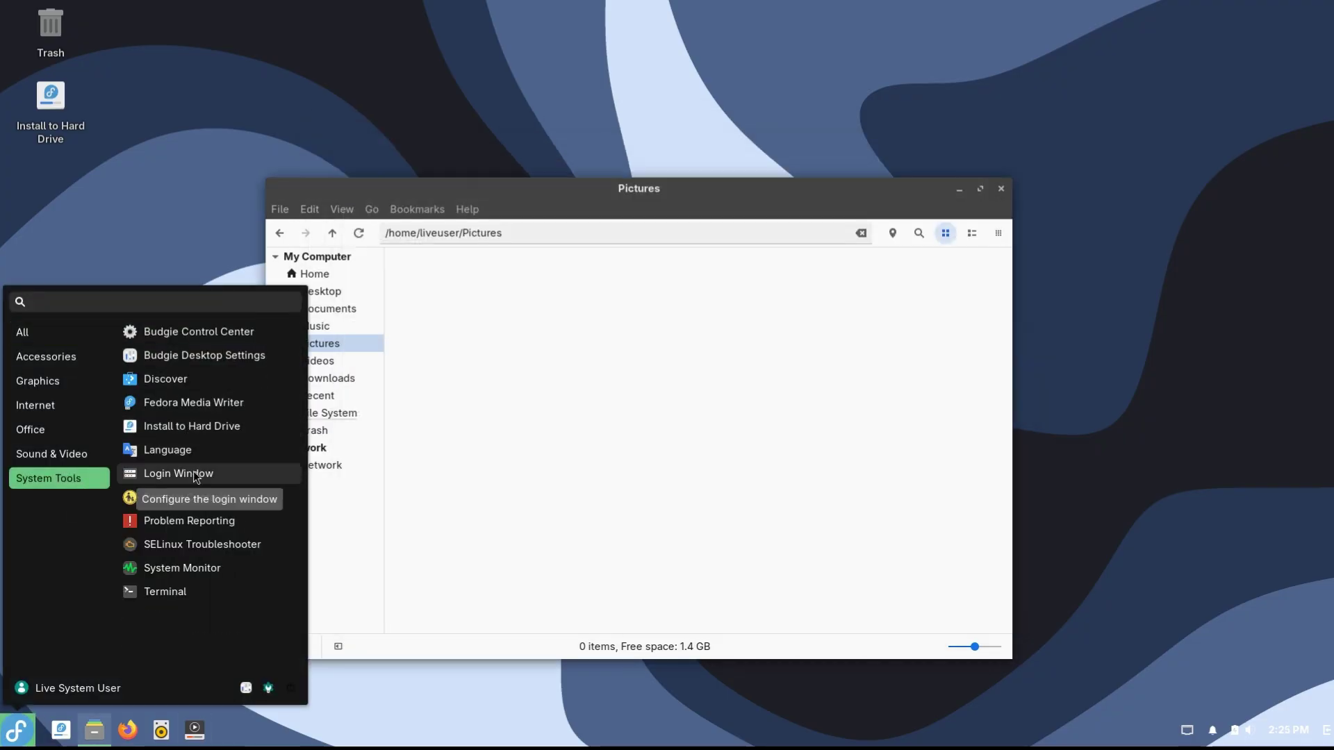
{"action": "left_click", "coordinate": [202, 379]}
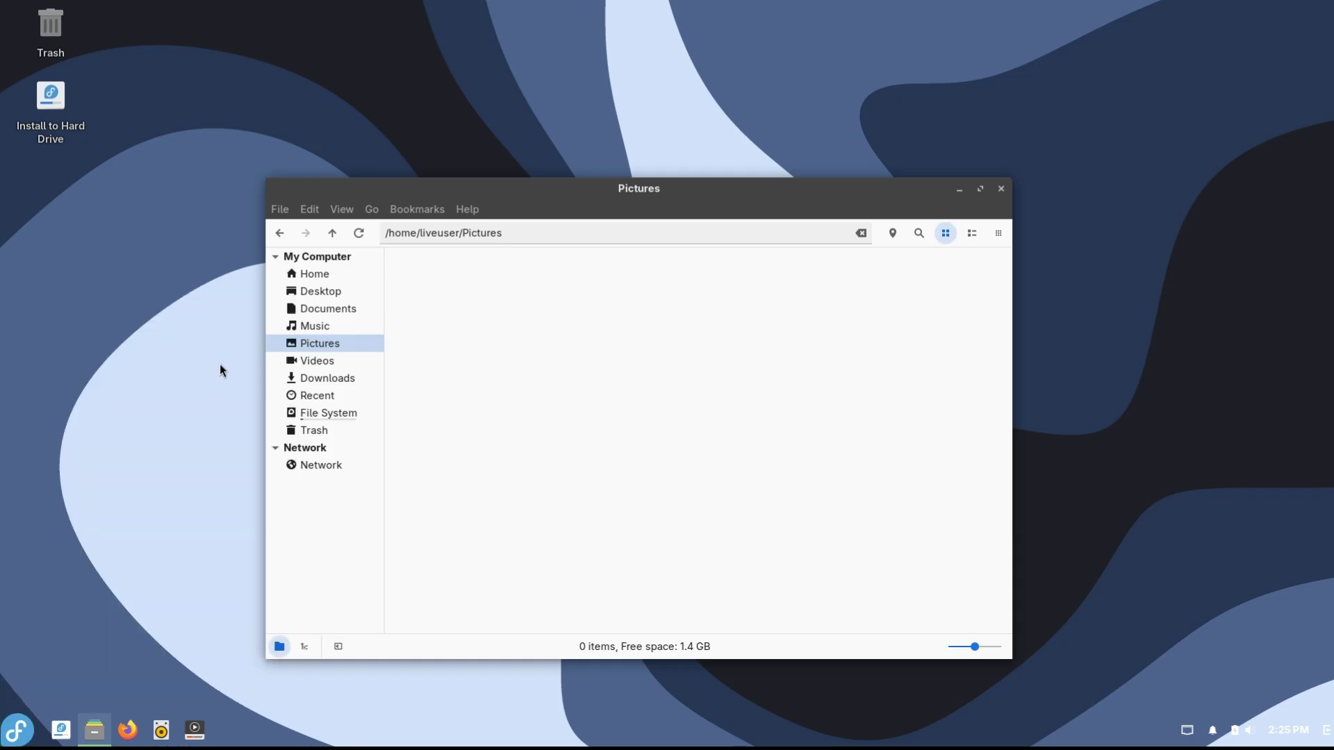
{"action": "left_click_drag", "start_coordinate": [703, 216], "coordinate": [878, 97]}
{"action": "left_click", "coordinate": [1176, 70]}
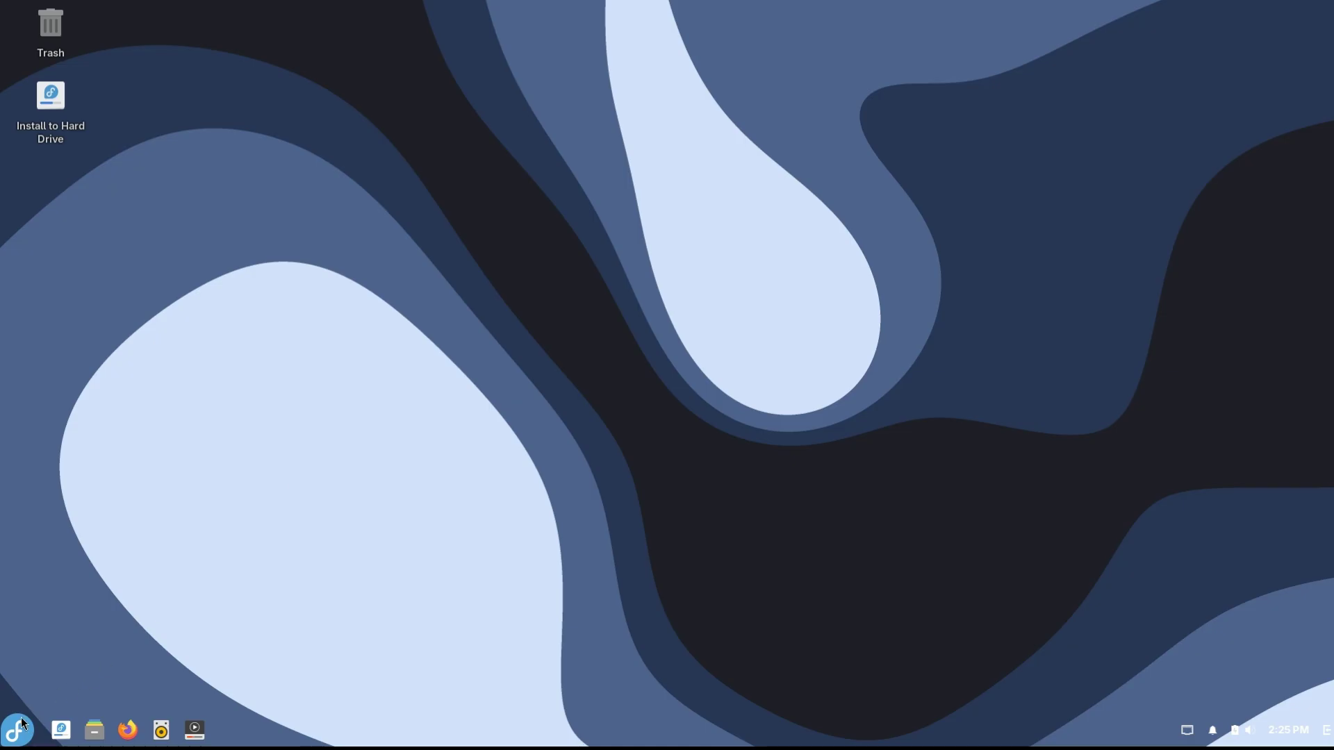
{"action": "left_click", "coordinate": [17, 729]}
{"action": "left_click", "coordinate": [193, 451]}
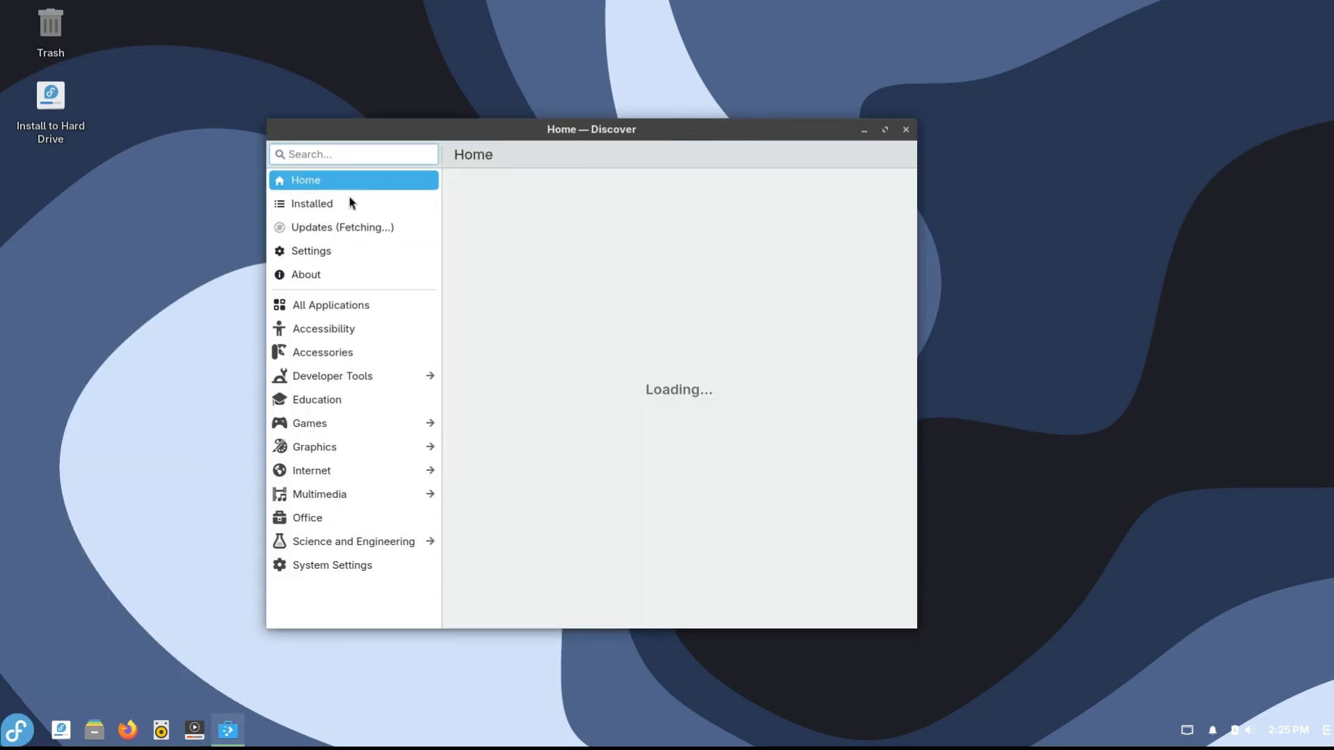
{"action": "left_click_drag", "start_coordinate": [913, 623], "coordinate": [1110, 675]}
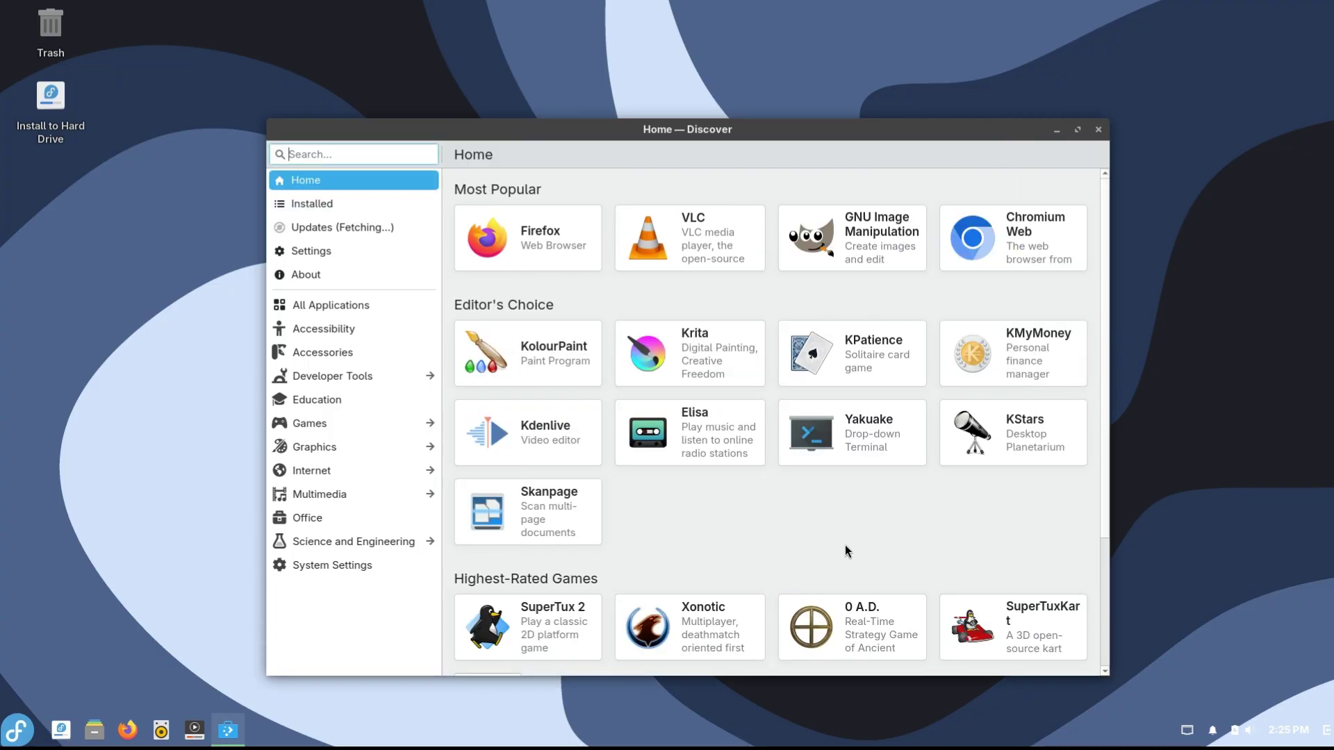
{"action": "left_click", "coordinate": [390, 330]}
{"action": "left_click", "coordinate": [385, 351]}
{"action": "left_click", "coordinate": [385, 379]}
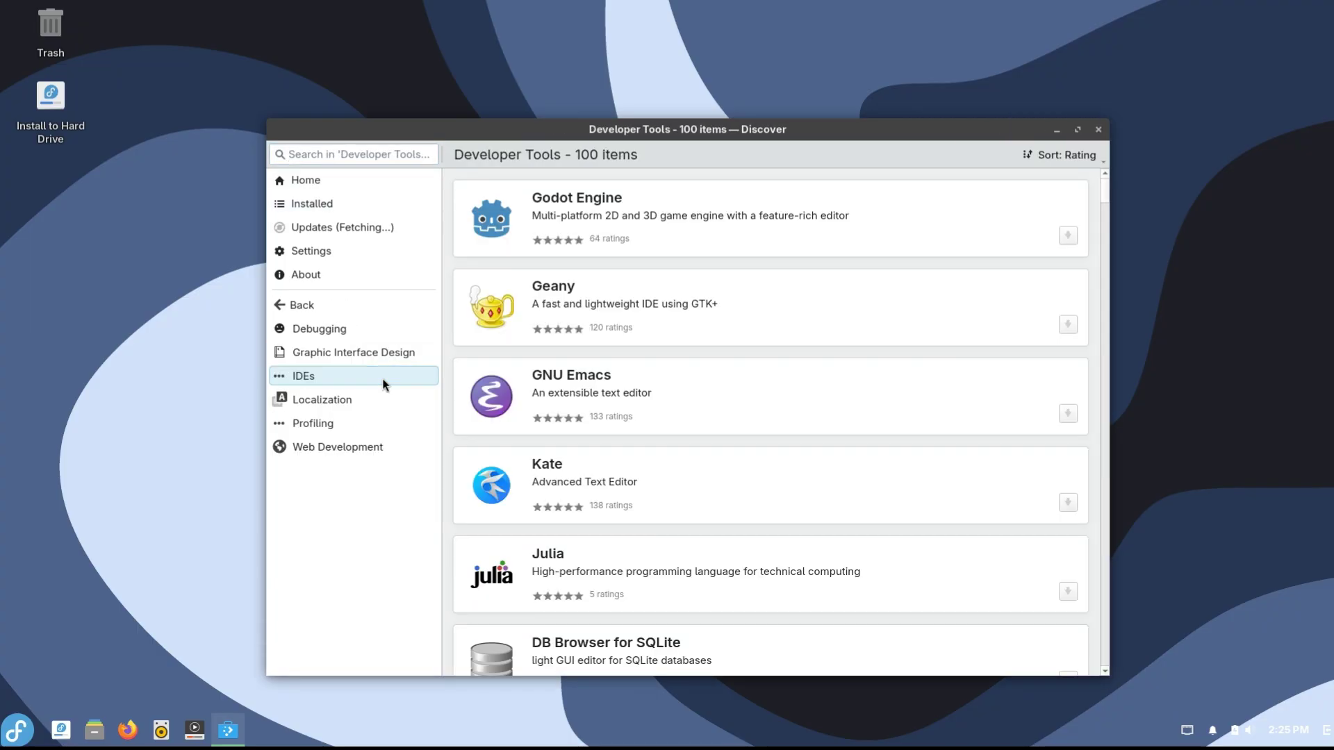
{"action": "left_click", "coordinate": [381, 401]}
{"action": "left_click", "coordinate": [381, 448]}
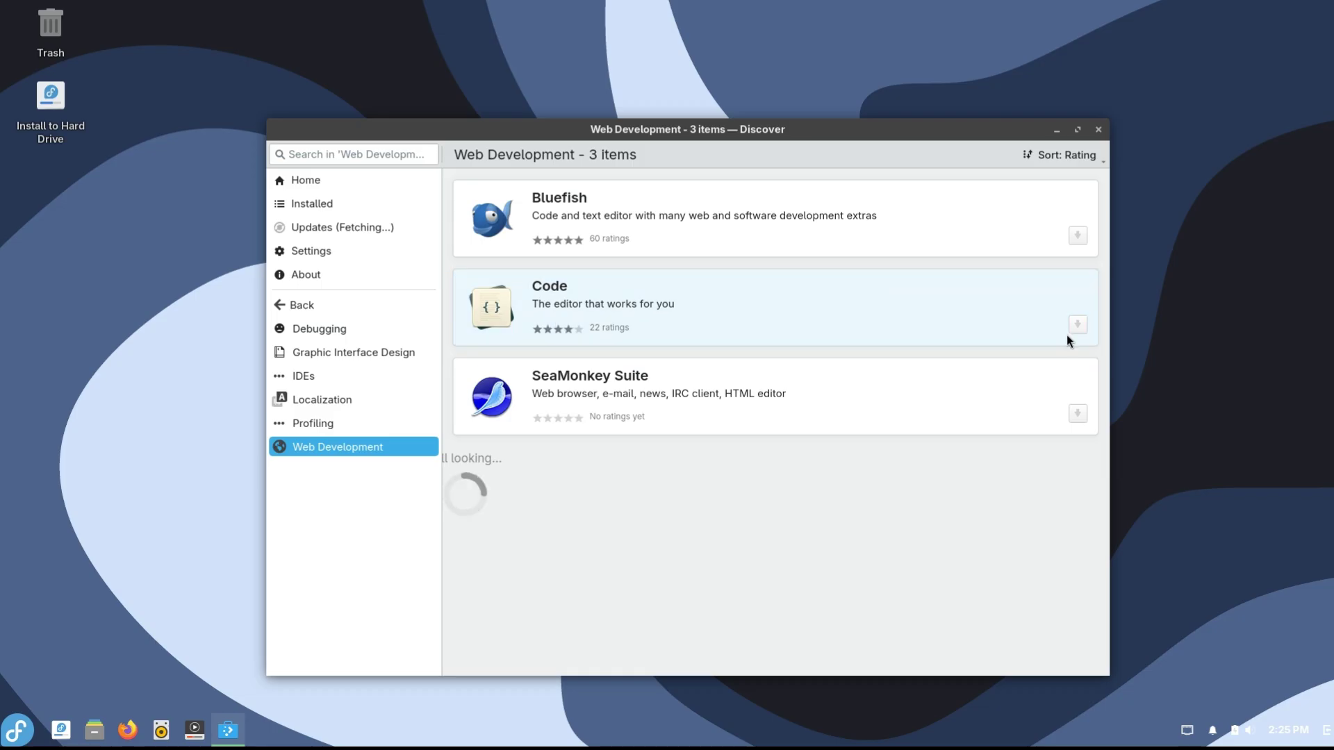
{"action": "left_click", "coordinate": [359, 254]}
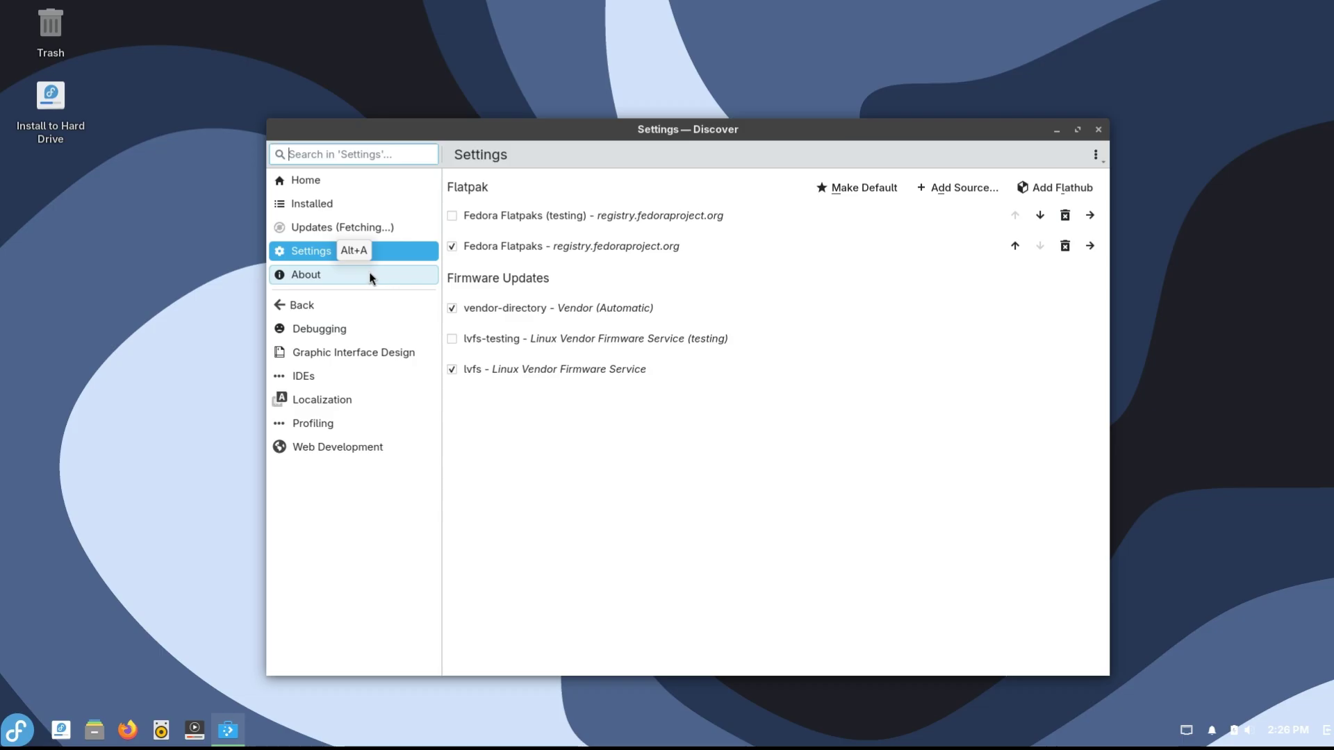
{"action": "left_click", "coordinate": [1099, 133]}
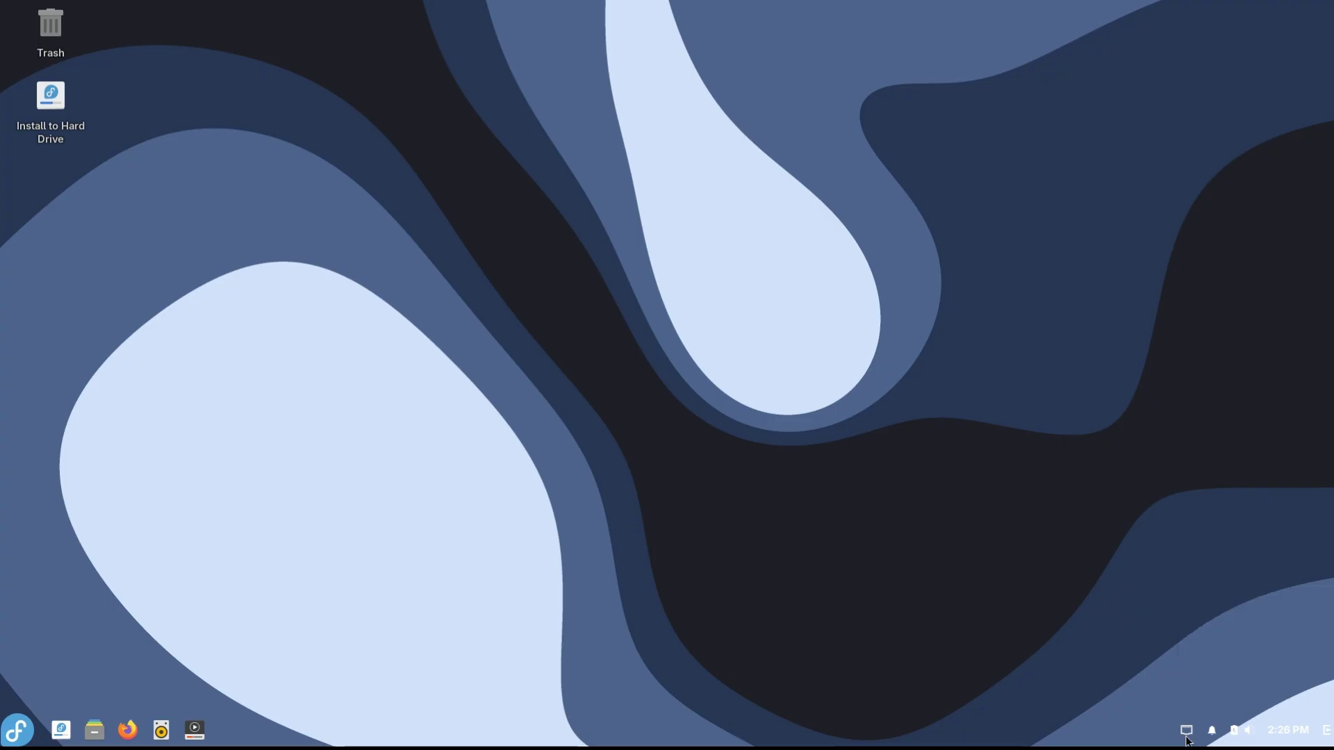
Step: Search the application menu for 'term' and launch Terminal
{"action": "left_click", "coordinate": [4, 730]}
{"action": "type", "text": "term"}
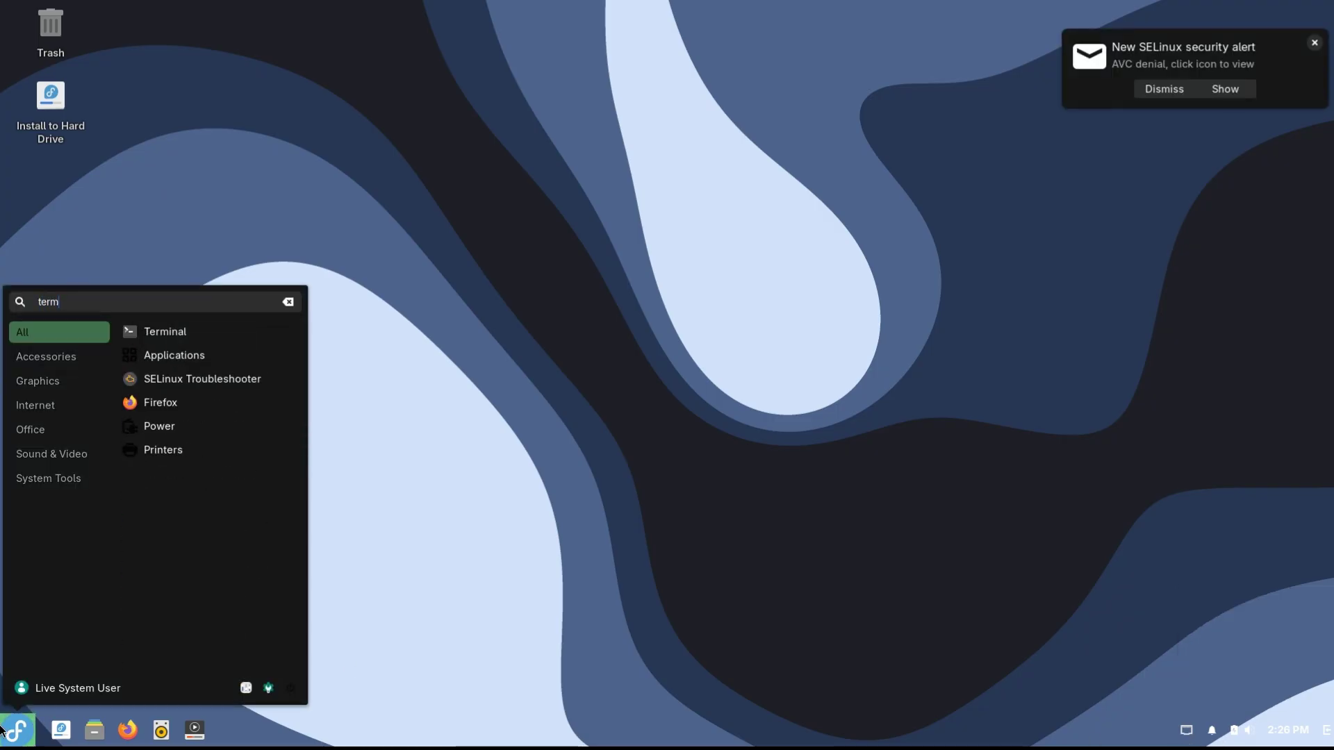
{"action": "left_click", "coordinate": [145, 334]}
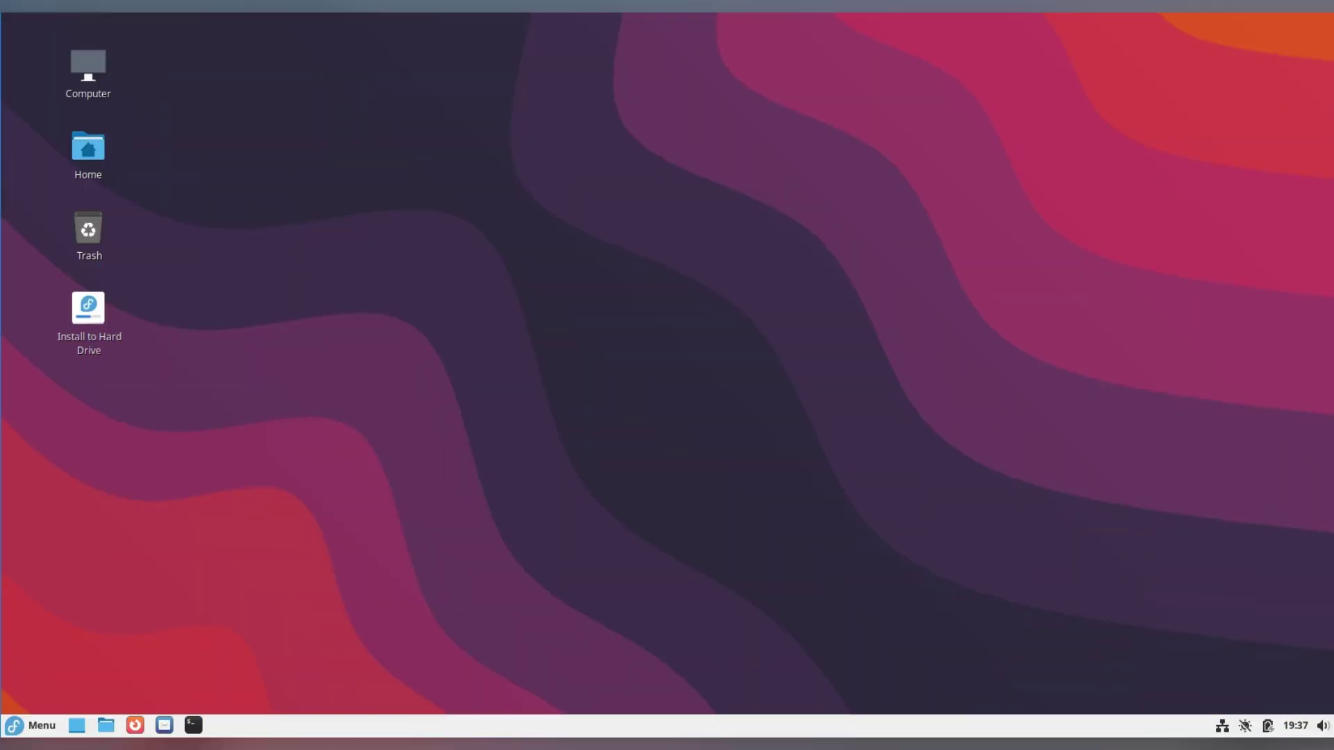
{"action": "right_click", "coordinate": [434, 179]}
{"action": "right_click", "coordinate": [739, 203]}
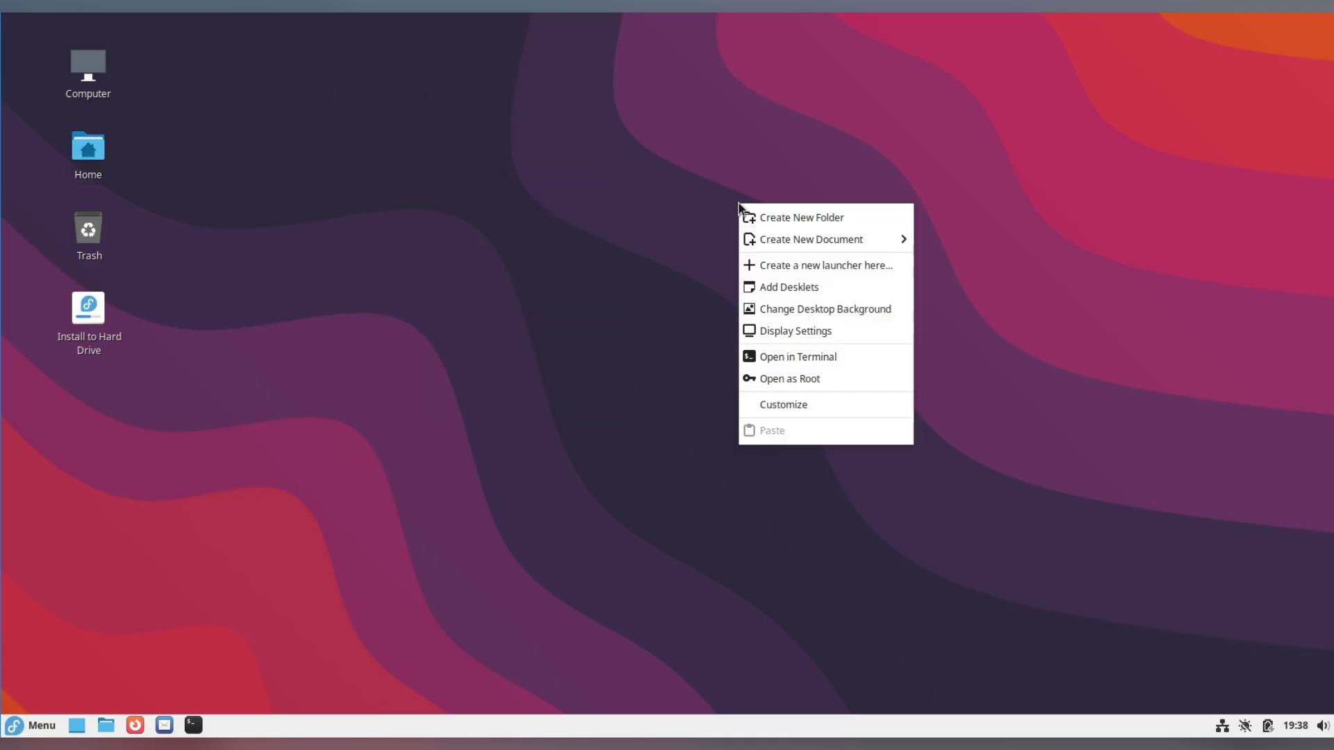
{"action": "right_click", "coordinate": [457, 172]}
{"action": "right_click", "coordinate": [457, 172]}
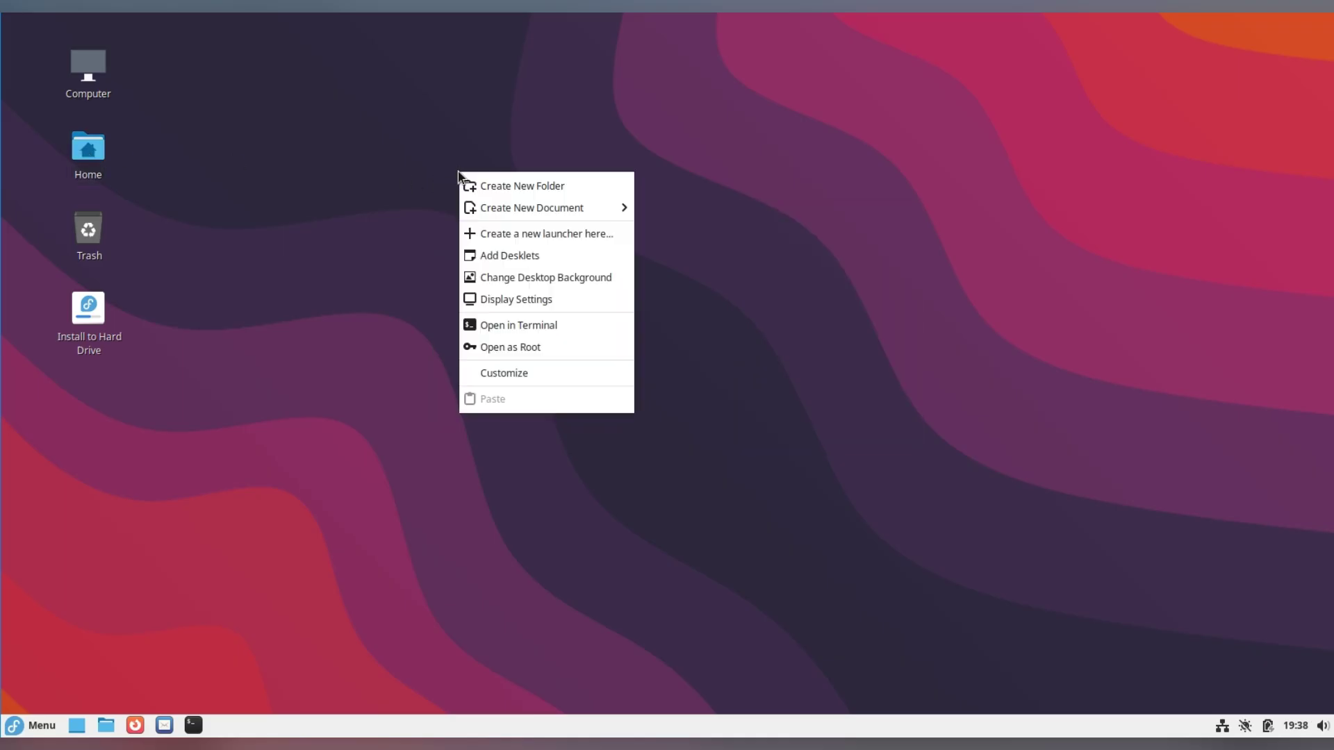
{"action": "left_click", "coordinate": [514, 280]}
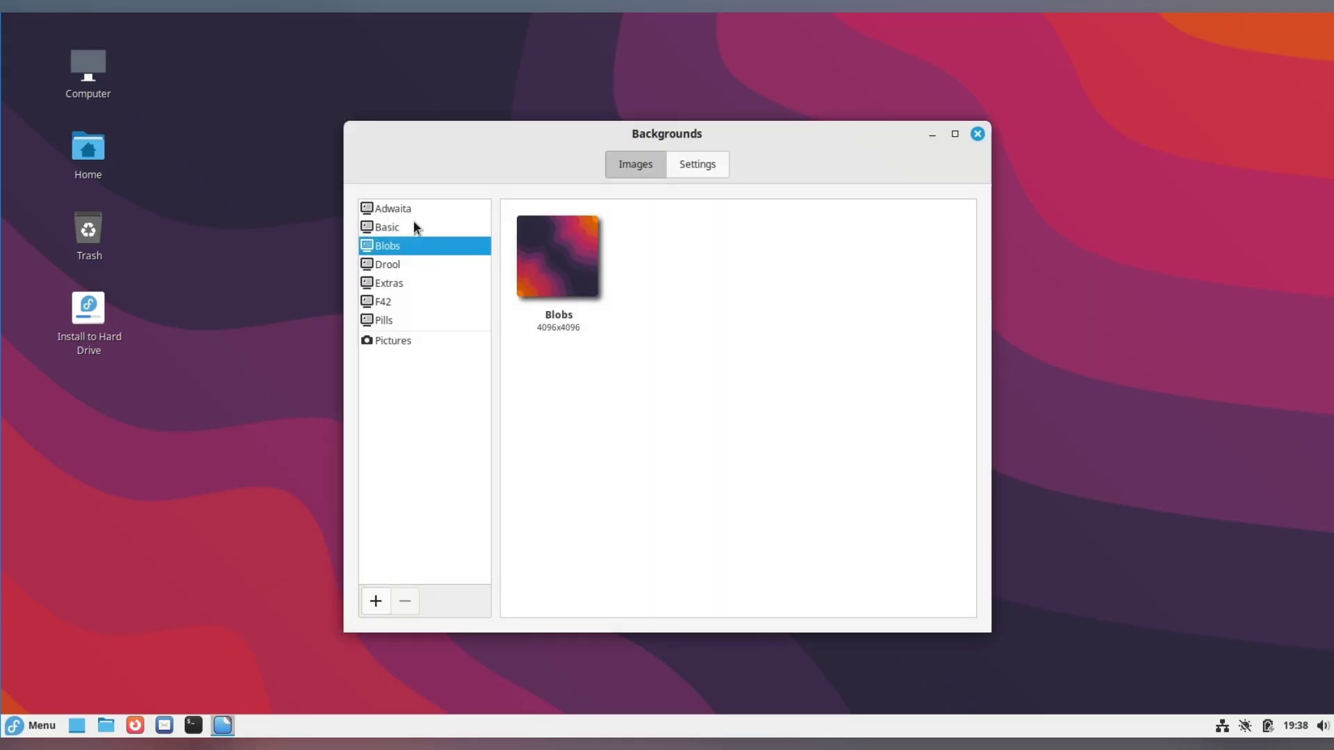
{"action": "left_click", "coordinate": [413, 209]}
{"action": "left_click", "coordinate": [526, 263]}
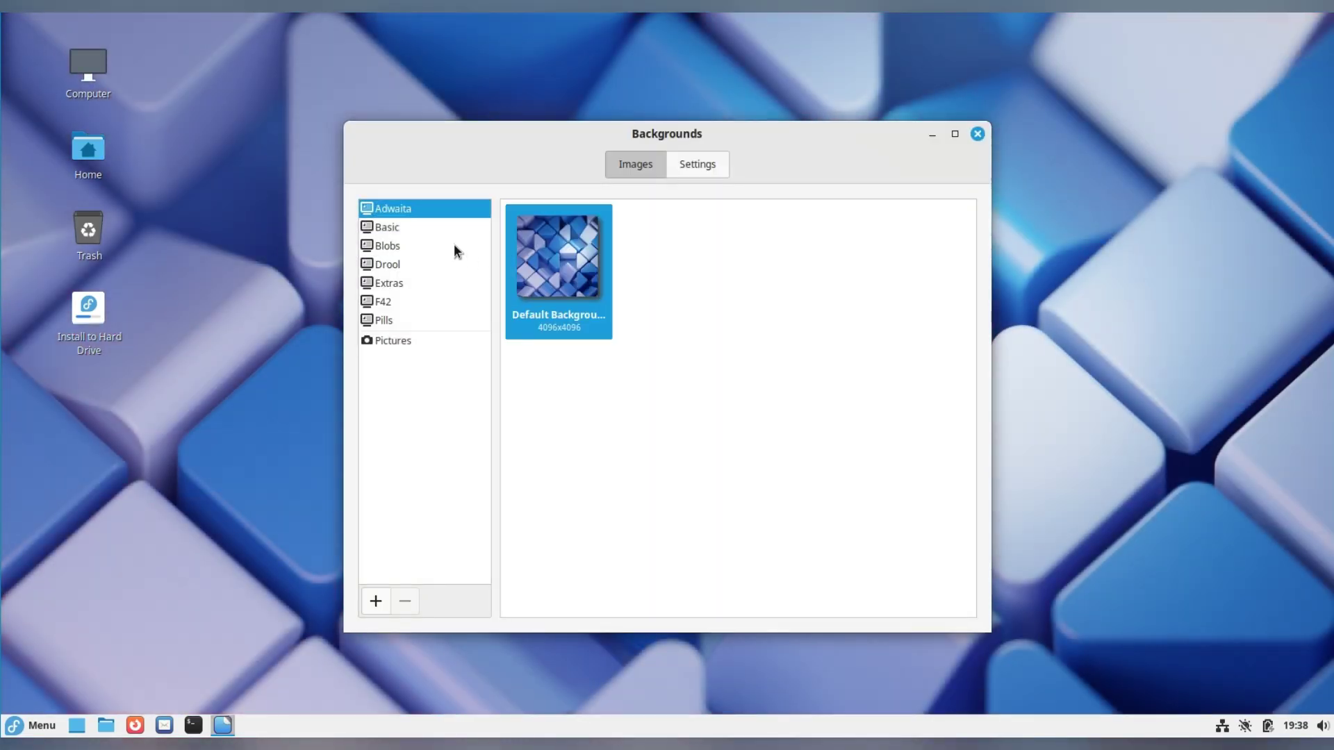
{"action": "left_click", "coordinate": [421, 227]}
{"action": "left_click", "coordinate": [560, 243]}
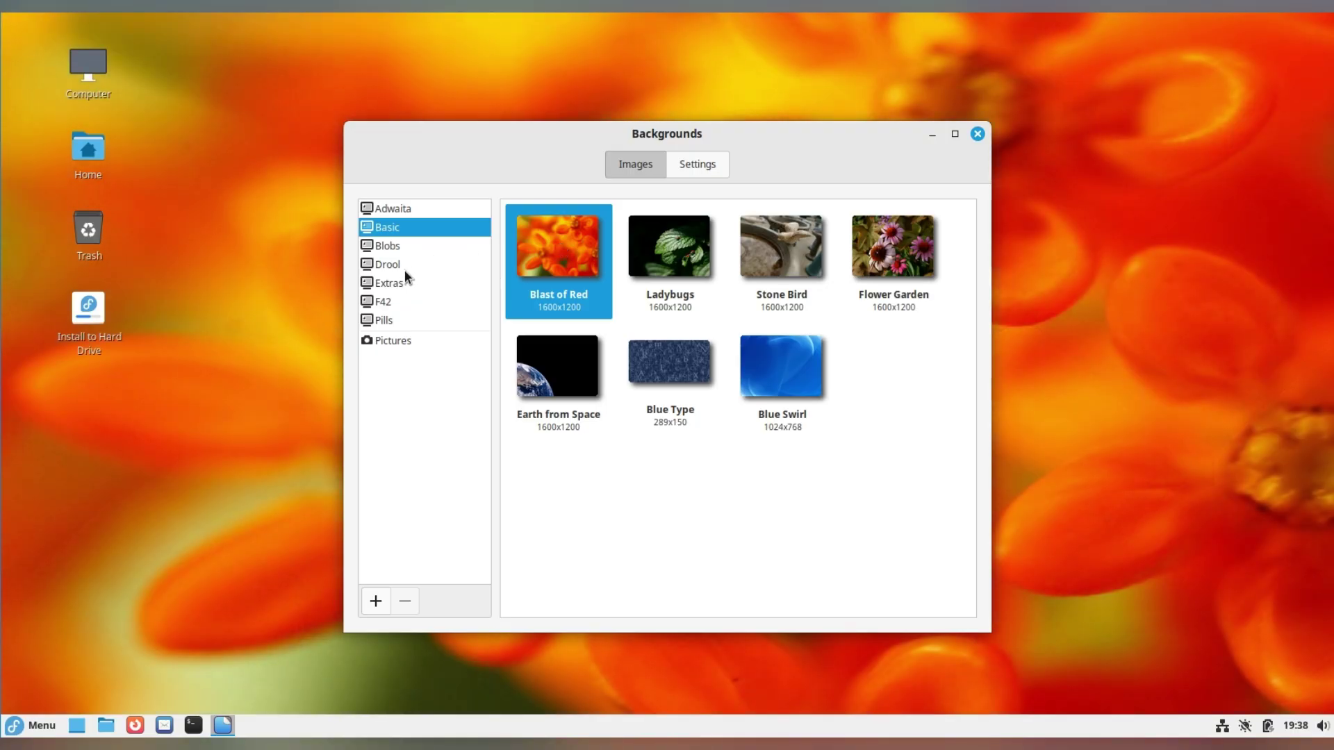
{"action": "left_click", "coordinate": [408, 320]}
{"action": "left_click", "coordinate": [408, 302]}
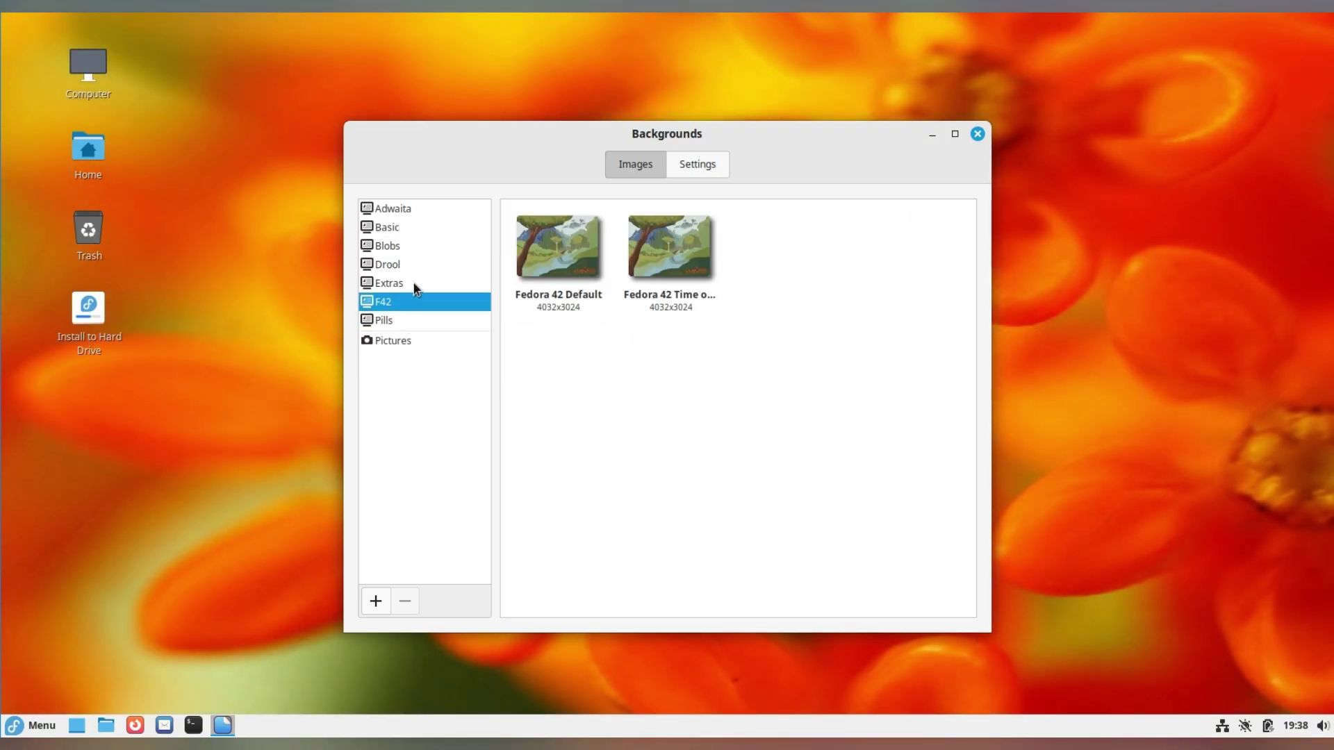
{"action": "left_click", "coordinate": [415, 283]}
{"action": "left_click", "coordinate": [419, 265]}
{"action": "left_click", "coordinate": [424, 246]}
{"action": "left_click", "coordinate": [532, 245]}
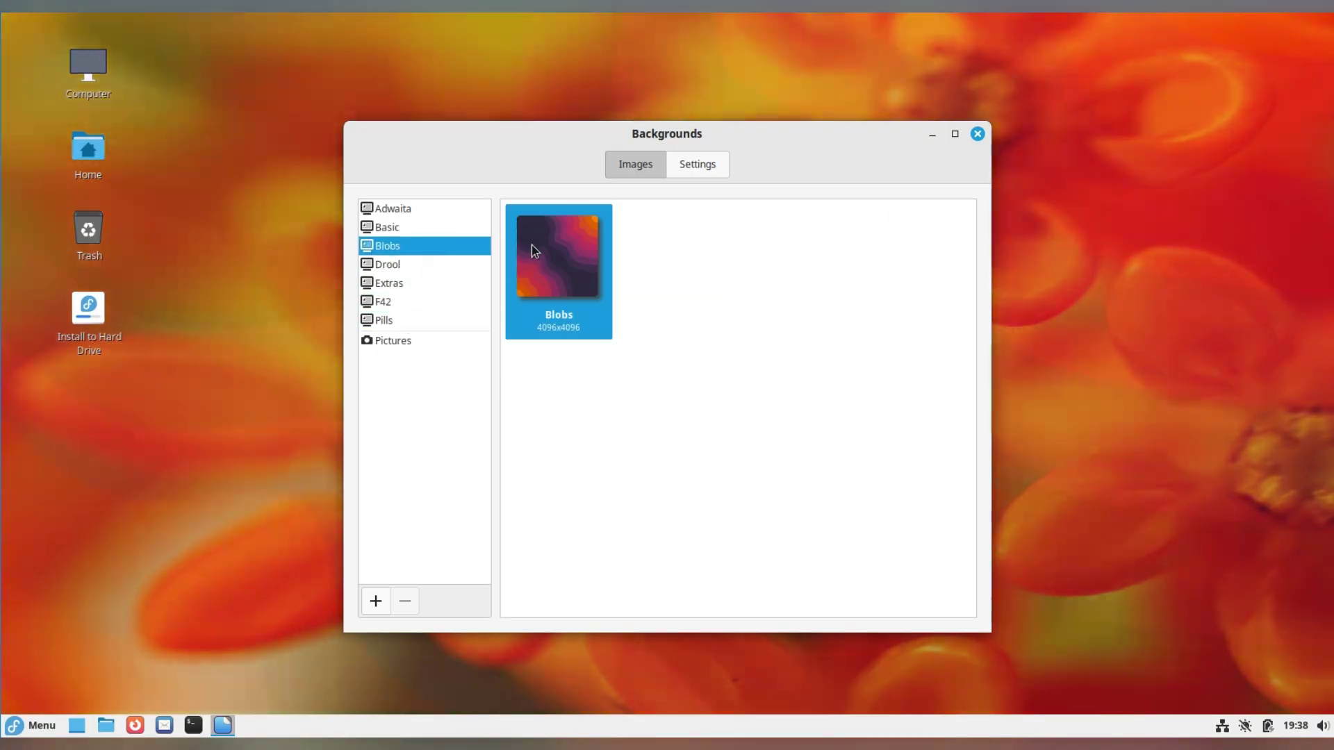
{"action": "left_click", "coordinate": [714, 163]}
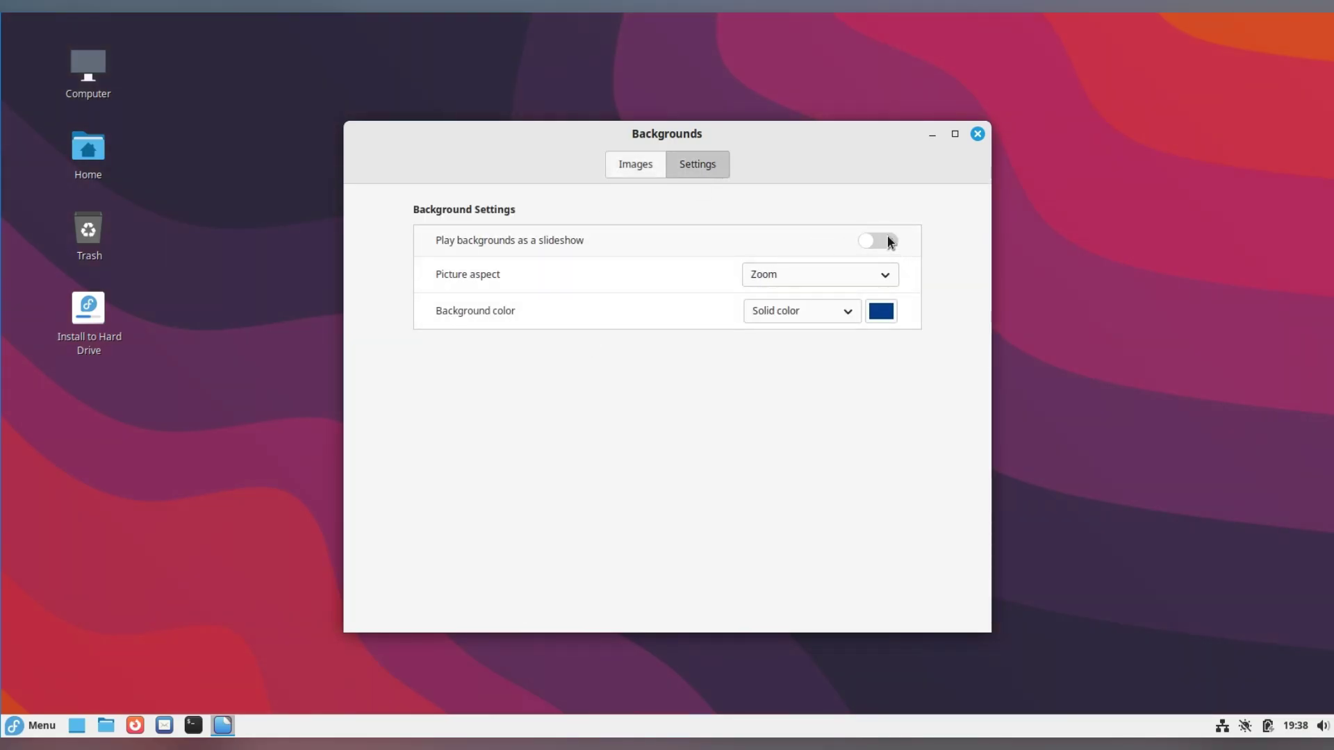
{"action": "left_click", "coordinate": [874, 275]}
{"action": "left_click", "coordinate": [874, 276]}
Step: Close the Backgrounds window, open System Settings from the panel menu, then close it
{"action": "left_click", "coordinate": [978, 133]}
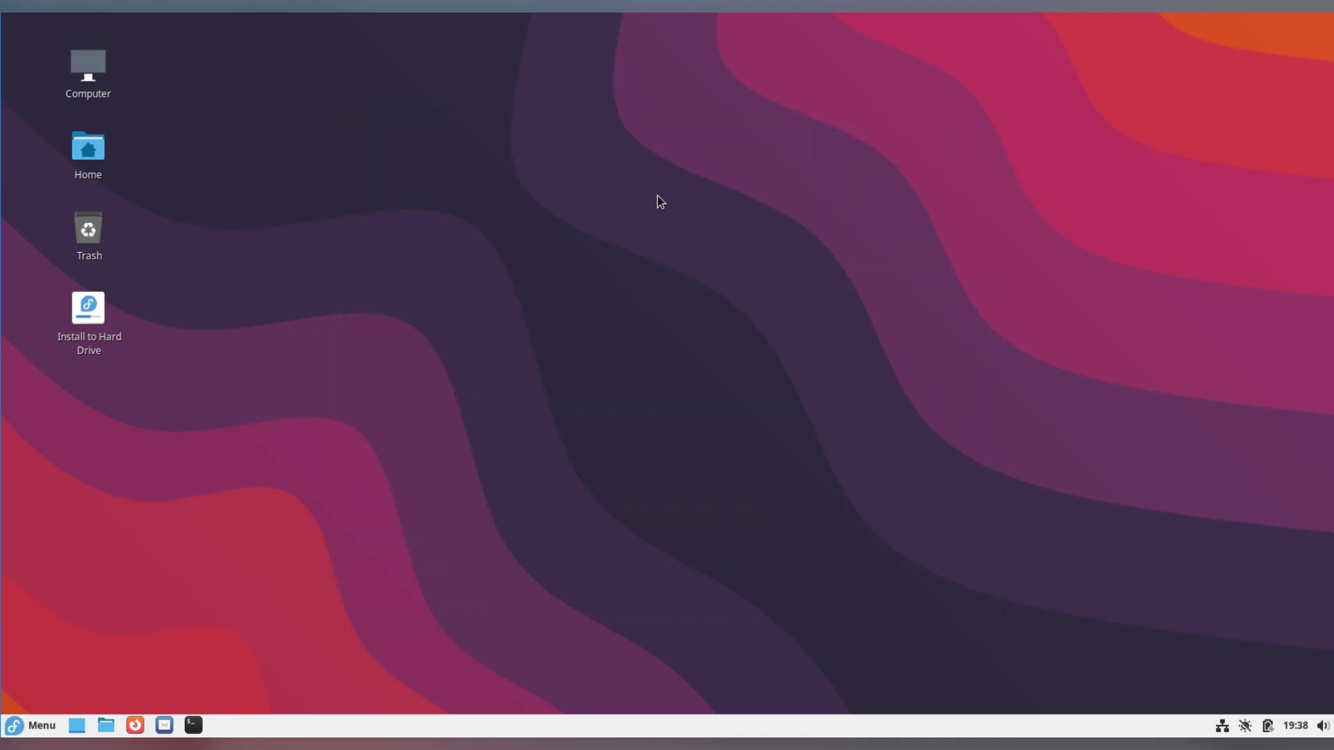
{"action": "right_click", "coordinate": [328, 725]}
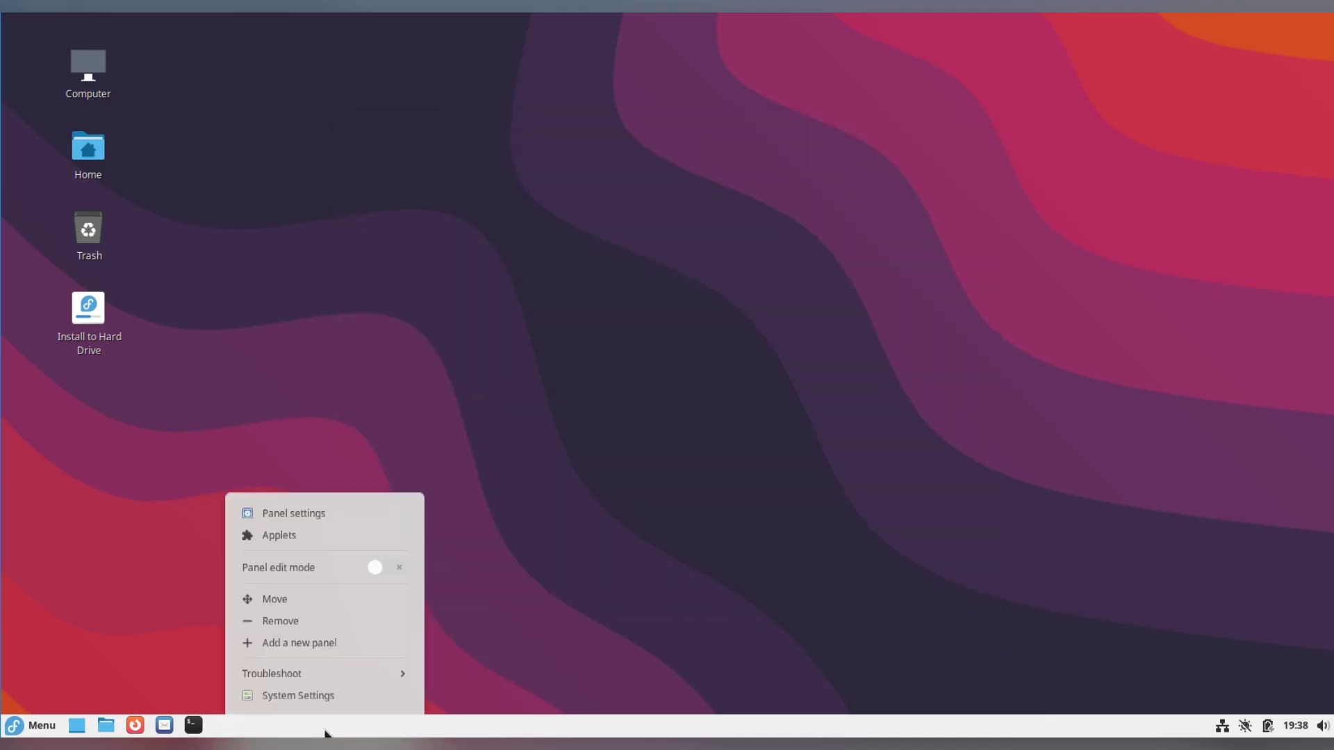
{"action": "left_click", "coordinate": [374, 695]}
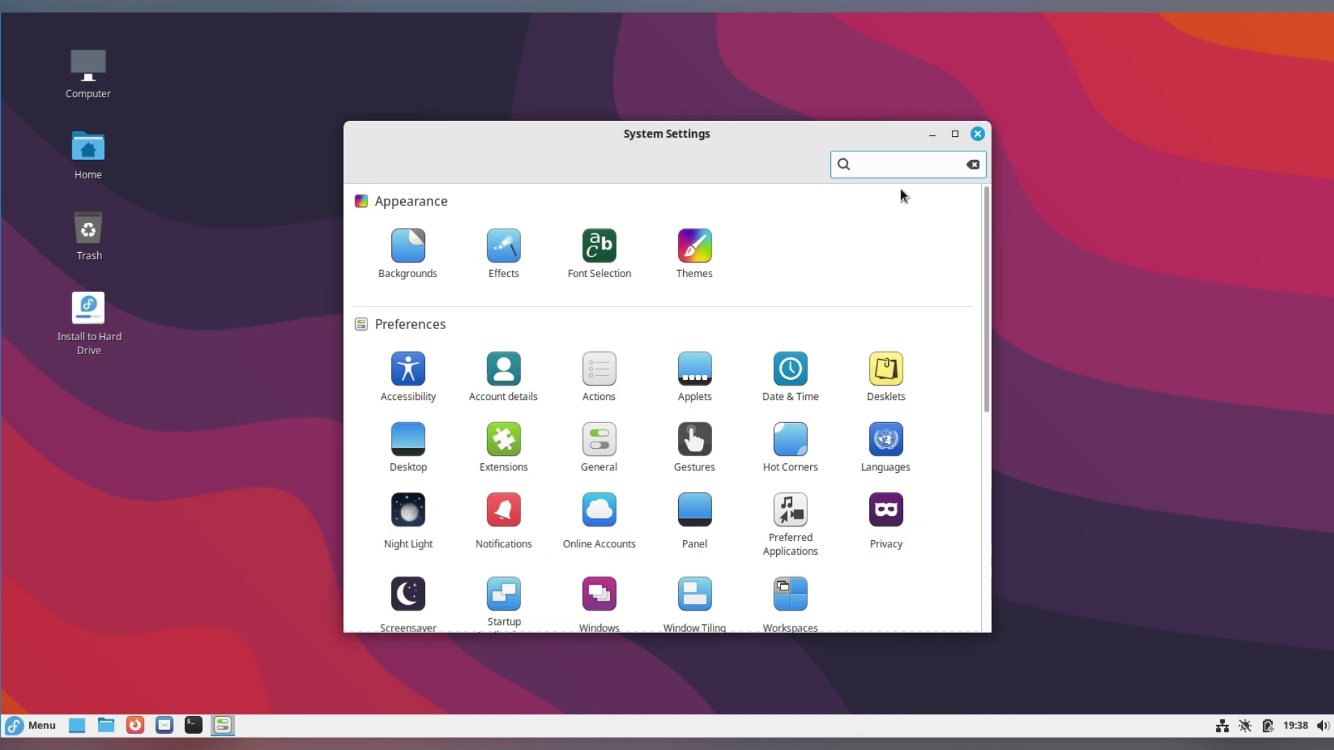
{"action": "left_click", "coordinate": [977, 133]}
Step: Launch System Settings from the Menu and move its window up and right
{"action": "key", "text": "super"}
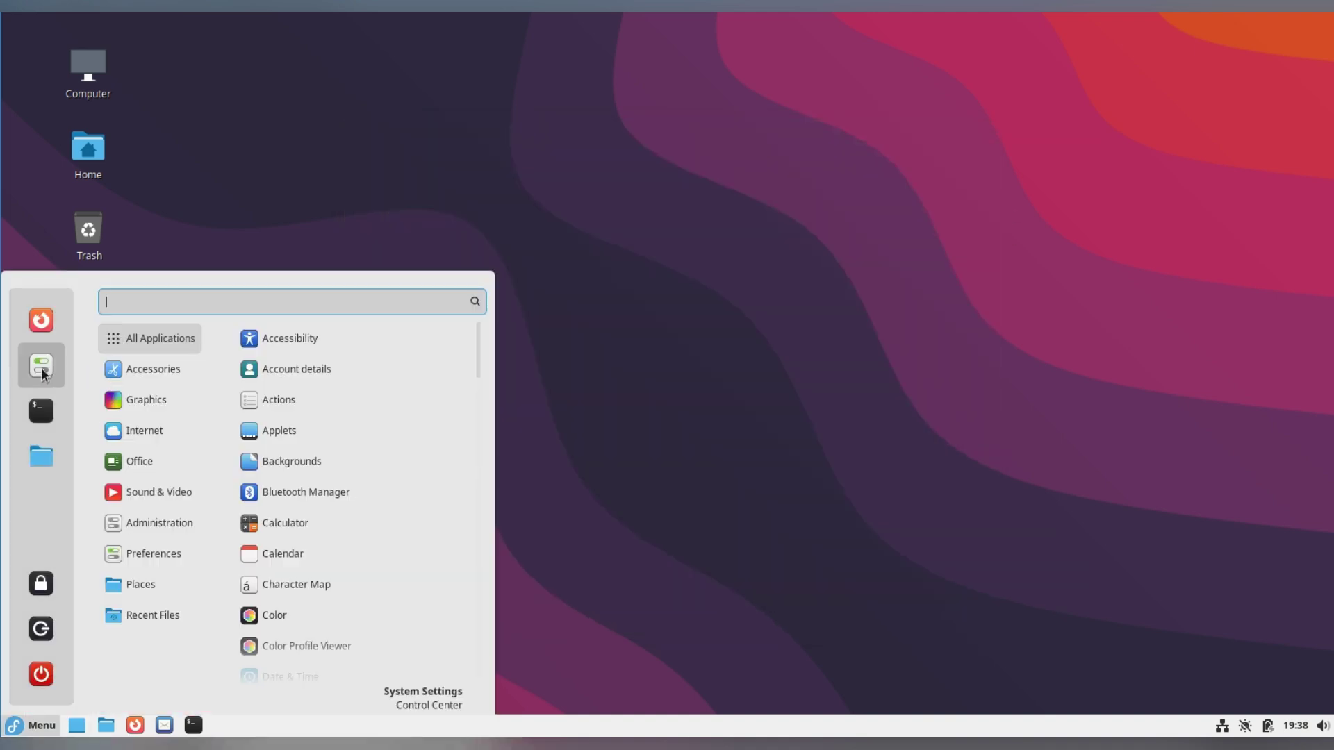
{"action": "left_click", "coordinate": [42, 367]}
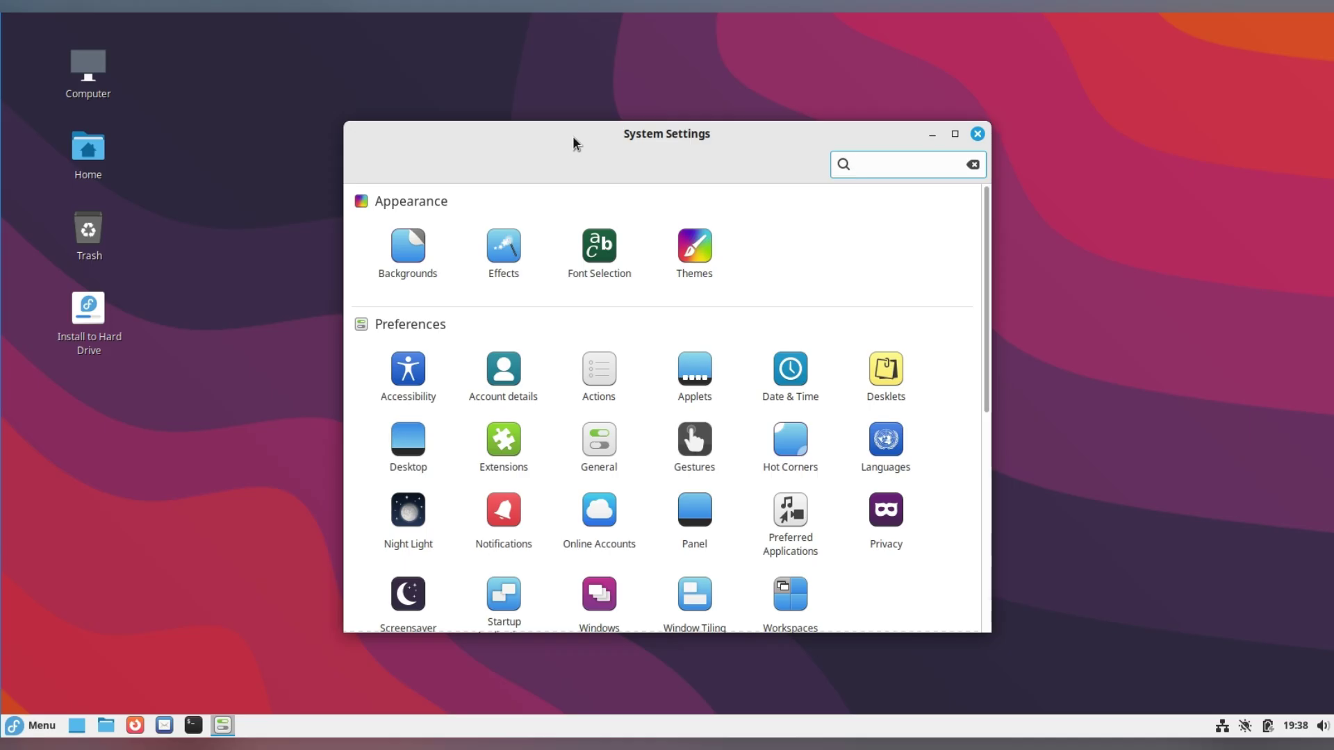
{"action": "left_click_drag", "start_coordinate": [571, 136], "coordinate": [717, 87]}
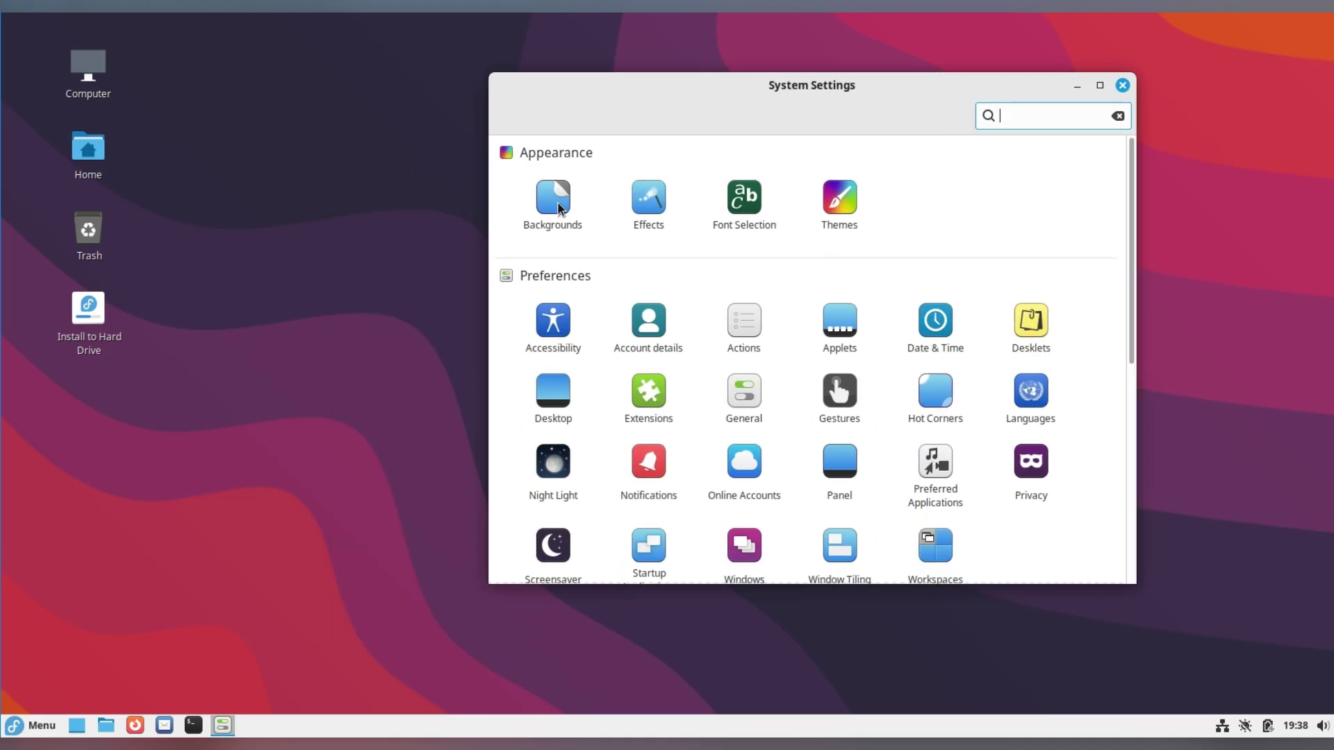
Step: Turn on desktop and window effects in Cinnamon System Settings
{"action": "left_click", "coordinate": [643, 207]}
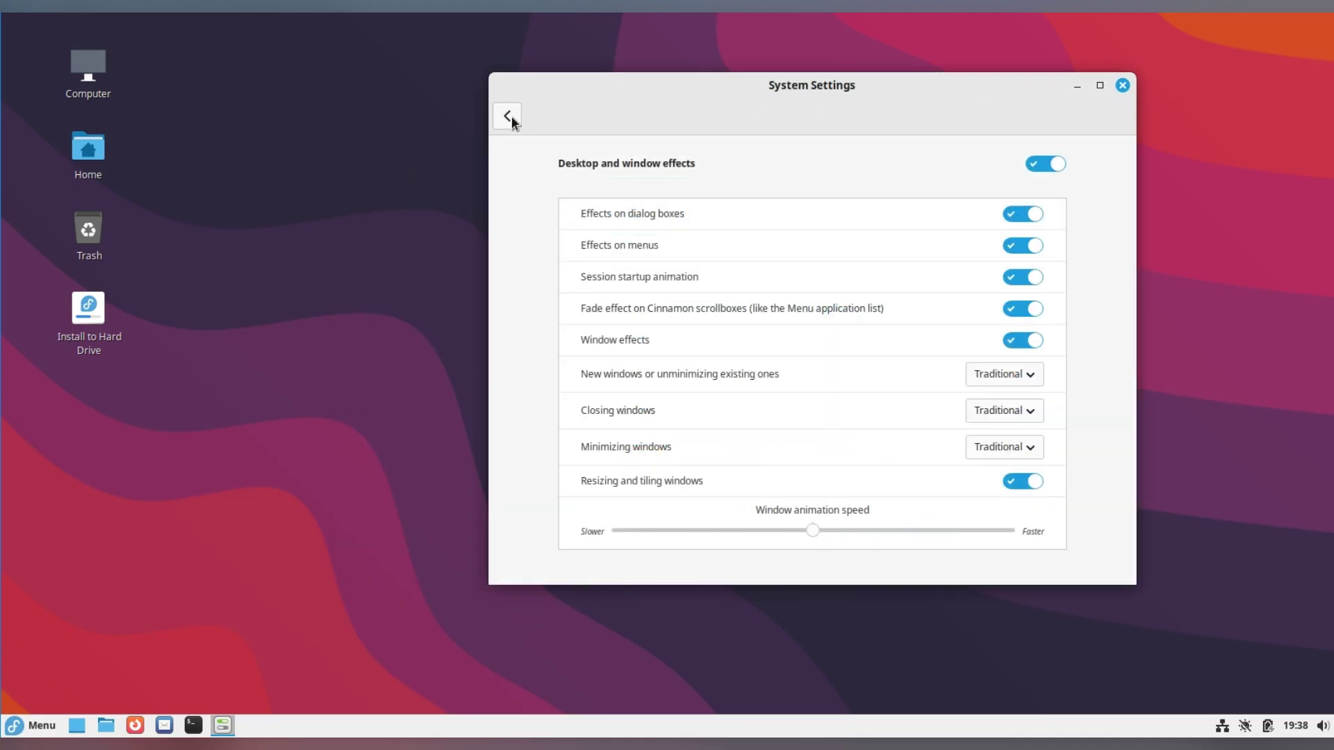
{"action": "left_click", "coordinate": [1046, 165]}
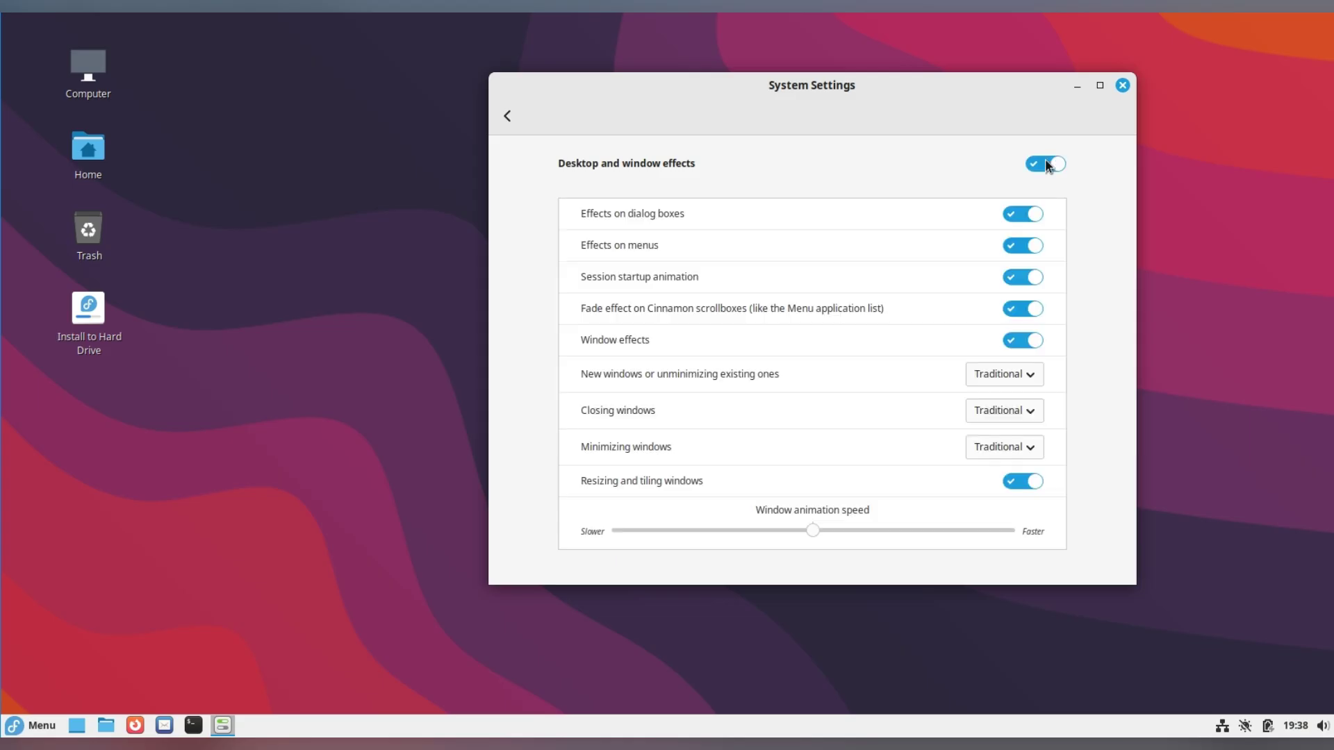
{"action": "left_click", "coordinate": [514, 119]}
Step: In Themes, switch to dark with a green accent, try Mint-X, then return to Mint-Y
{"action": "left_click", "coordinate": [853, 205]}
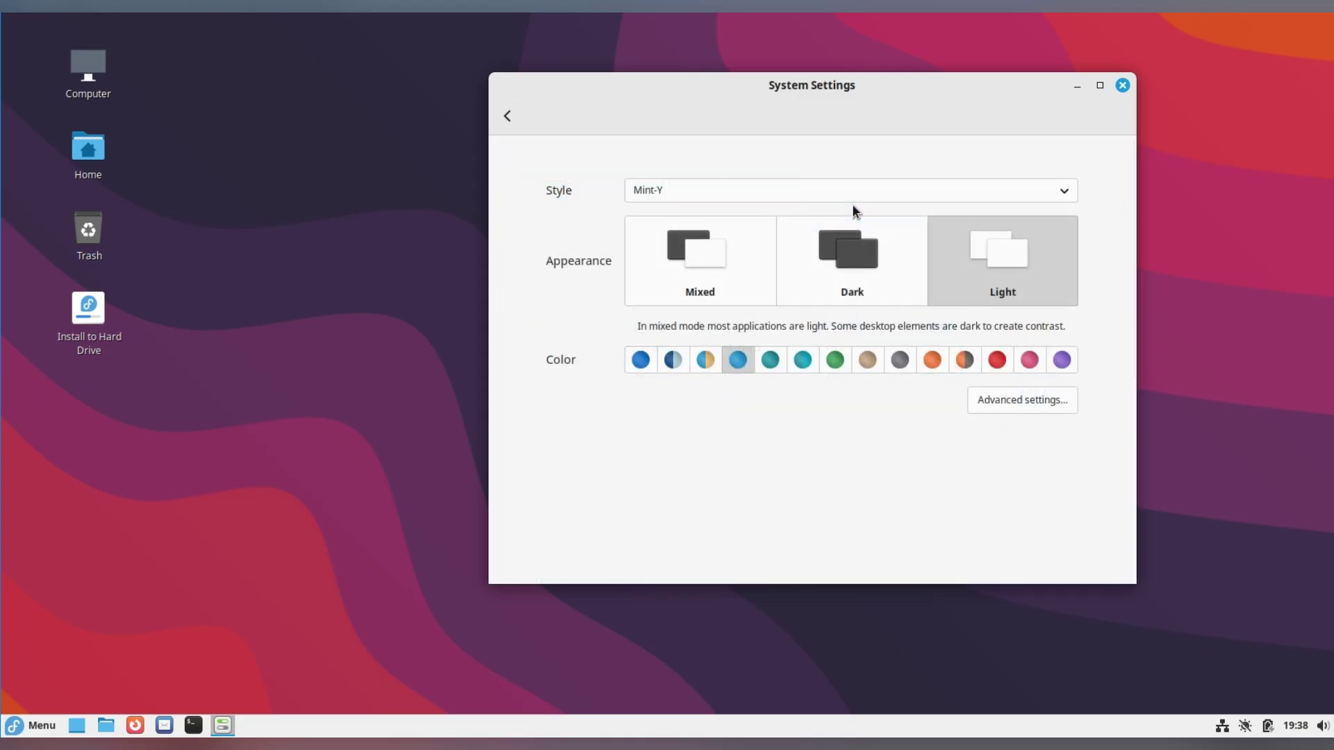
{"action": "left_click", "coordinate": [857, 266]}
{"action": "left_click", "coordinate": [833, 359]}
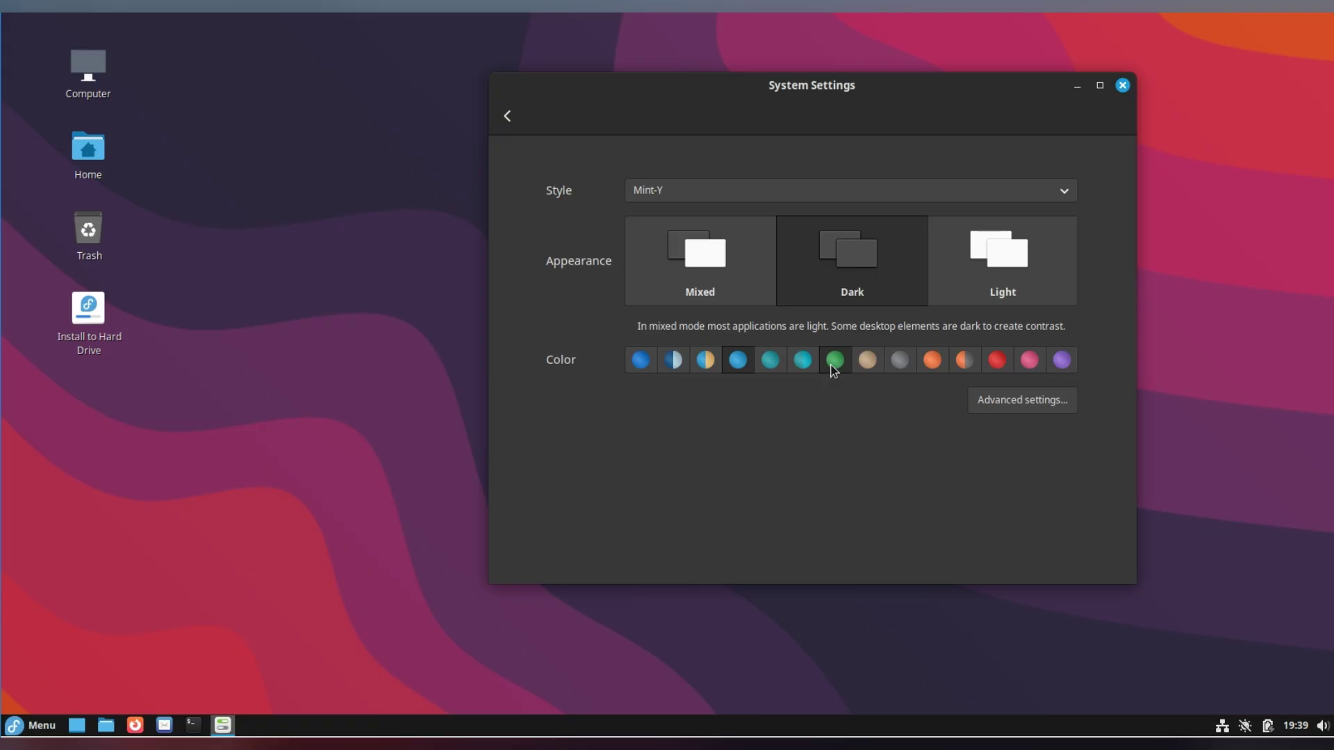
{"action": "left_click", "coordinate": [785, 191]}
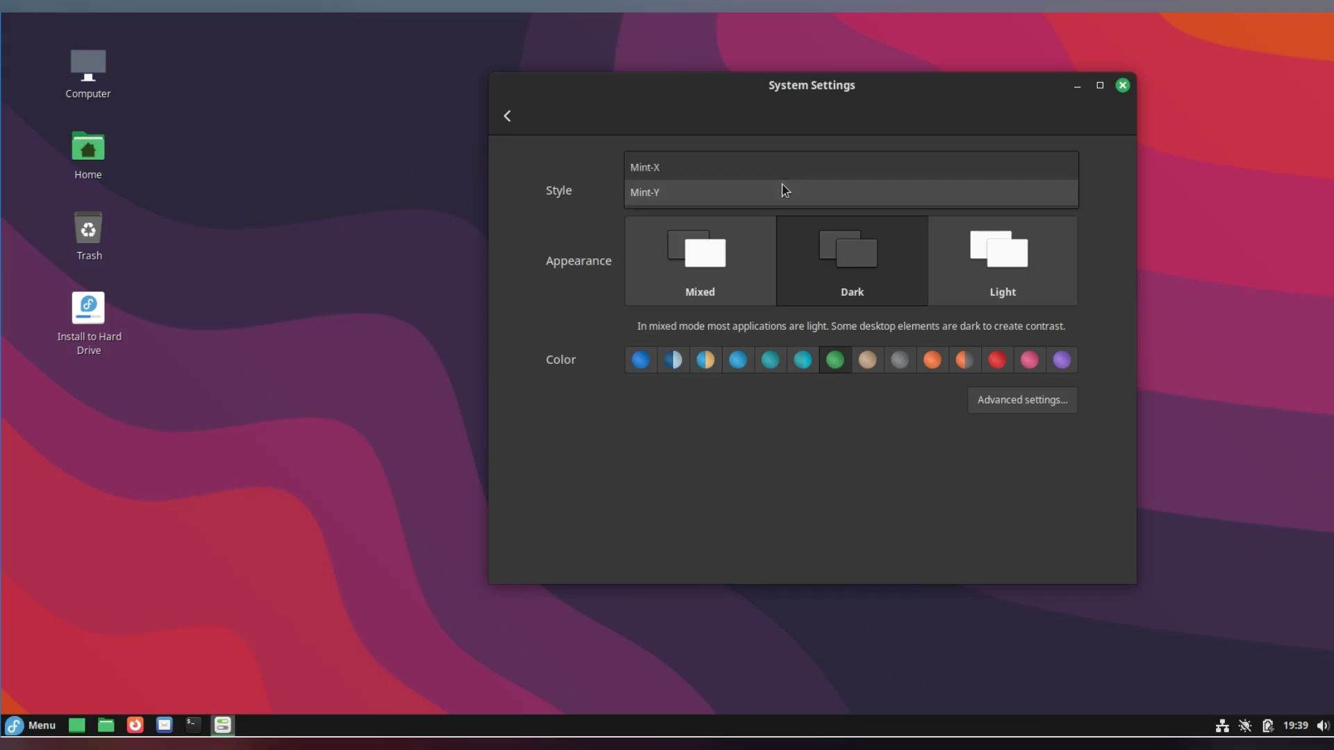
{"action": "left_click", "coordinate": [780, 167]}
{"action": "left_click", "coordinate": [785, 186]}
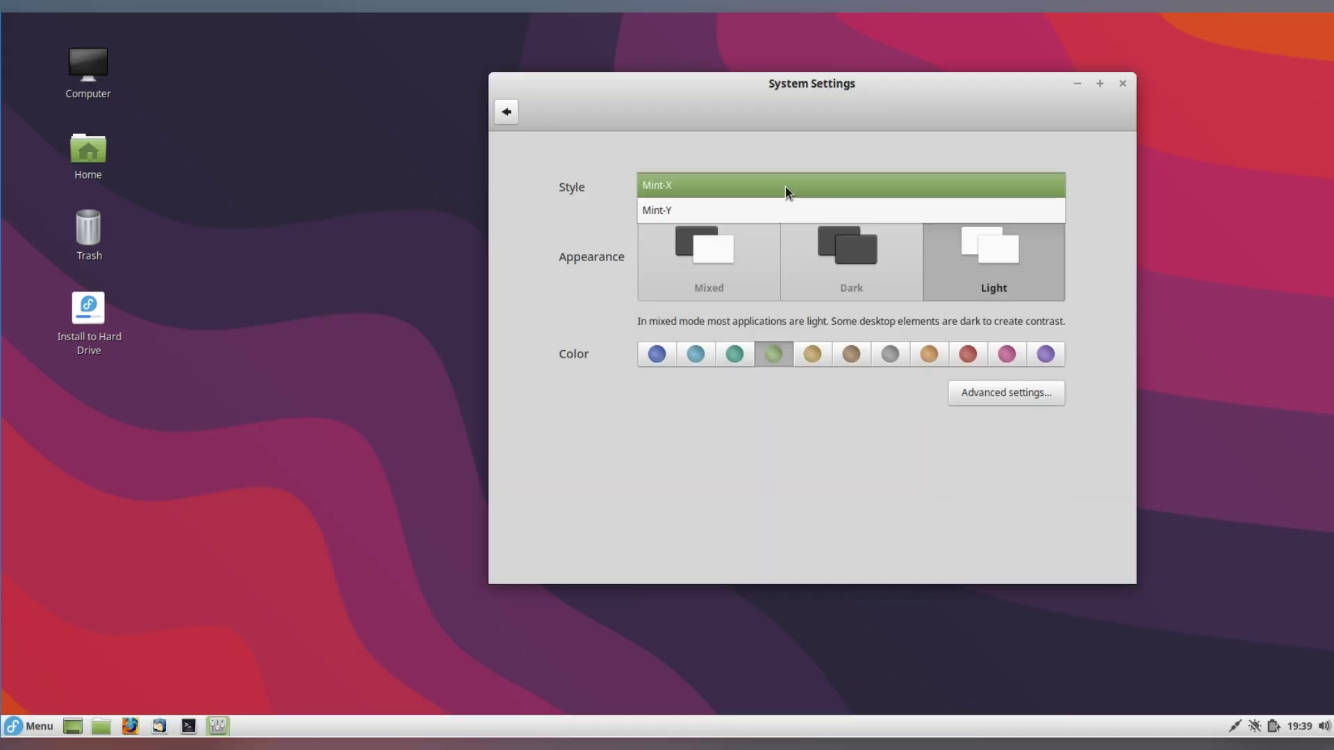
{"action": "left_click", "coordinate": [785, 214]}
Step: In advanced theme settings, apply Mint-Y-Aqua icons and applications and the Mint-Y-Teal desktop theme
{"action": "left_click", "coordinate": [1004, 403]}
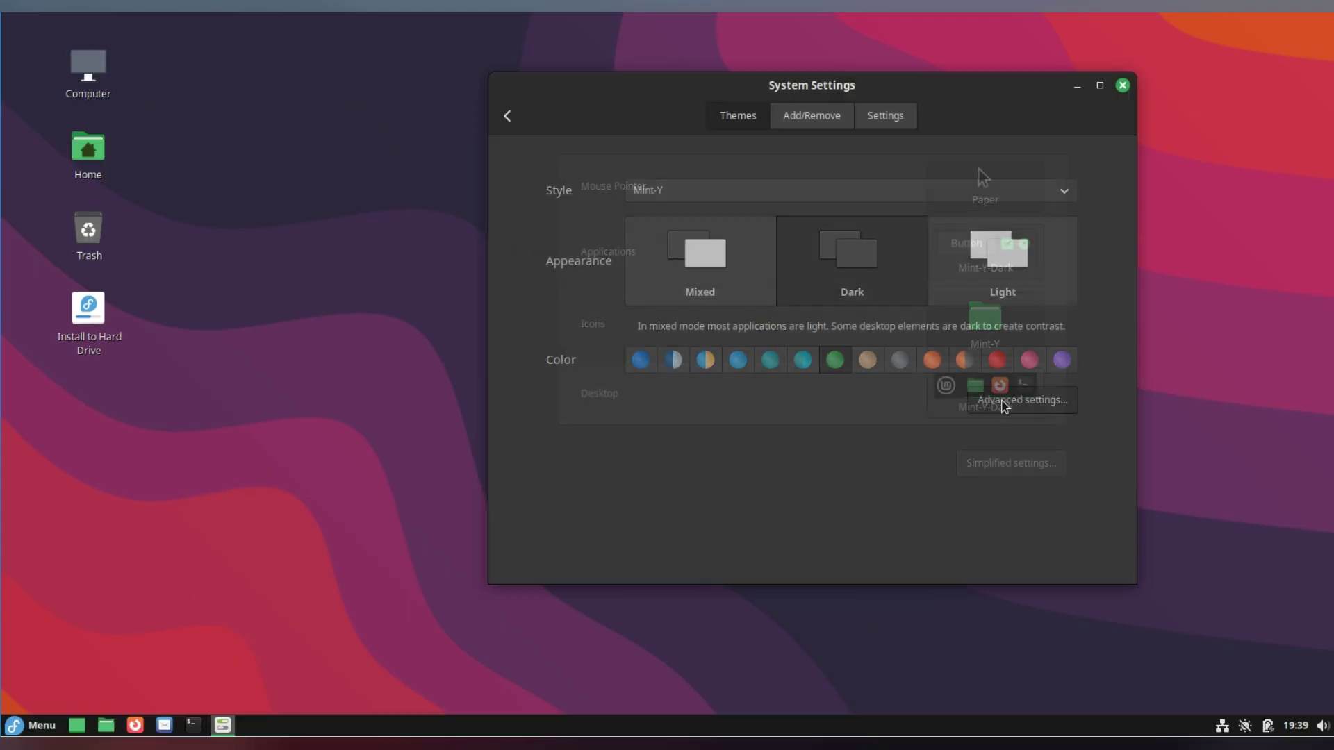
{"action": "left_click", "coordinate": [1003, 333]}
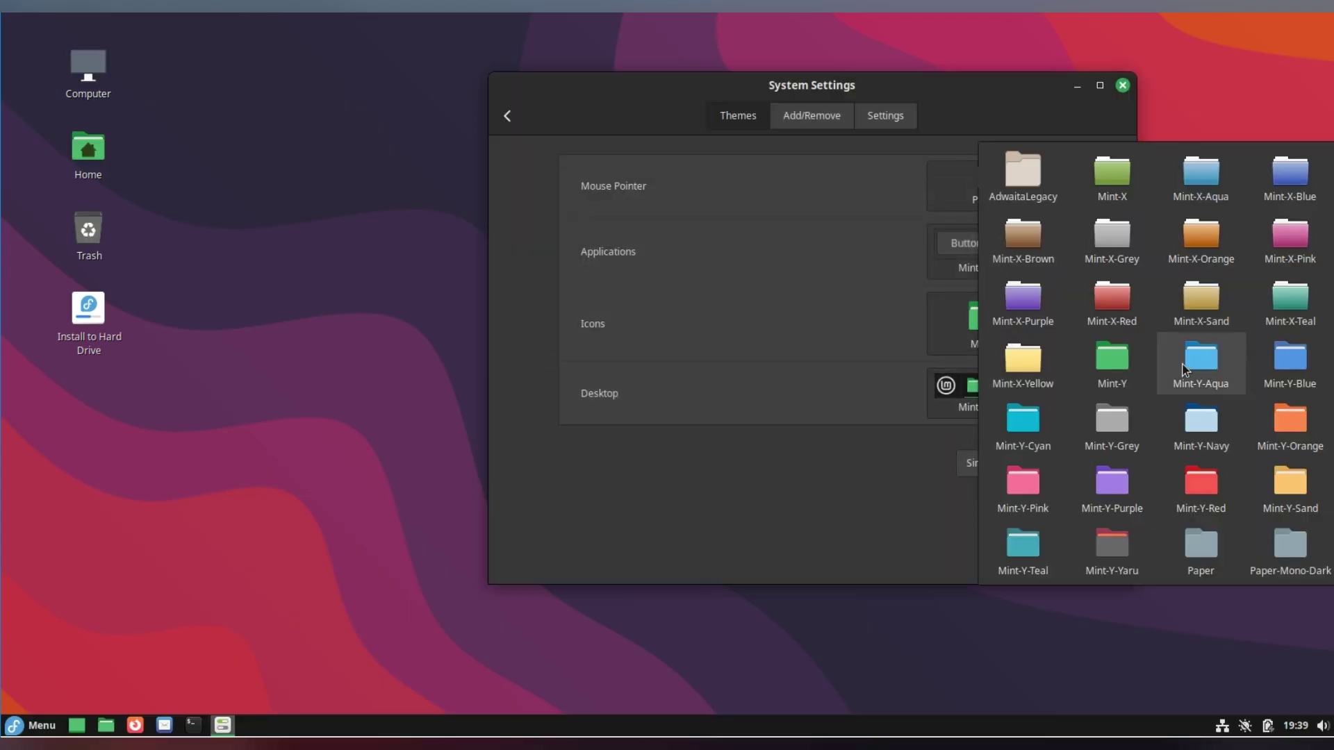
{"action": "left_click", "coordinate": [1182, 365]}
{"action": "left_click", "coordinate": [984, 254]}
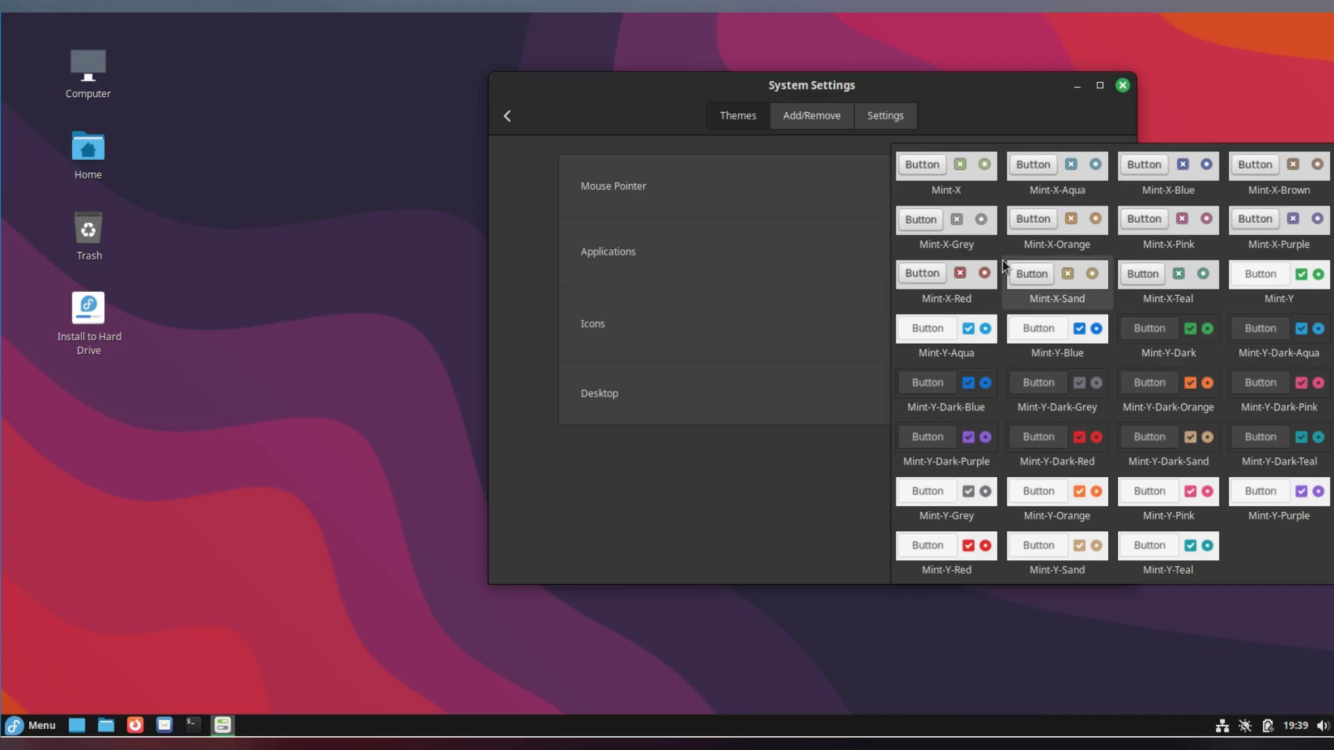
{"action": "left_click", "coordinate": [981, 340]}
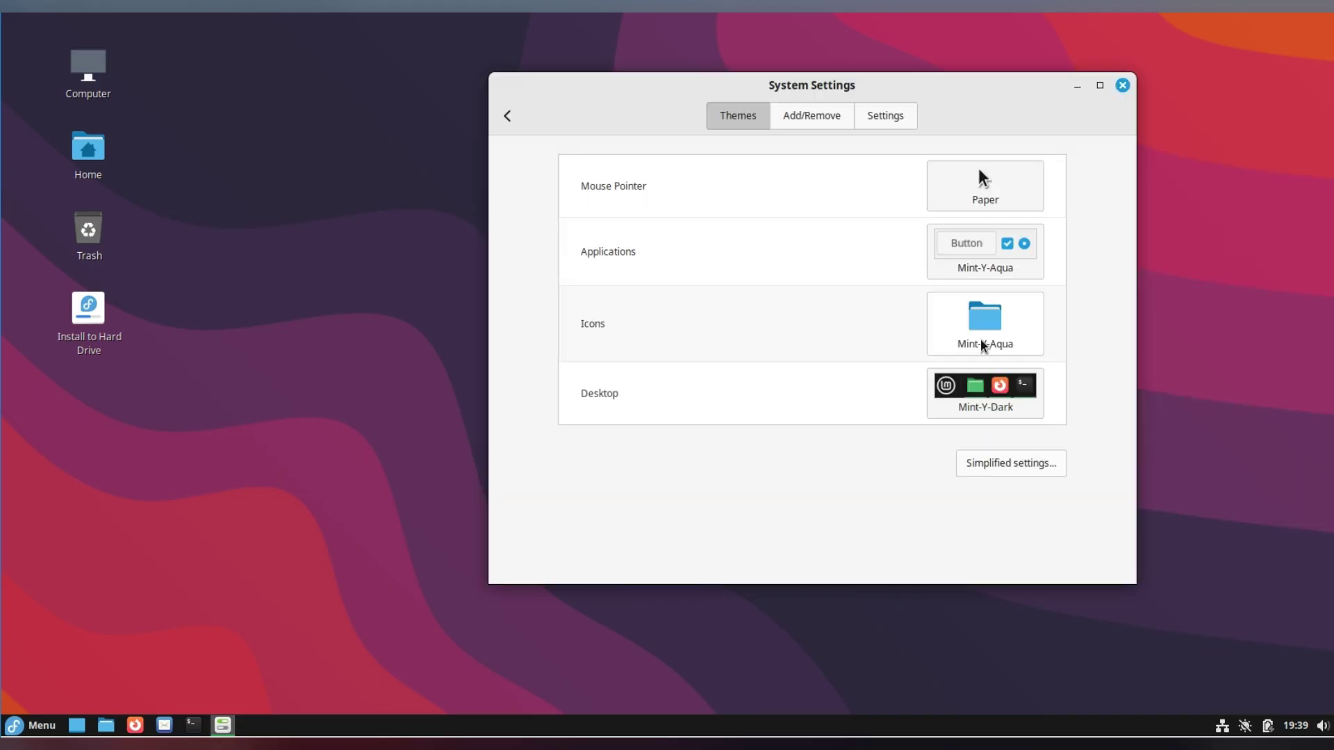
{"action": "left_click", "coordinate": [1000, 401]}
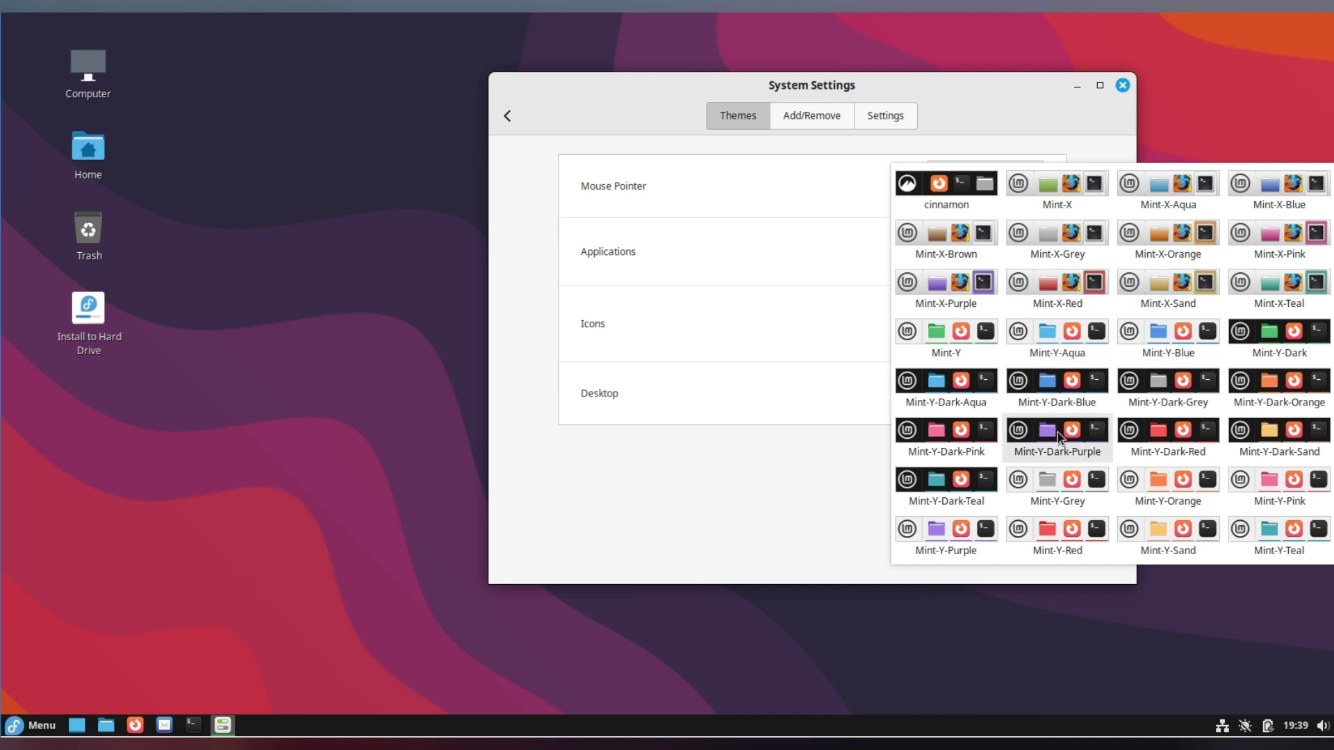
{"action": "left_click", "coordinate": [1252, 532]}
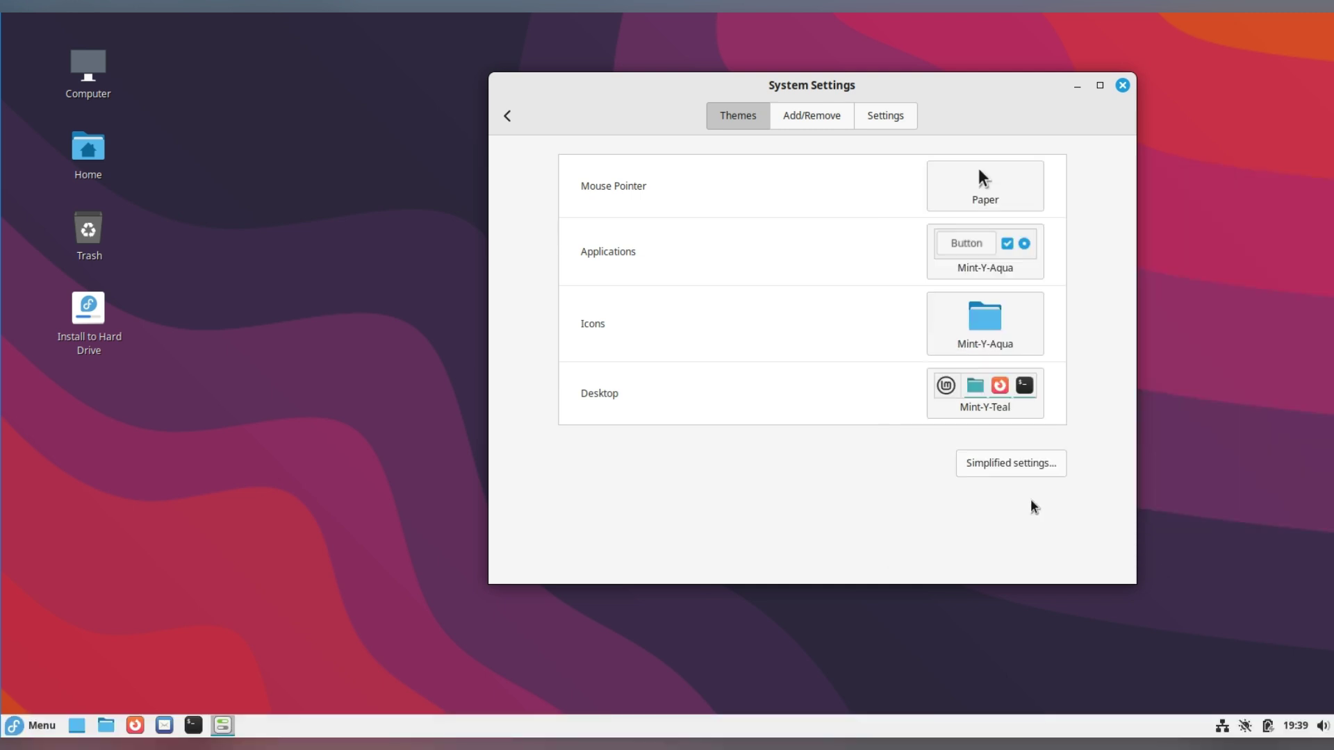
Step: Review the theme pages, keep Prefer dark mode, then force-quit the frozen System Settings
{"action": "left_click", "coordinate": [817, 114]}
{"action": "left_click", "coordinate": [857, 115]}
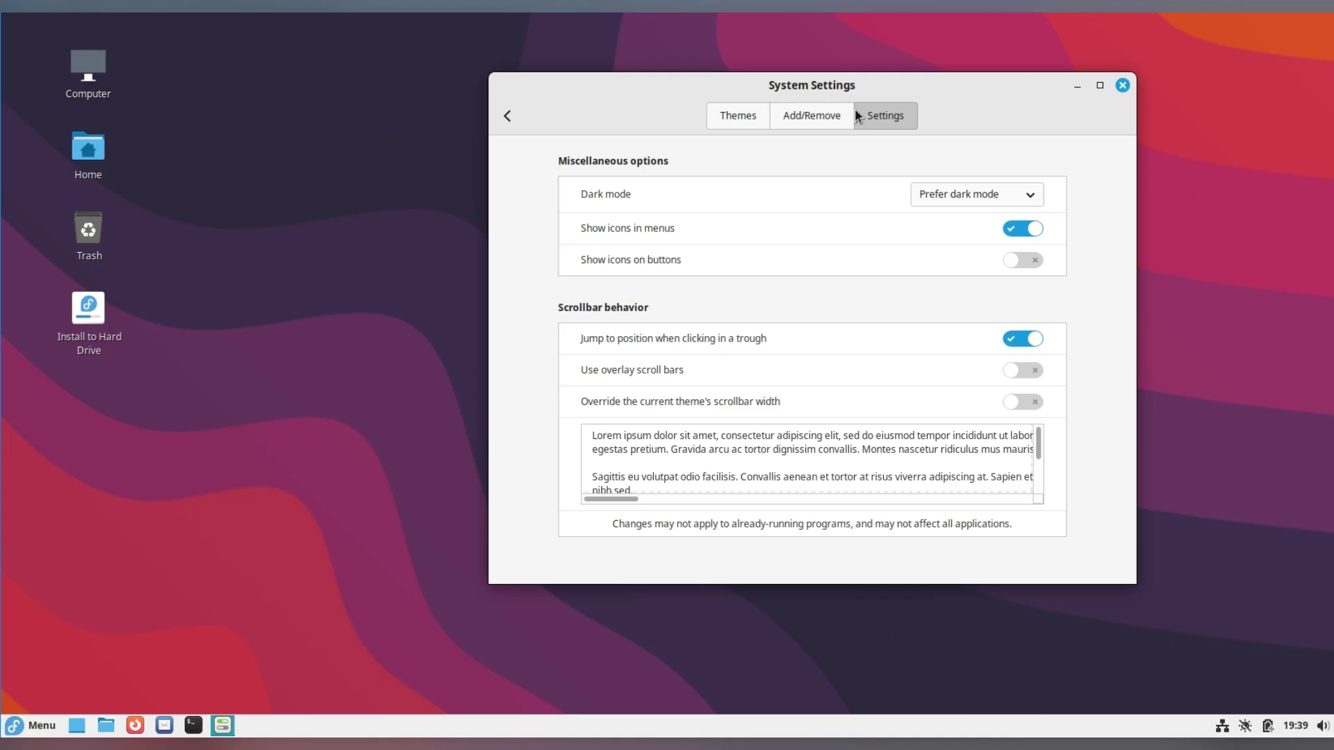
{"action": "left_click", "coordinate": [979, 191]}
{"action": "left_click", "coordinate": [978, 193]}
{"action": "left_click", "coordinate": [743, 120]}
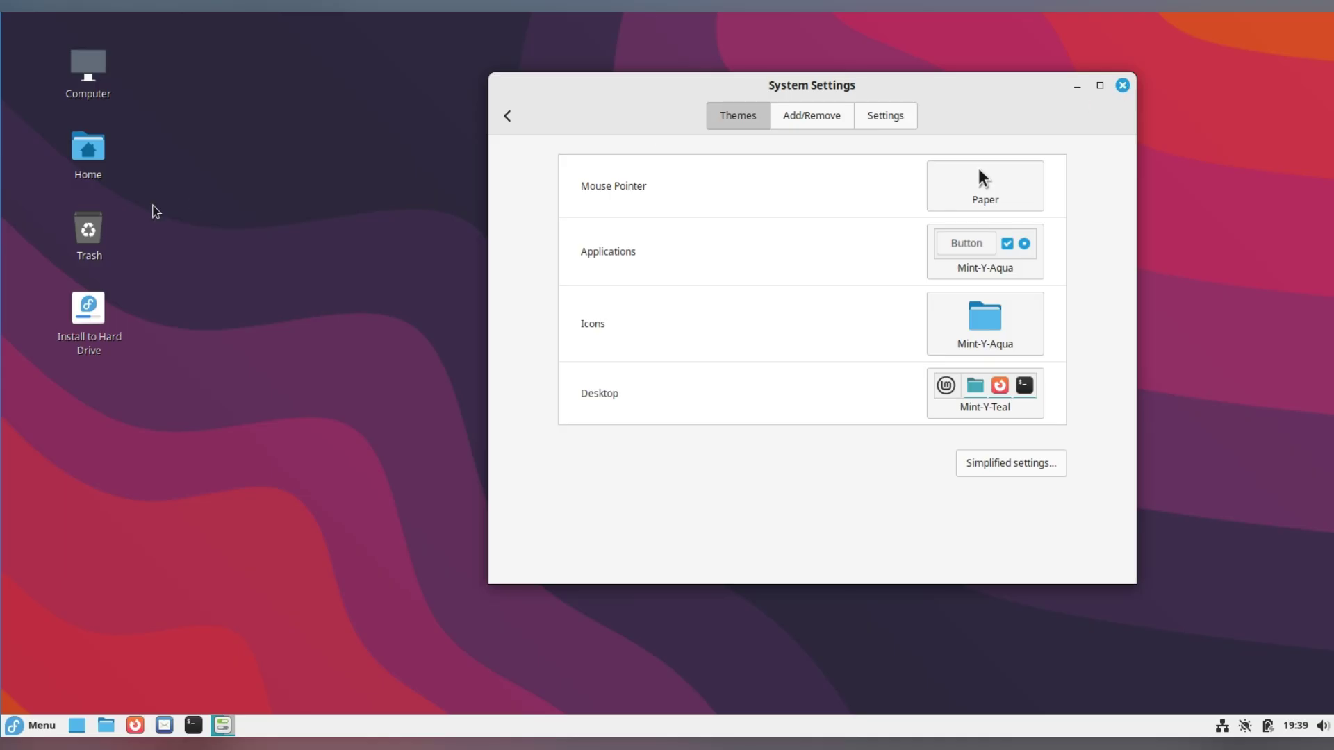
{"action": "left_click_drag", "start_coordinate": [1125, 103], "coordinate": [1012, 148]}
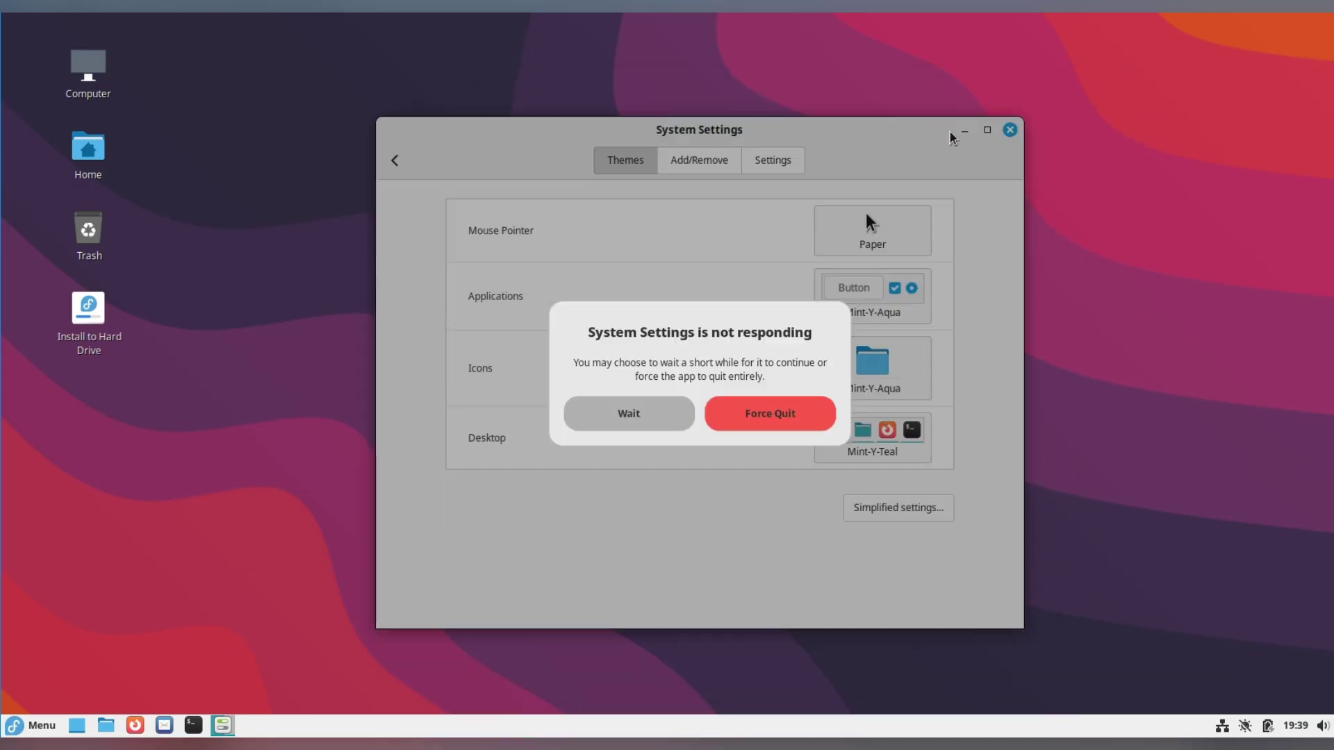
{"action": "left_click", "coordinate": [764, 426]}
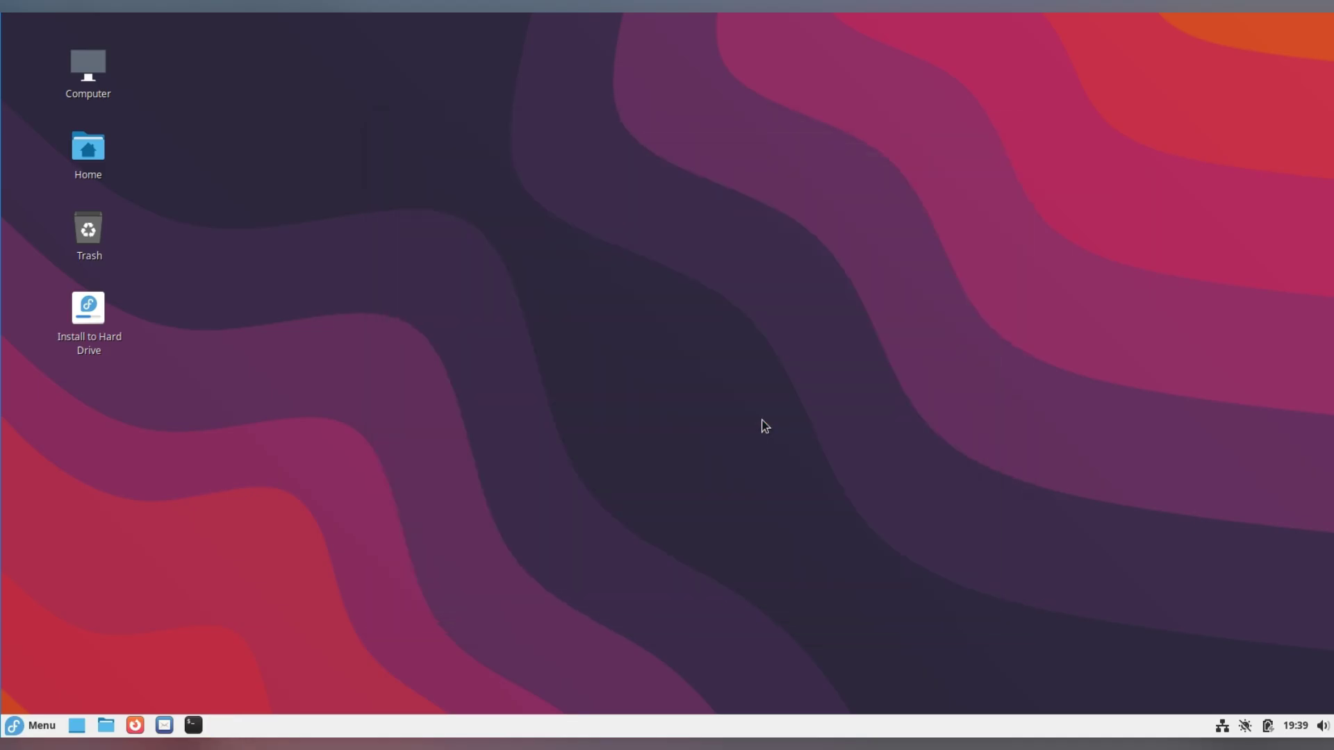
Step: Open Computer in Nemo and visit the Desktop and Home folders
{"action": "double_click", "coordinate": [97, 69]}
{"action": "left_click_drag", "start_coordinate": [285, 94], "coordinate": [685, 70]}
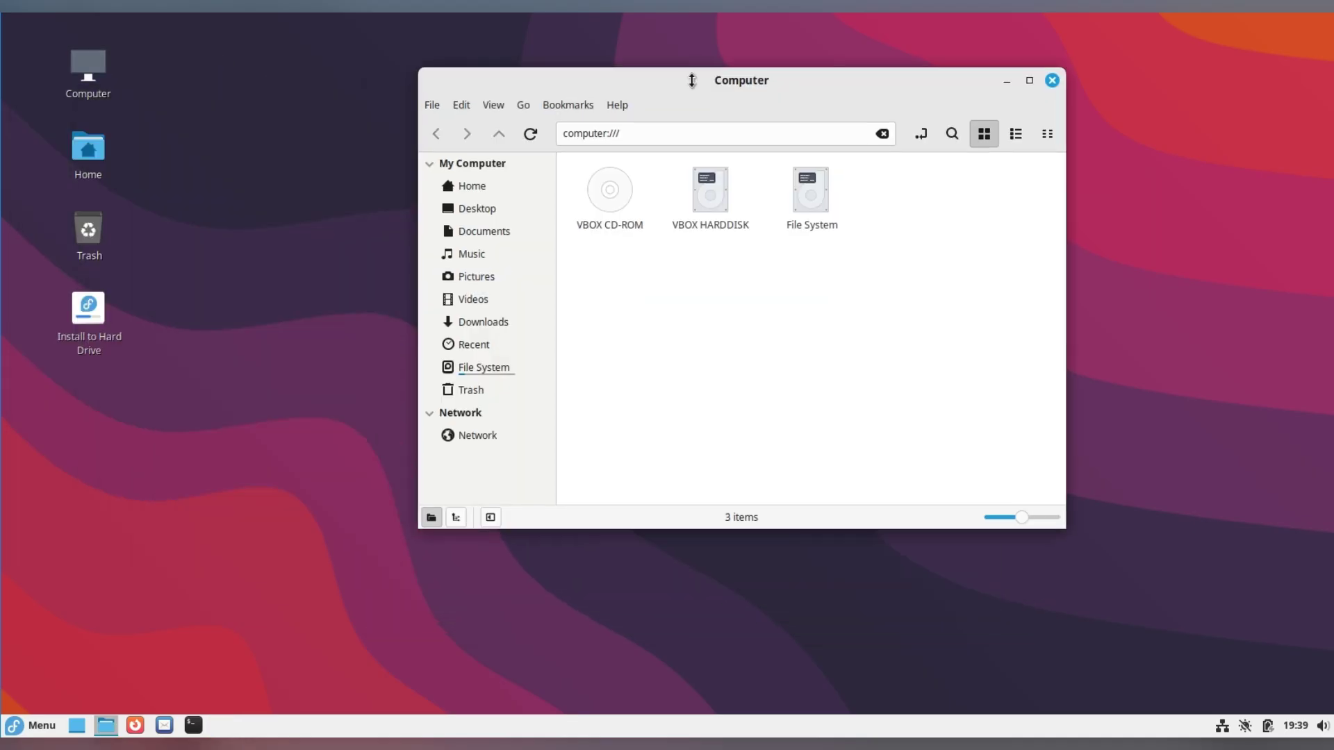
{"action": "left_click", "coordinate": [517, 202]}
{"action": "left_click", "coordinate": [517, 183]}
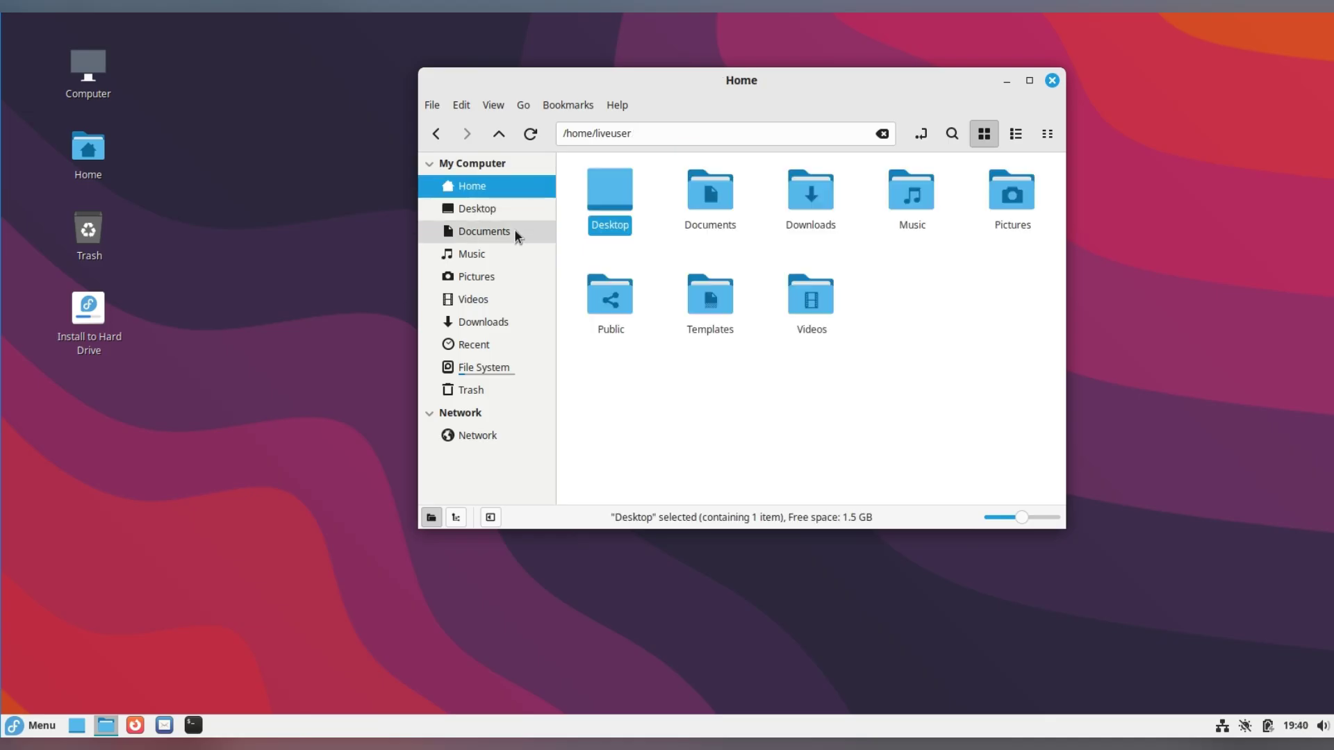
Step: Check Nemo's version information, then browse Documents and end in the empty Pictures folder
{"action": "left_click", "coordinate": [618, 105]}
{"action": "left_click", "coordinate": [624, 174]}
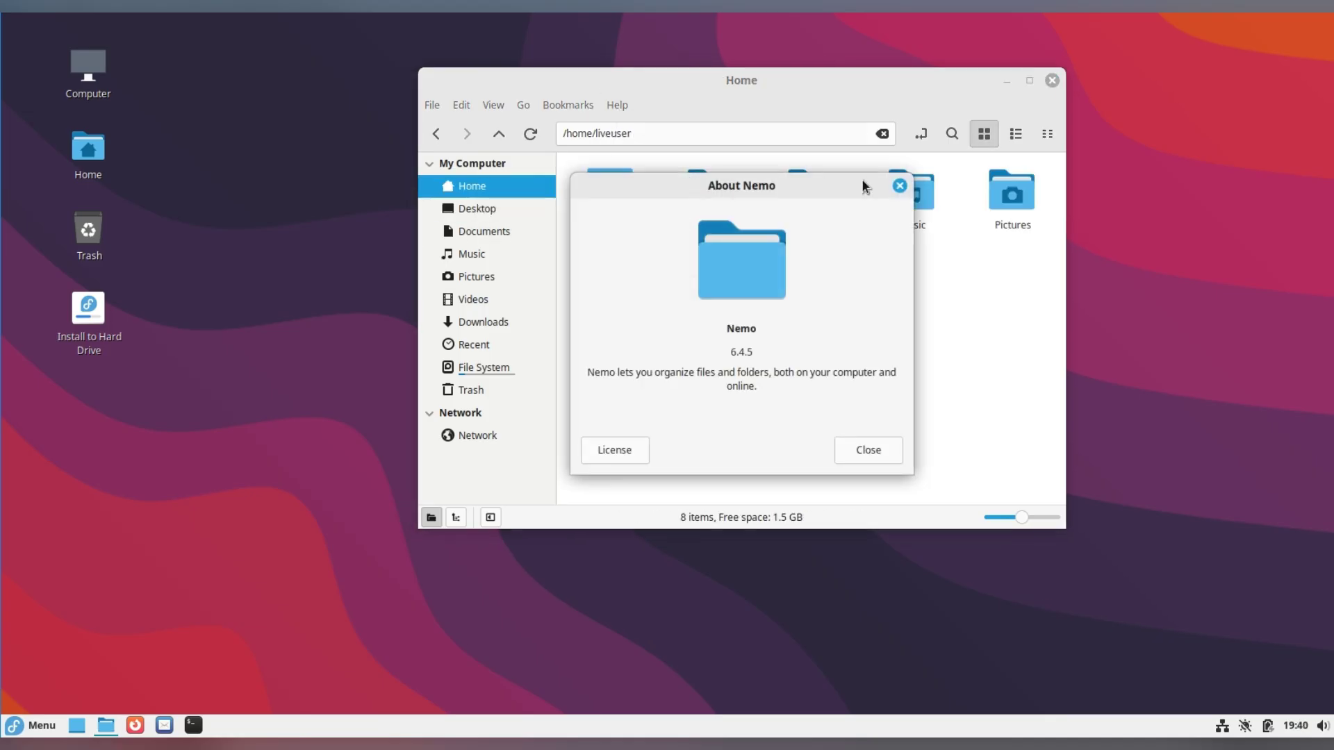
{"action": "left_click", "coordinate": [900, 185]}
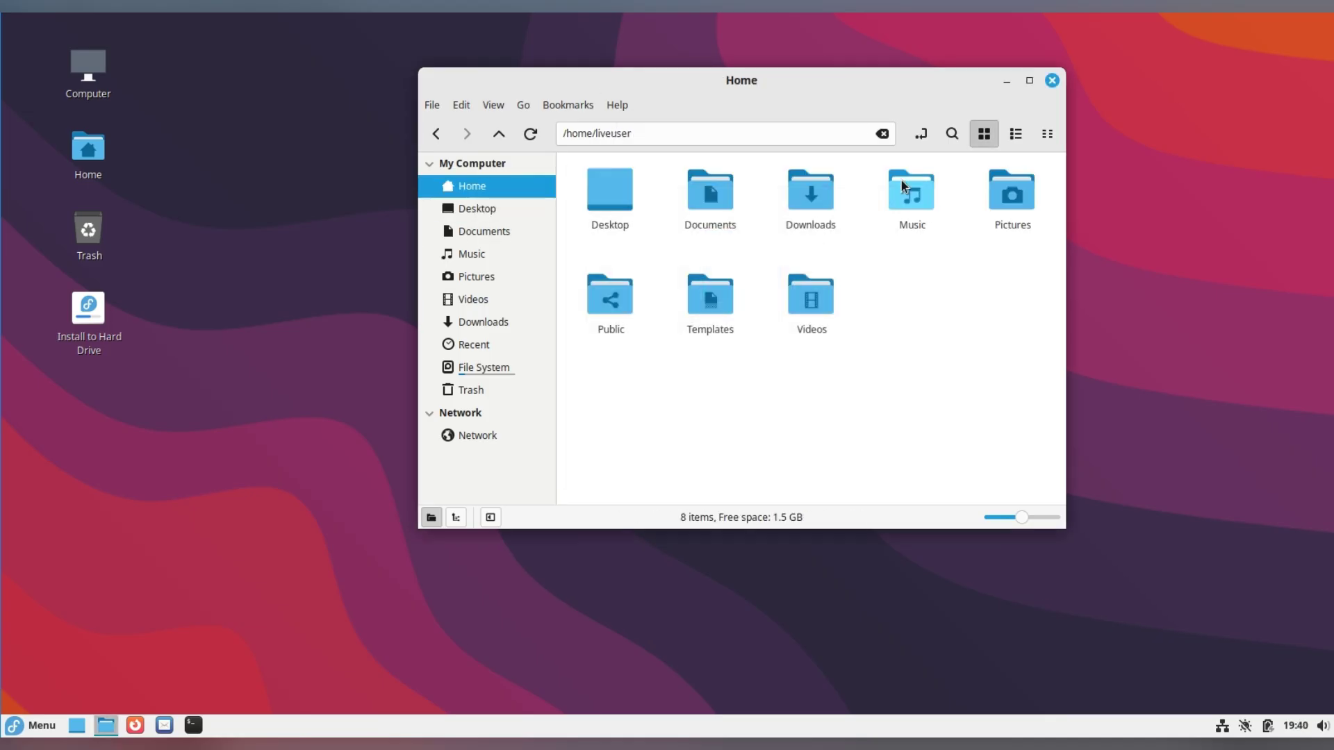
{"action": "left_click", "coordinate": [487, 232]}
{"action": "left_click", "coordinate": [486, 278]}
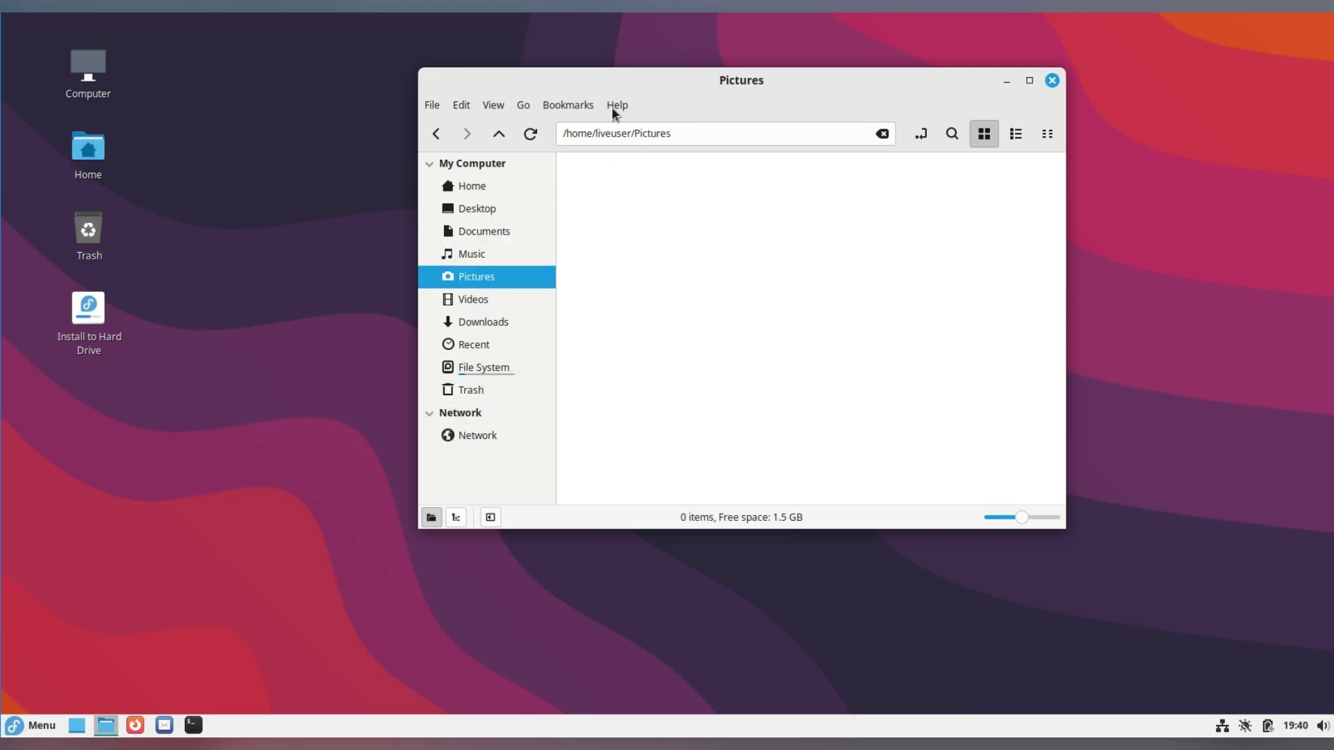
Step: Close Nemo and raise the panel height from 26 to 38 in Panel settings
{"action": "right_click", "coordinate": [401, 733]}
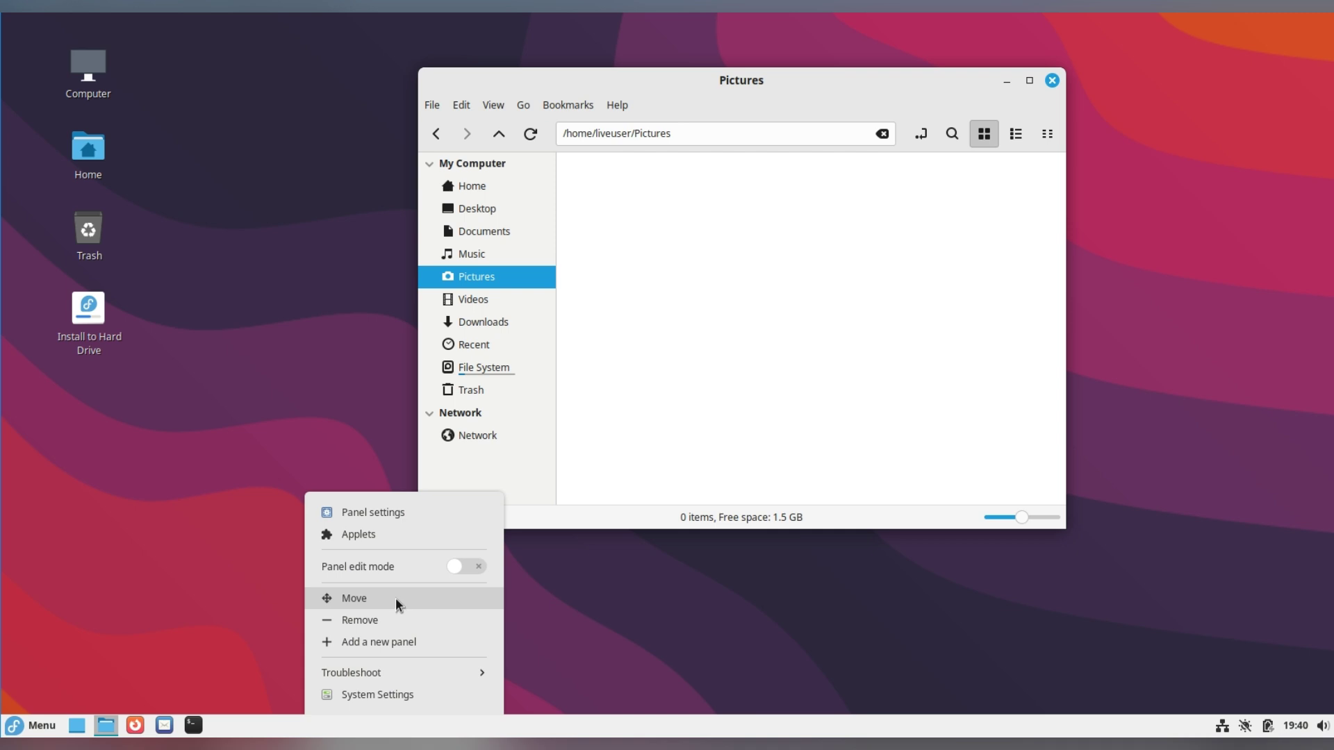
{"action": "left_click", "coordinate": [397, 481]}
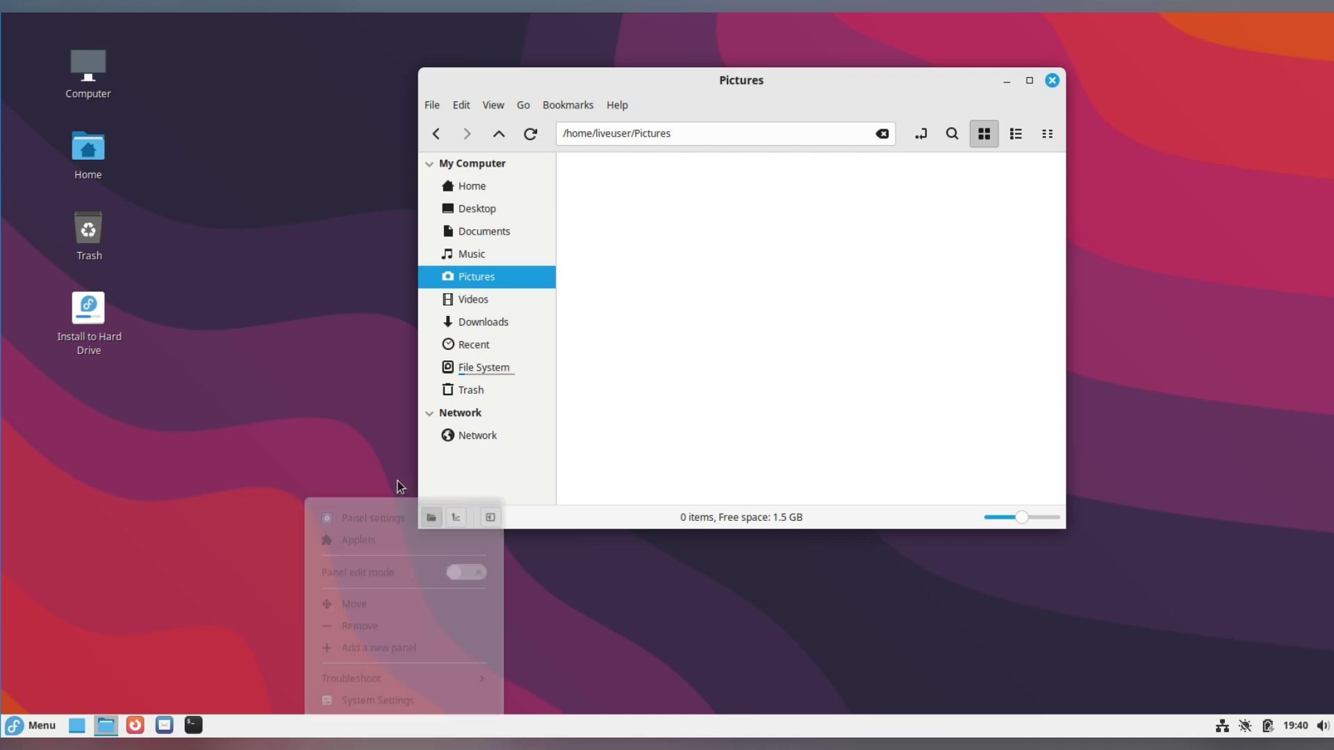
{"action": "right_click", "coordinate": [442, 727]}
{"action": "left_click", "coordinate": [441, 516]}
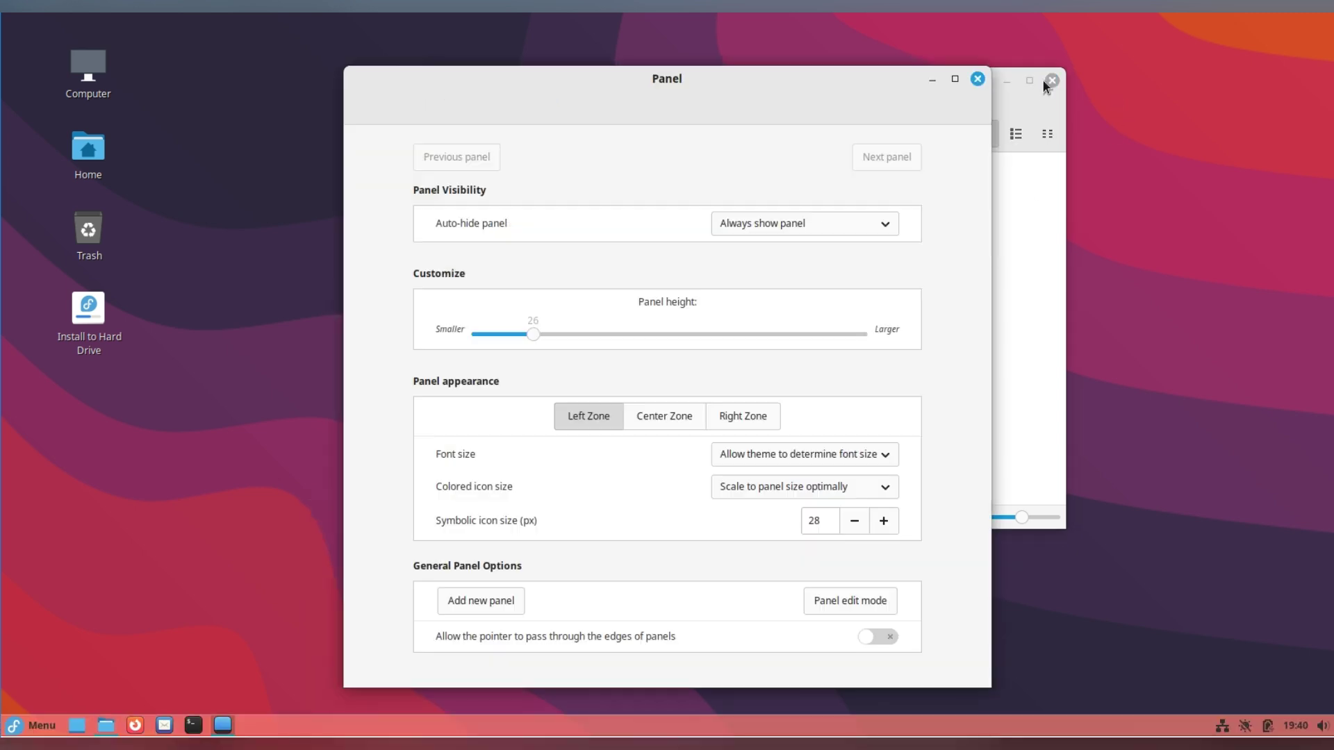
{"action": "left_click", "coordinate": [1047, 83]}
{"action": "left_click_drag", "start_coordinate": [540, 336], "coordinate": [651, 339]}
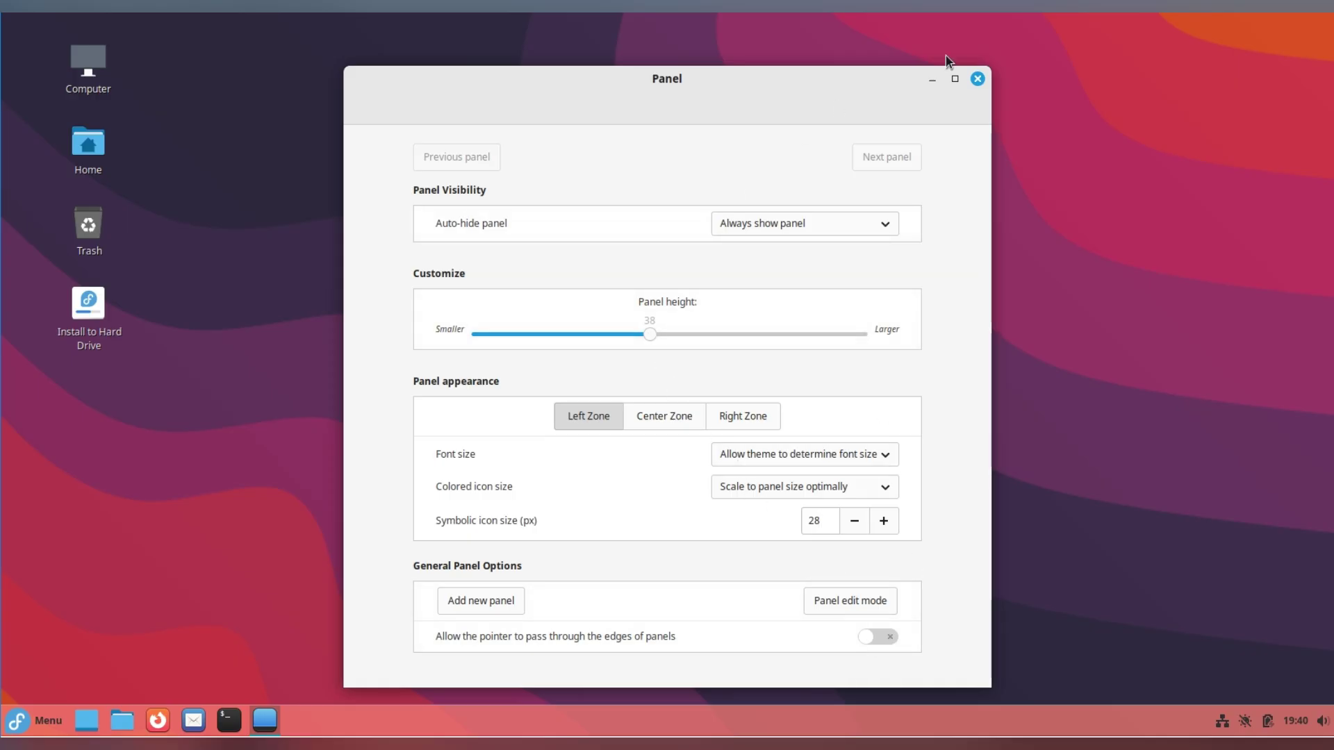
{"action": "left_click", "coordinate": [978, 79]}
Step: Check the network, battery and calendar applets on the panel
{"action": "left_click", "coordinate": [1221, 722]}
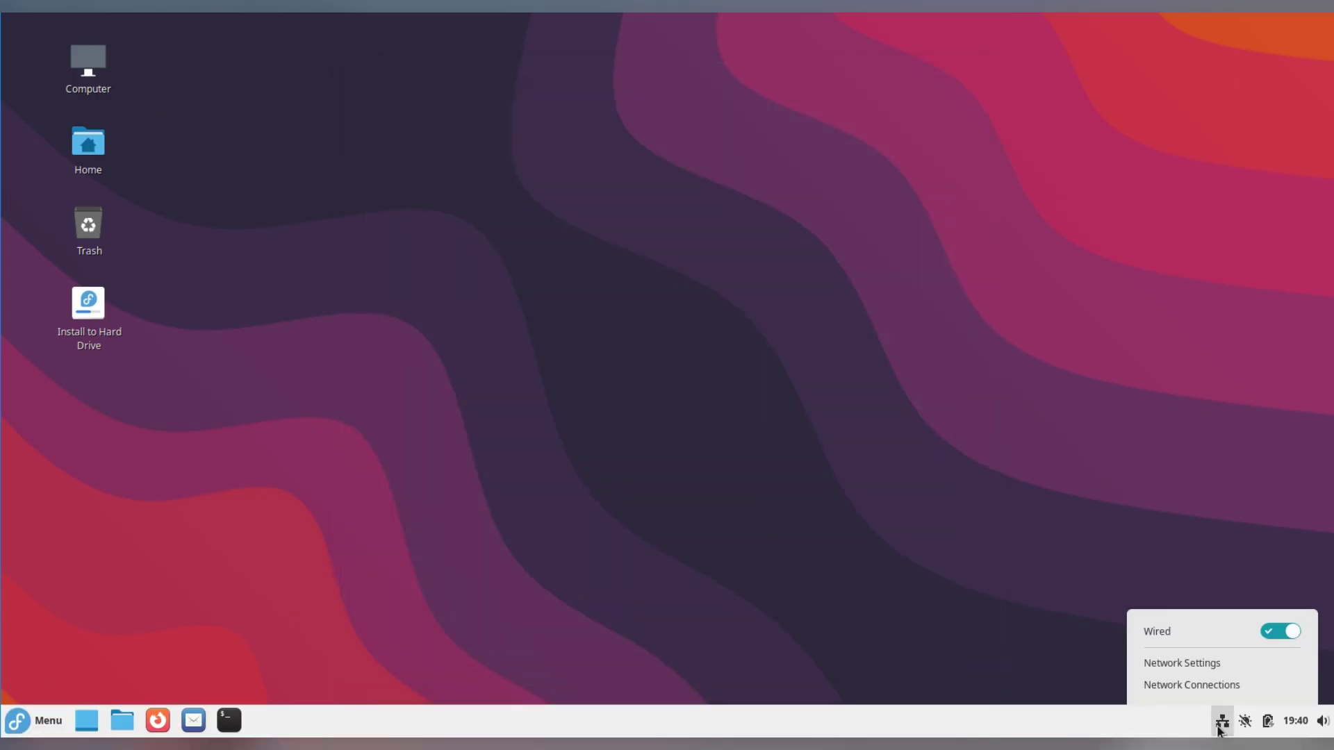
{"action": "left_click", "coordinate": [1244, 726]}
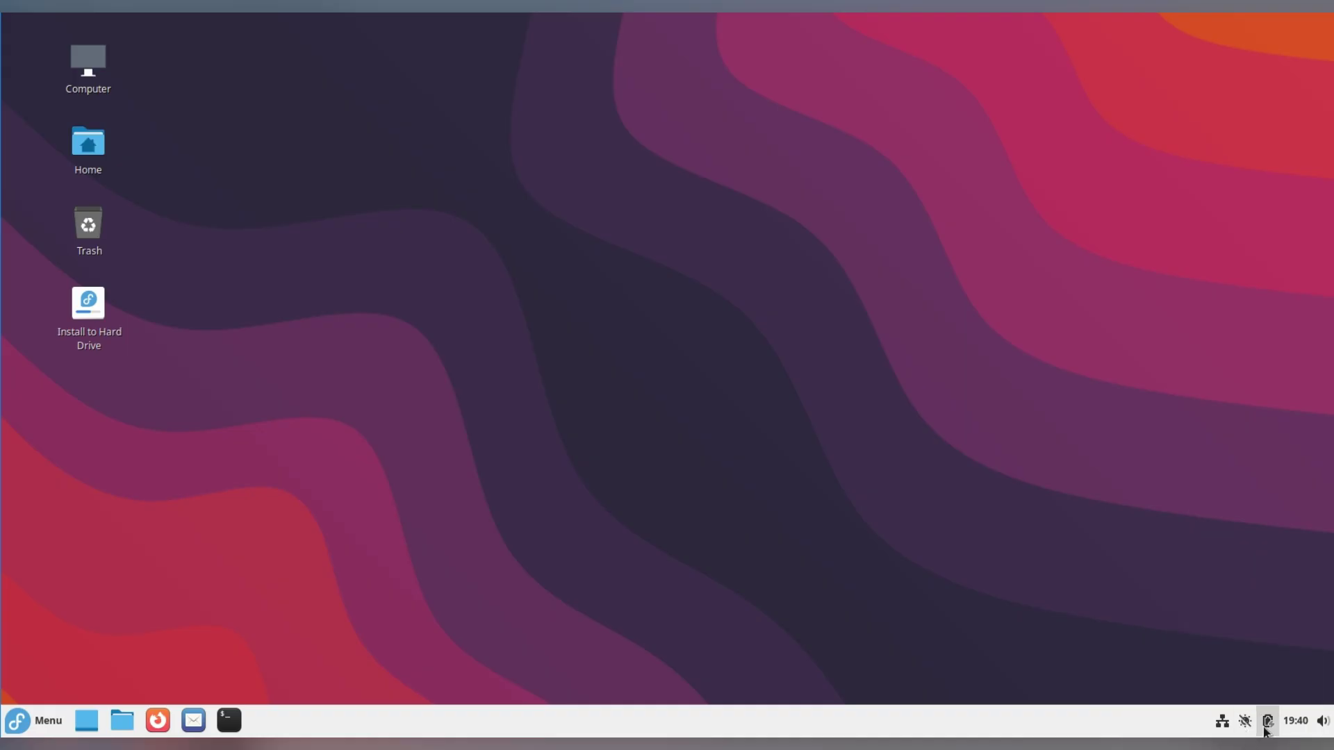
{"action": "left_click", "coordinate": [1266, 728]}
{"action": "left_click", "coordinate": [1301, 722]}
{"action": "left_click", "coordinate": [1302, 721]}
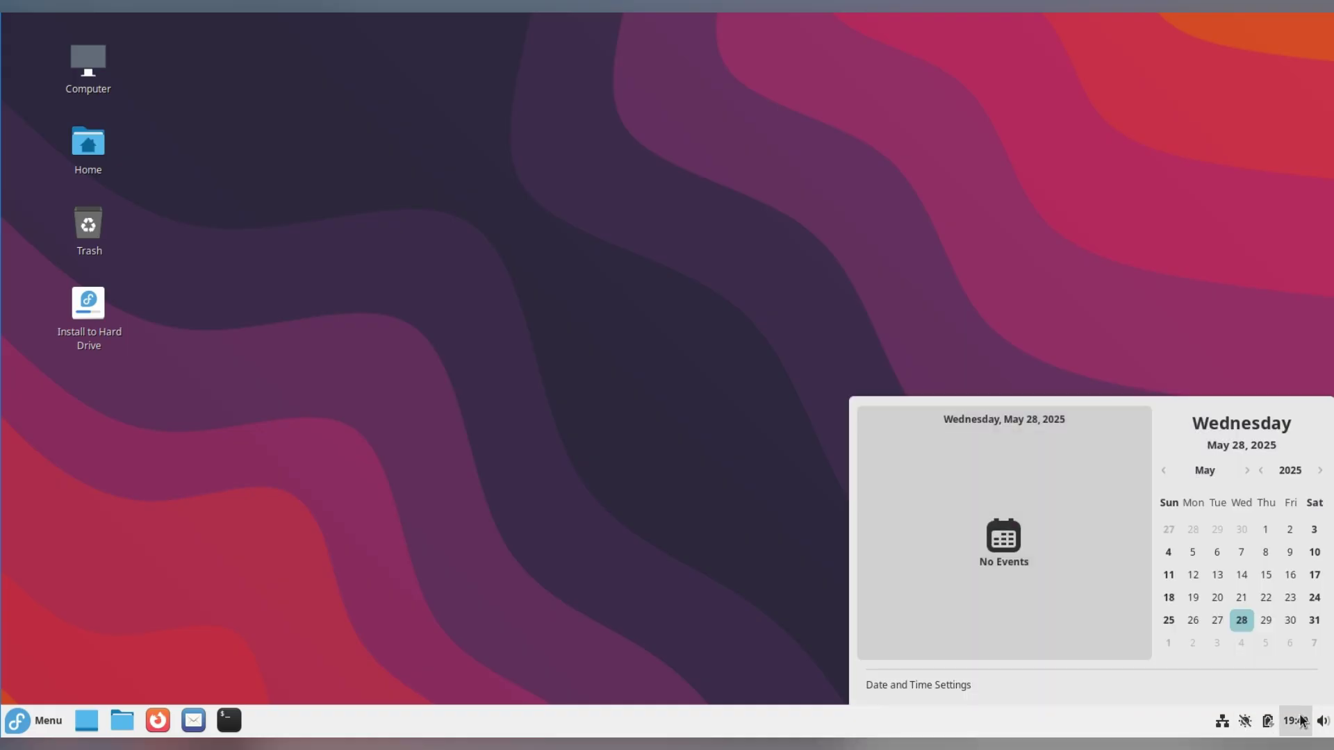
{"action": "left_click", "coordinate": [764, 495]}
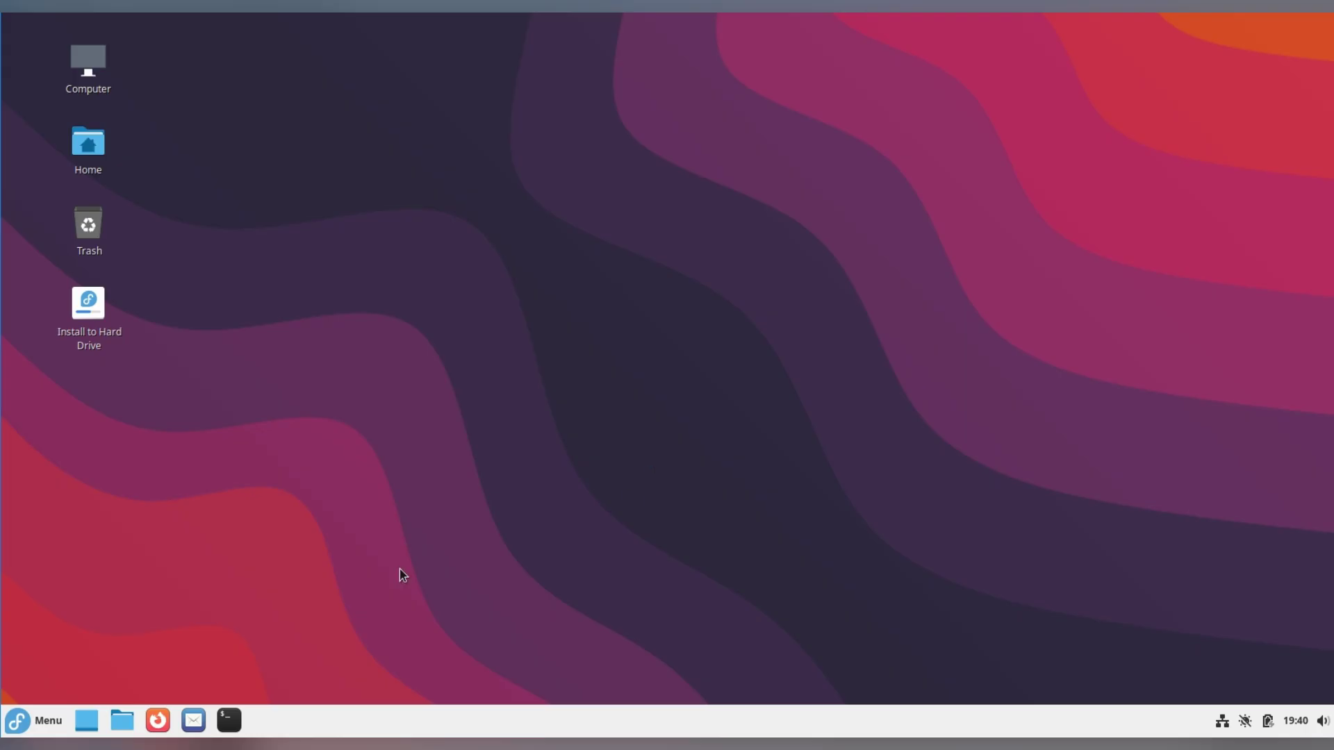
Step: Launch a Terminal from the menu sidebar, browse the categories, then start Software from Administration
{"action": "left_click", "coordinate": [34, 721]}
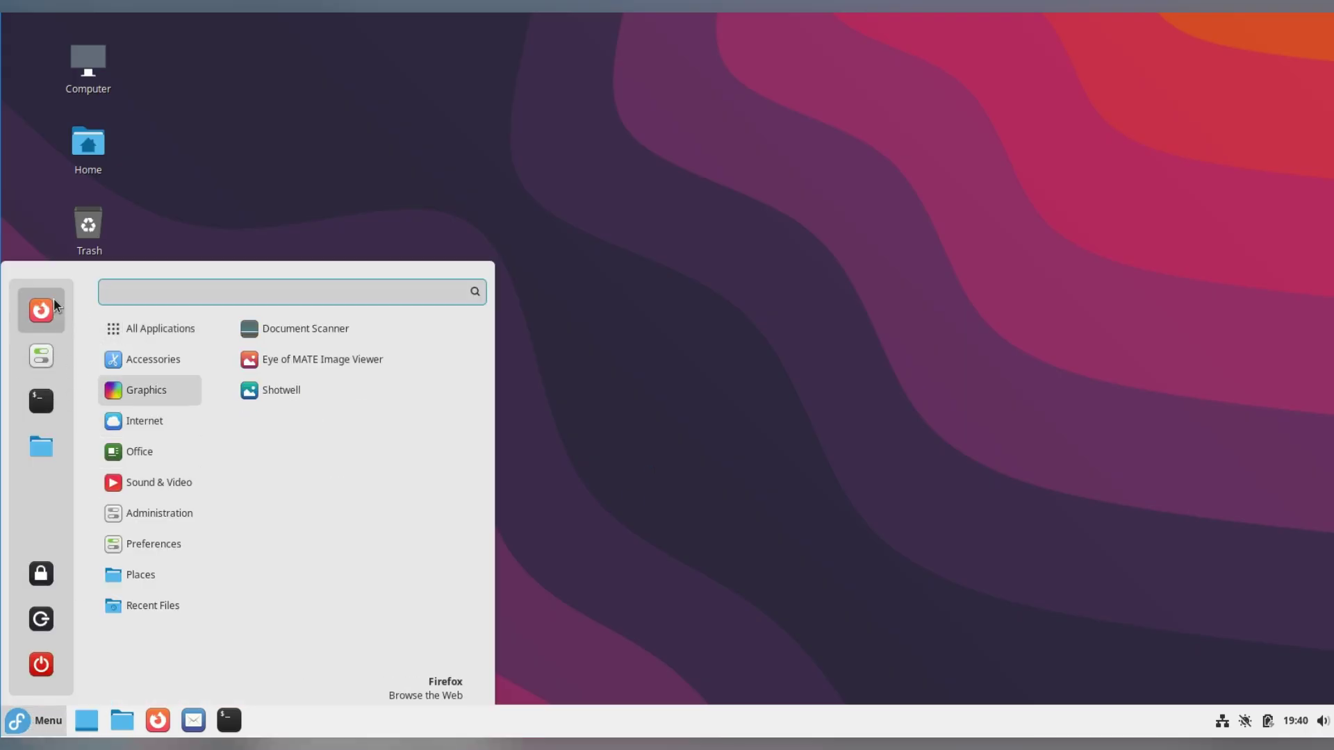
{"action": "left_click", "coordinate": [41, 401]}
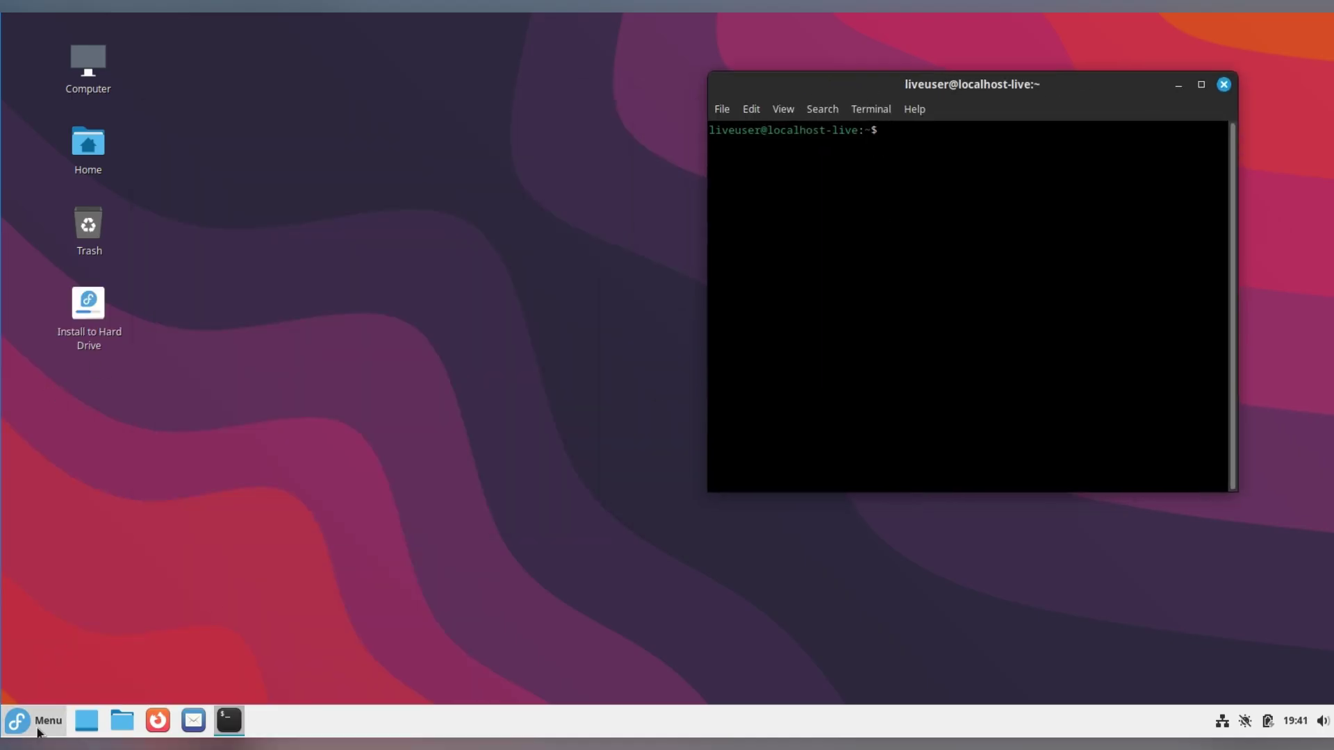
{"action": "left_click", "coordinate": [16, 721]}
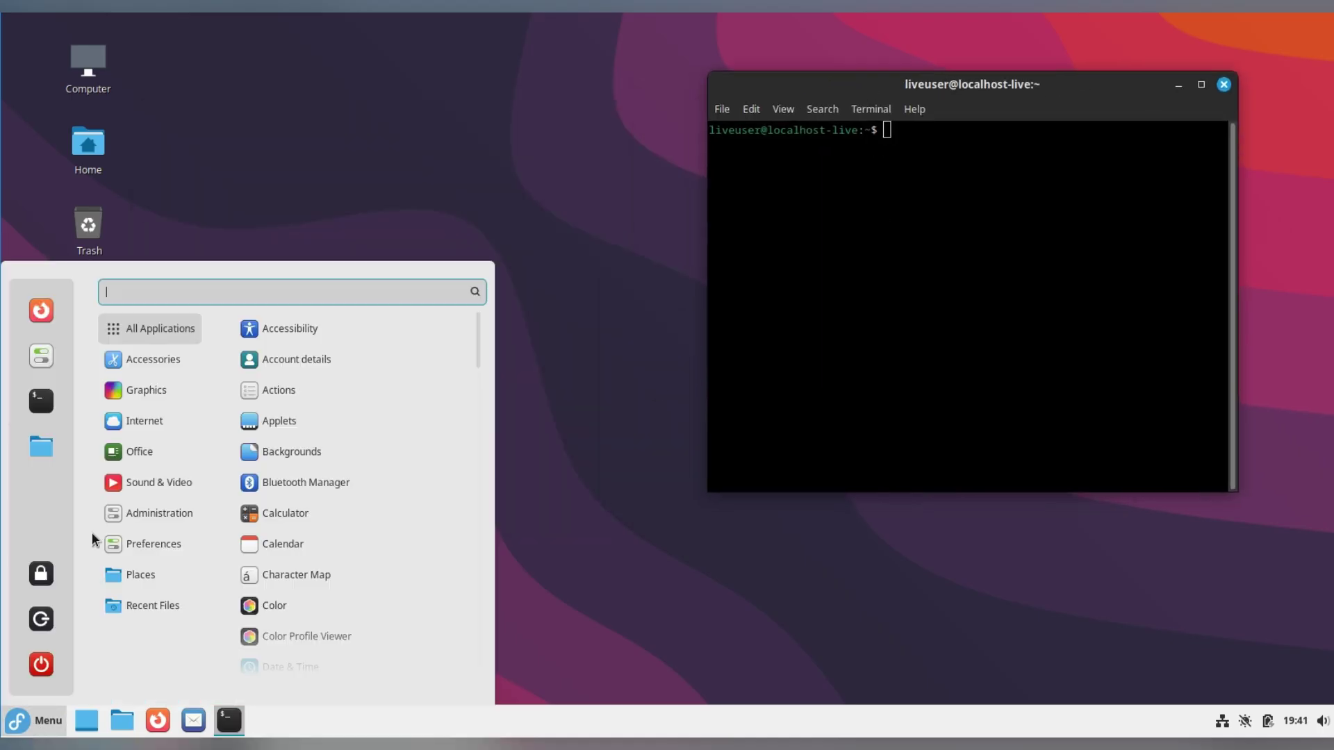
{"action": "mouse_move", "coordinate": [150, 360]}
{"action": "mouse_move", "coordinate": [153, 391]}
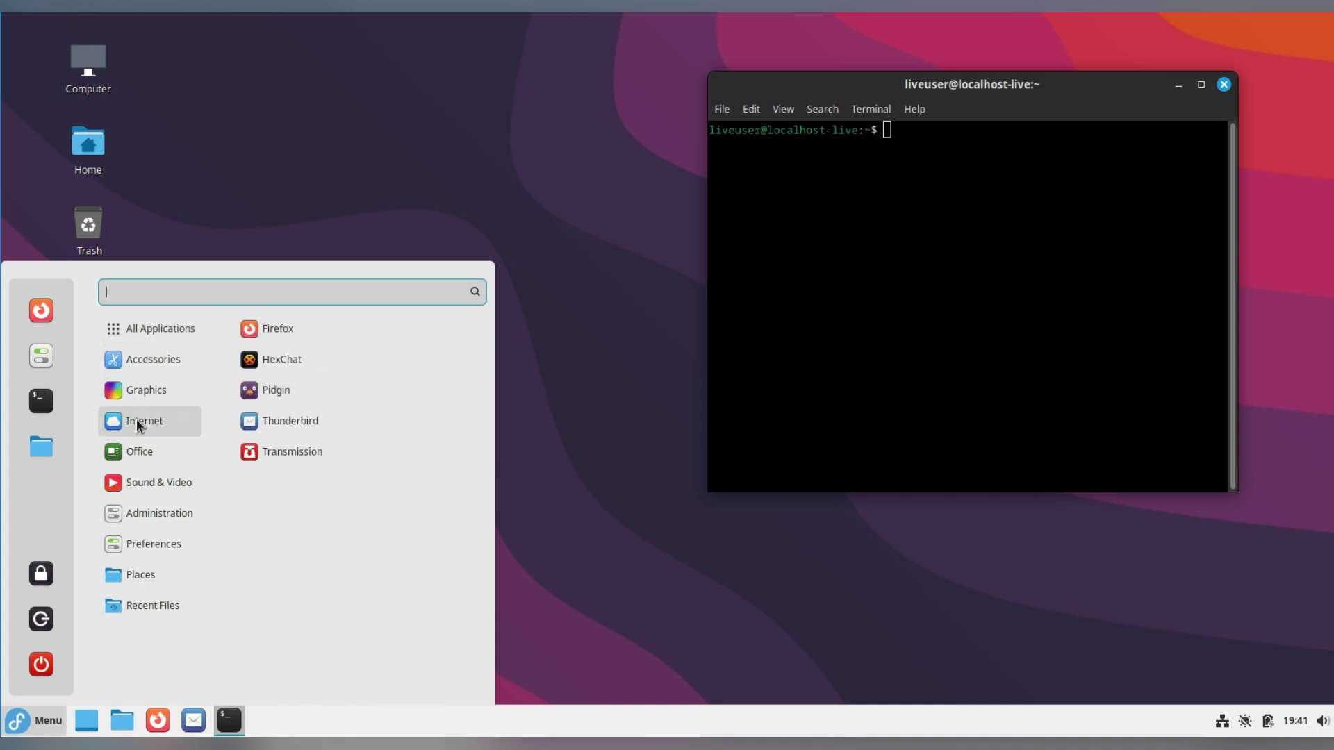
{"action": "mouse_move", "coordinate": [153, 512]}
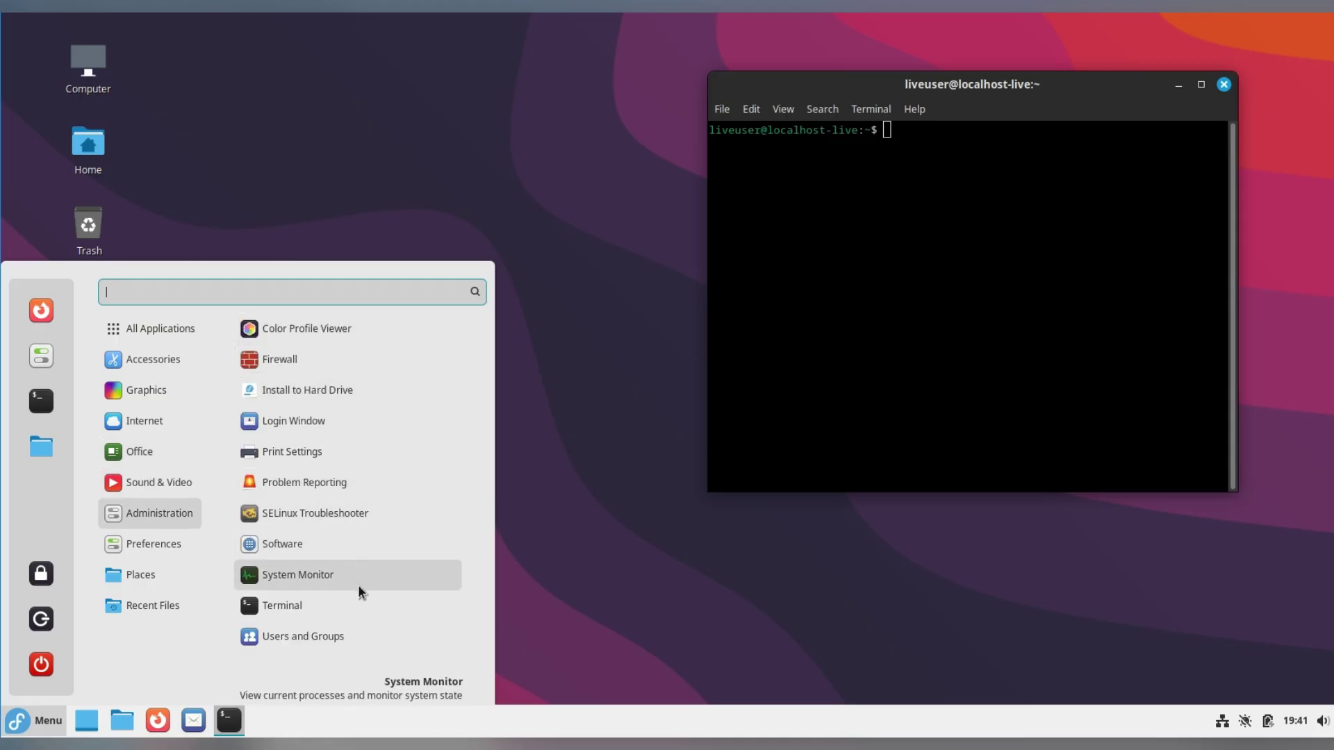
{"action": "mouse_move", "coordinate": [197, 553]}
{"action": "scroll", "coordinate": [305, 534], "scroll_direction": "down", "scroll_amount": 6}
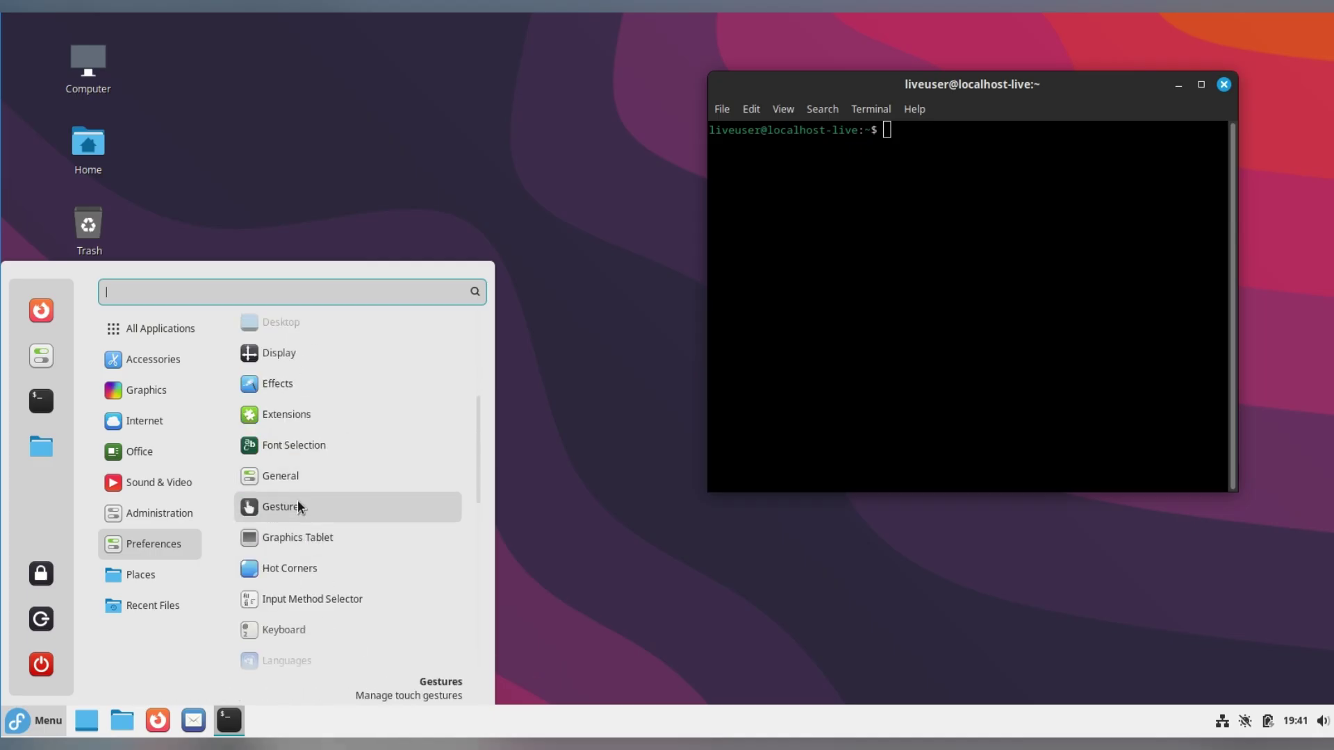
{"action": "scroll", "coordinate": [313, 581], "scroll_direction": "down", "scroll_amount": 3}
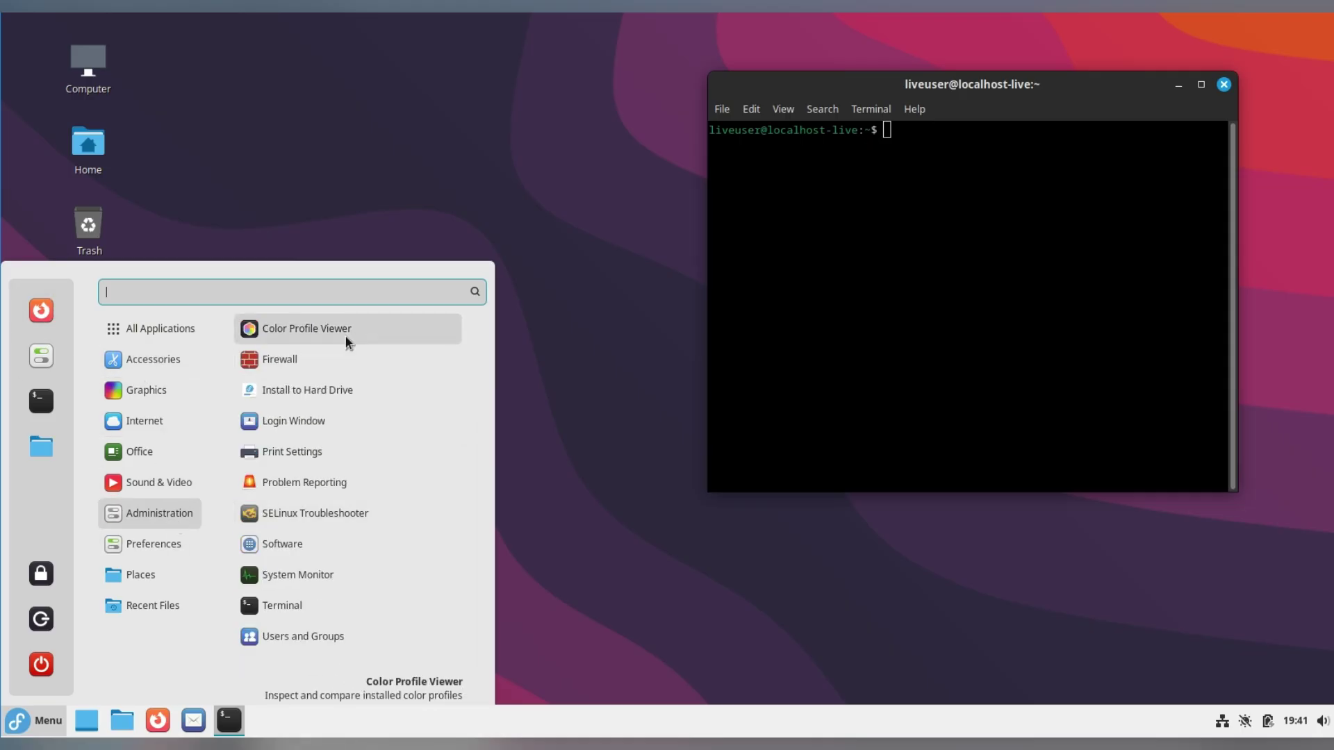
{"action": "left_click", "coordinate": [316, 547]}
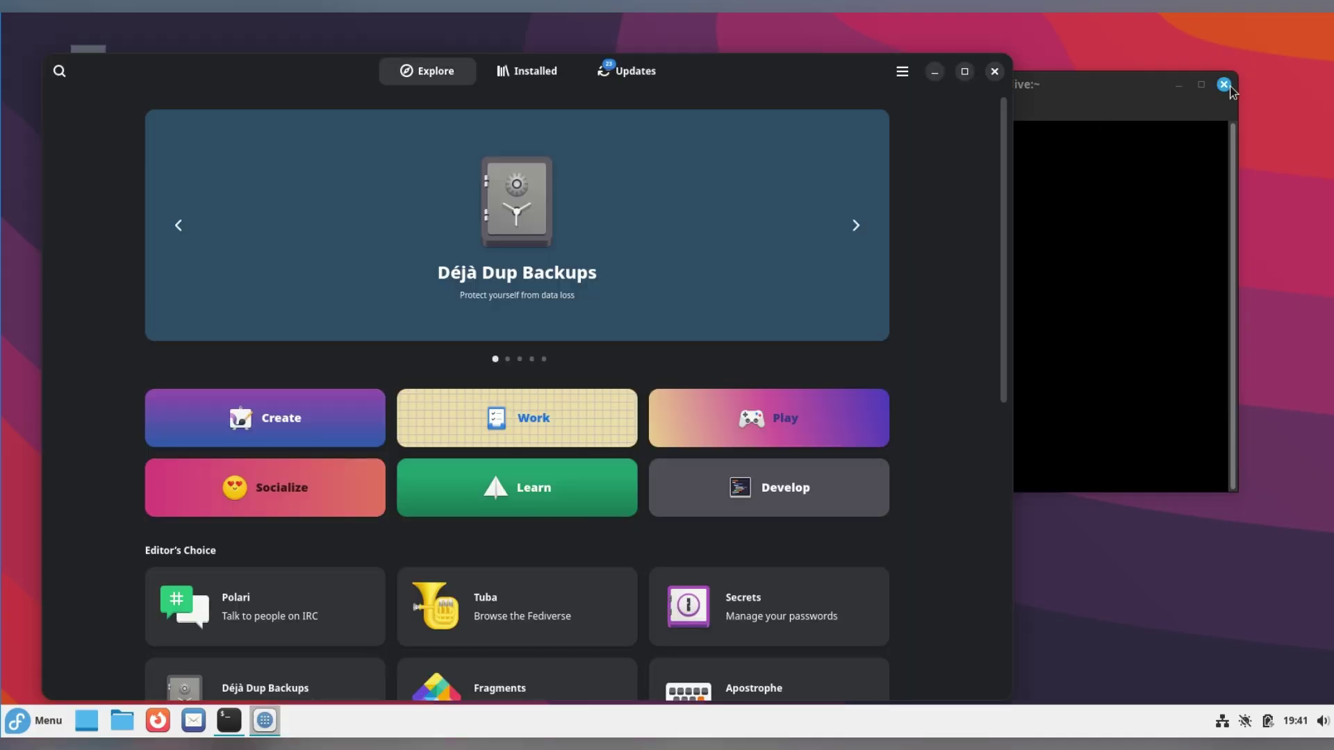
Step: Close the terminal and review the Installed and Updates pages in GNOME Software
{"action": "left_click", "coordinate": [1224, 84]}
{"action": "left_click_drag", "start_coordinate": [820, 70], "coordinate": [906, 55]}
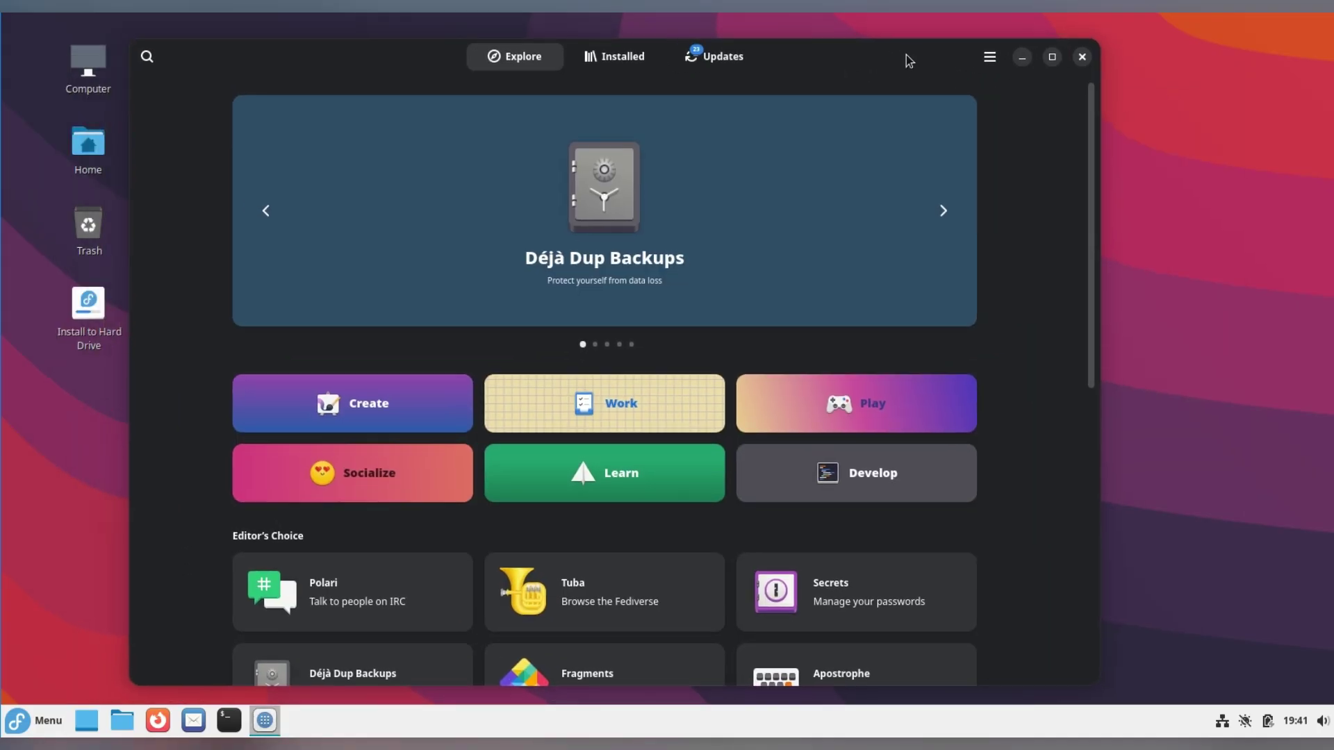
{"action": "left_click", "coordinate": [611, 59]}
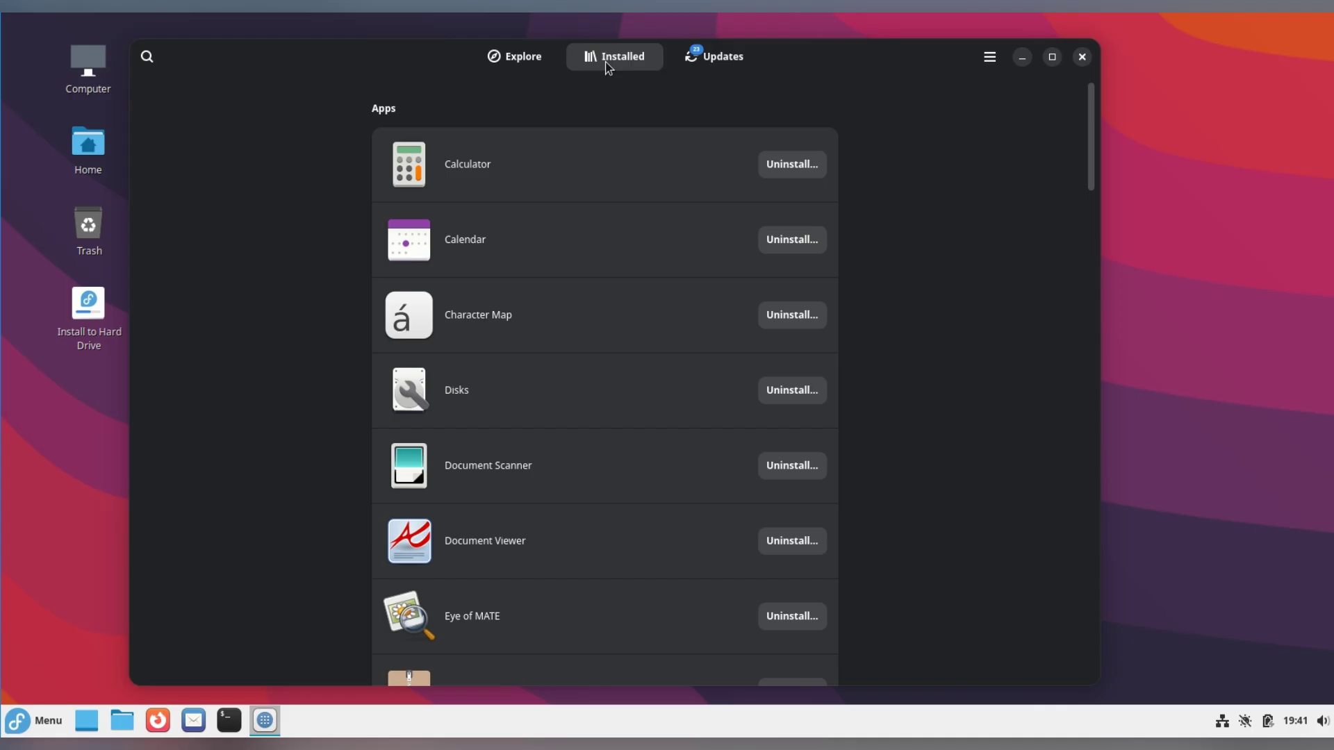
{"action": "left_click", "coordinate": [689, 60]}
{"action": "left_click", "coordinate": [517, 61]}
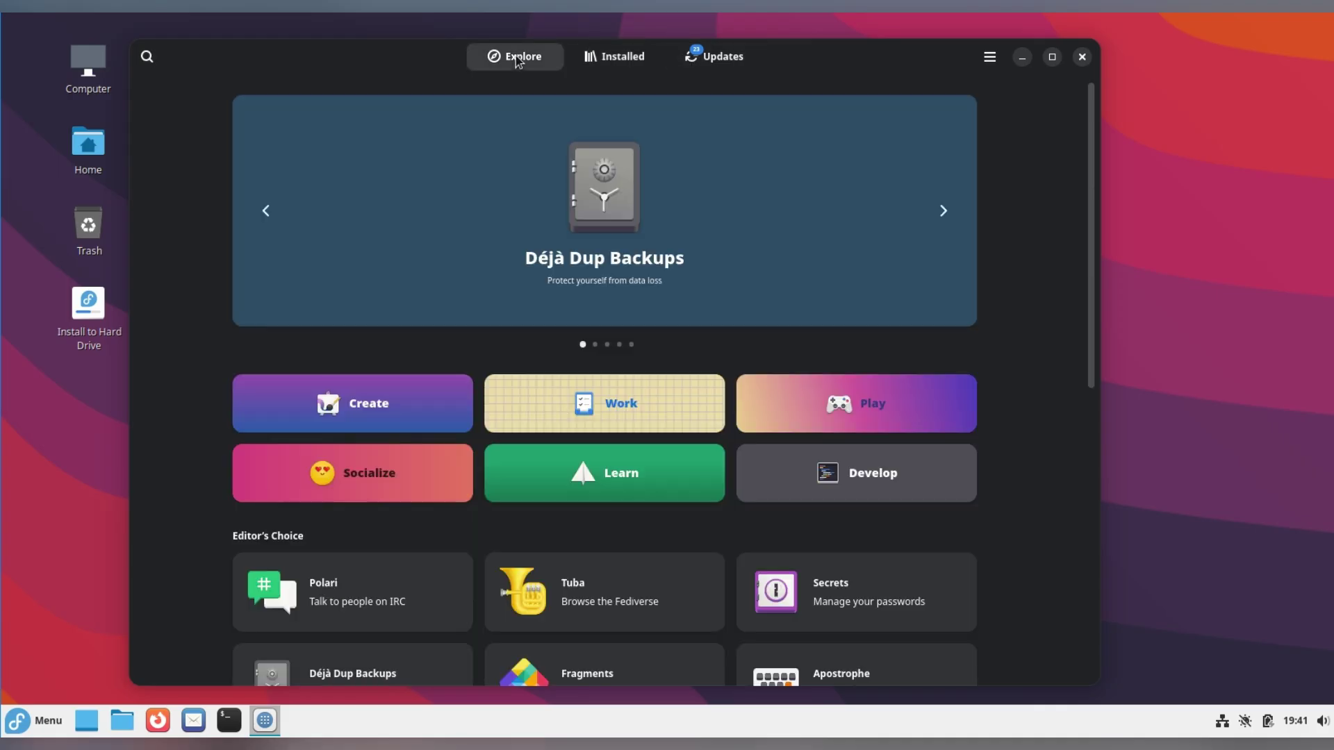
Step: Look through the GIMP details page, then close GNOME Software
{"action": "scroll", "coordinate": [534, 318], "scroll_direction": "down", "scroll_amount": 5}
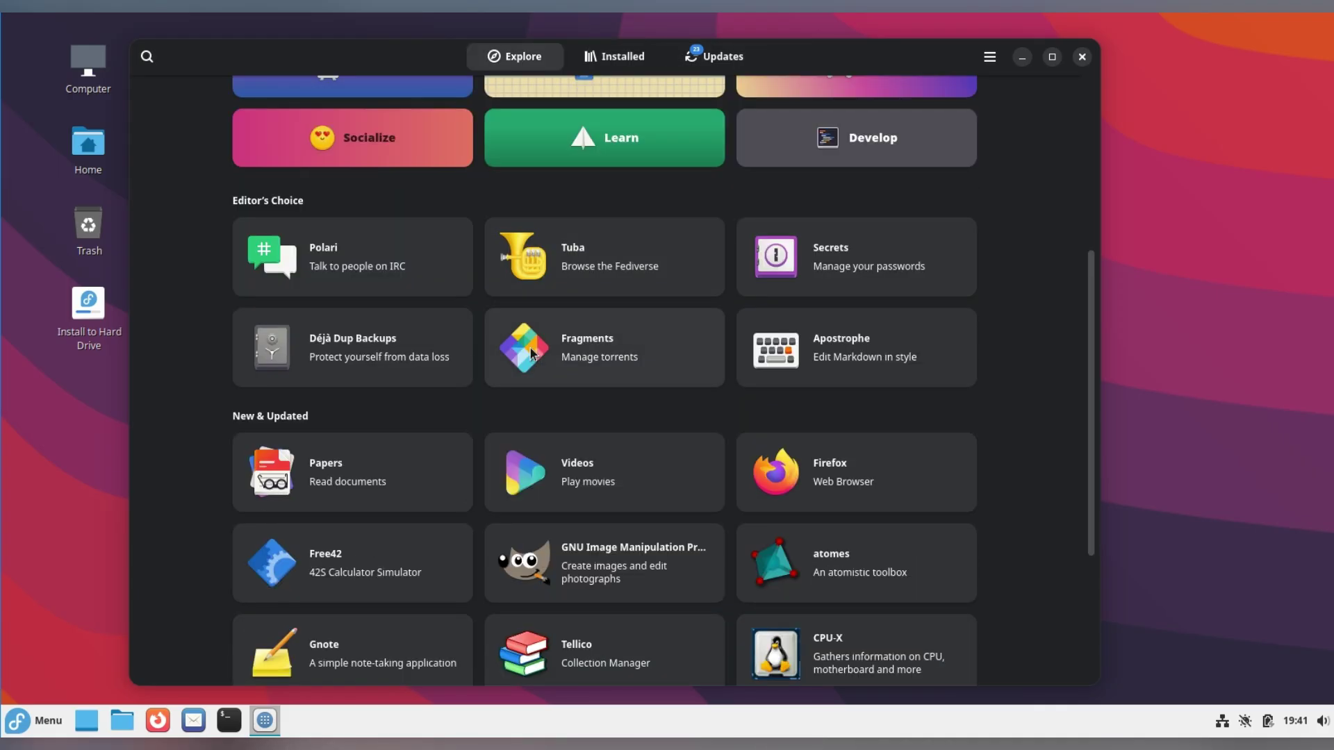
{"action": "left_click", "coordinate": [632, 555]}
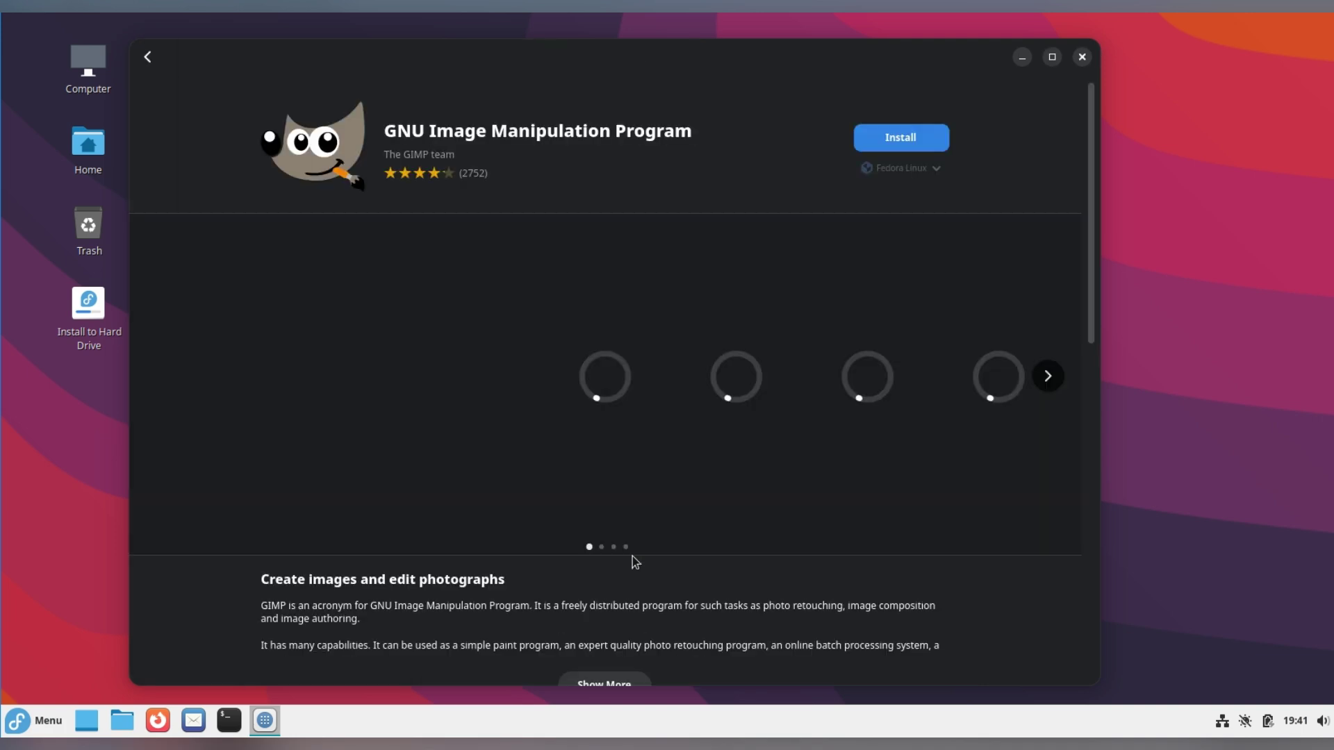
{"action": "scroll", "coordinate": [638, 460], "scroll_direction": "down", "scroll_amount": 3}
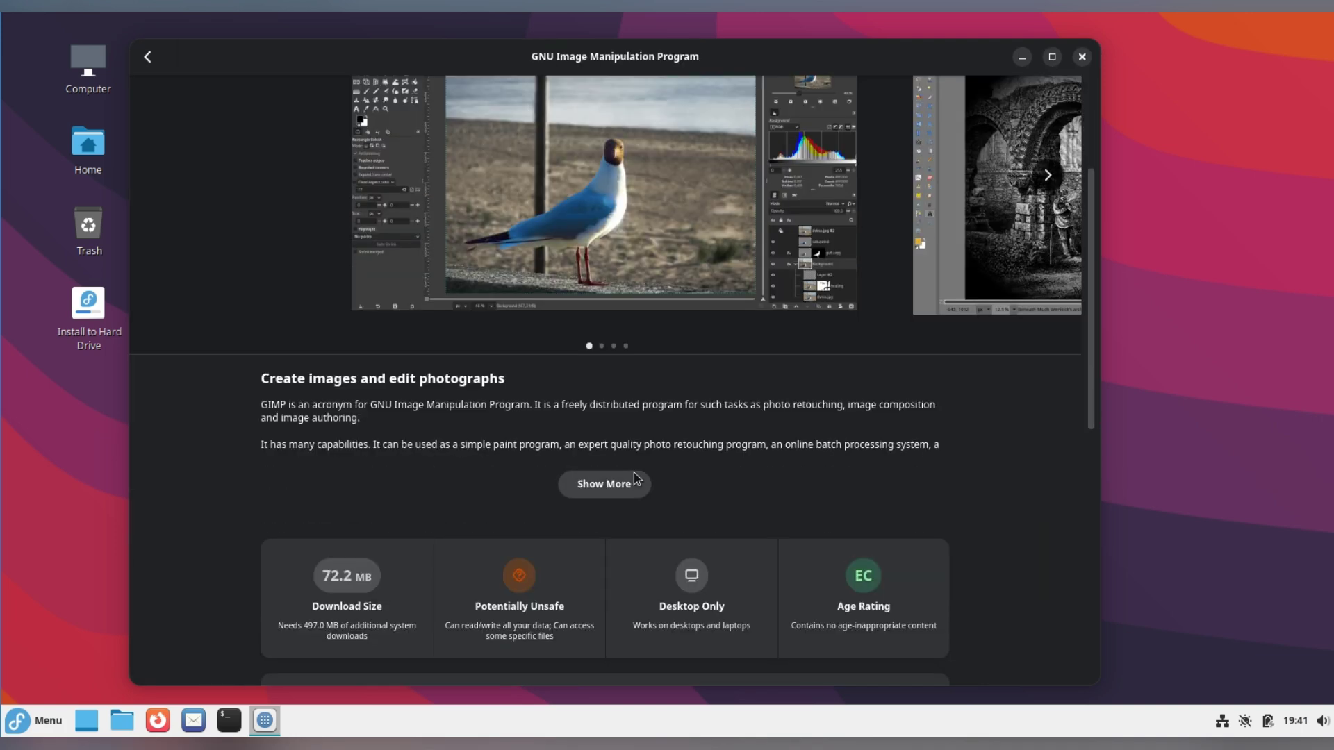
{"action": "scroll", "coordinate": [632, 483], "scroll_direction": "down", "scroll_amount": 1}
{"action": "scroll", "coordinate": [628, 482], "scroll_direction": "down", "scroll_amount": 7}
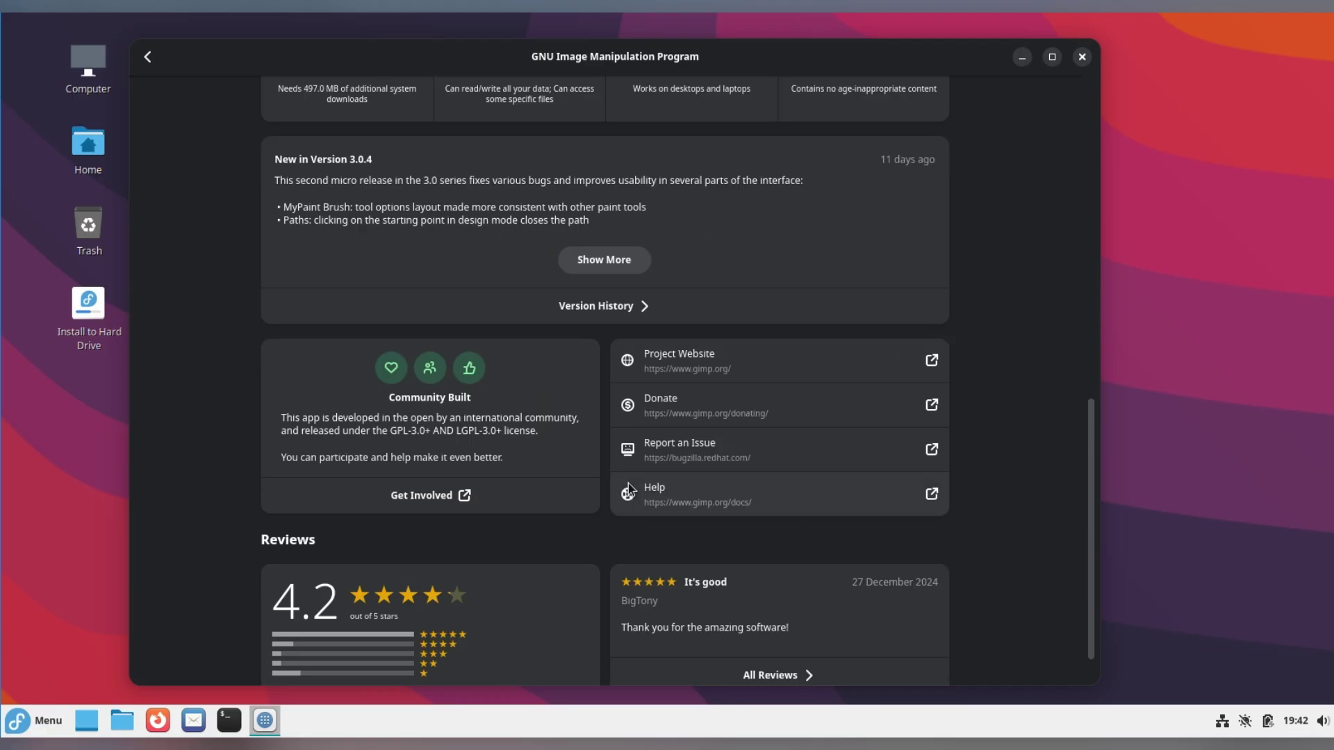
{"action": "scroll", "coordinate": [628, 482], "scroll_direction": "up", "scroll_amount": 11}
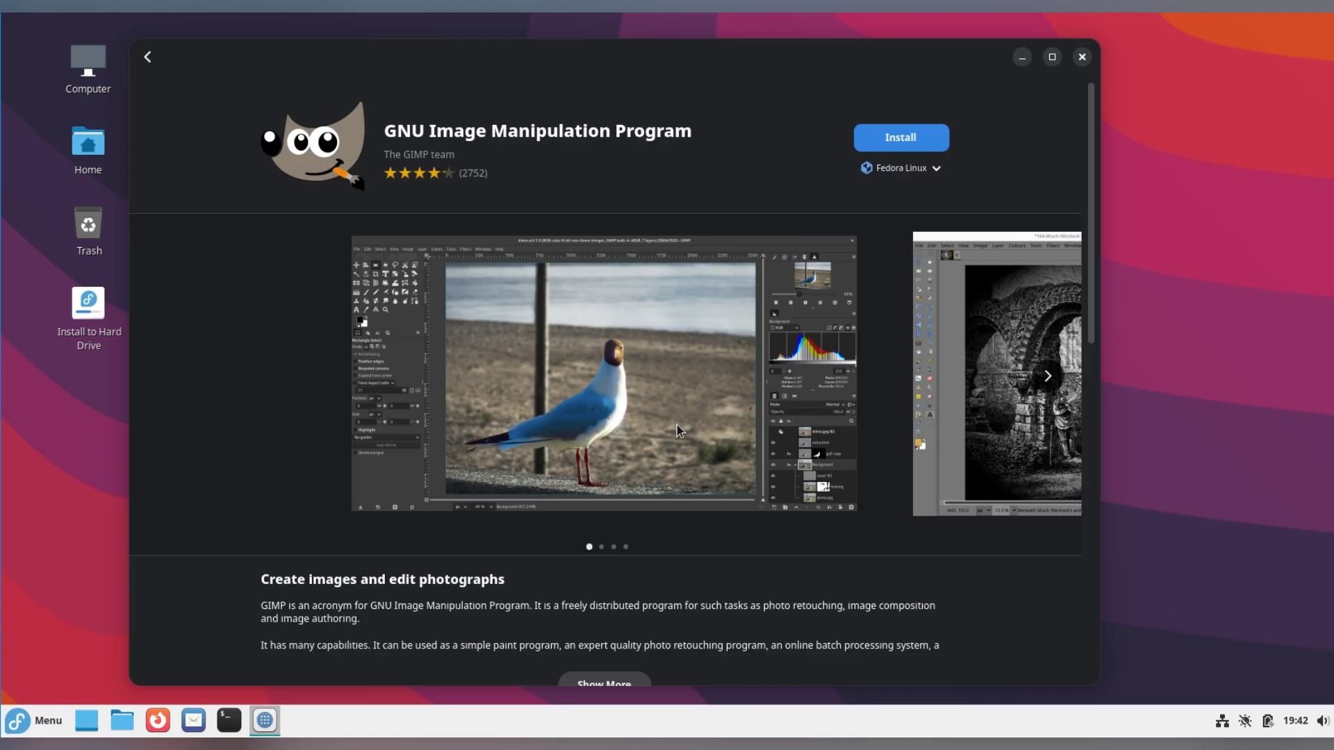
{"action": "left_click", "coordinate": [1081, 56]}
Step: Open Add Desklets from the desktop menu and view the General Settings tab
{"action": "right_click", "coordinate": [1015, 104]}
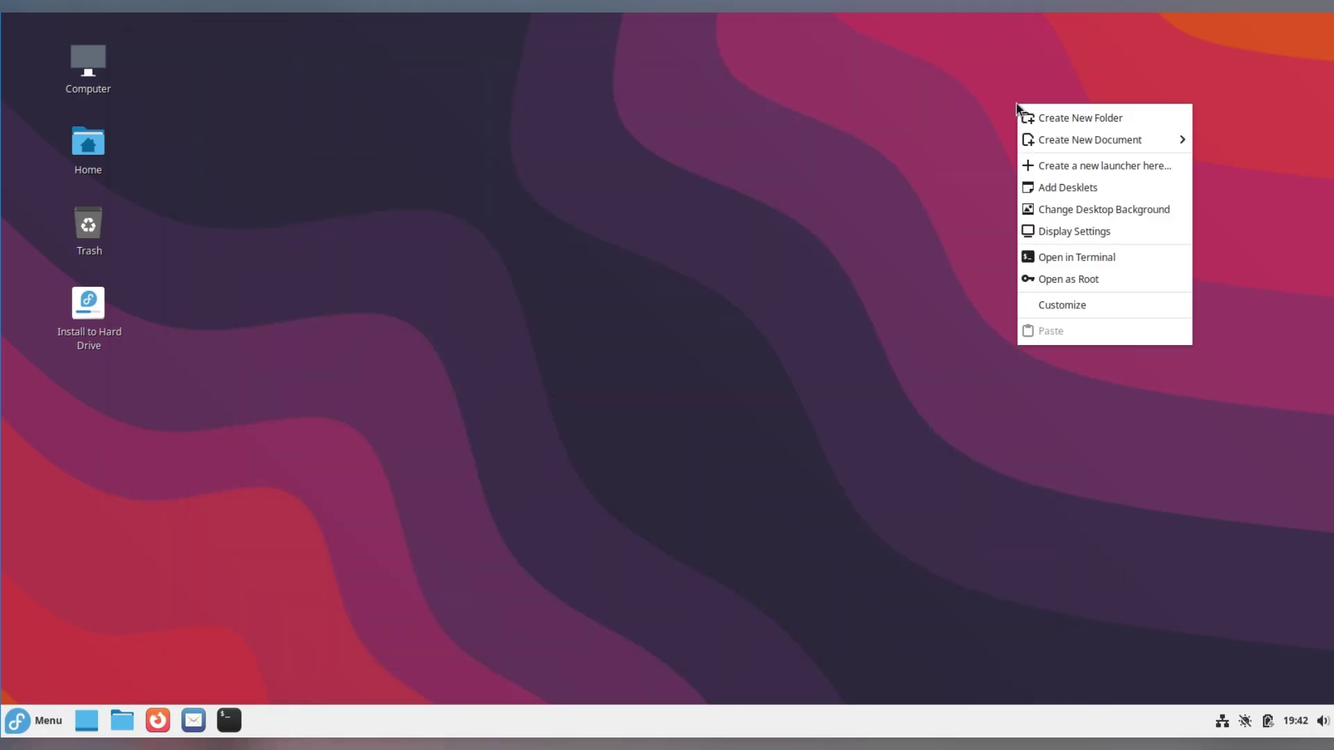
{"action": "left_click", "coordinate": [1023, 183]}
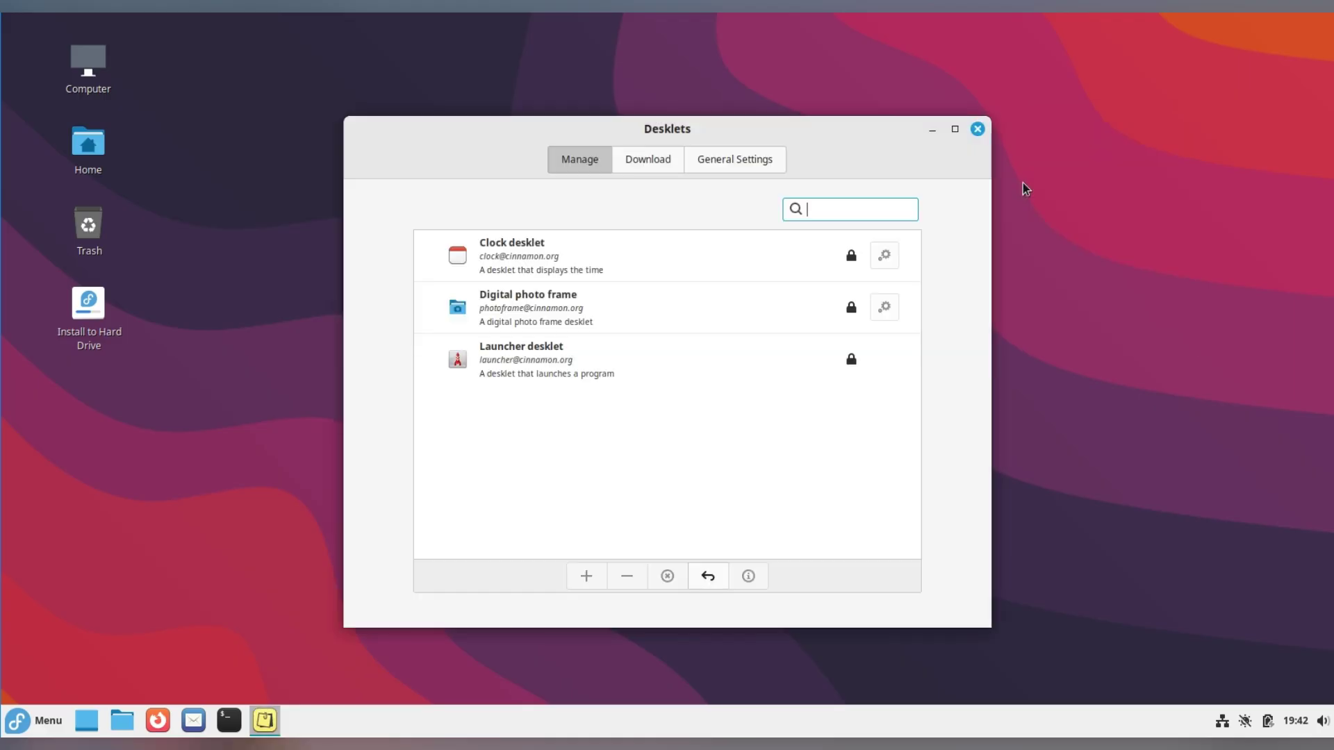
{"action": "left_click", "coordinate": [735, 157]}
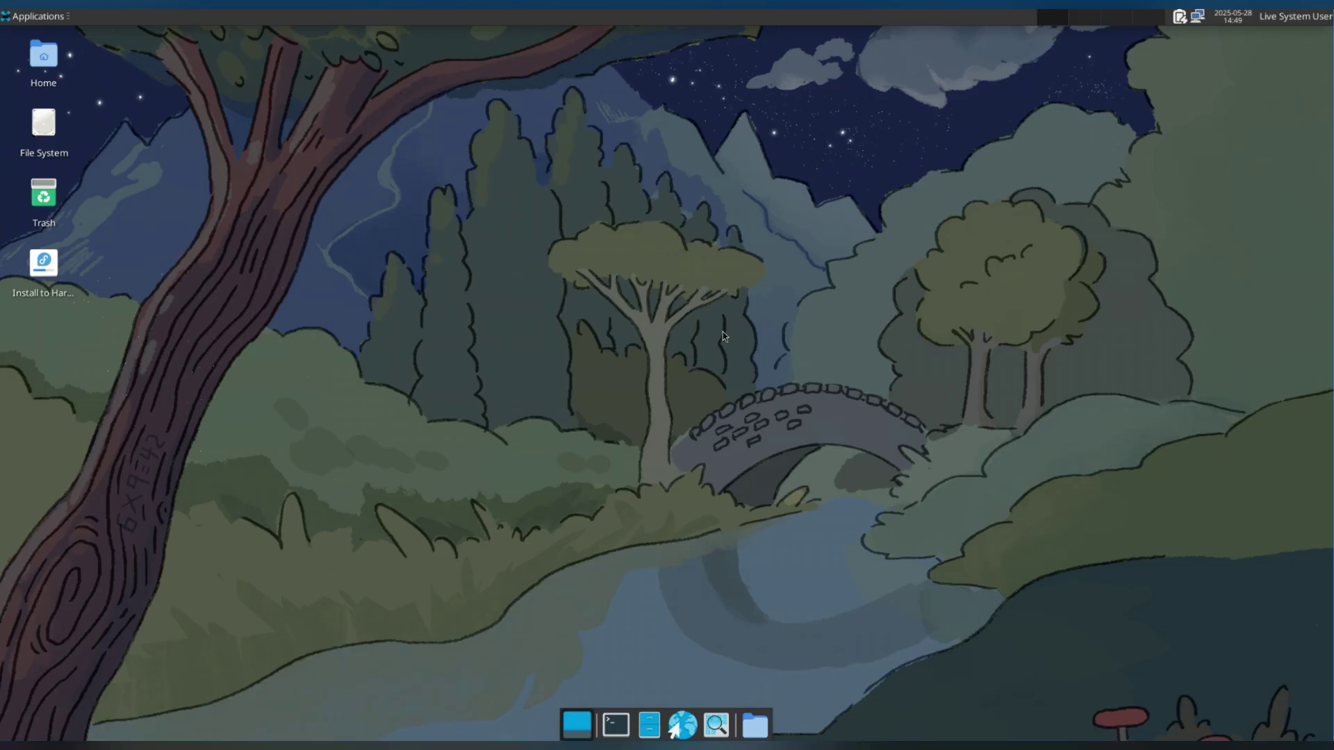
{"action": "left_click", "coordinate": [1198, 18]}
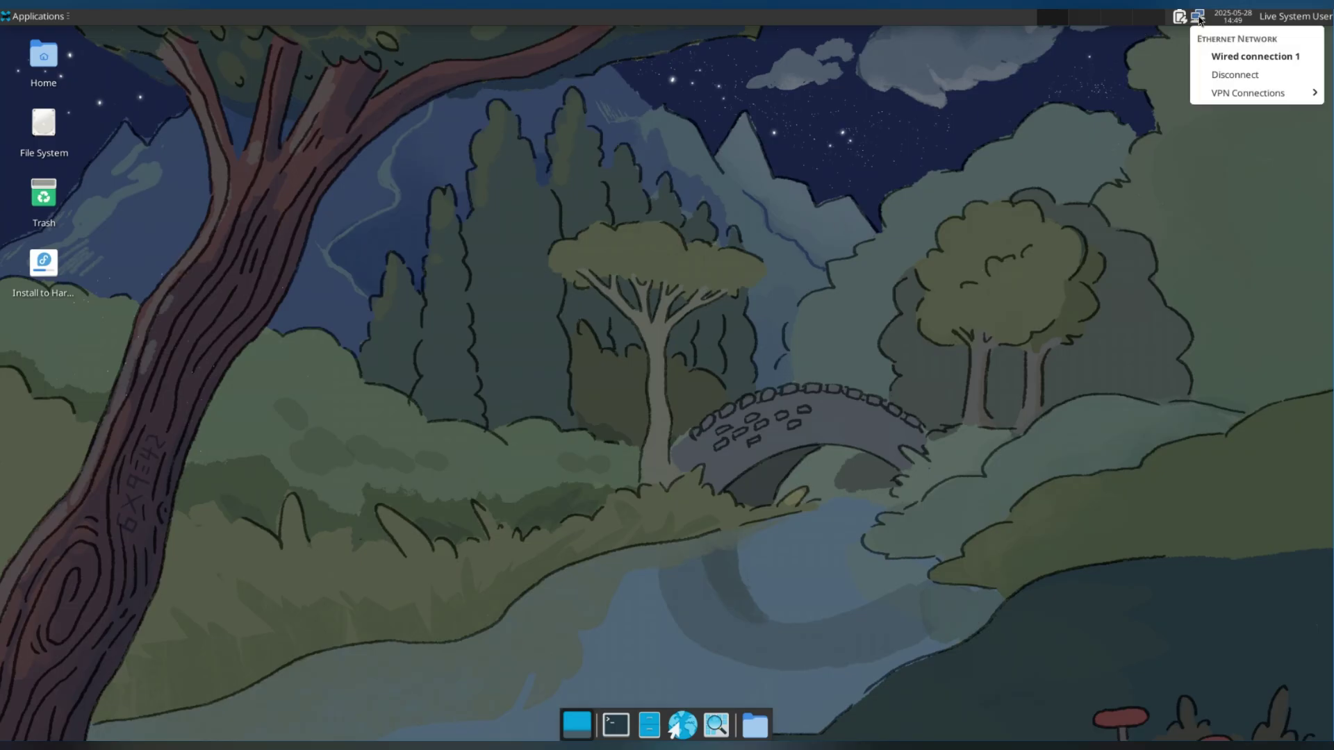
{"action": "left_click", "coordinate": [1183, 21]}
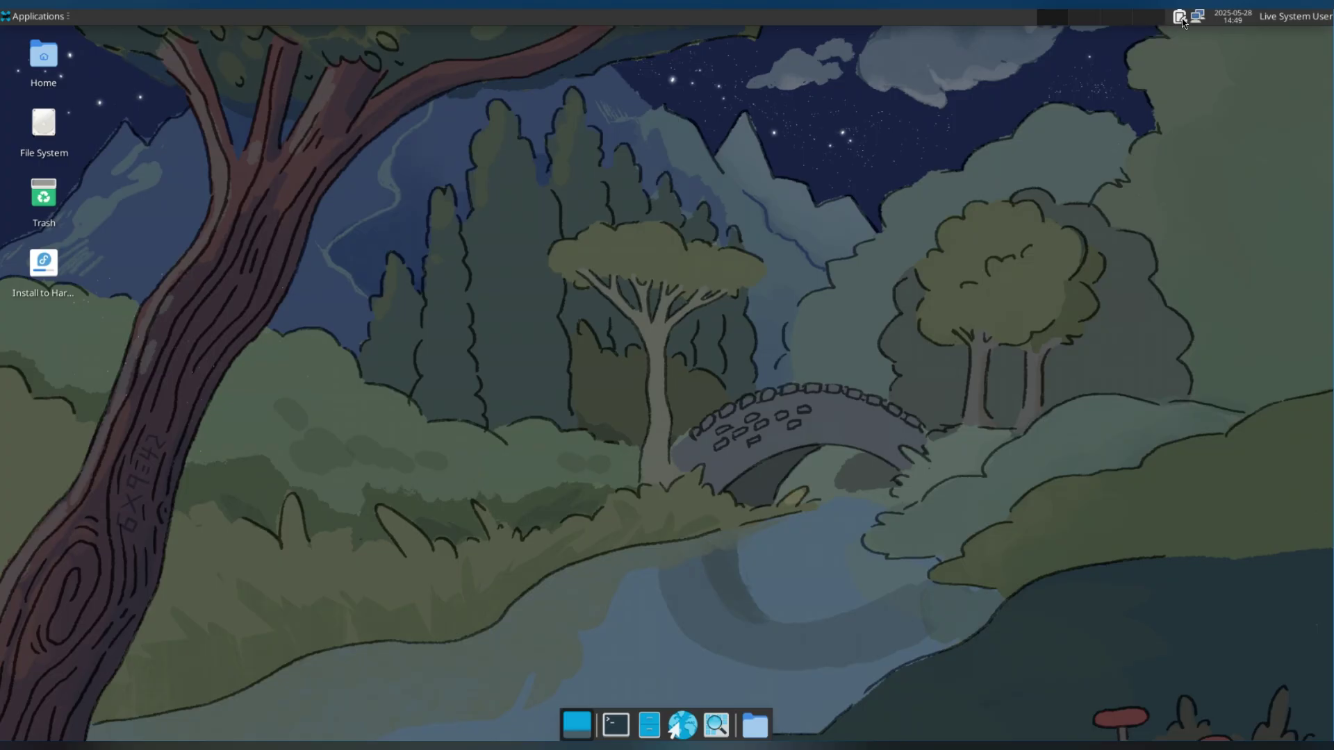
{"action": "left_click", "coordinate": [1258, 17]}
{"action": "left_click", "coordinate": [1232, 20]}
{"action": "left_click", "coordinate": [1230, 19]}
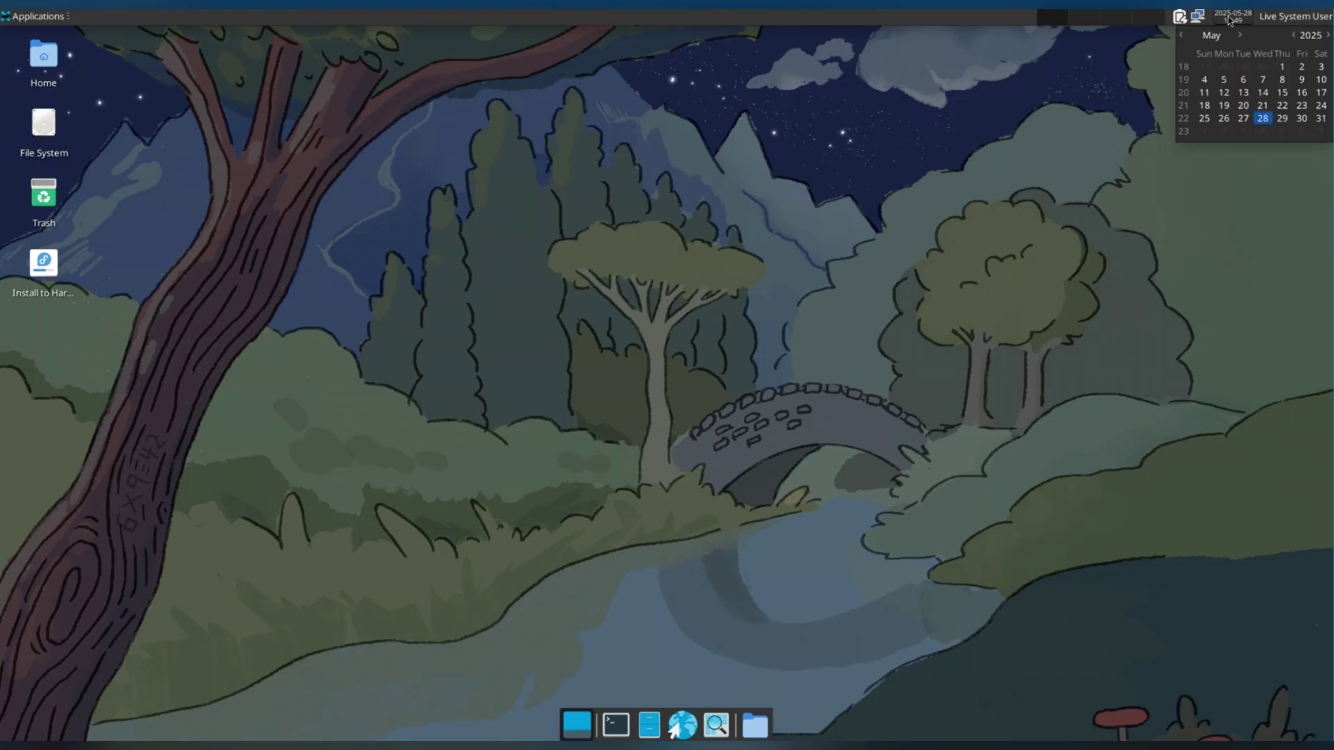
{"action": "left_click", "coordinate": [446, 40]}
{"action": "right_click", "coordinate": [440, 22]}
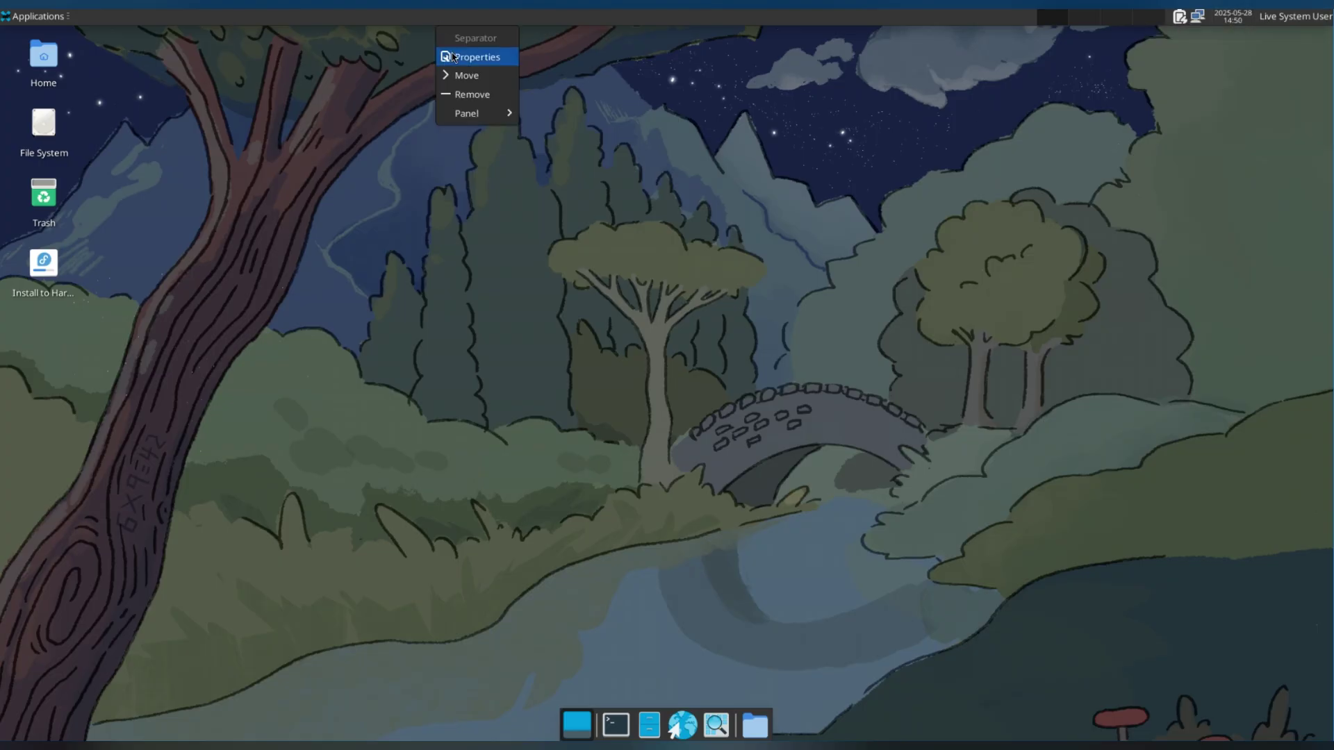
{"action": "left_click", "coordinate": [453, 55]}
{"action": "left_click", "coordinate": [710, 378]}
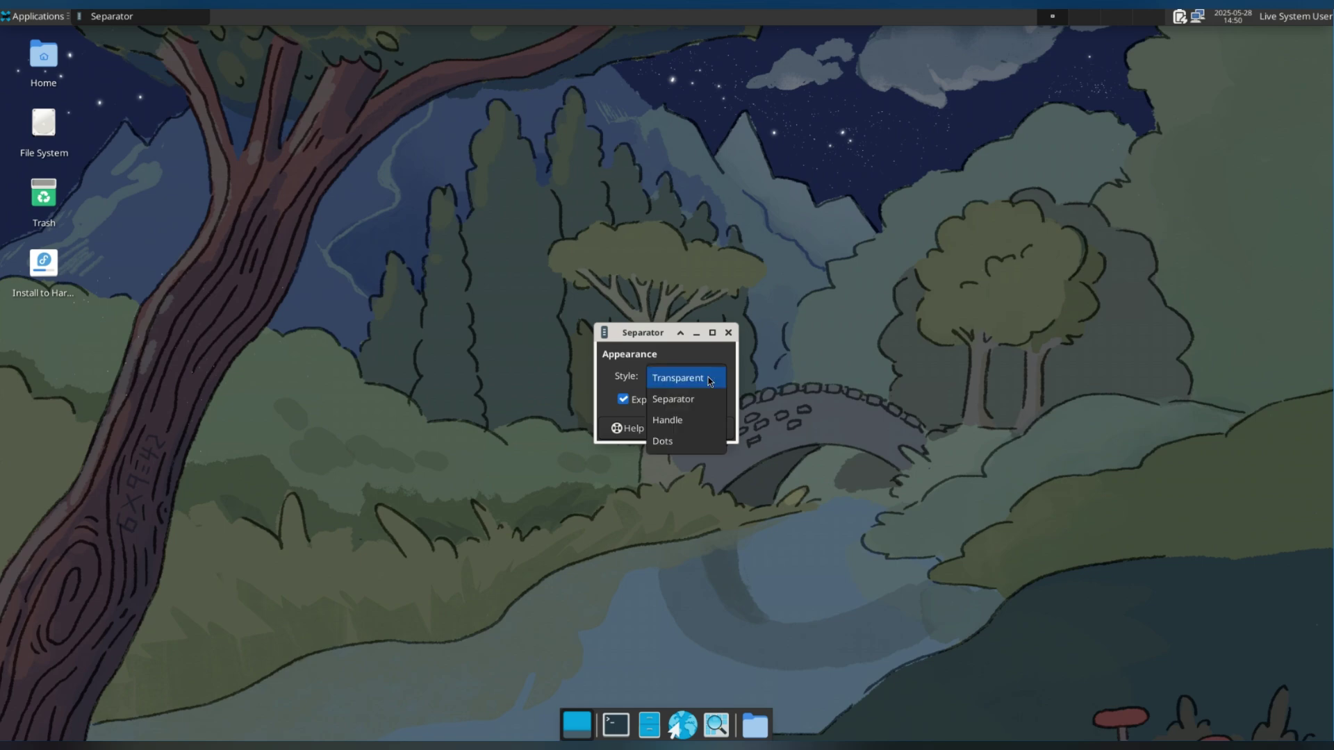
{"action": "left_click", "coordinate": [710, 379]}
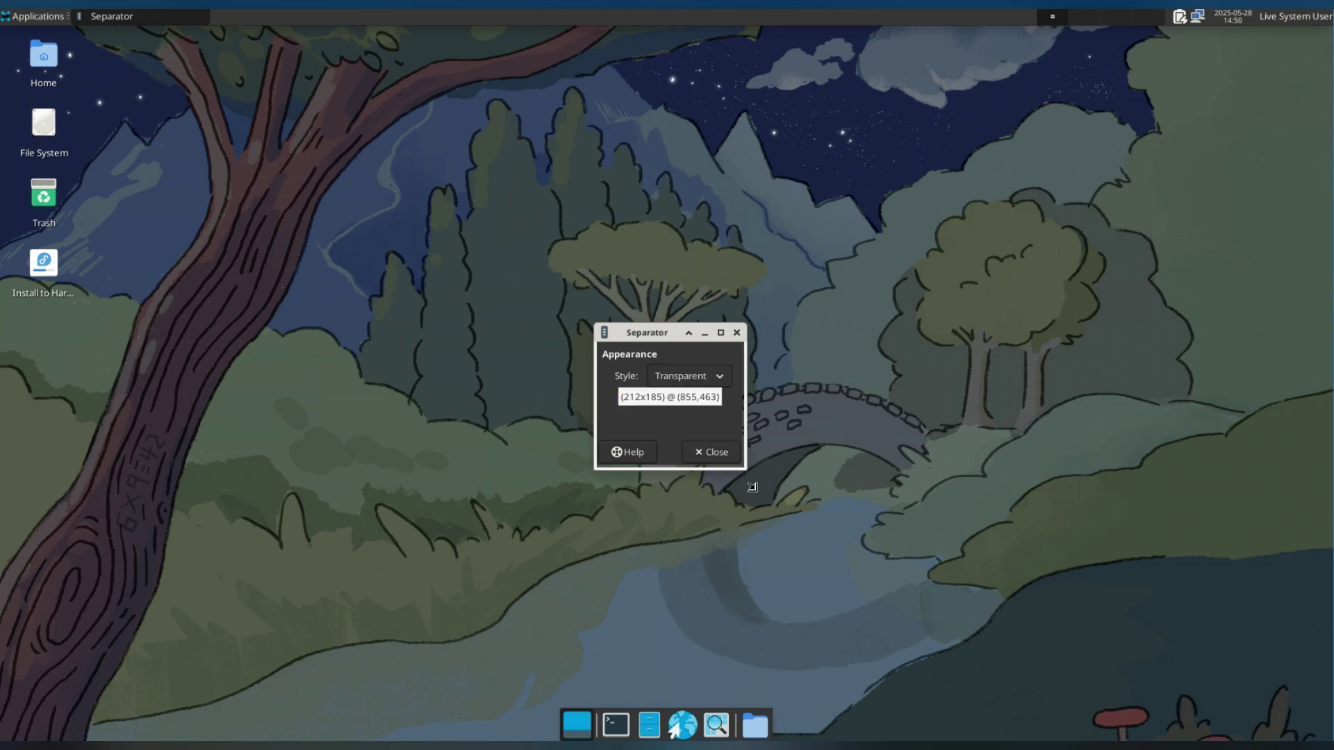
{"action": "left_click_drag", "start_coordinate": [753, 487], "coordinate": [768, 513]}
{"action": "left_click", "coordinate": [759, 336]}
{"action": "double_click", "coordinate": [43, 55]}
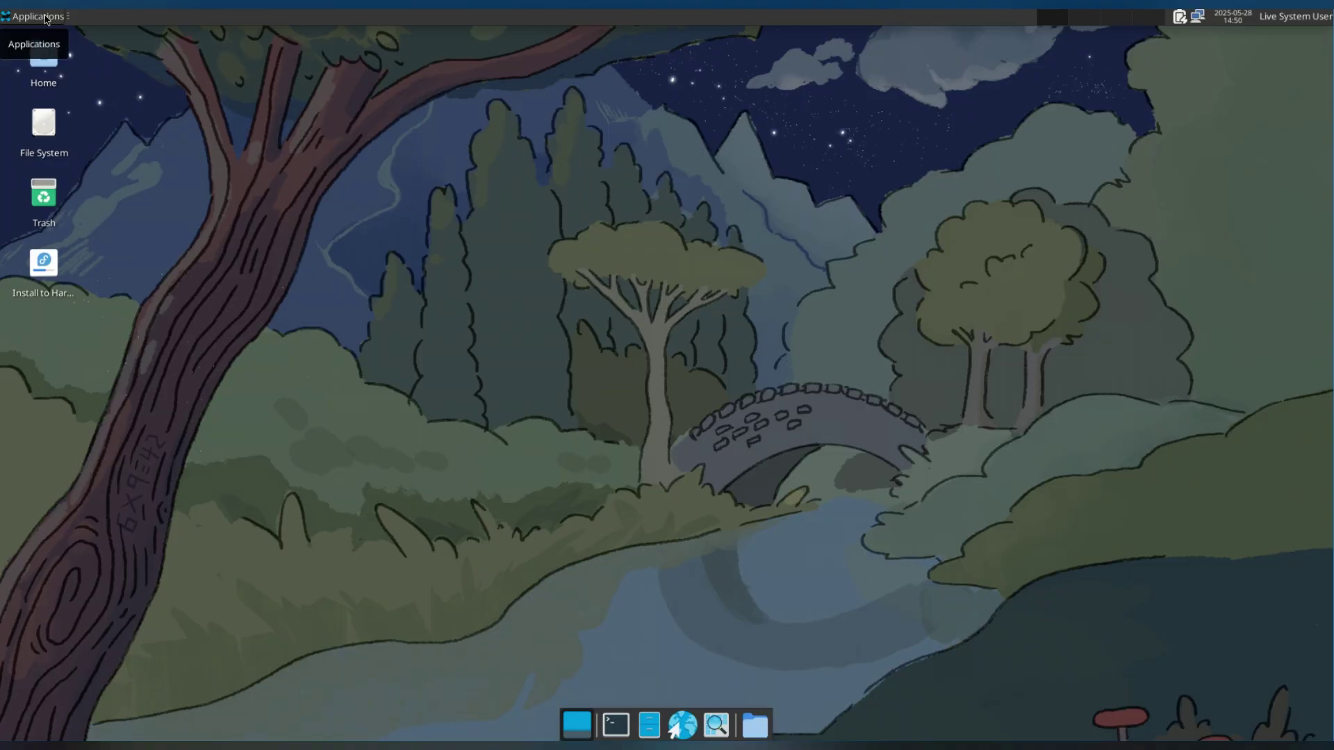
Step: Move Thunar aside and browse Desktop, the computer's drives, then the Trash
{"action": "left_click_drag", "start_coordinate": [359, 41], "coordinate": [986, 183]}
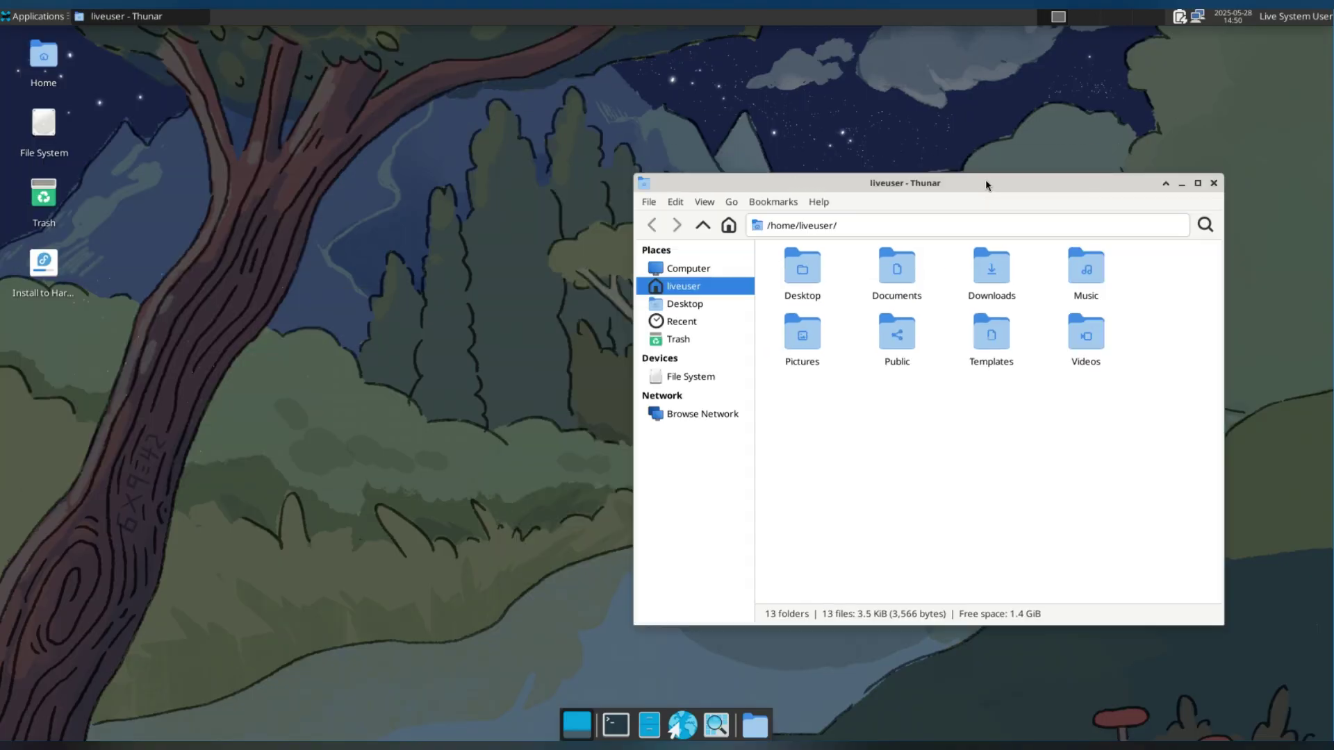
{"action": "left_click", "coordinate": [726, 303]}
{"action": "left_click", "coordinate": [722, 269]}
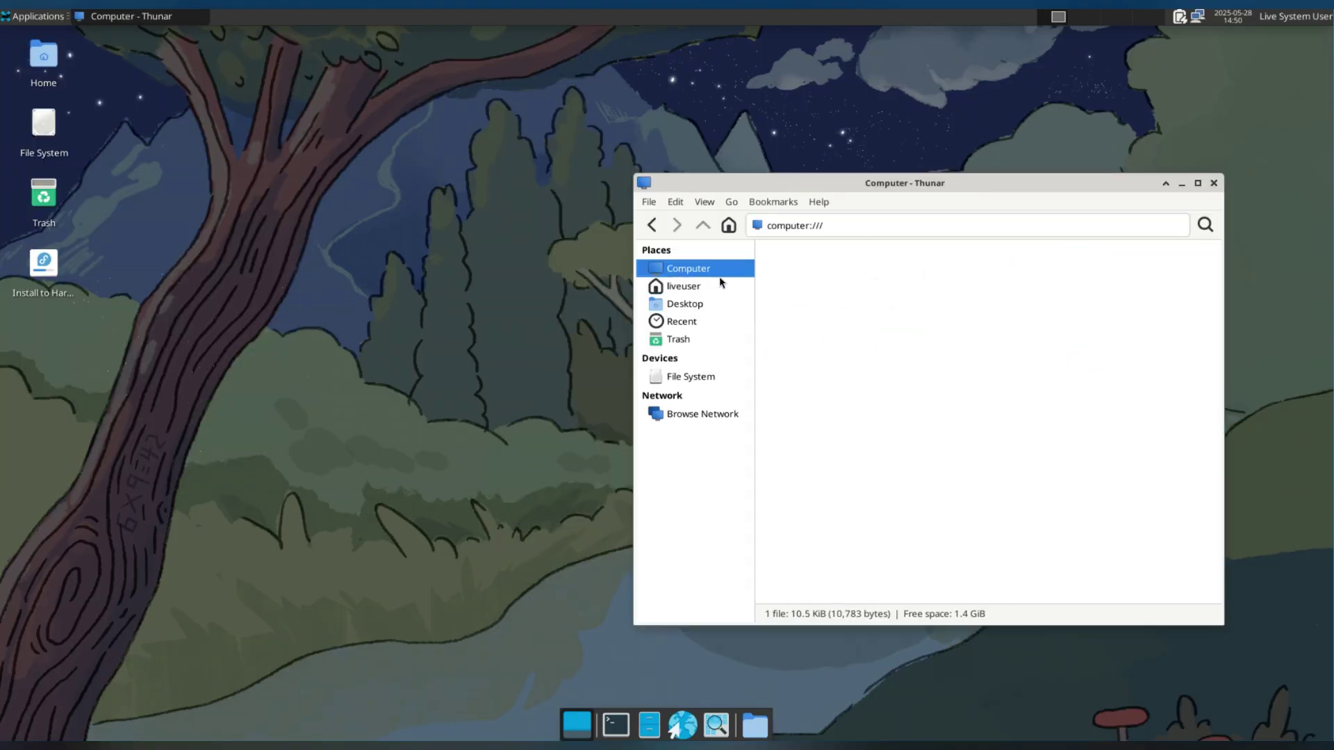
{"action": "left_click", "coordinate": [719, 340]}
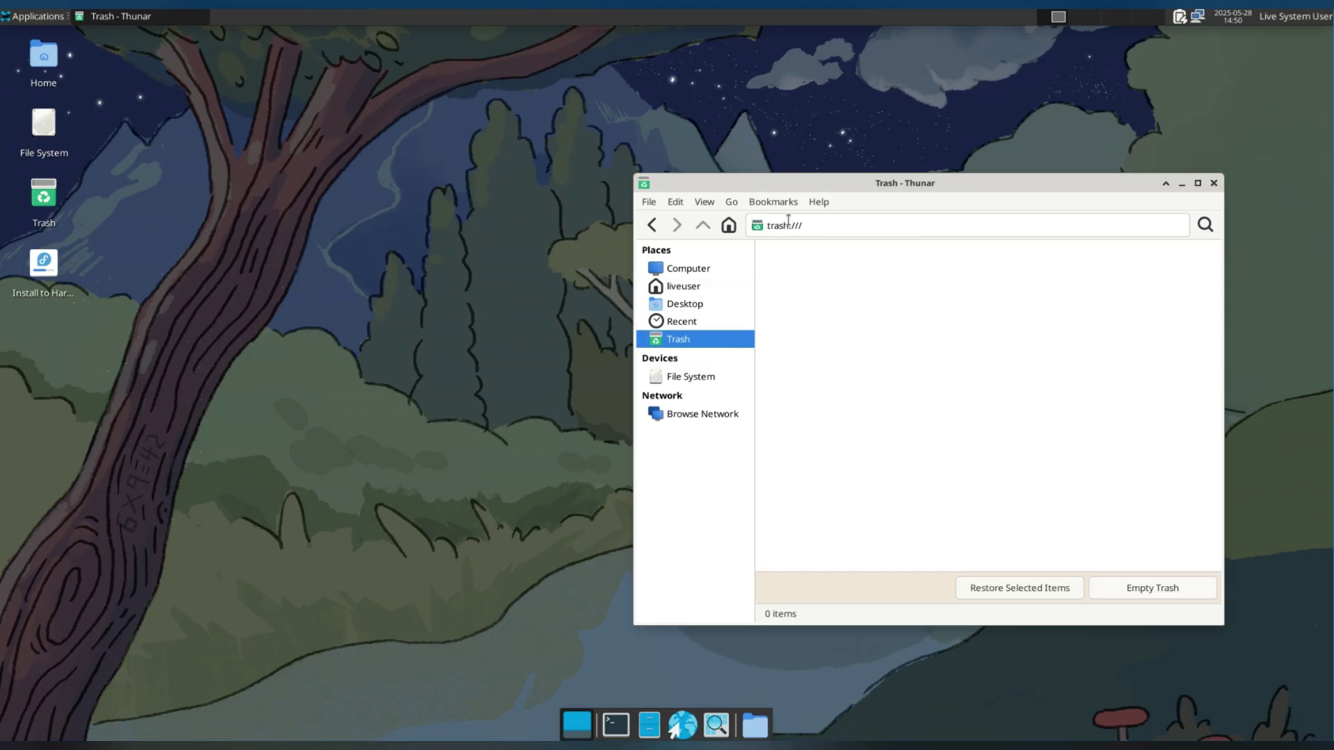
Step: View Thunar's About information, then open and close a second Trash window
{"action": "left_click", "coordinate": [819, 202]}
{"action": "left_click", "coordinate": [852, 241]}
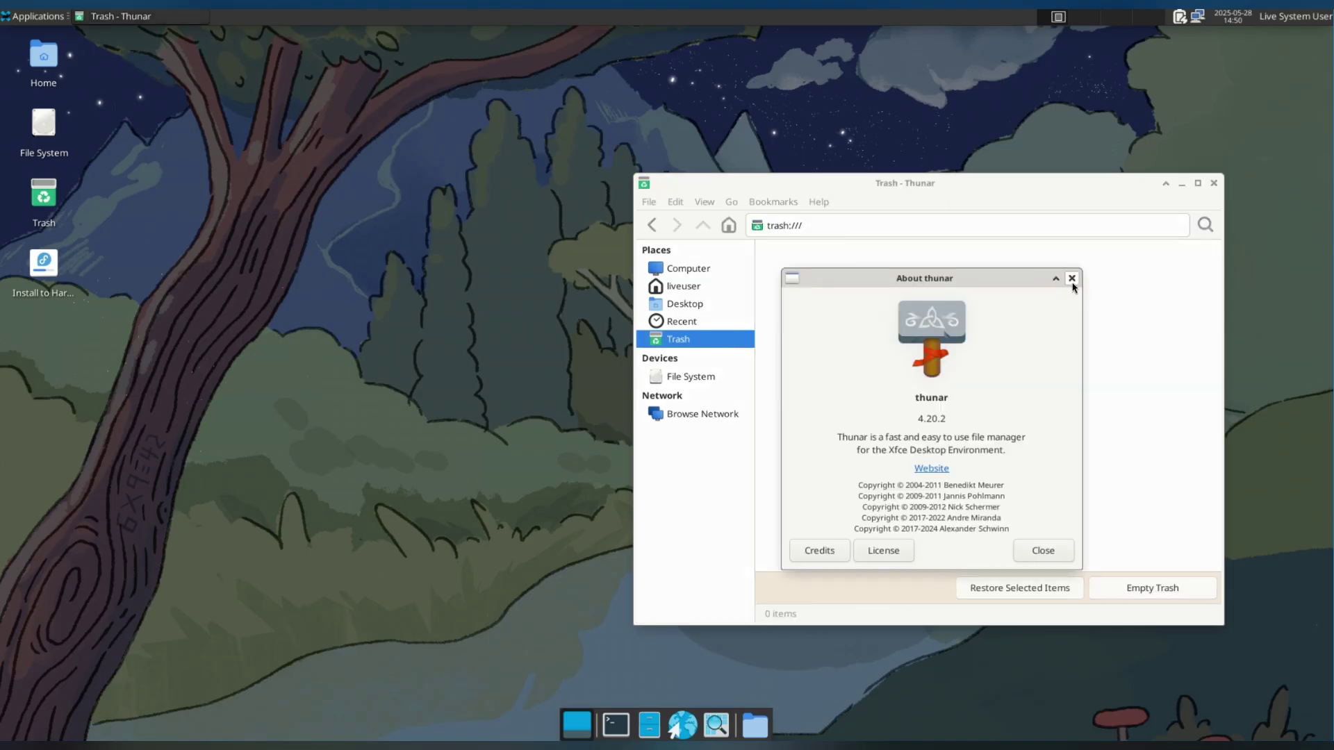
{"action": "left_click", "coordinate": [1072, 281]}
{"action": "double_click", "coordinate": [44, 198]}
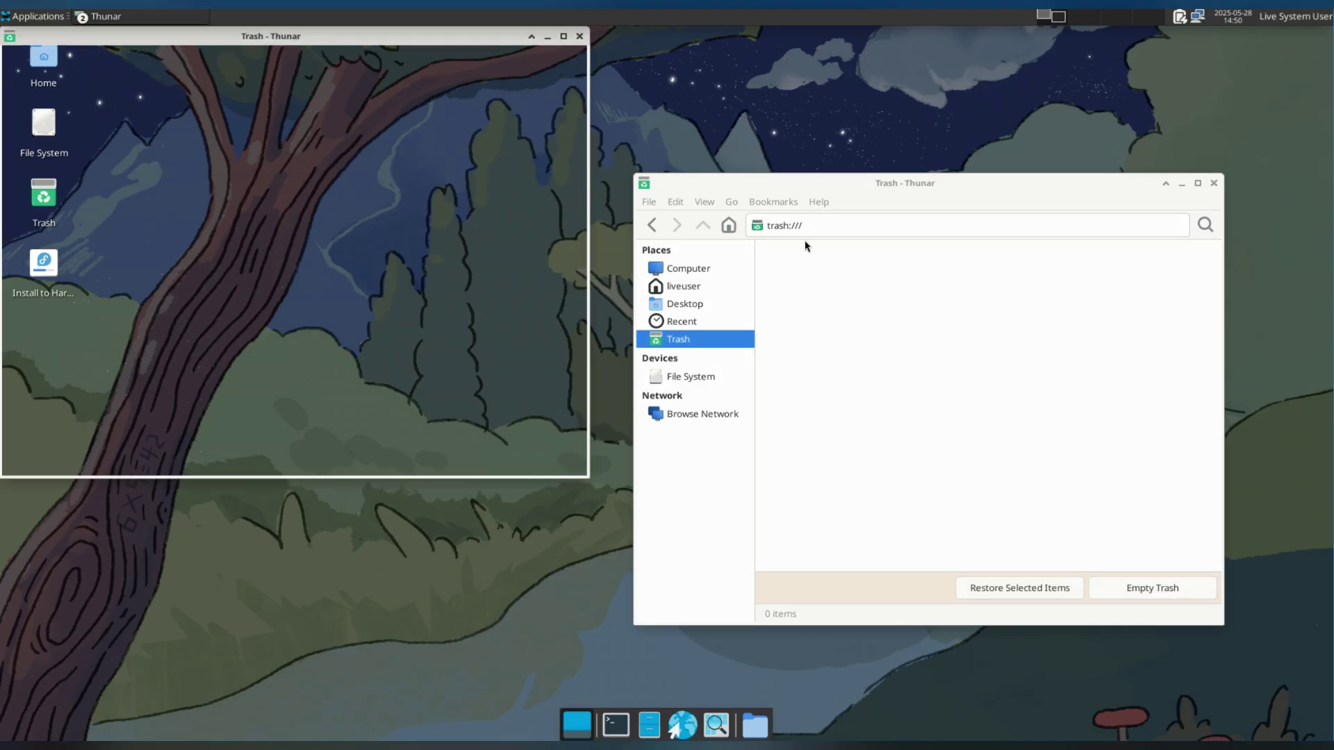
{"action": "left_click", "coordinate": [582, 43]}
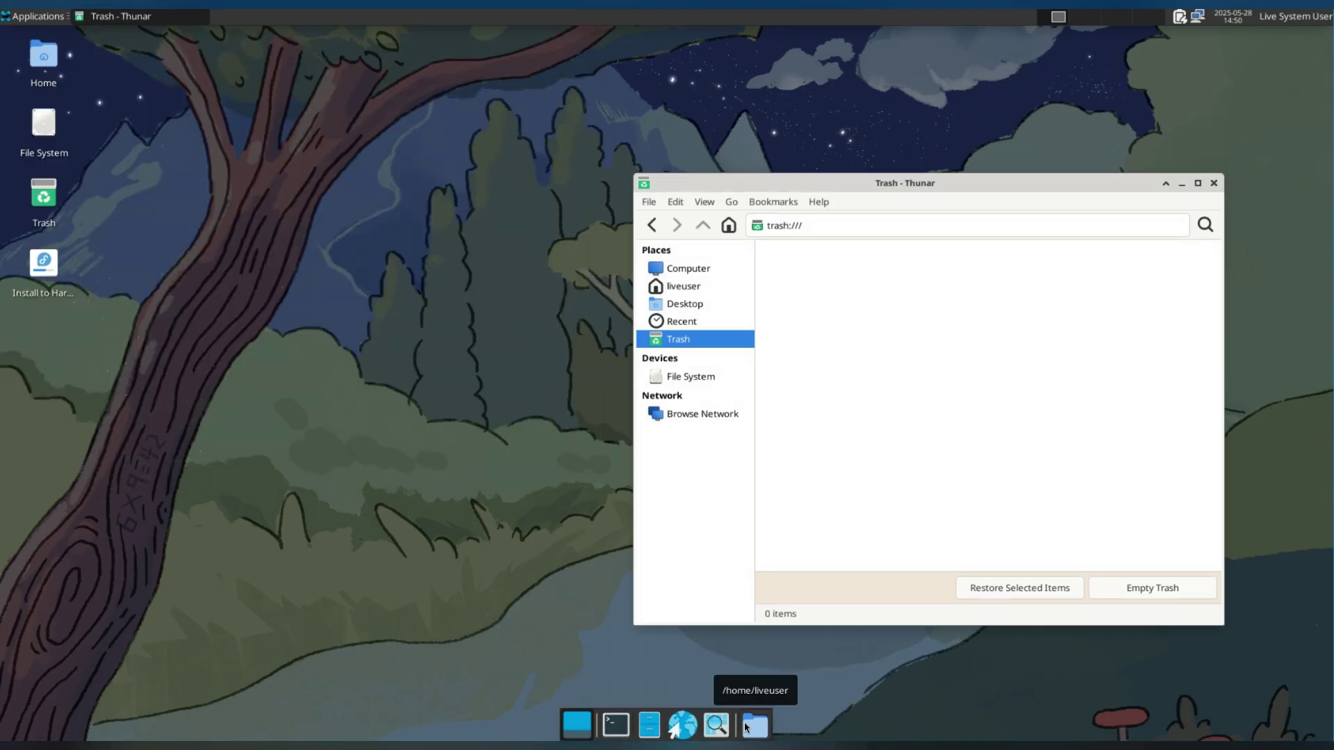
Step: Open a terminal from the dock, move it, then close it again
{"action": "left_click", "coordinate": [616, 726]}
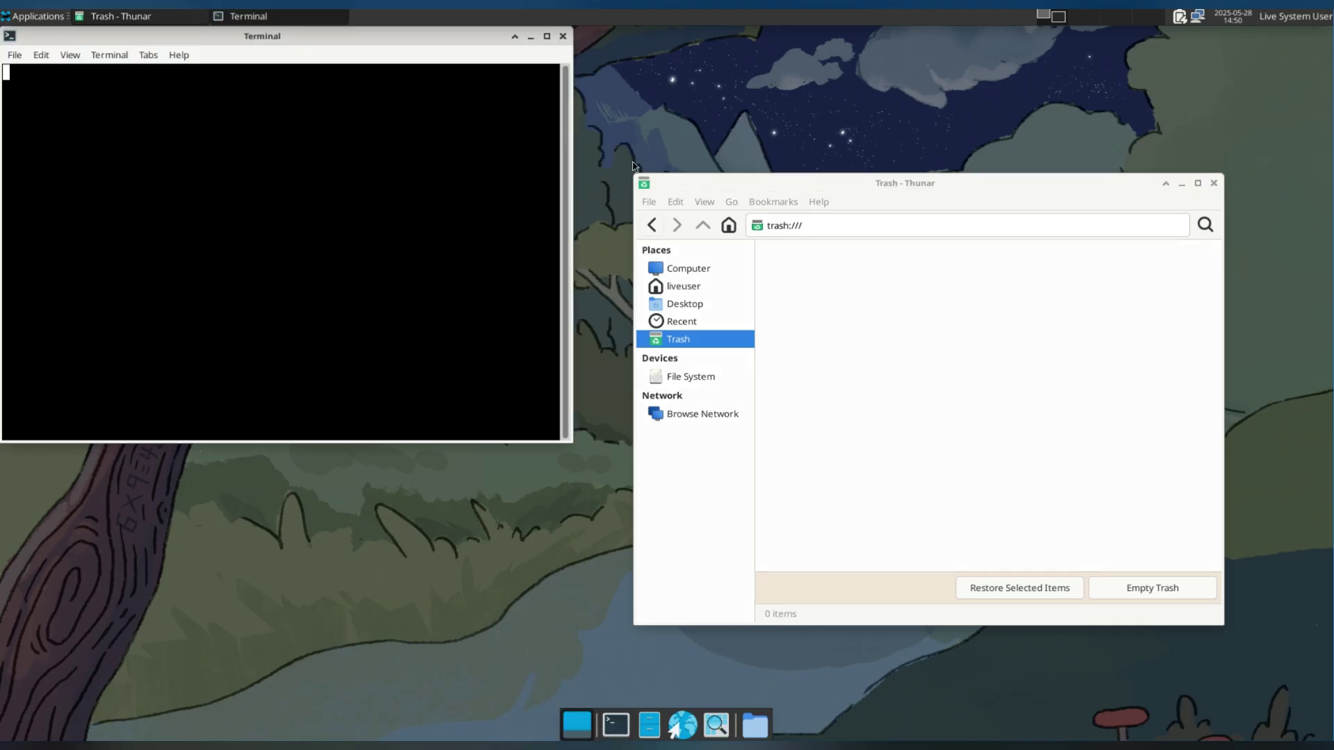
{"action": "left_click_drag", "start_coordinate": [582, 144], "coordinate": [1089, 98]}
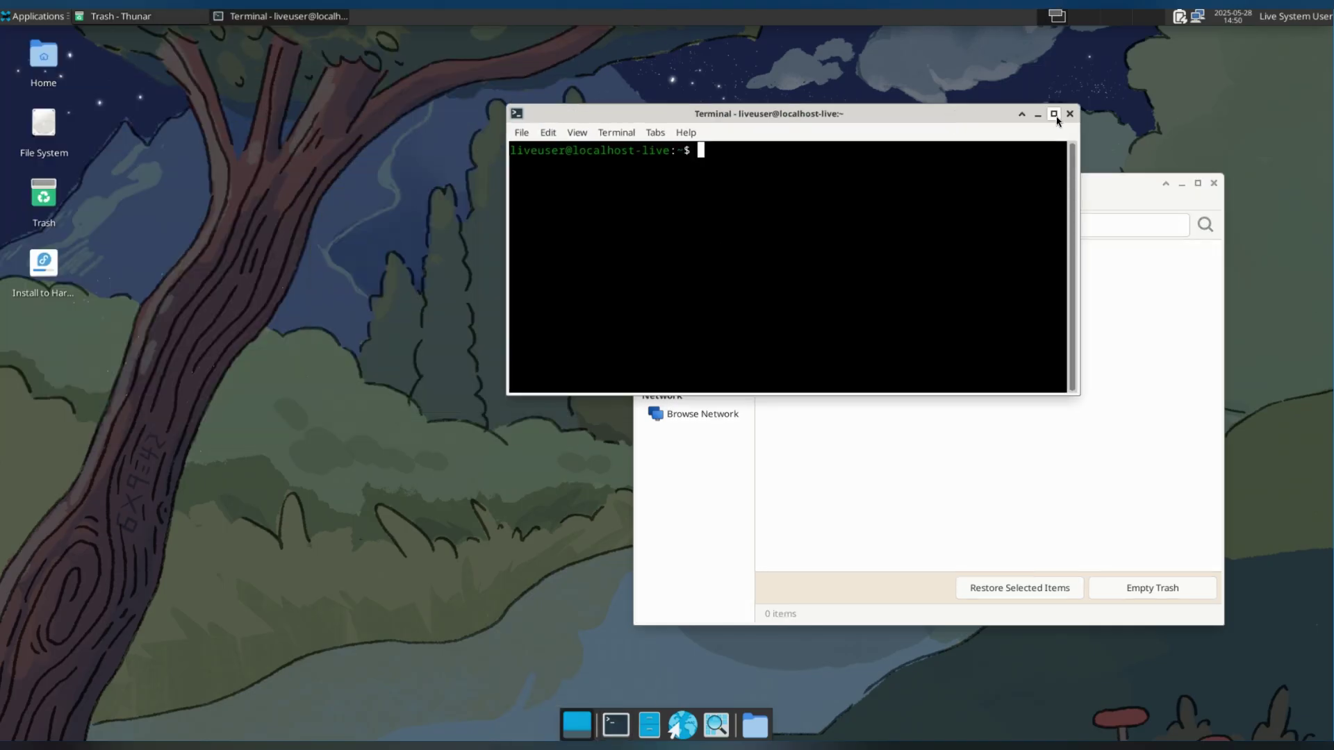
{"action": "left_click", "coordinate": [1068, 114]}
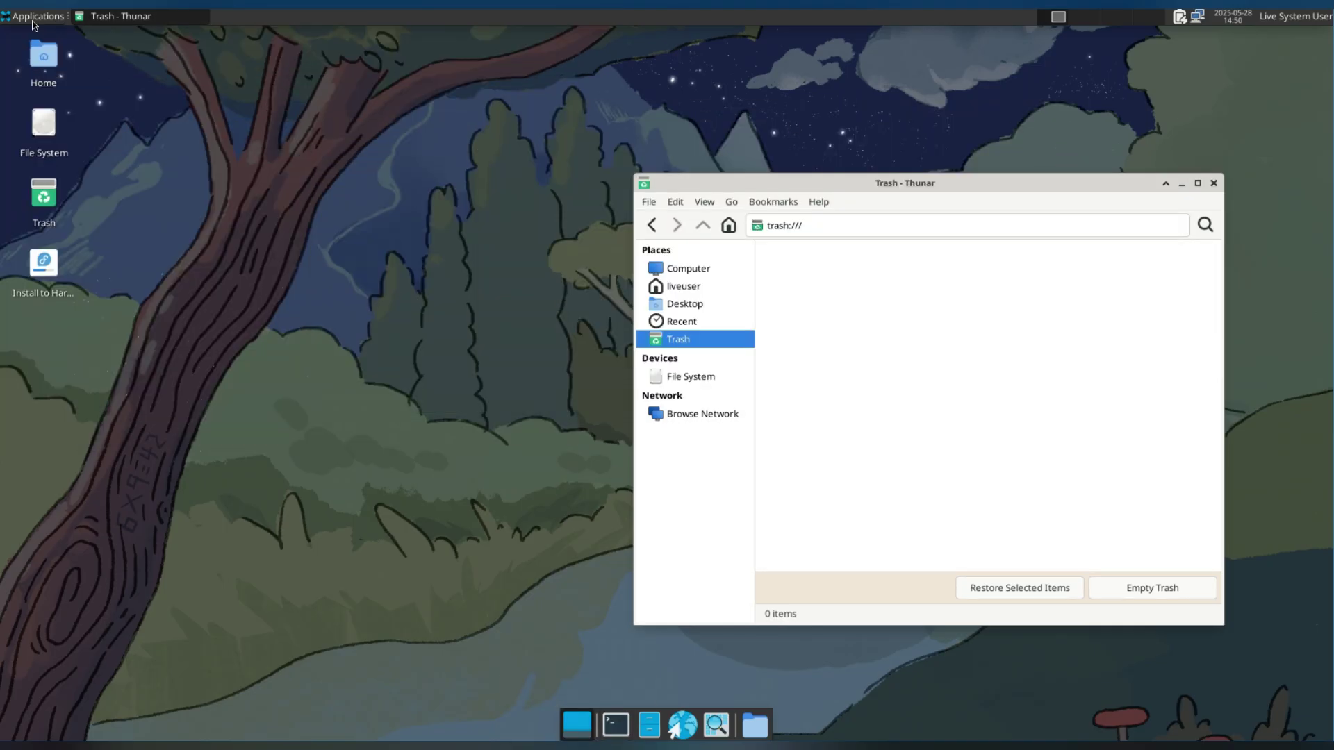
Step: Set the bright daytime default-16_10.jxl wallpaper as the desktop background
{"action": "right_click", "coordinate": [193, 119]}
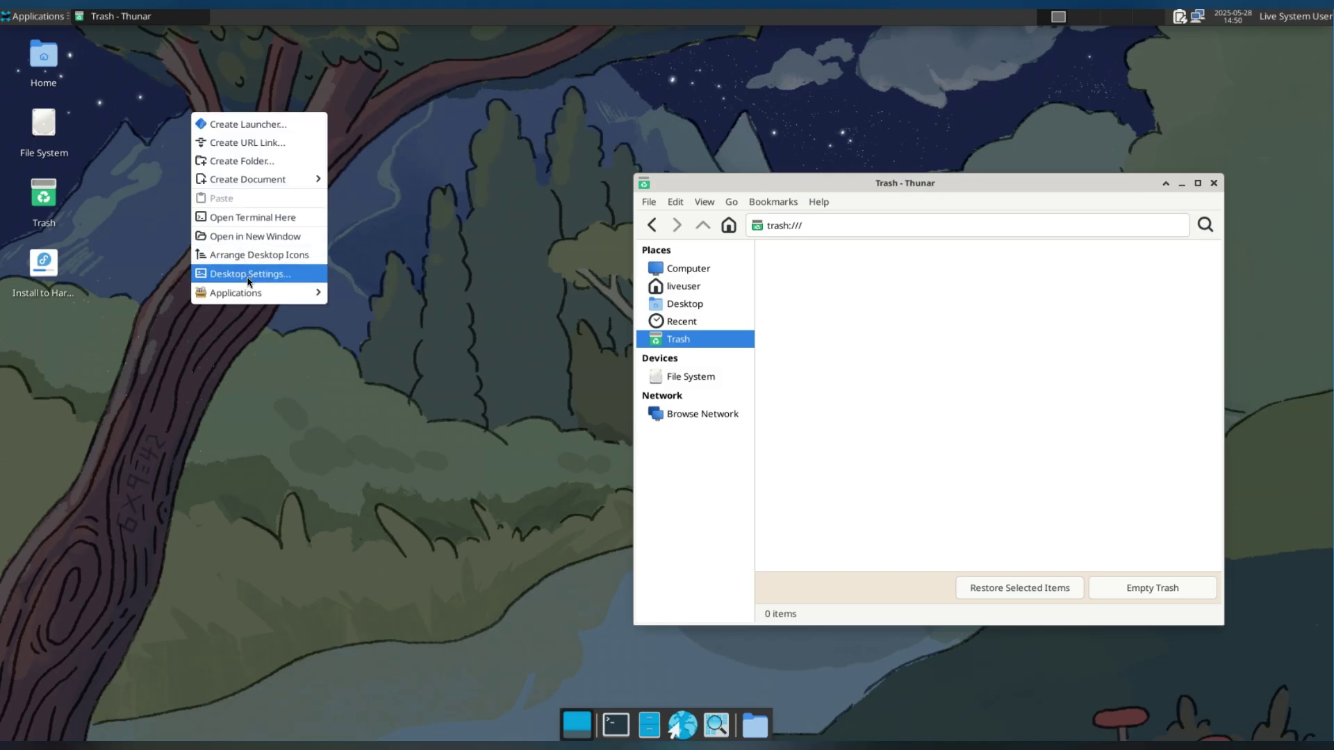
{"action": "left_click", "coordinate": [259, 275]}
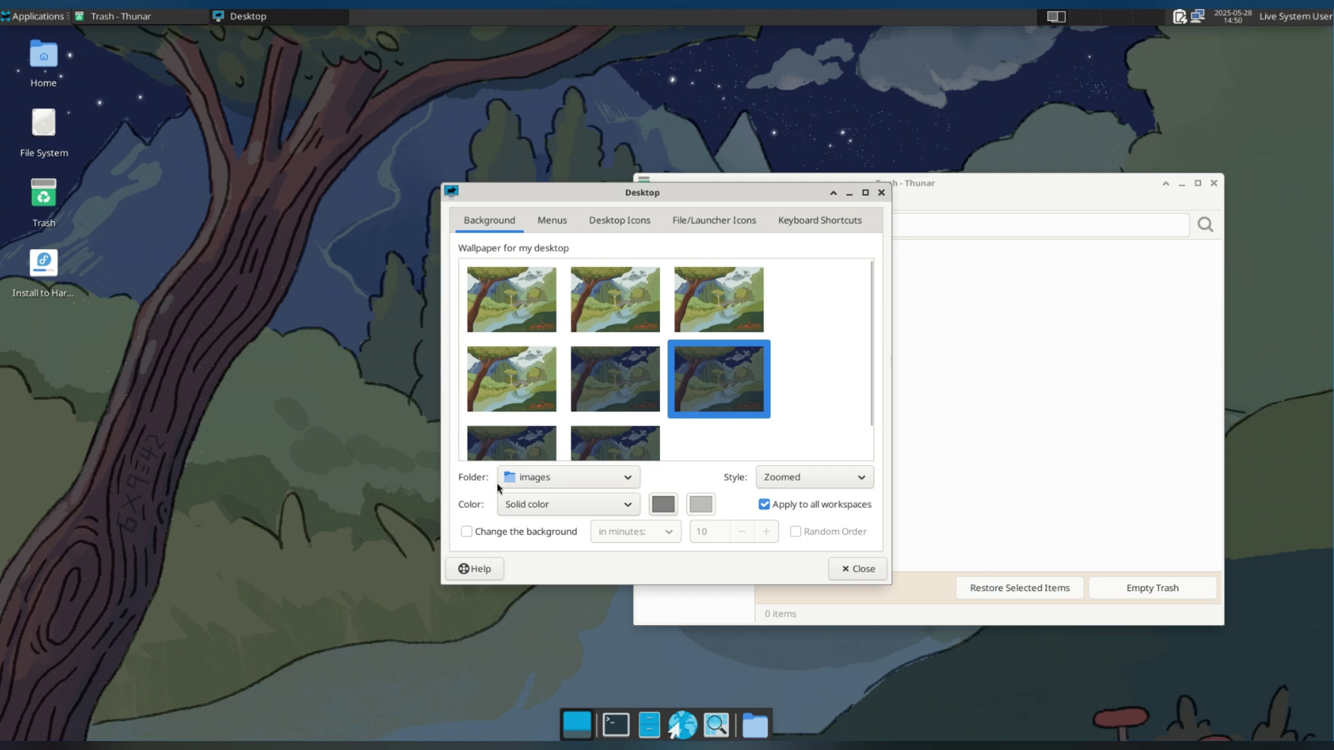
{"action": "left_click", "coordinate": [506, 402]}
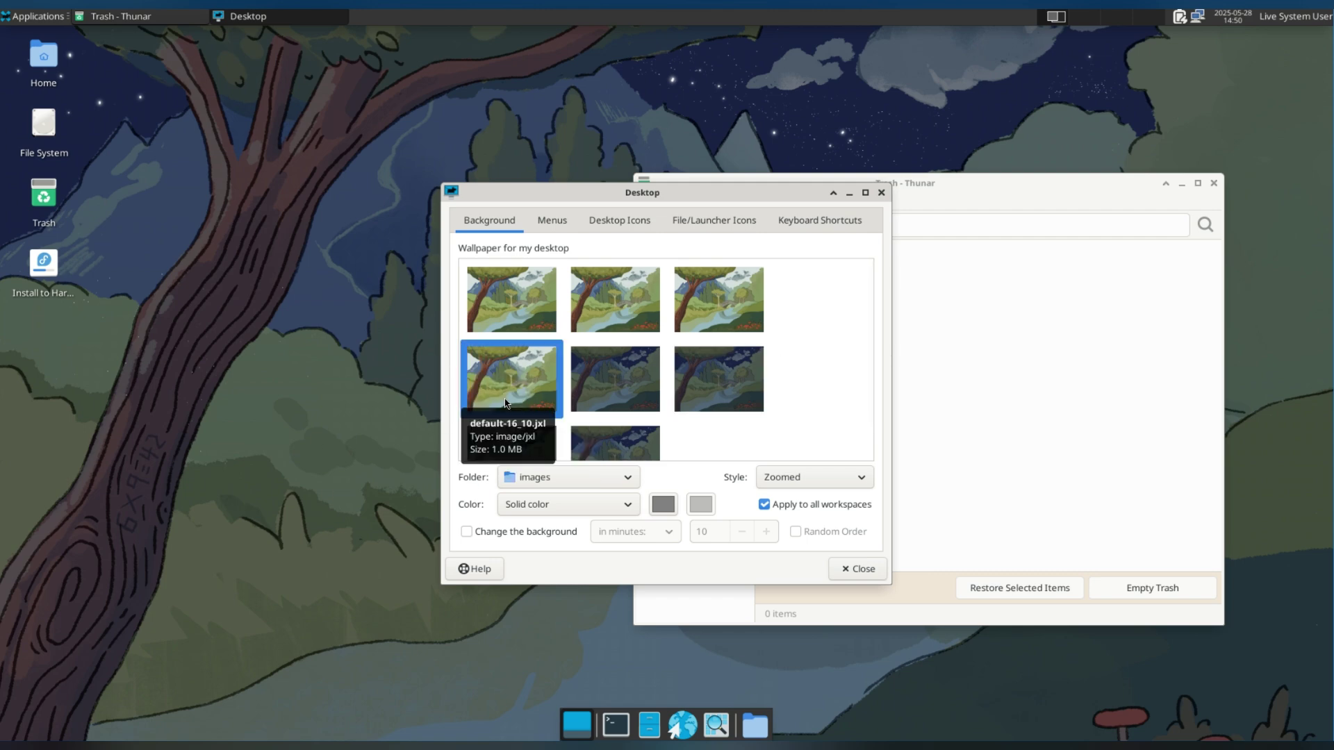
{"action": "left_click", "coordinate": [503, 320]}
Step: Increase desktop icon size from 48 to 58, review the other tabs, then close settings
{"action": "left_click", "coordinate": [553, 222]}
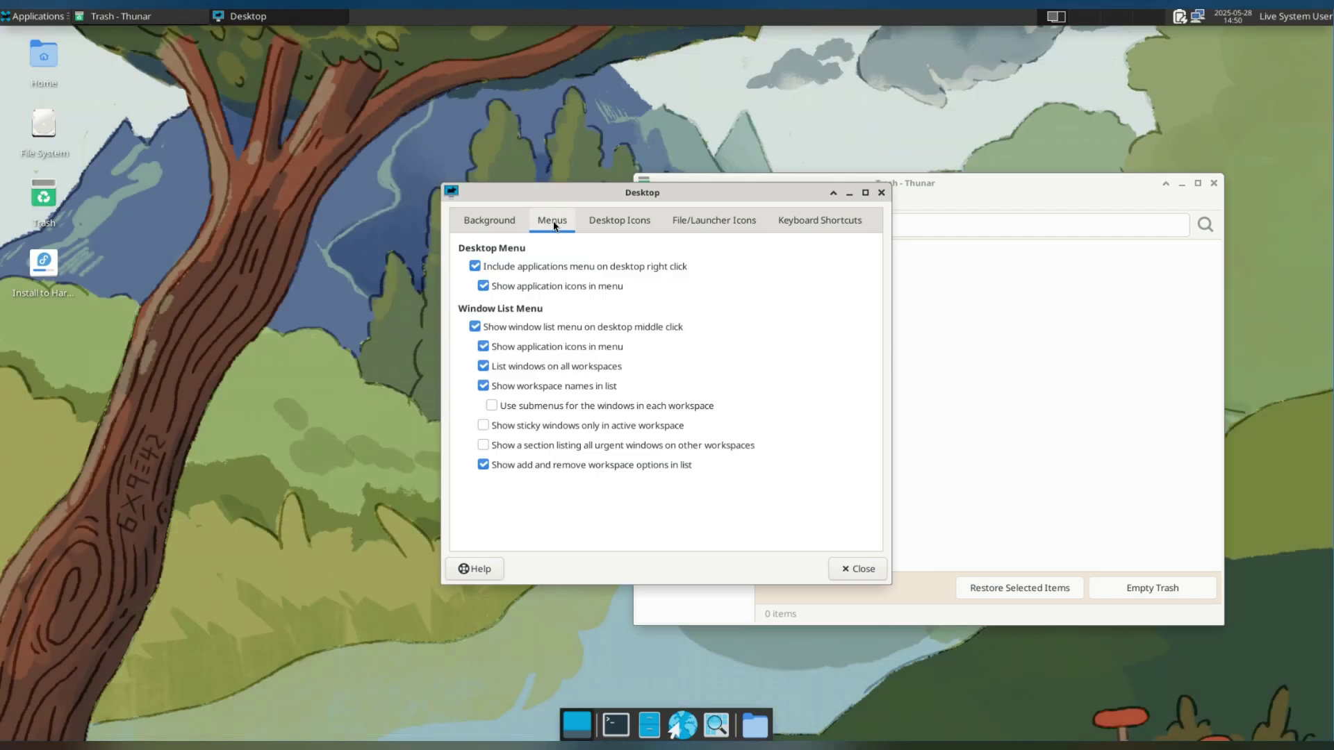
{"action": "left_click", "coordinate": [607, 222]}
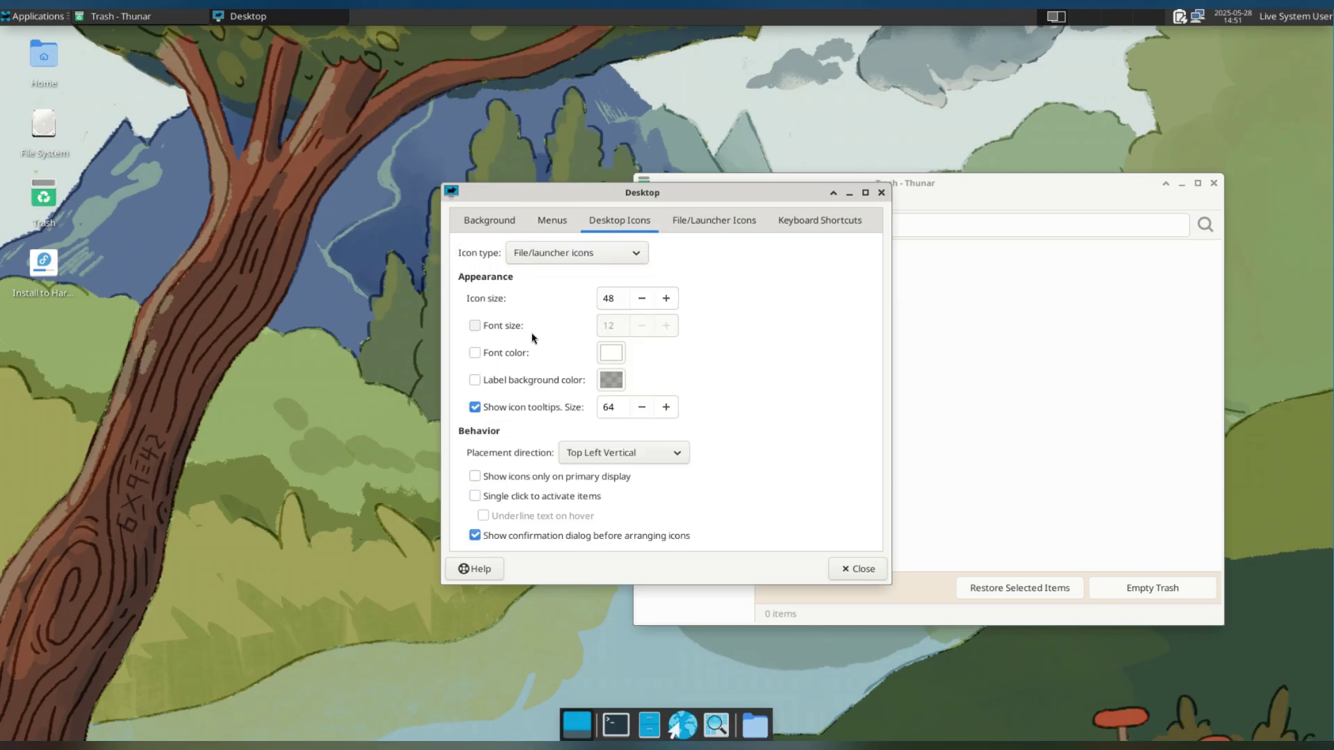
{"action": "left_click", "coordinate": [666, 299]}
{"action": "left_click", "coordinate": [714, 220]}
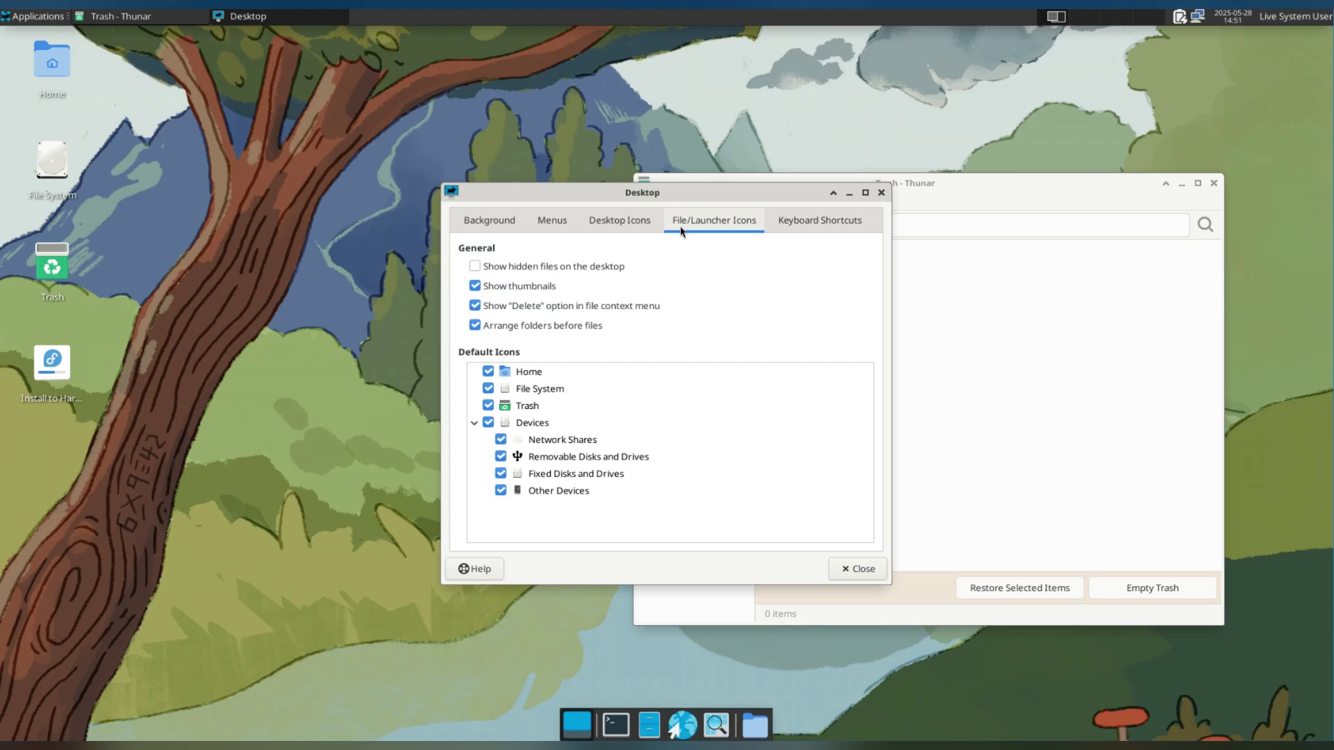
{"action": "left_click", "coordinate": [488, 389]}
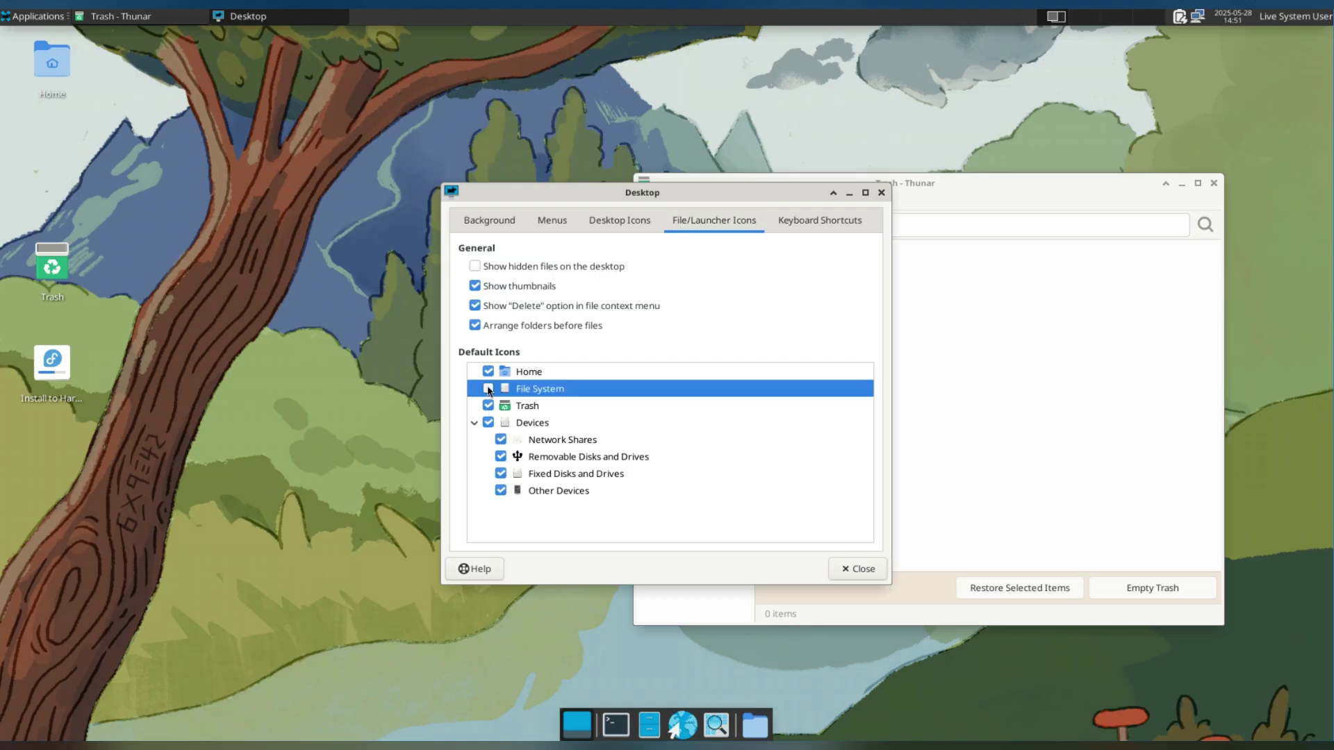
{"action": "left_click", "coordinate": [488, 389]}
{"action": "left_click", "coordinate": [829, 221]}
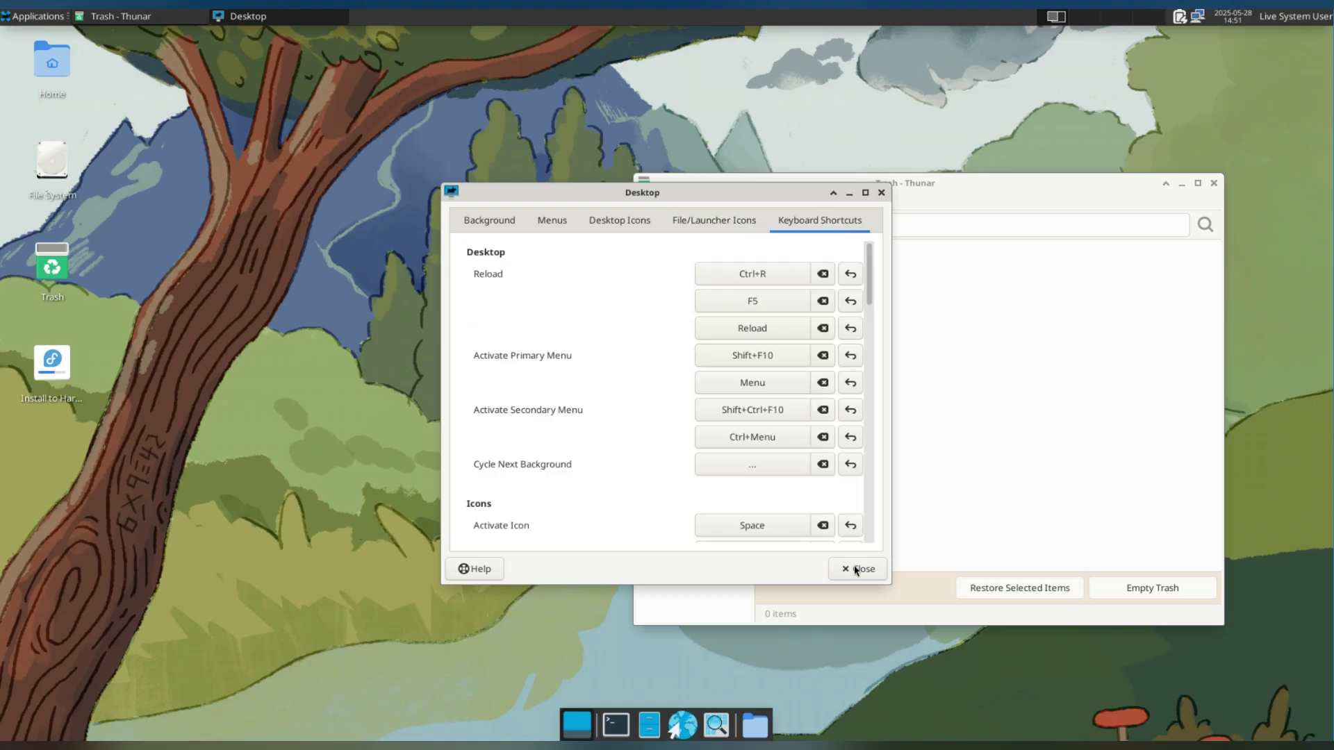
{"action": "left_click", "coordinate": [856, 572]}
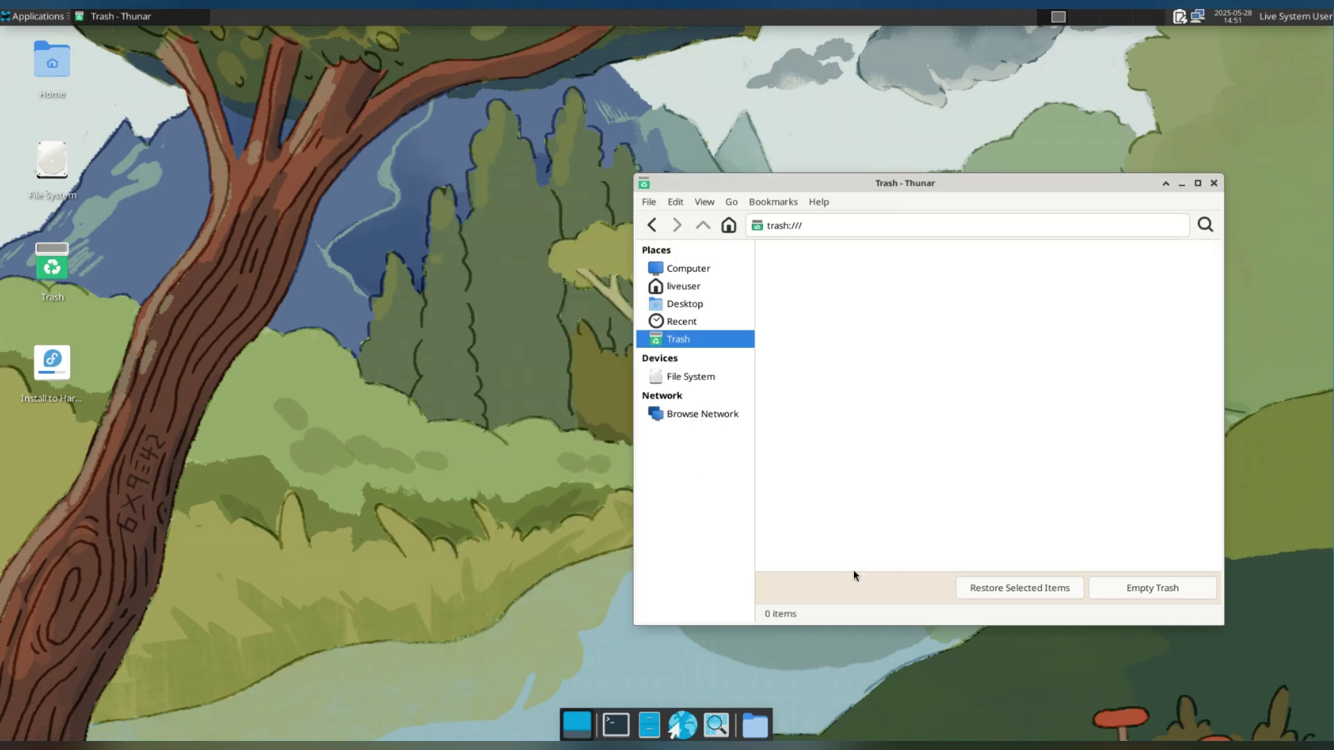
Step: Open the Applications menu and browse the category submenus up to Settings
{"action": "left_click", "coordinate": [55, 18]}
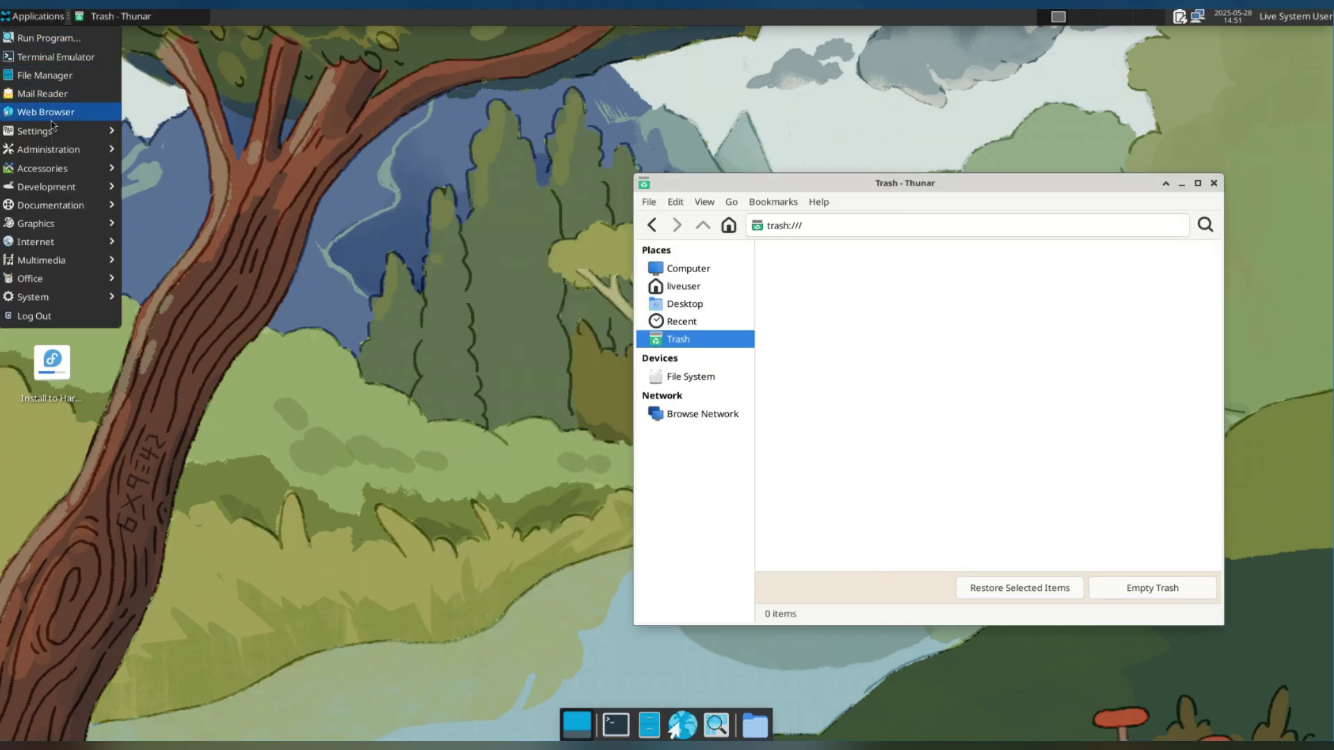
{"action": "mouse_move", "coordinate": [57, 307]}
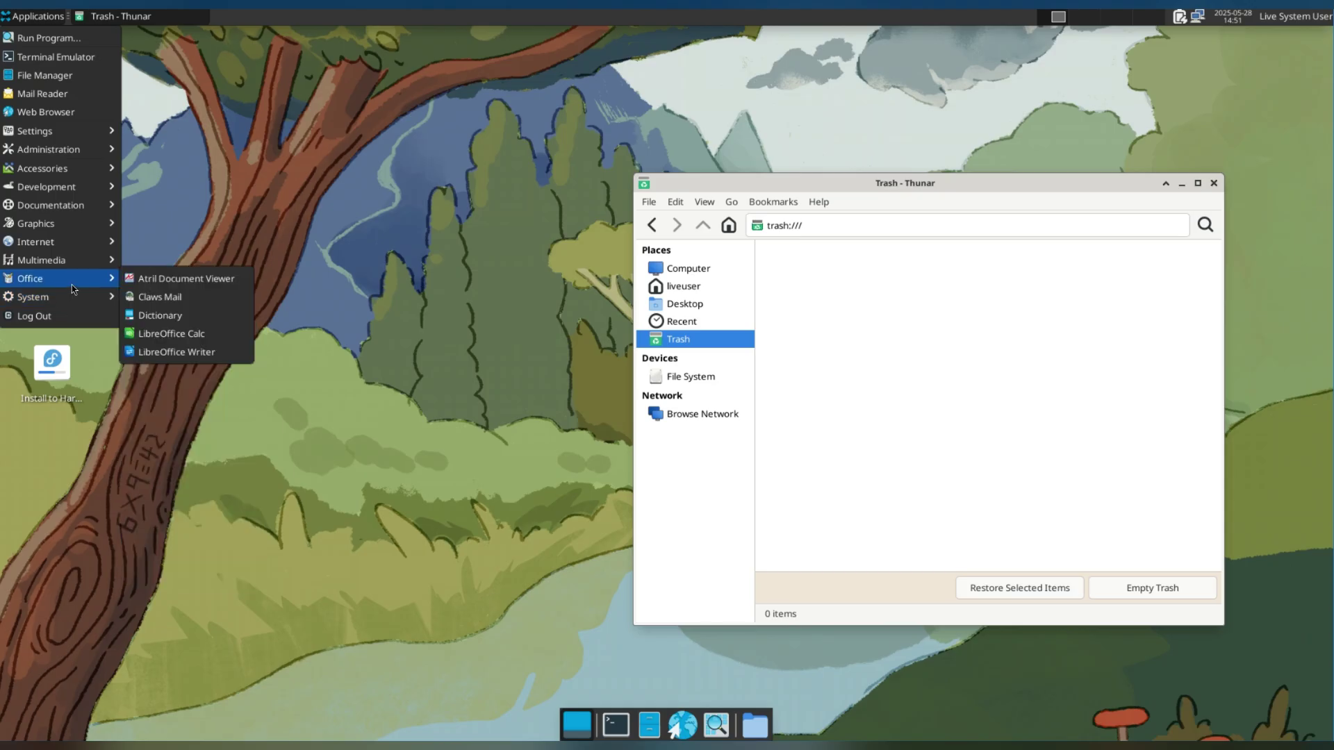
{"action": "mouse_move", "coordinate": [91, 266]}
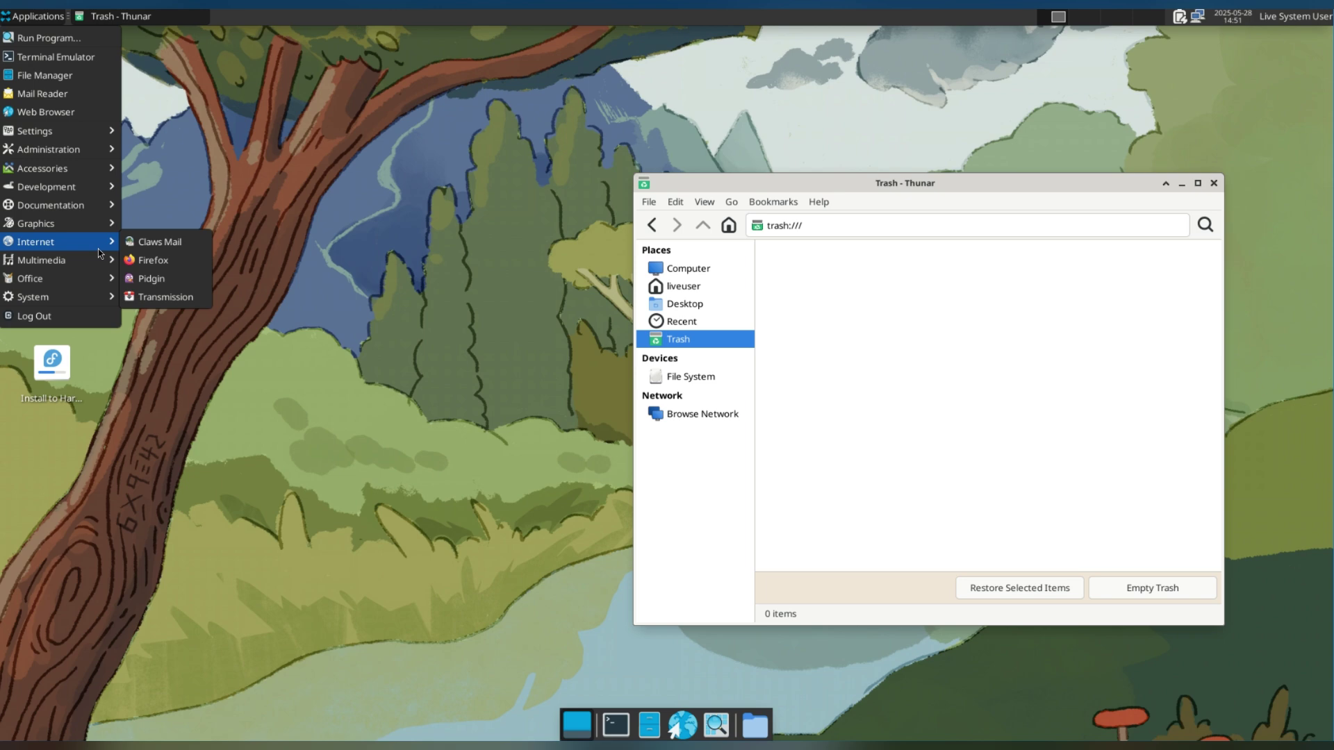
{"action": "mouse_move", "coordinate": [105, 230]}
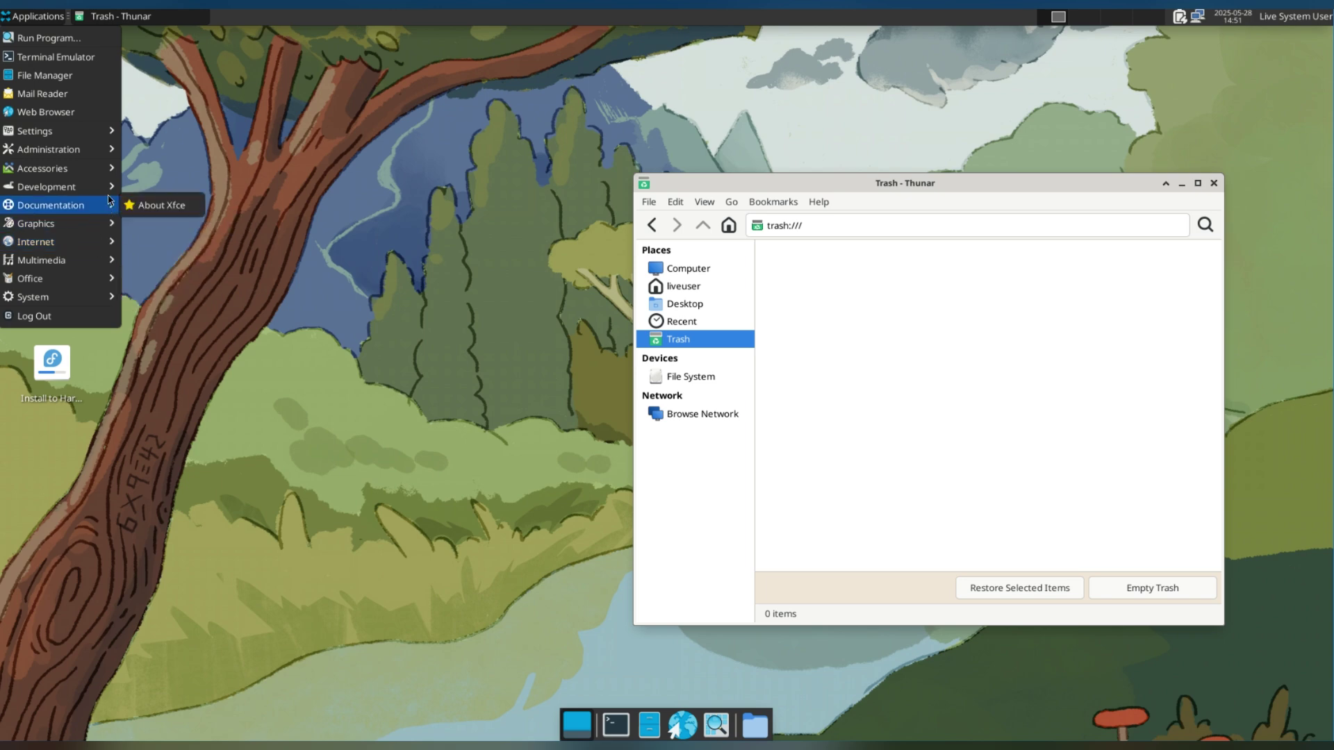
{"action": "mouse_move", "coordinate": [112, 177]}
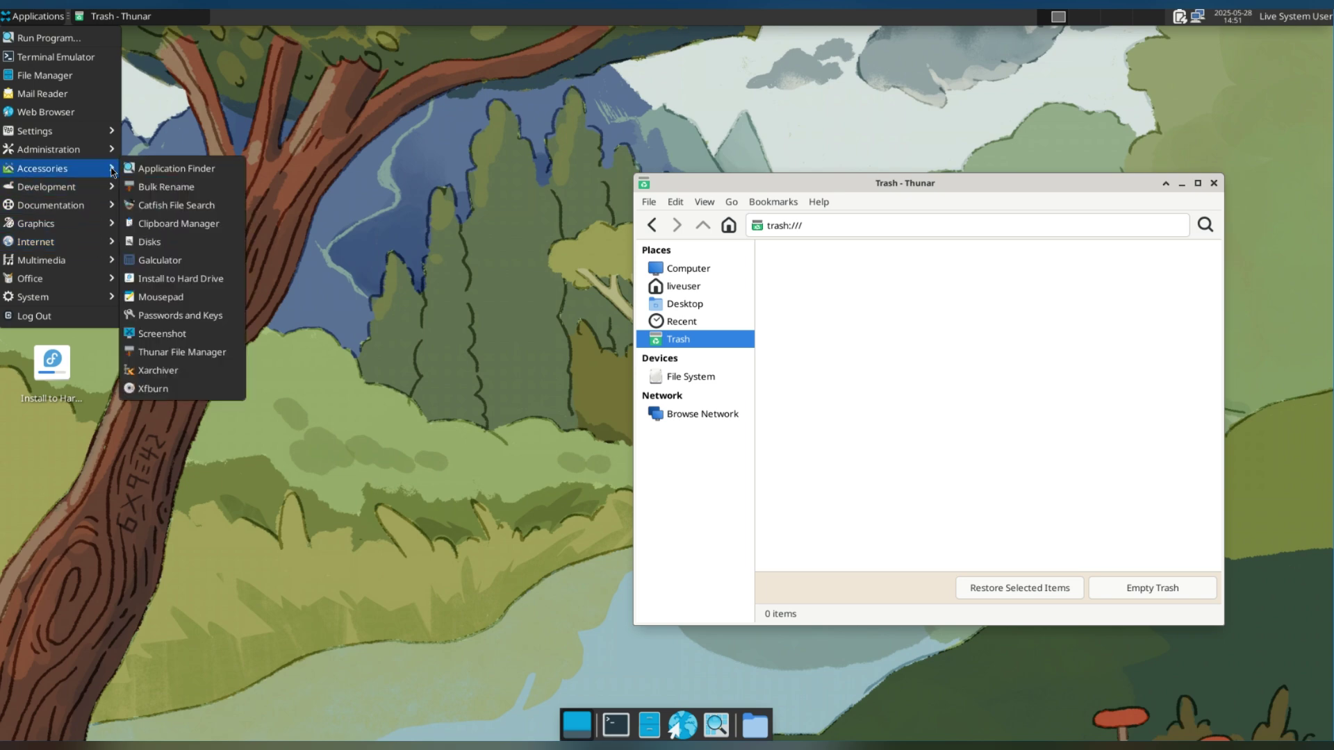
{"action": "mouse_move", "coordinate": [109, 137]}
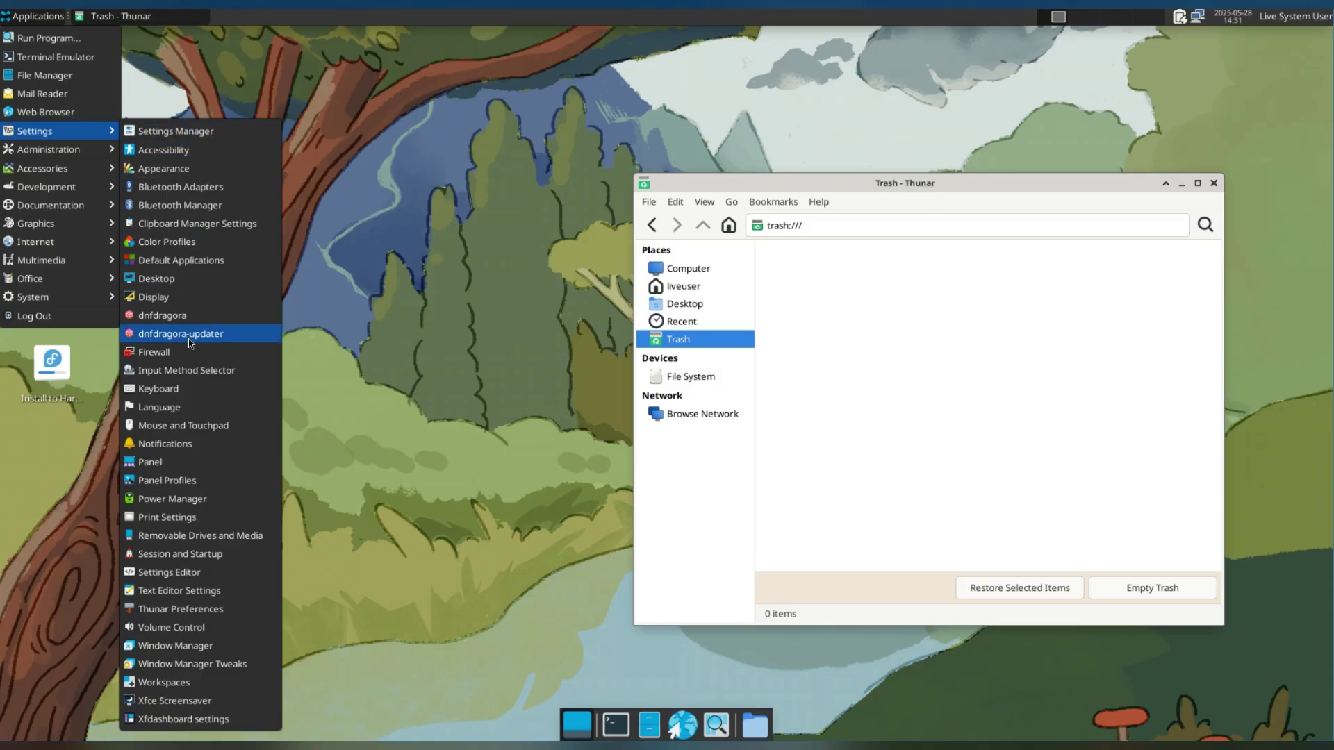
Step: Open Appearance and try Adwaita-dark, High Contrast, Greybird-dark, Xfce-4.6 and Xfce-basic styles
{"action": "left_click", "coordinate": [189, 169]}
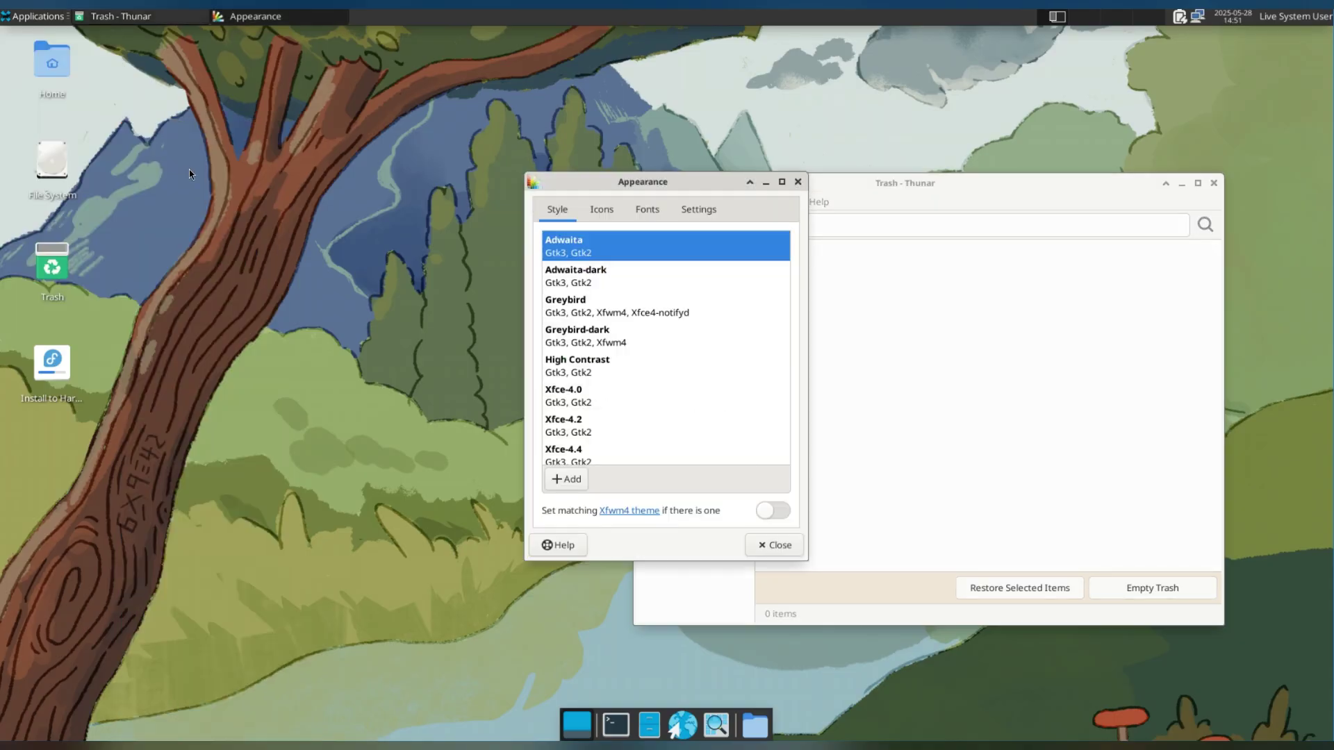
{"action": "left_click", "coordinate": [590, 283]}
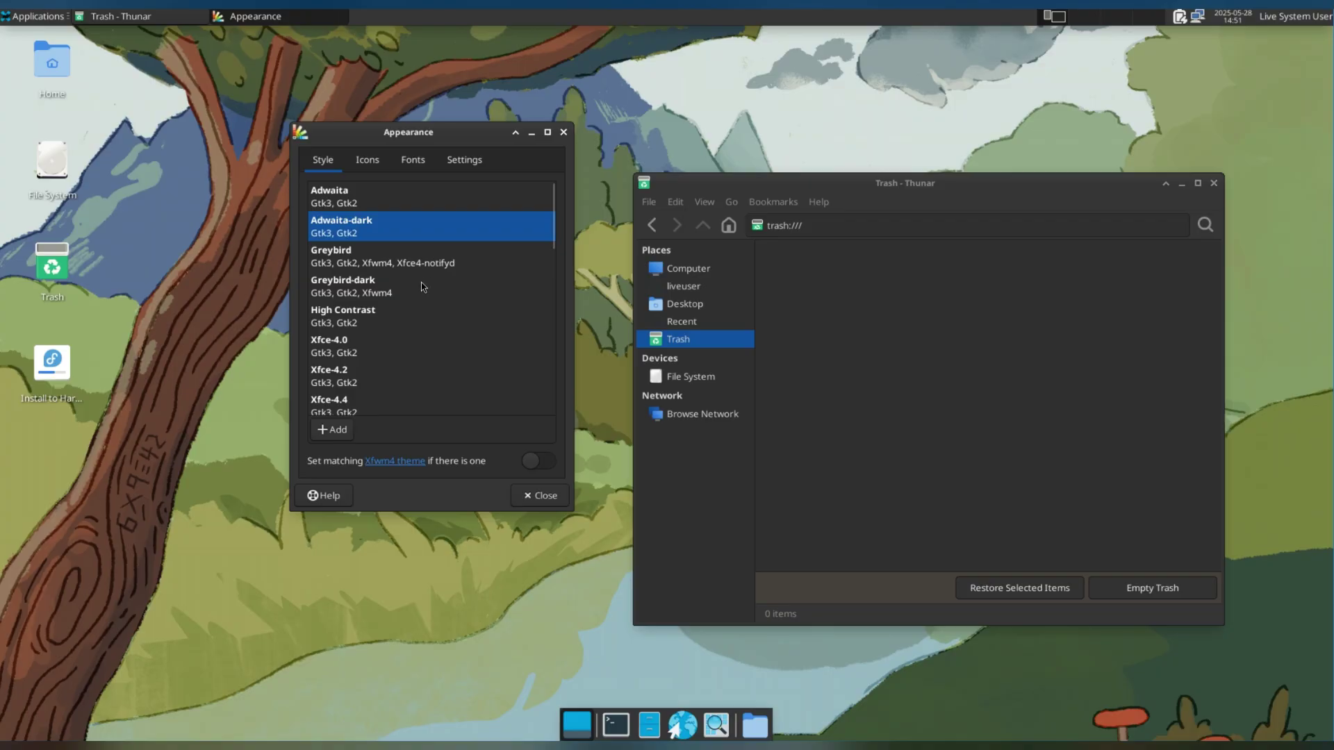
{"action": "left_click", "coordinate": [403, 309]}
{"action": "left_click", "coordinate": [410, 281]}
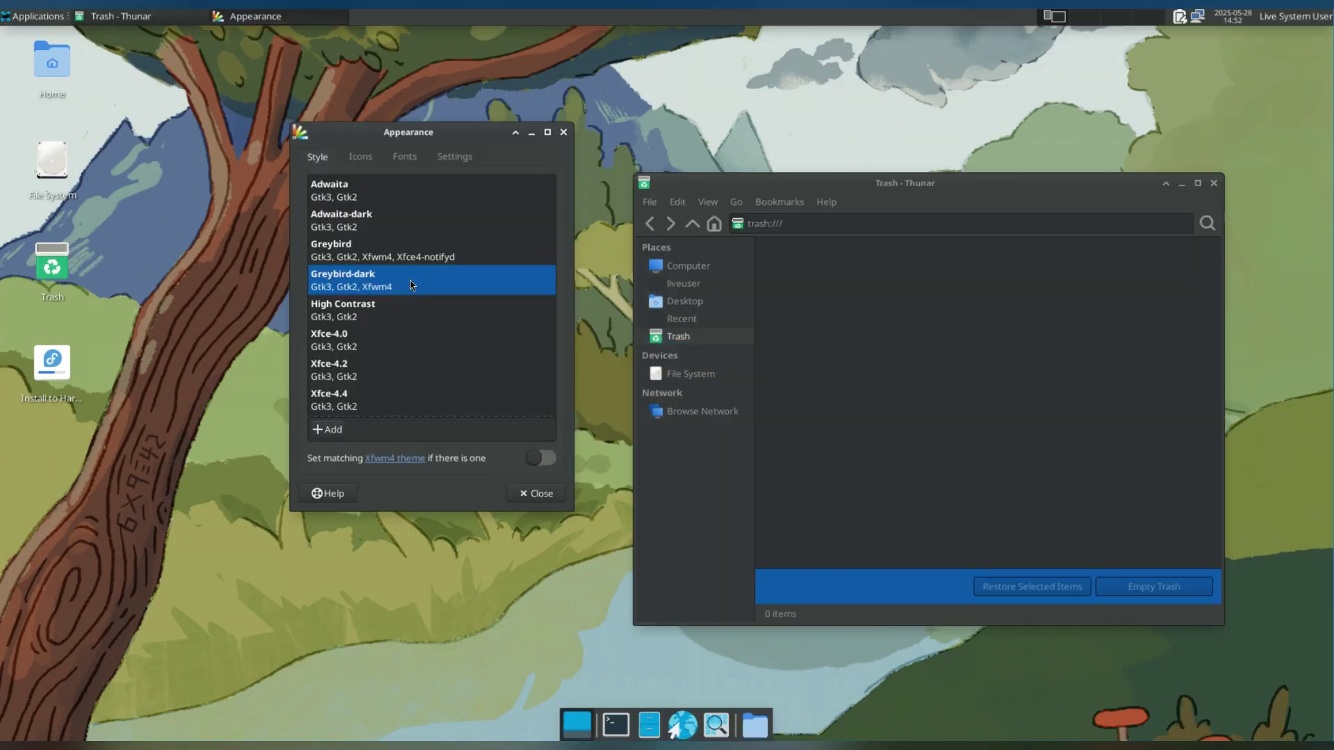
{"action": "scroll", "coordinate": [457, 348], "scroll_direction": "down", "scroll_amount": 2}
{"action": "left_click", "coordinate": [391, 357]}
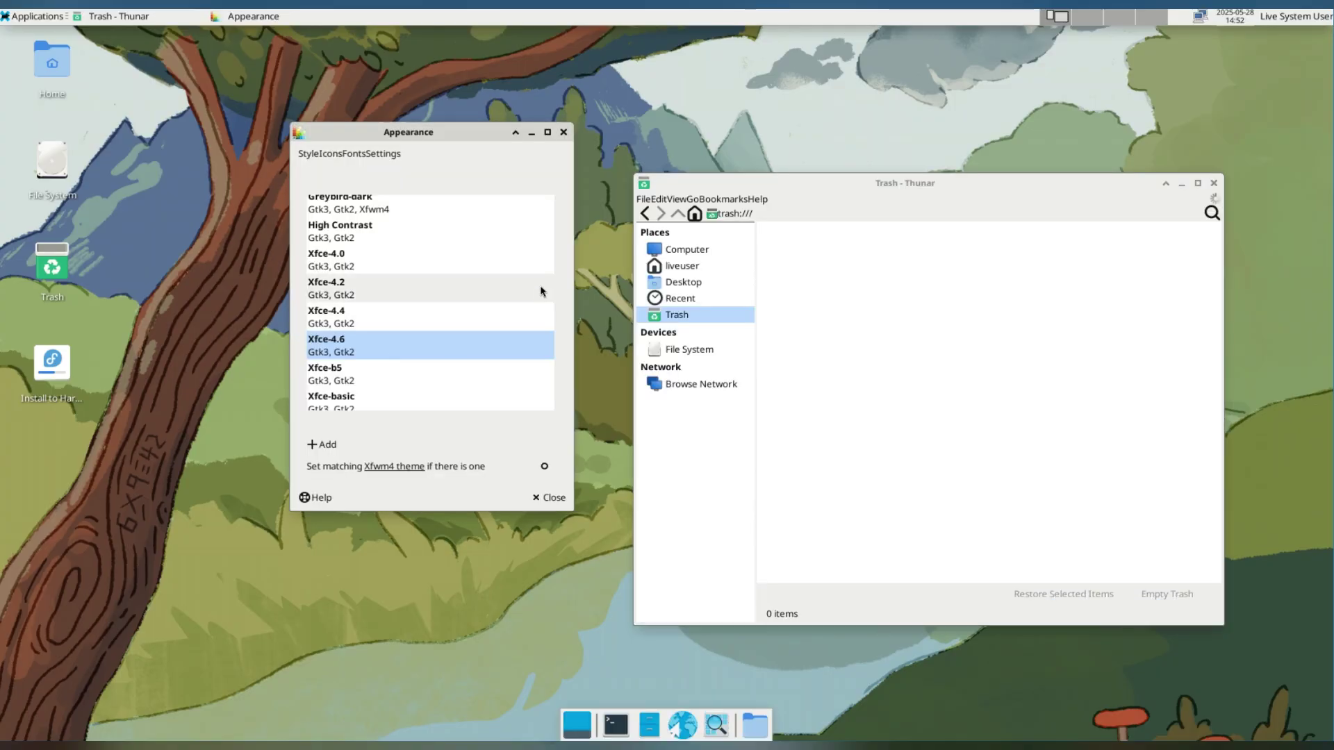
{"action": "scroll", "coordinate": [485, 357], "scroll_direction": "down", "scroll_amount": 2}
{"action": "left_click", "coordinate": [357, 324]}
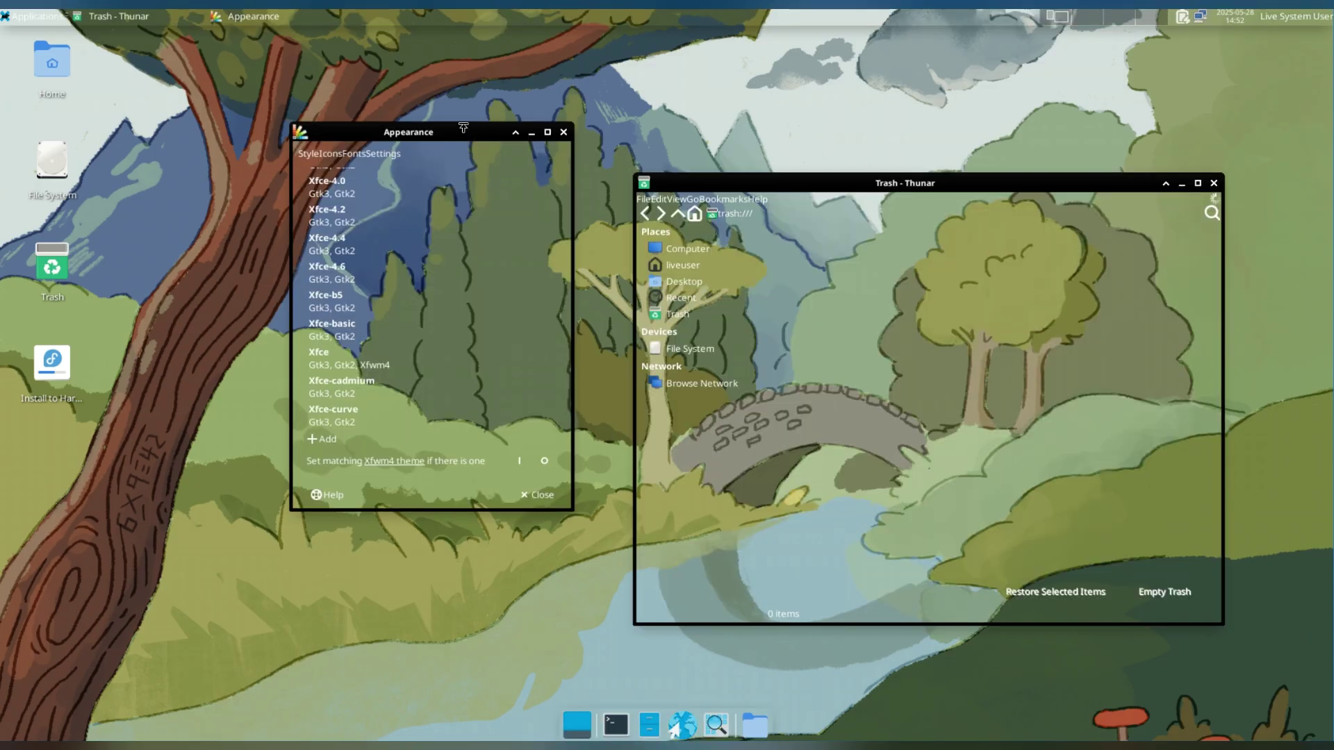
Step: Try the Xfce-cadmium, Xfce-light, Xfce-redmondxp, Xfce-smooth and Xfce-winter styles
{"action": "left_click_drag", "start_coordinate": [462, 131], "coordinate": [457, 164]}
{"action": "left_click", "coordinate": [366, 416]}
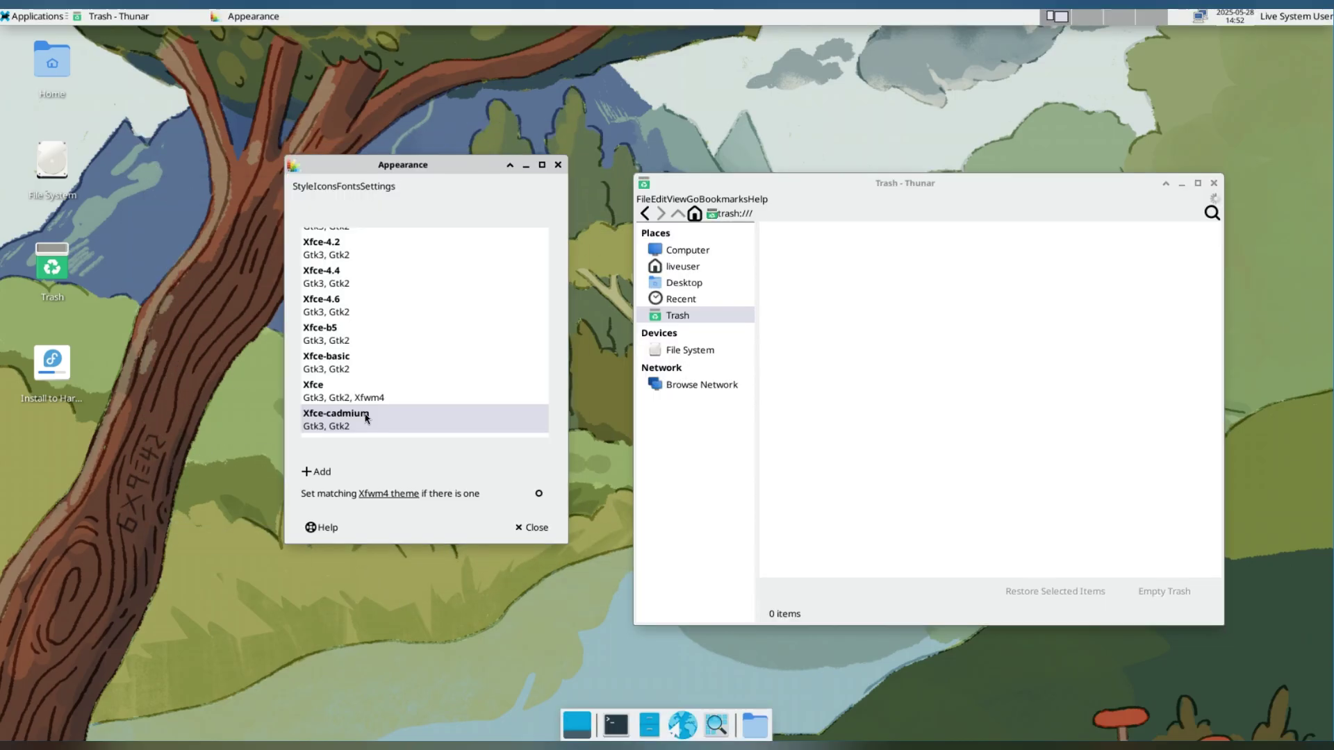
{"action": "scroll", "coordinate": [377, 399], "scroll_direction": "down", "scroll_amount": 5}
{"action": "scroll", "coordinate": [380, 403], "scroll_direction": "down", "scroll_amount": 1}
{"action": "left_click", "coordinate": [381, 397]}
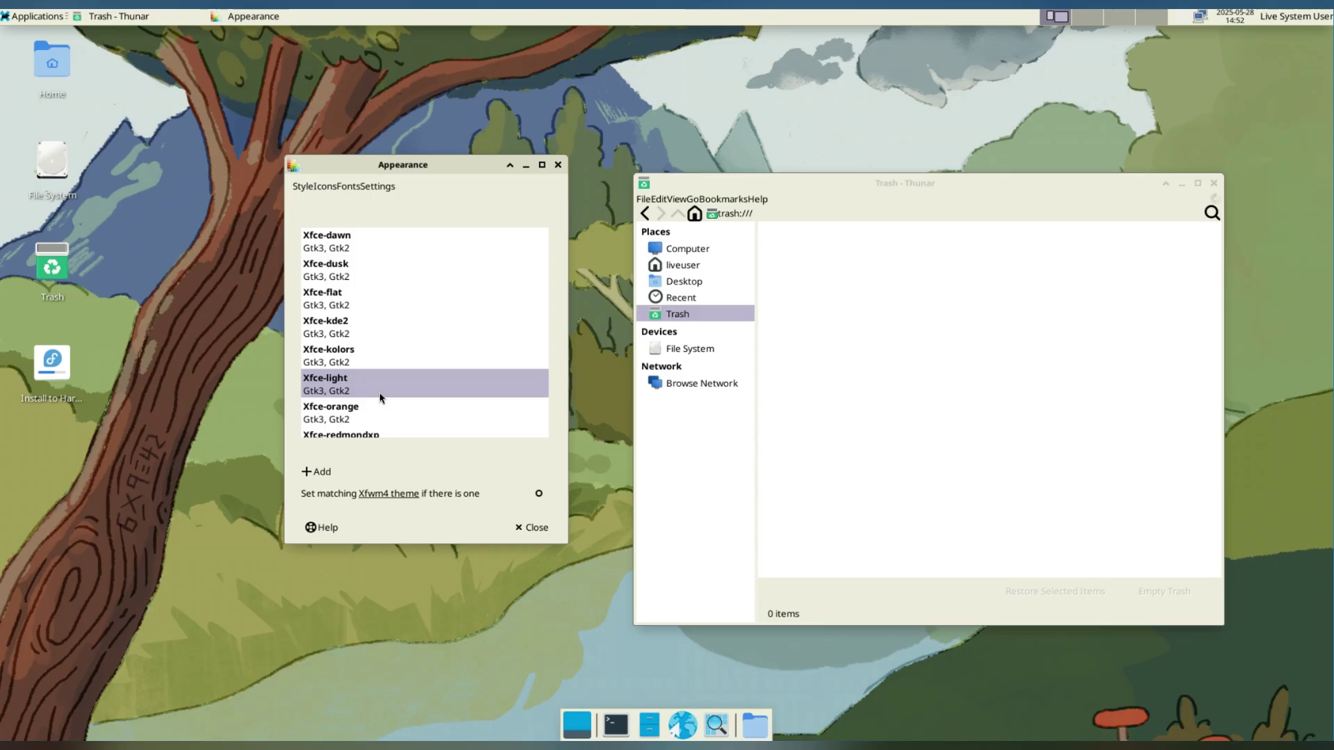
{"action": "left_click", "coordinate": [381, 436]}
{"action": "scroll", "coordinate": [411, 389], "scroll_direction": "down", "scroll_amount": 3}
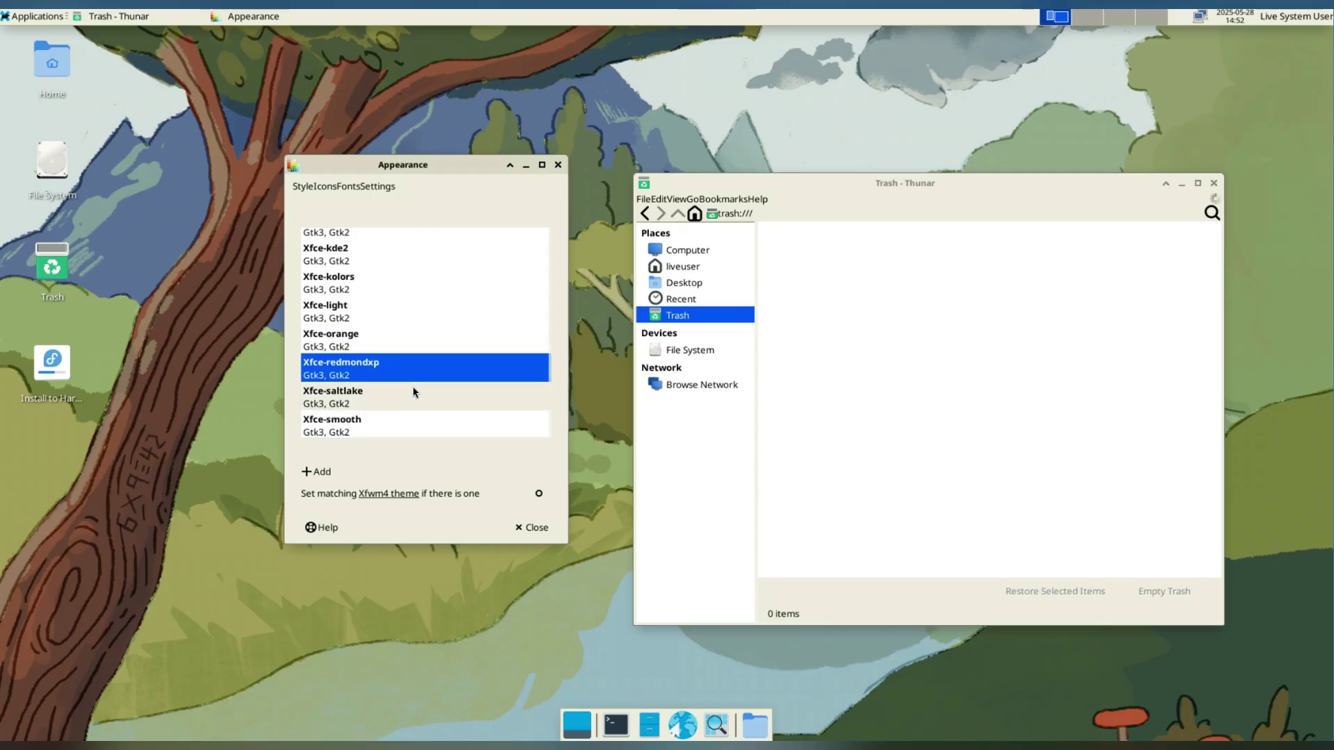
{"action": "left_click", "coordinate": [411, 403]}
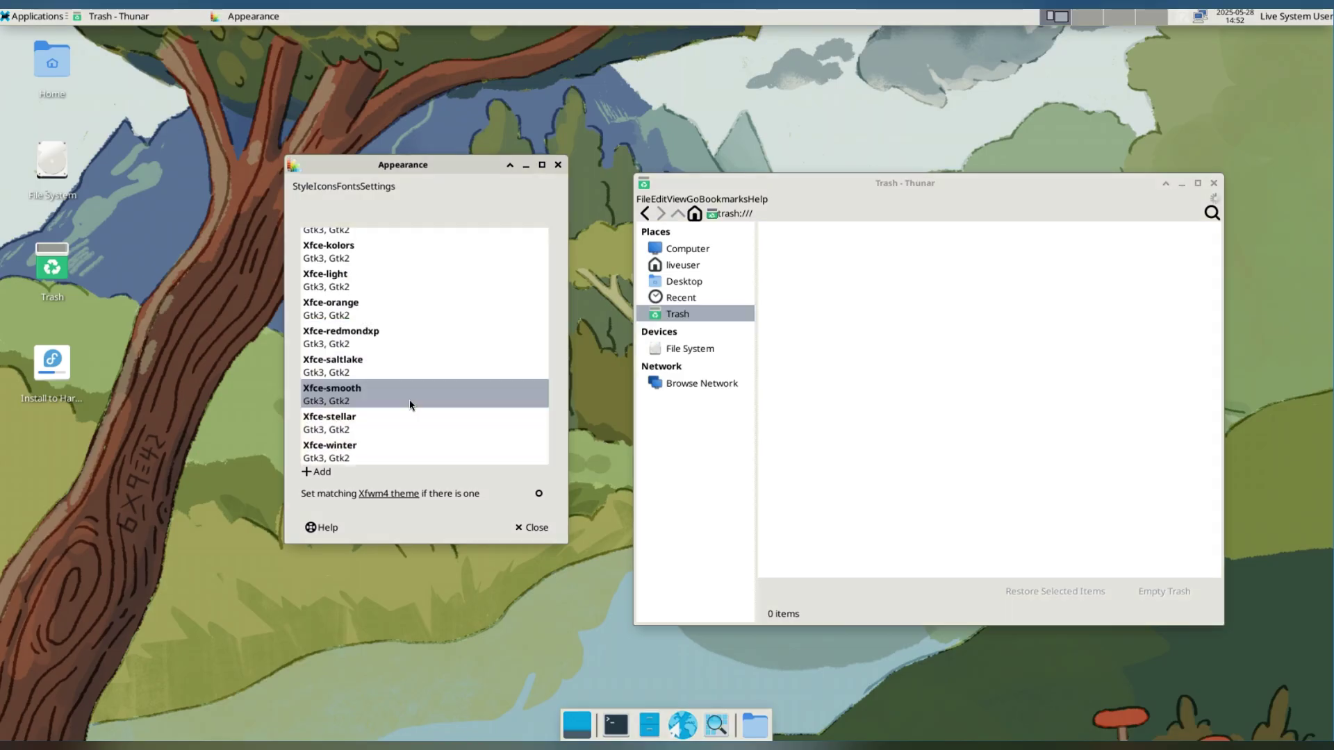
{"action": "left_click", "coordinate": [359, 450]}
{"action": "scroll", "coordinate": [391, 416], "scroll_direction": "up", "scroll_amount": 3}
{"action": "scroll", "coordinate": [391, 418], "scroll_direction": "up", "scroll_amount": 6}
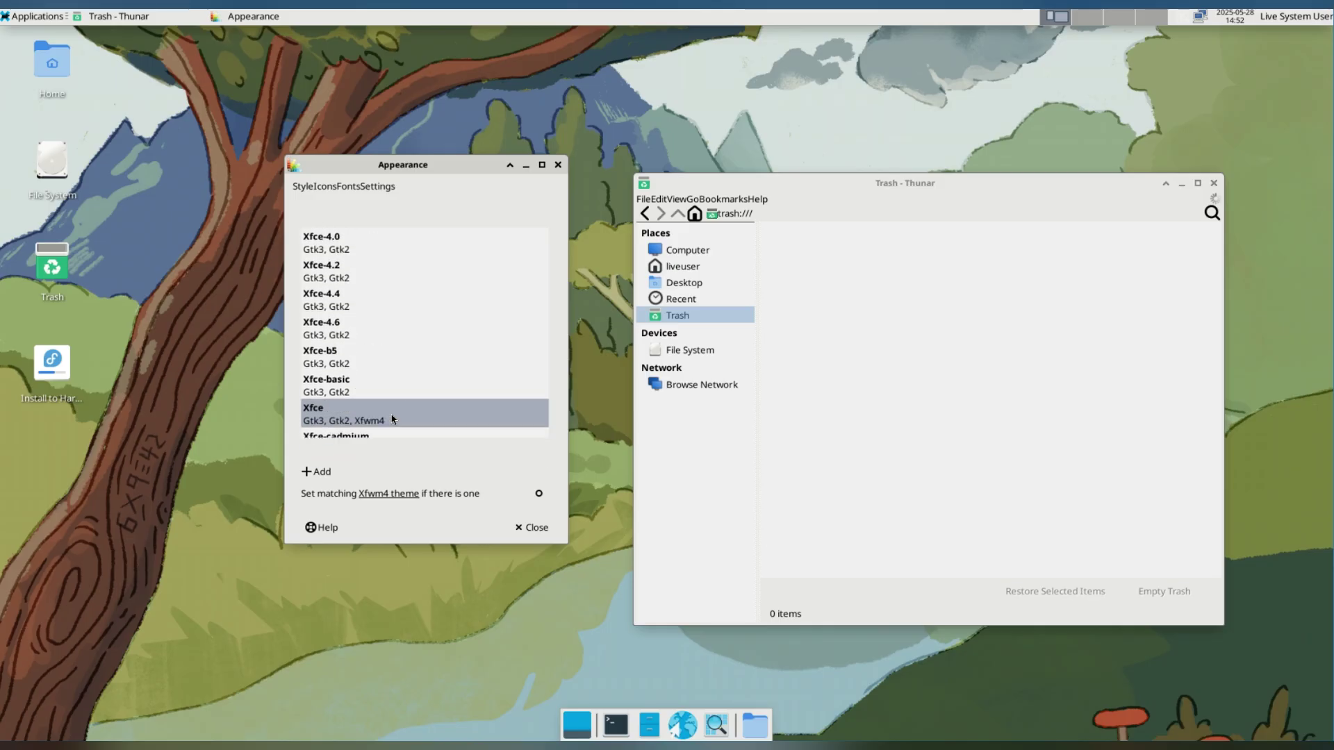
Step: Settle on Greybird-dark with the matching Xfwm4 theme and close Appearance
{"action": "left_click", "coordinate": [349, 305]}
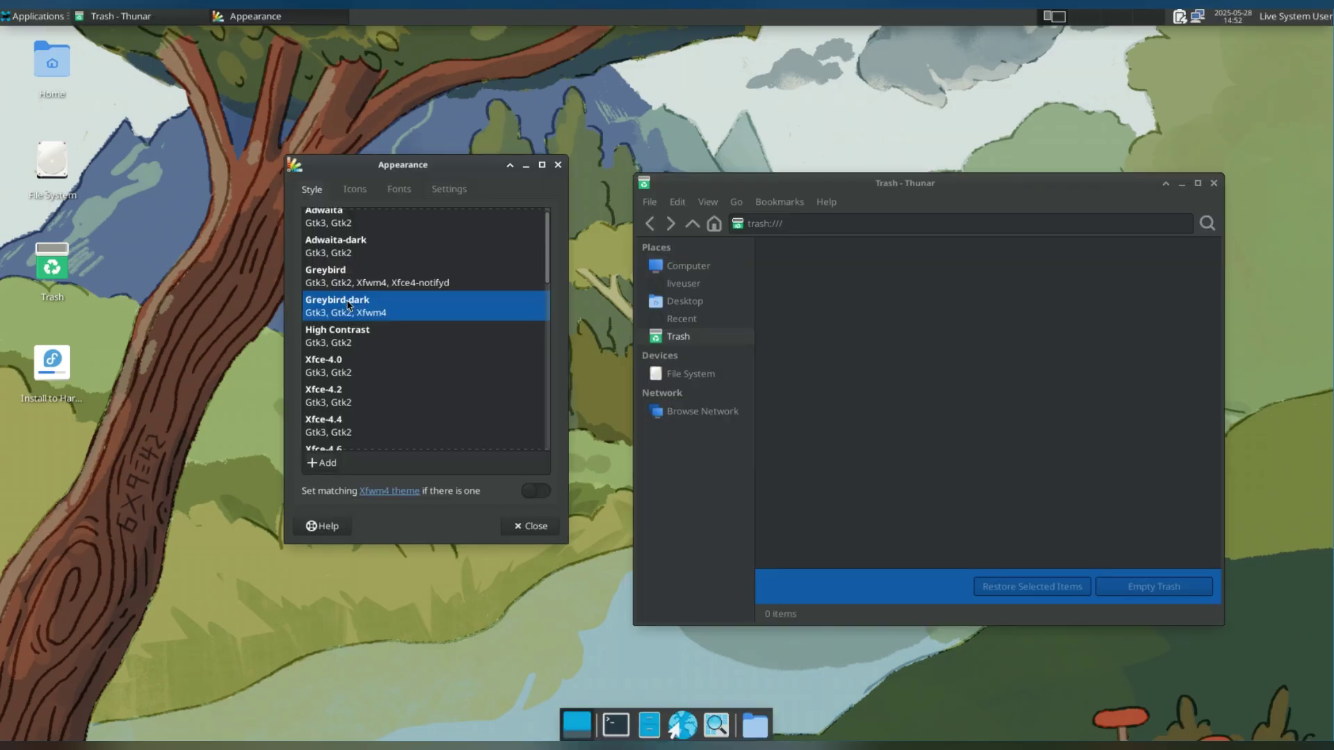
{"action": "left_click", "coordinate": [536, 492]}
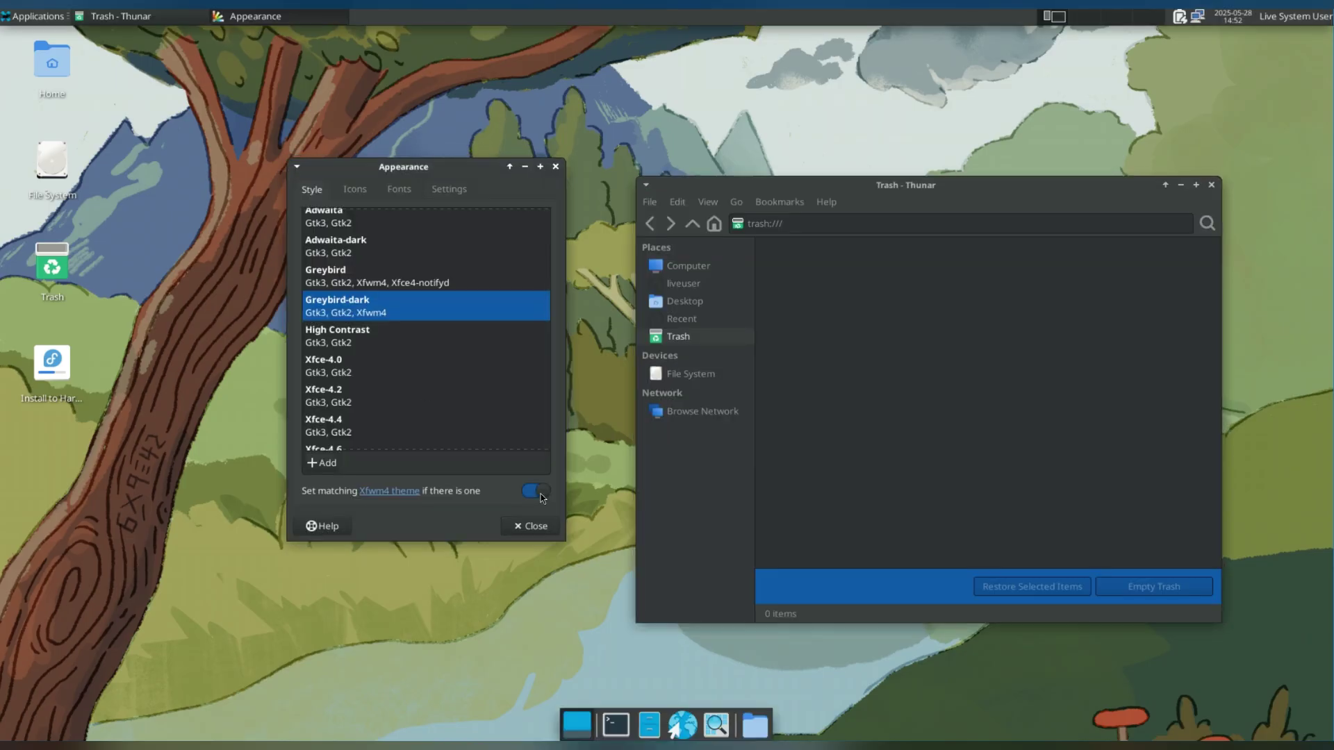
{"action": "left_click", "coordinate": [542, 530]}
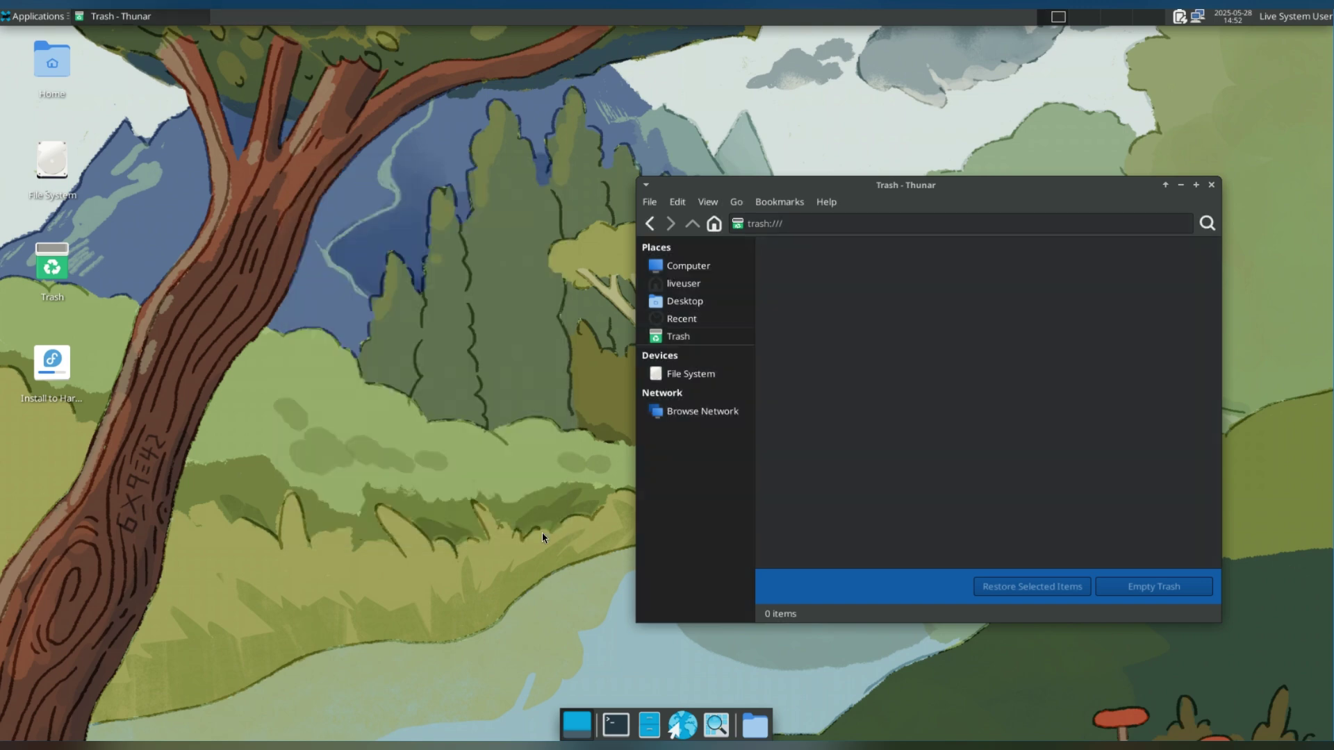
Step: Open the Display settings from the Applications > Settings menu, then close them
{"action": "left_click", "coordinate": [35, 16]}
{"action": "mouse_move", "coordinate": [94, 136]}
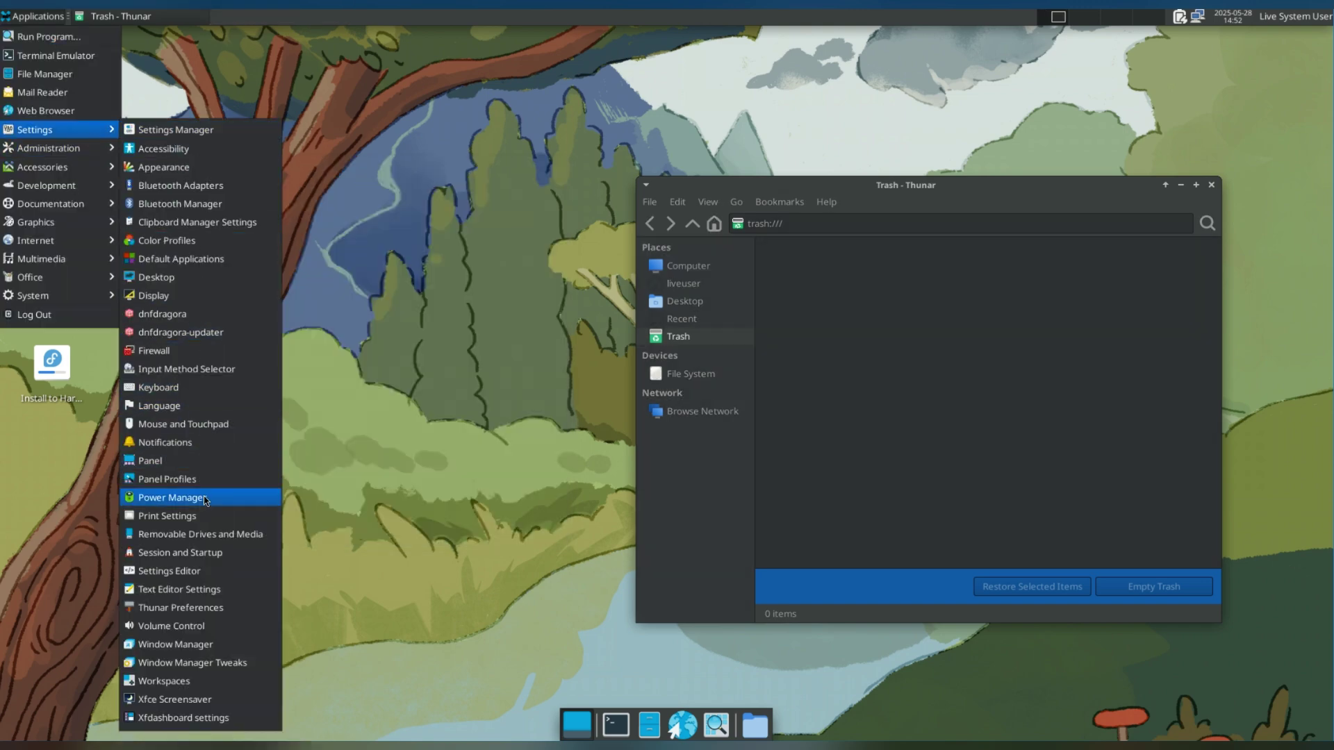
{"action": "left_click", "coordinate": [217, 298]}
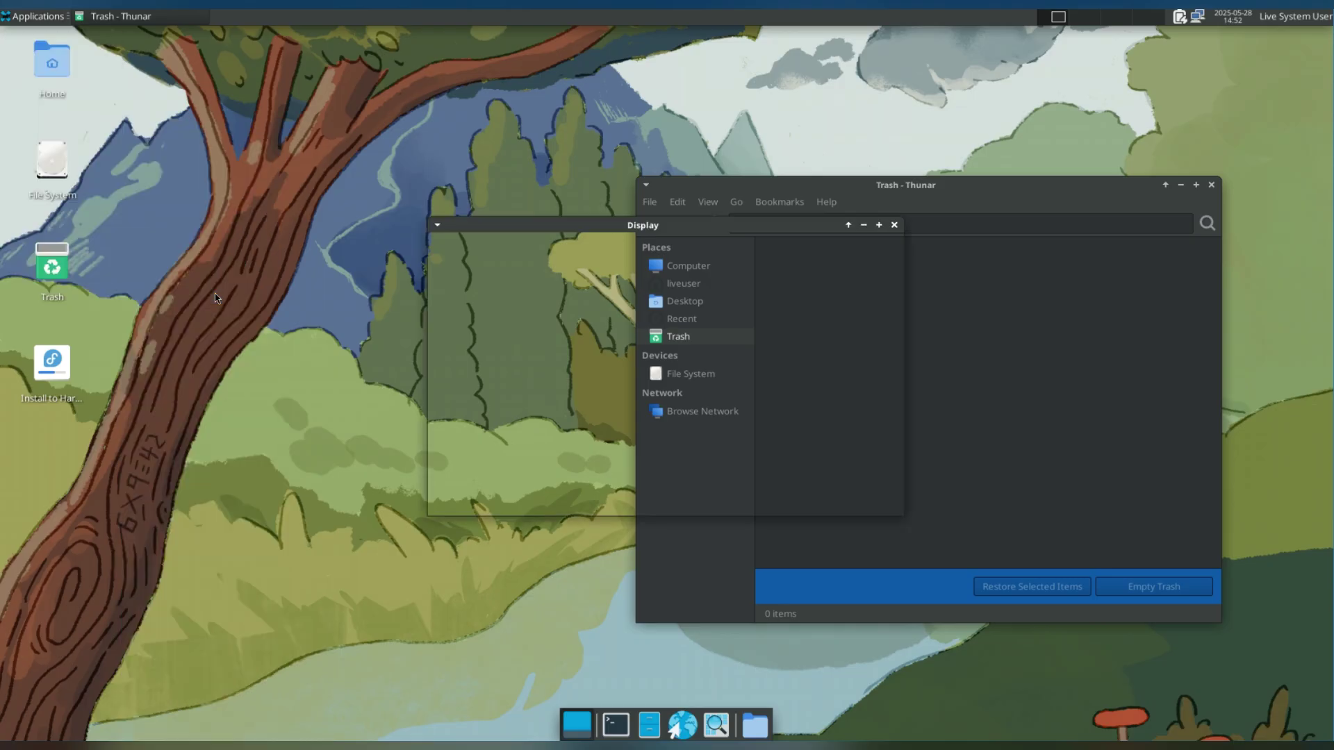
{"action": "left_click", "coordinate": [894, 225]}
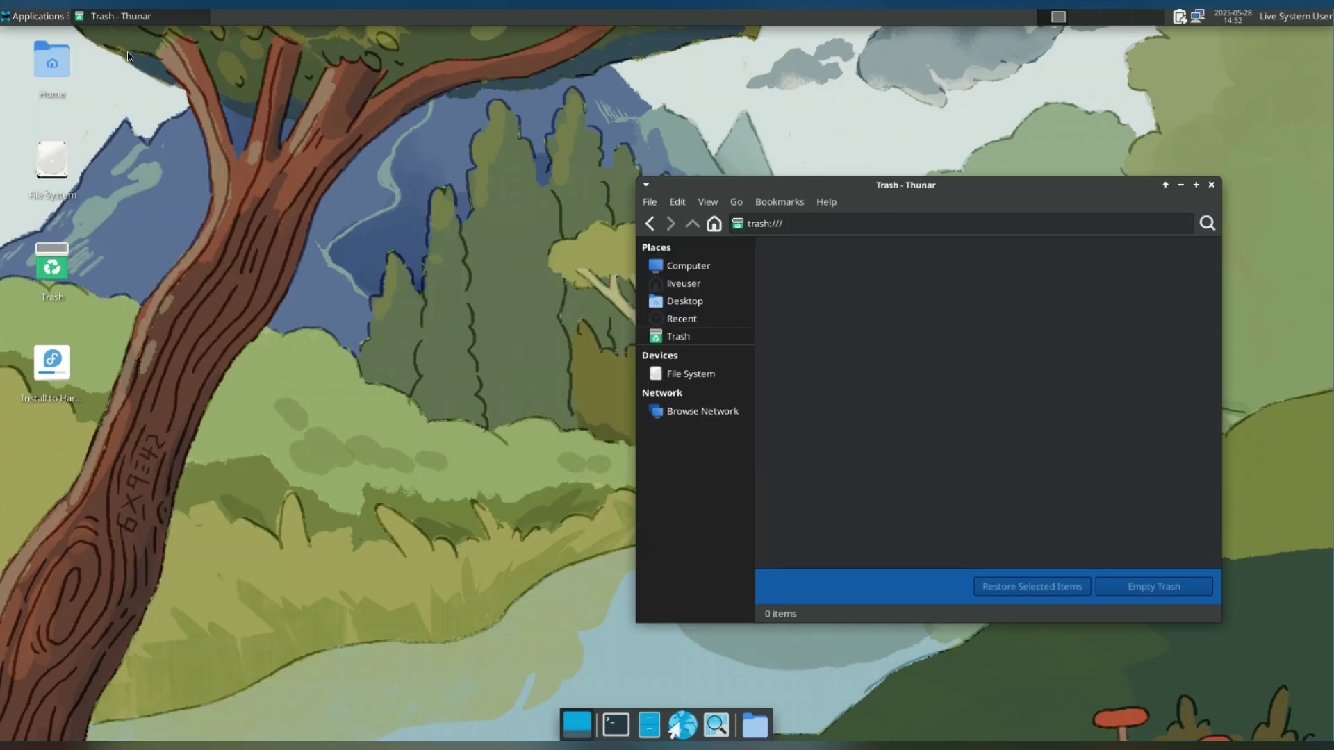
Step: Open the Settings Manager and scroll through its Personal, Hardware, System and Other categories
{"action": "left_click", "coordinate": [38, 16]}
{"action": "mouse_move", "coordinate": [76, 137]}
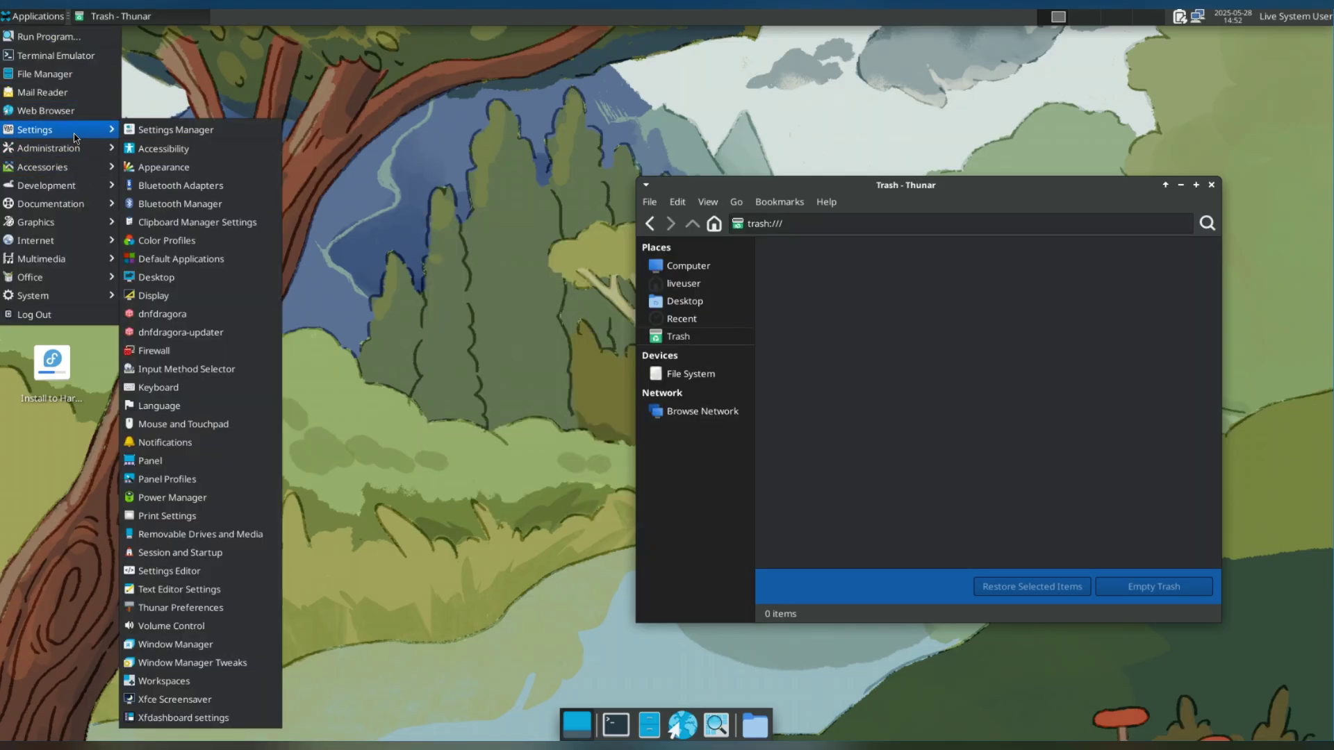
{"action": "left_click", "coordinate": [201, 132]}
{"action": "scroll", "coordinate": [840, 384], "scroll_direction": "down", "scroll_amount": 5}
{"action": "scroll", "coordinate": [840, 383], "scroll_direction": "down", "scroll_amount": 3}
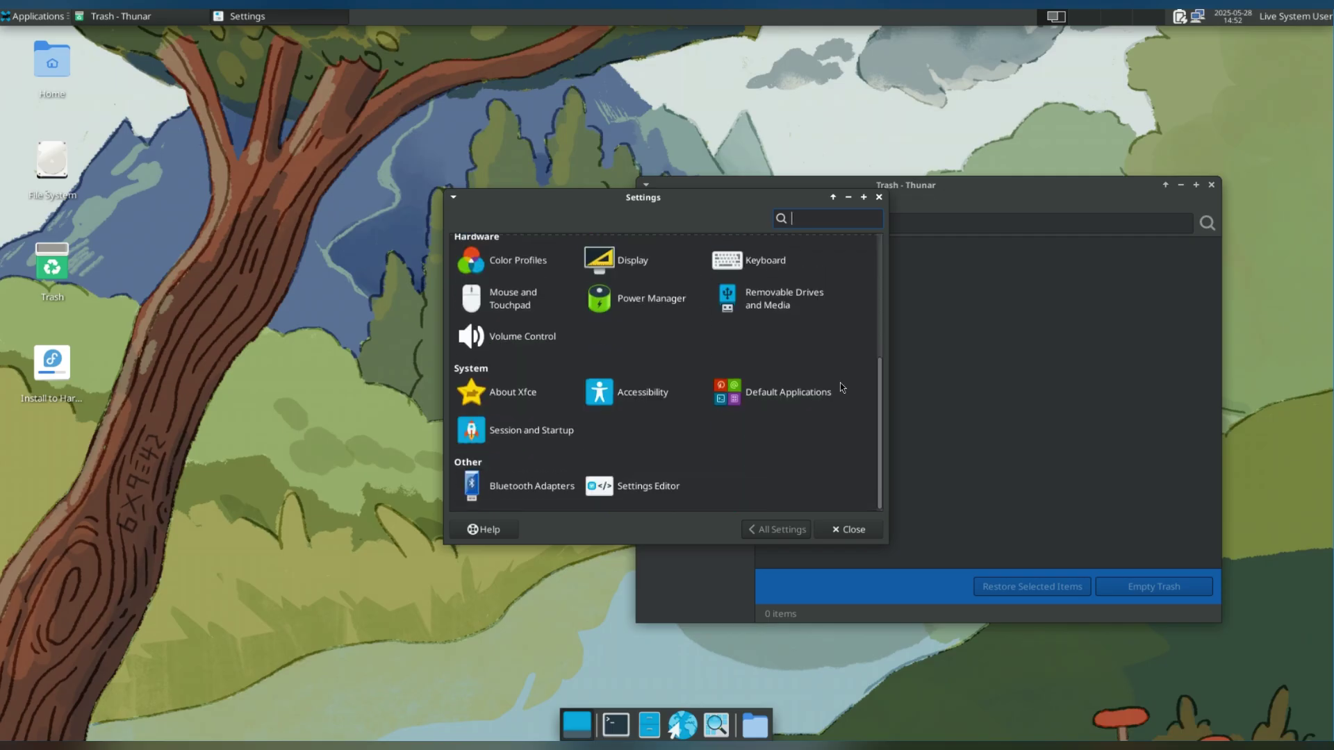
{"action": "scroll", "coordinate": [840, 383], "scroll_direction": "up", "scroll_amount": 10}
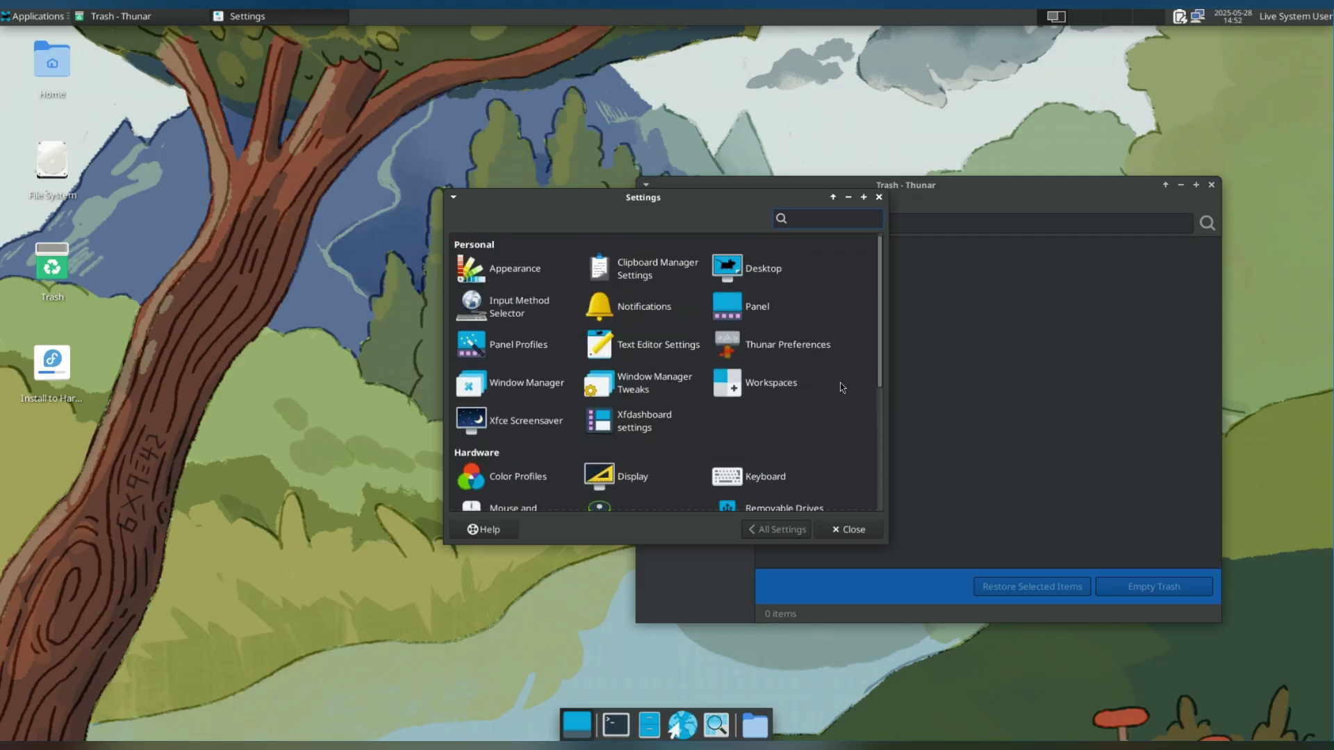
Step: Open Window Manager settings and try the Greybird-compact, Kde, Kleanux and Microcurve themes
{"action": "left_click", "coordinate": [539, 378]}
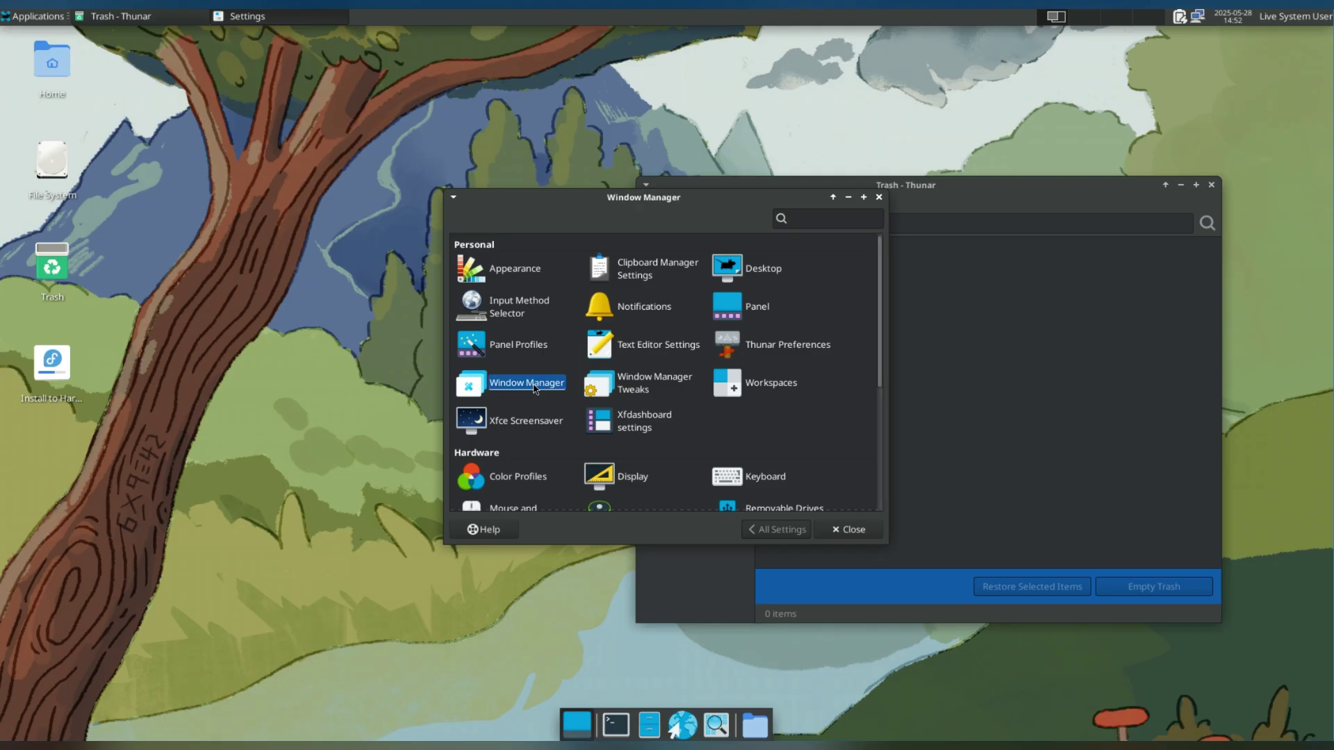
{"action": "left_click", "coordinate": [496, 288]}
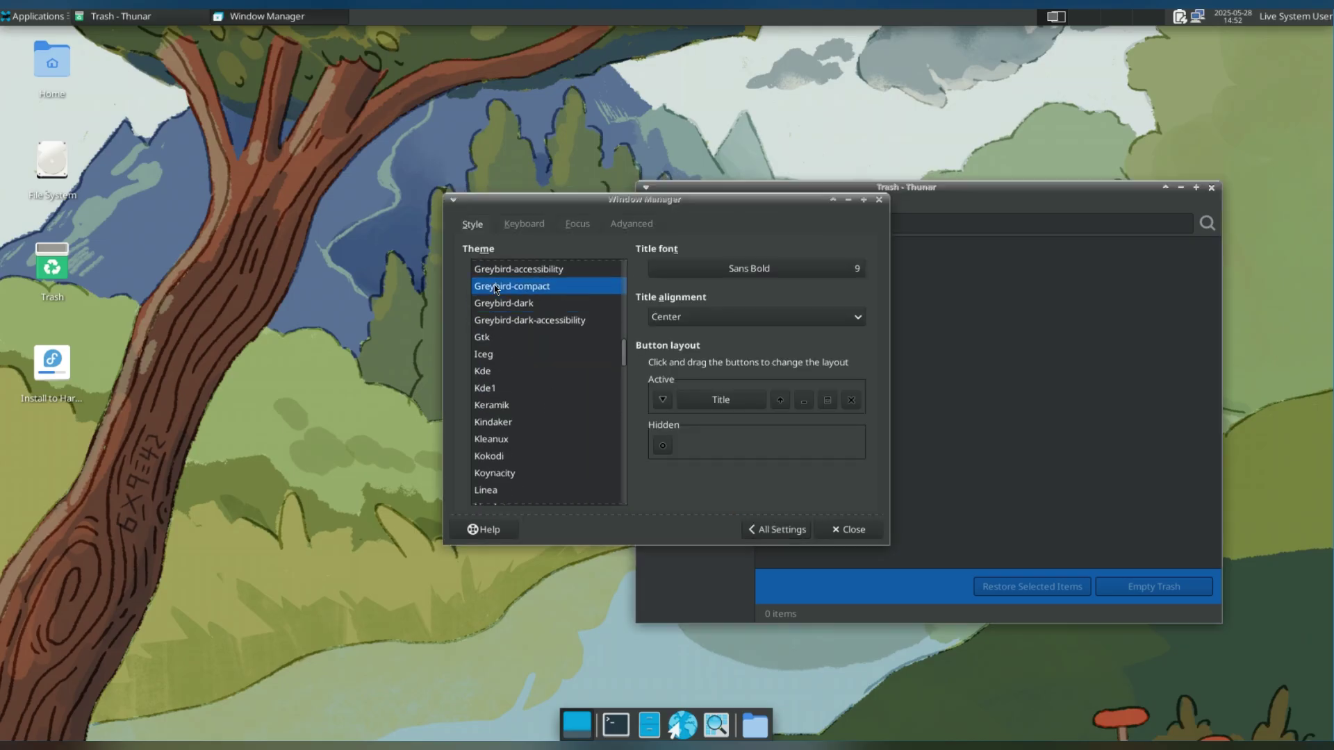
{"action": "left_click", "coordinate": [515, 372]}
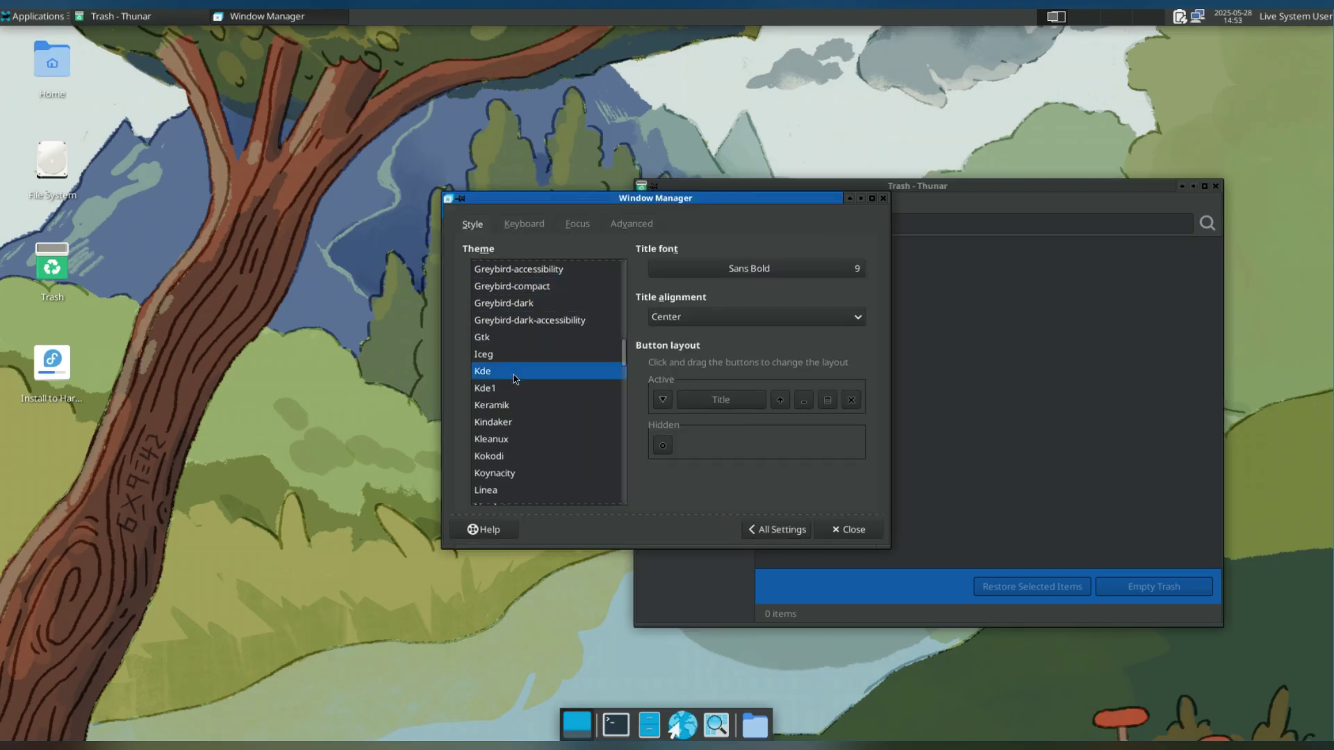
{"action": "left_click_drag", "start_coordinate": [526, 202], "coordinate": [345, 248]}
{"action": "left_click", "coordinate": [319, 489]}
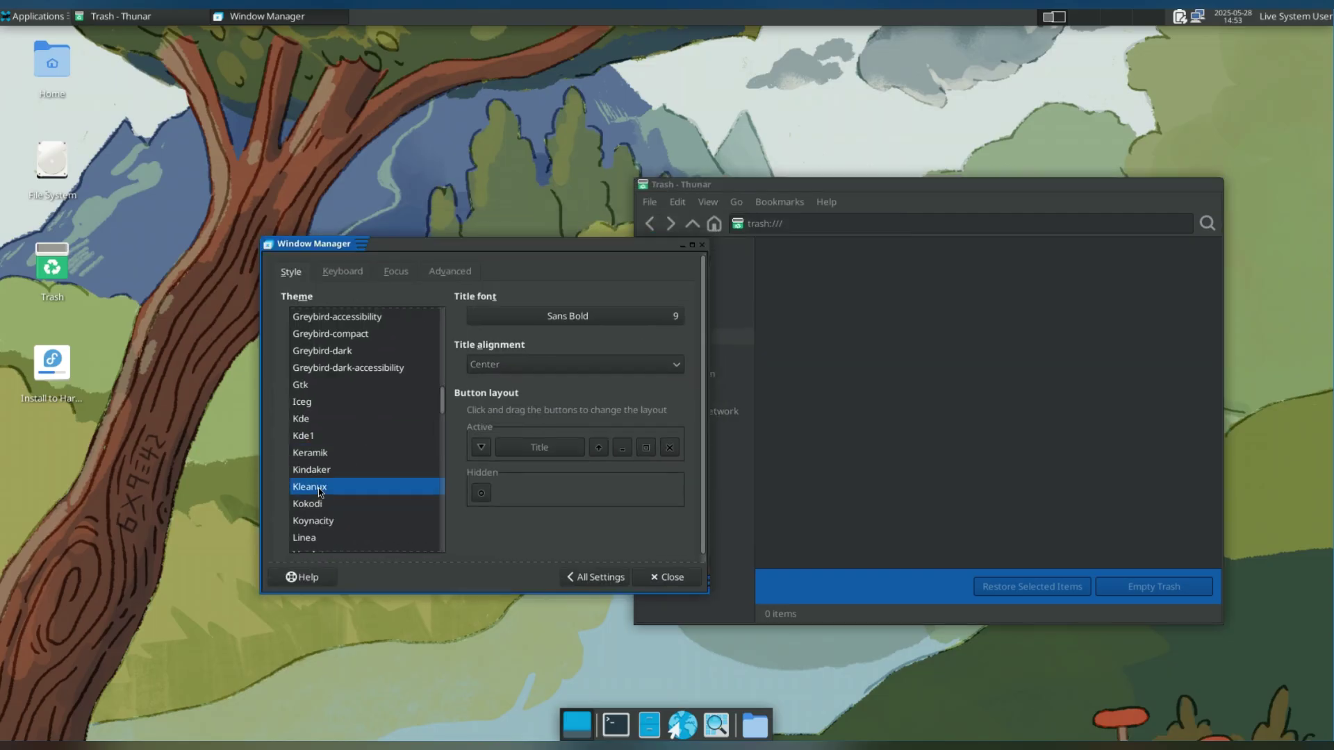
{"action": "scroll", "coordinate": [320, 491], "scroll_direction": "down", "scroll_amount": 3}
{"action": "left_click", "coordinate": [335, 497]}
{"action": "scroll", "coordinate": [334, 497], "scroll_direction": "down", "scroll_amount": 3}
Step: Try the Mint-Y-Blue, Default, Adept and Agua themes, settling on Agualemon
{"action": "left_click", "coordinate": [334, 509]}
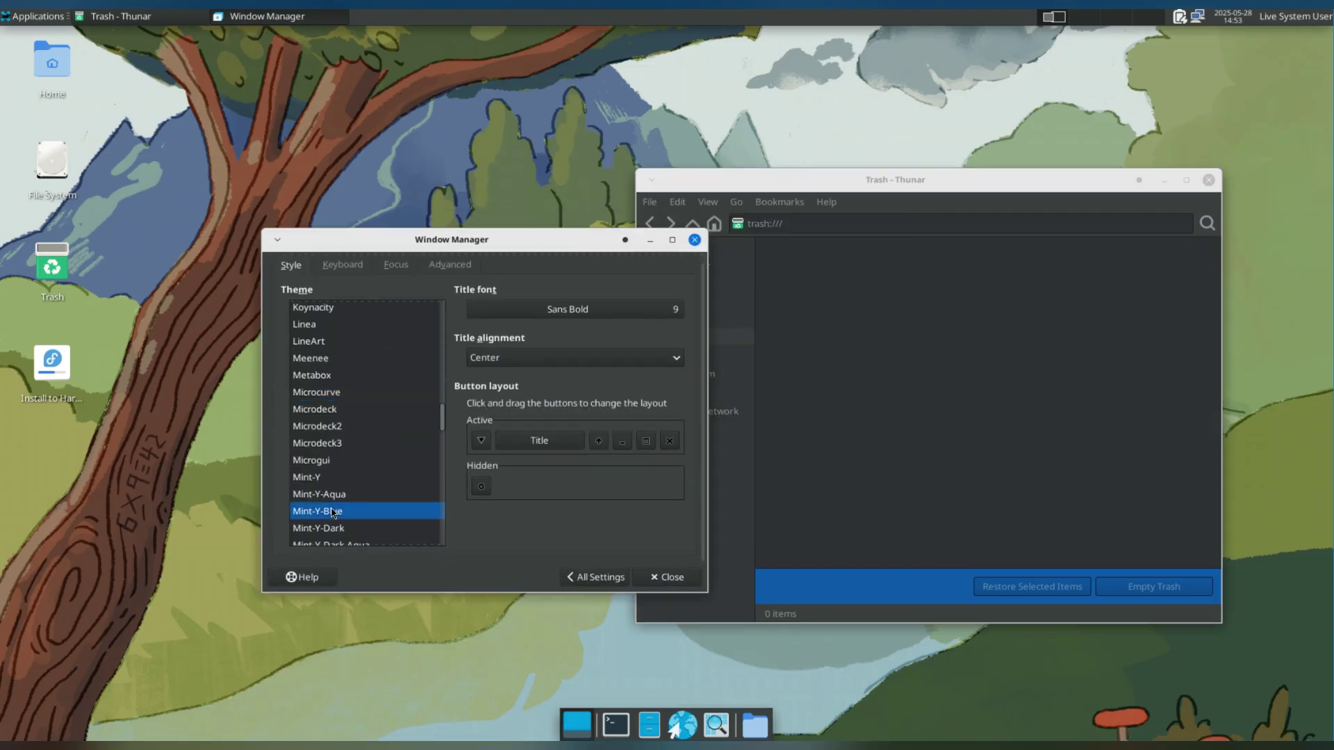
{"action": "left_click", "coordinate": [342, 477]}
{"action": "scroll", "coordinate": [342, 487], "scroll_direction": "up", "scroll_amount": 15}
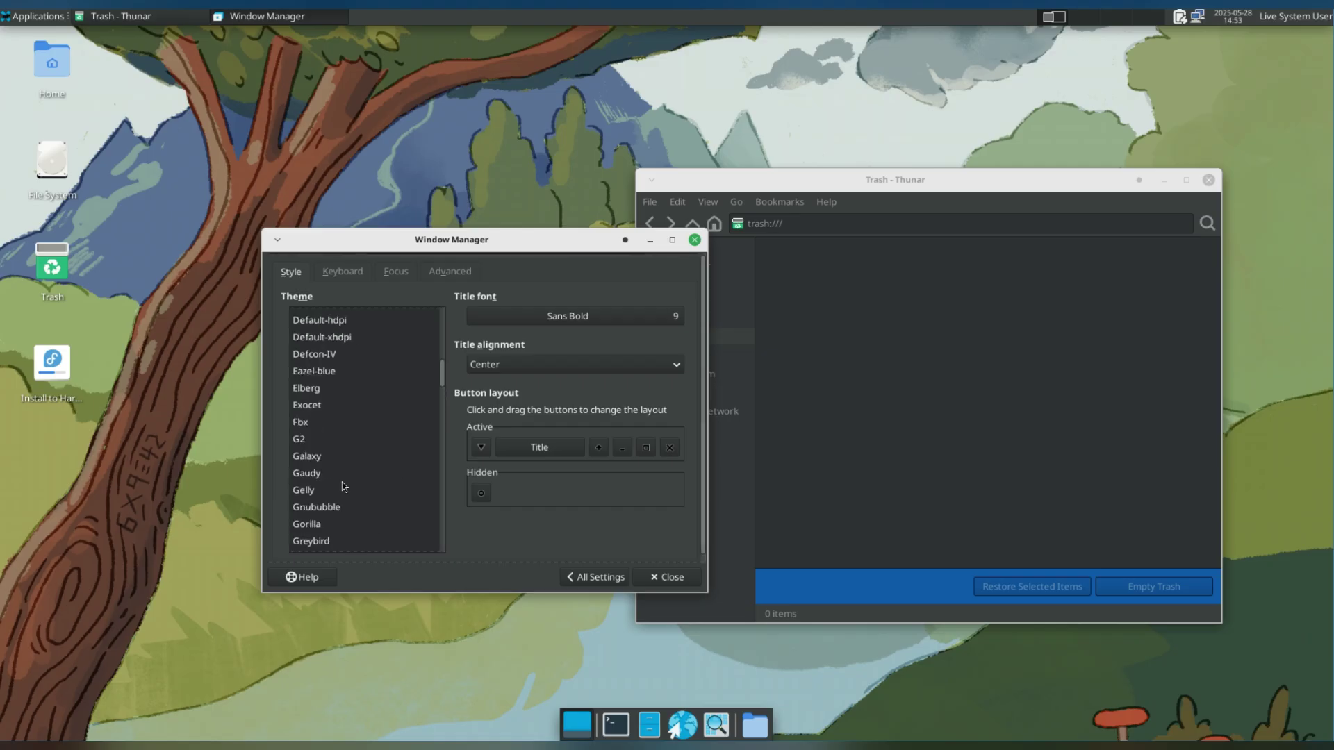
{"action": "left_click", "coordinate": [348, 317]}
{"action": "left_click", "coordinate": [341, 334]}
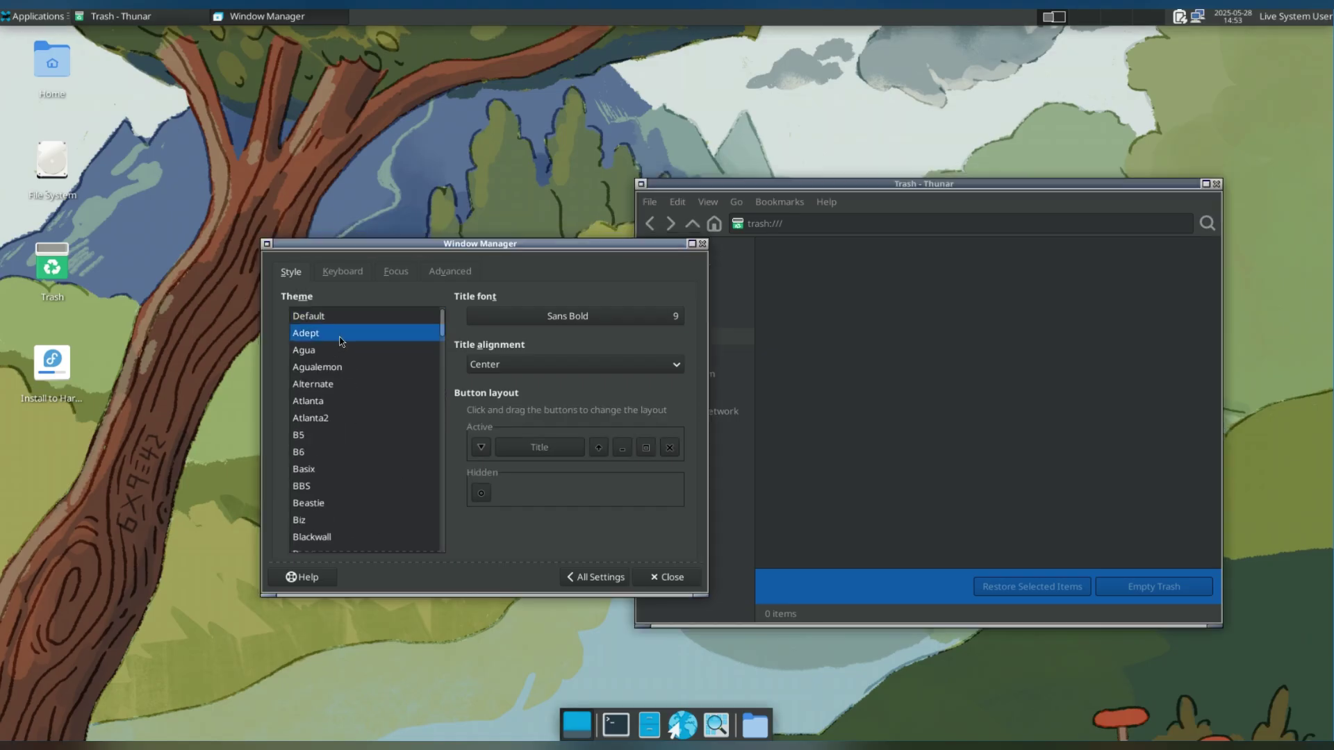
{"action": "left_click", "coordinate": [342, 351]}
{"action": "left_click_drag", "start_coordinate": [401, 241], "coordinate": [320, 234]}
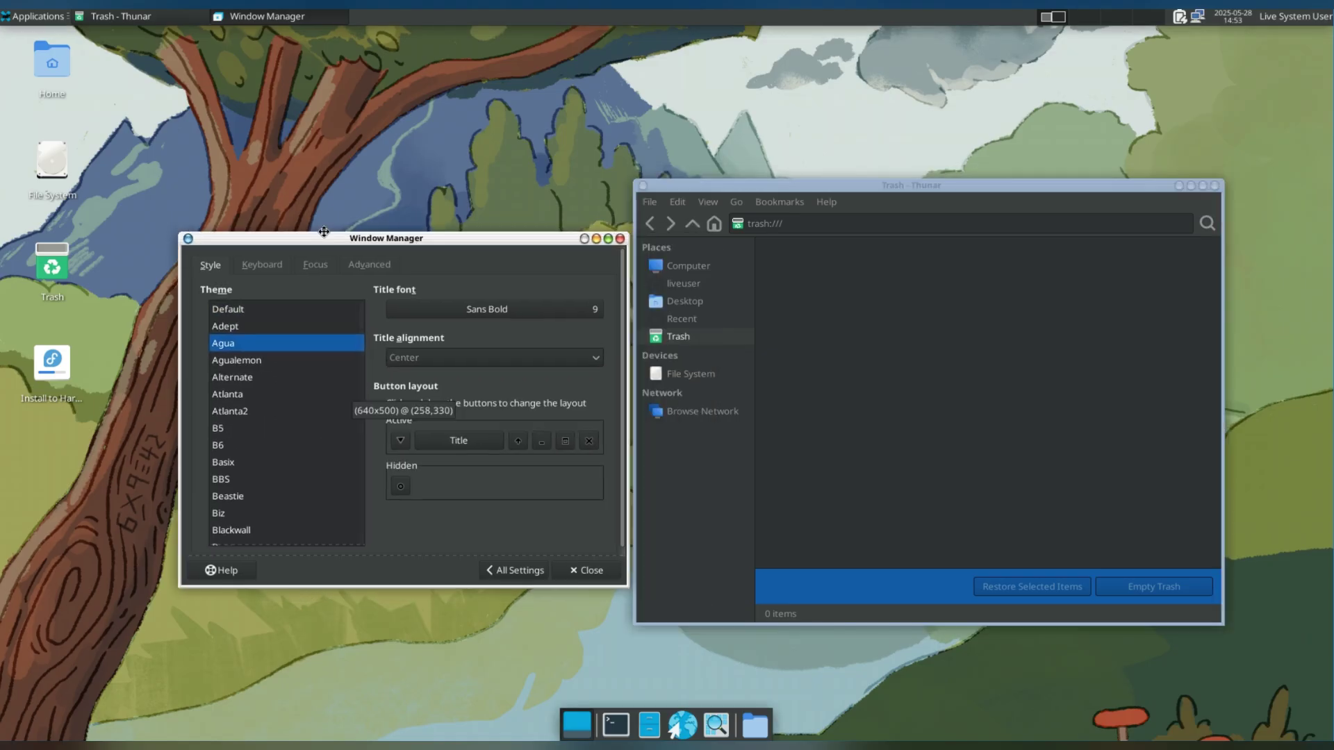
{"action": "left_click", "coordinate": [273, 360]}
Step: Experiment with the title font size, switch back to the Agua theme, and discard a font change
{"action": "left_click", "coordinate": [571, 311]}
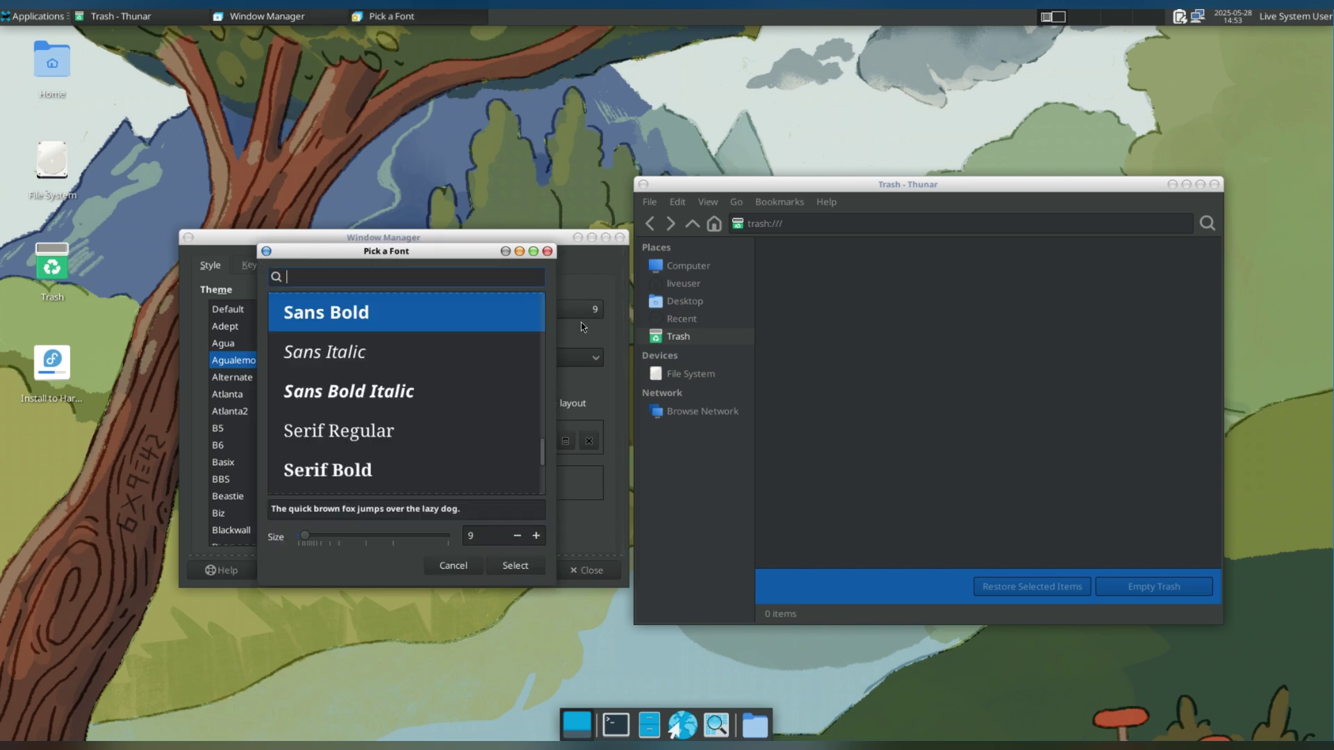
{"action": "left_click", "coordinate": [535, 535]}
{"action": "left_click", "coordinate": [535, 535]}
{"action": "left_click", "coordinate": [535, 535]}
{"action": "left_click", "coordinate": [535, 535]}
{"action": "left_click", "coordinate": [535, 535]}
{"action": "left_click", "coordinate": [535, 535]}
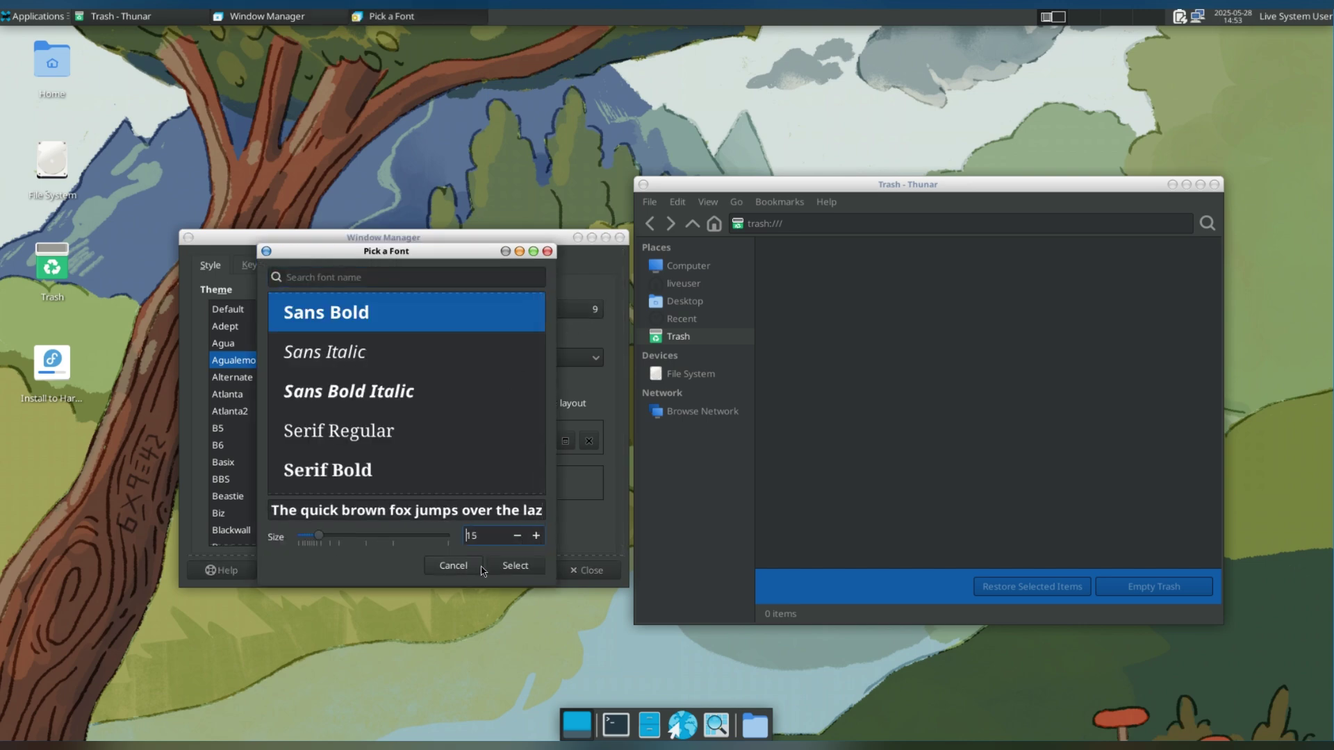
{"action": "left_click", "coordinate": [515, 566]}
{"action": "left_click_drag", "start_coordinate": [475, 237], "coordinate": [464, 197]}
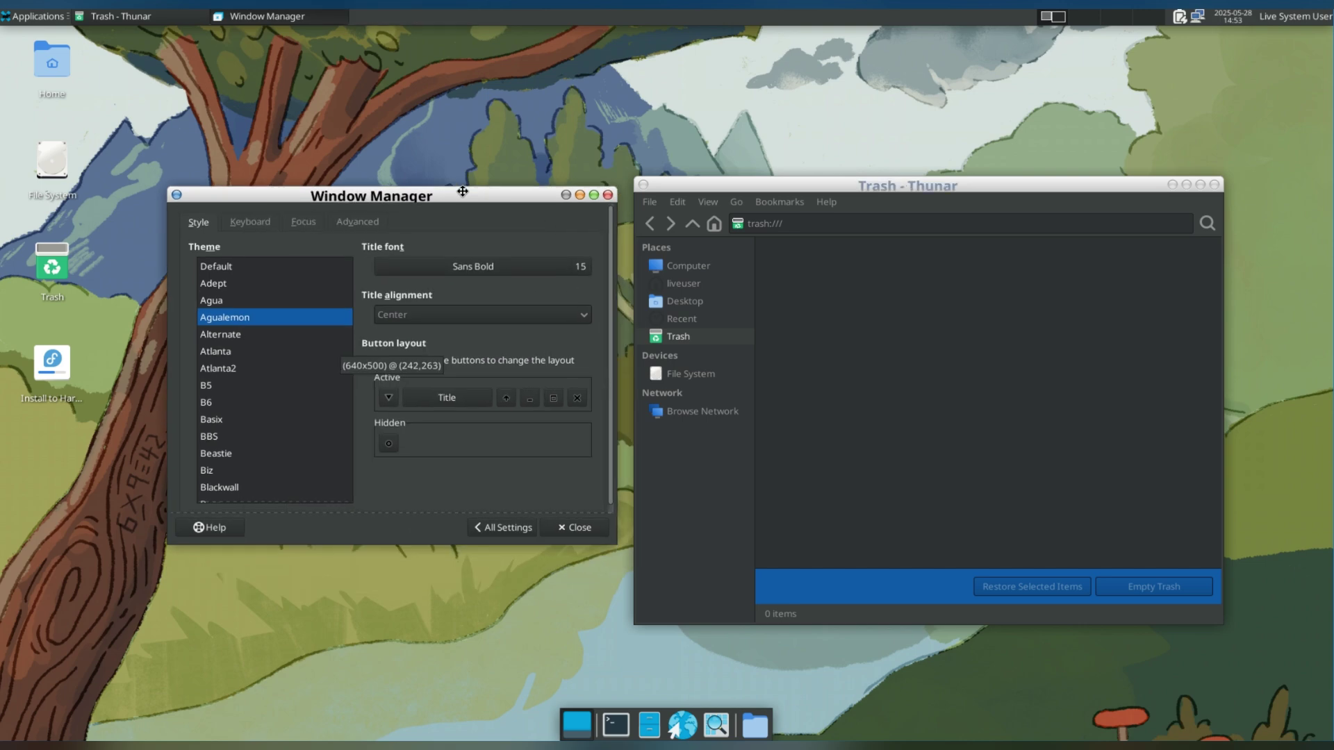
{"action": "left_click", "coordinate": [307, 302]}
{"action": "left_click", "coordinate": [459, 267]}
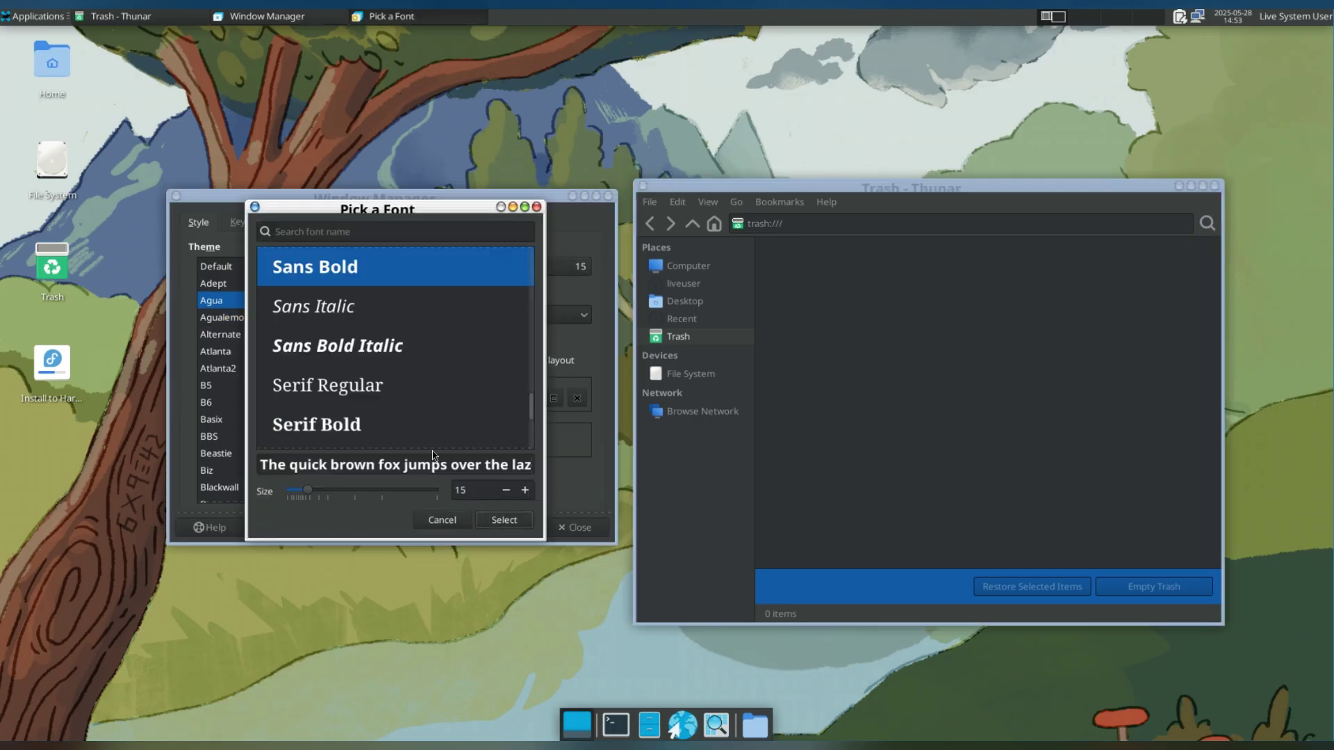
{"action": "left_click", "coordinate": [507, 492]}
{"action": "left_click", "coordinate": [442, 519]}
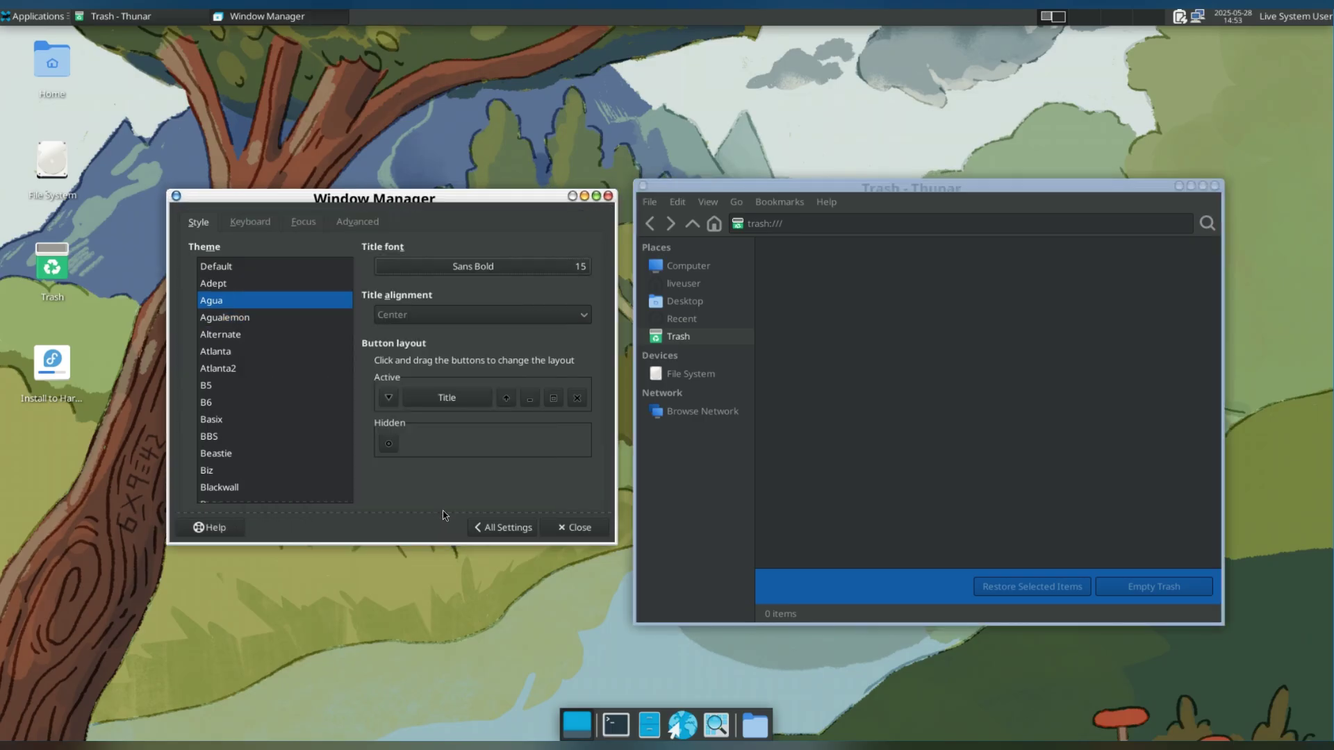
Step: Set the window title font to Sans Bold 12 and apply the Biz theme
{"action": "left_click", "coordinate": [563, 277]}
{"action": "scroll", "coordinate": [487, 500], "scroll_direction": "down", "scroll_amount": 3}
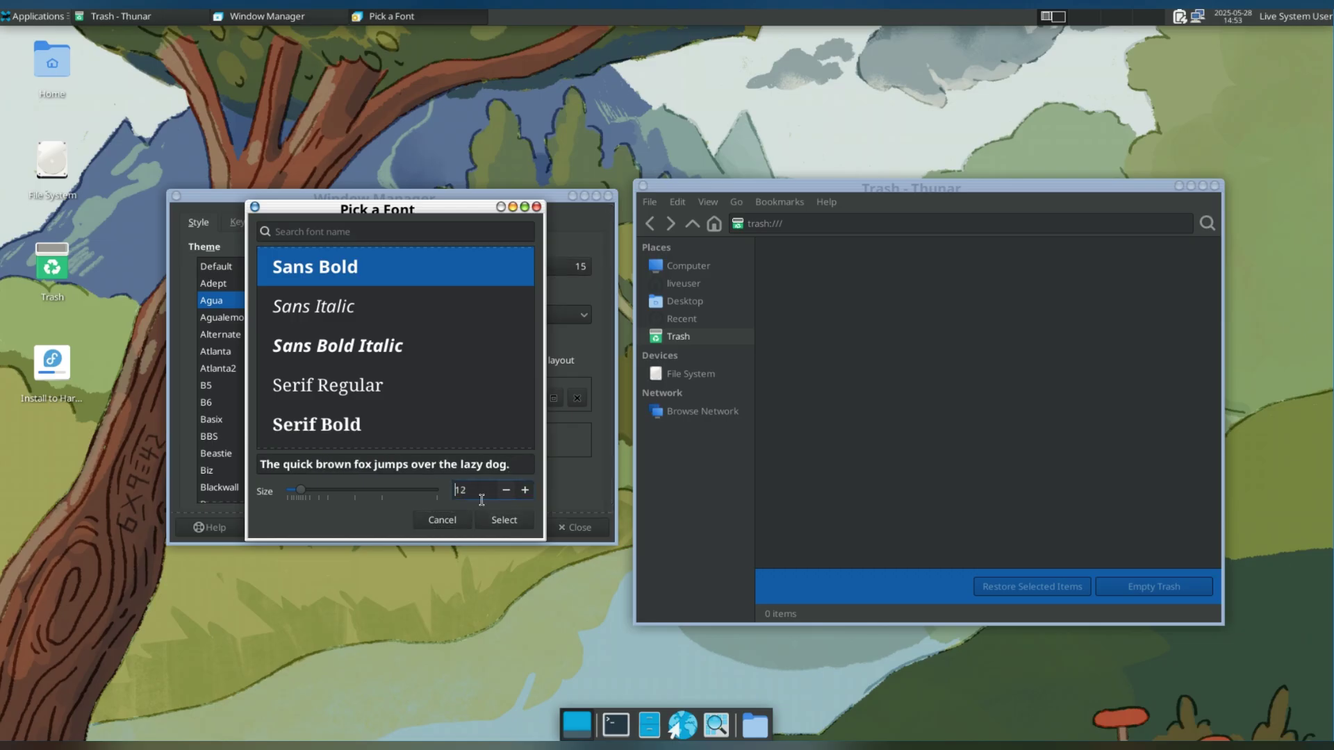
{"action": "left_click", "coordinate": [493, 522]}
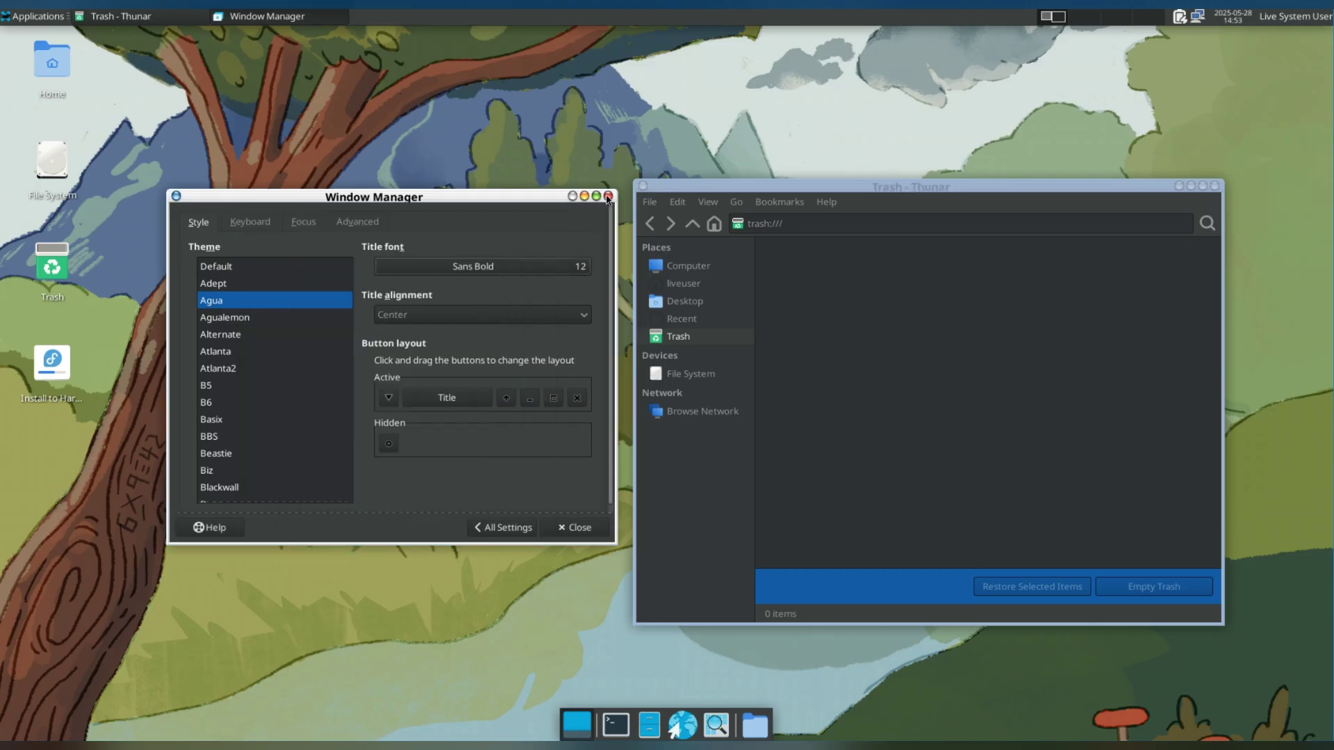
{"action": "left_click", "coordinate": [248, 472]}
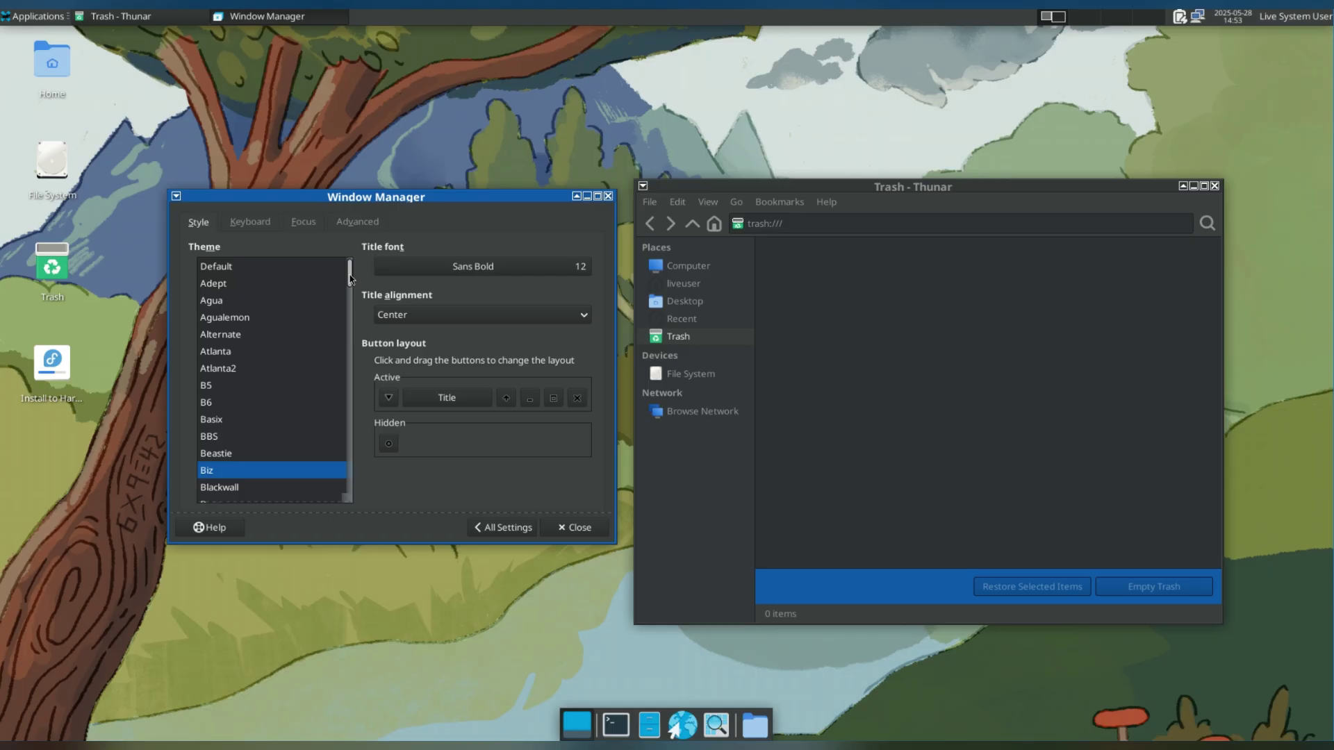
Step: Try the Wallis, Wildbush, Xfce, Totem, Therapy and Tgc-large window themes
{"action": "left_click_drag", "start_coordinate": [349, 278], "coordinate": [337, 528]}
{"action": "left_click", "coordinate": [269, 468]}
{"action": "left_click", "coordinate": [264, 445]}
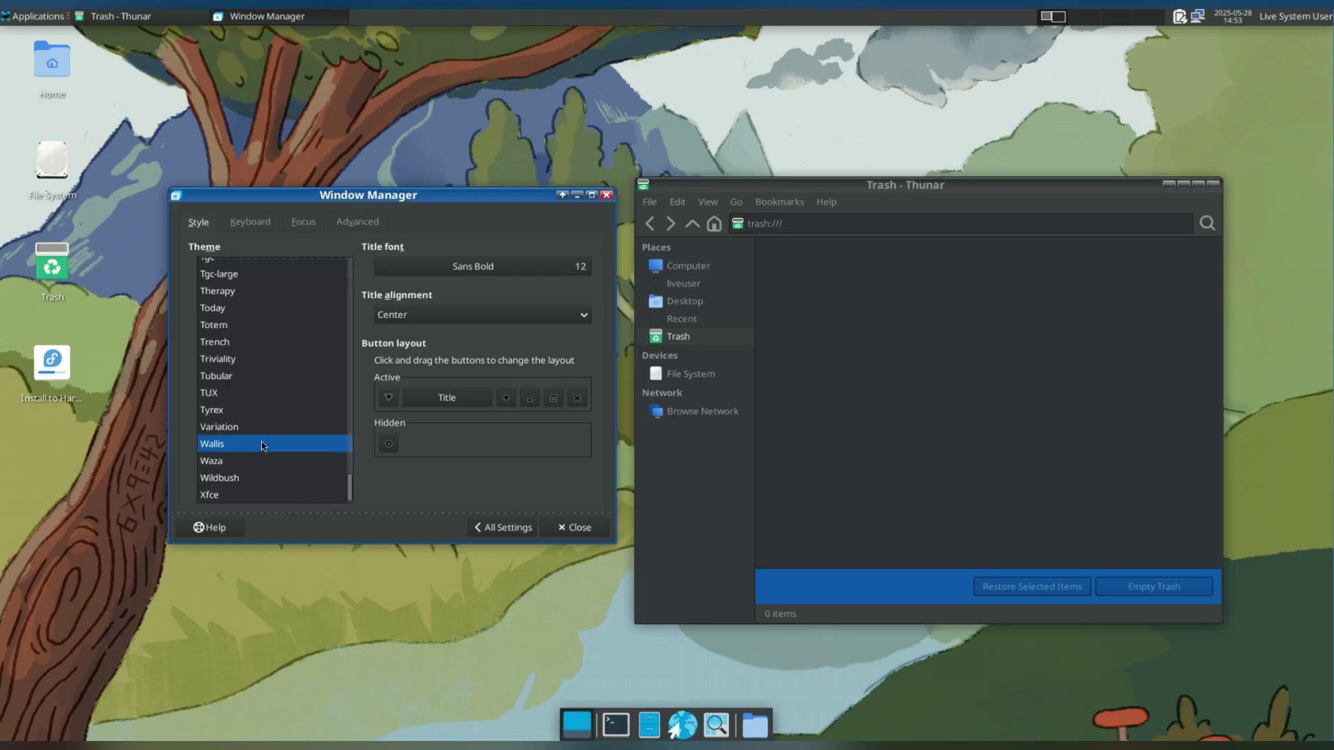
{"action": "left_click", "coordinate": [262, 478]}
{"action": "left_click", "coordinate": [263, 499]}
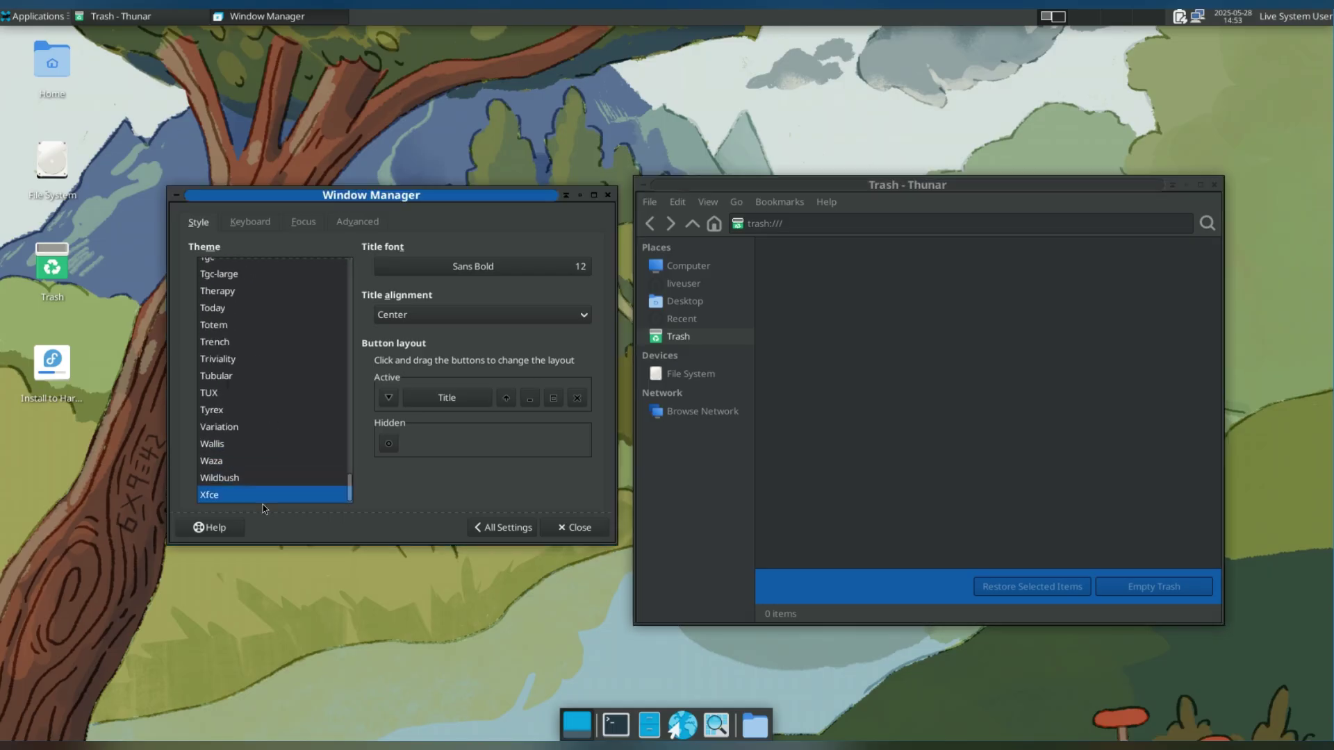
{"action": "left_click", "coordinate": [238, 325]}
{"action": "left_click", "coordinate": [256, 290]}
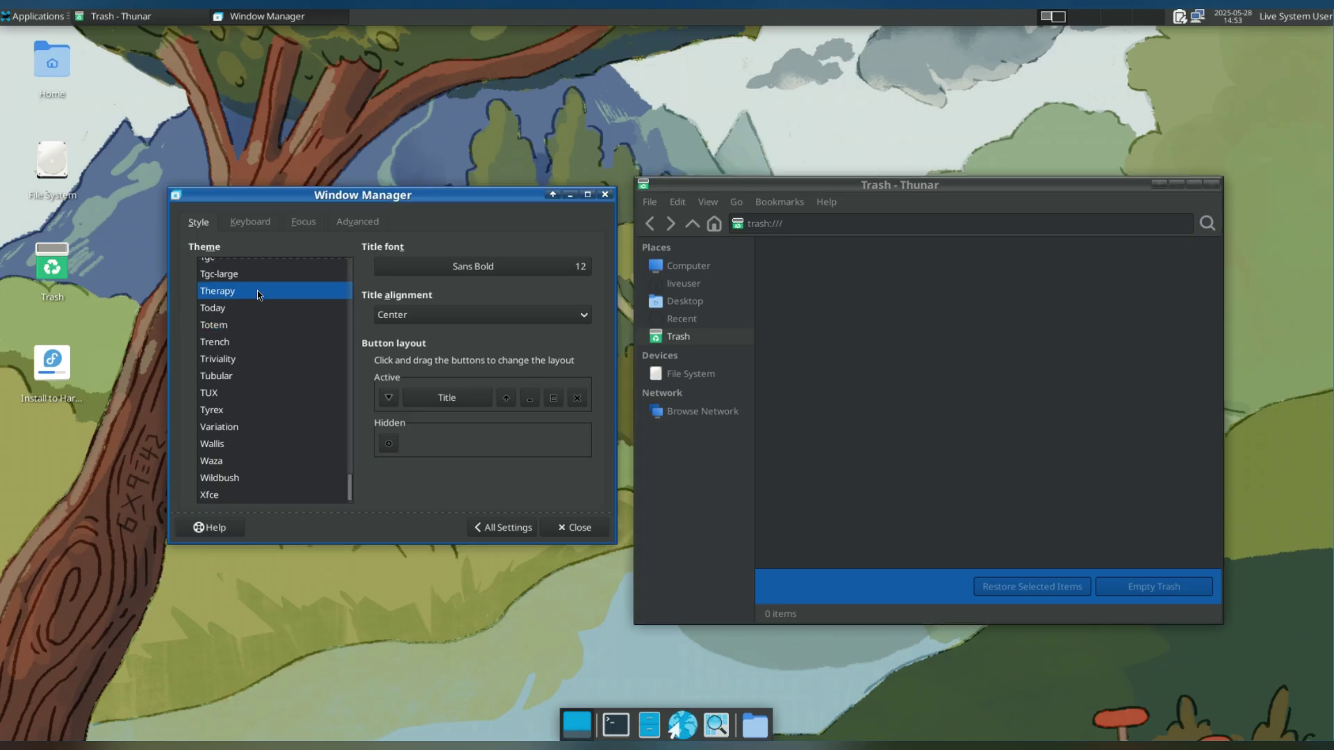
{"action": "left_click", "coordinate": [257, 273]}
Step: Work back through Stoneage, Sassandra, Piranha, Perl, Mofit and Next to Mint-Y-Dark-Orange, then close settings
{"action": "scroll", "coordinate": [281, 383], "scroll_direction": "up", "scroll_amount": 3}
{"action": "left_click", "coordinate": [247, 291]}
{"action": "scroll", "coordinate": [262, 386], "scroll_direction": "up", "scroll_amount": 3}
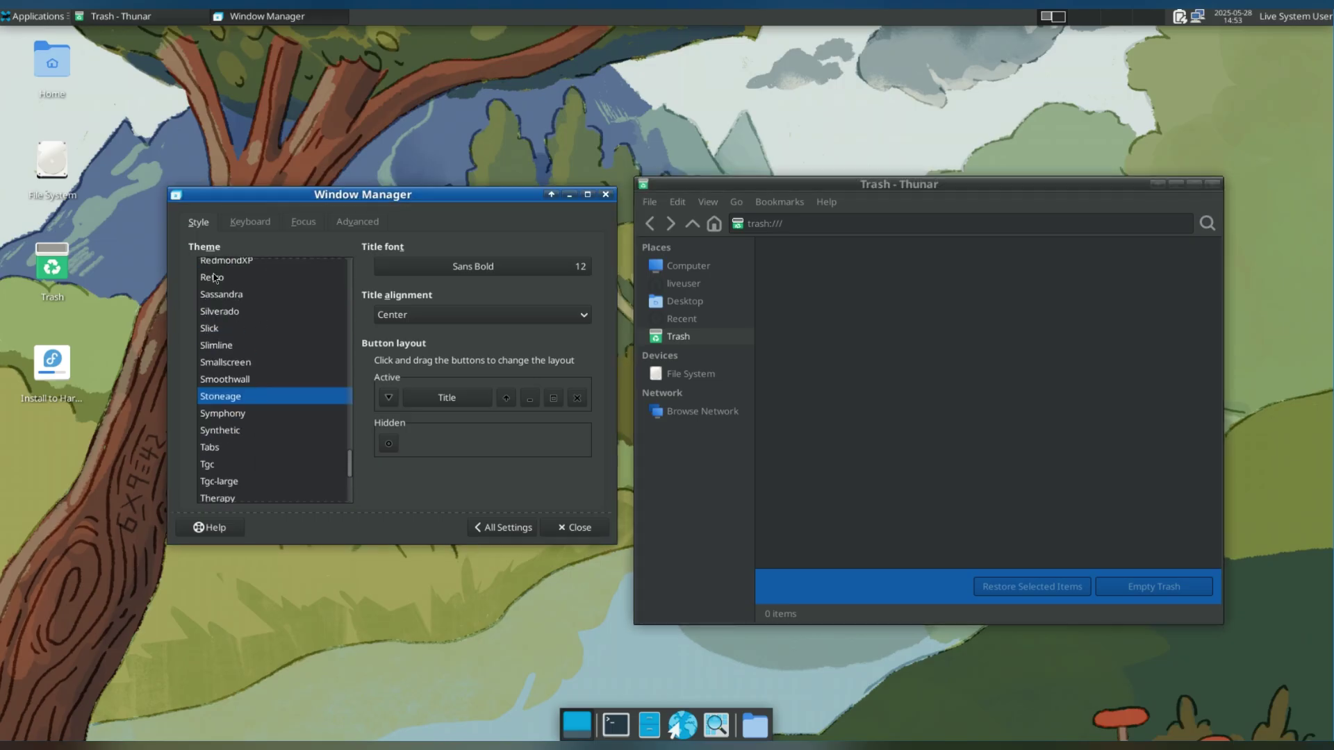
{"action": "left_click", "coordinate": [221, 297]}
{"action": "scroll", "coordinate": [223, 300], "scroll_direction": "up", "scroll_amount": 3}
{"action": "left_click", "coordinate": [230, 316]}
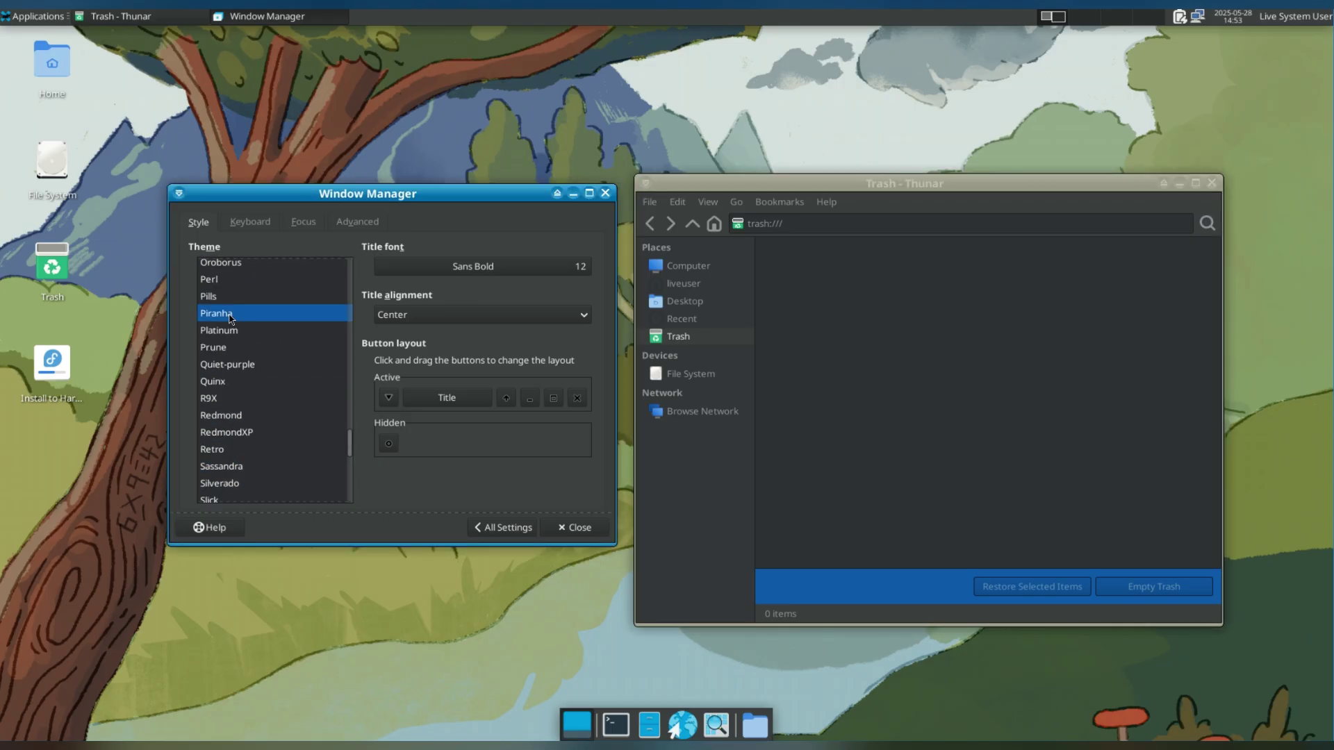
{"action": "left_click", "coordinate": [236, 282]}
{"action": "scroll", "coordinate": [258, 359], "scroll_direction": "up", "scroll_amount": 3}
{"action": "left_click", "coordinate": [219, 284]}
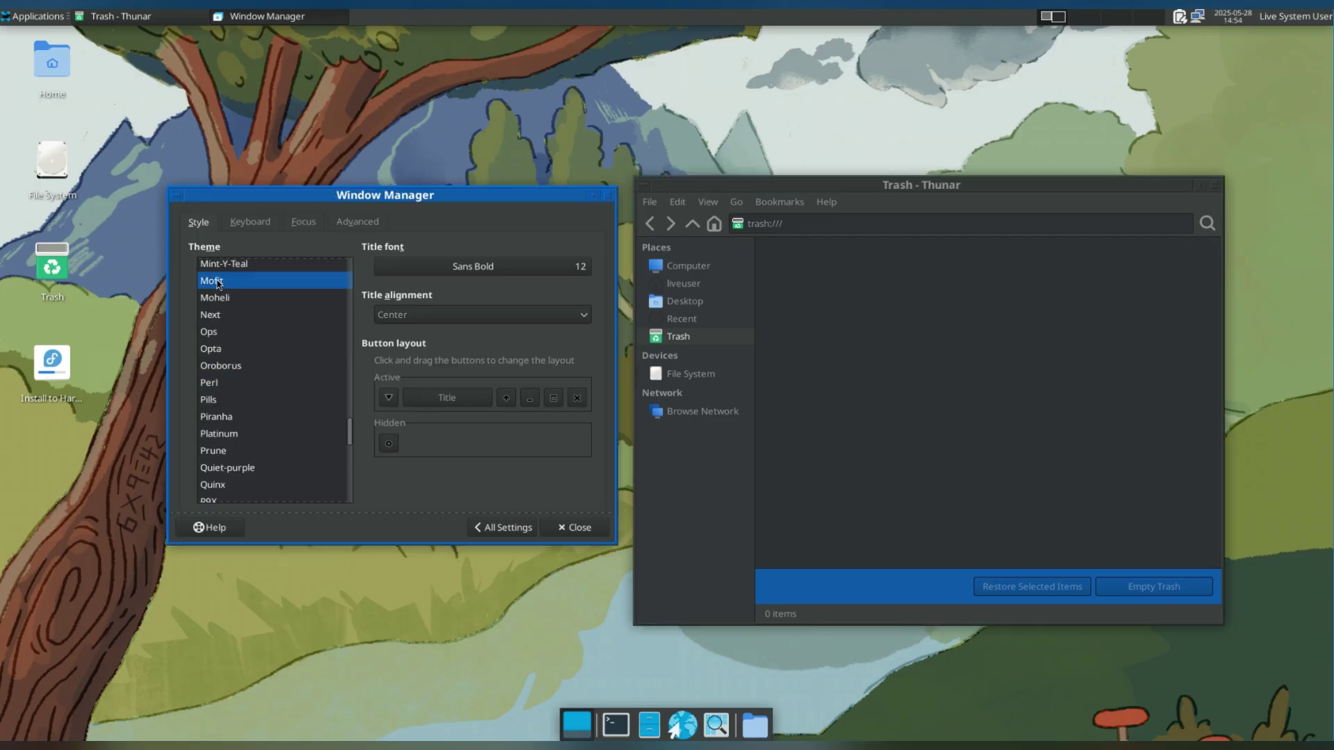
{"action": "left_click", "coordinate": [224, 316]}
{"action": "scroll", "coordinate": [239, 359], "scroll_direction": "up", "scroll_amount": 3}
{"action": "left_click", "coordinate": [243, 301]}
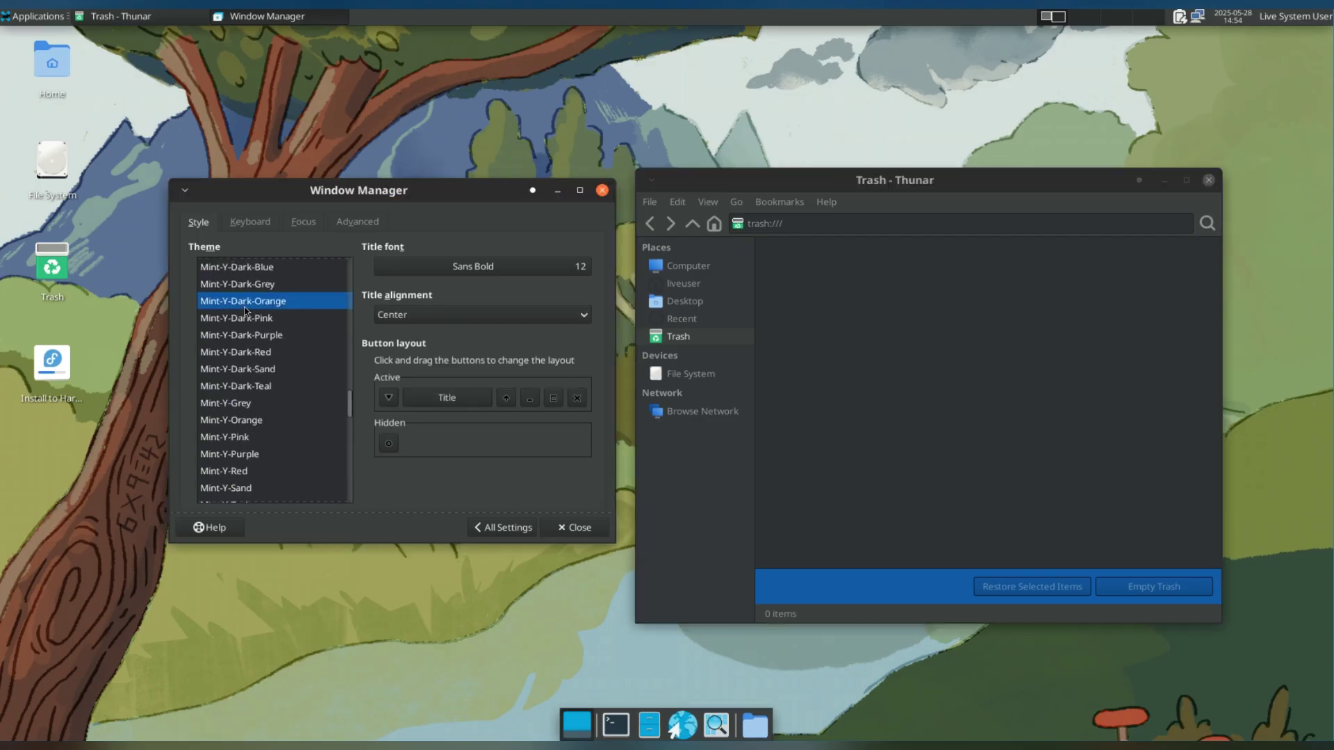
{"action": "left_click", "coordinate": [567, 535]}
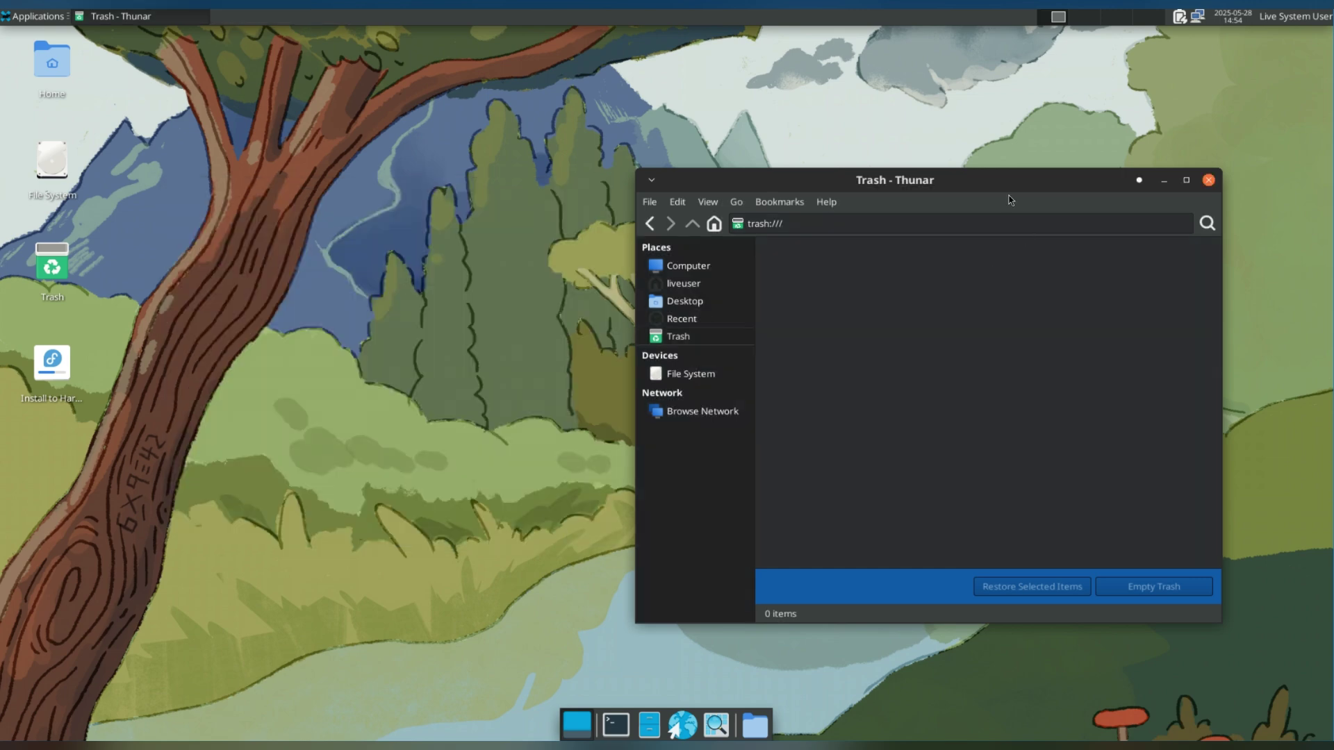
Step: Launch the dnfdragora software manager from Applications > Settings and move its window aside
{"action": "left_click_drag", "start_coordinate": [1012, 182], "coordinate": [926, 58]}
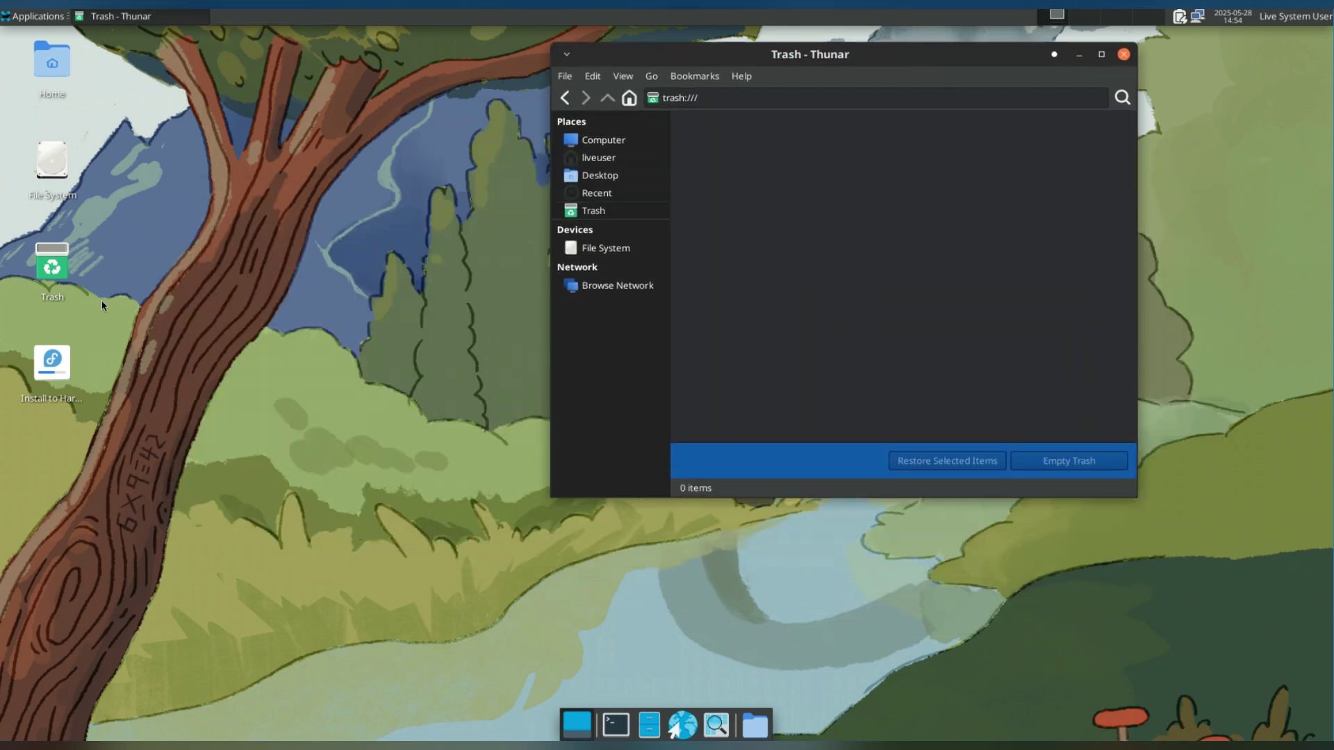
{"action": "left_click", "coordinate": [35, 15]}
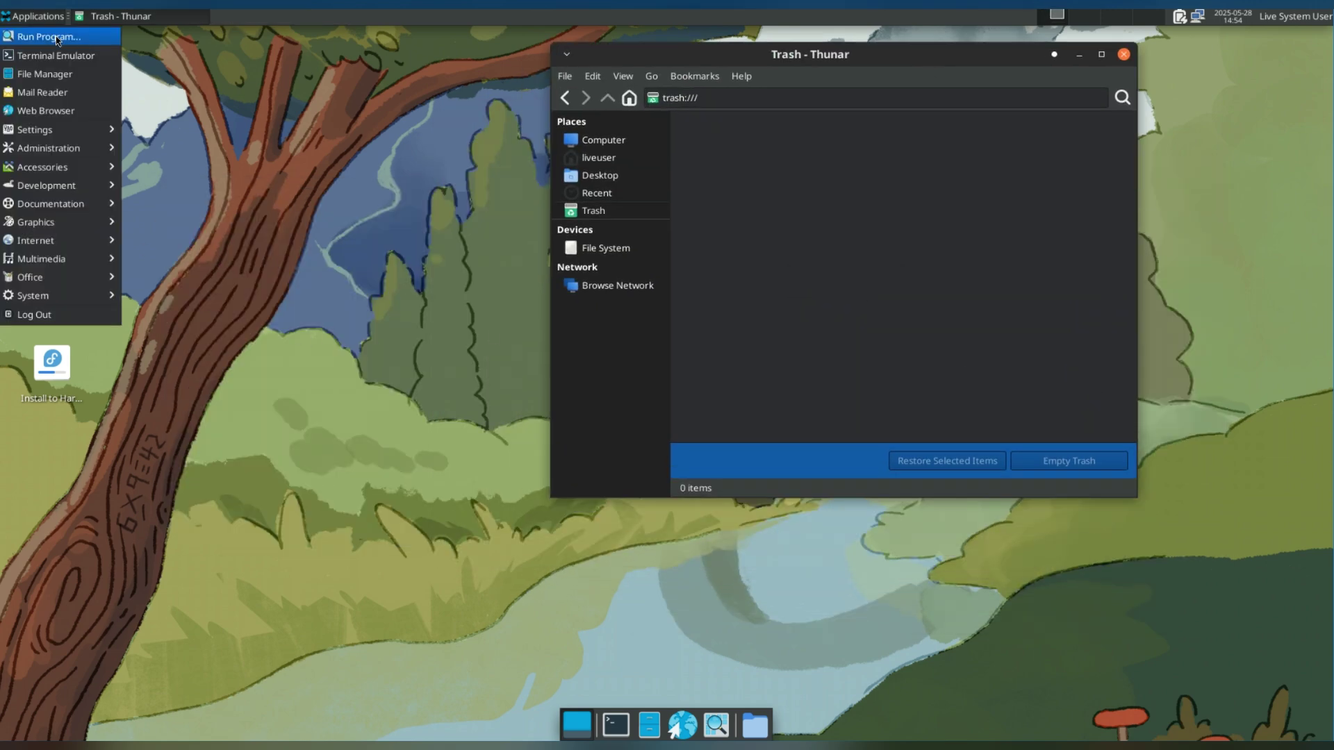
{"action": "mouse_move", "coordinate": [59, 132]}
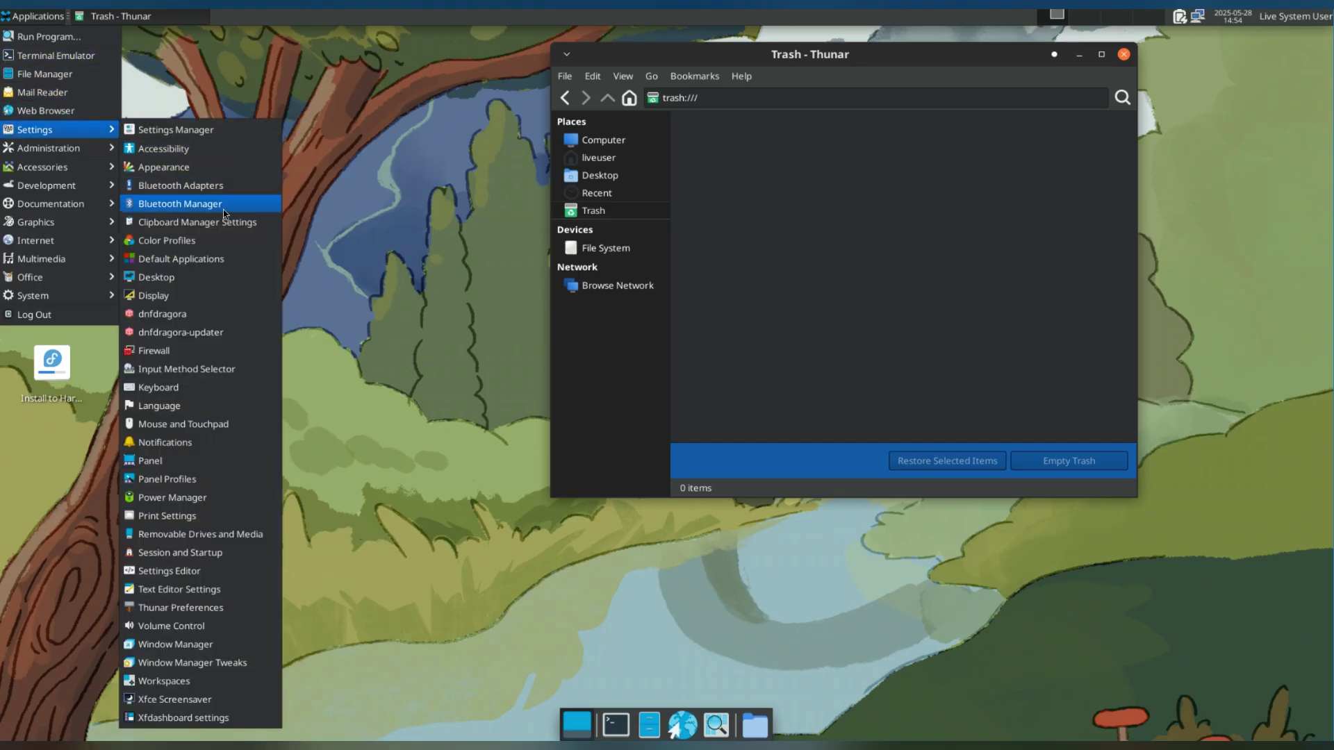
{"action": "left_click", "coordinate": [202, 319]}
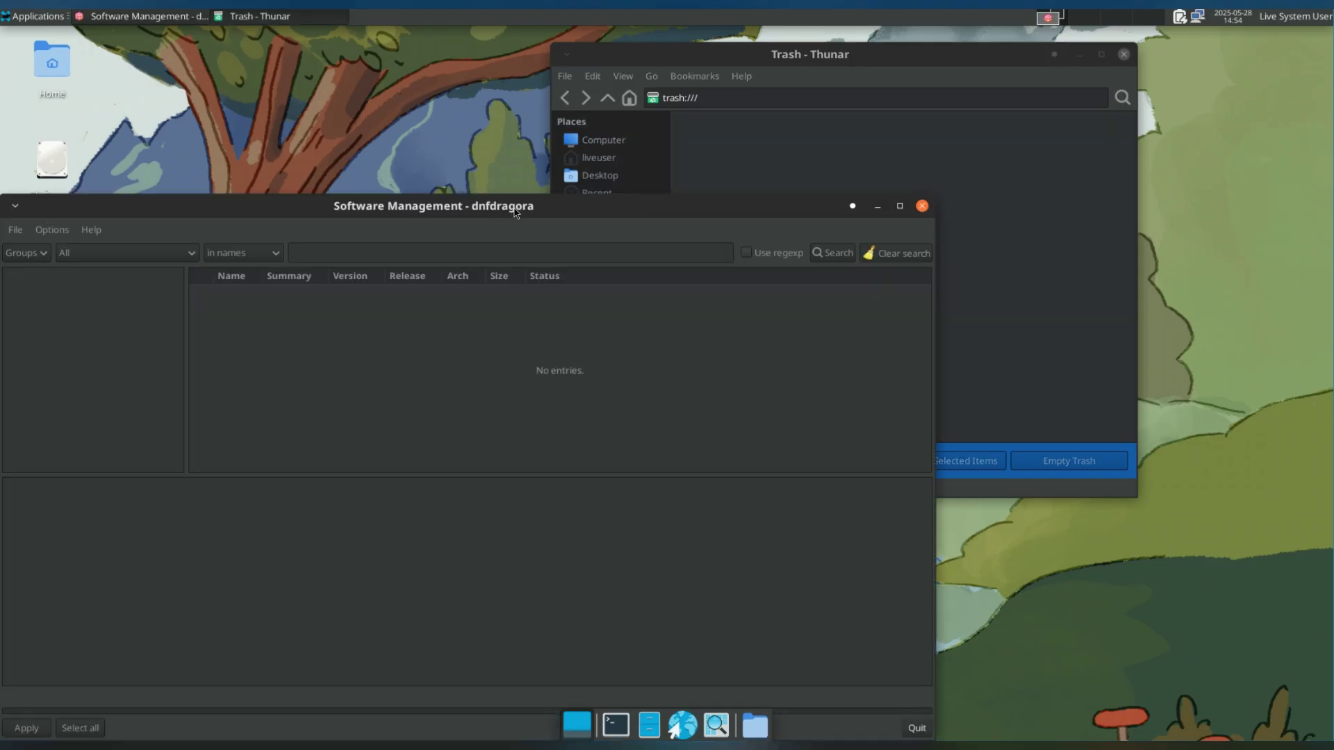
{"action": "left_click_drag", "start_coordinate": [399, 211], "coordinate": [407, 143]}
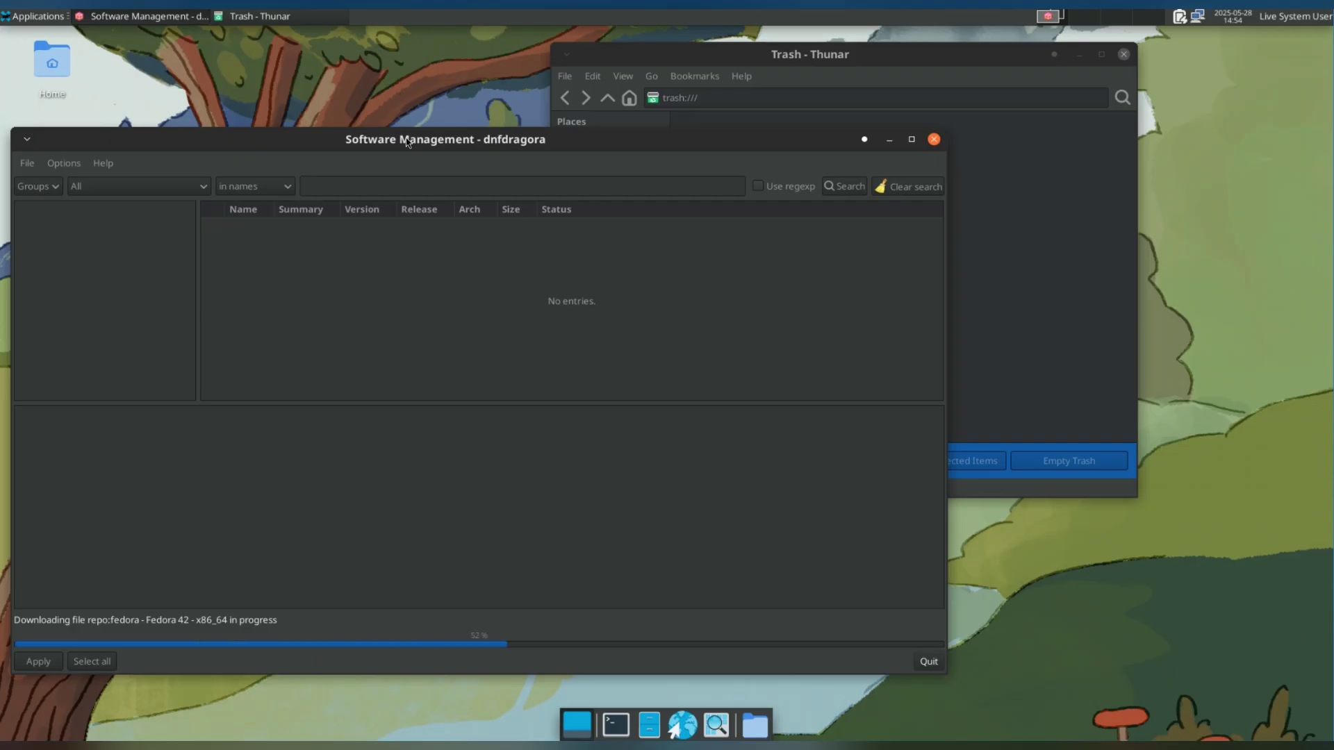
Step: Close the Trash window and relaunch dnfdragora from the desktop menu's settings list
{"action": "left_click", "coordinate": [1124, 55]}
{"action": "right_click", "coordinate": [1119, 63]}
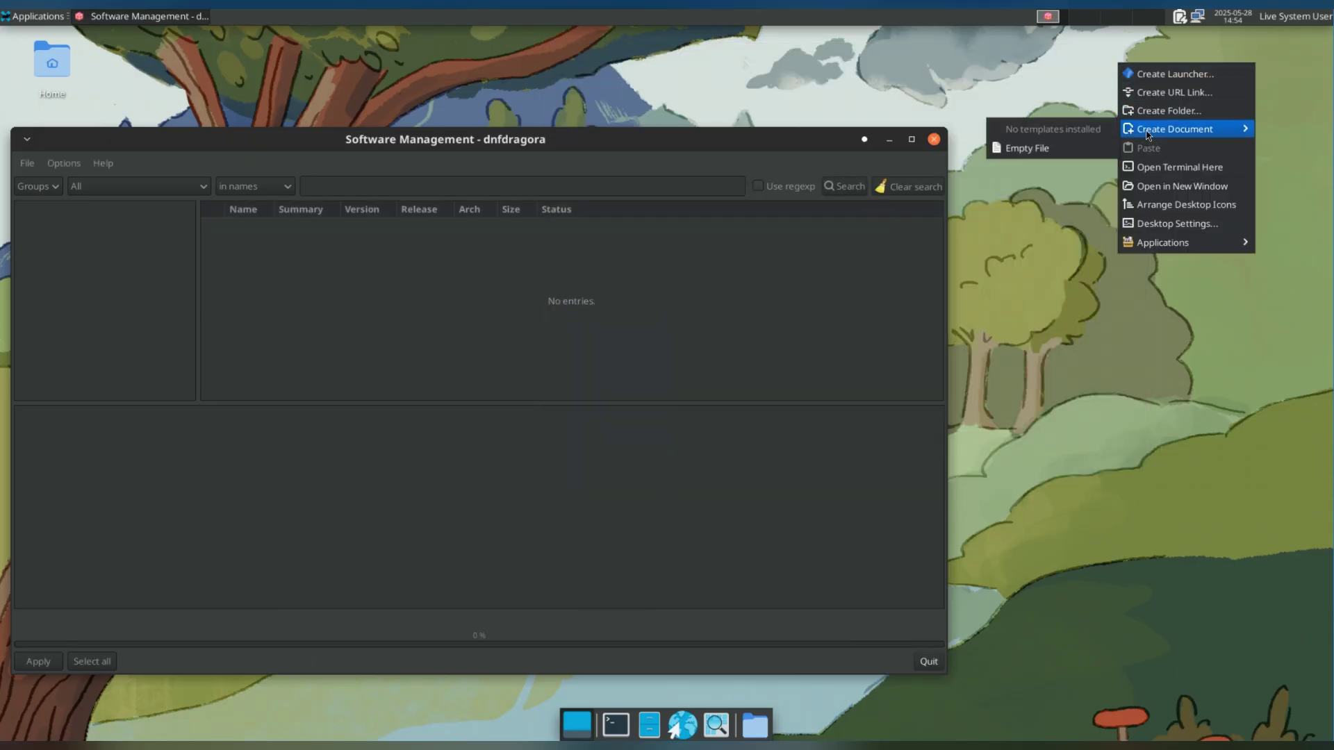
{"action": "mouse_move", "coordinate": [1153, 242]}
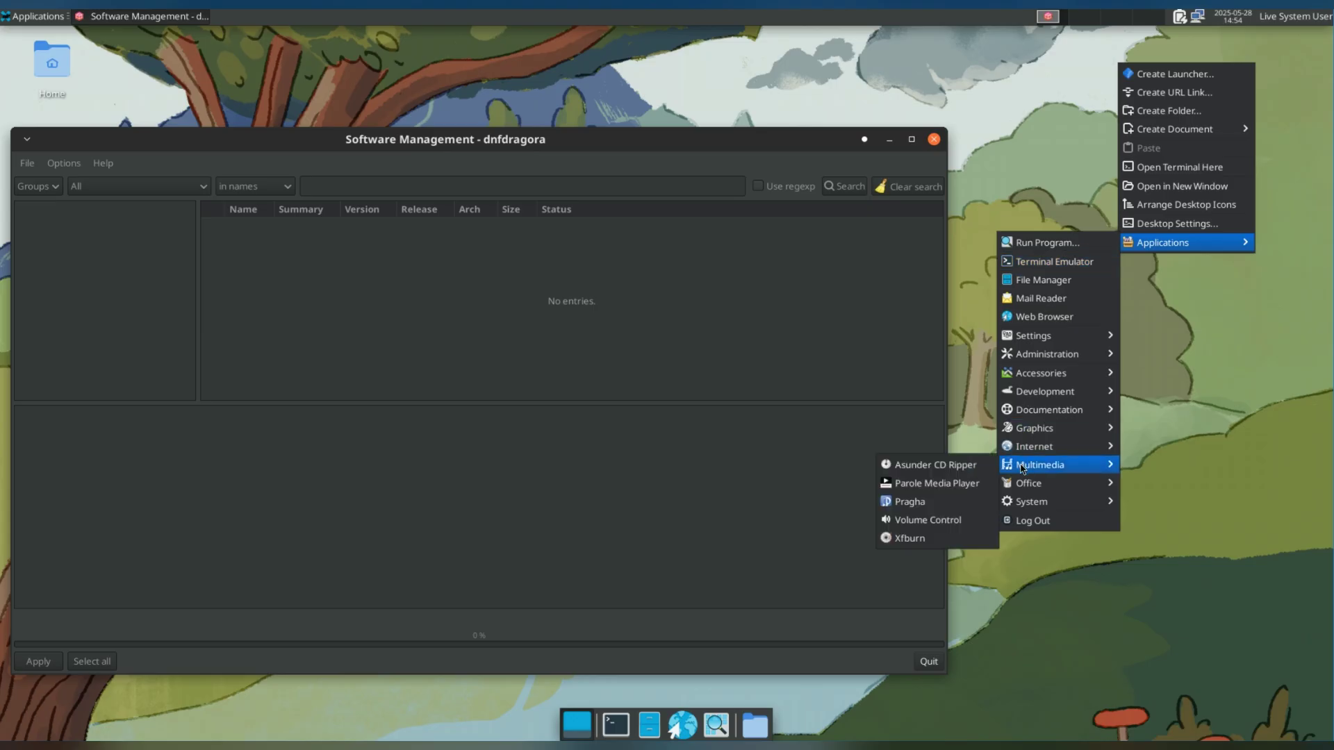
{"action": "mouse_move", "coordinate": [1042, 336]}
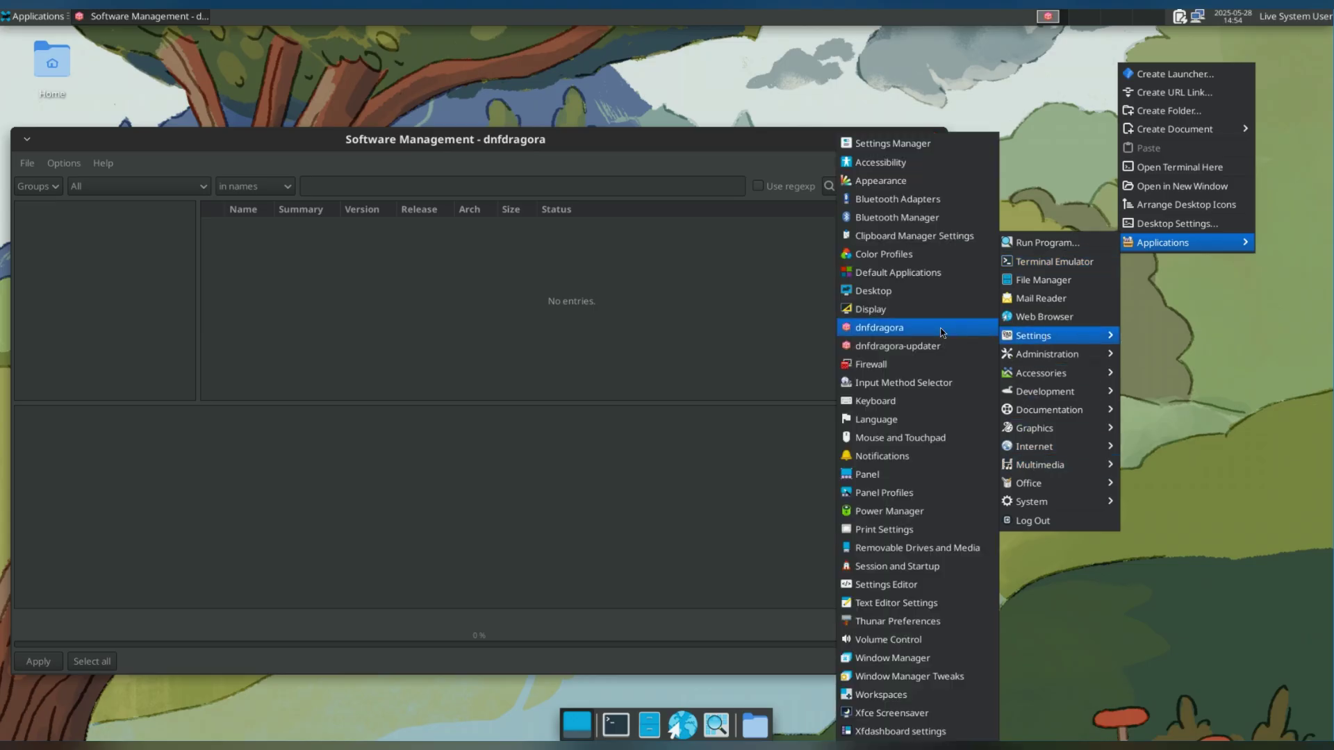
{"action": "left_click", "coordinate": [942, 333]}
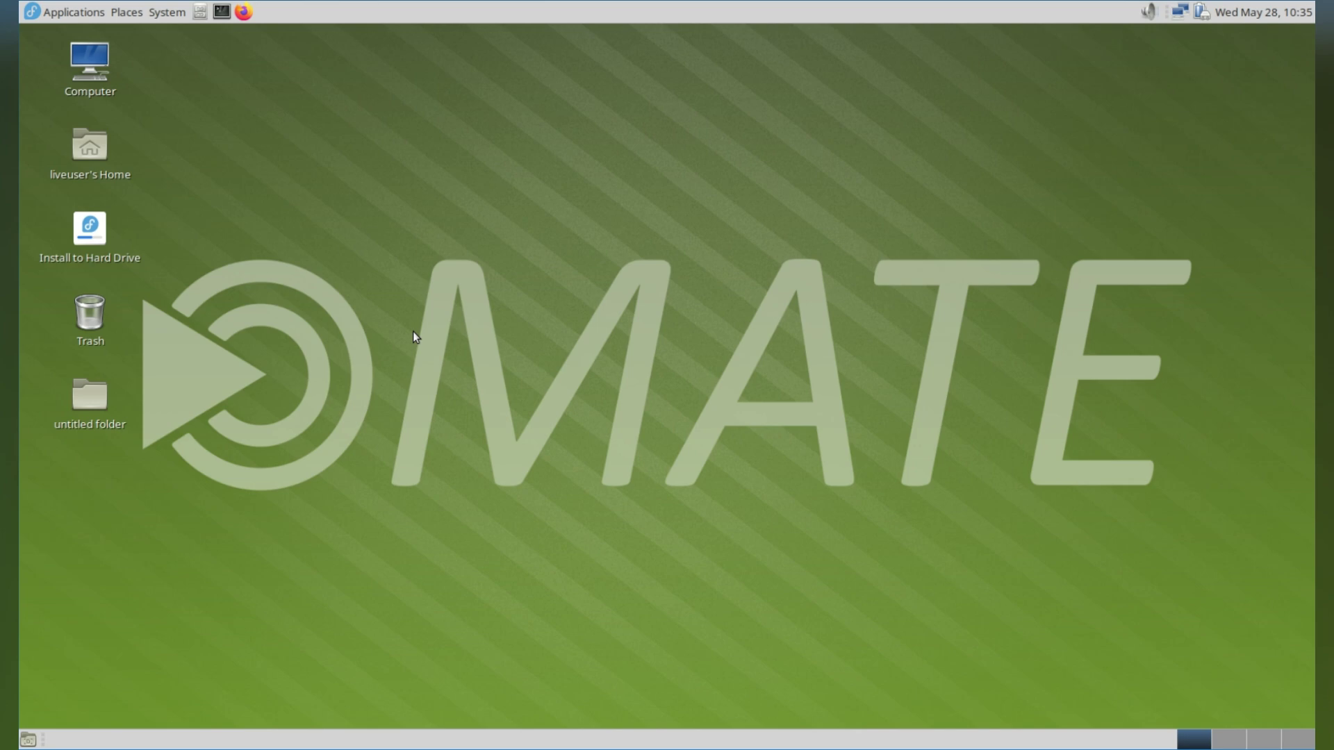
Step: Open Change Desktop Background and set the forest-path picture as wallpaper
{"action": "right_click", "coordinate": [369, 132]}
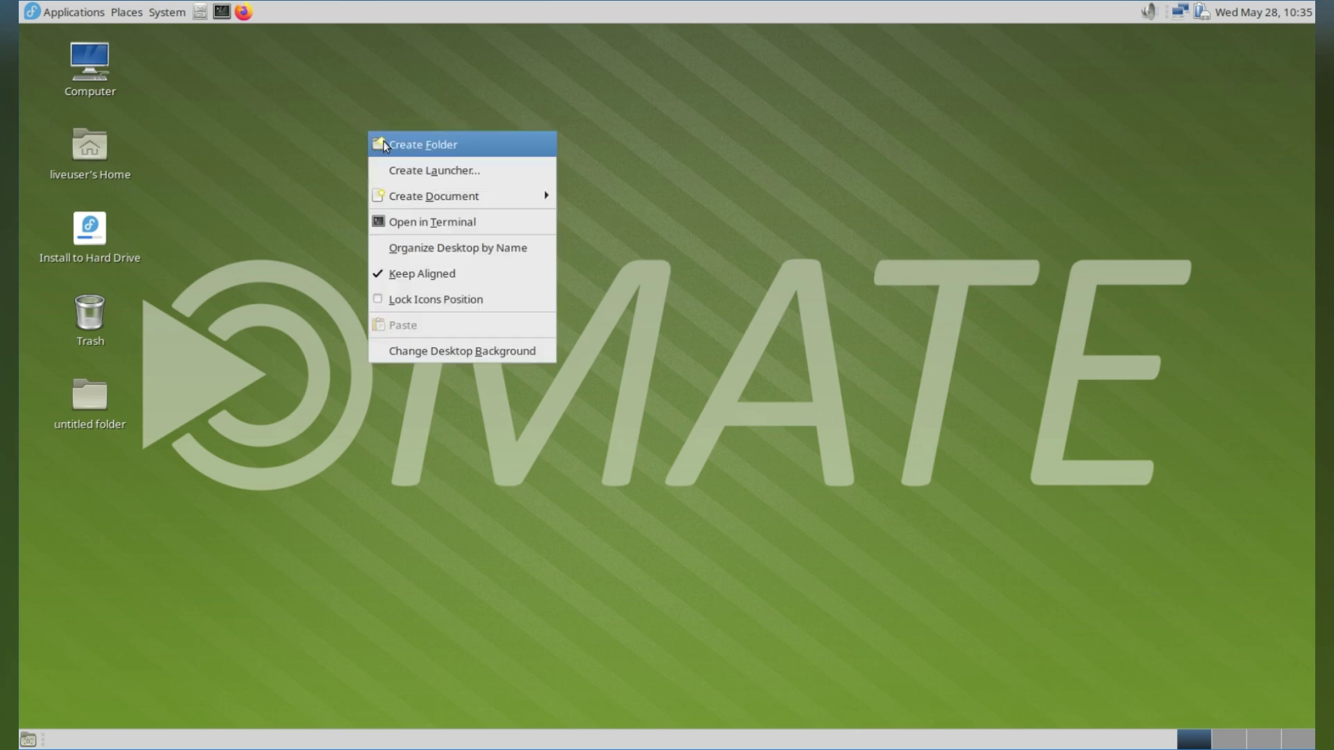
{"action": "left_click", "coordinate": [417, 351]}
{"action": "left_click_drag", "start_coordinate": [299, 92], "coordinate": [839, 76]}
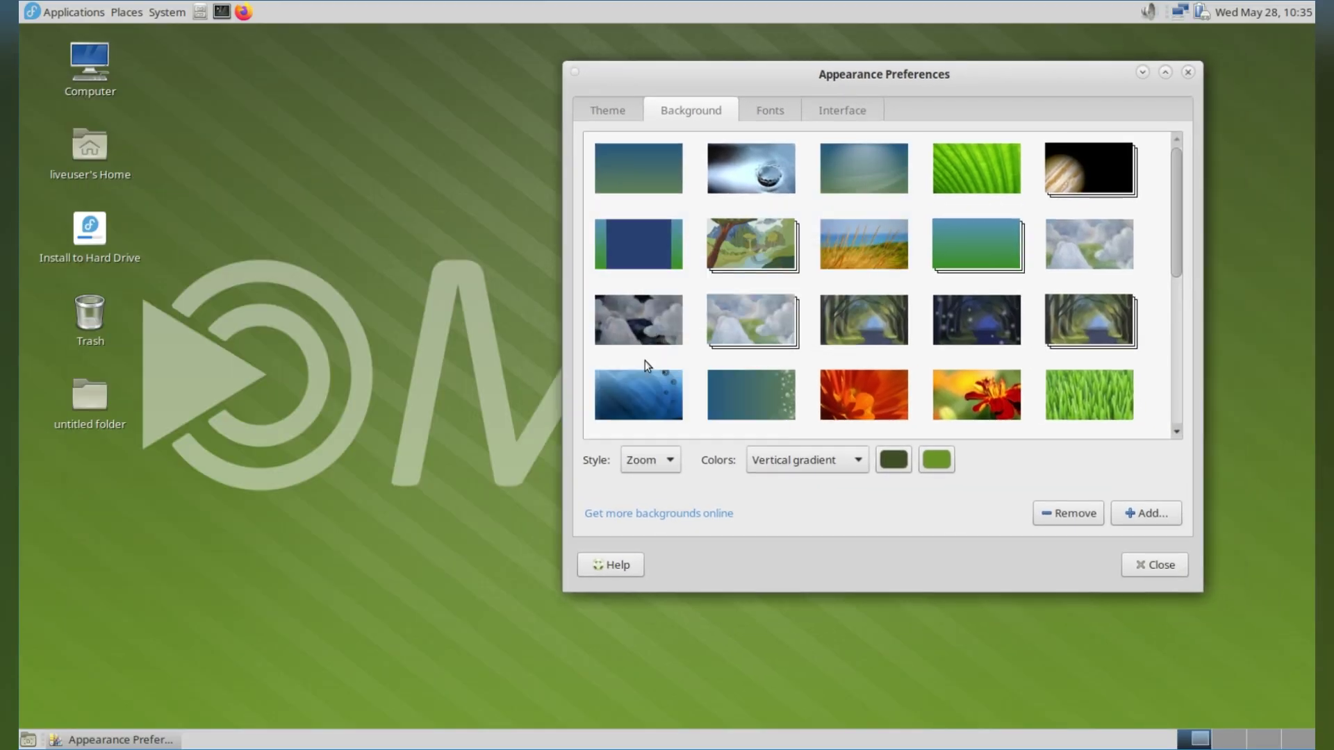
{"action": "left_click", "coordinate": [876, 321]}
{"action": "left_click_drag", "start_coordinate": [969, 74], "coordinate": [617, 82]}
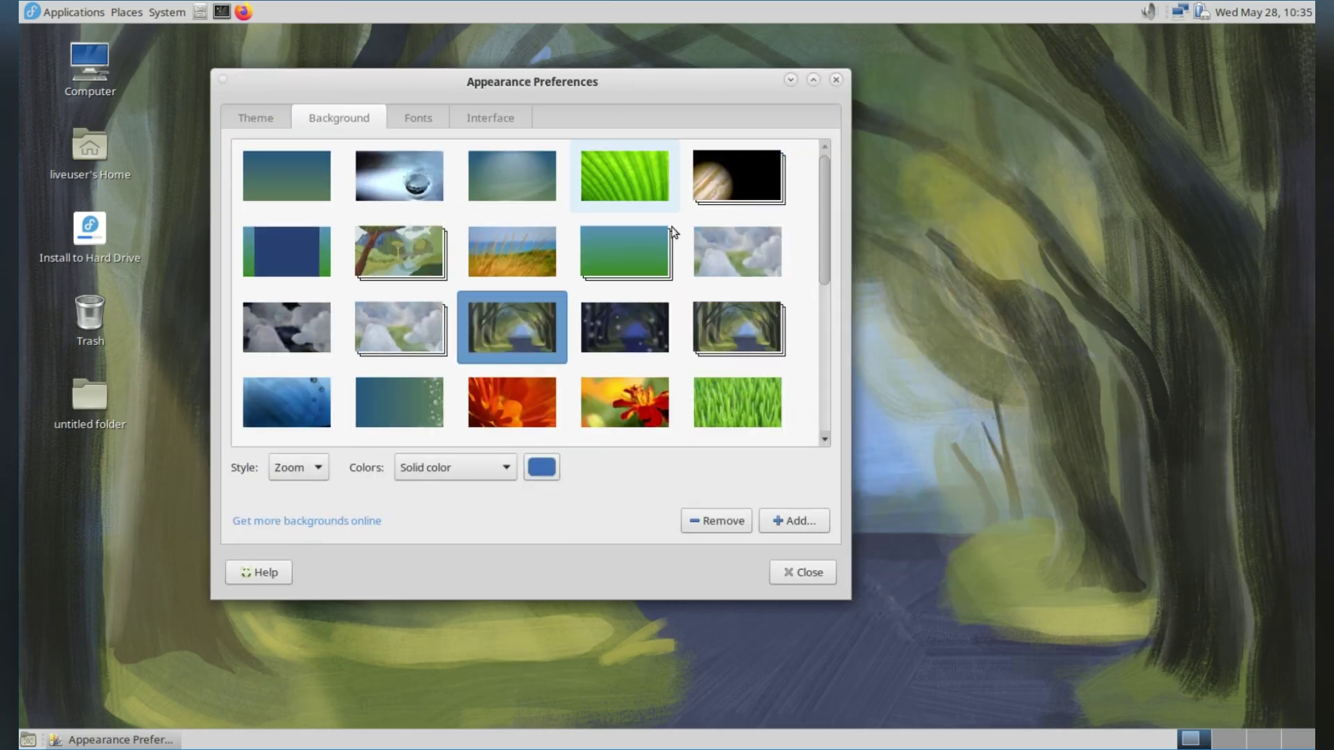
{"action": "scroll", "coordinate": [685, 261], "scroll_direction": "down", "scroll_amount": 2}
Step: Try marigold, green grass and blue painting wallpapers, settle on the sunflower, then view Fonts and Interface
{"action": "left_click", "coordinate": [678, 309]}
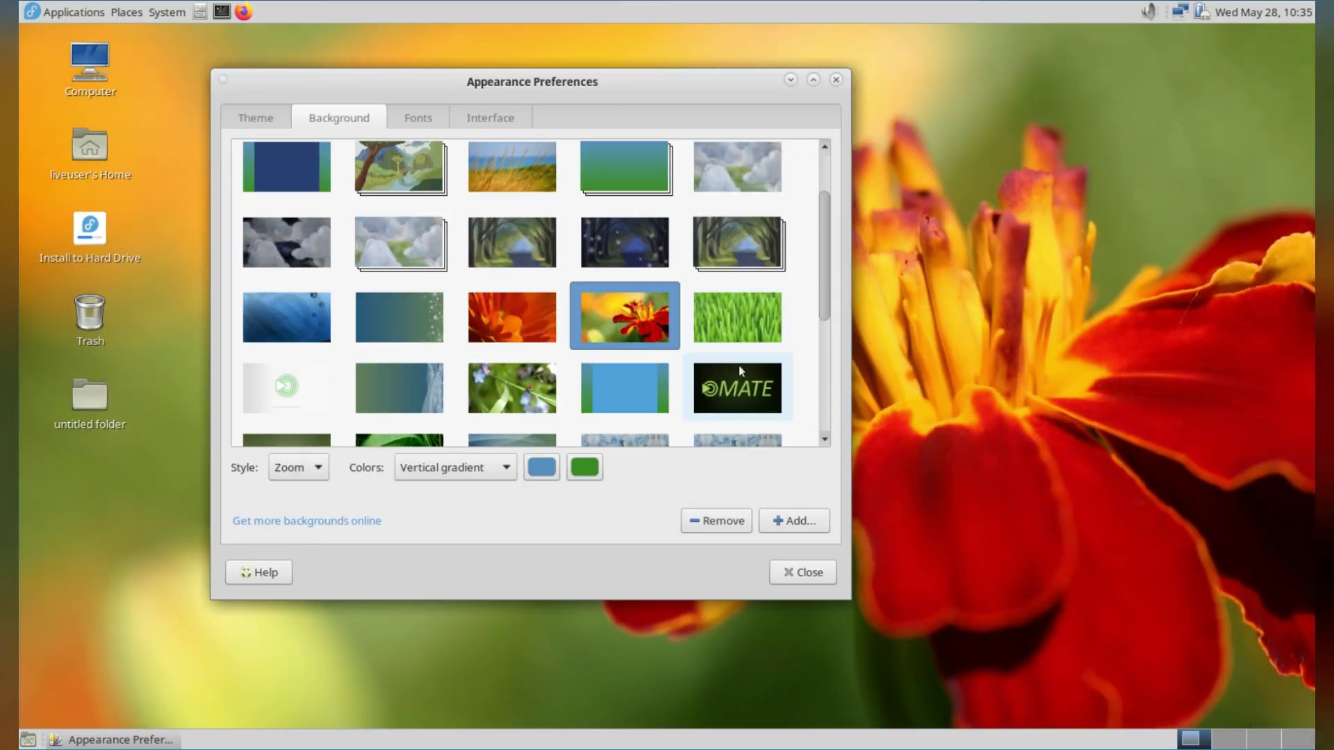
{"action": "scroll", "coordinate": [699, 333], "scroll_direction": "down", "scroll_amount": 2}
{"action": "left_click", "coordinate": [740, 239]}
{"action": "left_click", "coordinate": [741, 369]}
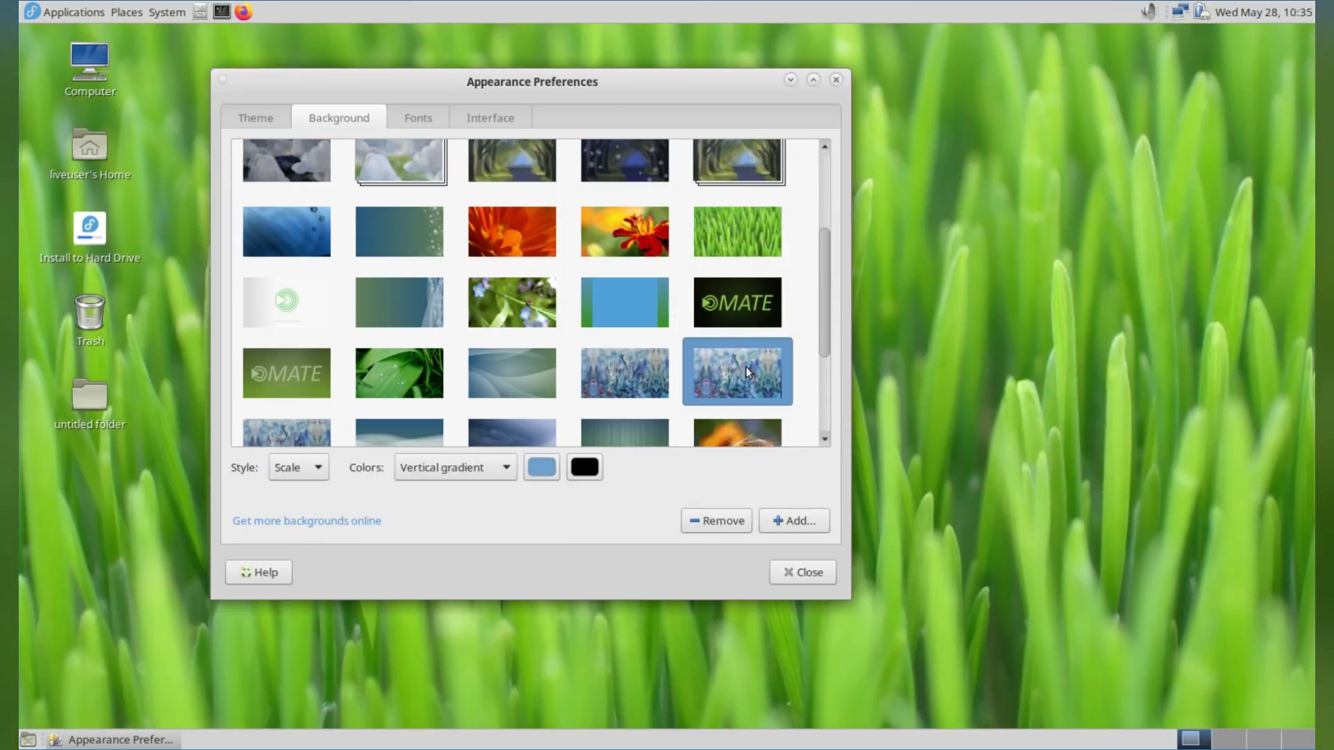
{"action": "scroll", "coordinate": [744, 367], "scroll_direction": "down", "scroll_amount": 5}
{"action": "left_click", "coordinate": [449, 385]}
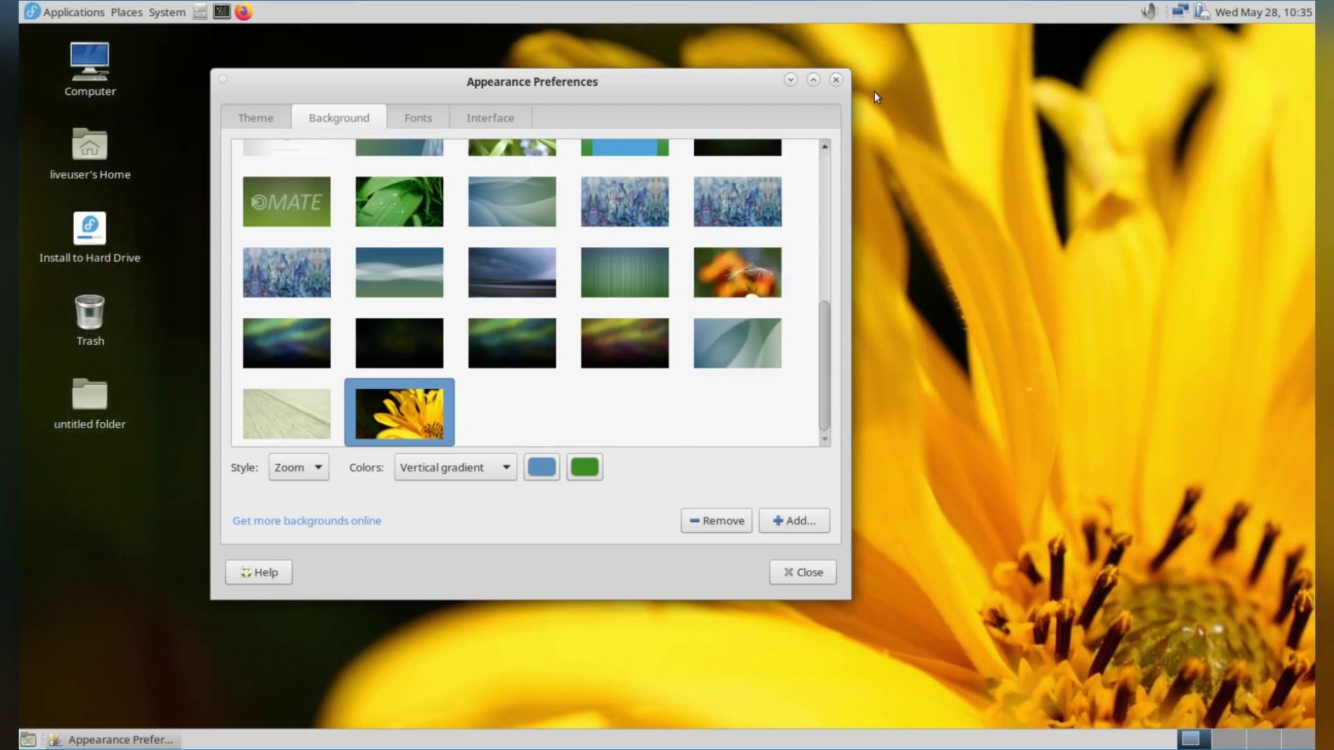
{"action": "left_click", "coordinate": [419, 121]}
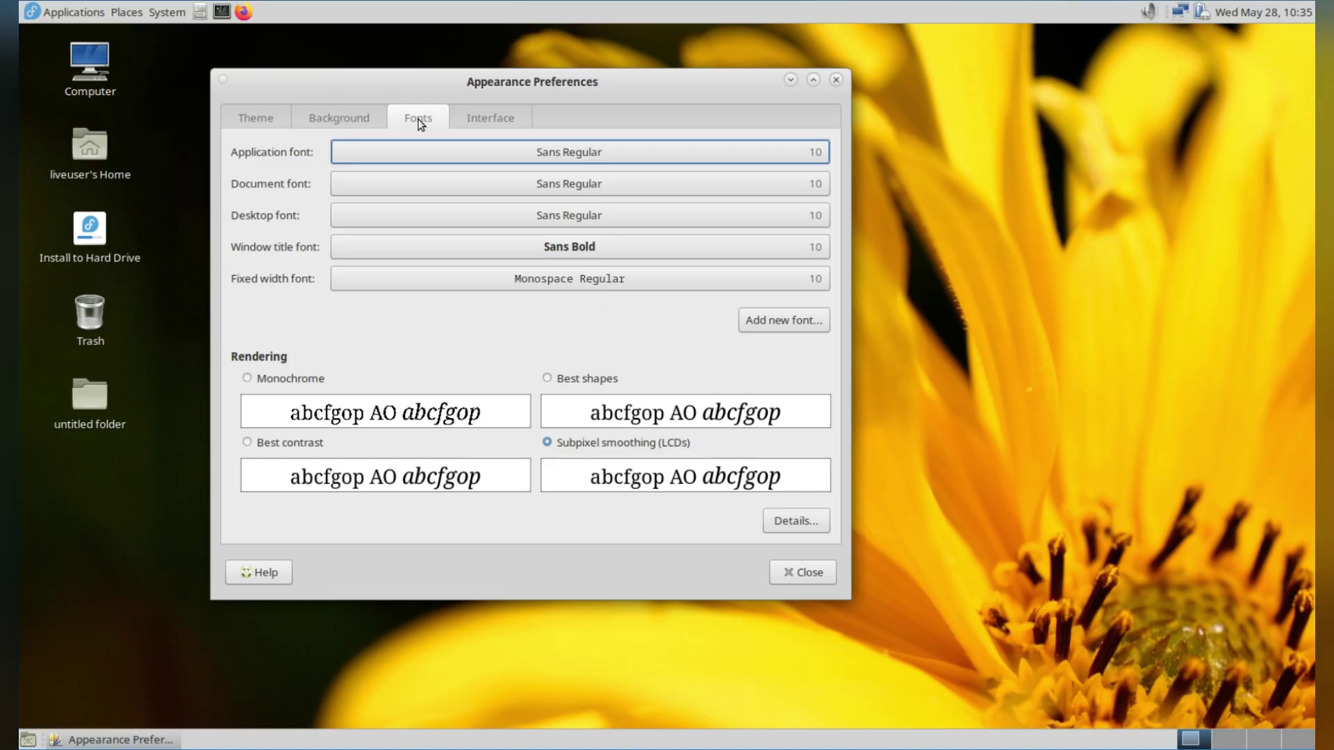
{"action": "left_click", "coordinate": [490, 118]}
Step: On the Theme tab, apply the BlueMenta and then Blue-Submarine desktop themes
{"action": "left_click", "coordinate": [273, 117]}
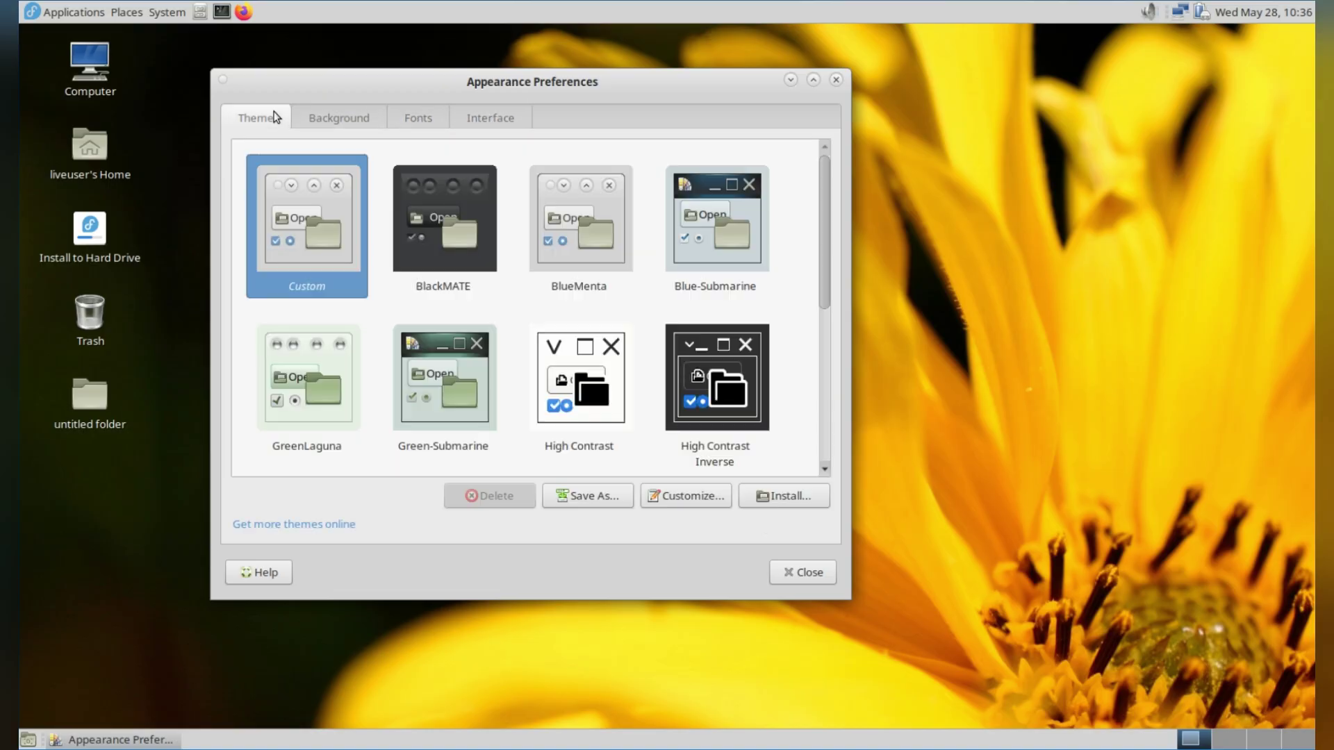
{"action": "left_click", "coordinate": [573, 178]}
{"action": "left_click_drag", "start_coordinate": [592, 91], "coordinate": [1037, 95]}
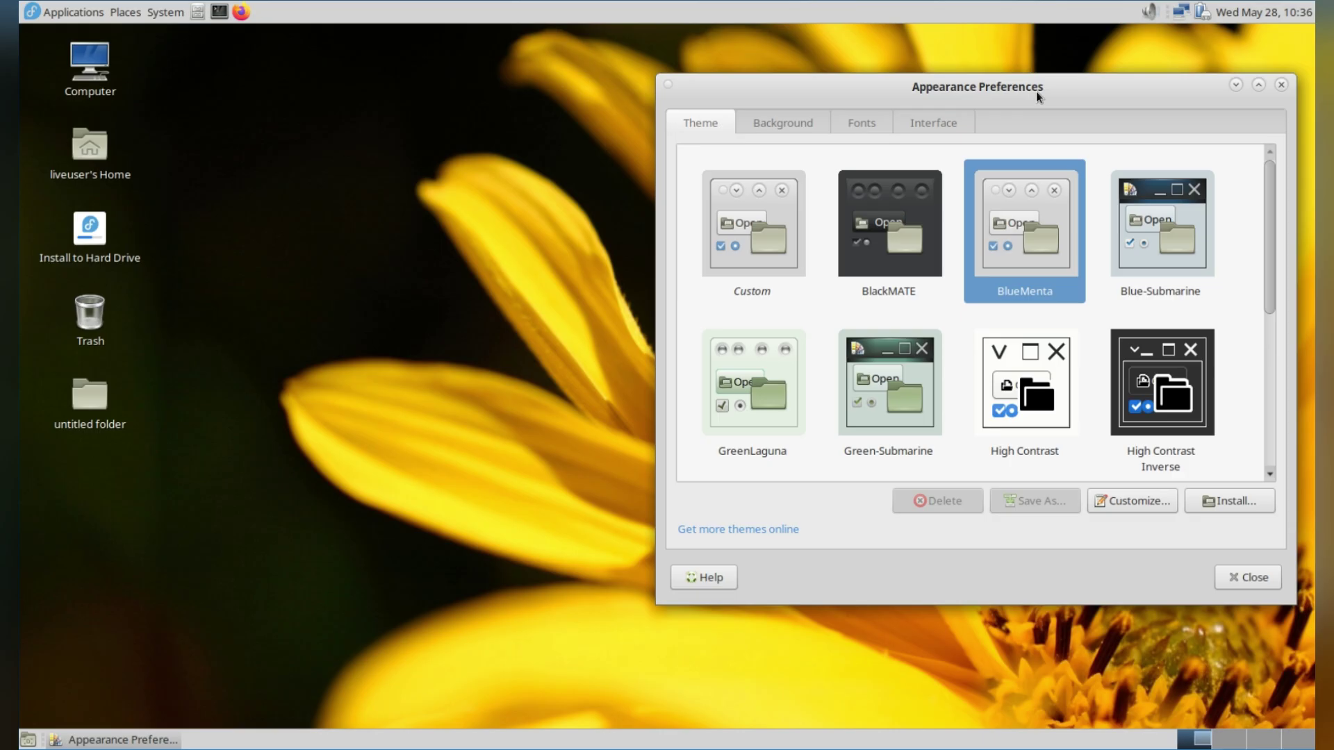
{"action": "left_click", "coordinate": [1104, 191]}
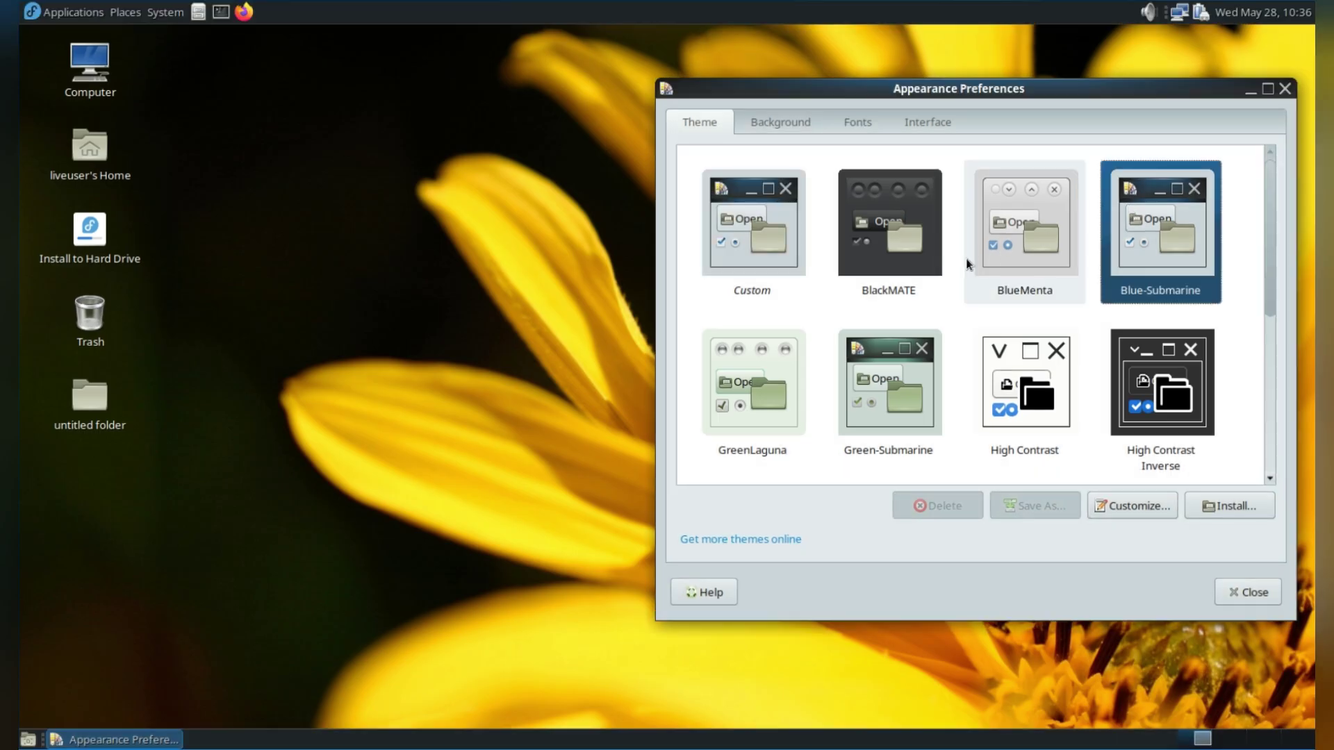
Step: Open the Computer desktop icon in a file manager window
{"action": "left_click", "coordinate": [83, 84]}
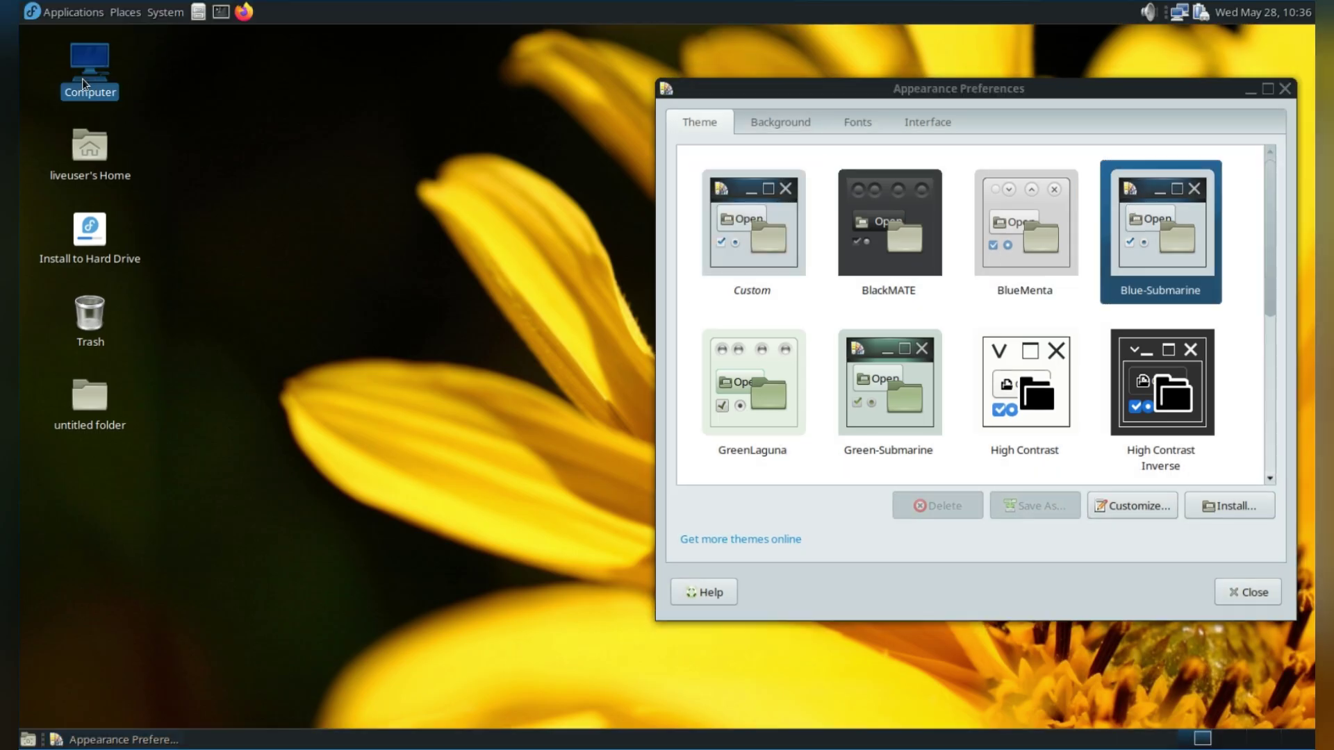
{"action": "double_click", "coordinate": [83, 83]}
{"action": "left_click_drag", "start_coordinate": [302, 41], "coordinate": [410, 208]}
{"action": "left_click", "coordinate": [803, 90]}
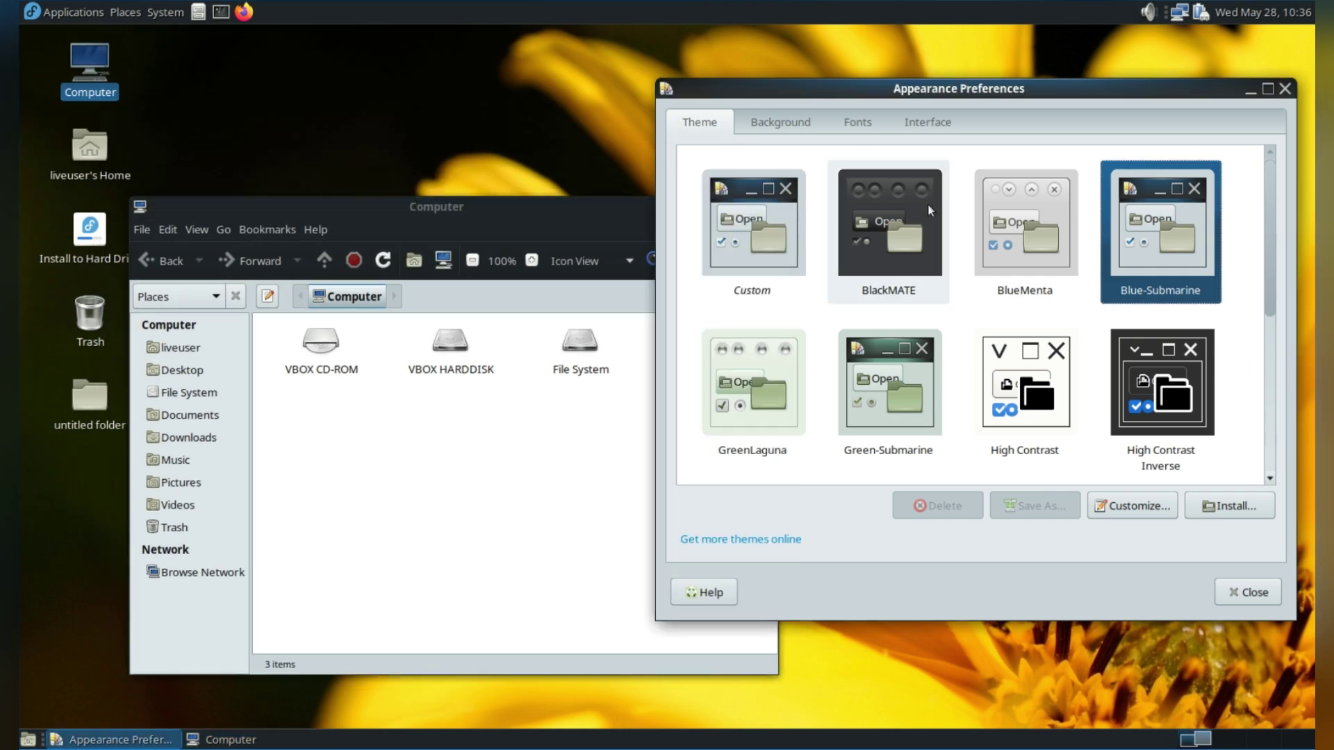
Step: Try BlackMATE, GreenLaguna, High Contrast Inverse and TraditionalOk, apply YaruOk, then view the Interface tab
{"action": "left_click", "coordinate": [930, 212]}
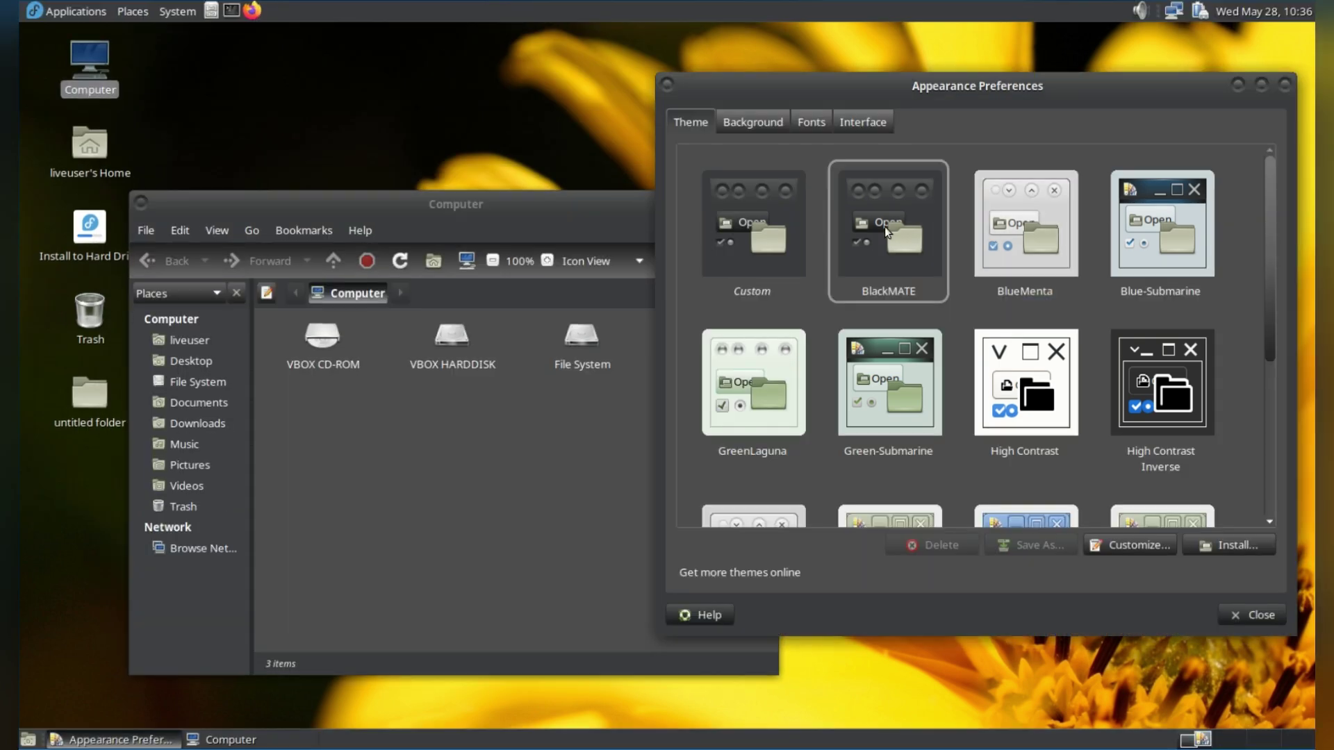
{"action": "left_click", "coordinate": [752, 366]}
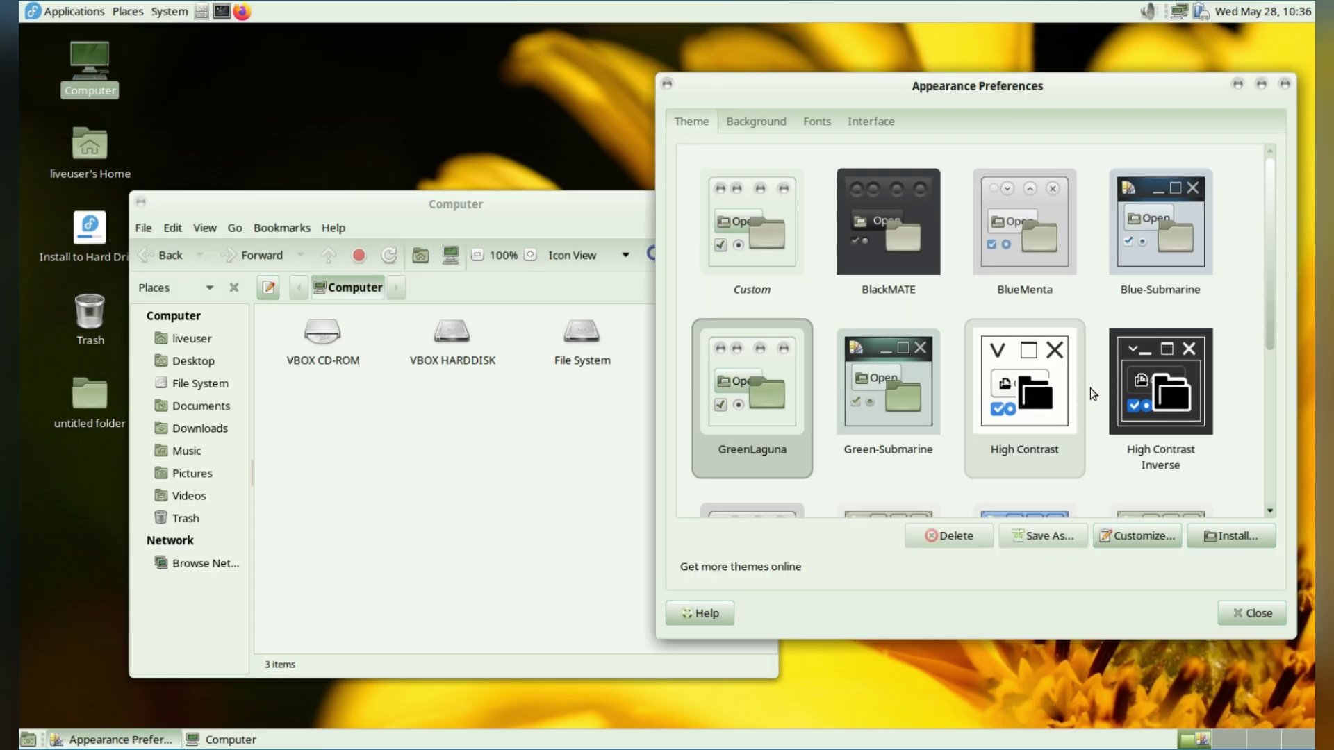
{"action": "left_click", "coordinate": [1136, 385]}
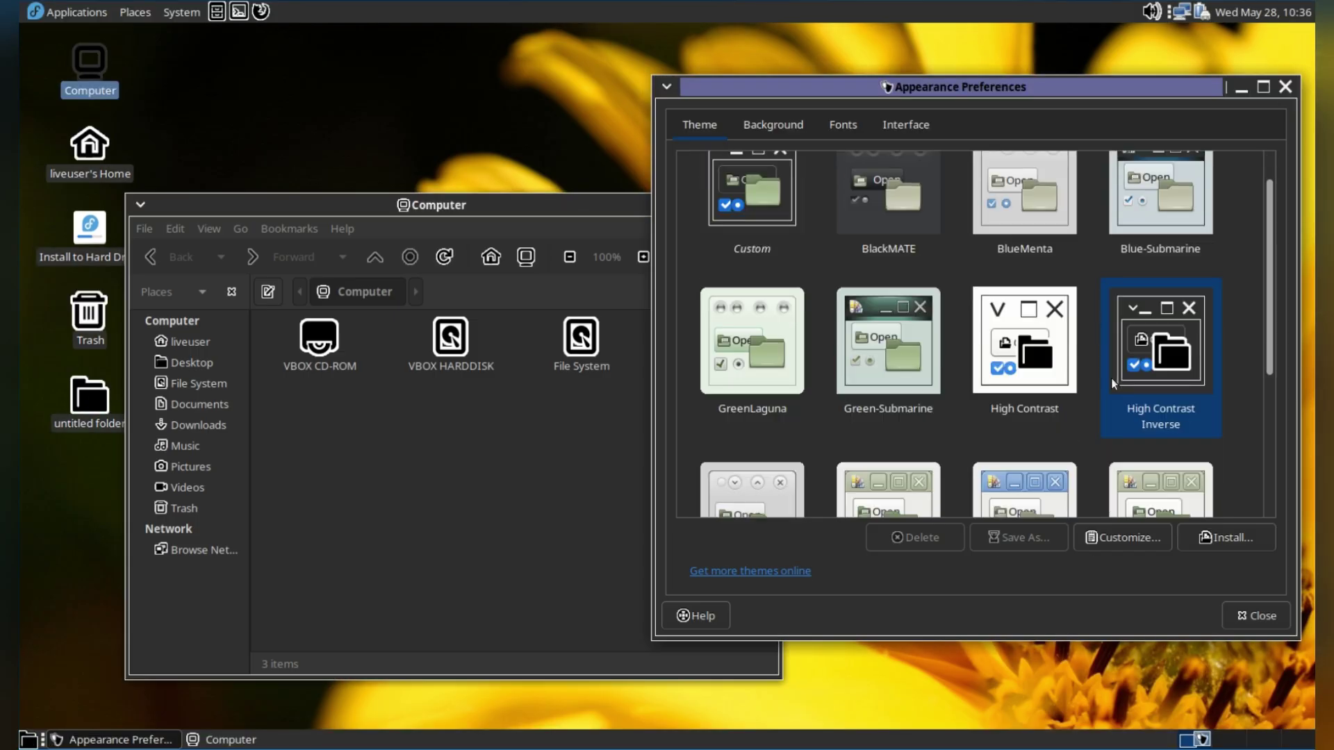
{"action": "scroll", "coordinate": [1084, 386], "scroll_direction": "down", "scroll_amount": 3}
{"action": "left_click", "coordinate": [1052, 391]}
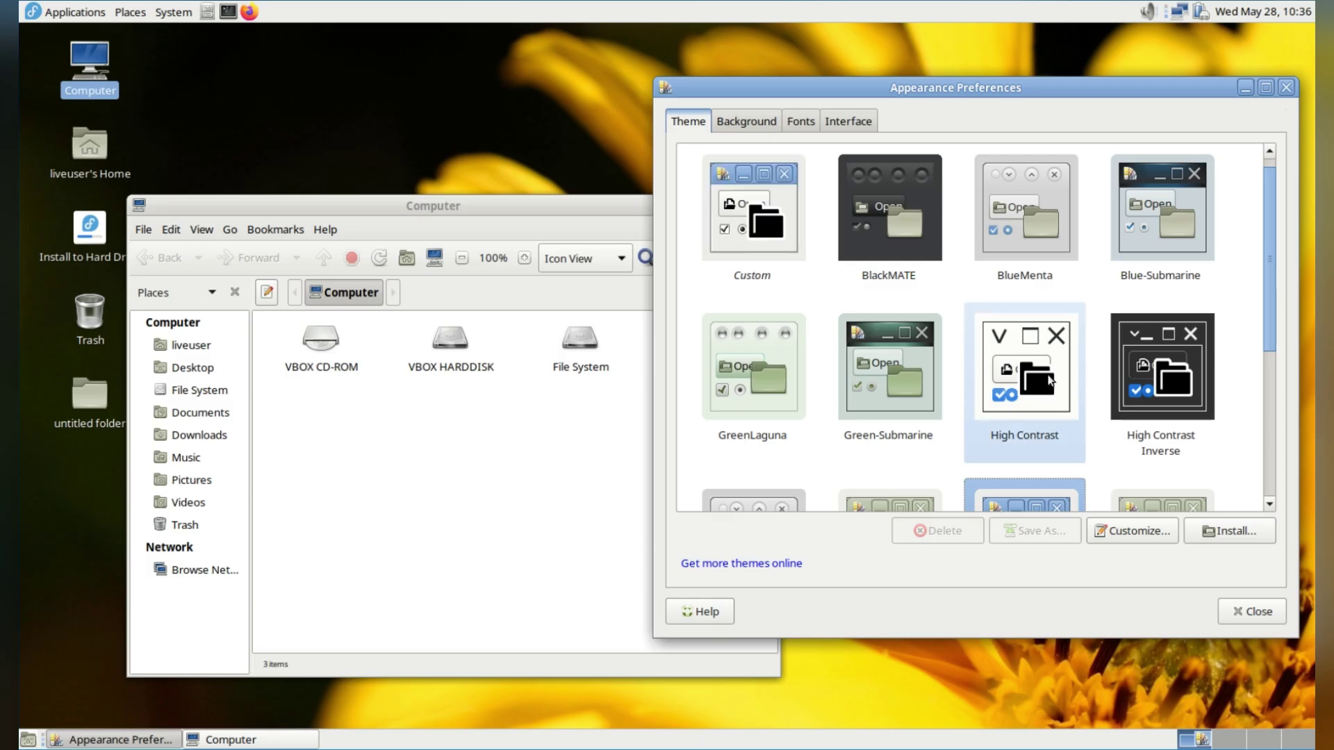
{"action": "scroll", "coordinate": [1047, 374], "scroll_direction": "down", "scroll_amount": 4}
{"action": "left_click", "coordinate": [769, 414]}
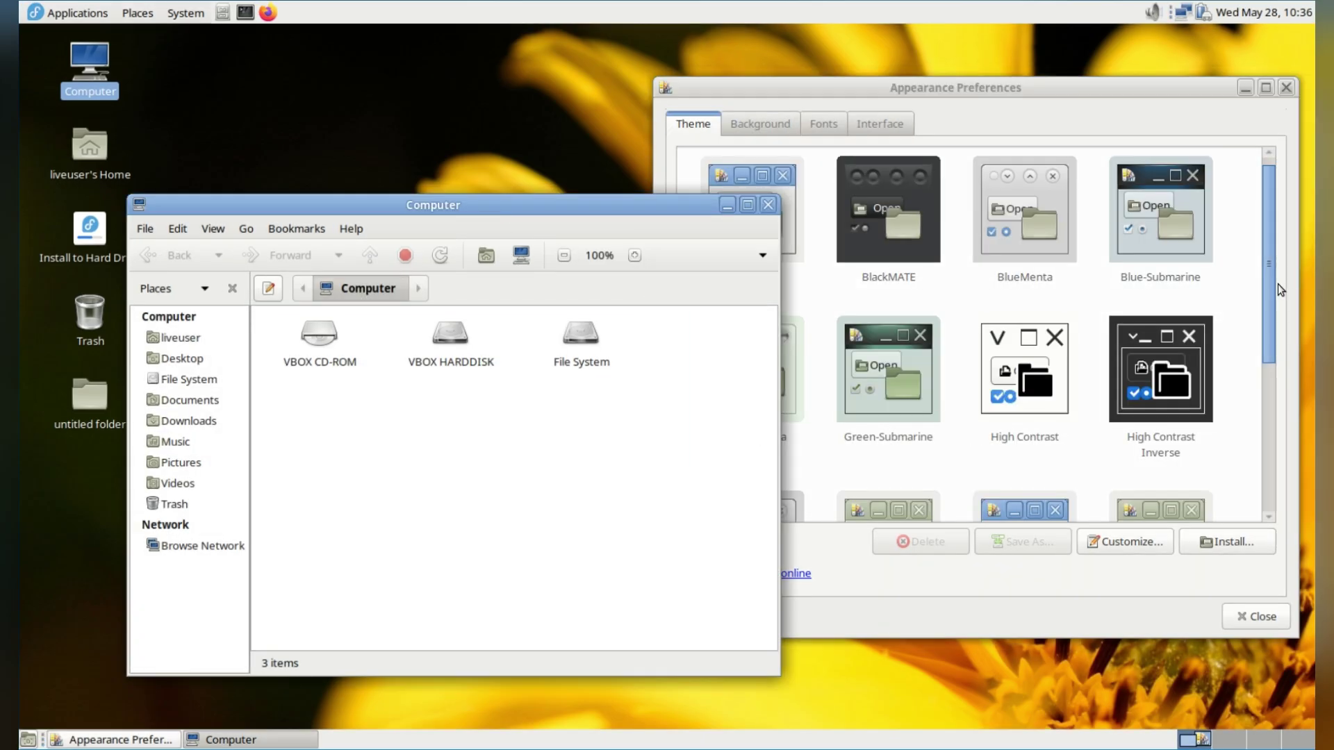
{"action": "left_click_drag", "start_coordinate": [1278, 283], "coordinate": [1276, 385]}
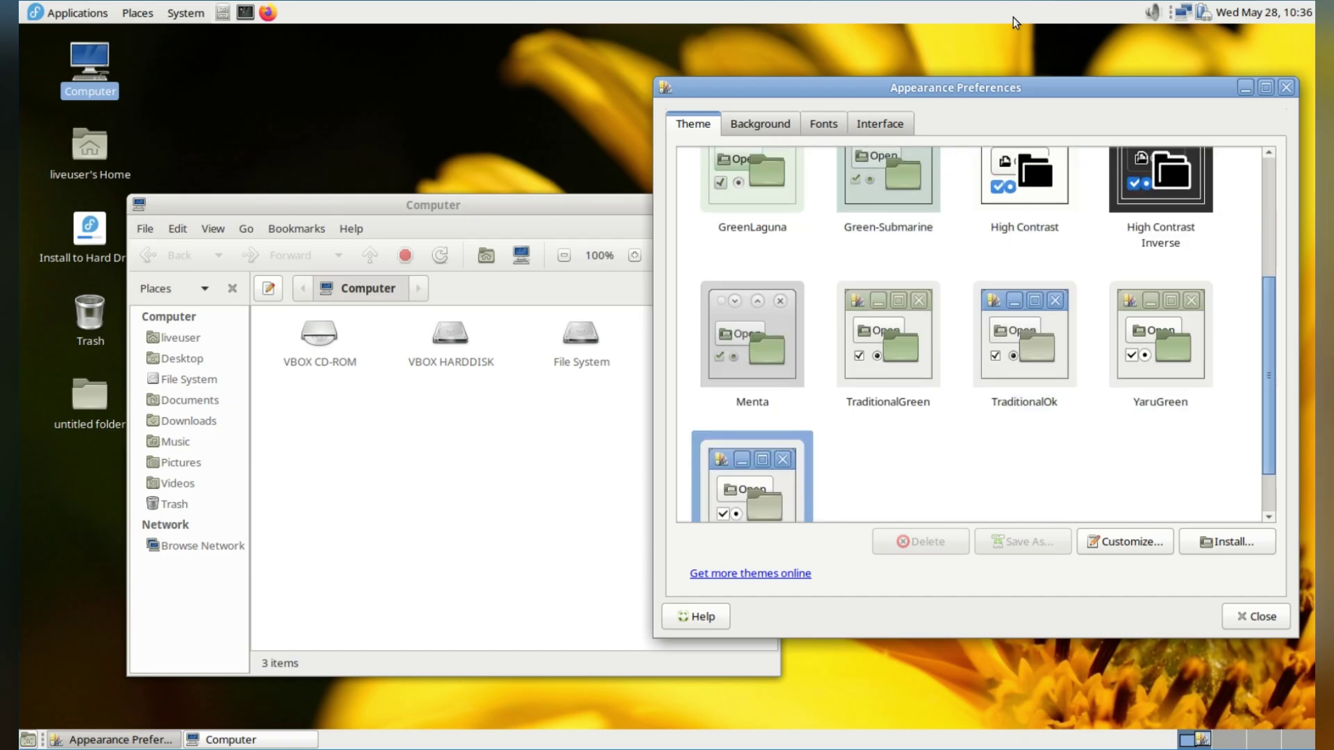
{"action": "left_click", "coordinate": [897, 130]}
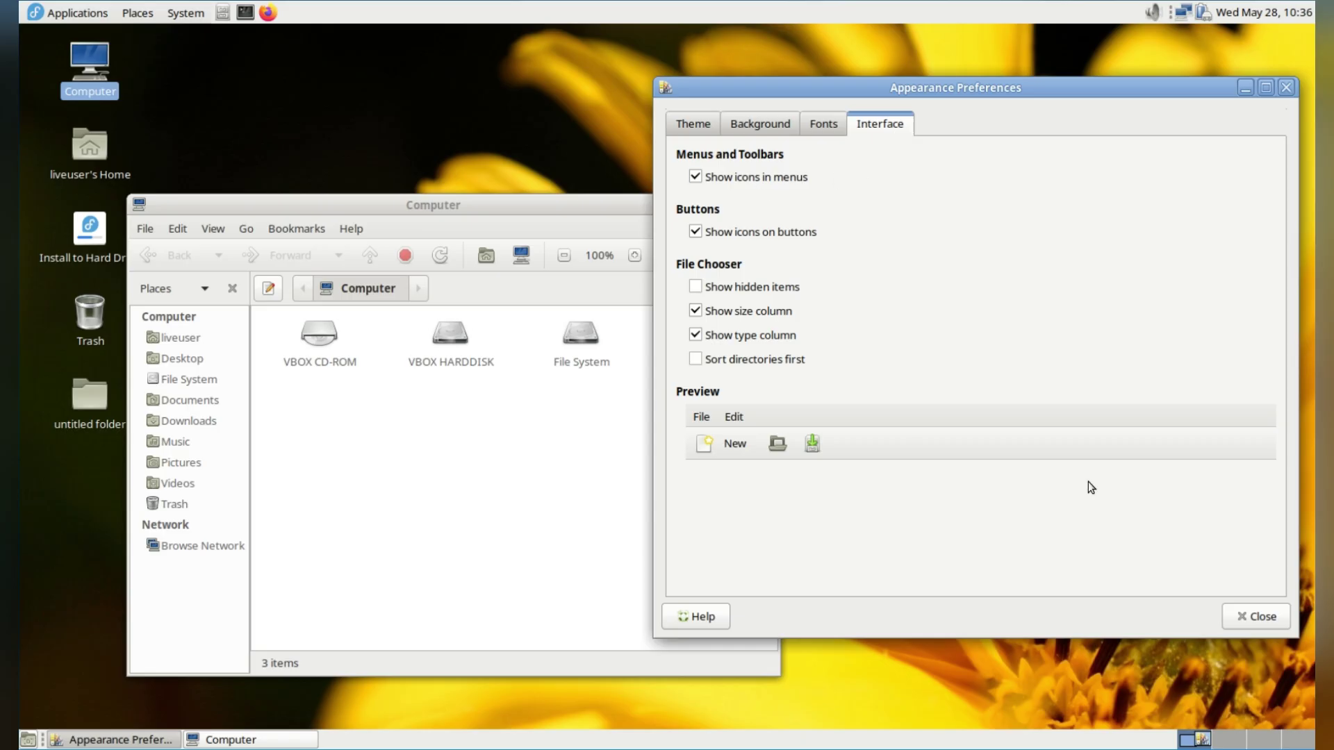
Step: Close Appearance Preferences and view the About Caja information in the Computer window
{"action": "left_click", "coordinate": [1243, 617]}
{"action": "left_click_drag", "start_coordinate": [465, 203], "coordinate": [1001, 141]}
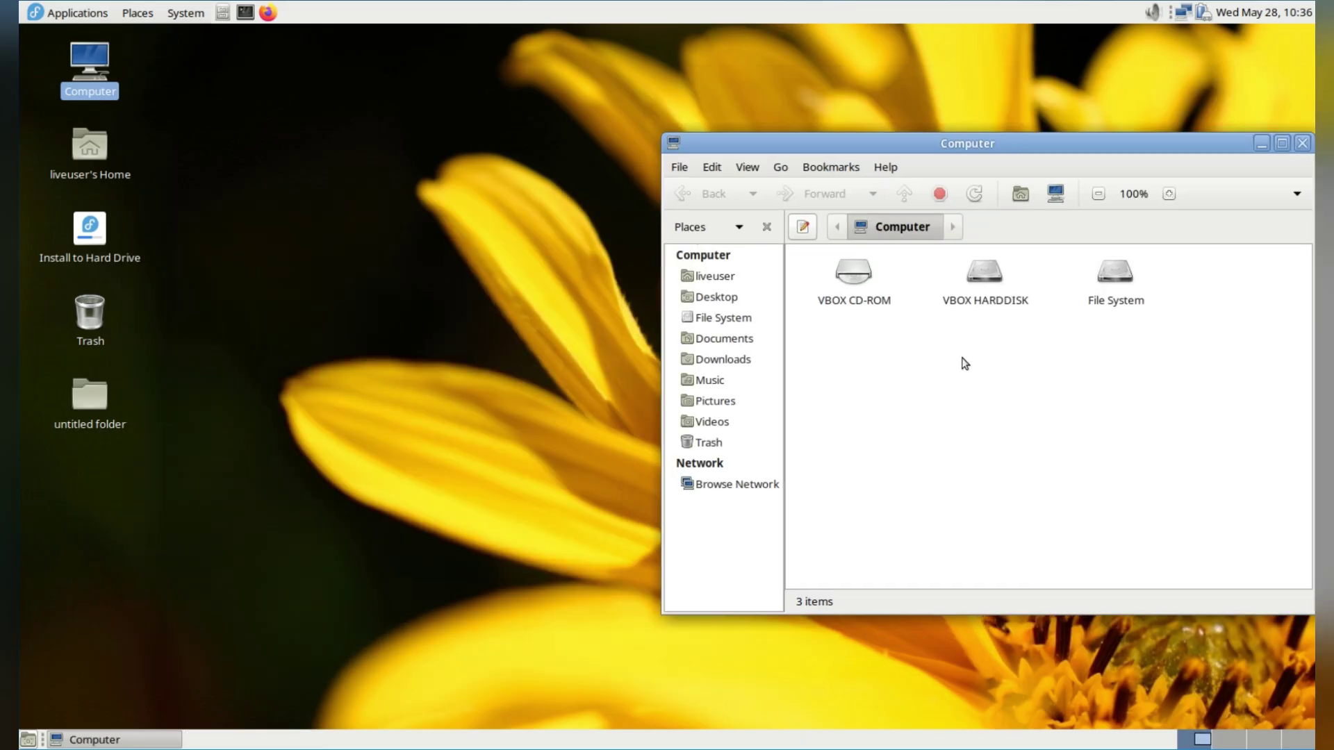
{"action": "left_click", "coordinate": [886, 168]}
{"action": "left_click", "coordinate": [900, 216]}
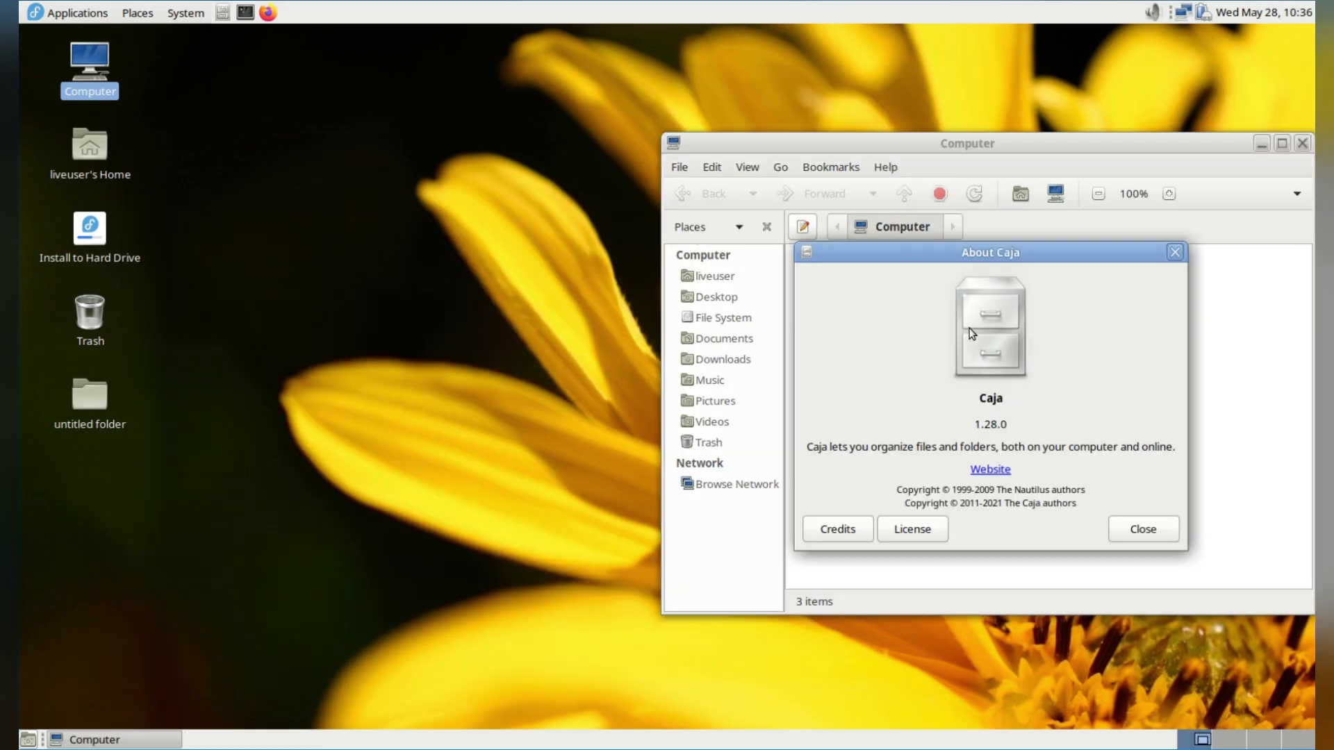
{"action": "left_click", "coordinate": [1143, 529]}
{"action": "left_click_drag", "start_coordinate": [956, 139], "coordinate": [765, 122]}
Step: Browse liveuser home, File System, Documents and Pictures, ending in the empty Videos folder
{"action": "left_click", "coordinate": [549, 257]}
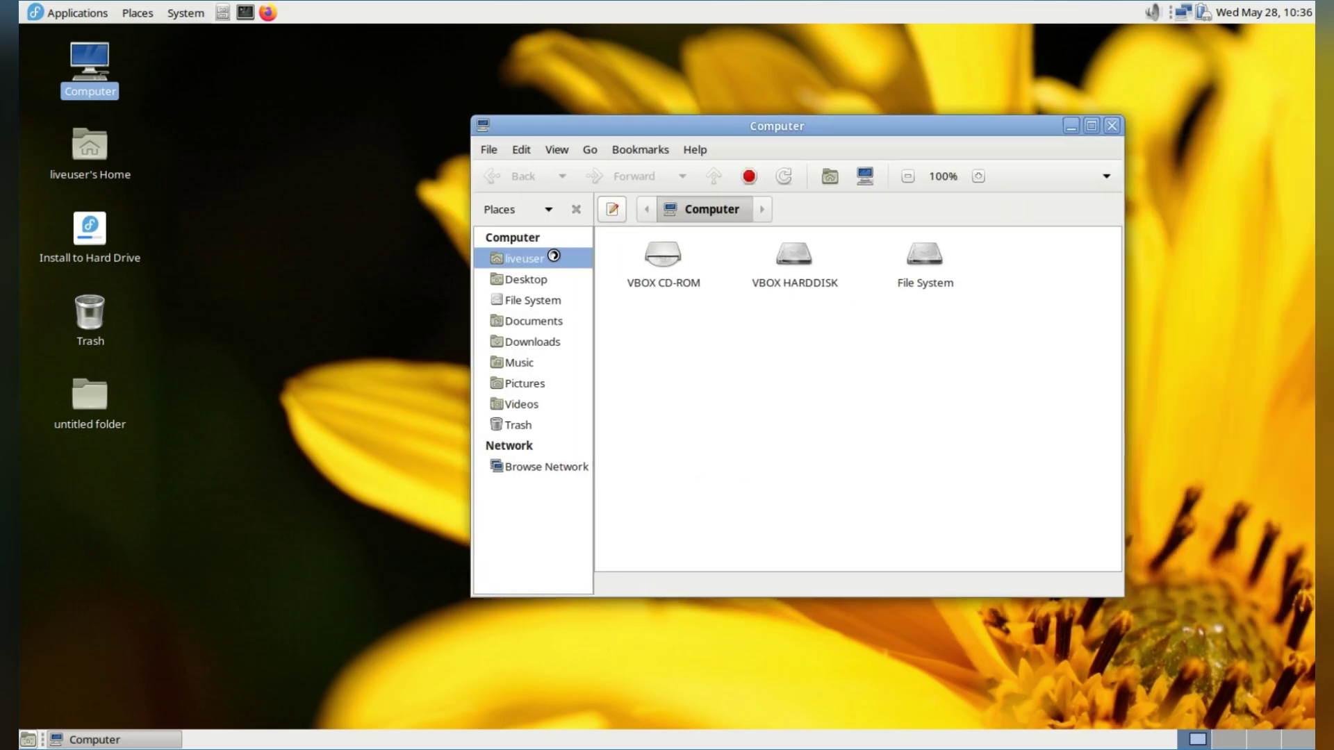
{"action": "left_click", "coordinate": [549, 281]}
{"action": "left_click", "coordinate": [548, 301]}
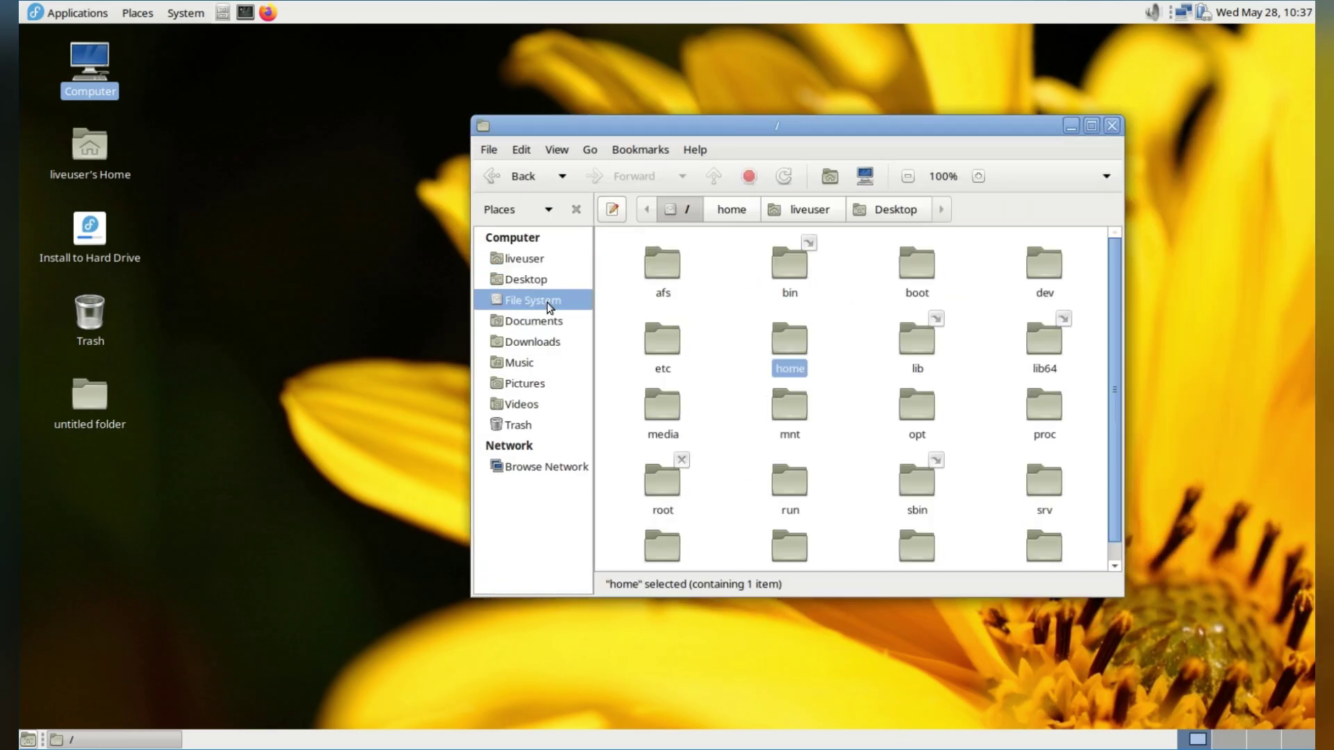
{"action": "left_click", "coordinate": [549, 323]}
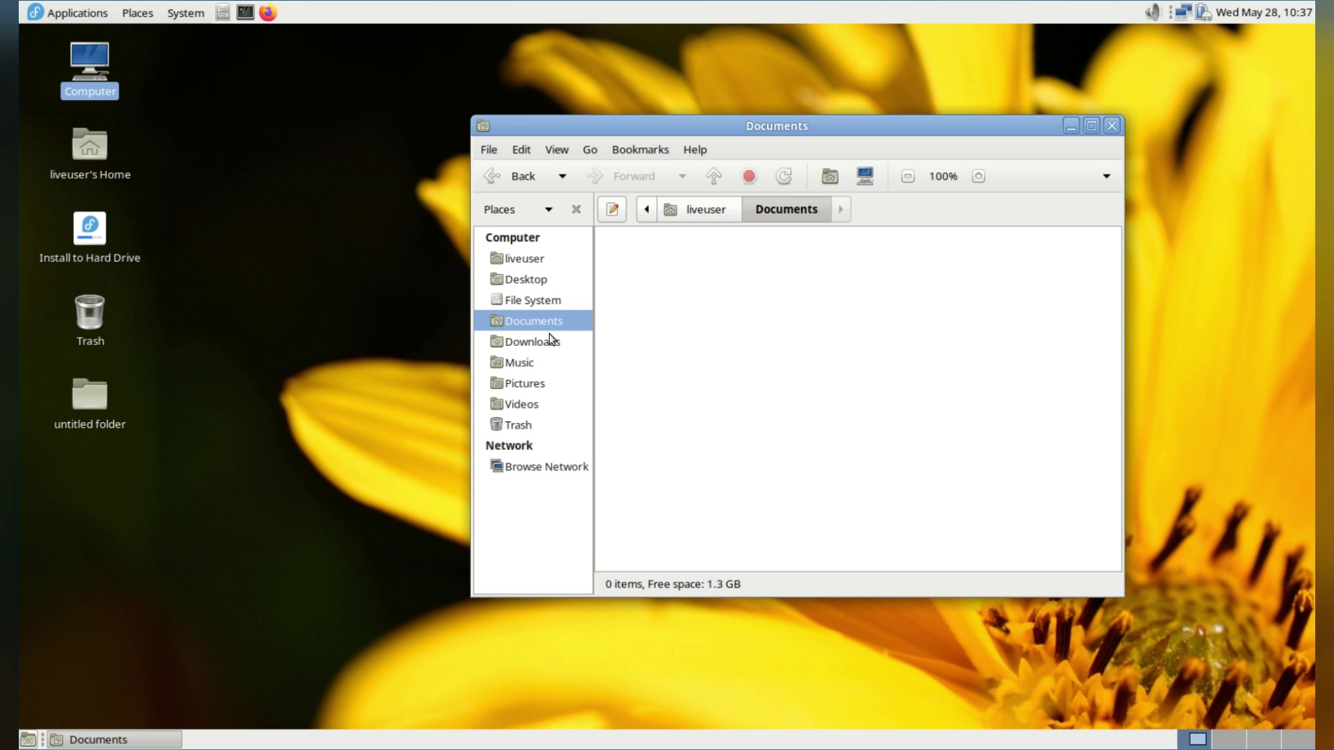
{"action": "left_click", "coordinate": [554, 384]}
{"action": "left_click", "coordinate": [552, 404]}
{"action": "left_click", "coordinate": [70, 60]}
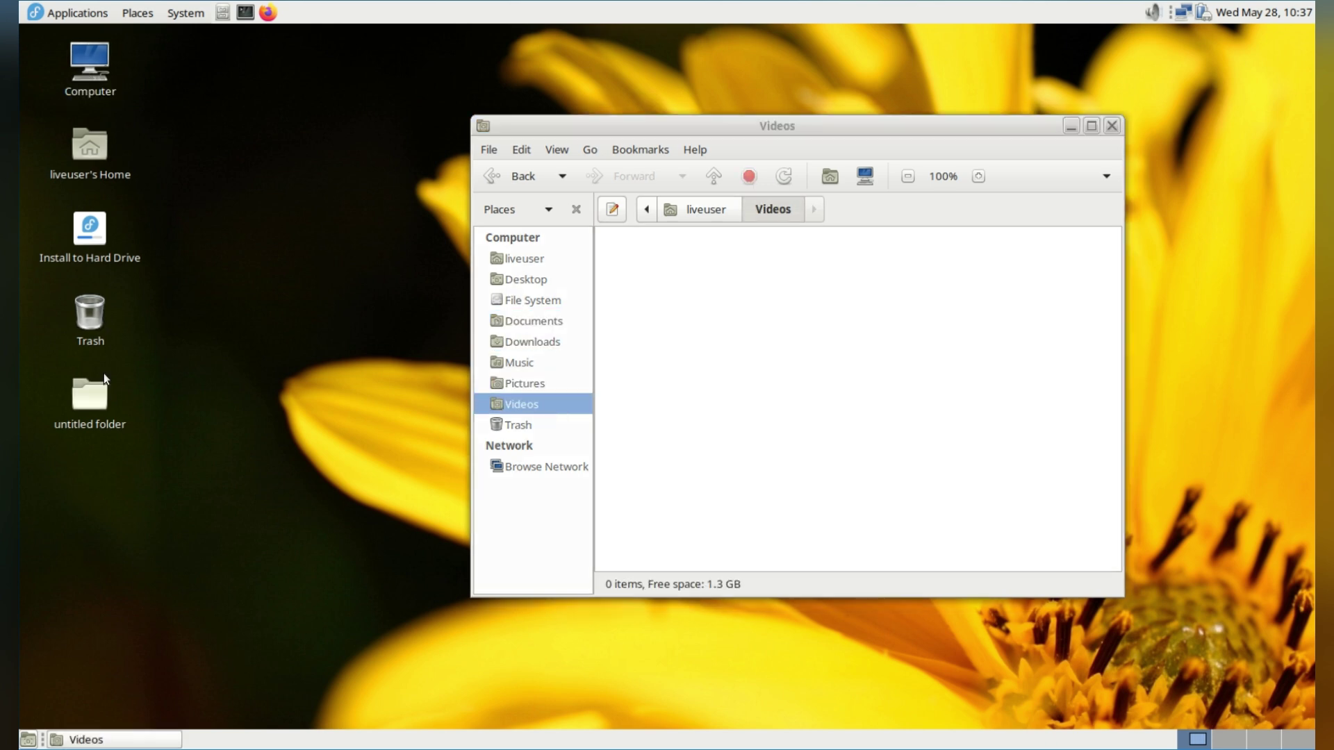
Step: Browse the Places and Applications menus, ending on System > Administration with dnfdragora, Firewall and Print Settings
{"action": "left_click", "coordinate": [132, 14]}
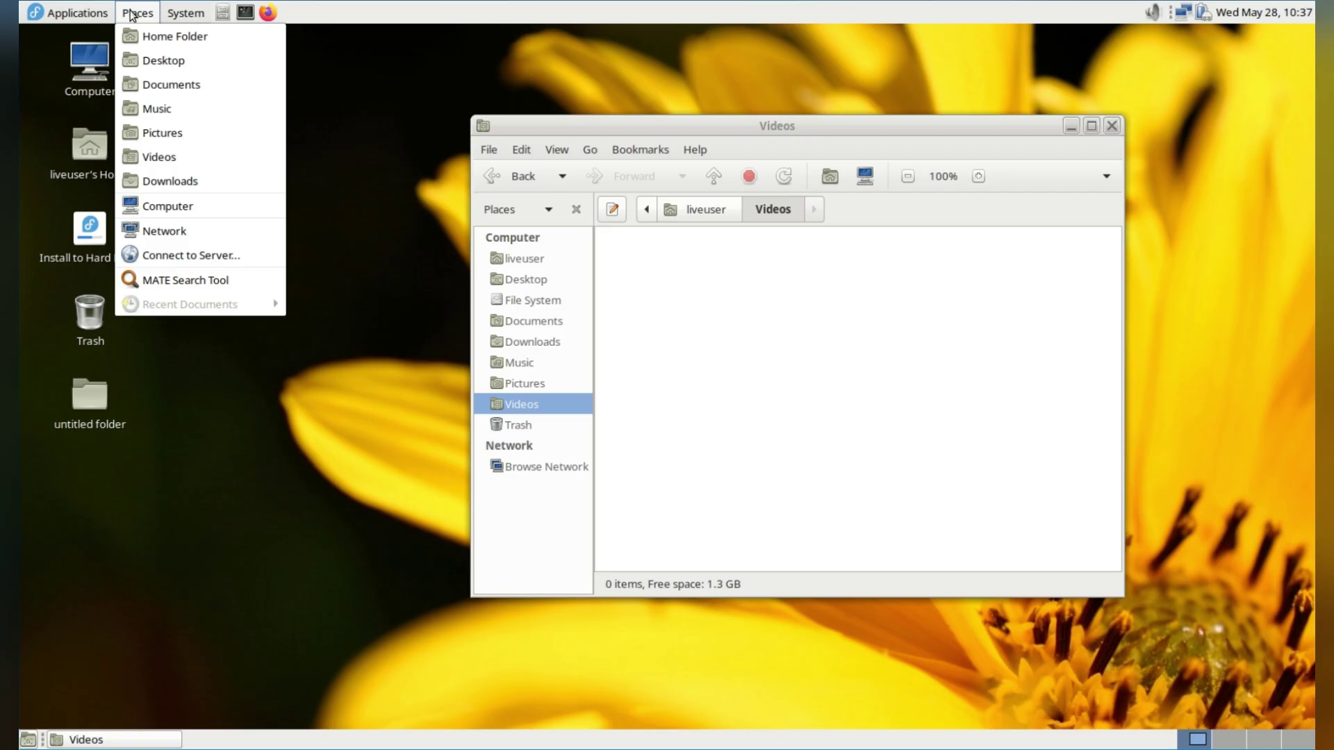
{"action": "mouse_move", "coordinate": [77, 10]}
{"action": "mouse_move", "coordinate": [95, 43]}
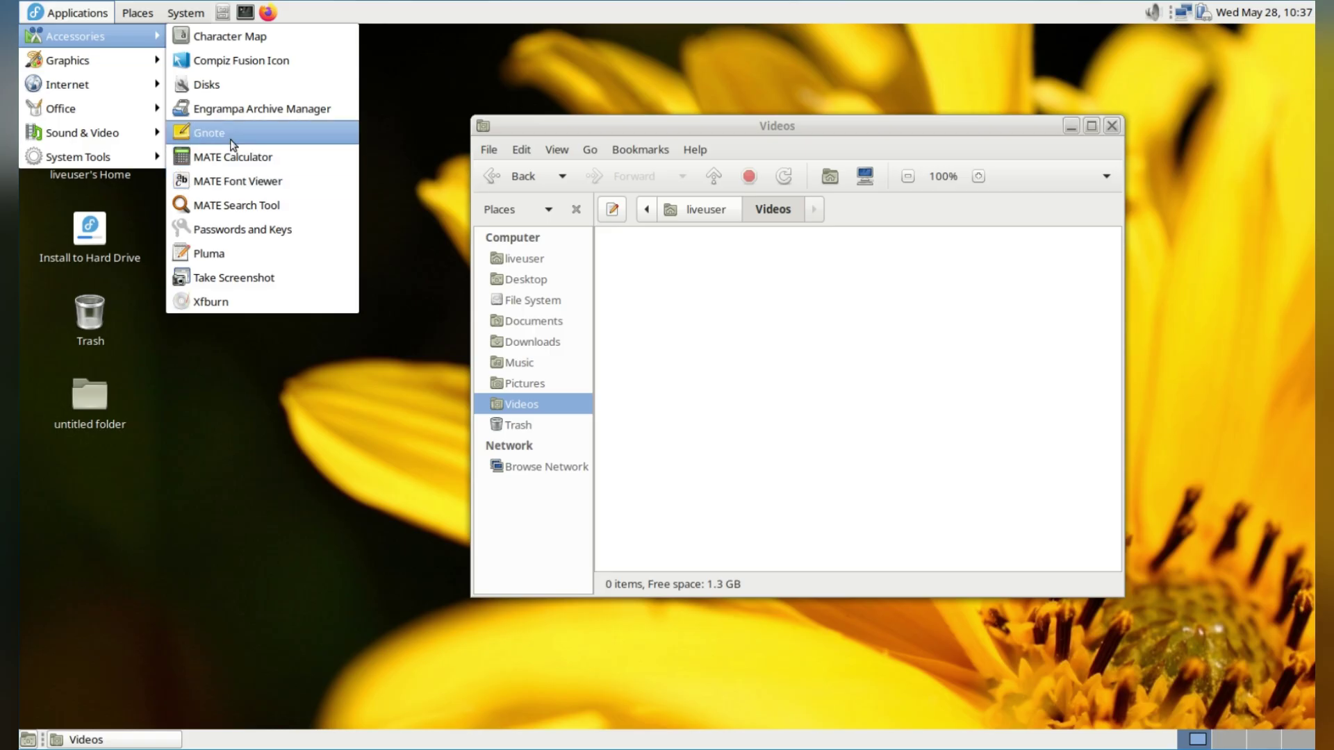
{"action": "mouse_move", "coordinate": [110, 65]}
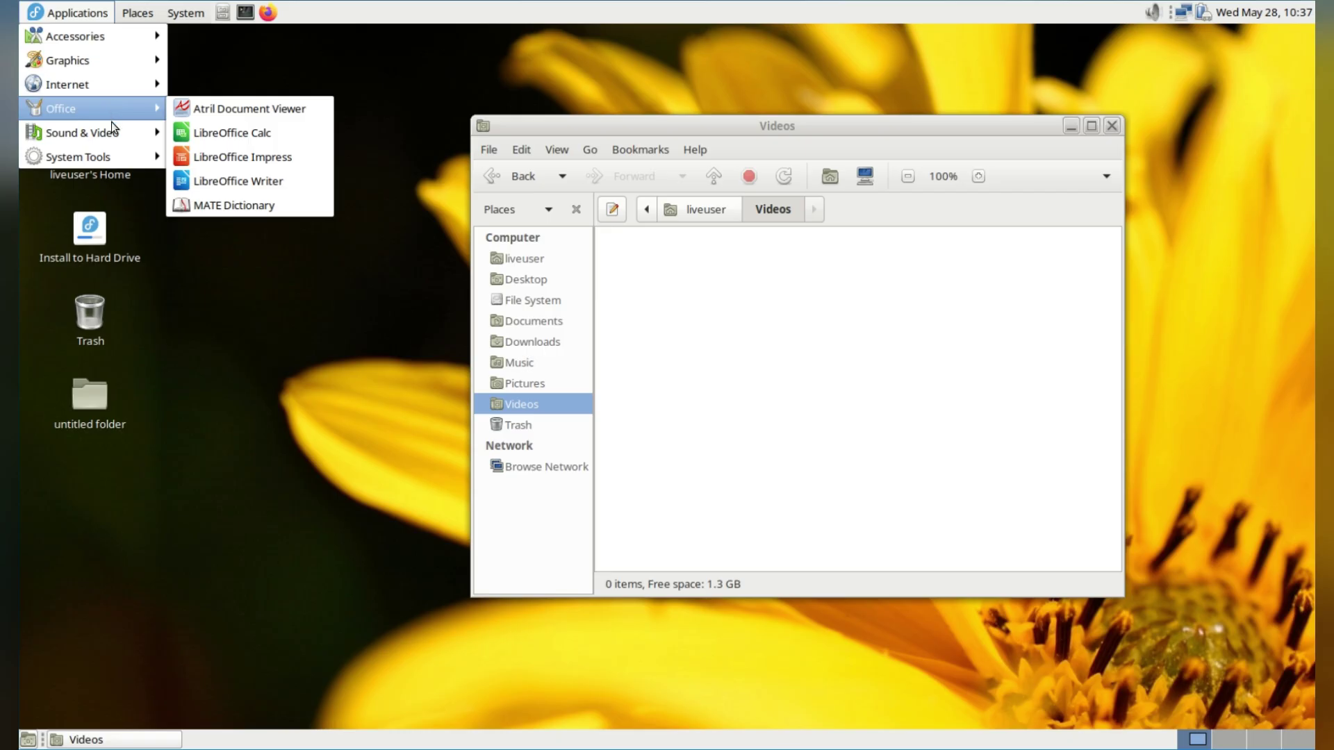
{"action": "mouse_move", "coordinate": [105, 140]}
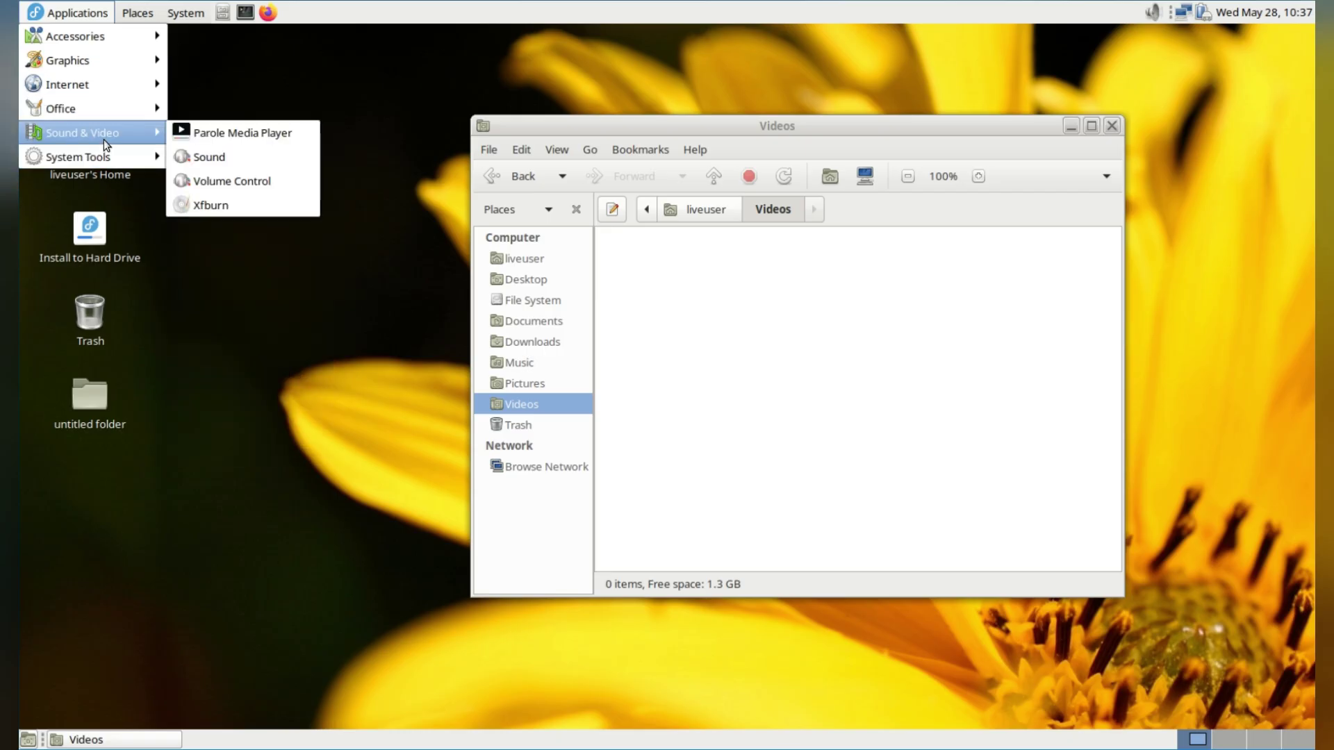
{"action": "mouse_move", "coordinate": [106, 164]}
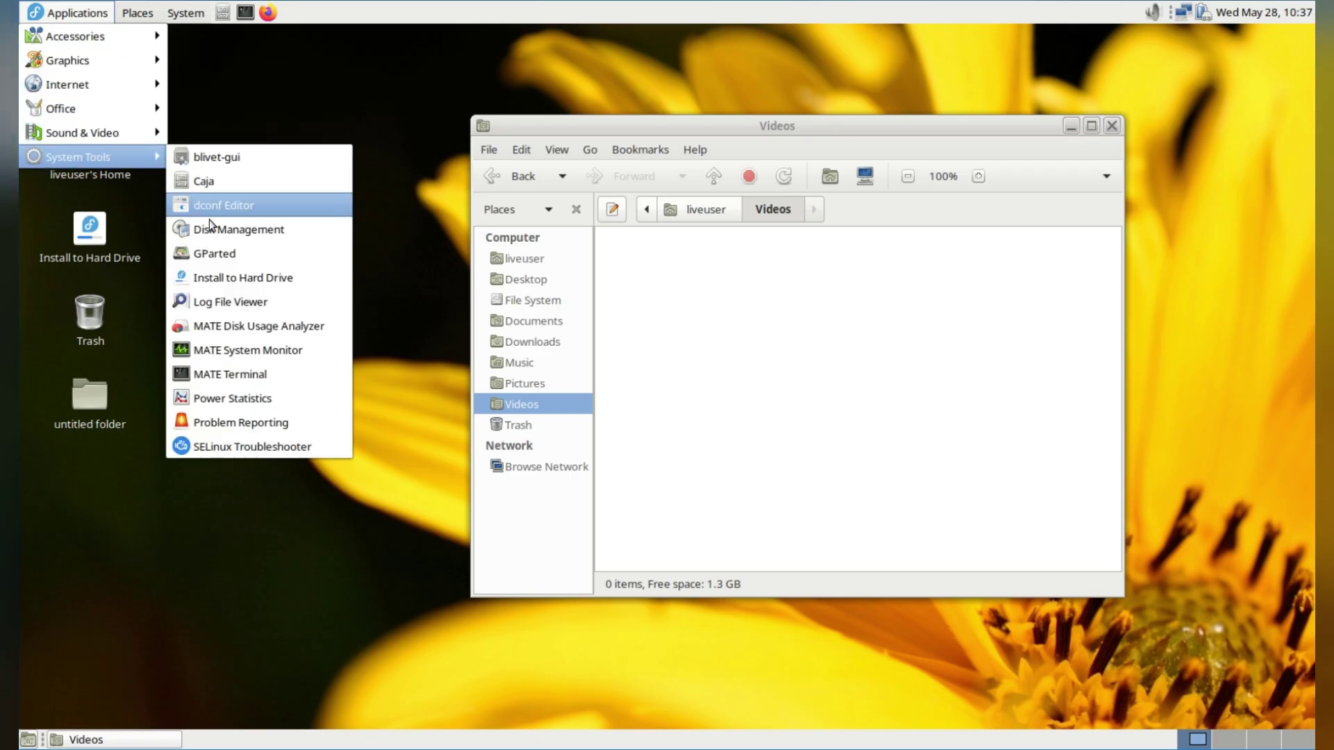
{"action": "mouse_move", "coordinate": [127, 15]}
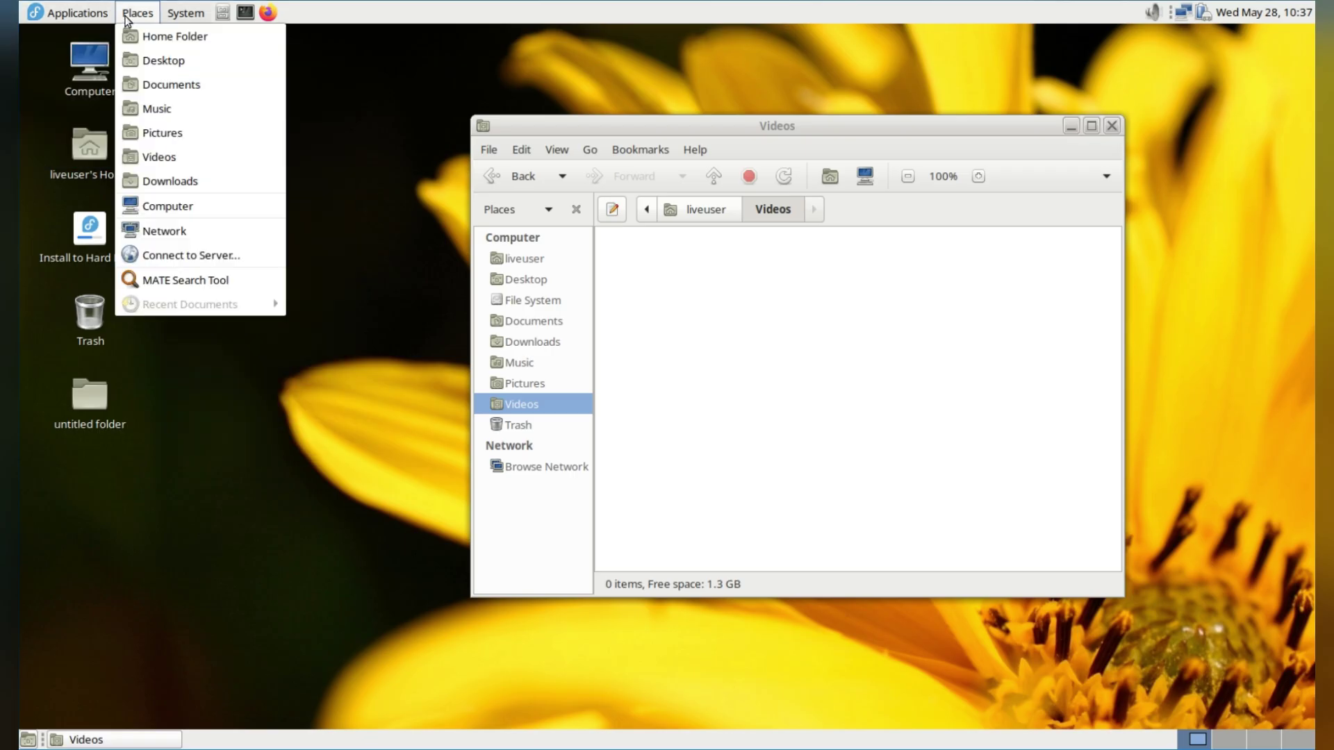
{"action": "mouse_move", "coordinate": [175, 14]}
{"action": "mouse_move", "coordinate": [192, 40]}
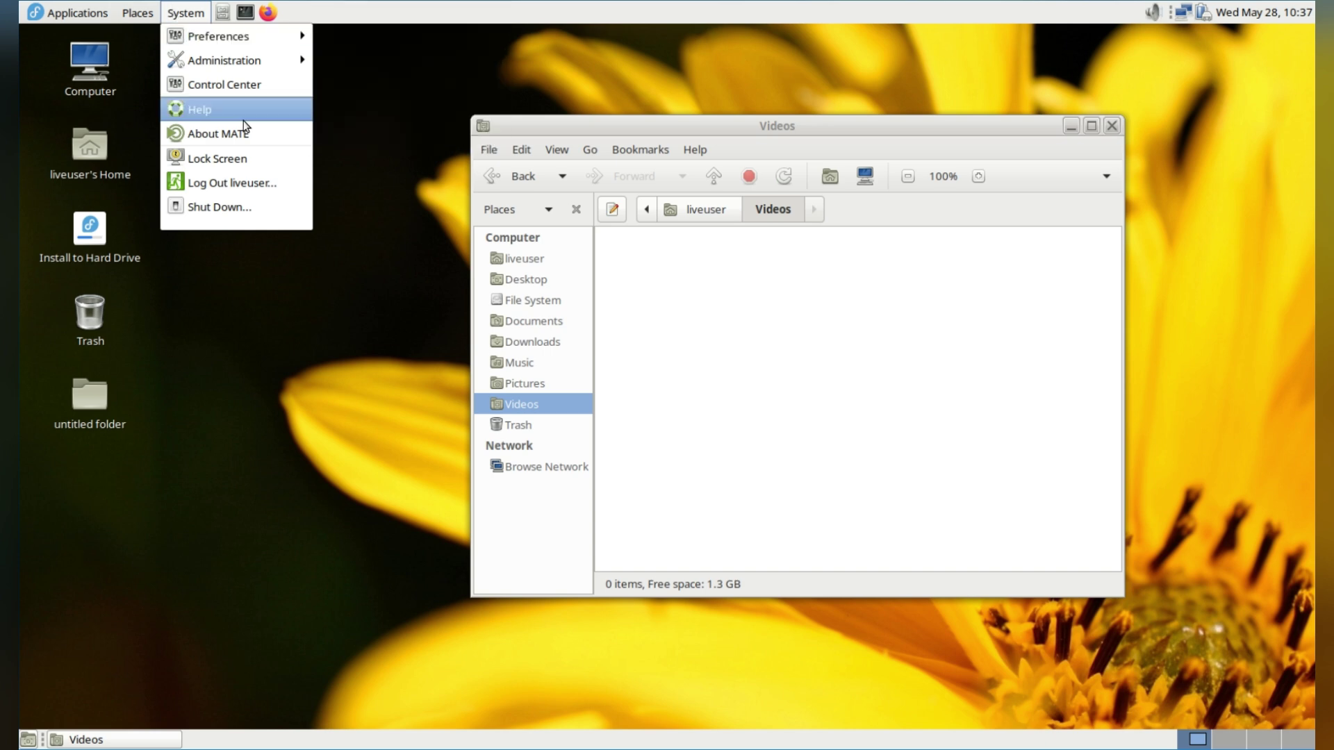
Step: Launch dnfdragora and close the Videos file manager window
{"action": "mouse_move", "coordinate": [271, 54]}
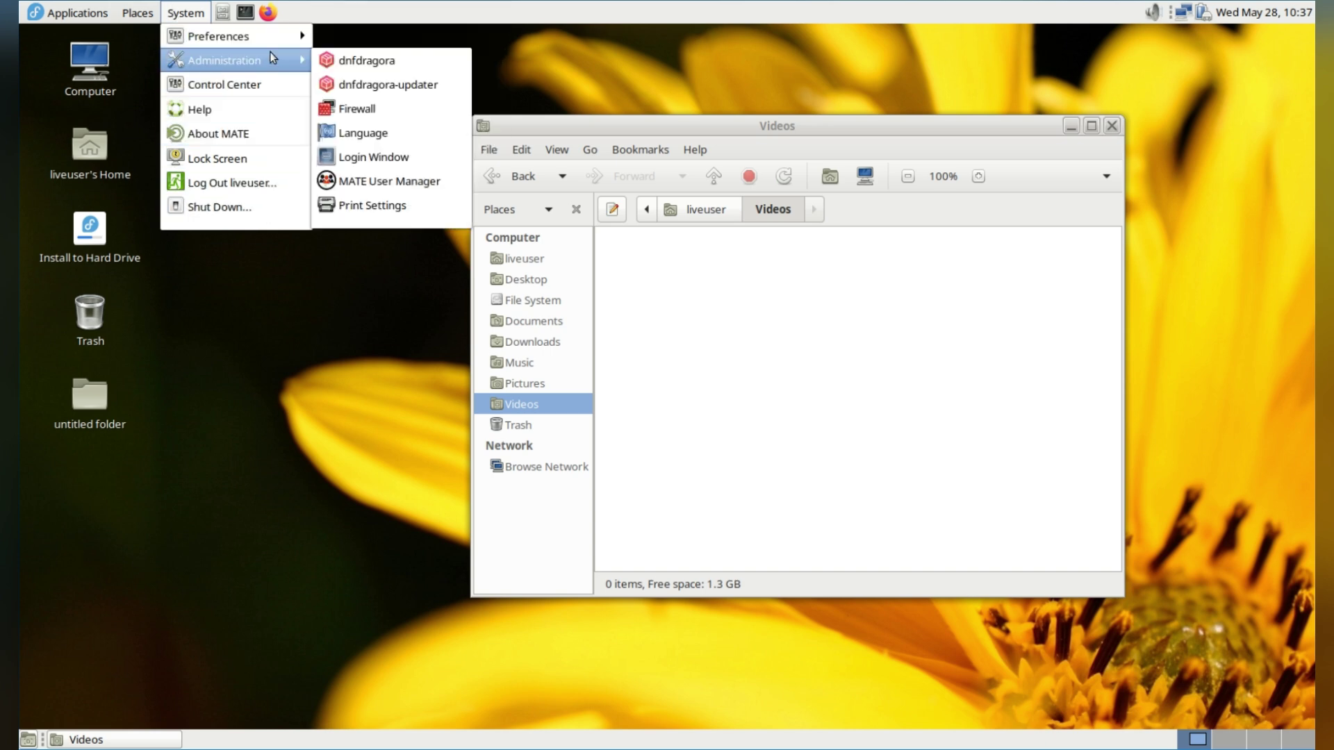
{"action": "left_click", "coordinate": [395, 63]}
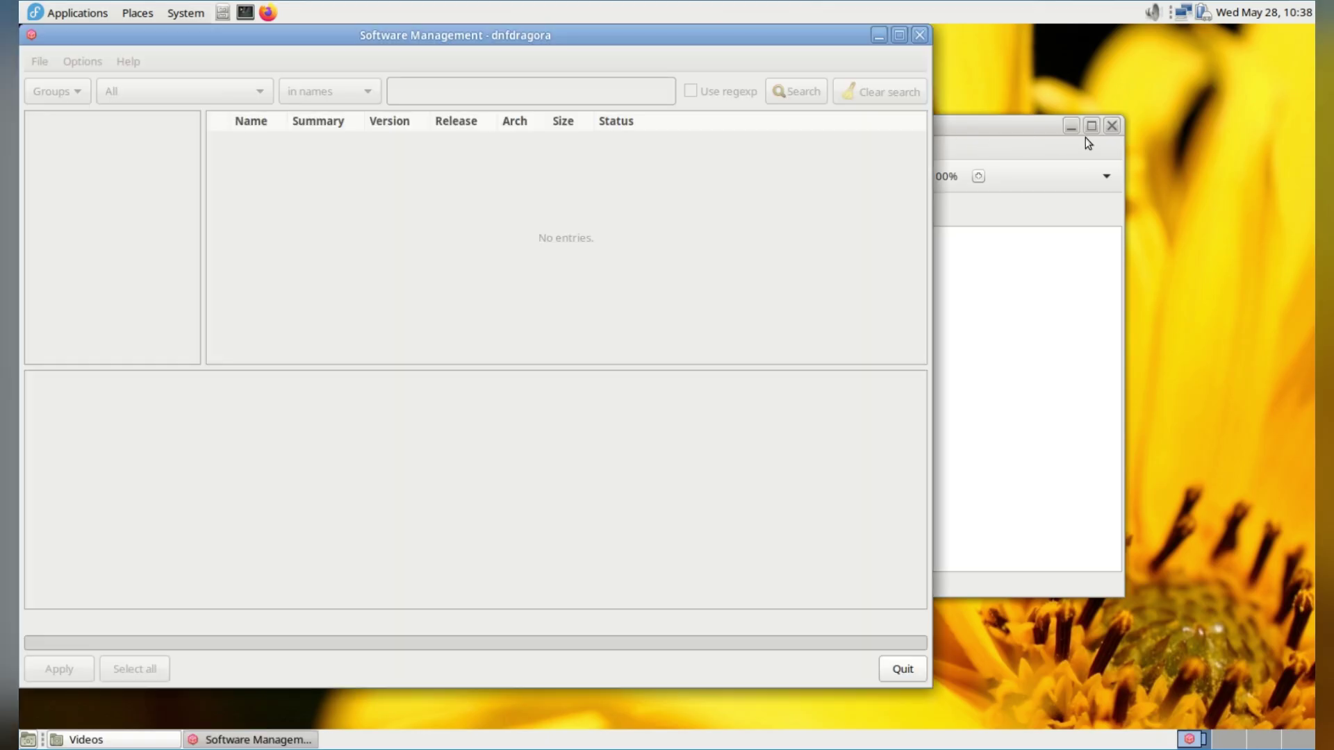
{"action": "left_click", "coordinate": [1088, 126]}
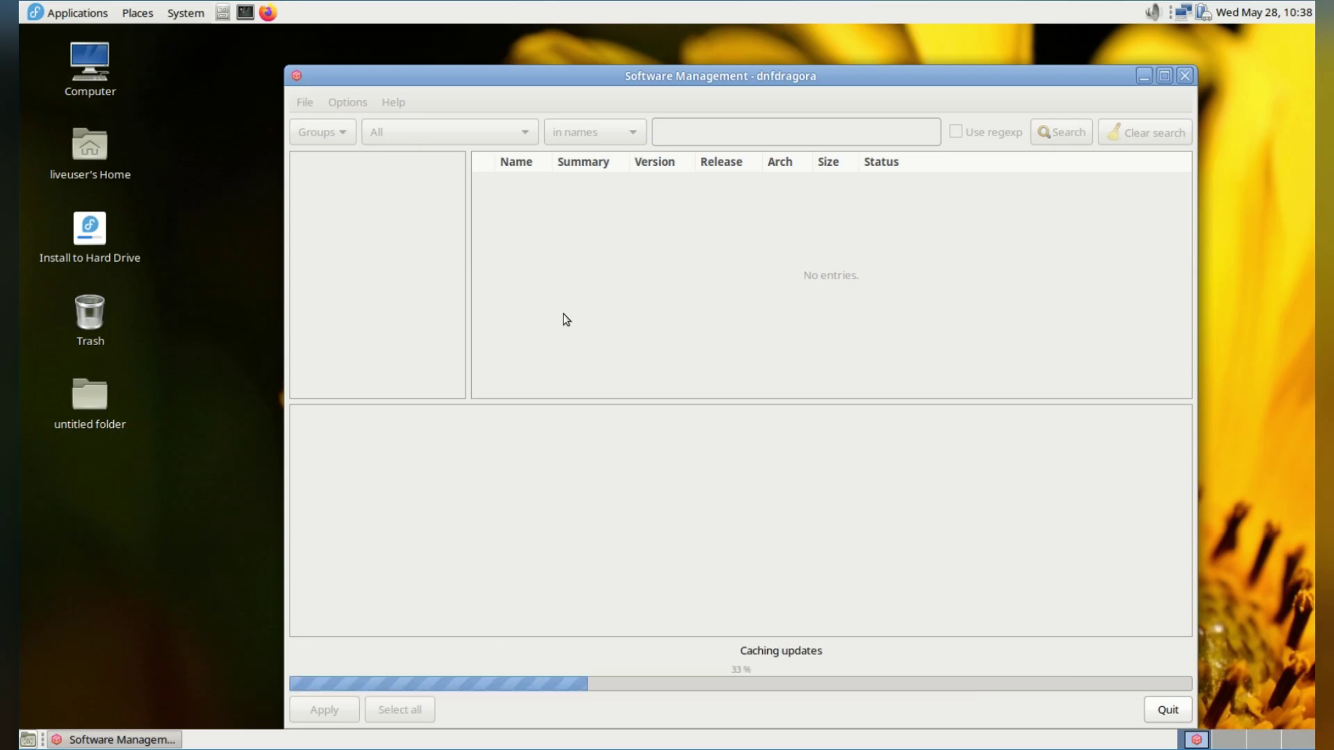
Step: Browse the MATE system menu's submenus, then dismiss the menus
{"action": "left_click", "coordinate": [187, 14]}
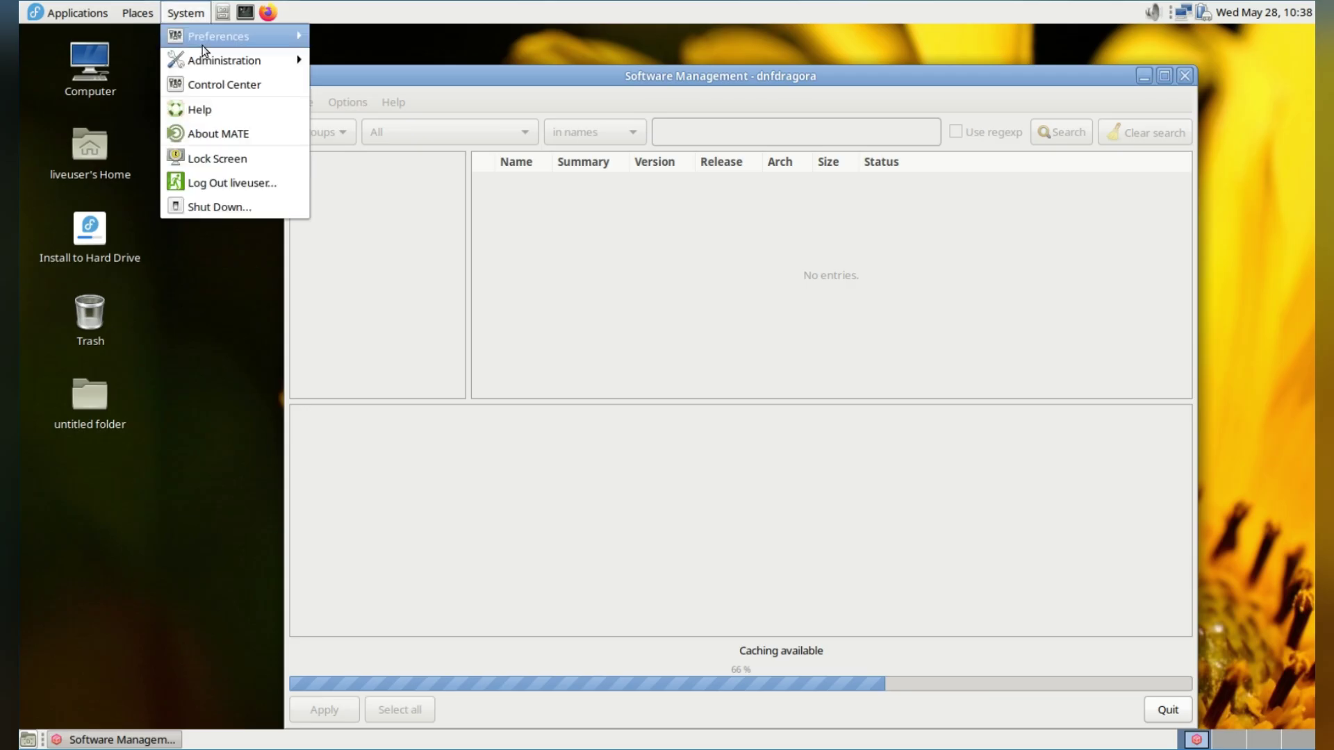
{"action": "mouse_move", "coordinate": [202, 46]}
{"action": "mouse_move", "coordinate": [403, 45]}
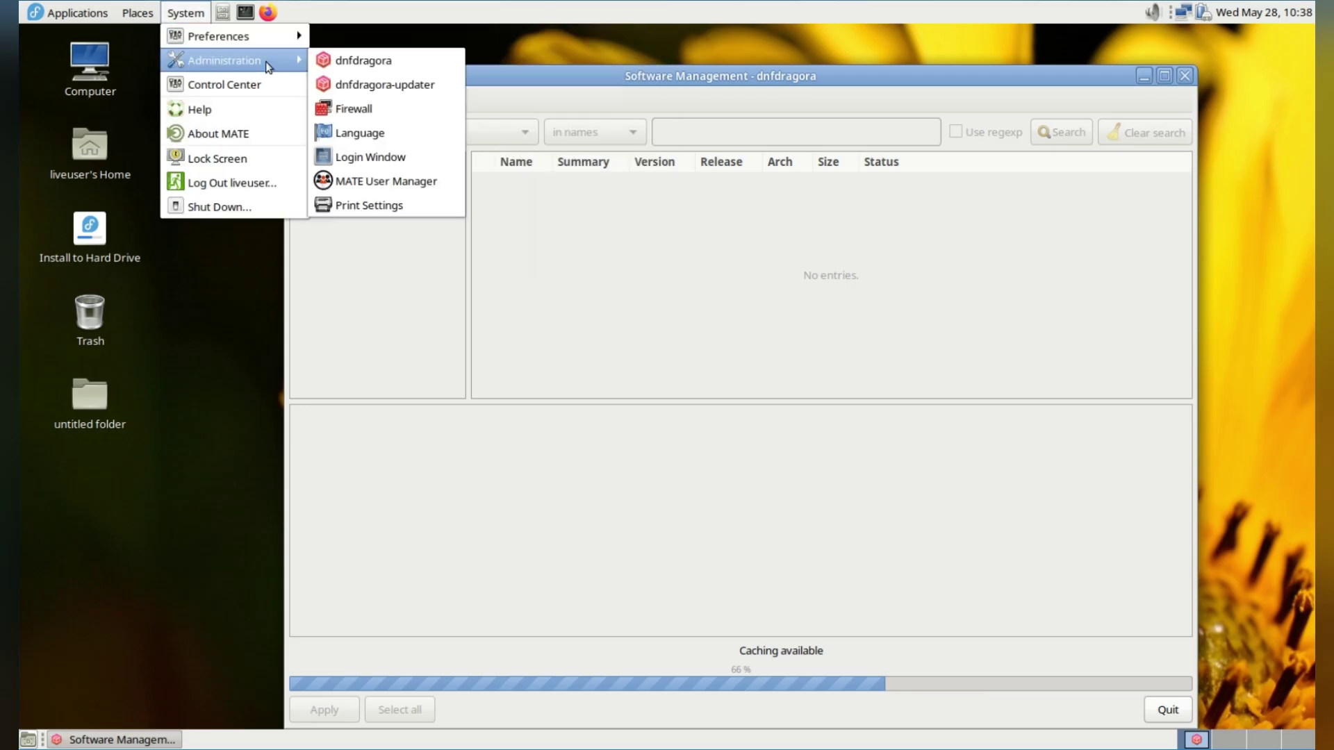
{"action": "mouse_move", "coordinate": [260, 39]}
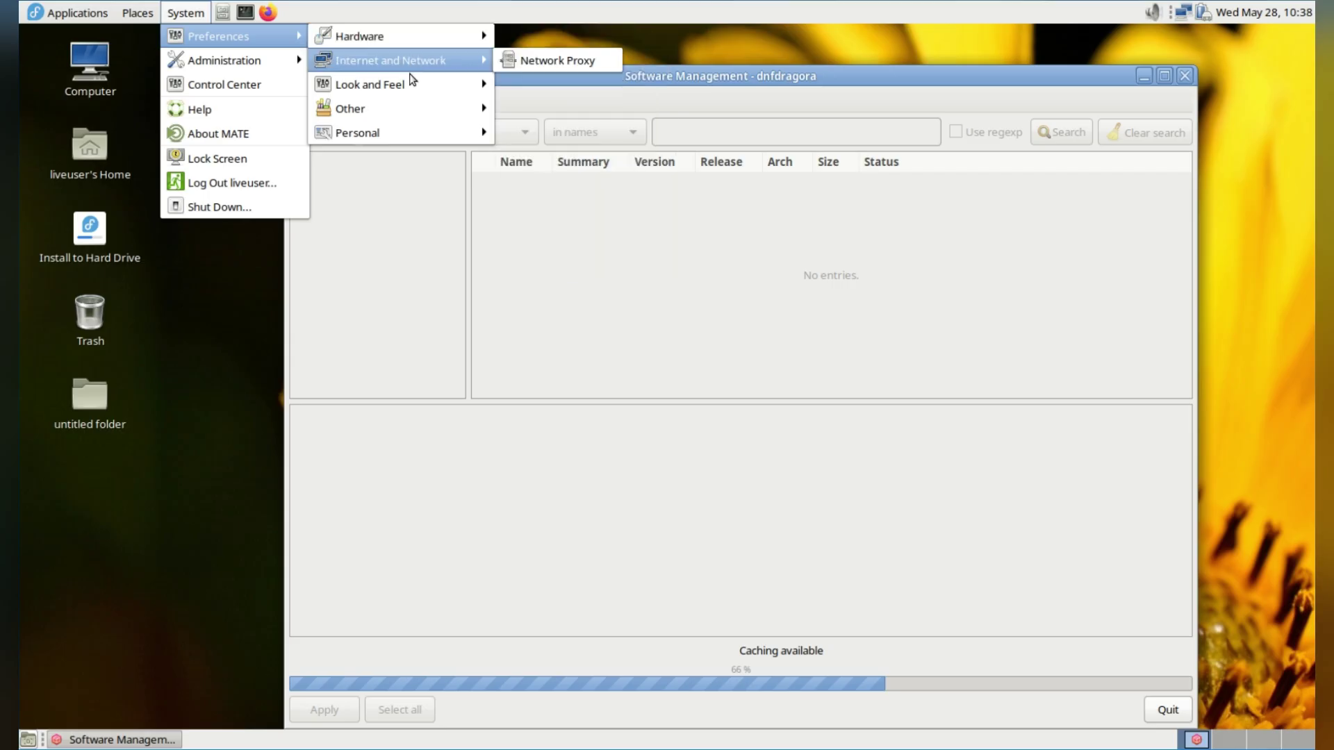
{"action": "mouse_move", "coordinate": [408, 84]}
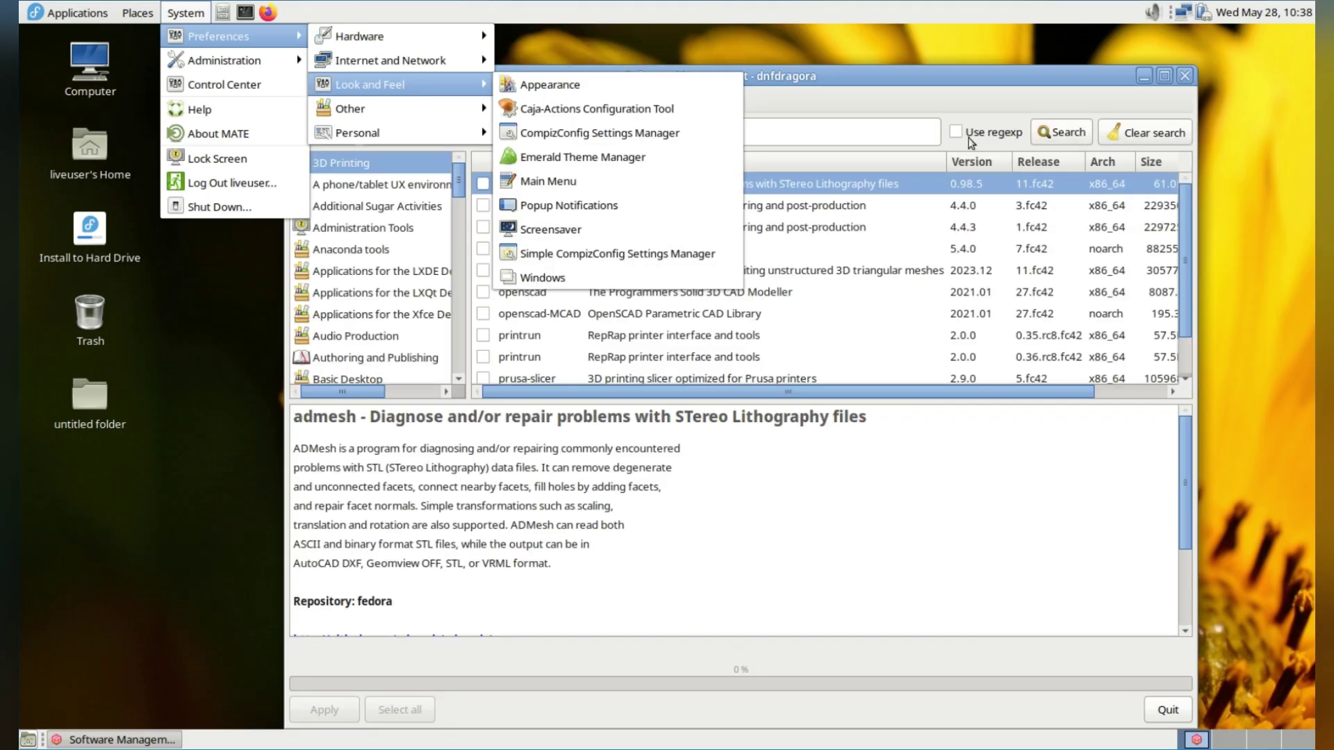
{"action": "left_click", "coordinate": [878, 128]}
Step: Read the phone/tablet UX packages: cryptsetup, chatty, feedbackd and gnome-photos
{"action": "left_click", "coordinate": [393, 188]}
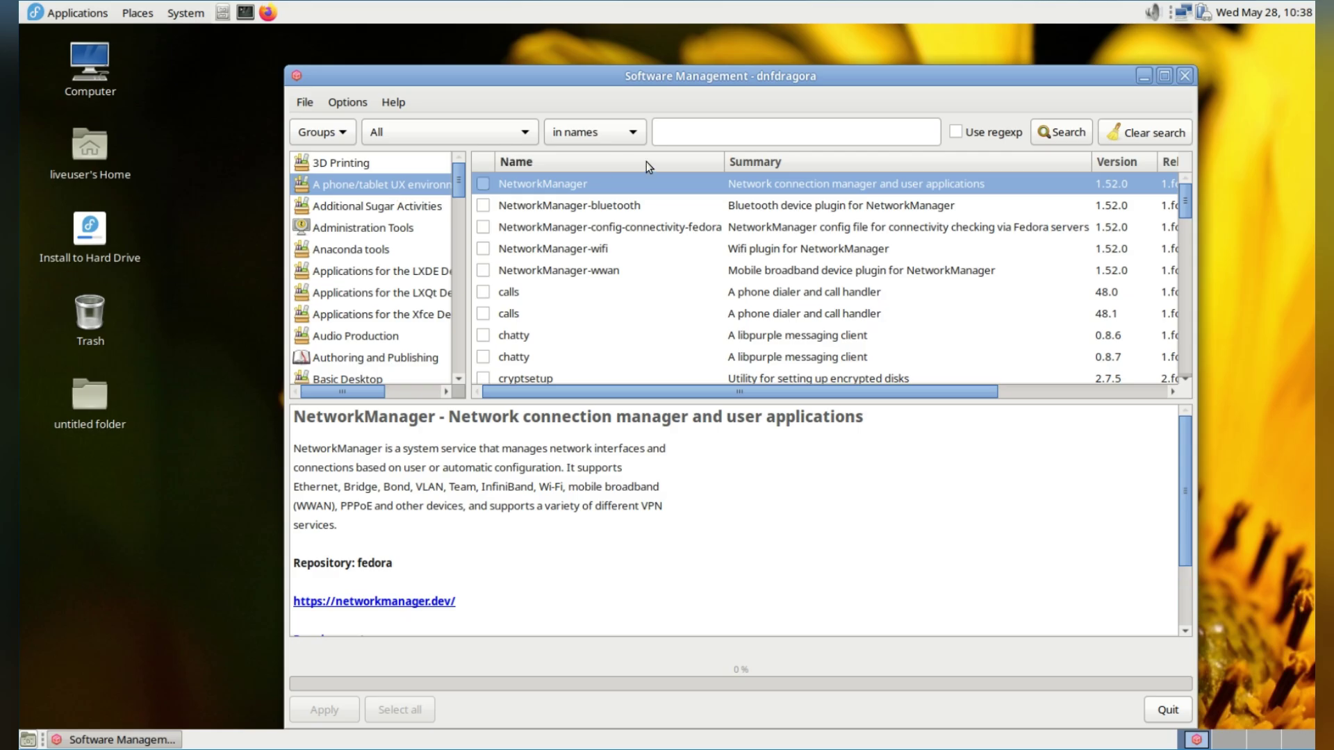
{"action": "scroll", "coordinate": [682, 303], "scroll_direction": "down", "scroll_amount": 2}
{"action": "left_click", "coordinate": [682, 306]}
{"action": "left_click", "coordinate": [715, 269]}
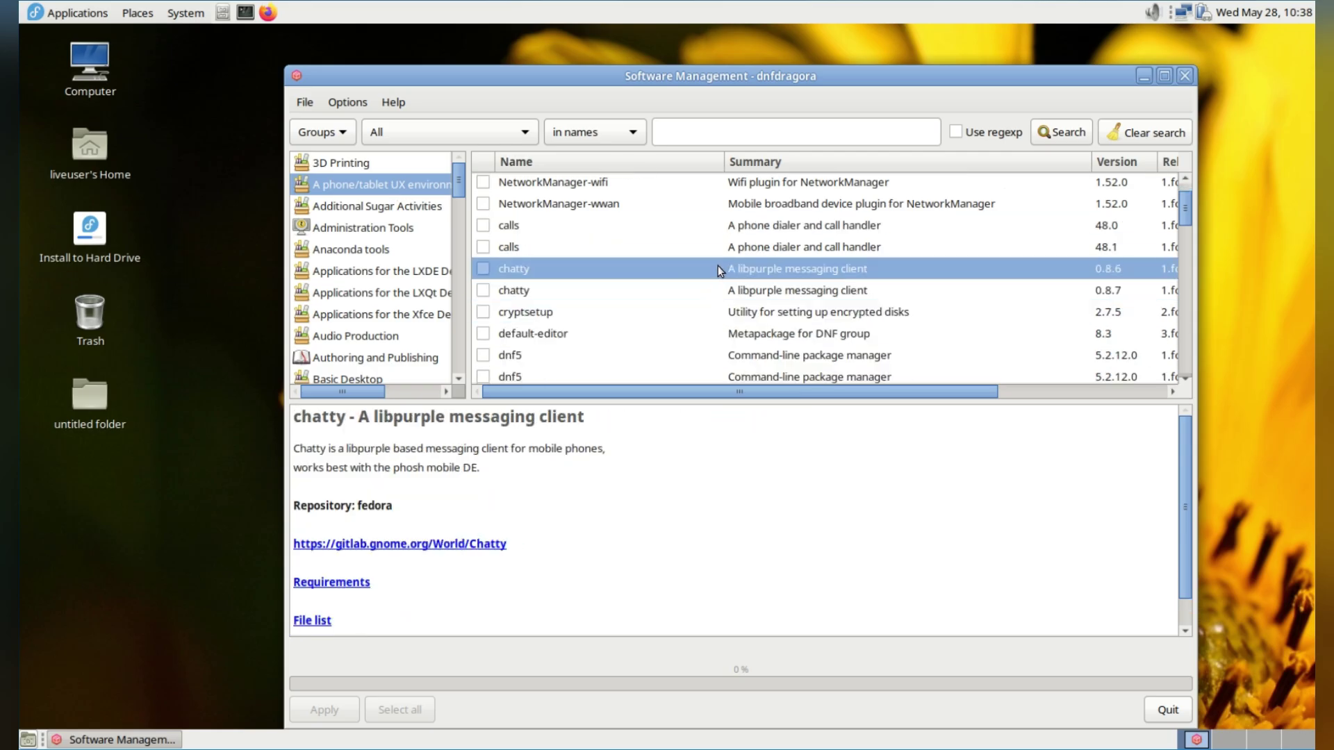
{"action": "scroll", "coordinate": [560, 314], "scroll_direction": "down", "scroll_amount": 5}
{"action": "left_click", "coordinate": [560, 314]}
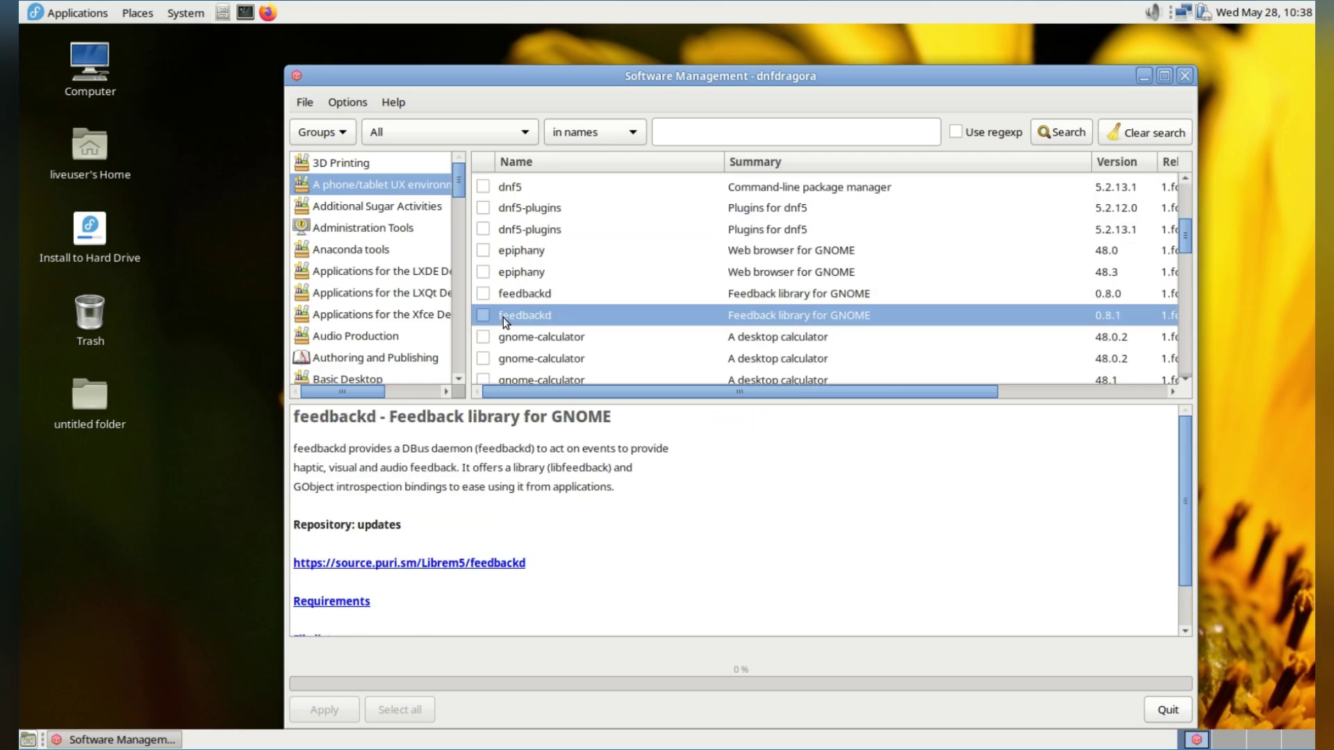
{"action": "scroll", "coordinate": [702, 269], "scroll_direction": "down", "scroll_amount": 4}
{"action": "left_click", "coordinate": [740, 294]}
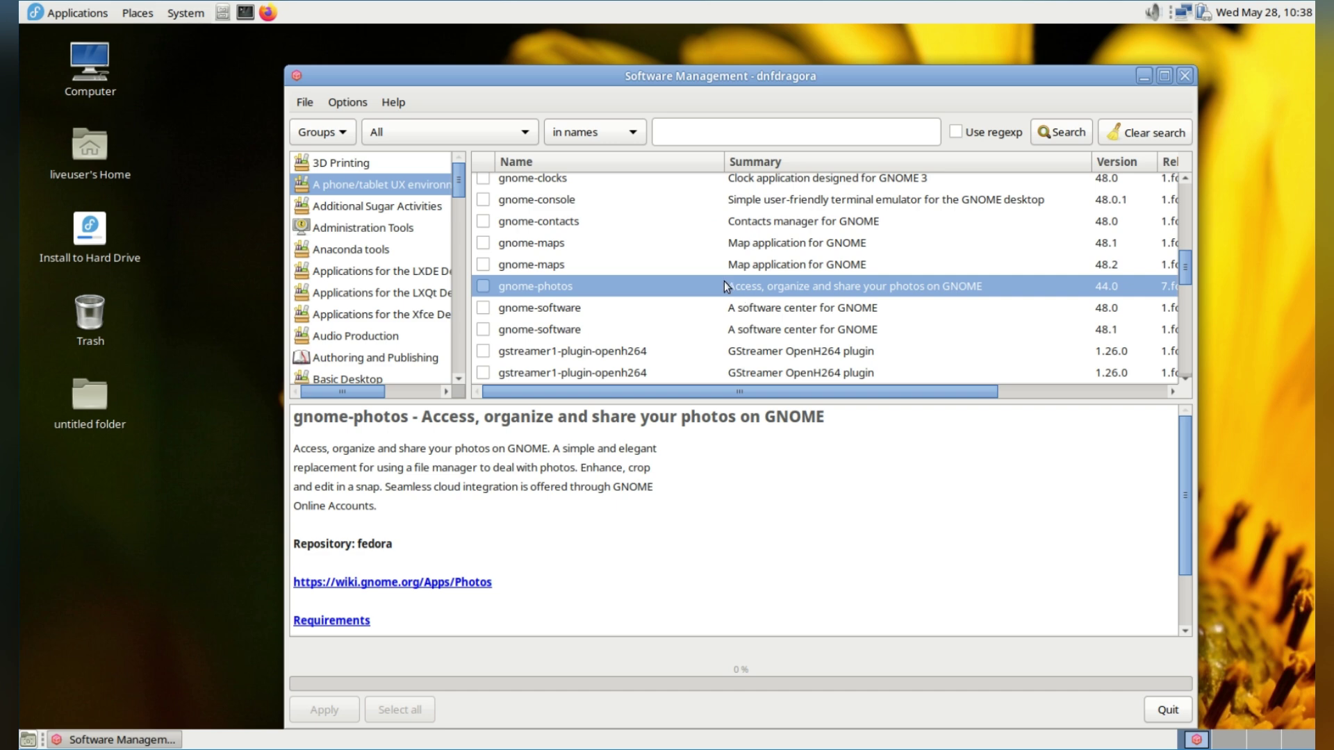
{"action": "left_click_drag", "start_coordinate": [459, 186], "coordinate": [476, 343]}
Step: Read the audacious package in the Sound and Video group, then minimize dnfdragora
{"action": "left_click", "coordinate": [377, 270]}
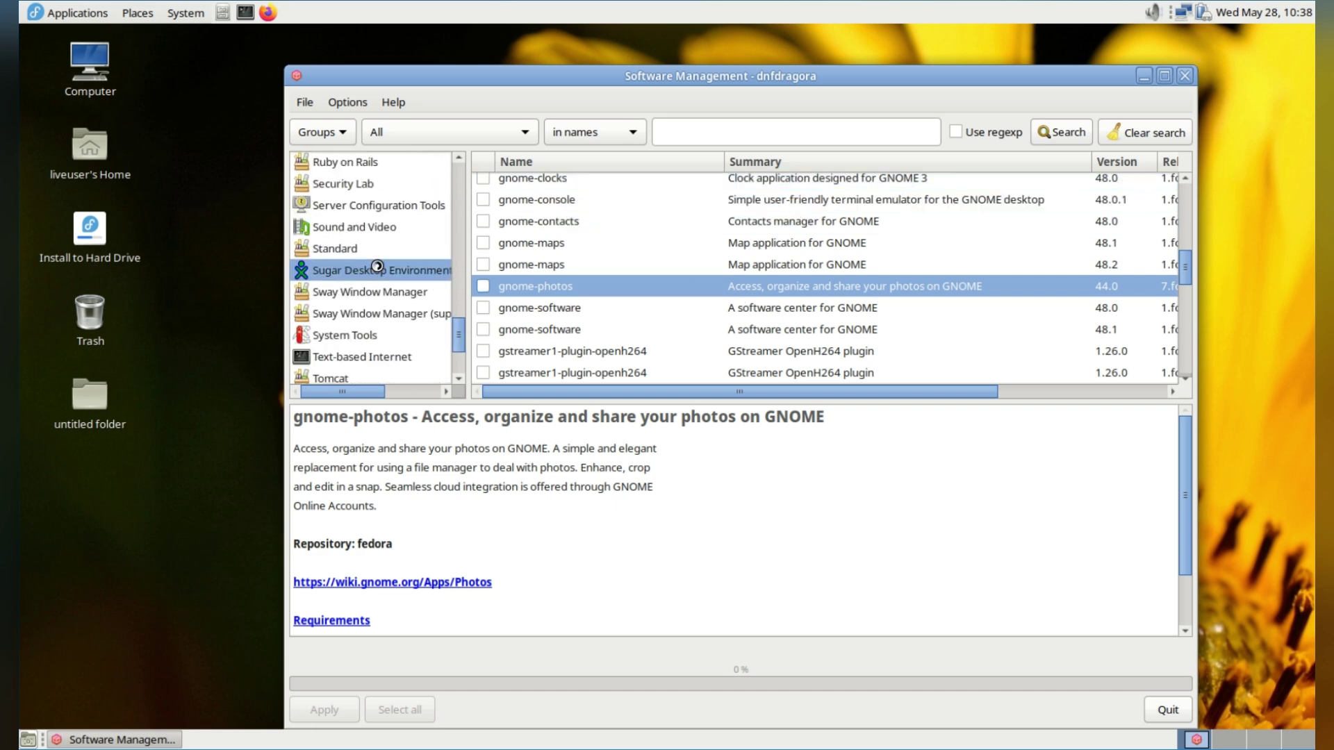
{"action": "left_click", "coordinate": [382, 221]}
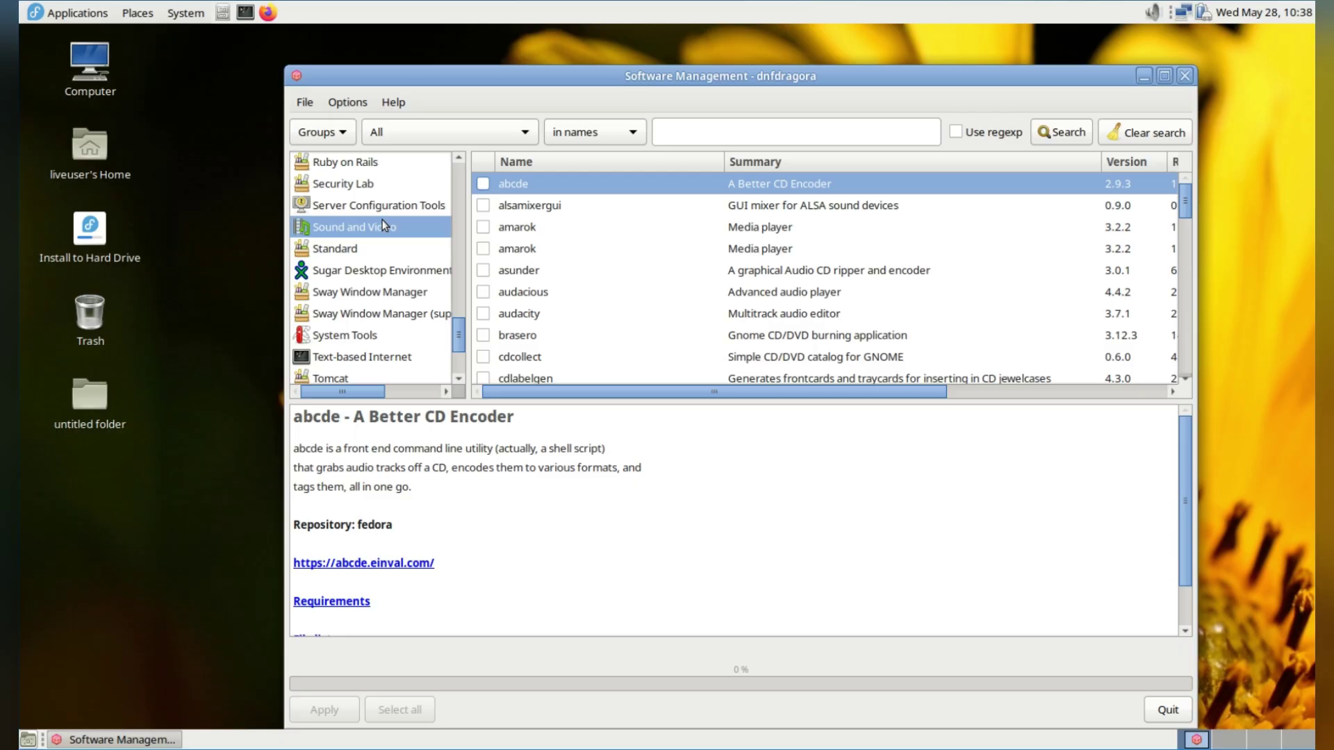
{"action": "left_click", "coordinate": [544, 286]}
{"action": "scroll", "coordinate": [1190, 556], "scroll_direction": "down", "scroll_amount": 2}
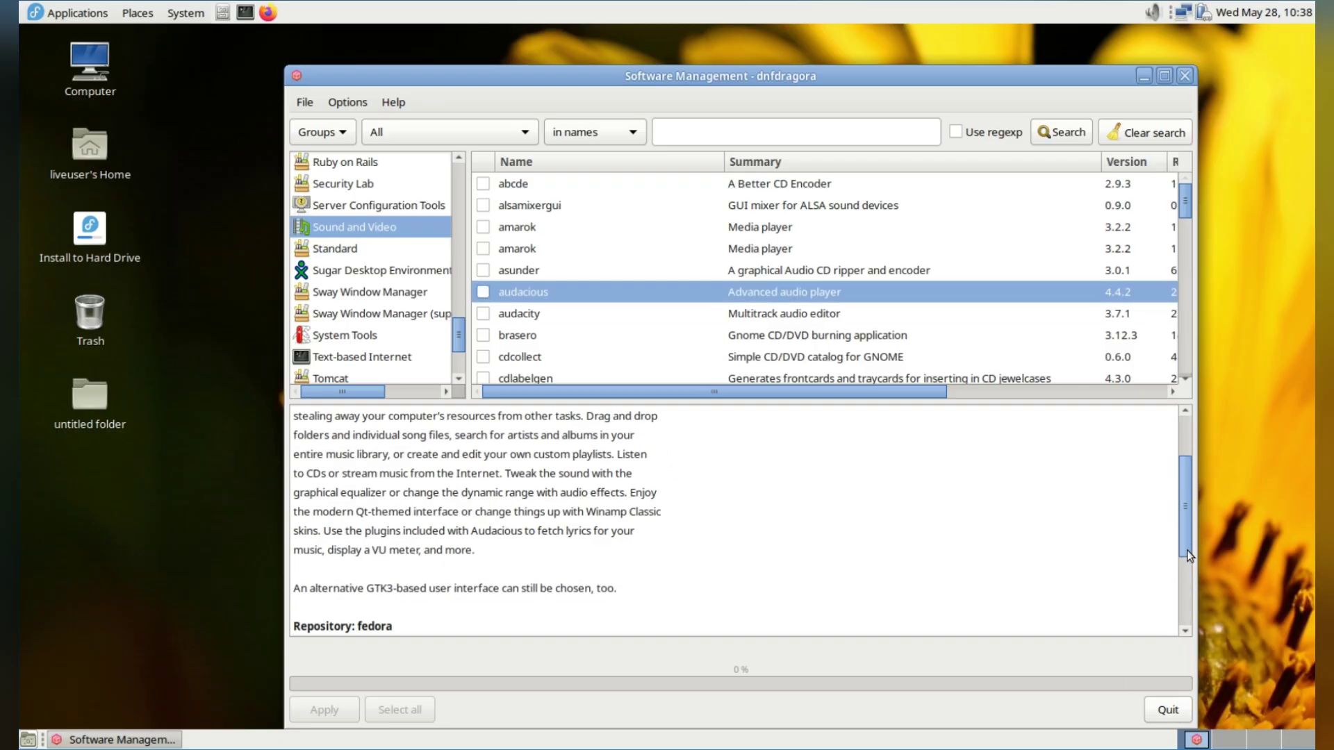
{"action": "scroll", "coordinate": [1189, 555], "scroll_direction": "down", "scroll_amount": 2}
{"action": "left_click", "coordinate": [1145, 78]}
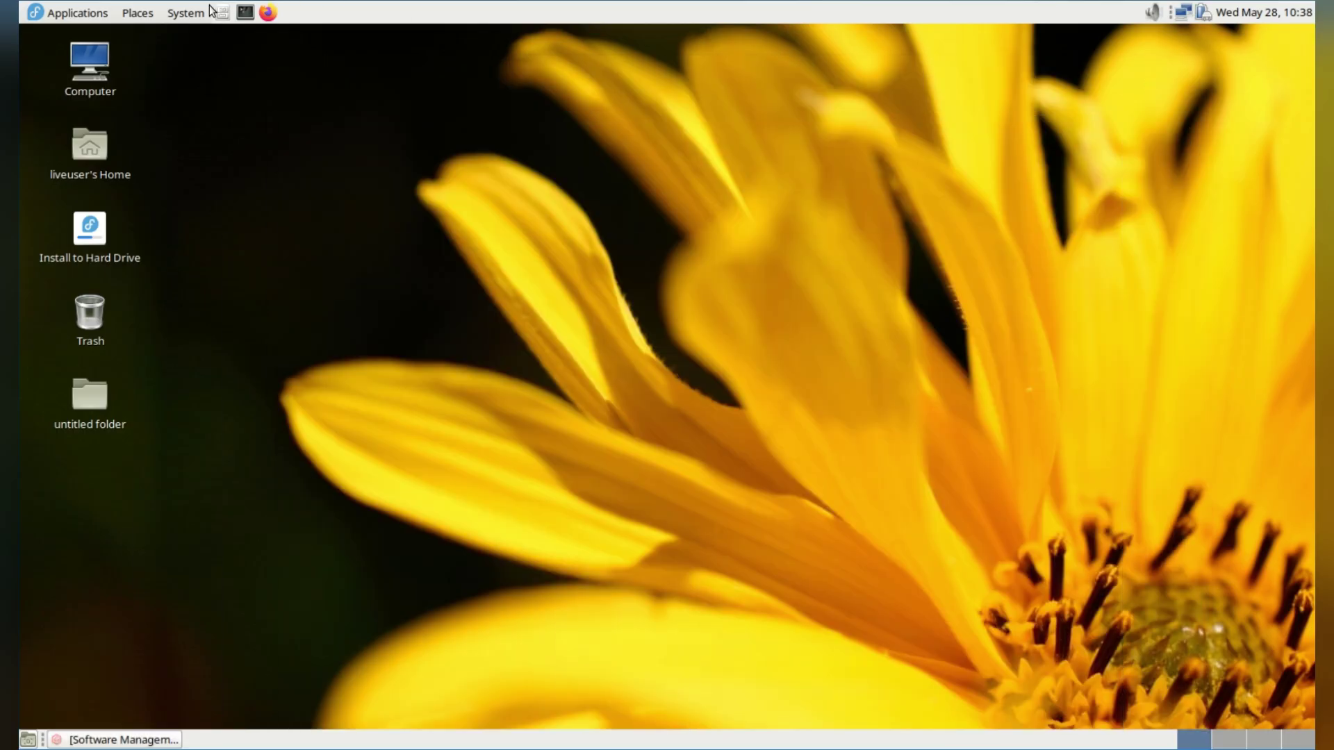
Step: Launch CompizConfig Settings Manager from the system menu's Look and Feel submenu
{"action": "left_click", "coordinate": [186, 13]}
{"action": "mouse_move", "coordinate": [411, 60]}
{"action": "mouse_move", "coordinate": [411, 89]}
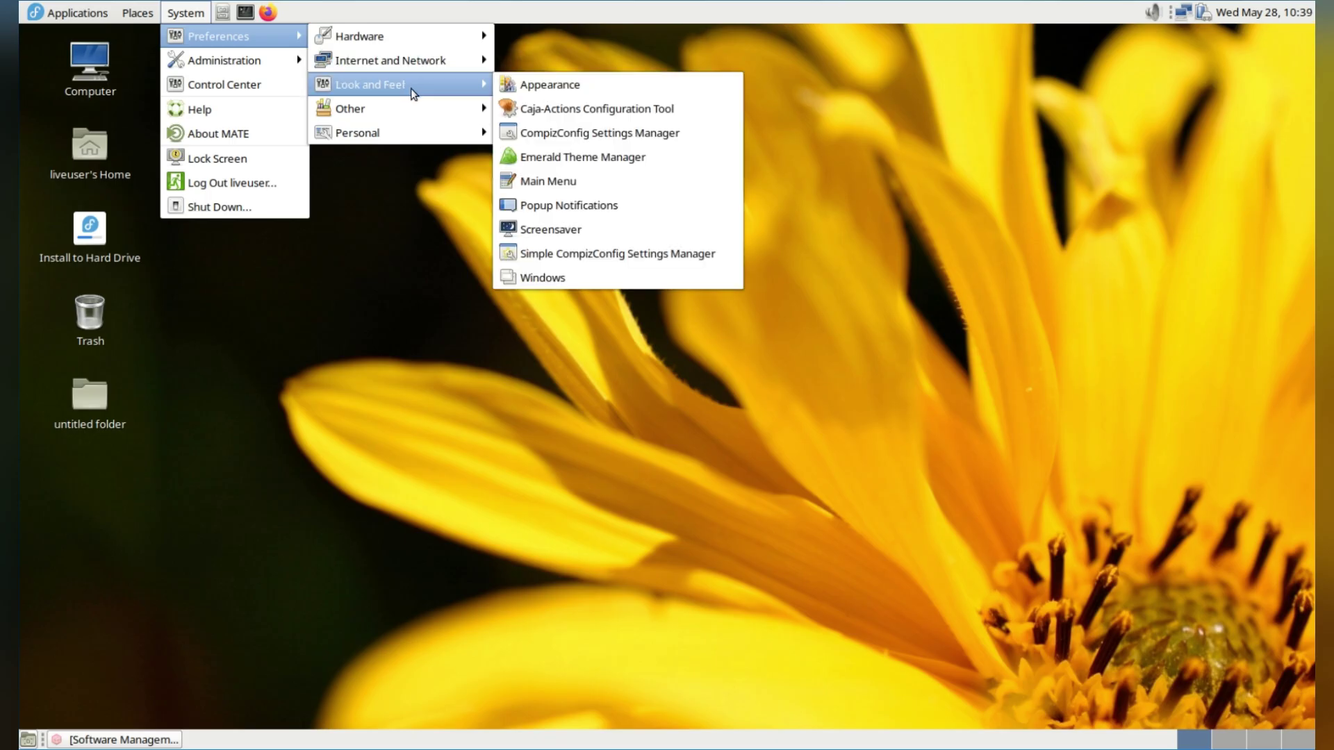
{"action": "left_click", "coordinate": [670, 135]}
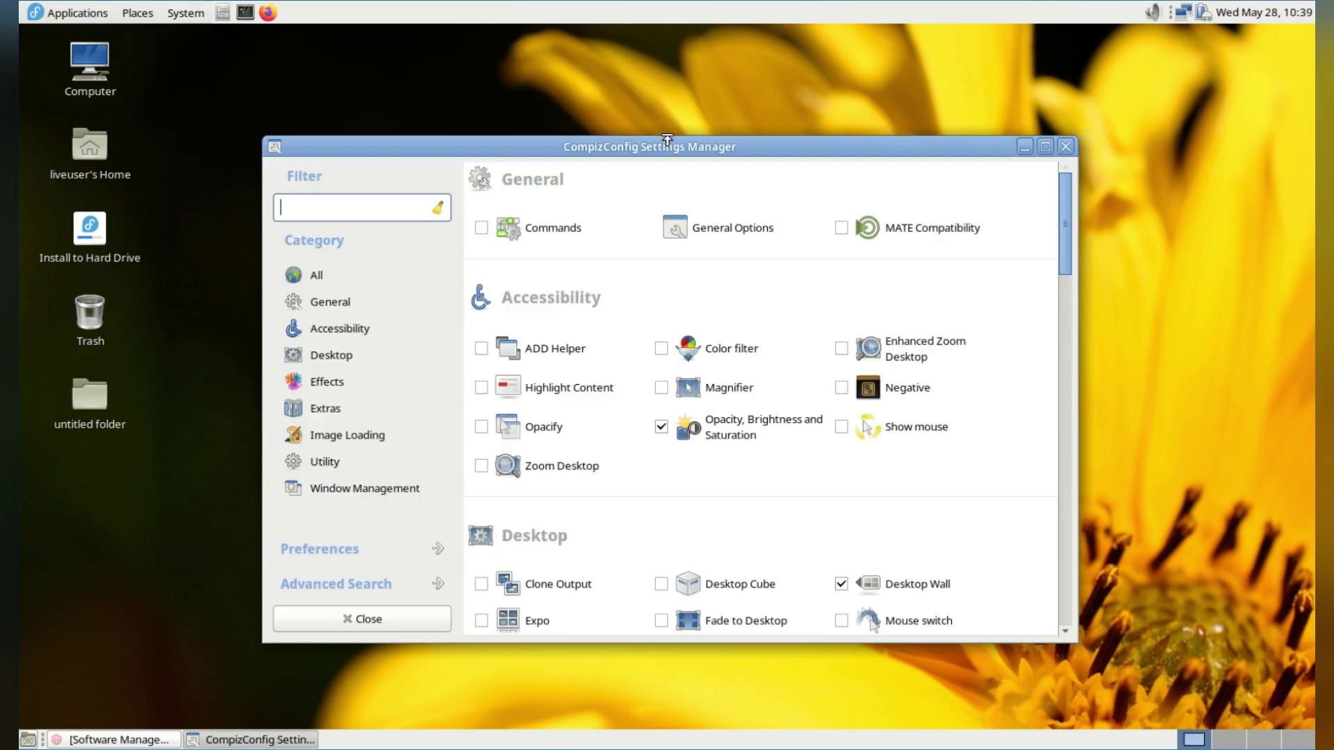
Step: Try enabling Desktop Cube, but keep Desktop Wall and leave Desktop Cube disabled
{"action": "scroll", "coordinate": [873, 318], "scroll_direction": "down", "scroll_amount": 3}
{"action": "scroll", "coordinate": [873, 321], "scroll_direction": "down", "scroll_amount": 10}
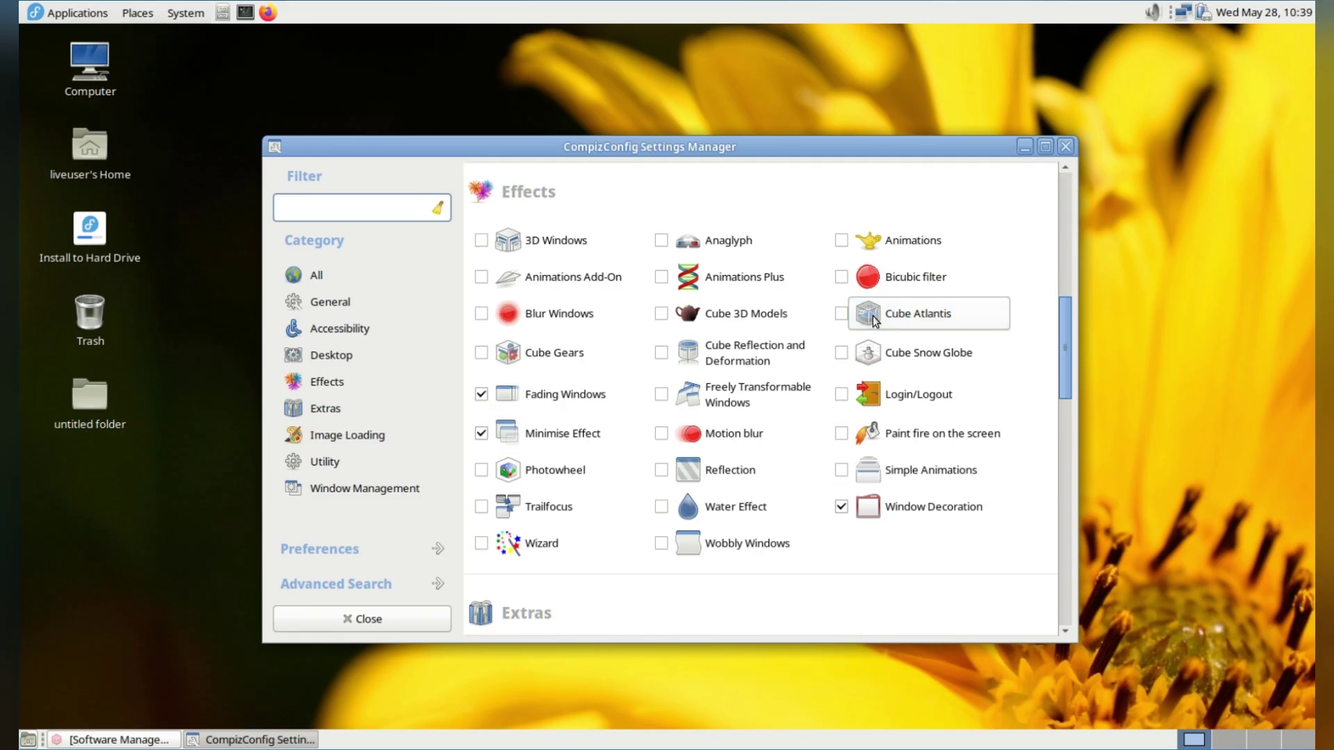
{"action": "scroll", "coordinate": [872, 316], "scroll_direction": "down", "scroll_amount": 2}
{"action": "scroll", "coordinate": [873, 316], "scroll_direction": "up", "scroll_amount": 4}
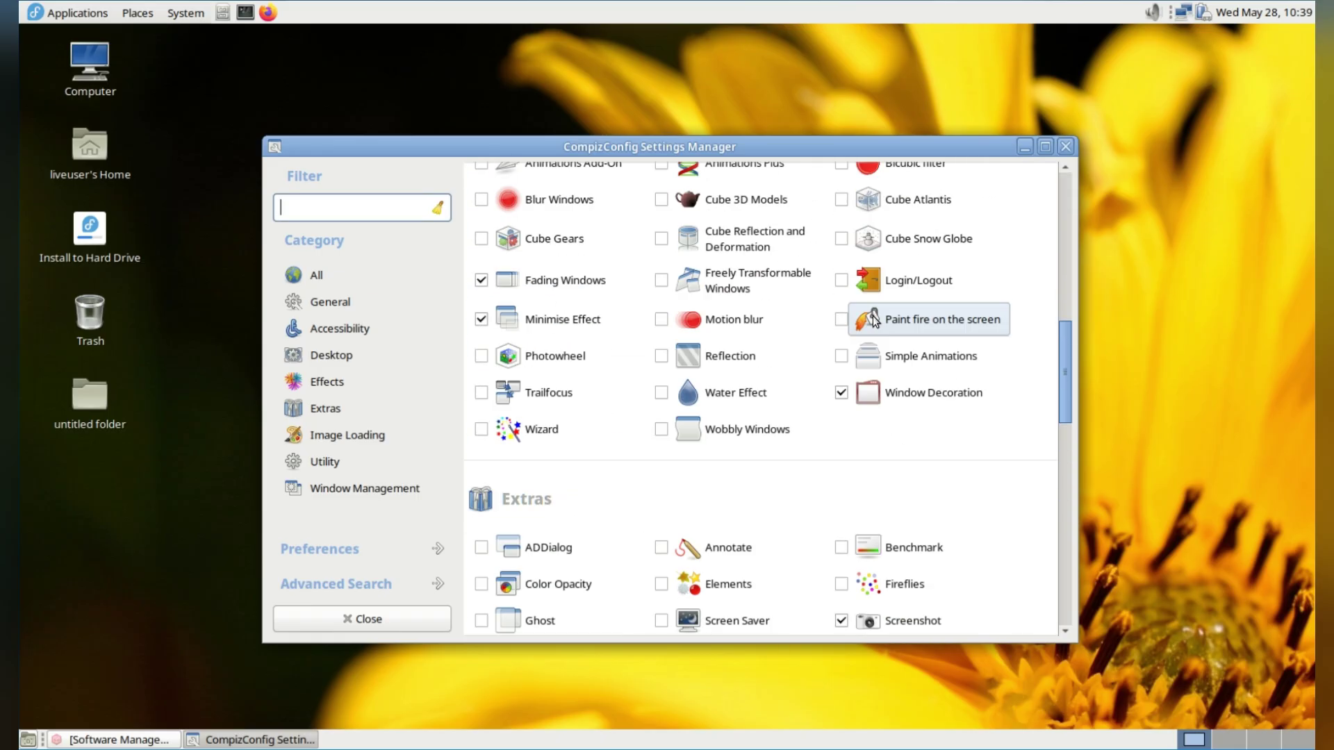
{"action": "scroll", "coordinate": [873, 316], "scroll_direction": "up", "scroll_amount": 2}
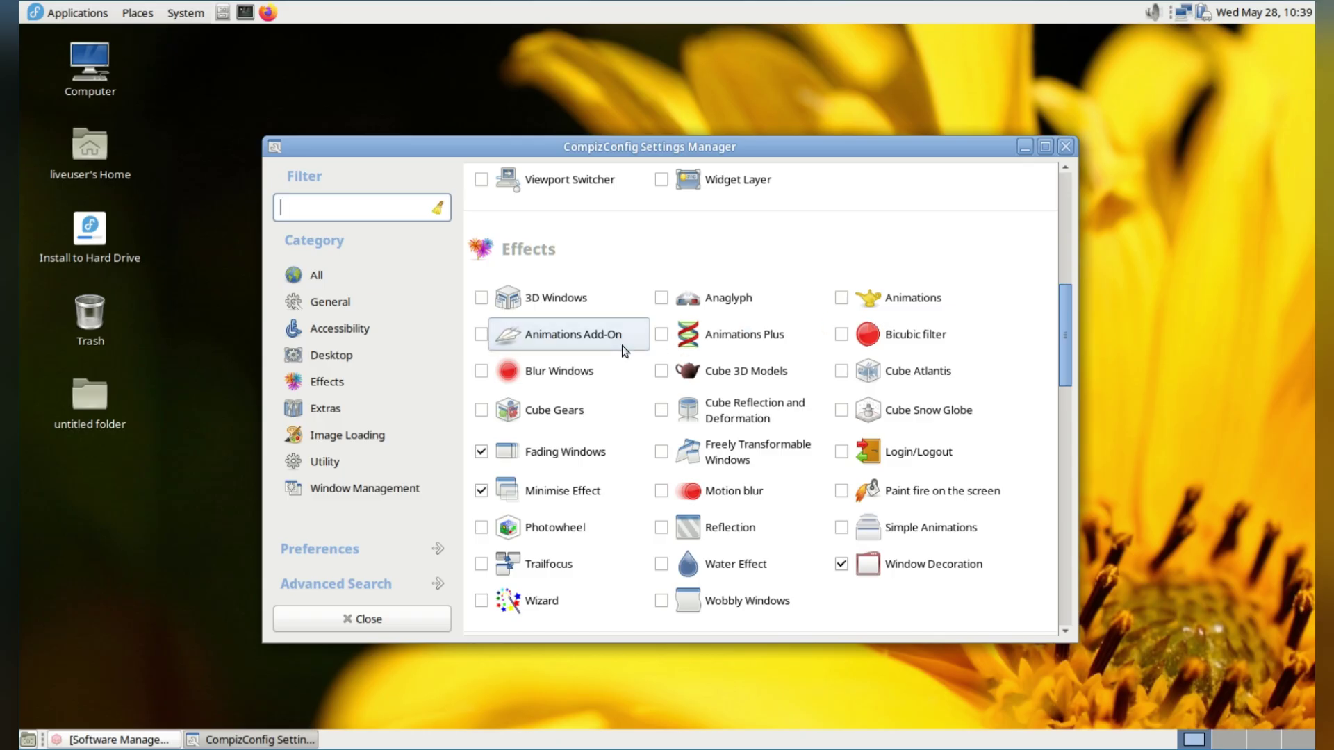
{"action": "scroll", "coordinate": [598, 408], "scroll_direction": "up", "scroll_amount": 3}
{"action": "scroll", "coordinate": [760, 501], "scroll_direction": "up", "scroll_amount": 3}
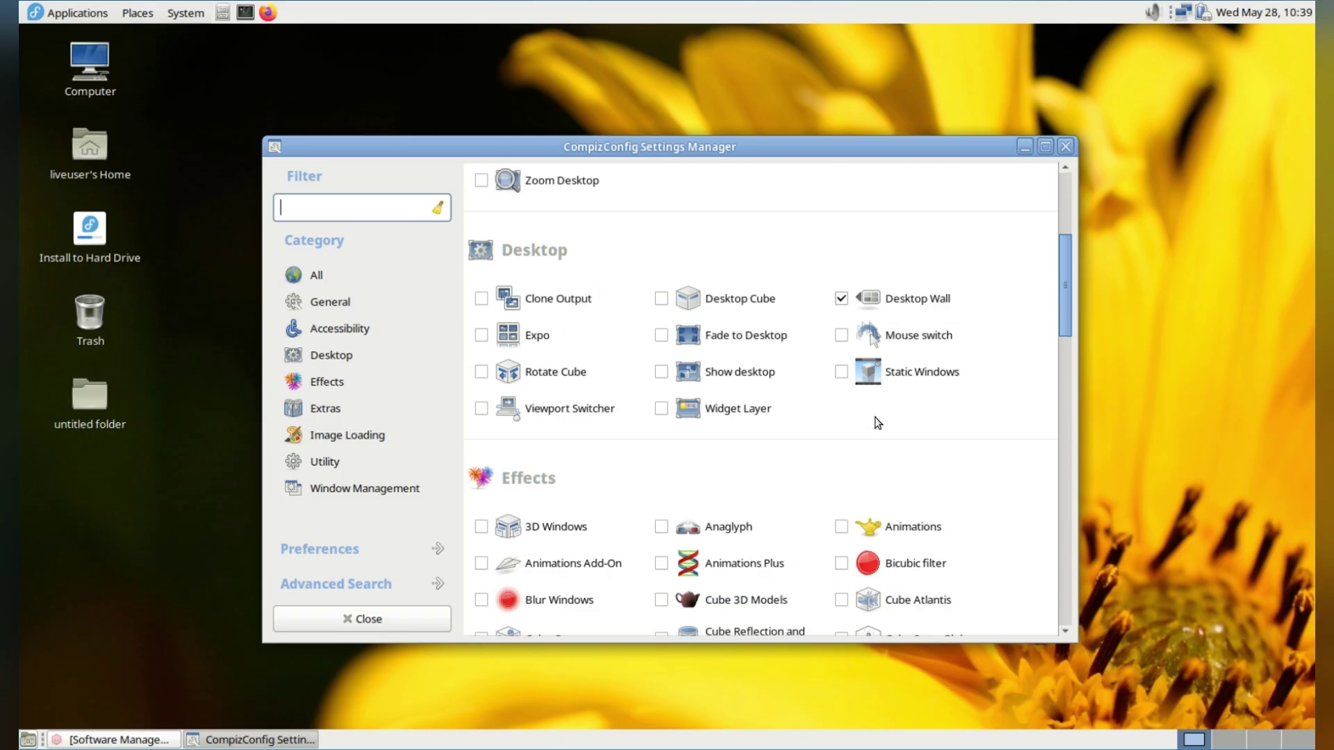
{"action": "left_click", "coordinate": [662, 299]}
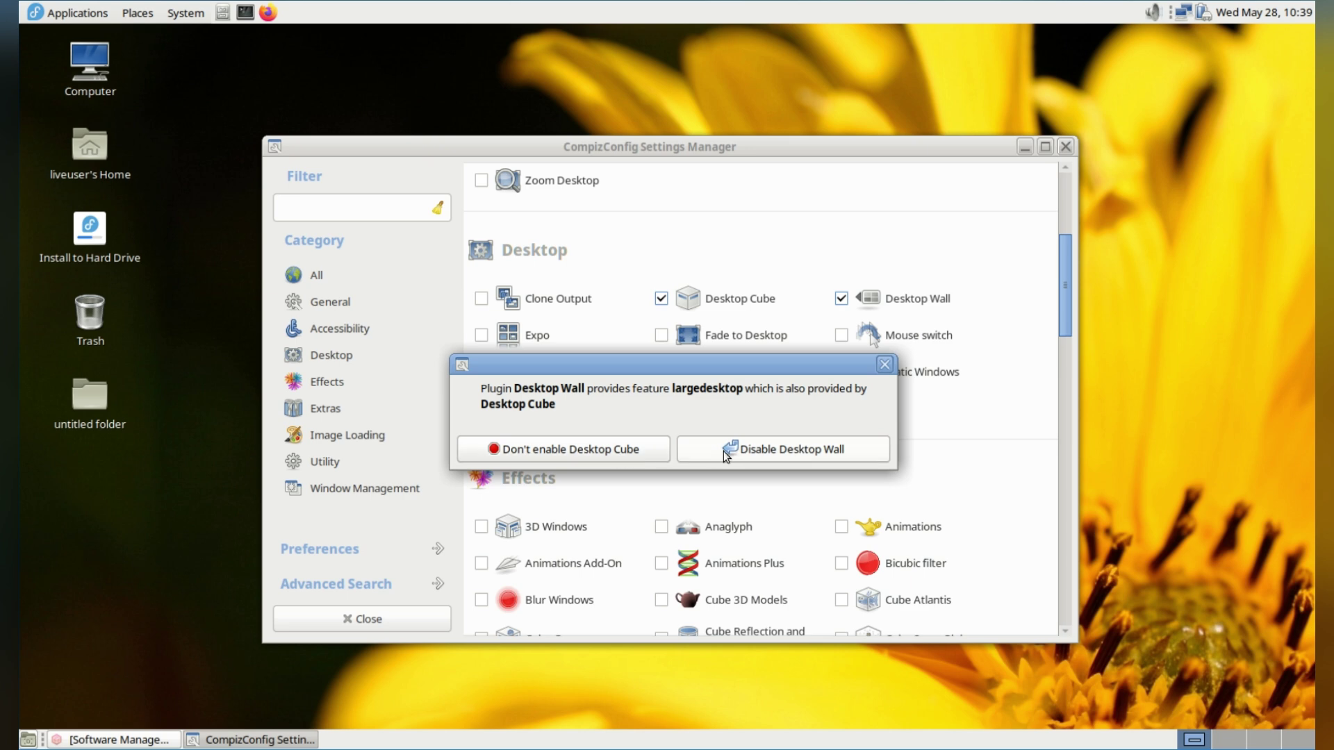
{"action": "left_click", "coordinate": [884, 364]}
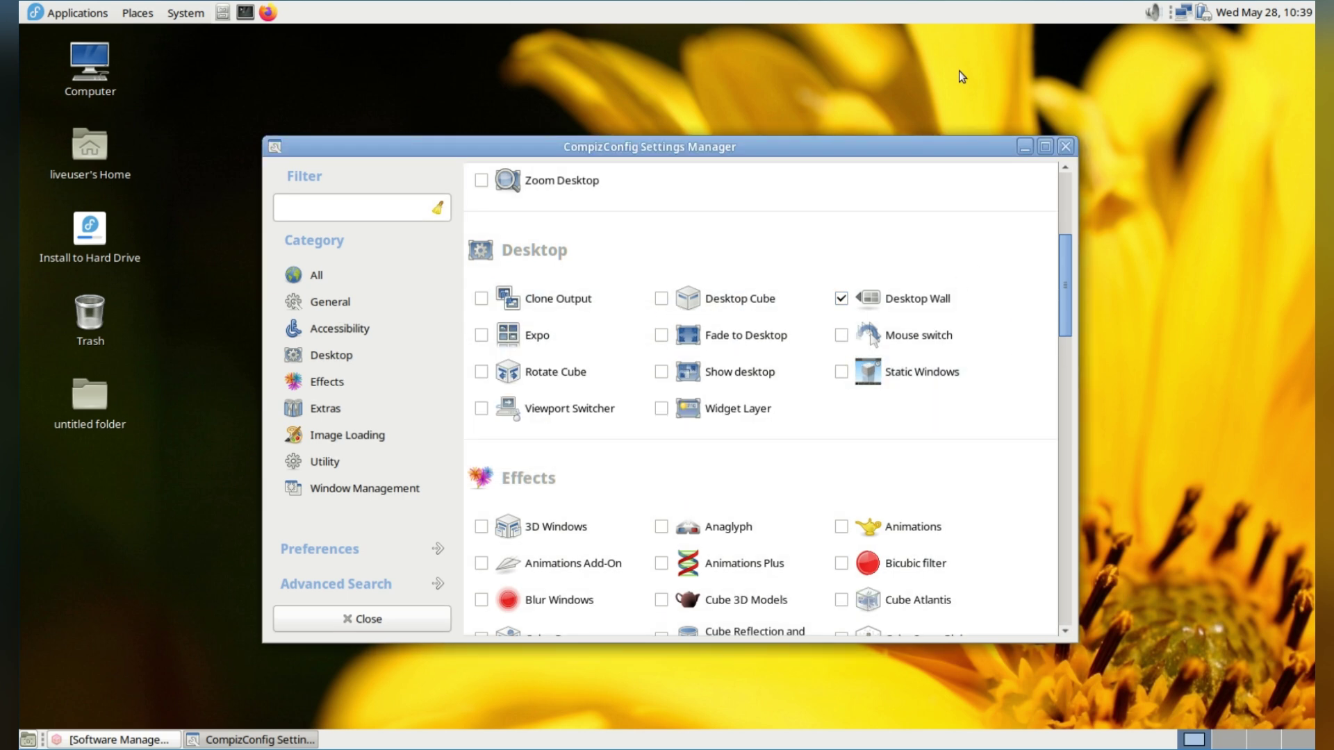
Step: Review the Desktop Cube plugin settings, then close CompizConfig Settings Manager
{"action": "left_click_drag", "start_coordinate": [976, 72], "coordinate": [830, 78]}
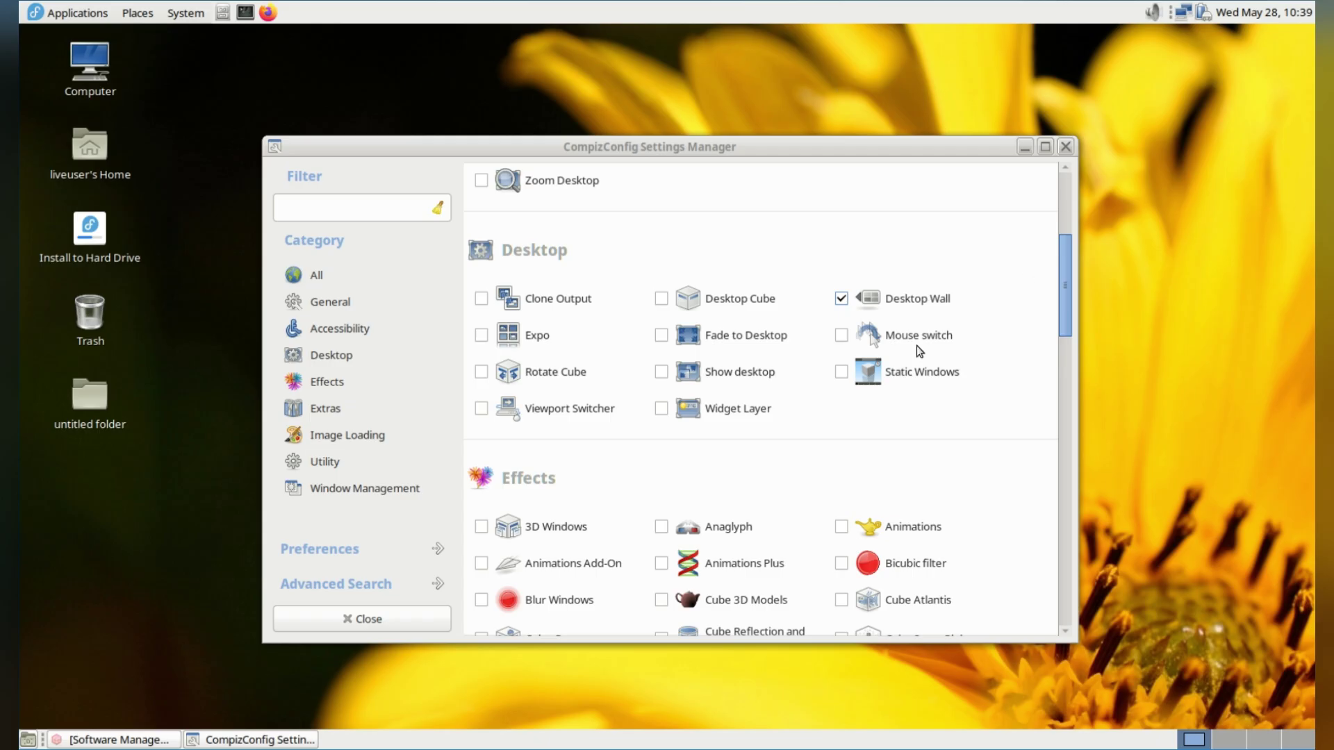
{"action": "left_click", "coordinate": [735, 303]}
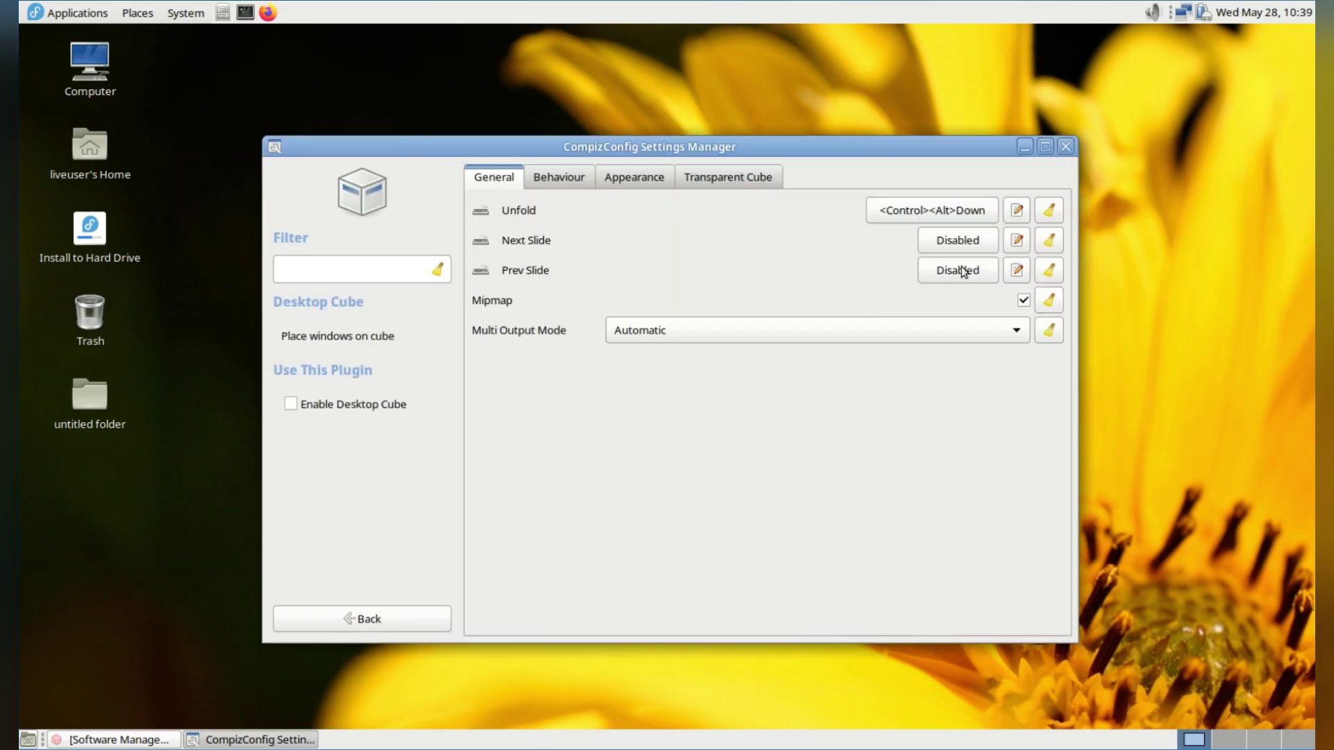
{"action": "left_click", "coordinate": [1065, 148]}
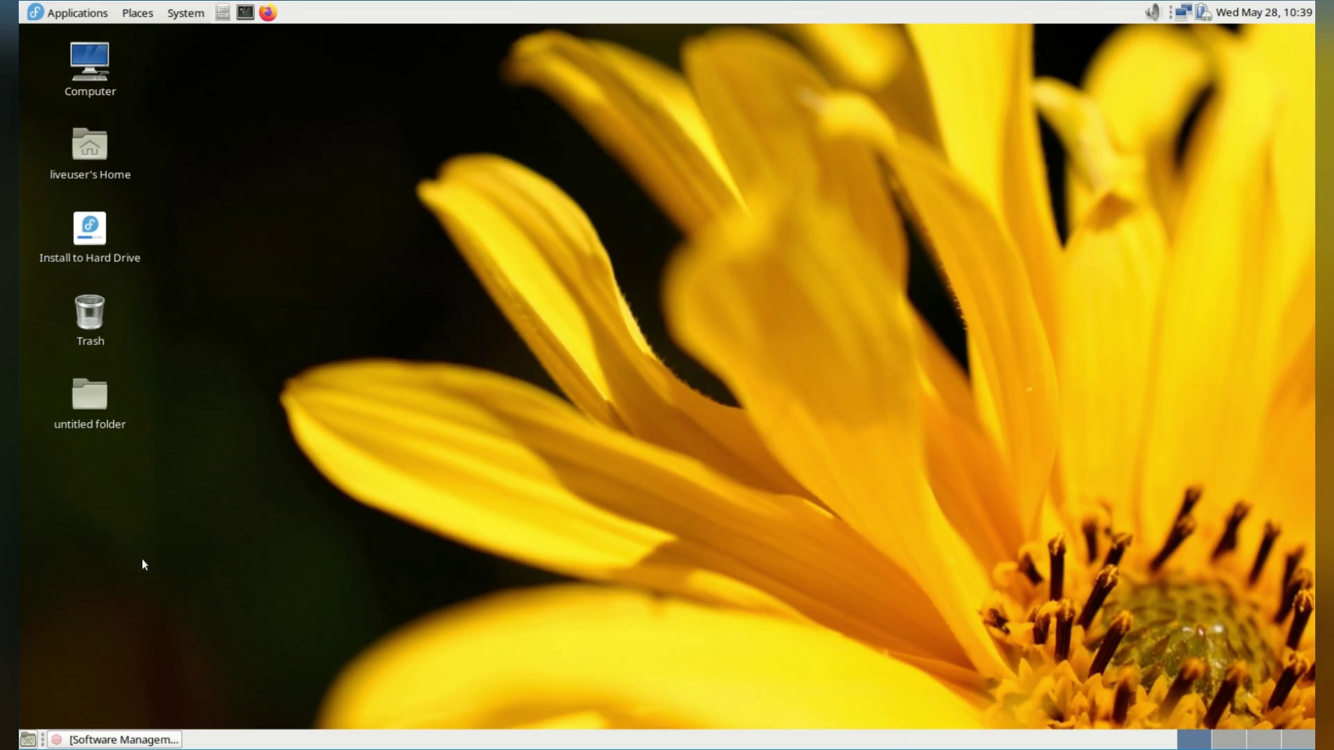
Step: Close the Software Management window and switch through the second and third workspaces
{"action": "left_click", "coordinate": [106, 738]}
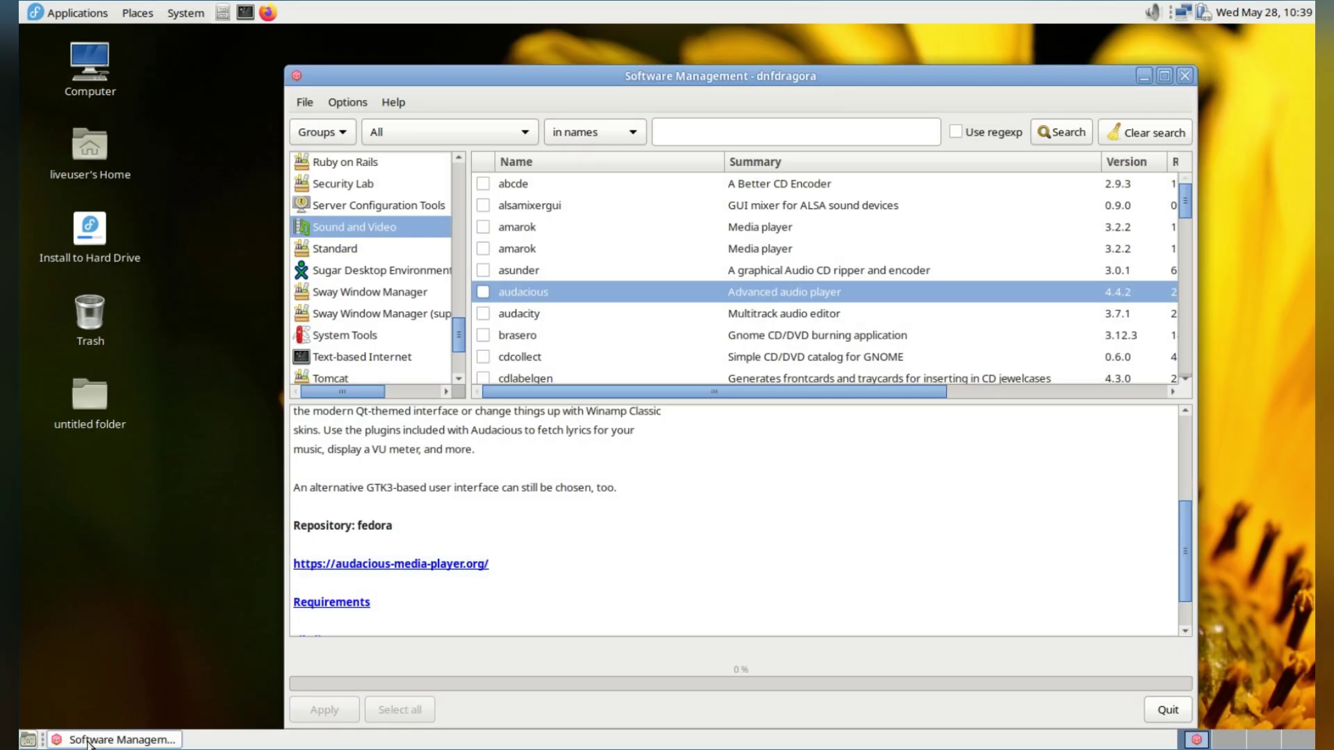
{"action": "left_click", "coordinate": [1188, 76]}
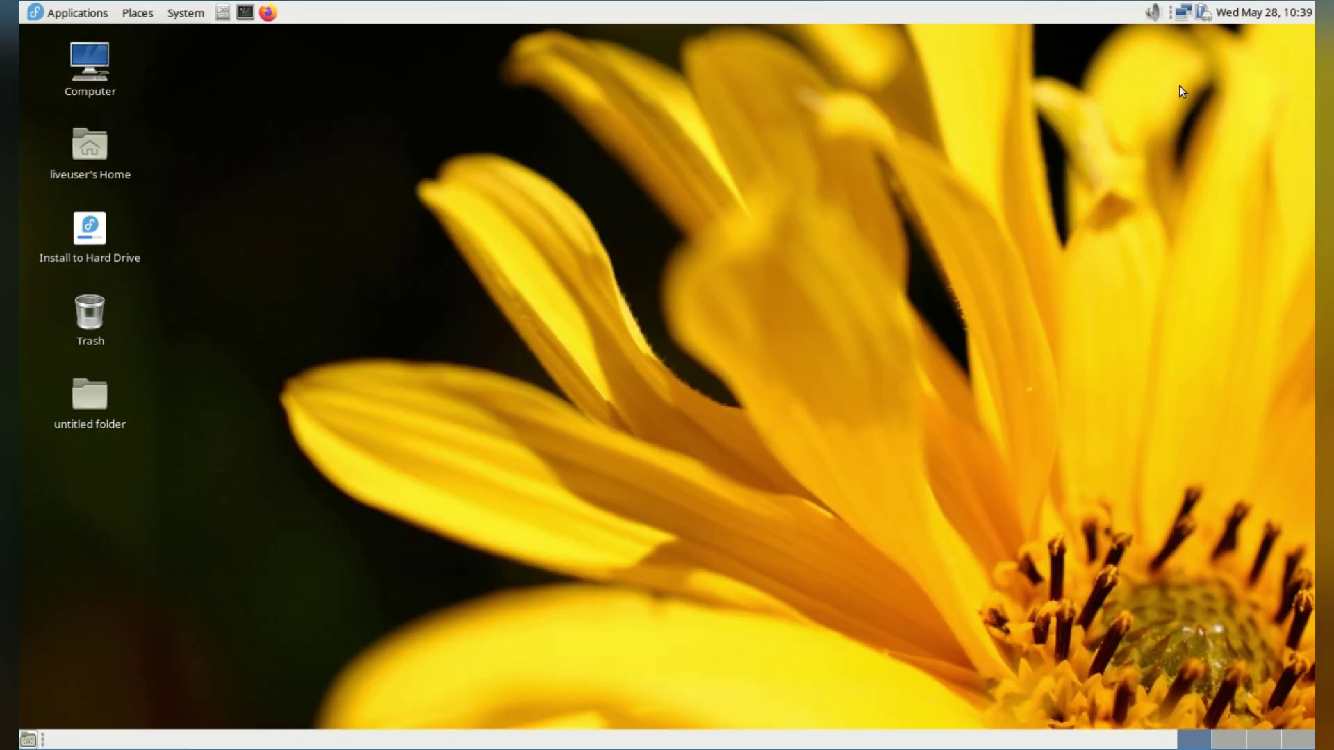
{"action": "left_click", "coordinate": [1222, 743]}
{"action": "left_click", "coordinate": [1259, 743]}
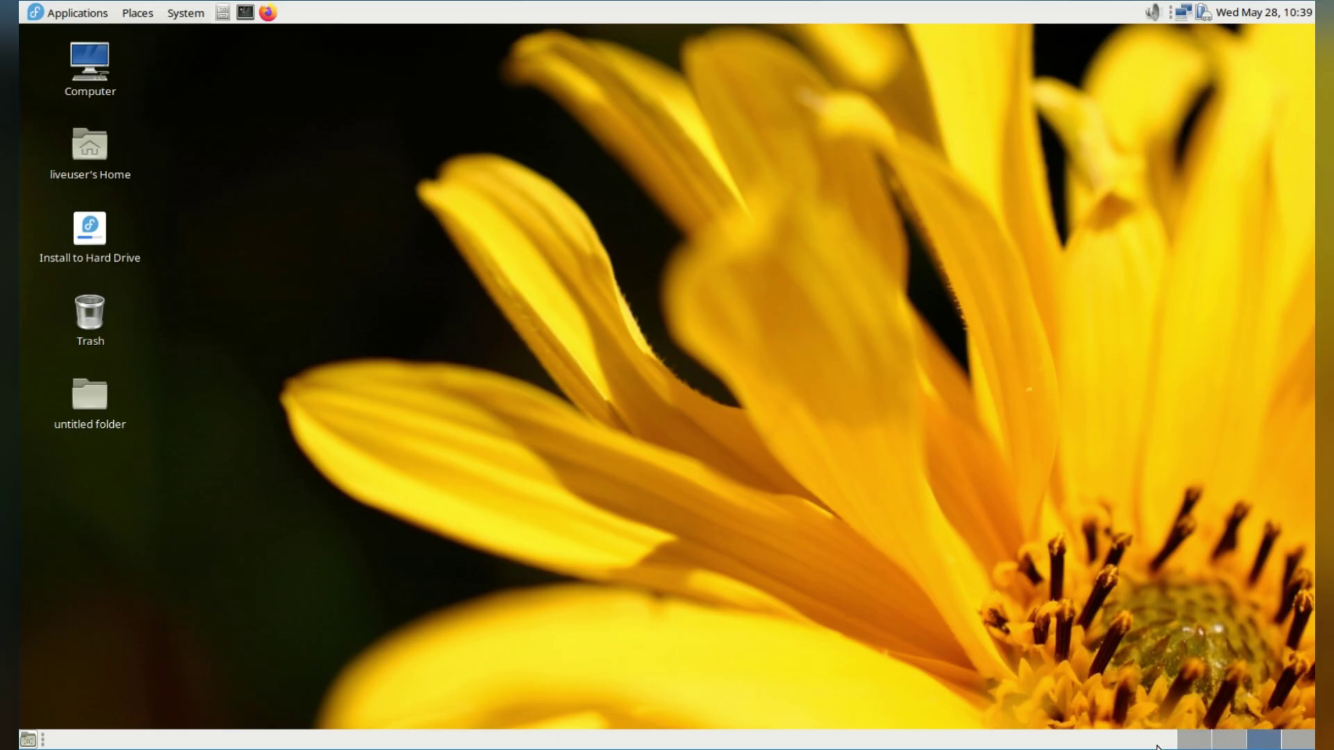
Step: Give the bottom panel a solid black background in Panel Properties
{"action": "right_click", "coordinate": [1153, 740]}
{"action": "left_click", "coordinate": [1202, 611]}
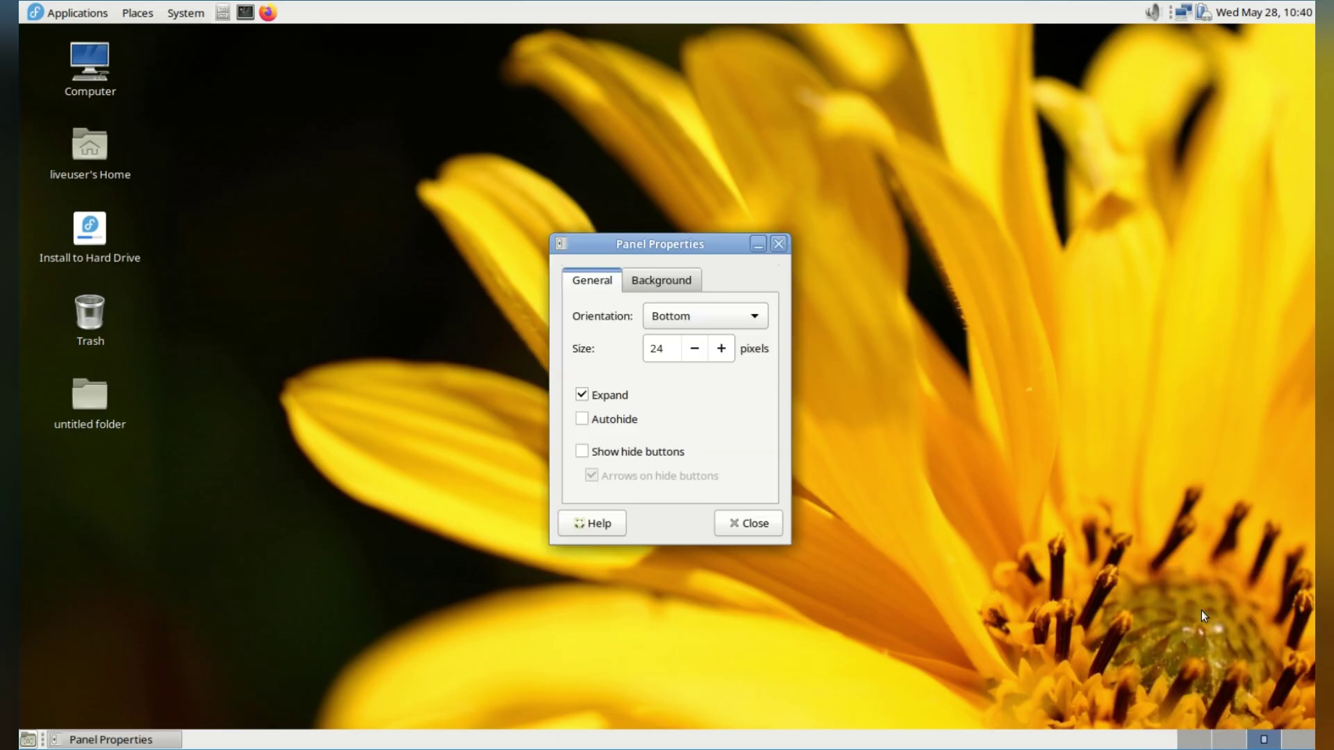
{"action": "left_click", "coordinate": [680, 280]}
{"action": "left_click", "coordinate": [623, 339]}
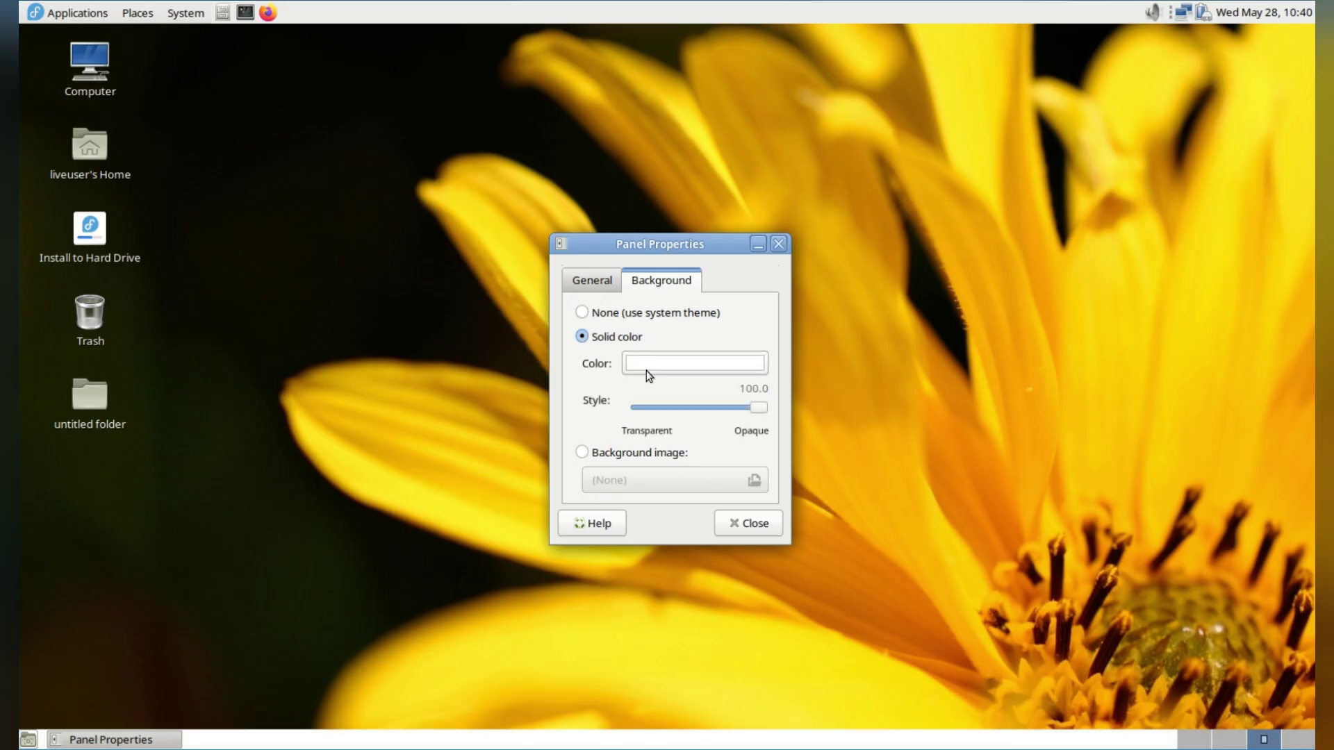
{"action": "left_click", "coordinate": [646, 368]}
{"action": "left_click", "coordinate": [757, 376]}
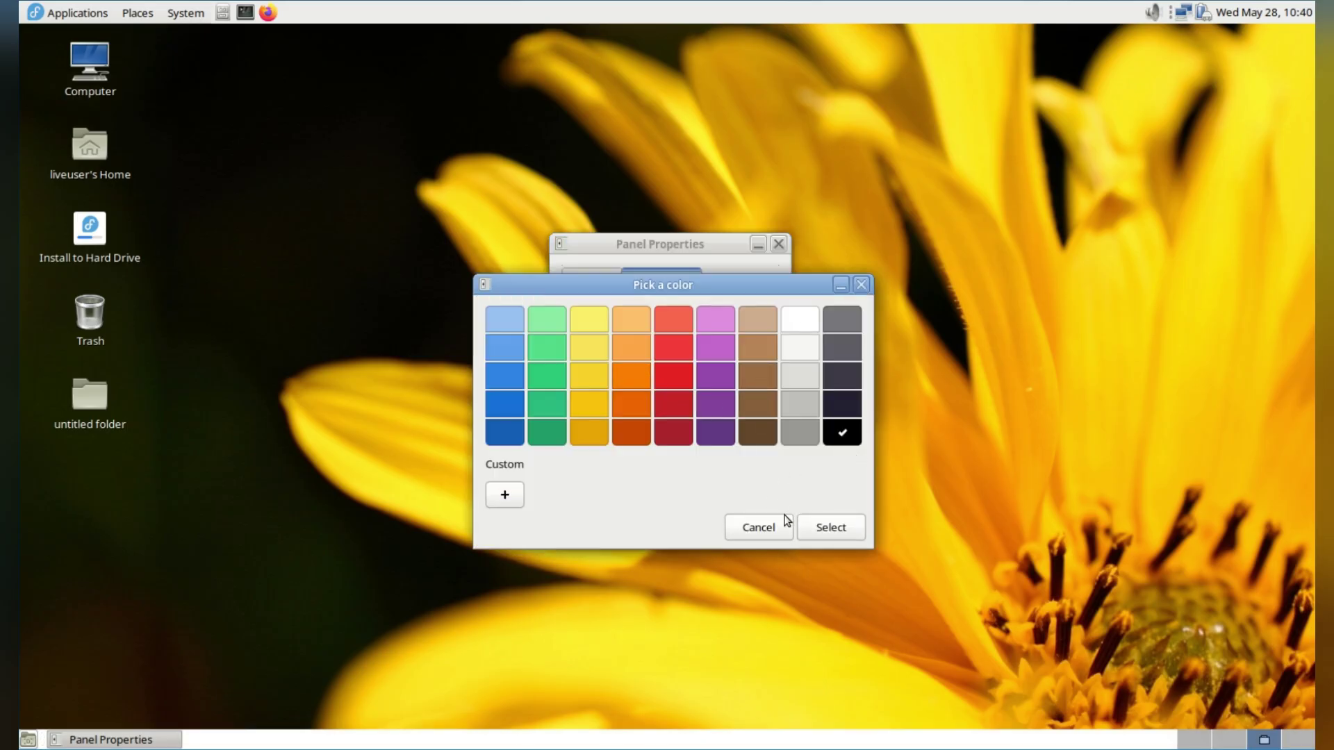
{"action": "left_click", "coordinate": [831, 529]}
Step: Make the panel's black background roughly half transparent
{"action": "left_click", "coordinate": [111, 739]}
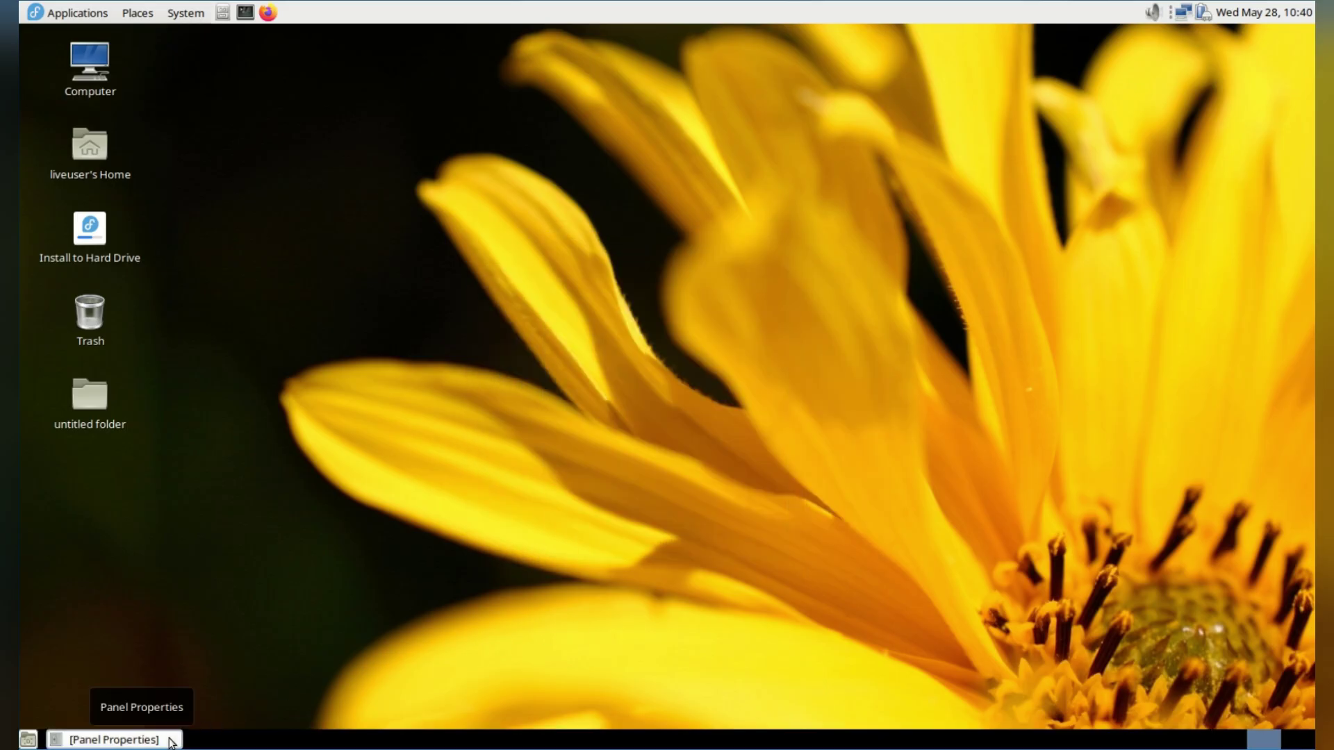
{"action": "left_click", "coordinate": [111, 739]}
{"action": "left_click", "coordinate": [660, 452]}
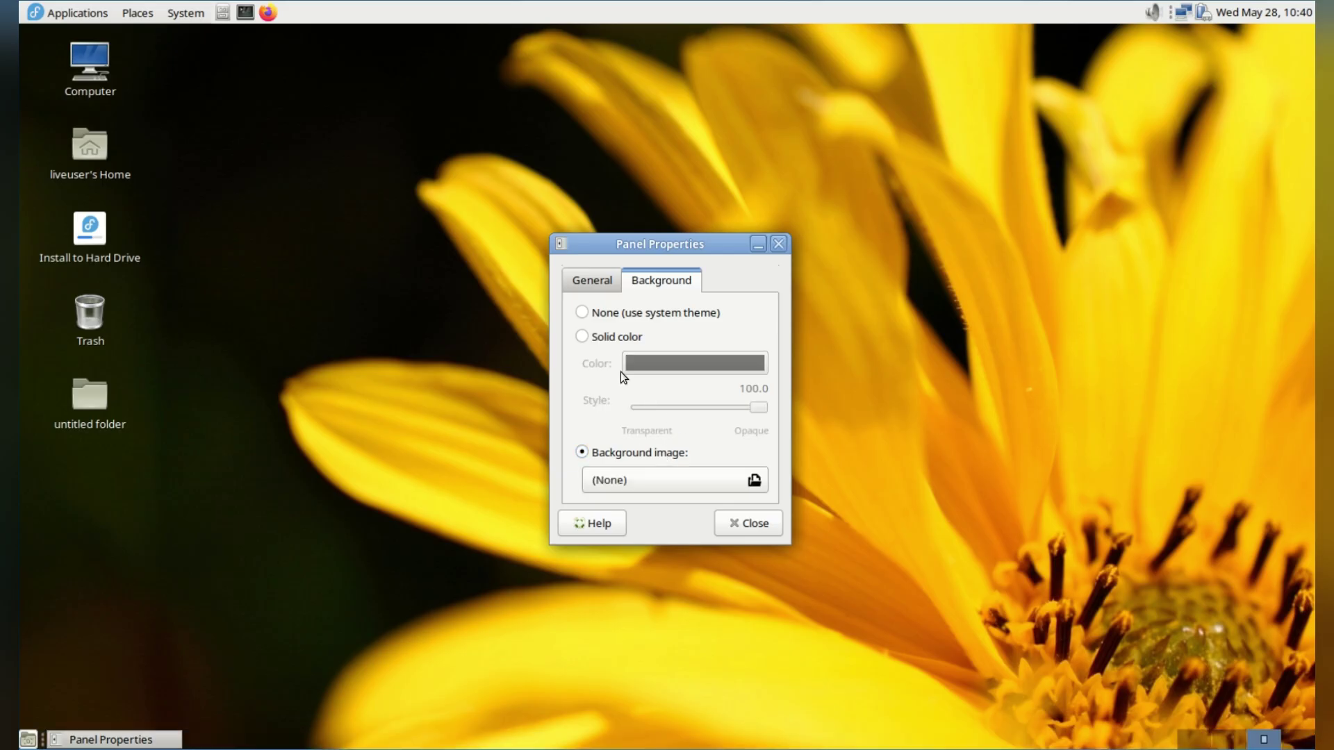
{"action": "left_click", "coordinate": [626, 338]}
{"action": "left_click_drag", "start_coordinate": [762, 407], "coordinate": [688, 418]}
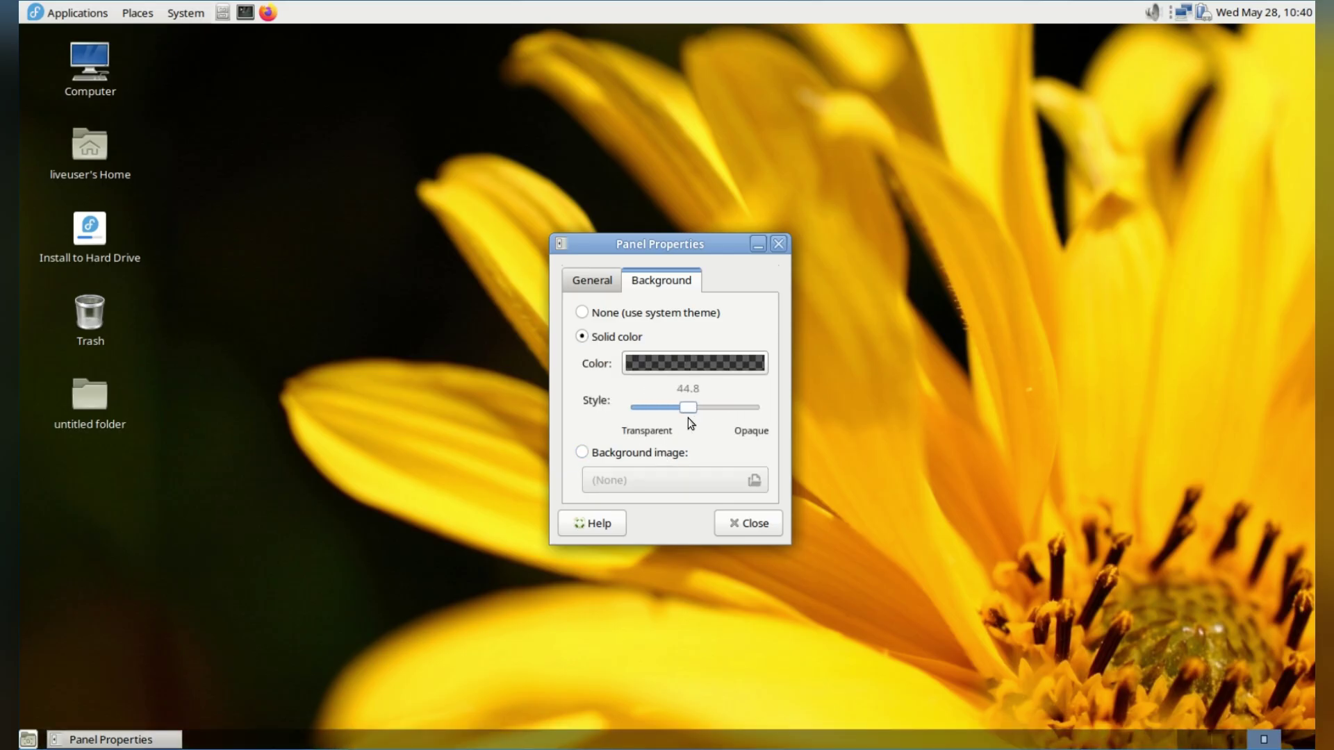
Step: Make the bottom panel taller, close Panel Properties, and show About MATE
{"action": "left_click", "coordinate": [607, 287]}
{"action": "left_click", "coordinate": [720, 349]}
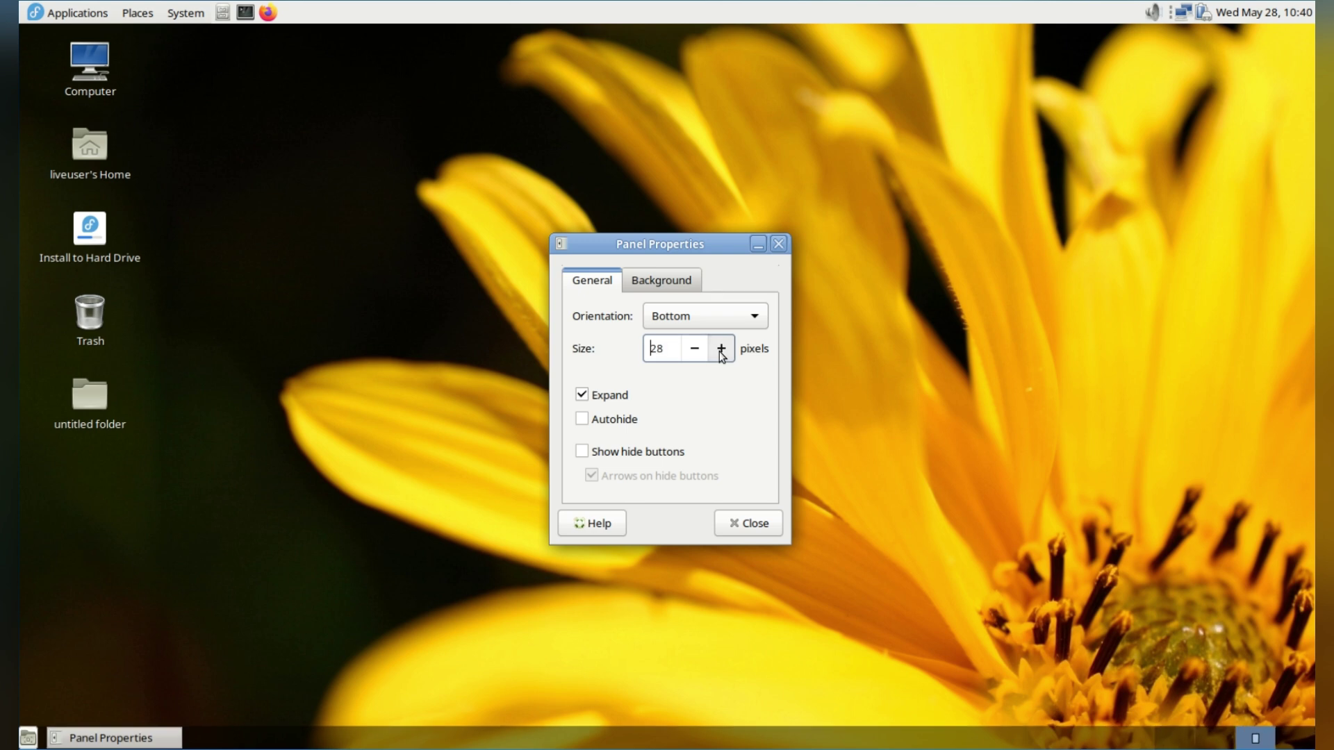
{"action": "left_click", "coordinate": [779, 244]}
{"action": "left_click", "coordinate": [197, 19]}
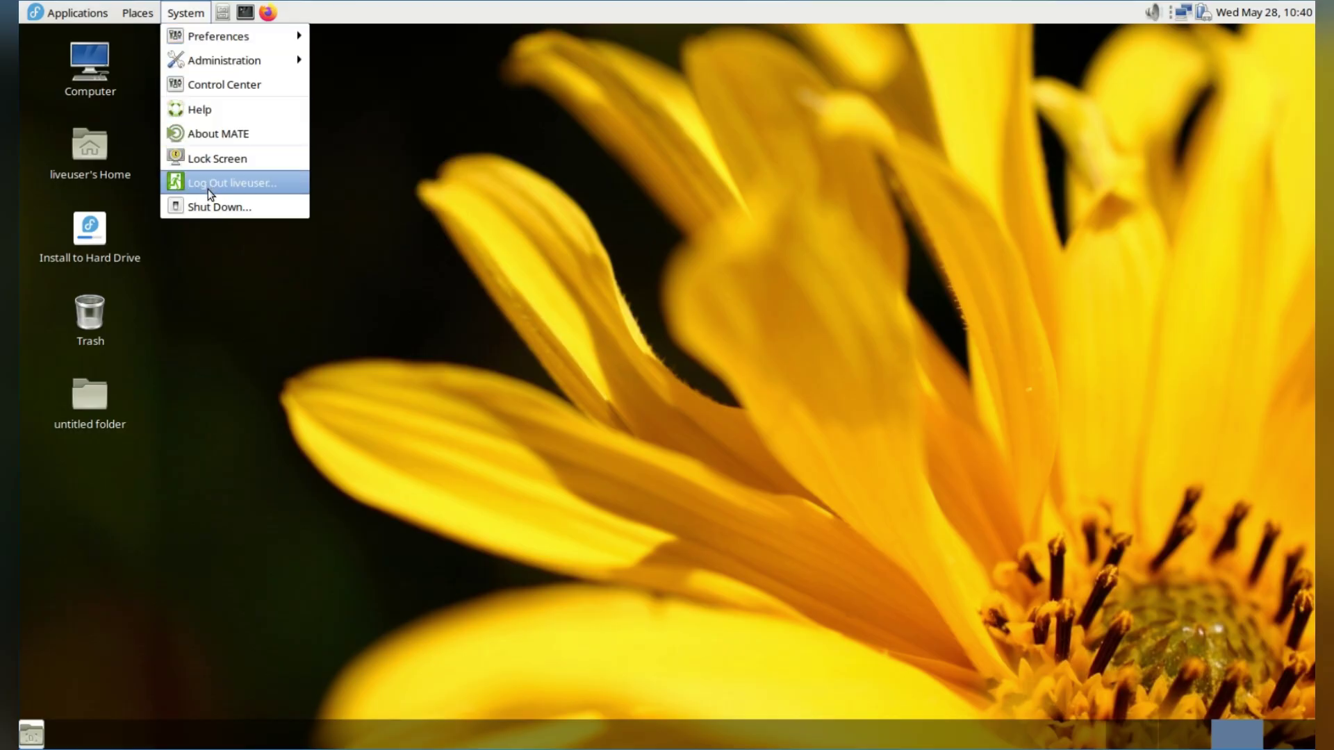
{"action": "left_click", "coordinate": [223, 131]}
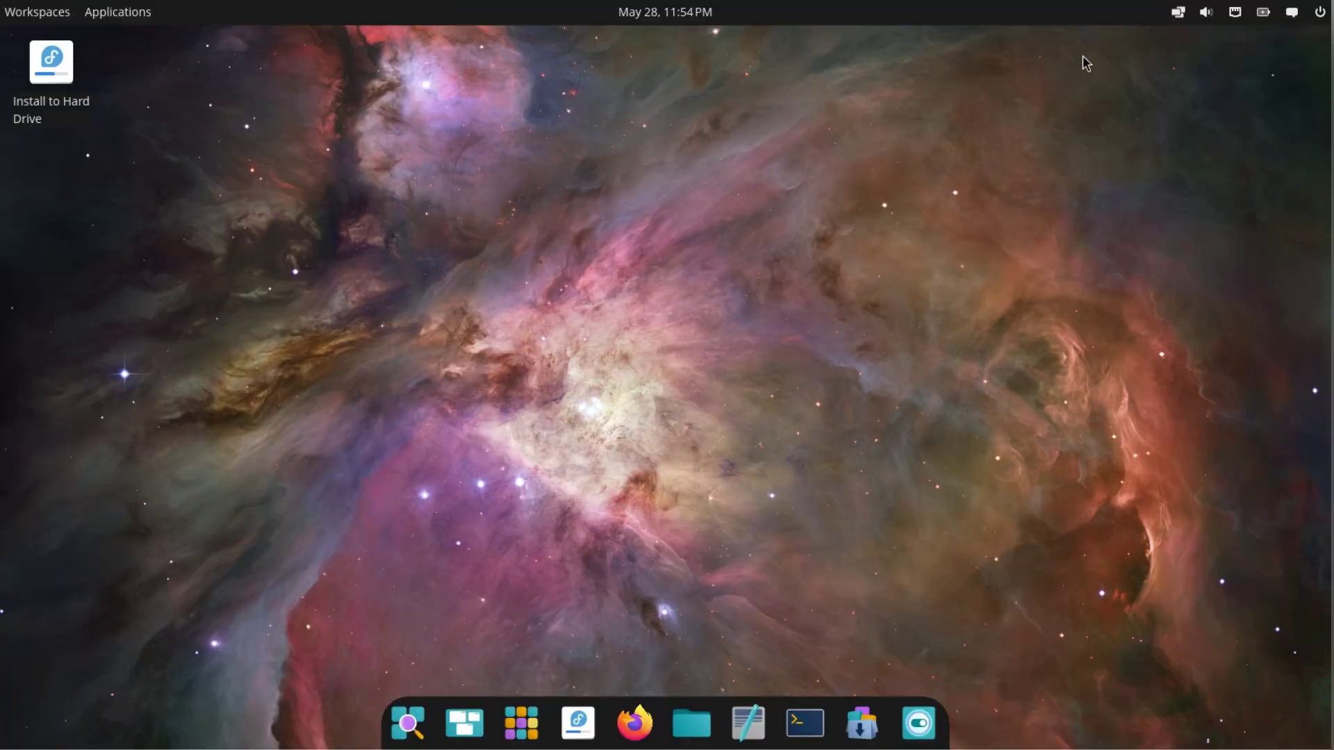
Step: Choose 'Change wallpaper...' from the COSMIC desktop's right-click menu
{"action": "right_click", "coordinate": [626, 241]}
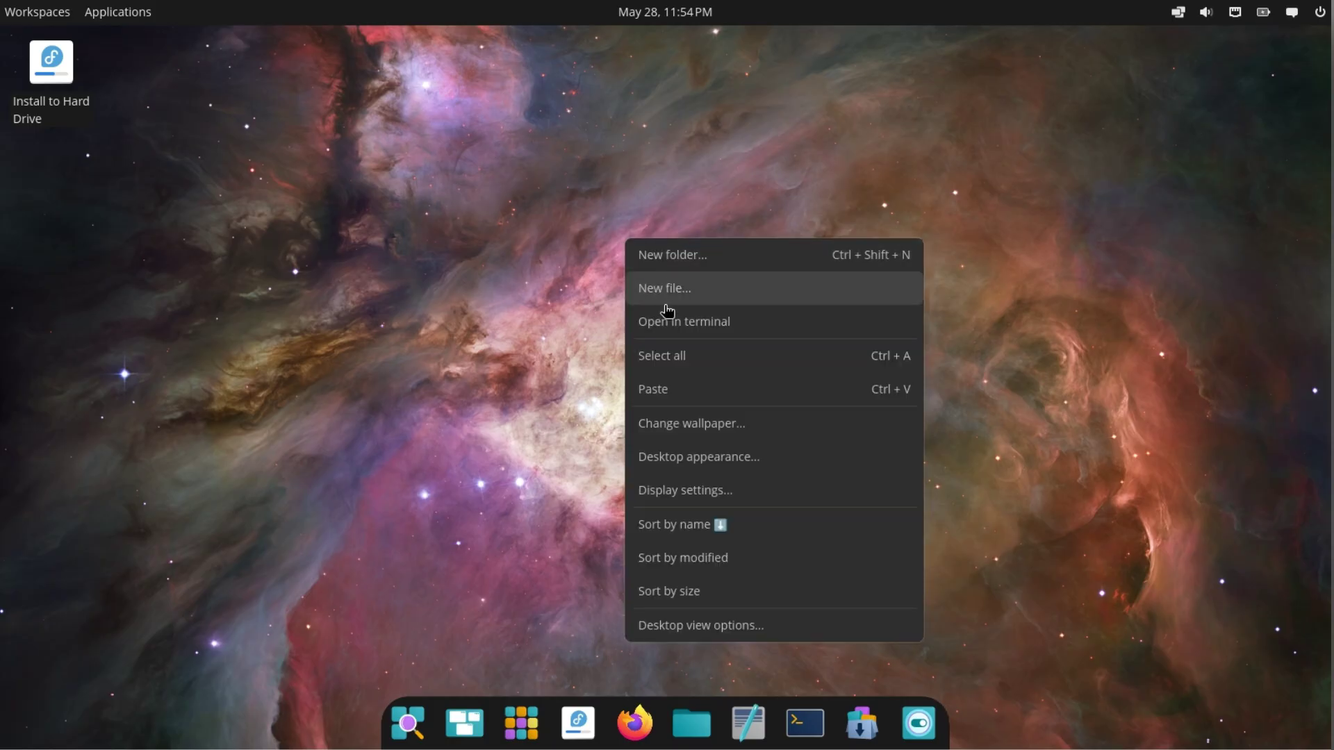
{"action": "left_click", "coordinate": [664, 433]}
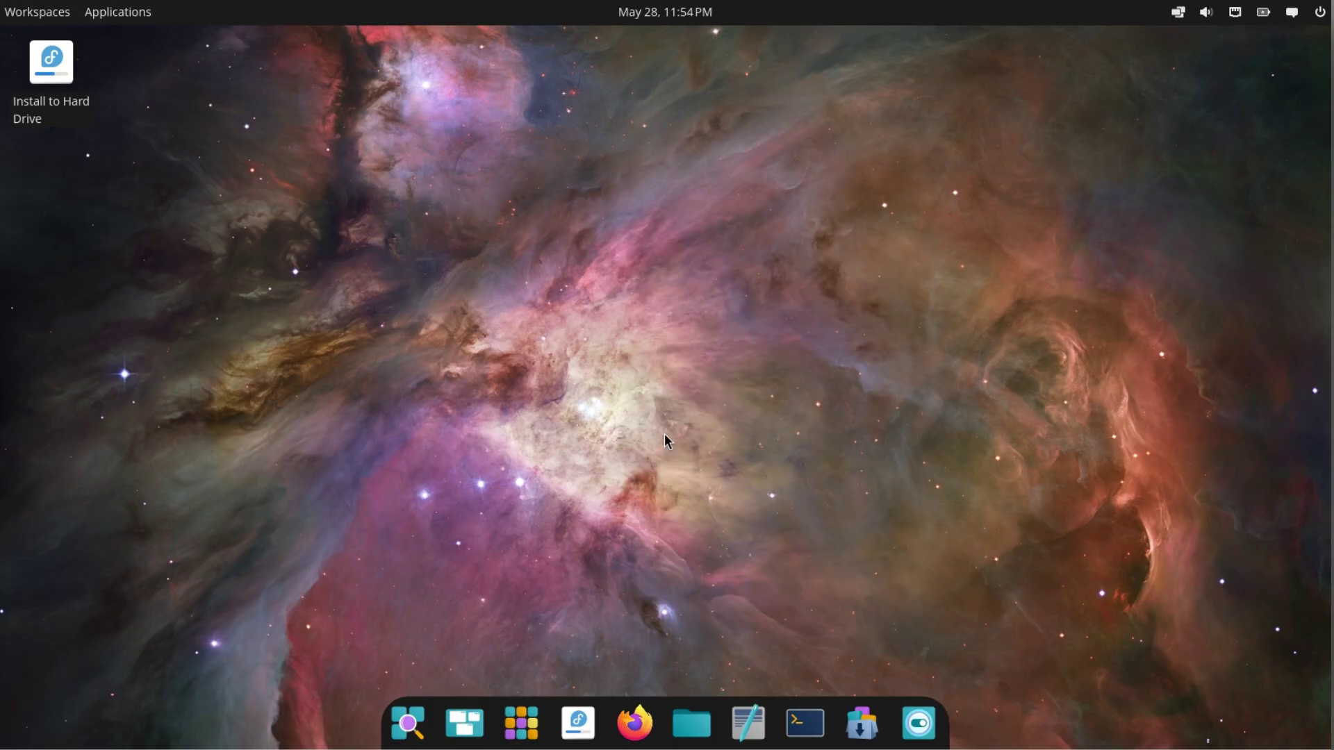
Step: Try the Earth and starfield wallpapers, keep the Orion nebula, and enlarge the window
{"action": "scroll", "coordinate": [665, 434], "scroll_direction": "down", "scroll_amount": 5}
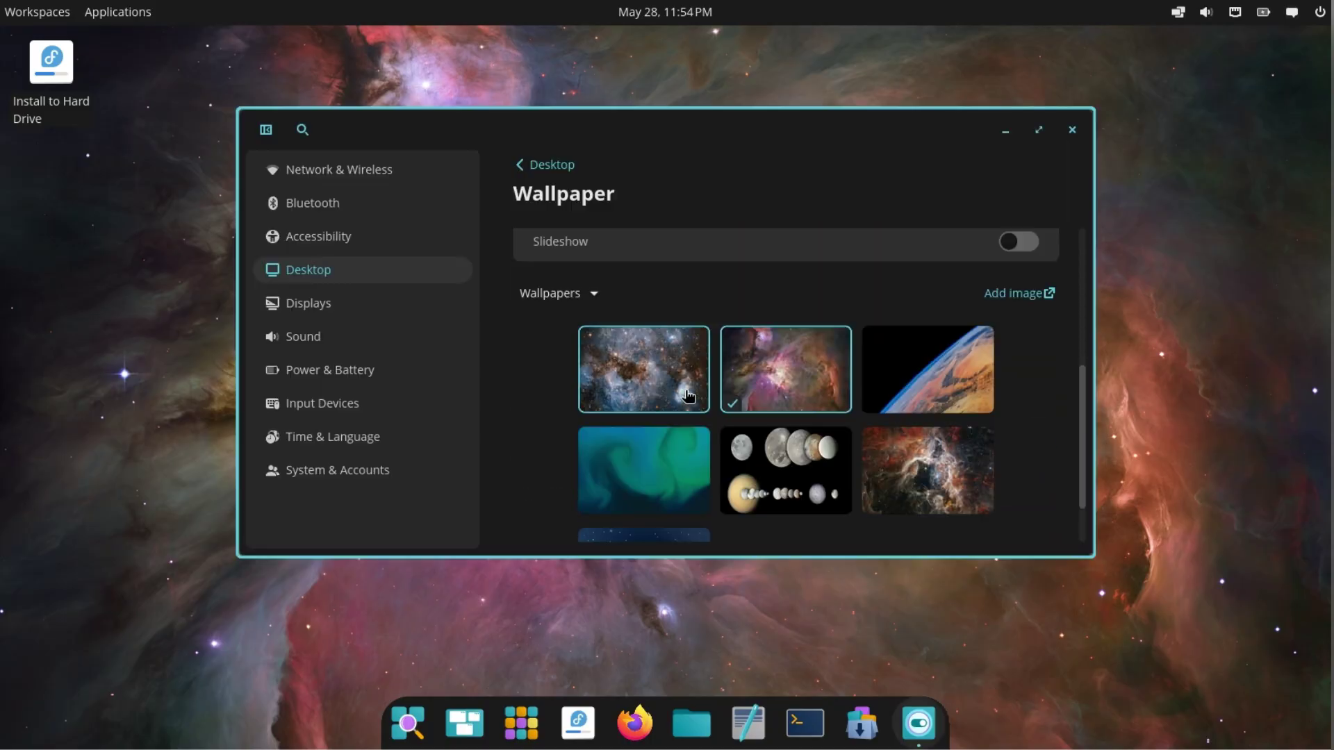
{"action": "scroll", "coordinate": [632, 462], "scroll_direction": "down", "scroll_amount": 1}
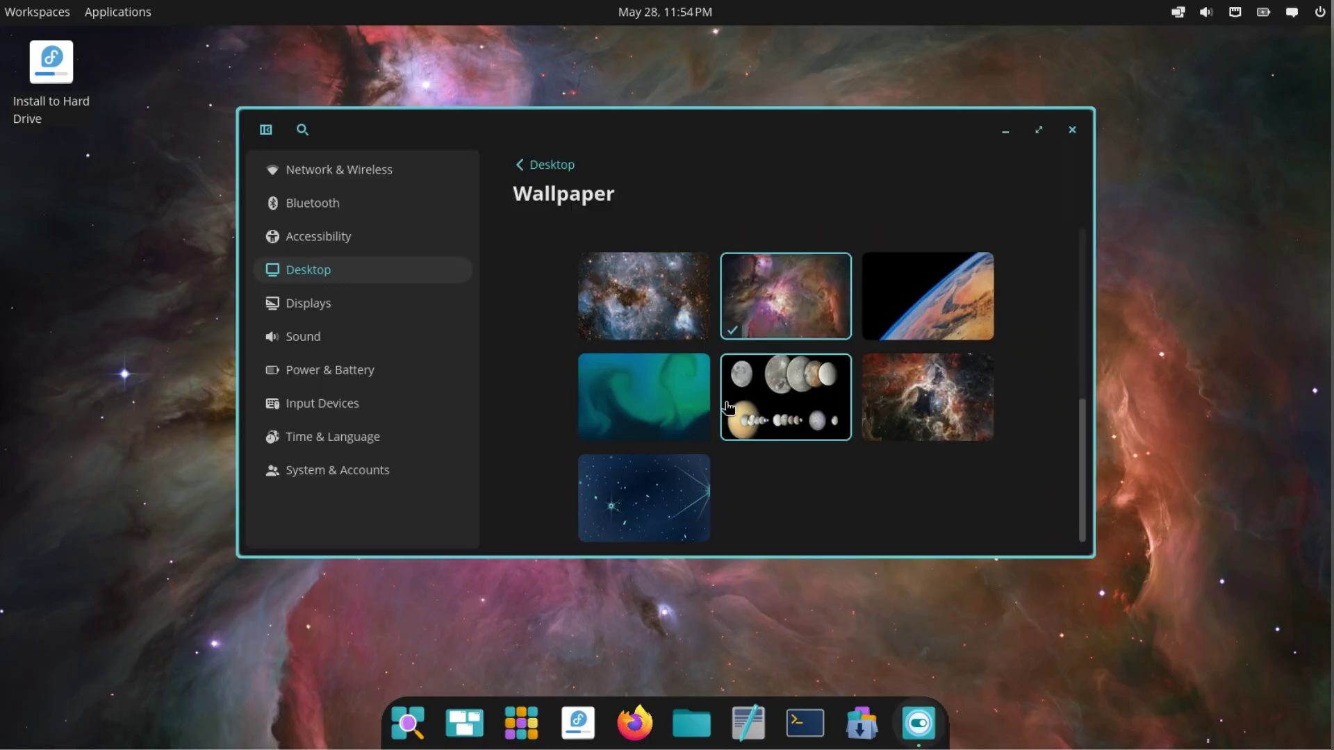
{"action": "left_click", "coordinate": [926, 318]}
{"action": "left_click", "coordinate": [644, 304]}
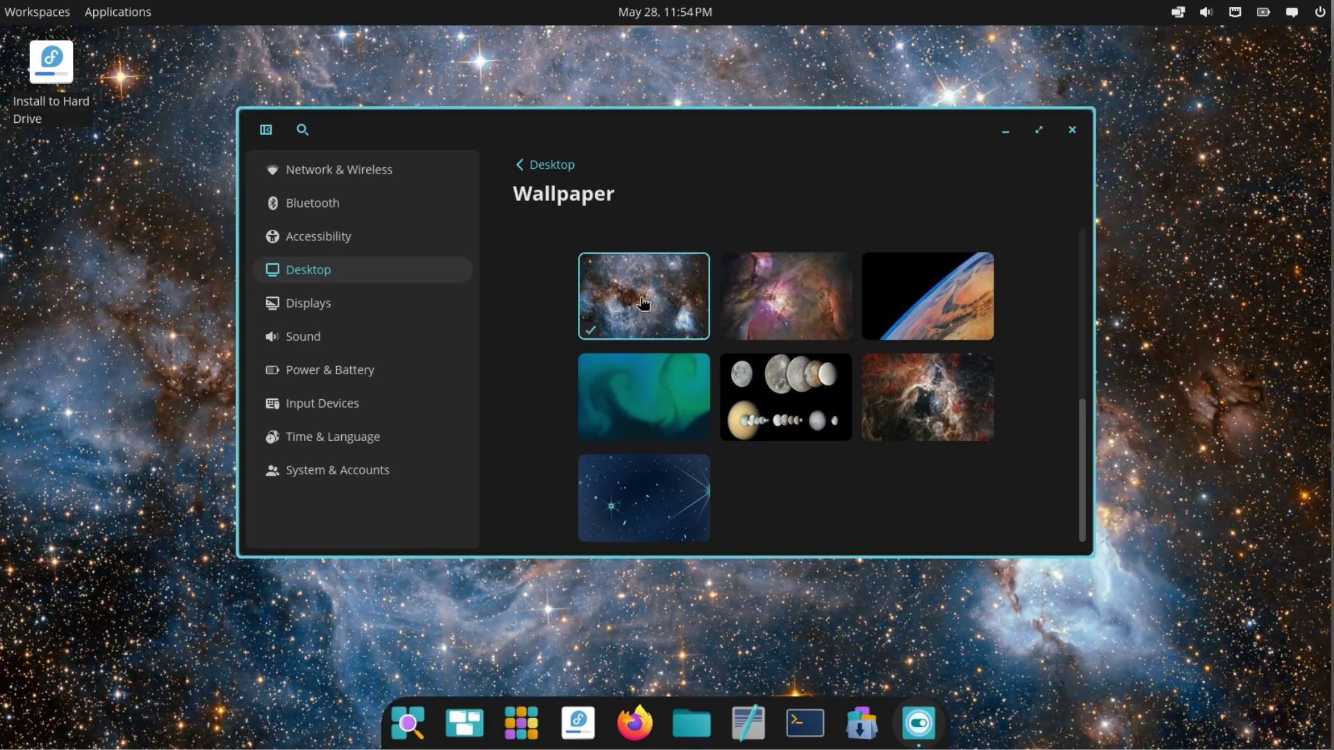
{"action": "left_click", "coordinate": [782, 298]}
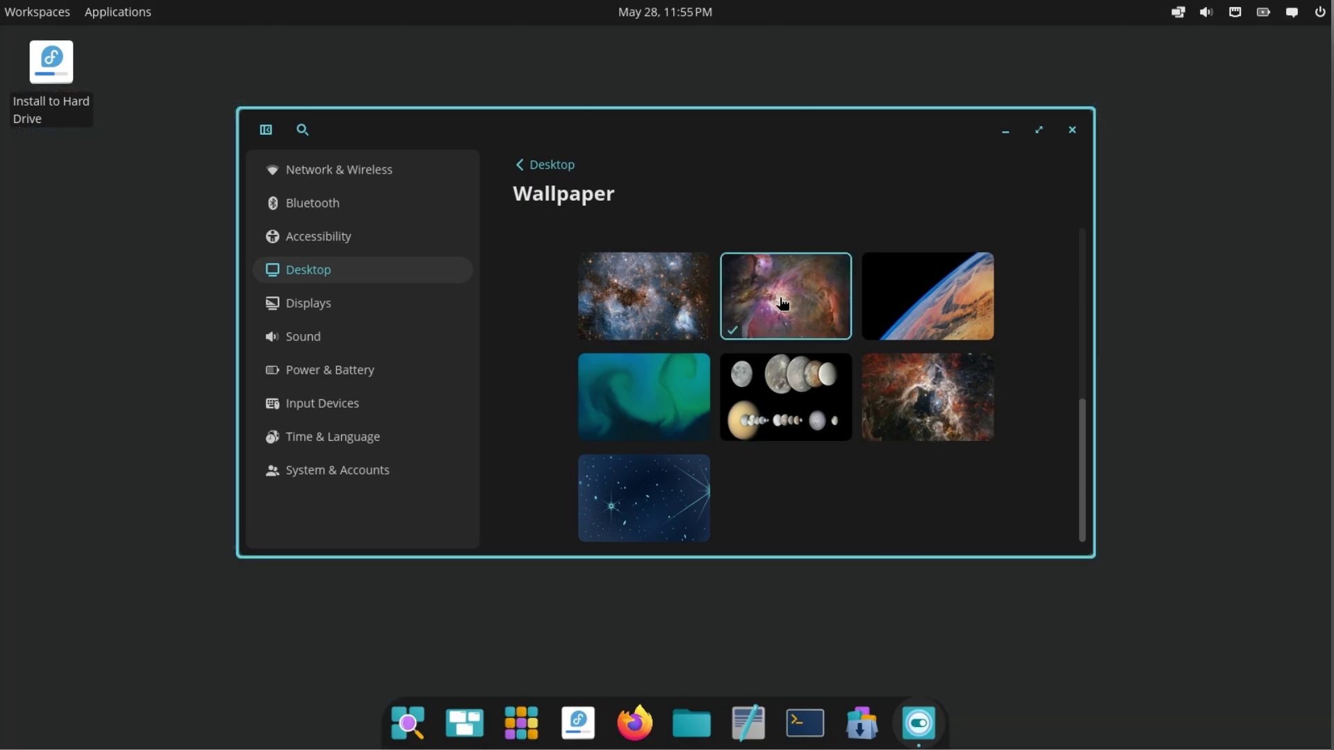
{"action": "left_click", "coordinate": [334, 212]}
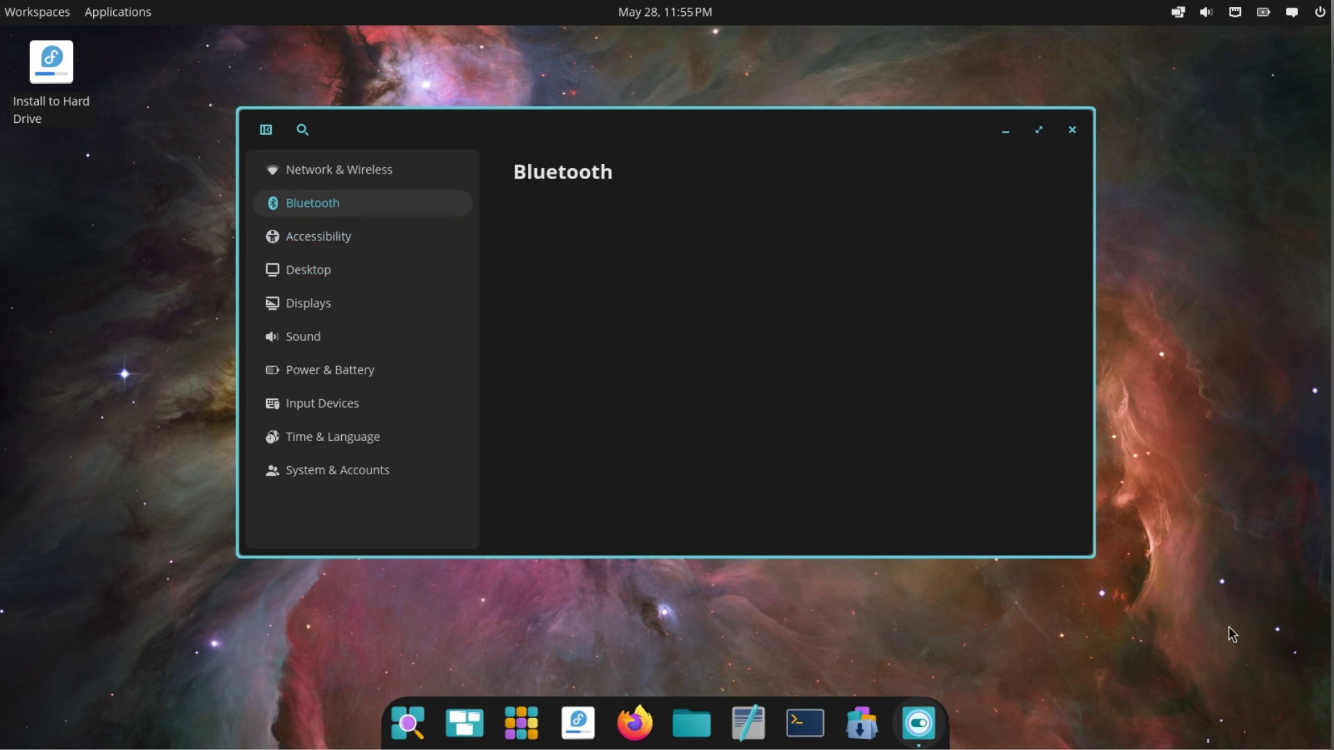
{"action": "left_click_drag", "start_coordinate": [1093, 556], "coordinate": [1132, 627]}
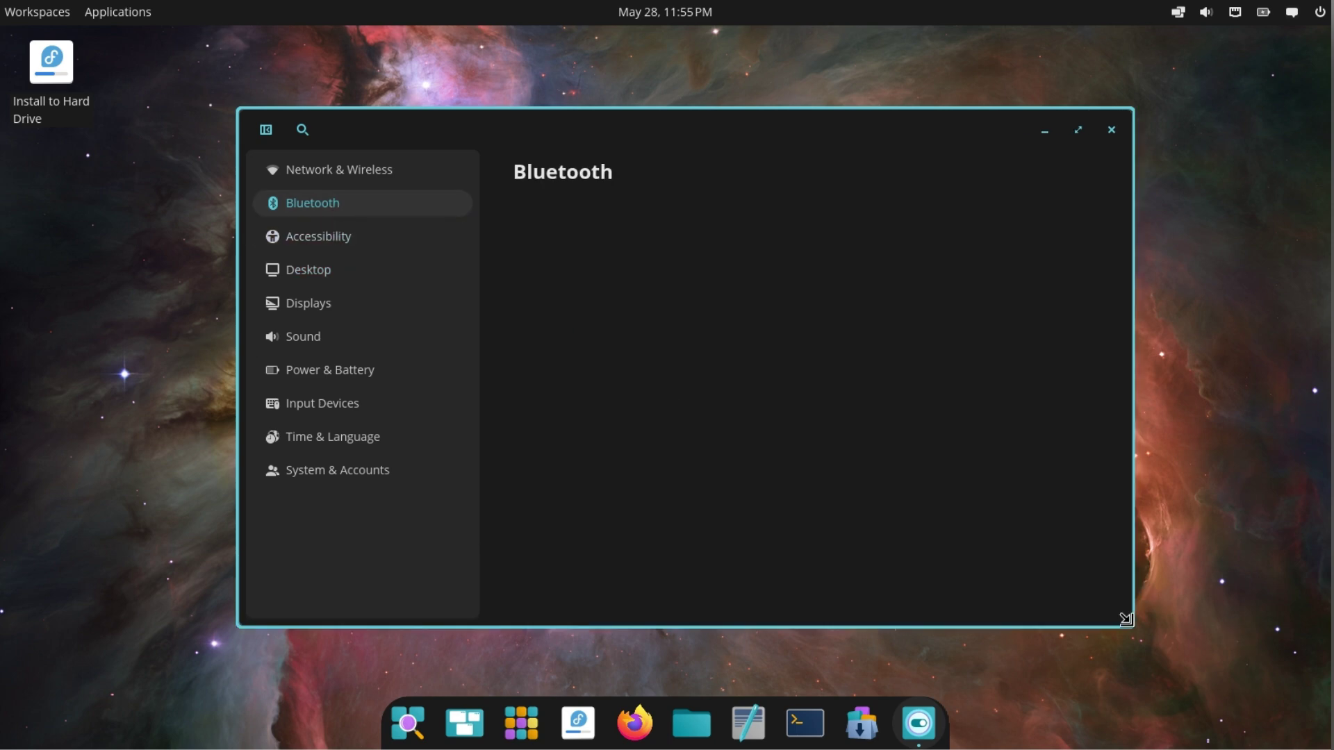
Step: On the Appearance page, set a purple accent and try light mode before returning to dark
{"action": "left_click", "coordinate": [401, 236]}
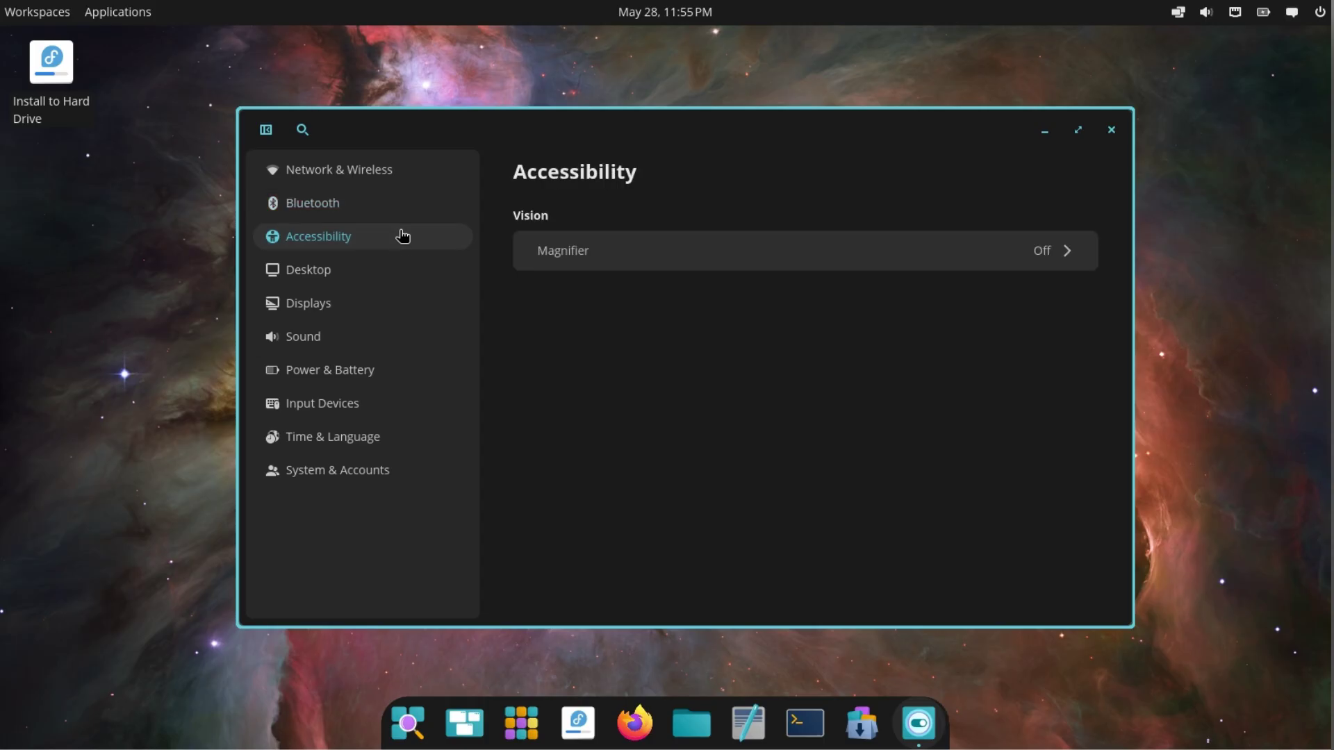
{"action": "left_click", "coordinate": [761, 308]}
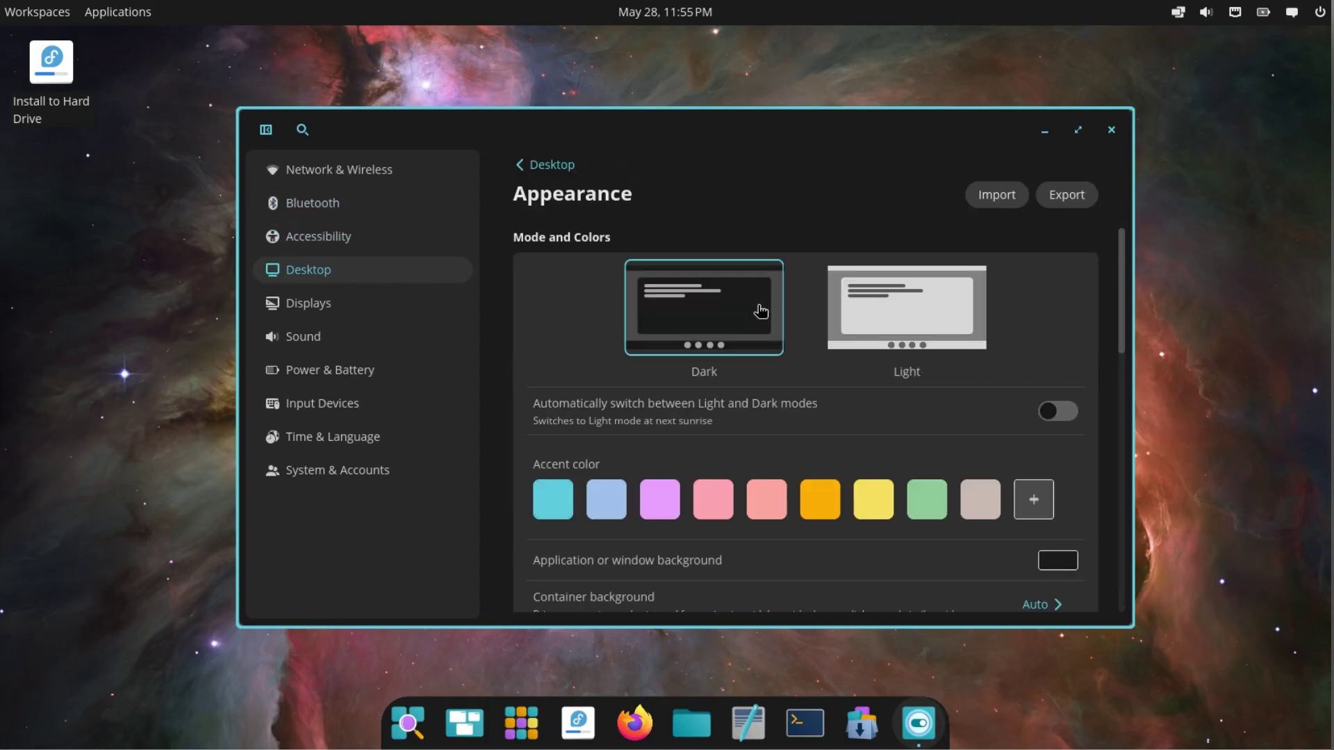
{"action": "left_click", "coordinate": [660, 501]}
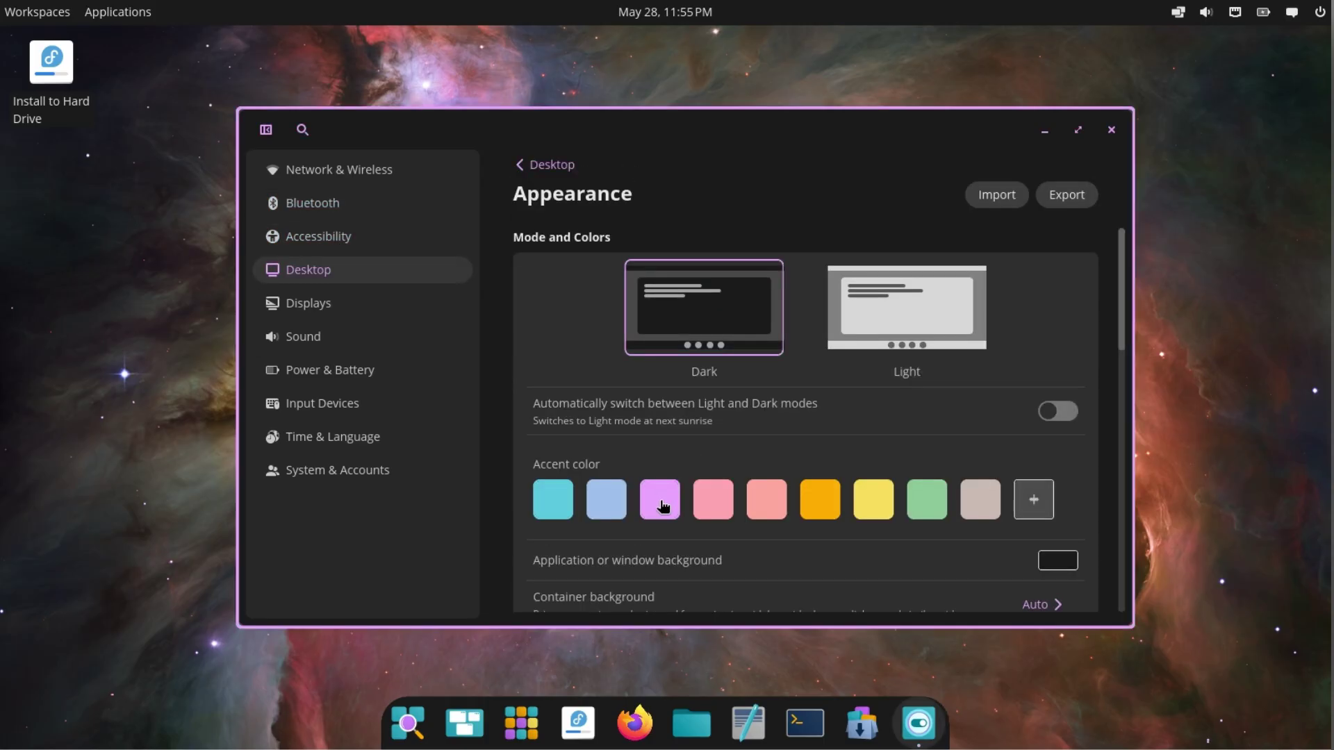
{"action": "left_click", "coordinate": [901, 324]}
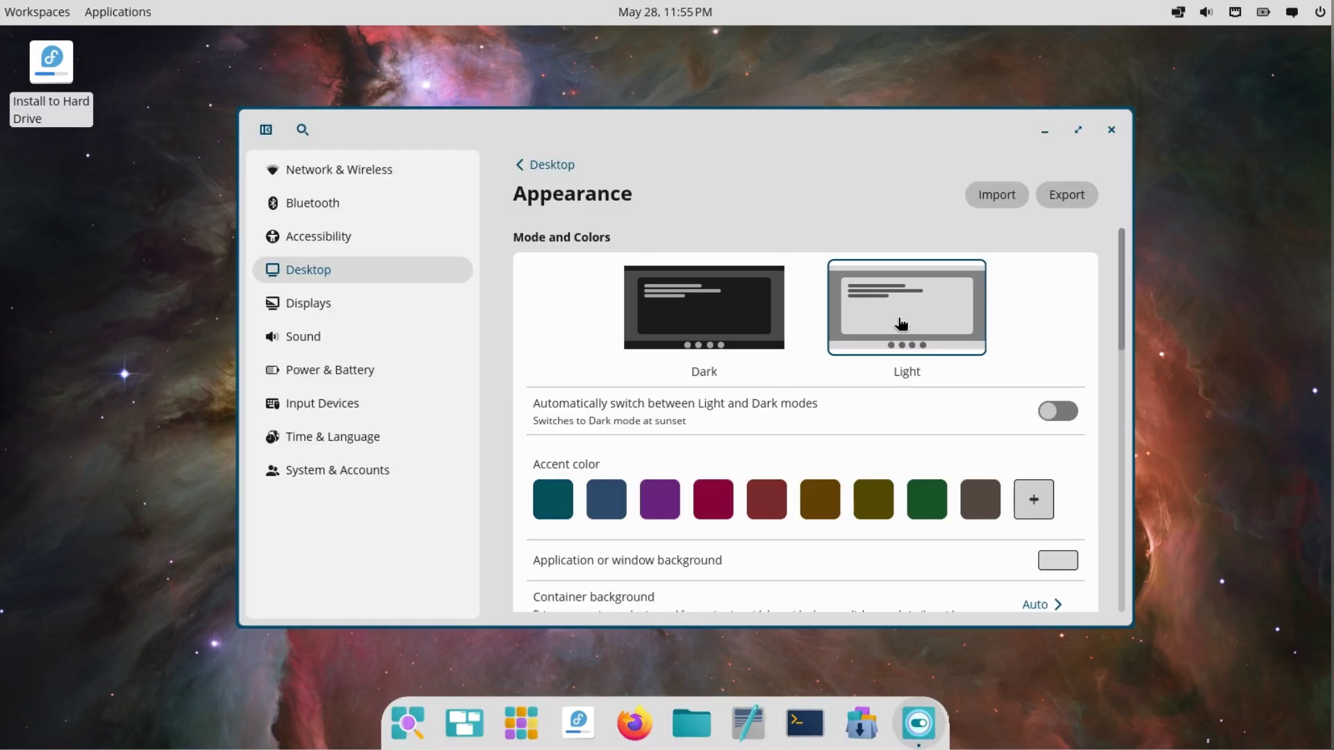
{"action": "left_click", "coordinate": [717, 314]}
{"action": "scroll", "coordinate": [849, 396], "scroll_direction": "down", "scroll_amount": 3}
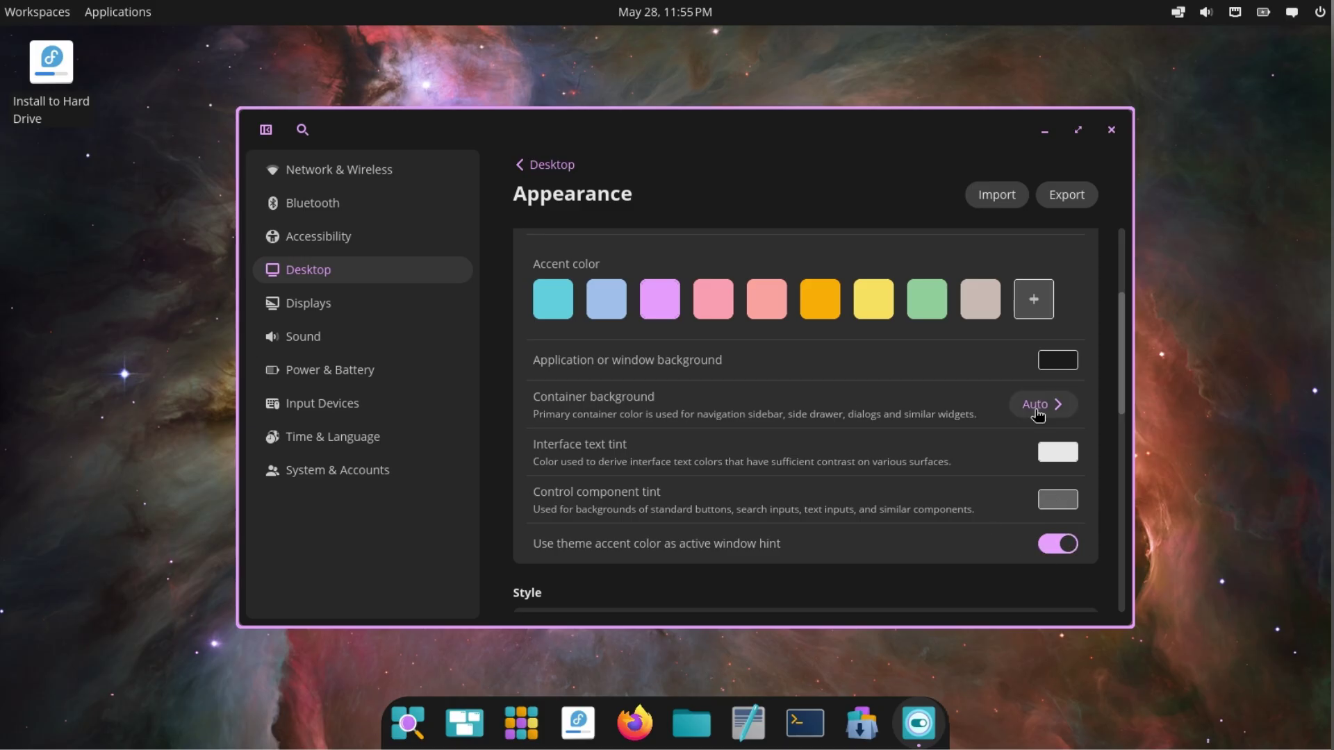
Step: Set a custom container background colour of dark red #401F1F
{"action": "left_click", "coordinate": [1038, 413]}
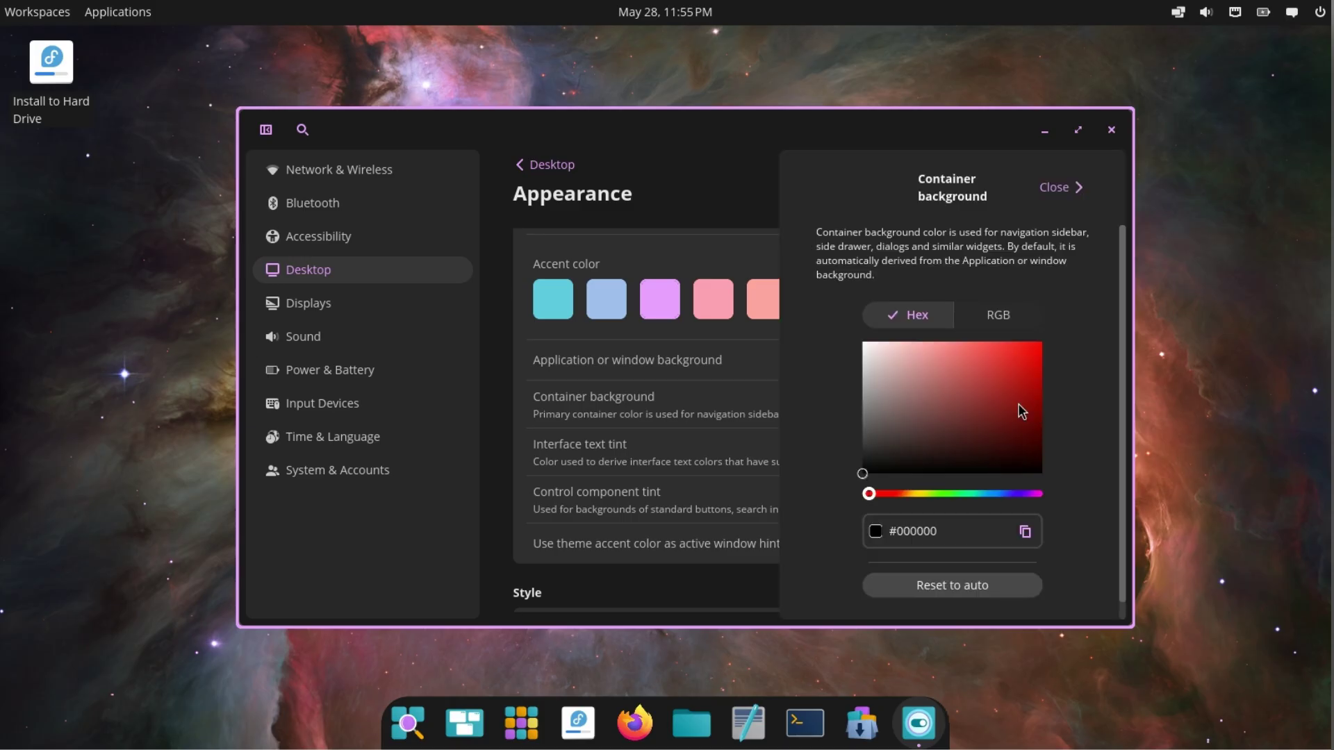
{"action": "left_click", "coordinate": [1022, 411]}
{"action": "left_click", "coordinate": [957, 441]}
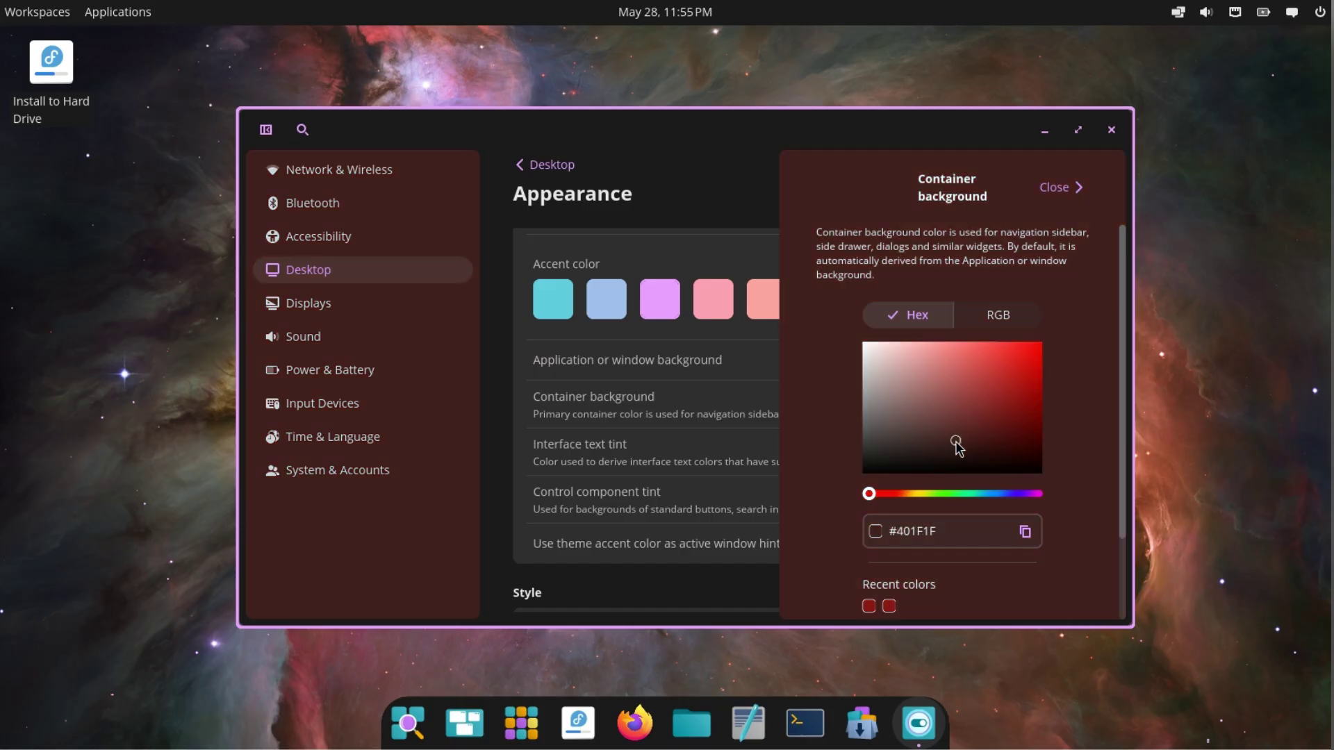
{"action": "left_click", "coordinate": [1056, 187]}
Step: Choose the Slightly round style after trying Square, and set Compact interface density
{"action": "scroll", "coordinate": [847, 410], "scroll_direction": "down", "scroll_amount": 3}
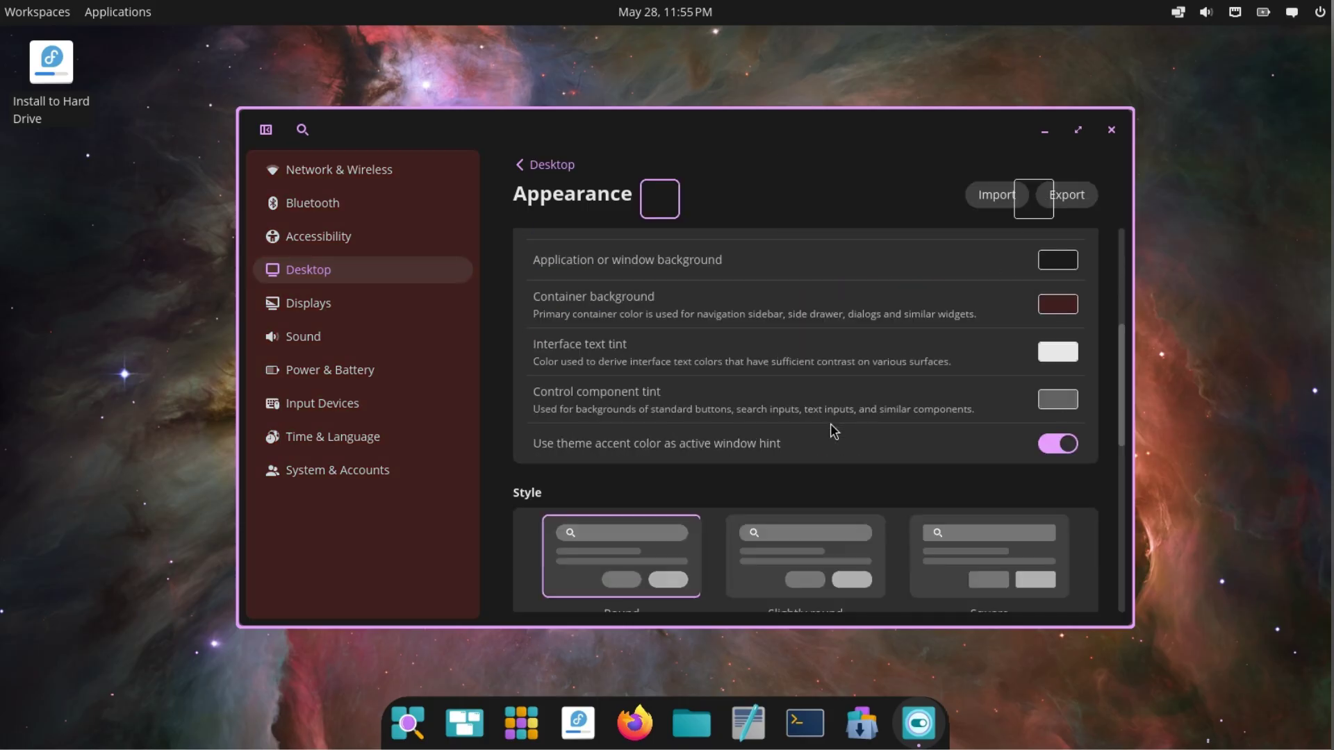
{"action": "scroll", "coordinate": [834, 431], "scroll_direction": "down", "scroll_amount": 2}
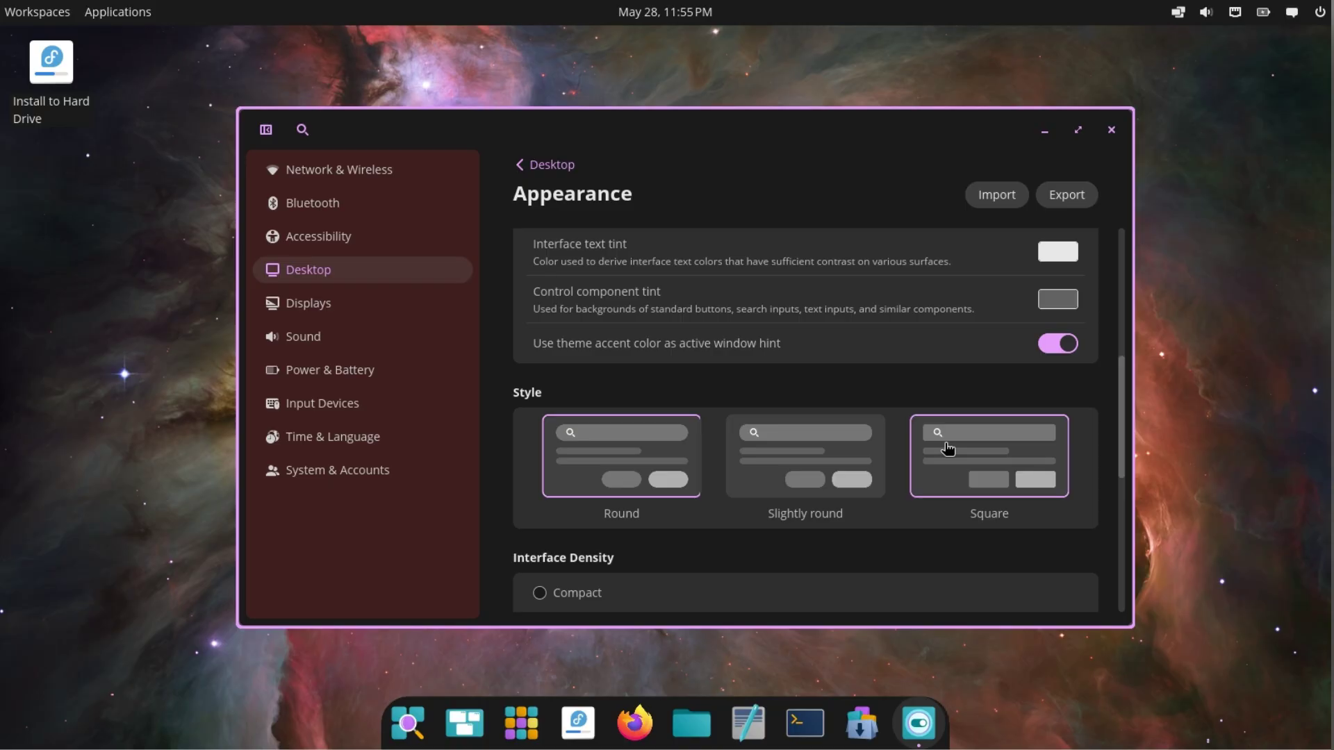
{"action": "left_click", "coordinate": [948, 448]}
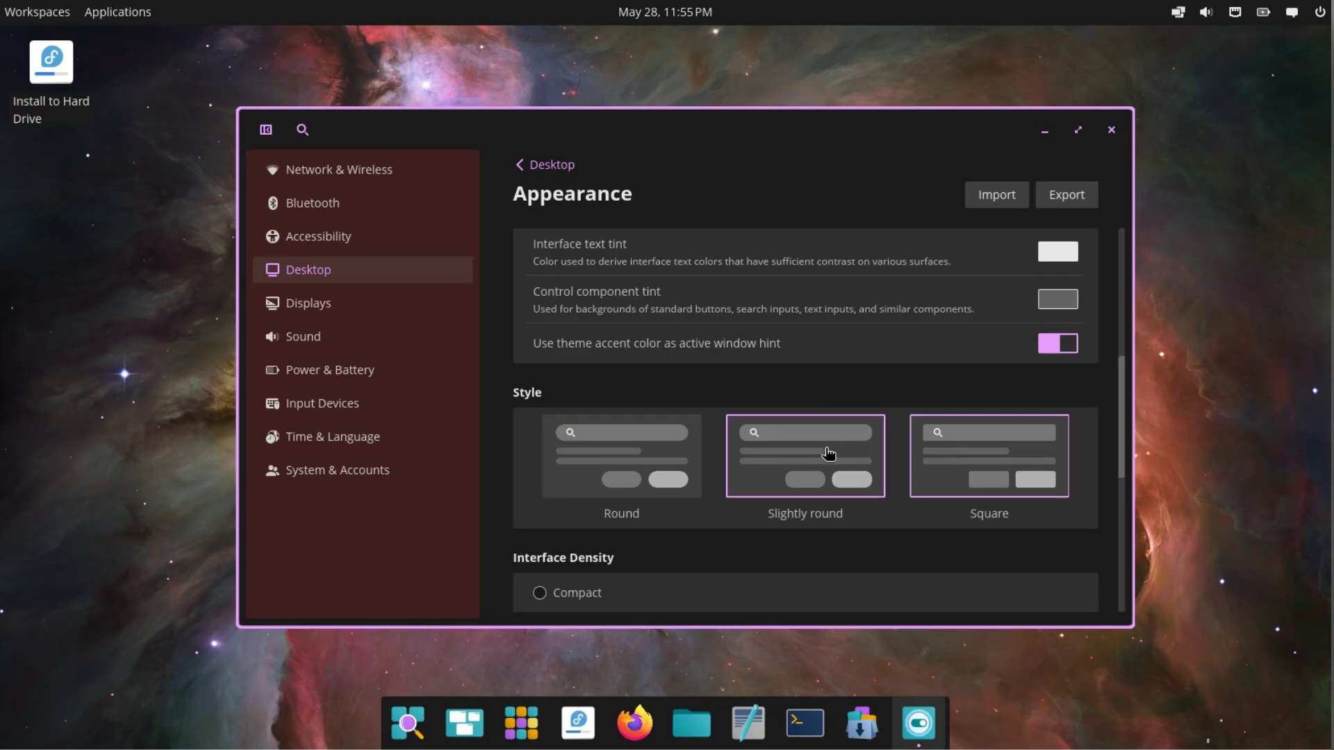
{"action": "left_click", "coordinate": [829, 453]}
{"action": "scroll", "coordinate": [828, 454], "scroll_direction": "down", "scroll_amount": 3}
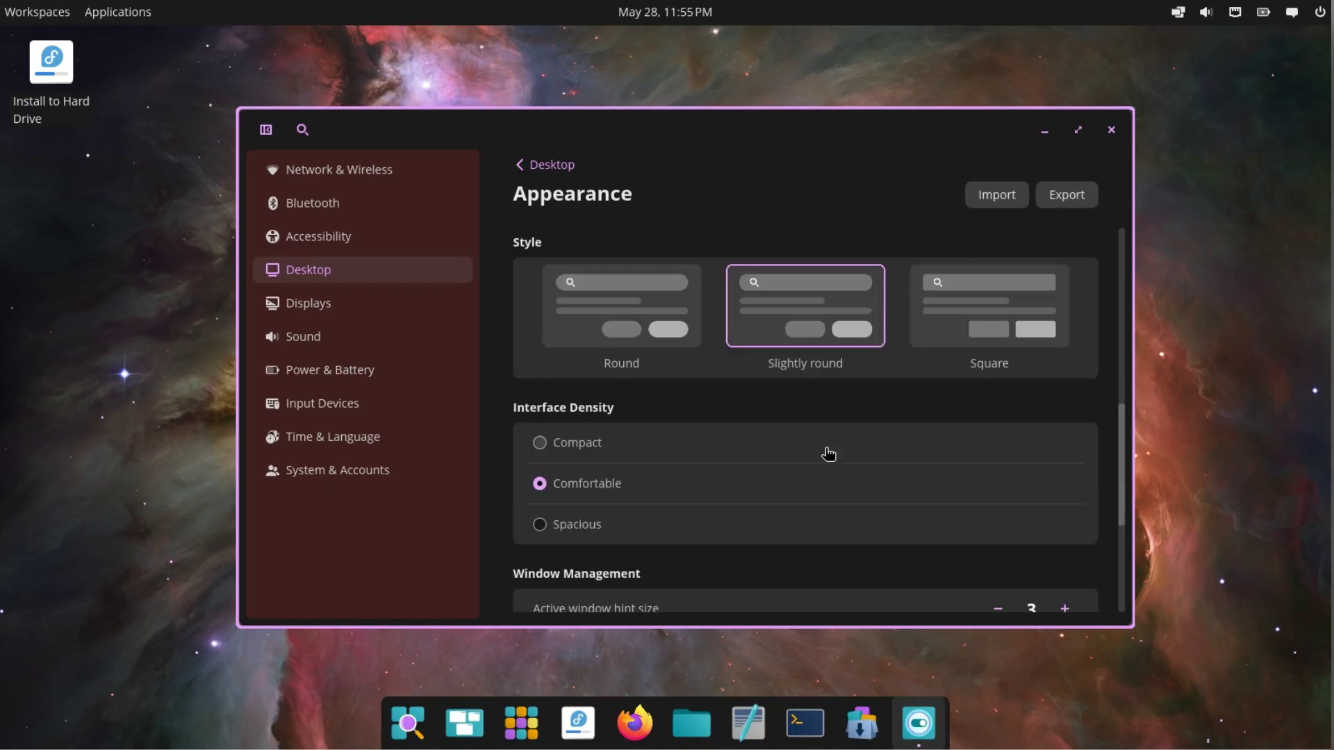
{"action": "left_click", "coordinate": [623, 459]}
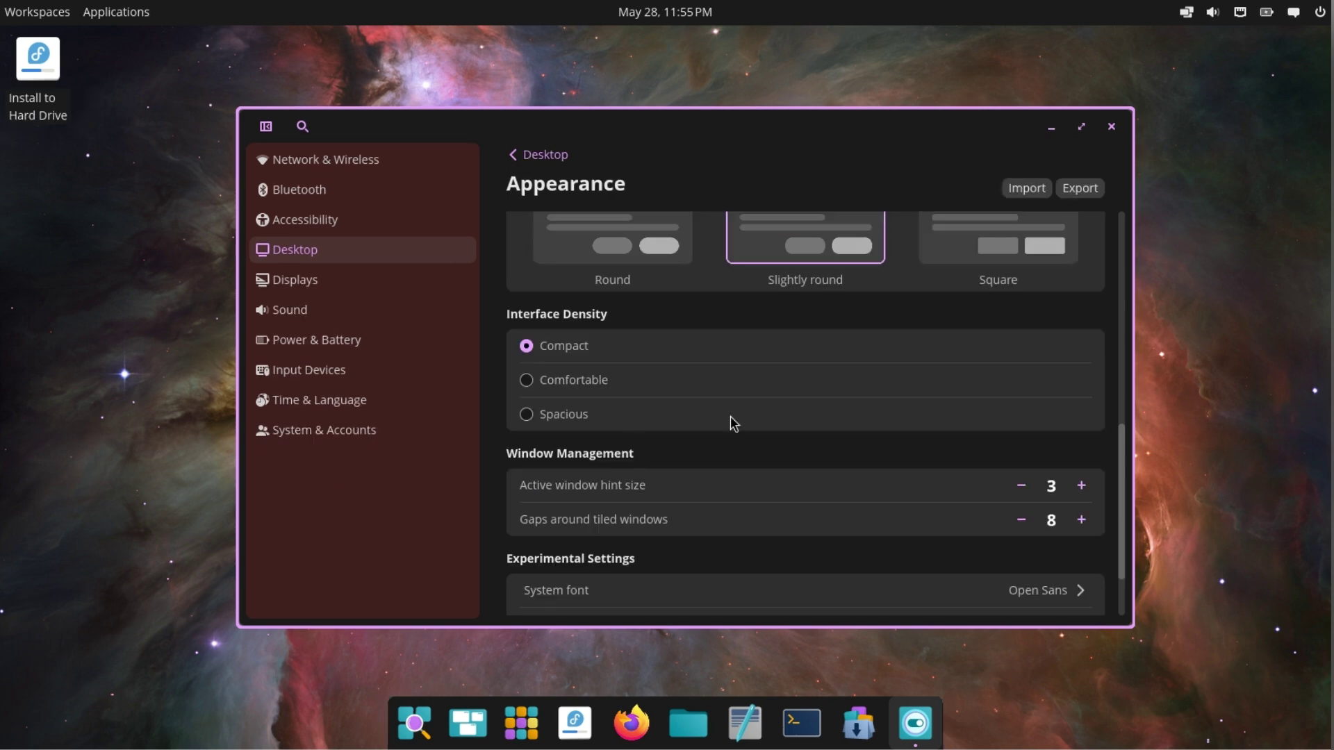
Step: Browse the Time & Language, Power & Battery and Sound pages, then close COSMIC Settings
{"action": "left_click", "coordinate": [373, 396]}
{"action": "left_click", "coordinate": [390, 357]}
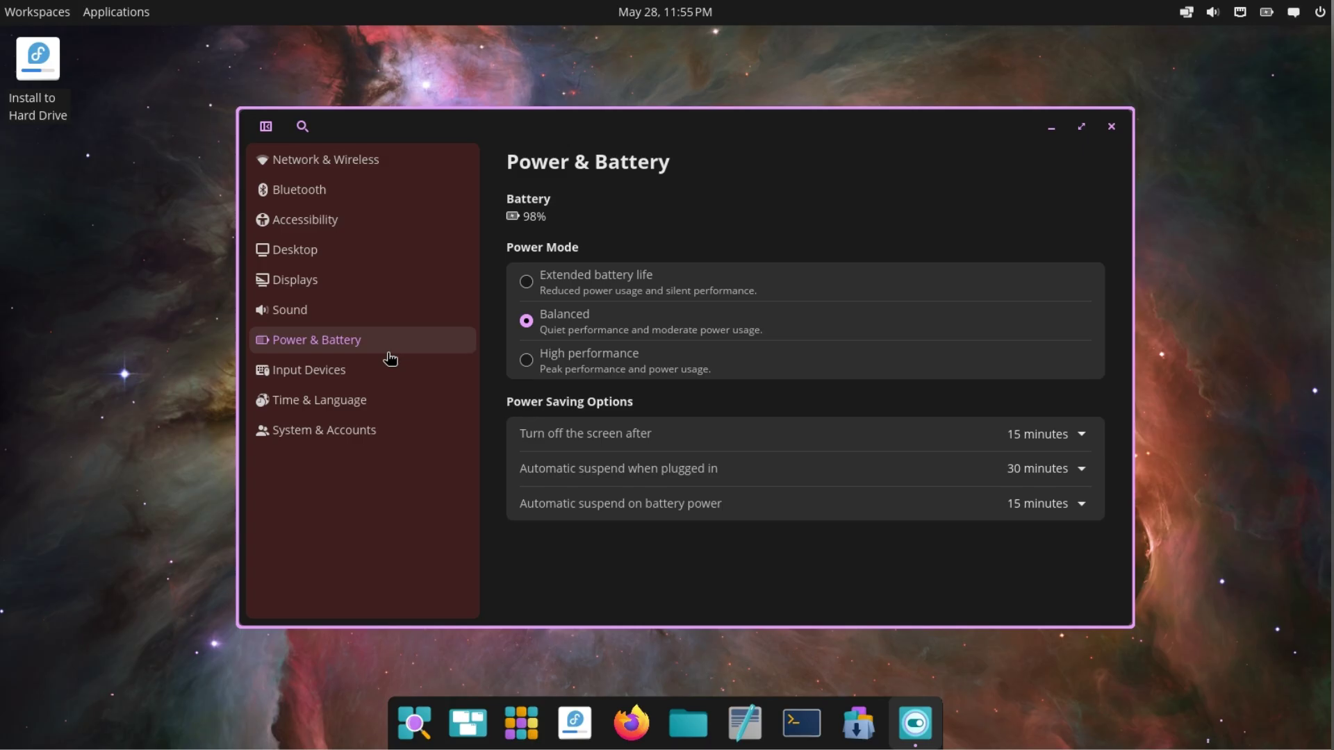
{"action": "left_click", "coordinate": [389, 323]}
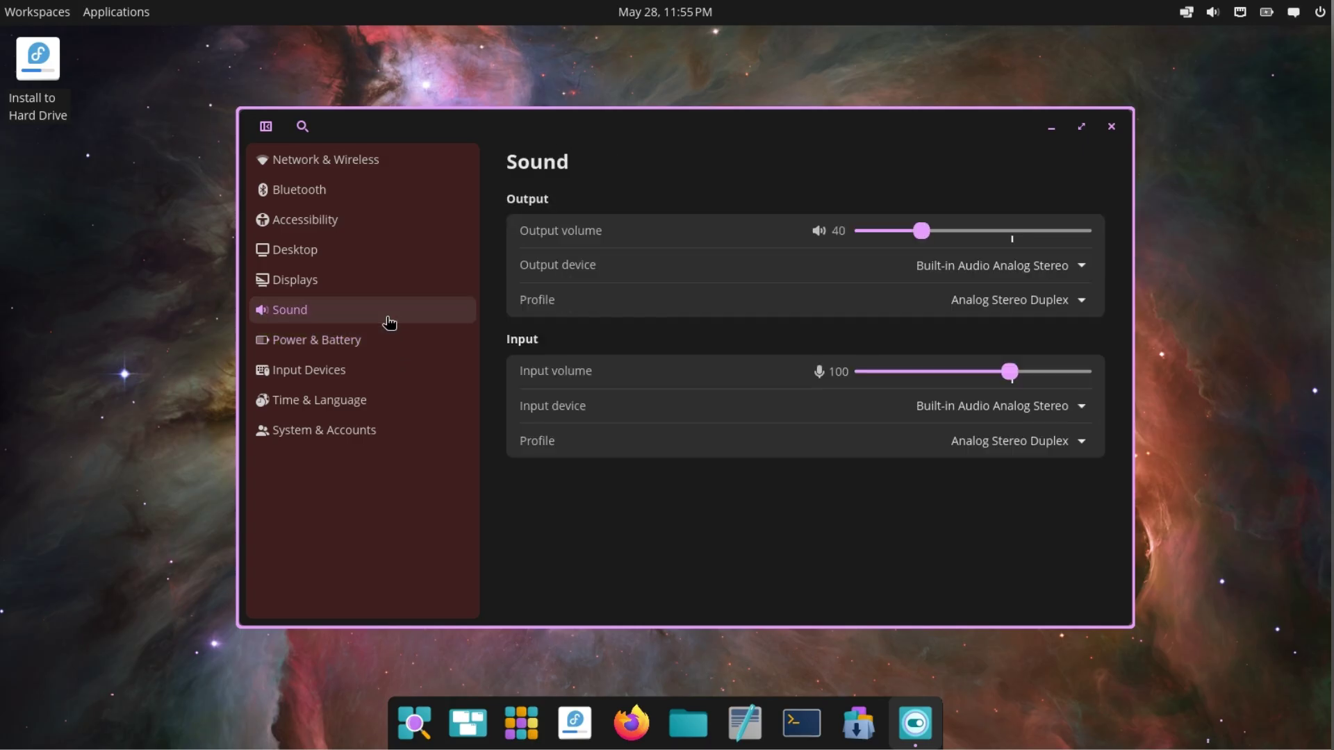
{"action": "left_click", "coordinate": [1111, 127]}
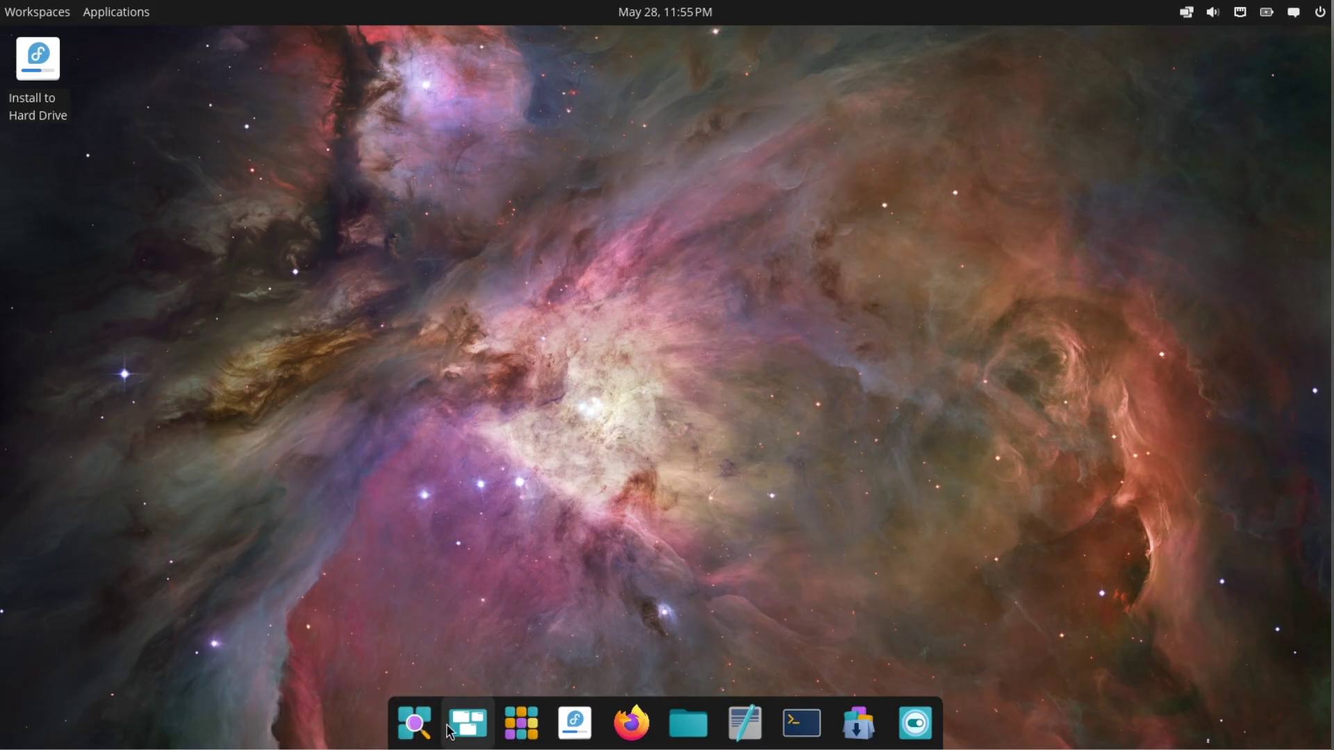
Step: Try the dock's app search and workspaces overview, then open the app library
{"action": "left_click", "coordinate": [410, 724]}
{"action": "left_click", "coordinate": [479, 726]}
{"action": "left_click", "coordinate": [479, 726]}
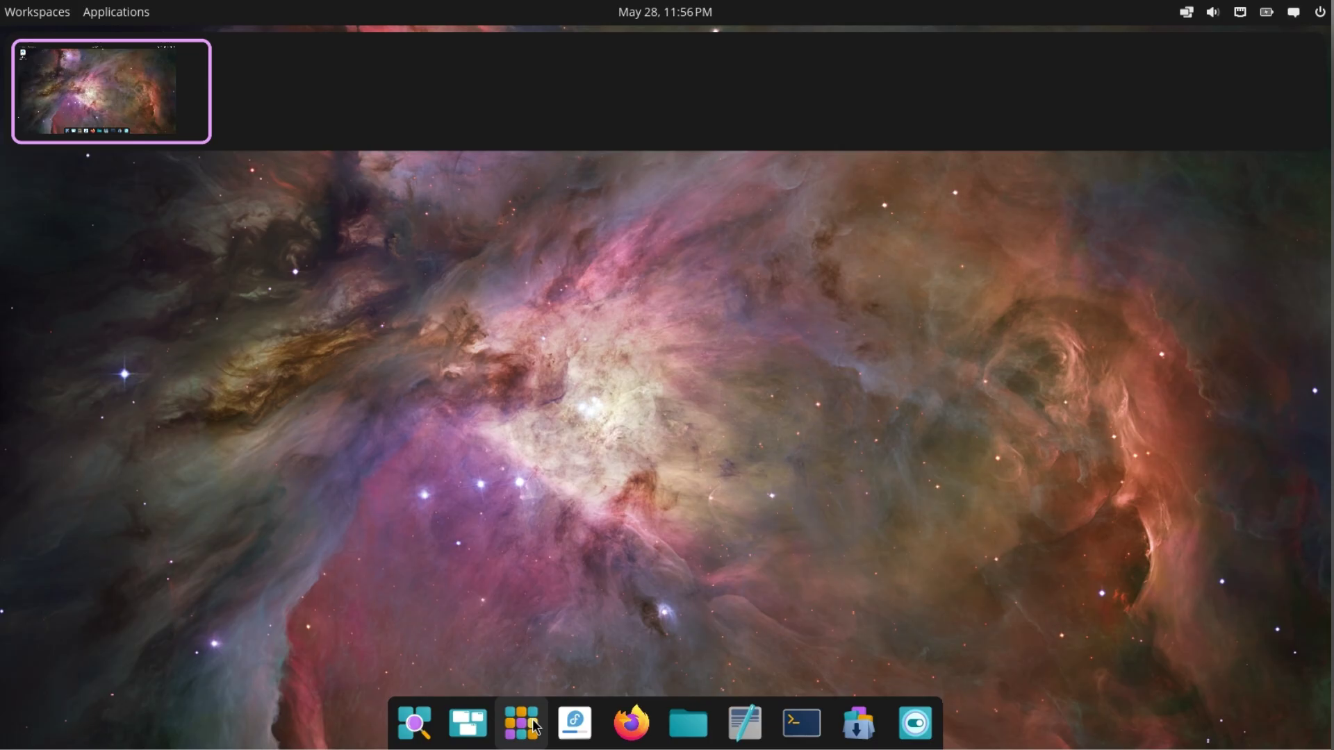
{"action": "left_click", "coordinate": [551, 633]}
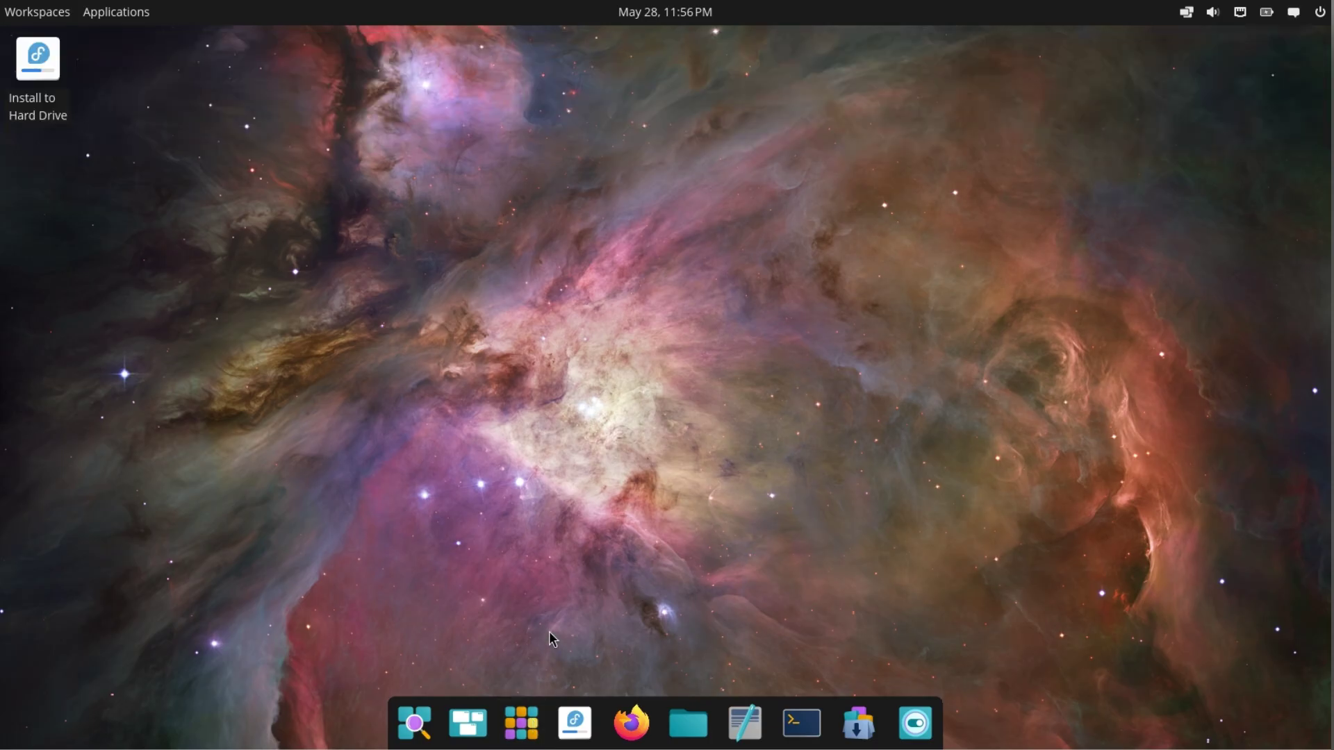
{"action": "left_click", "coordinate": [521, 727]}
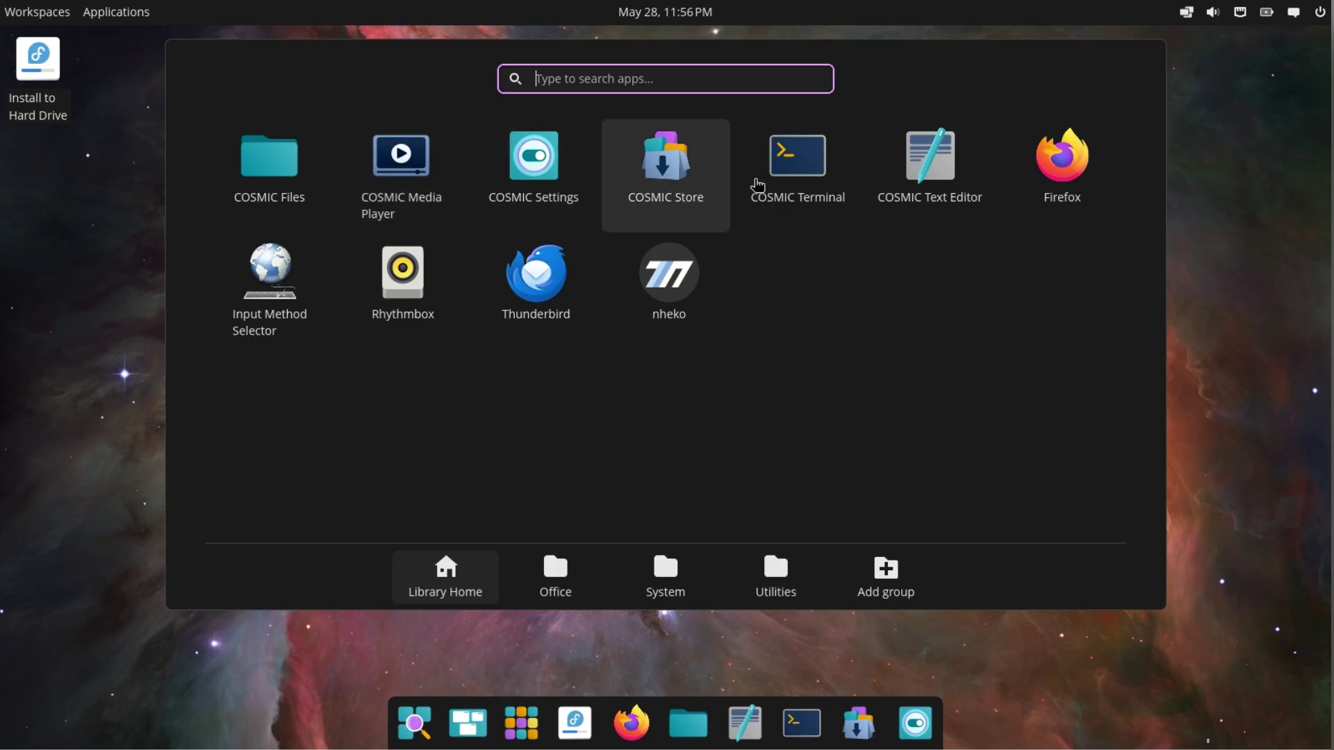
Step: Open COSMIC Files, view the Desktop folder, return to Home, and close it
{"action": "left_click", "coordinate": [249, 188]}
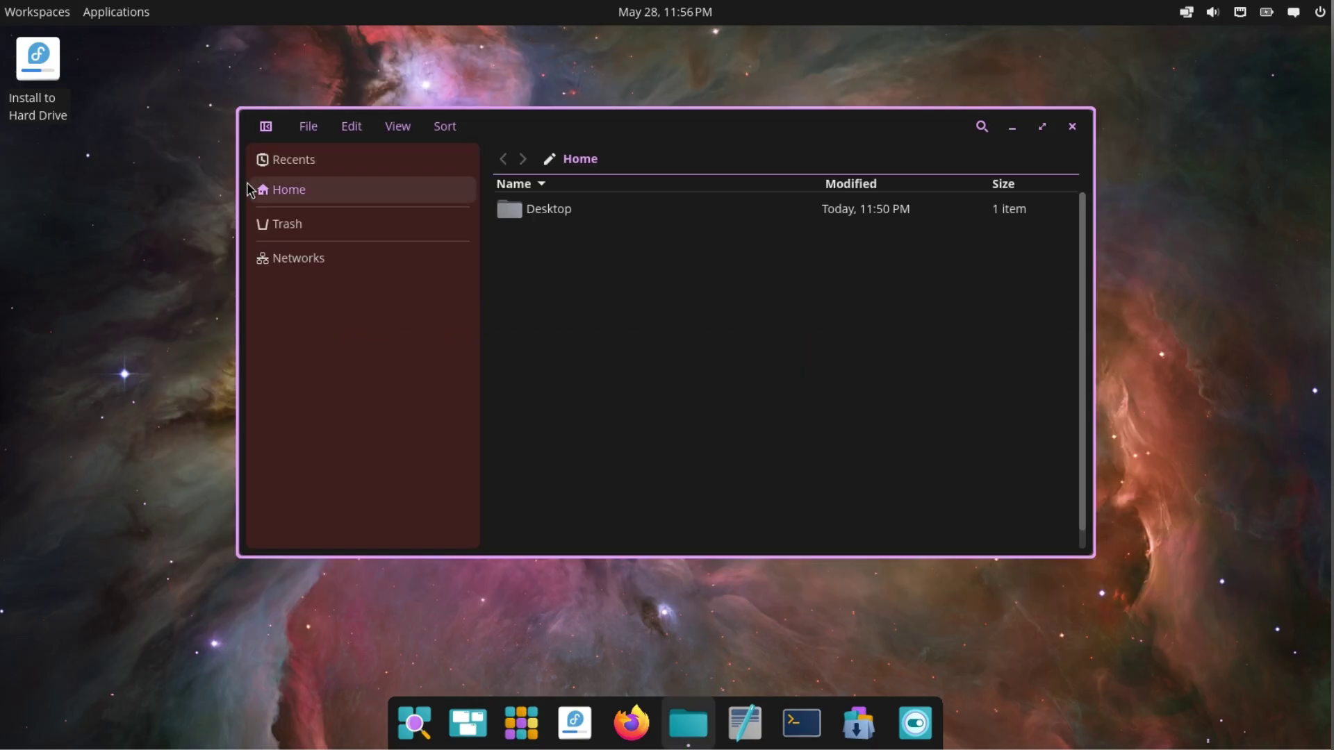
{"action": "left_click", "coordinate": [580, 210]}
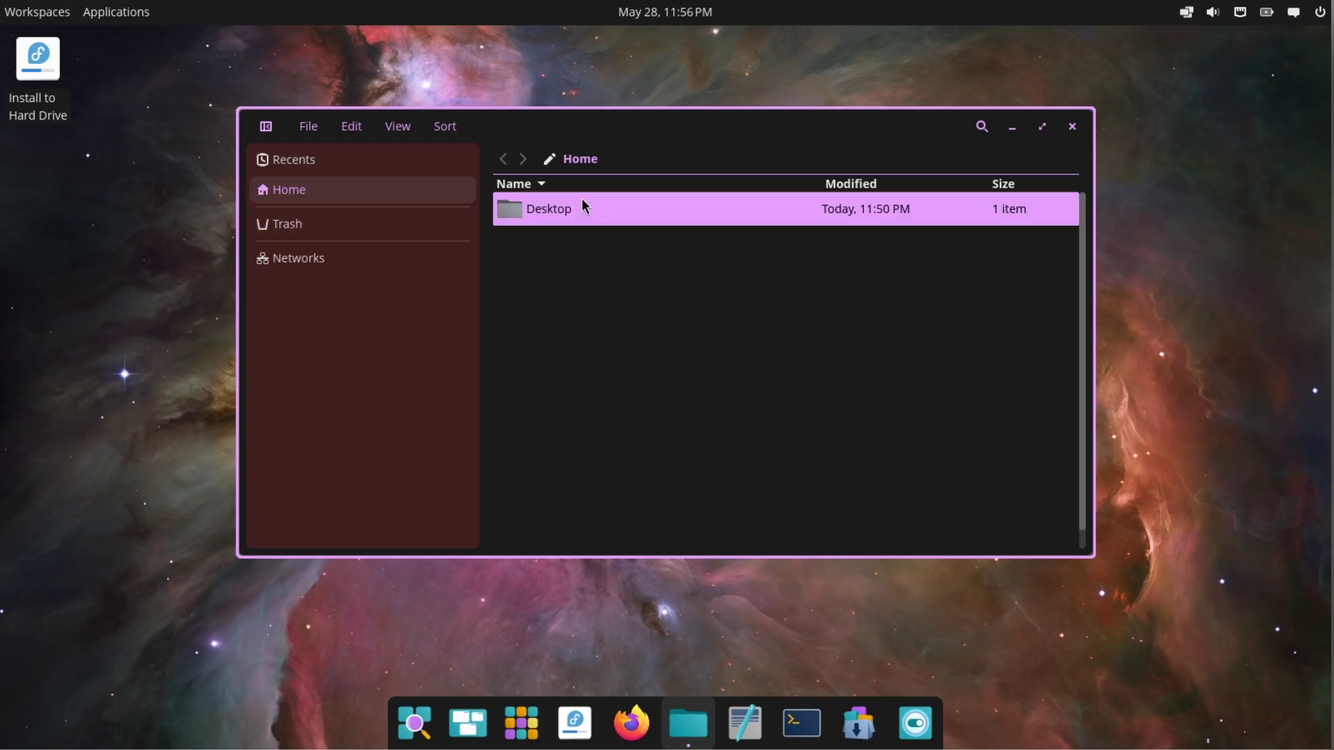
{"action": "double_click", "coordinate": [558, 215]}
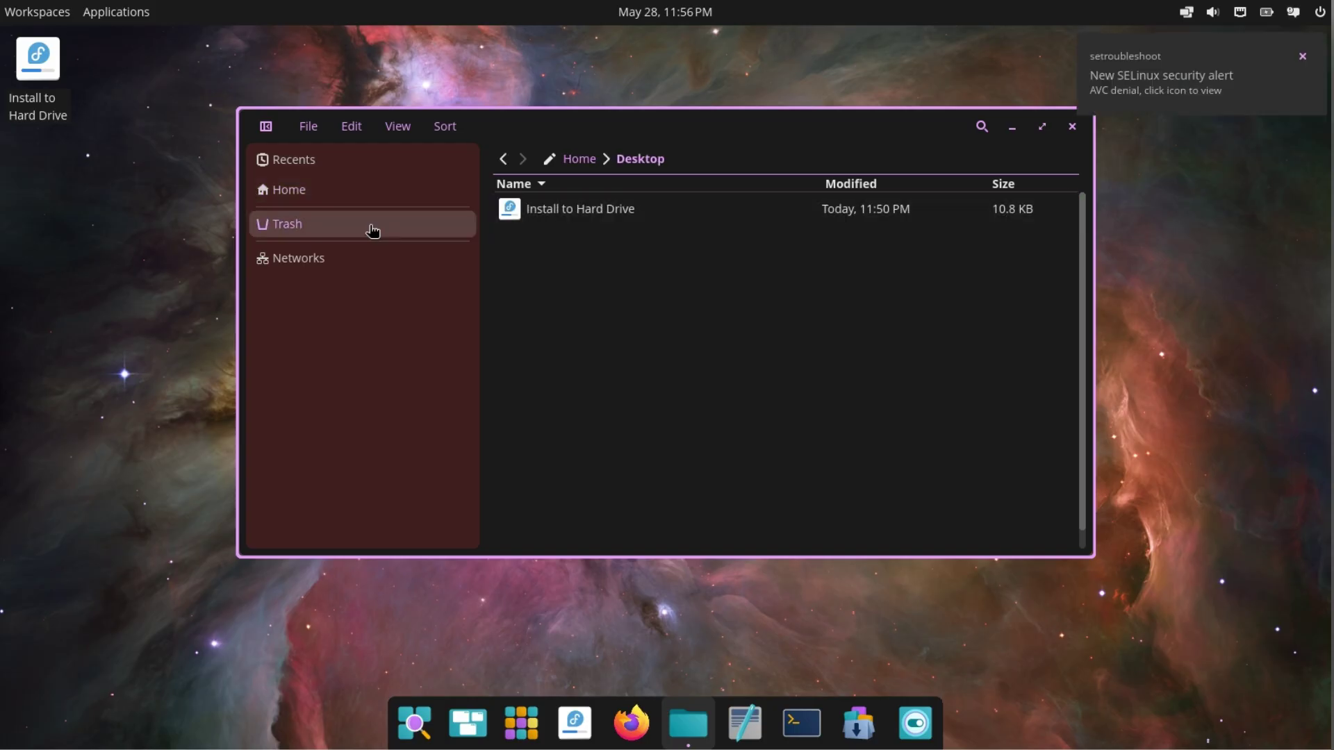
{"action": "left_click", "coordinate": [342, 193]}
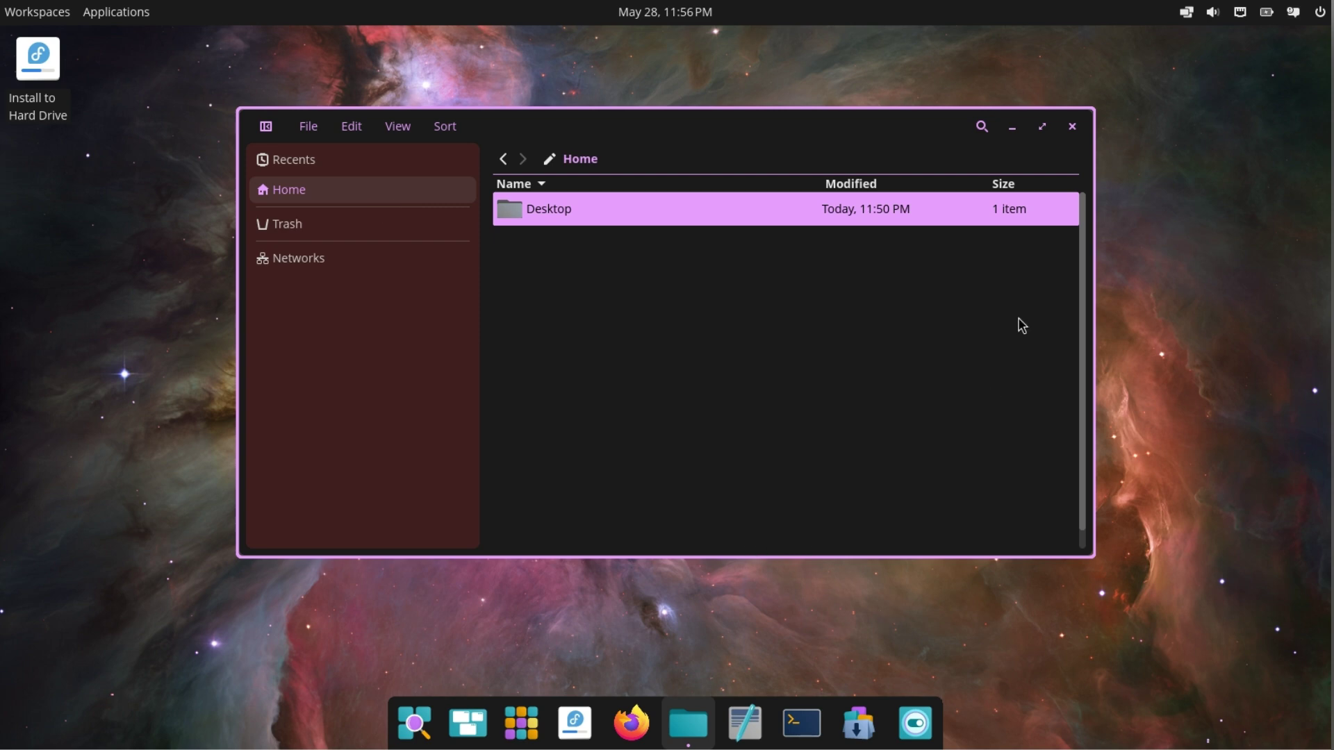
{"action": "left_click", "coordinate": [1072, 127]}
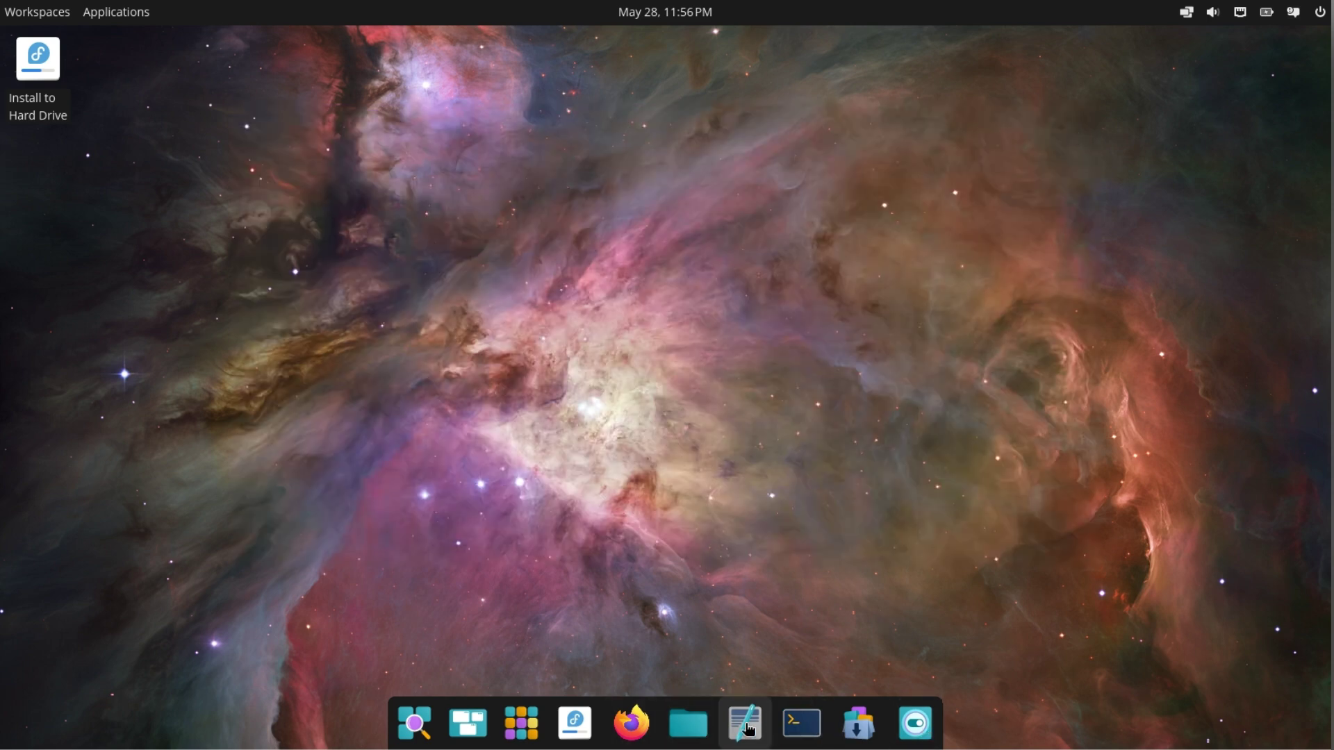
Step: Open and close COSMIC Text Editor, then show the top bar's window tiling options
{"action": "left_click", "coordinate": [747, 725]}
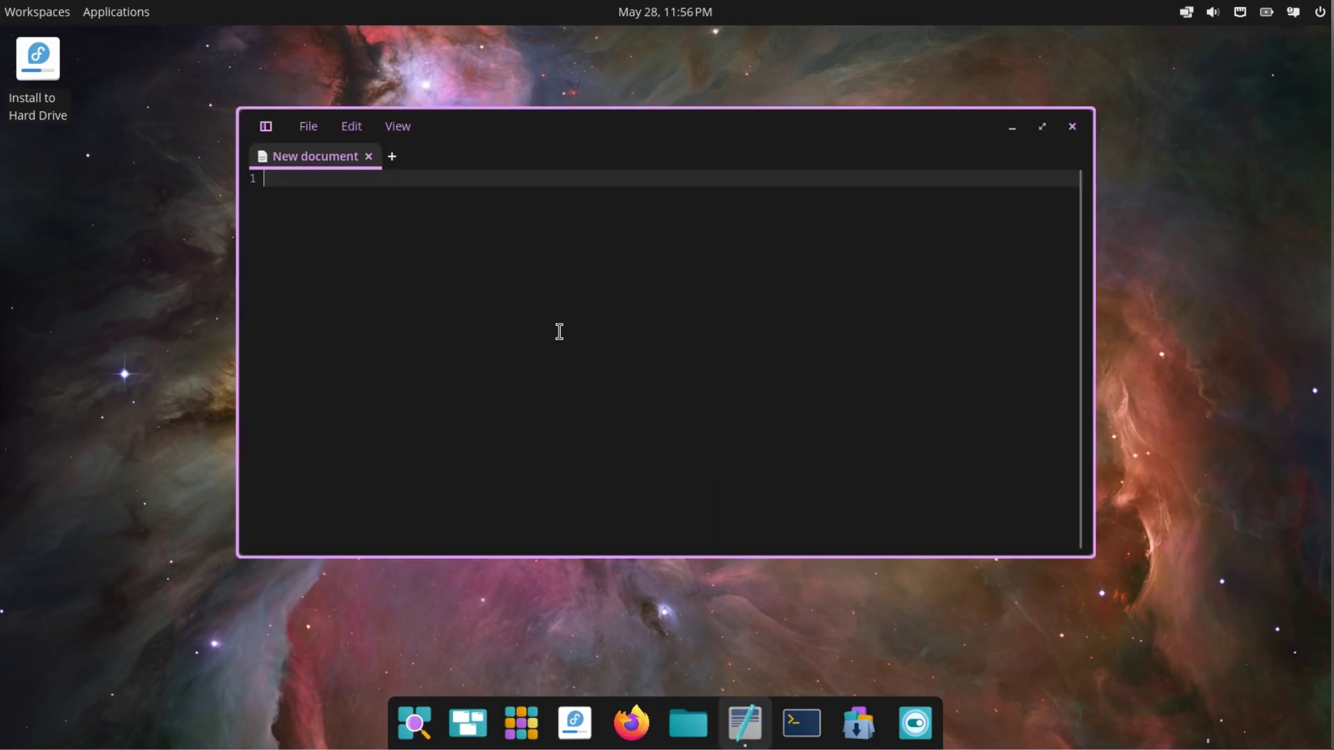
{"action": "left_click", "coordinate": [1072, 126]}
{"action": "left_click", "coordinate": [1189, 13]}
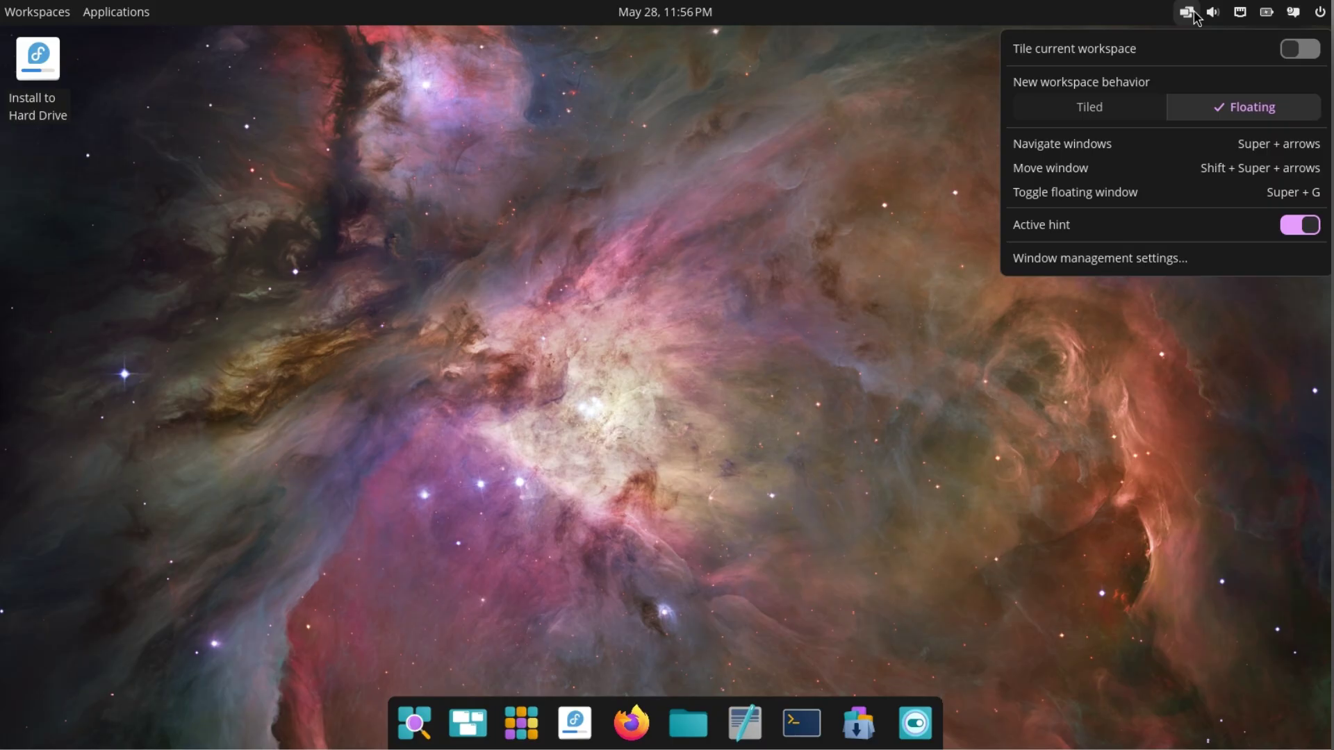
Step: Turn on workspace tiling and open Terminal, Text Editor and Files tiled side by side
{"action": "left_click", "coordinate": [1306, 50]}
{"action": "left_click", "coordinate": [1230, 318]}
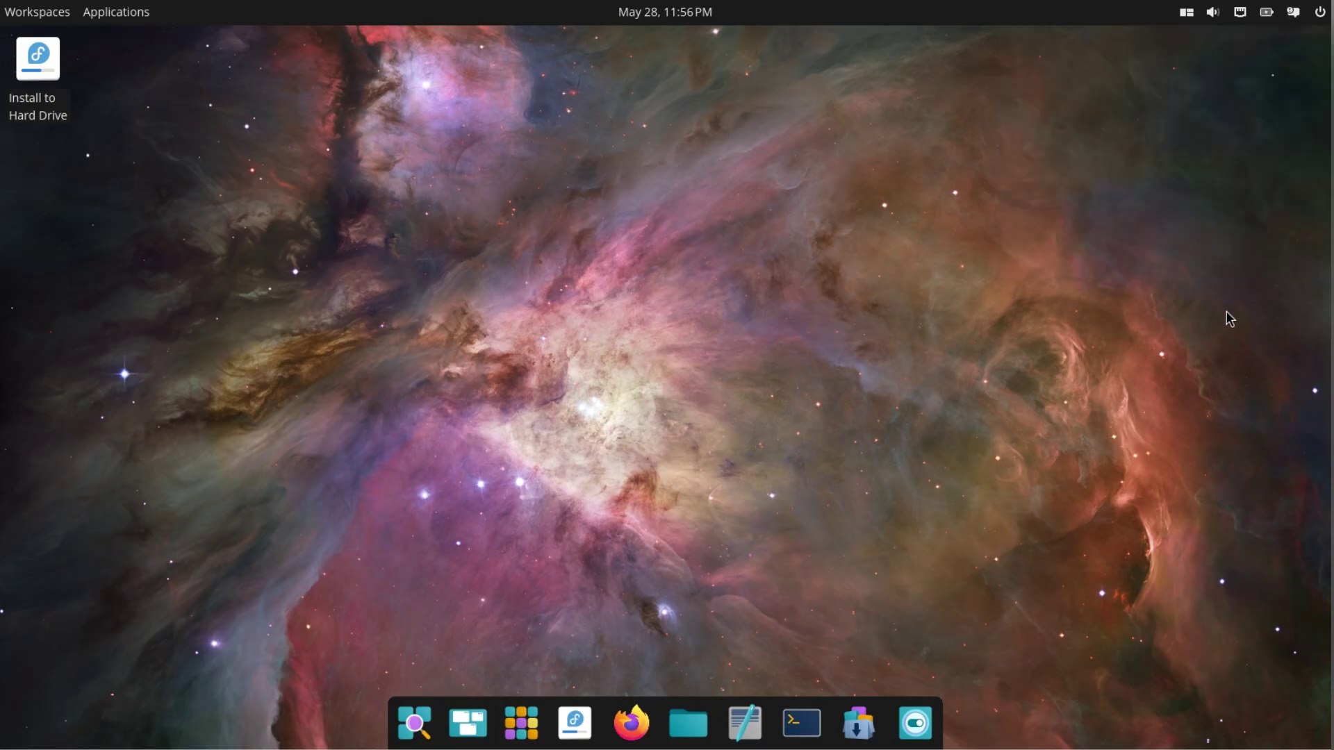
{"action": "left_click", "coordinate": [798, 723]}
{"action": "left_click", "coordinate": [798, 723]}
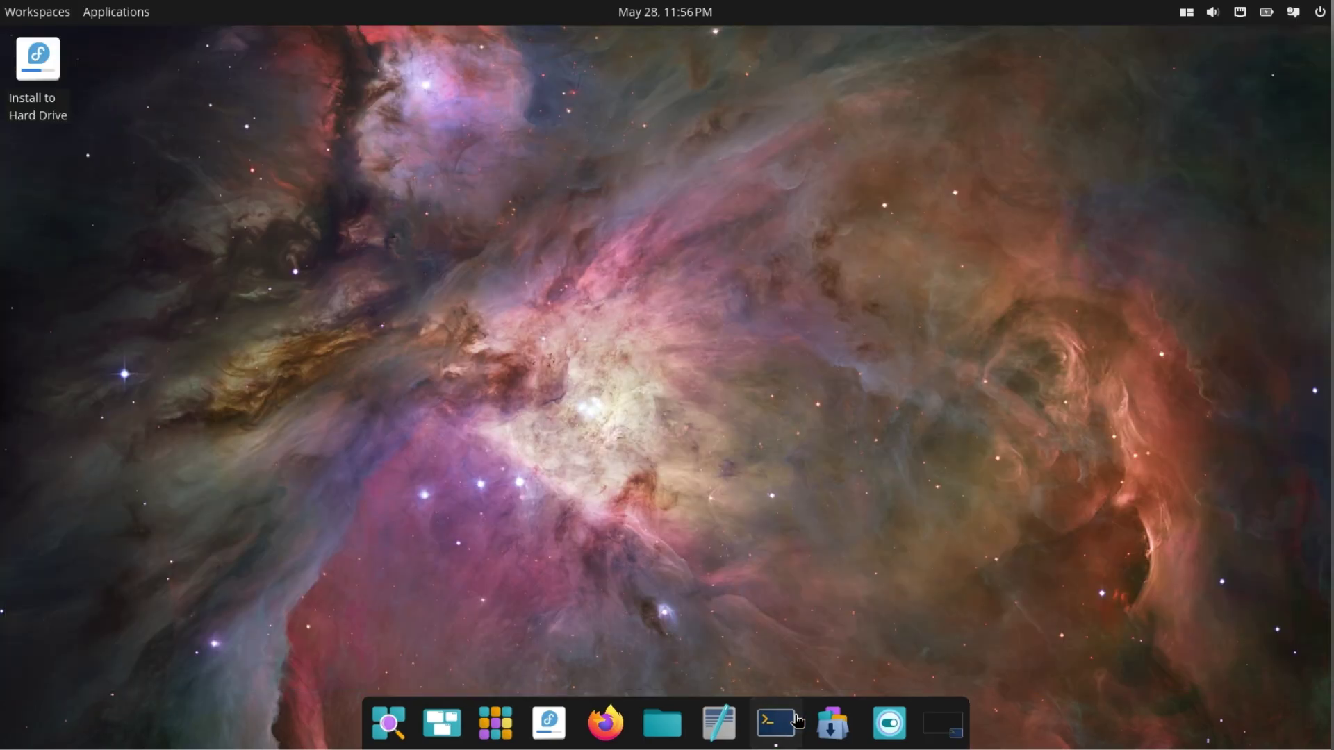
{"action": "left_click", "coordinate": [797, 725]}
{"action": "left_click", "coordinate": [806, 728]}
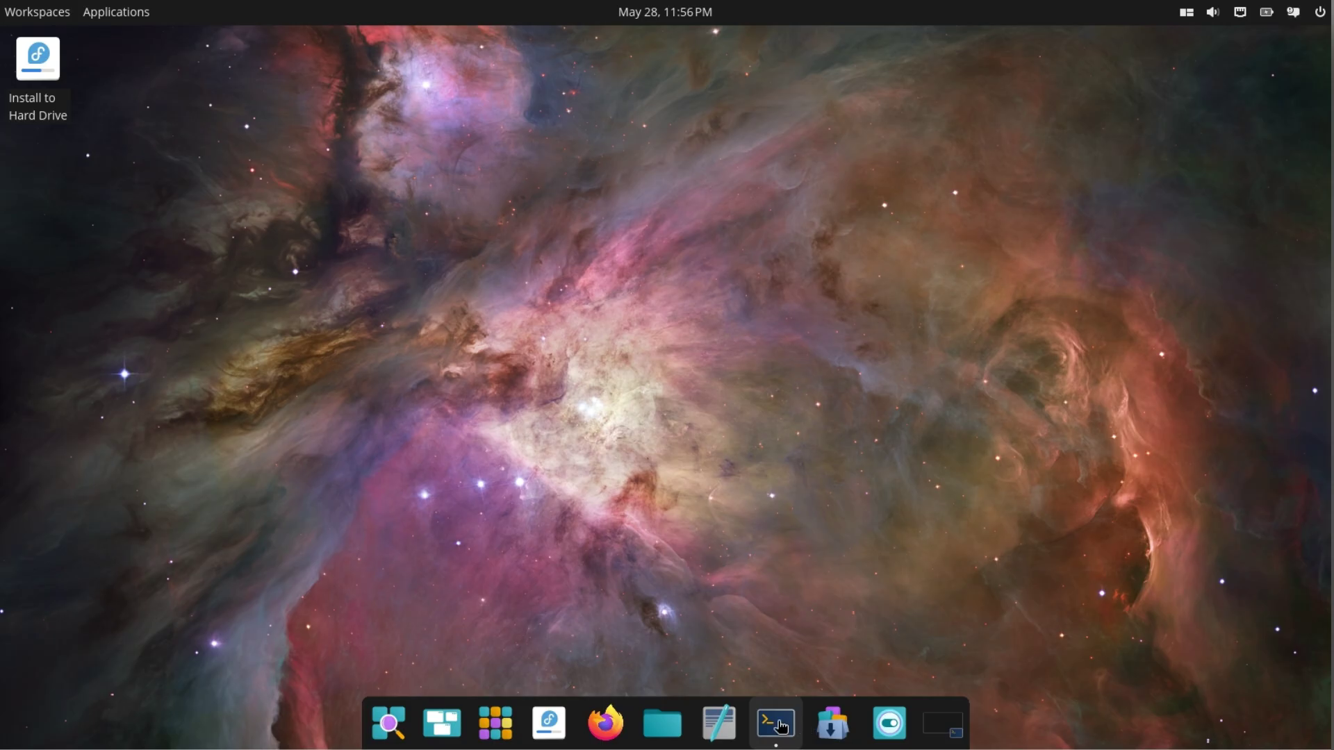
{"action": "left_click", "coordinate": [781, 727]}
{"action": "left_click", "coordinate": [745, 724]}
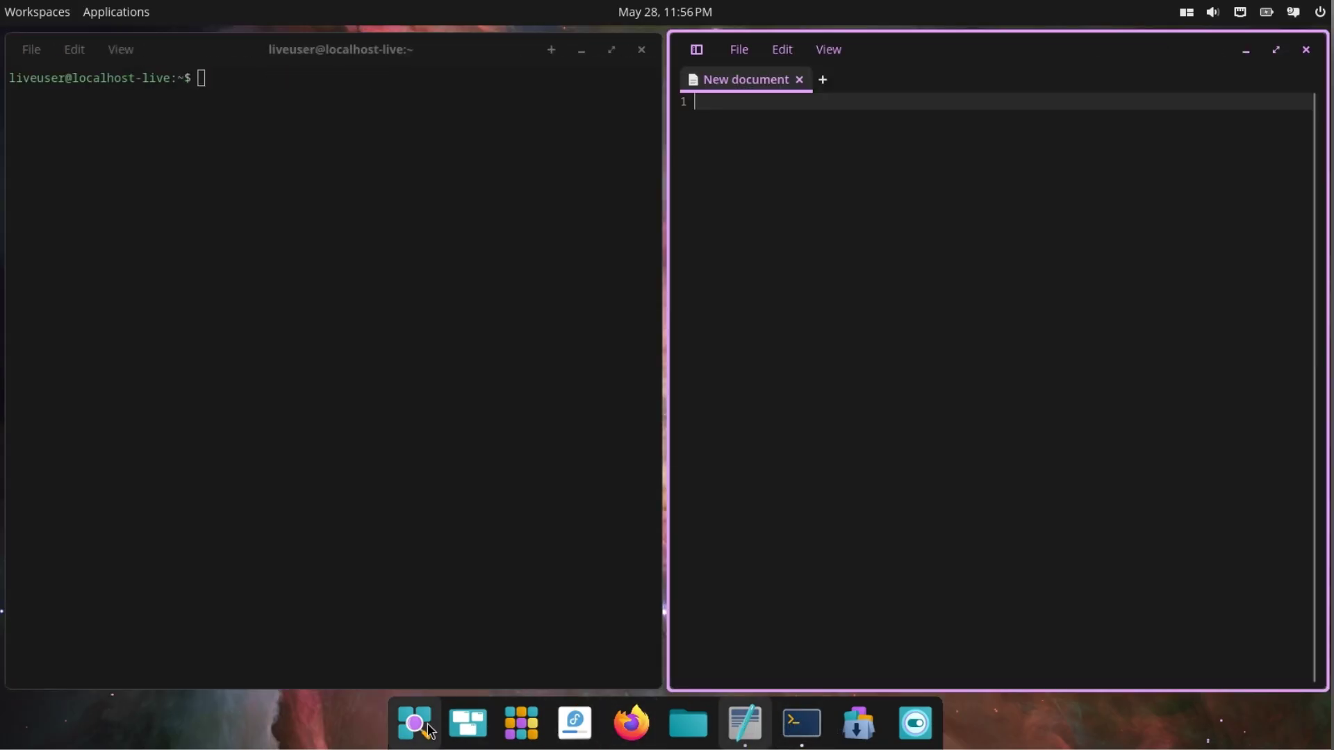
{"action": "left_click", "coordinate": [685, 727]}
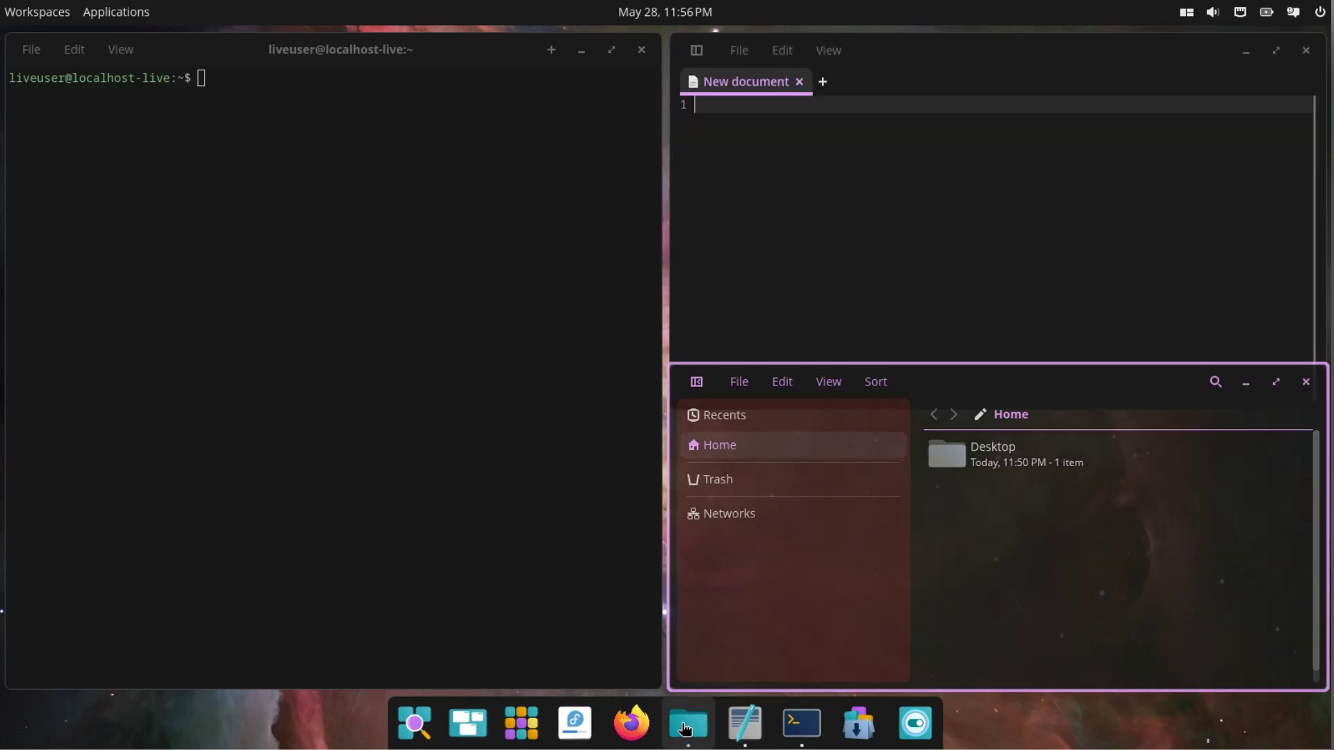
Step: Switch workspace tiling back off and glance at the sound and calendar applets
{"action": "left_click", "coordinate": [1189, 17]}
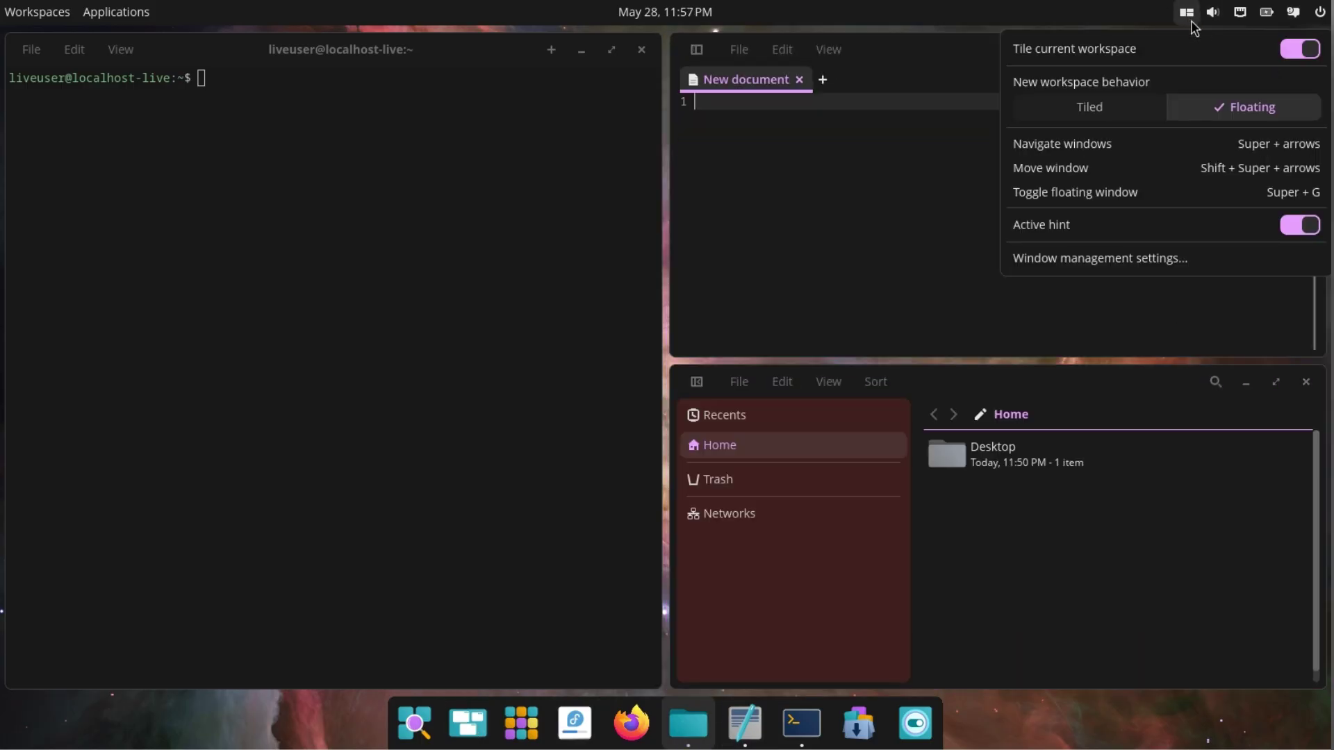
{"action": "left_click", "coordinate": [1294, 47]}
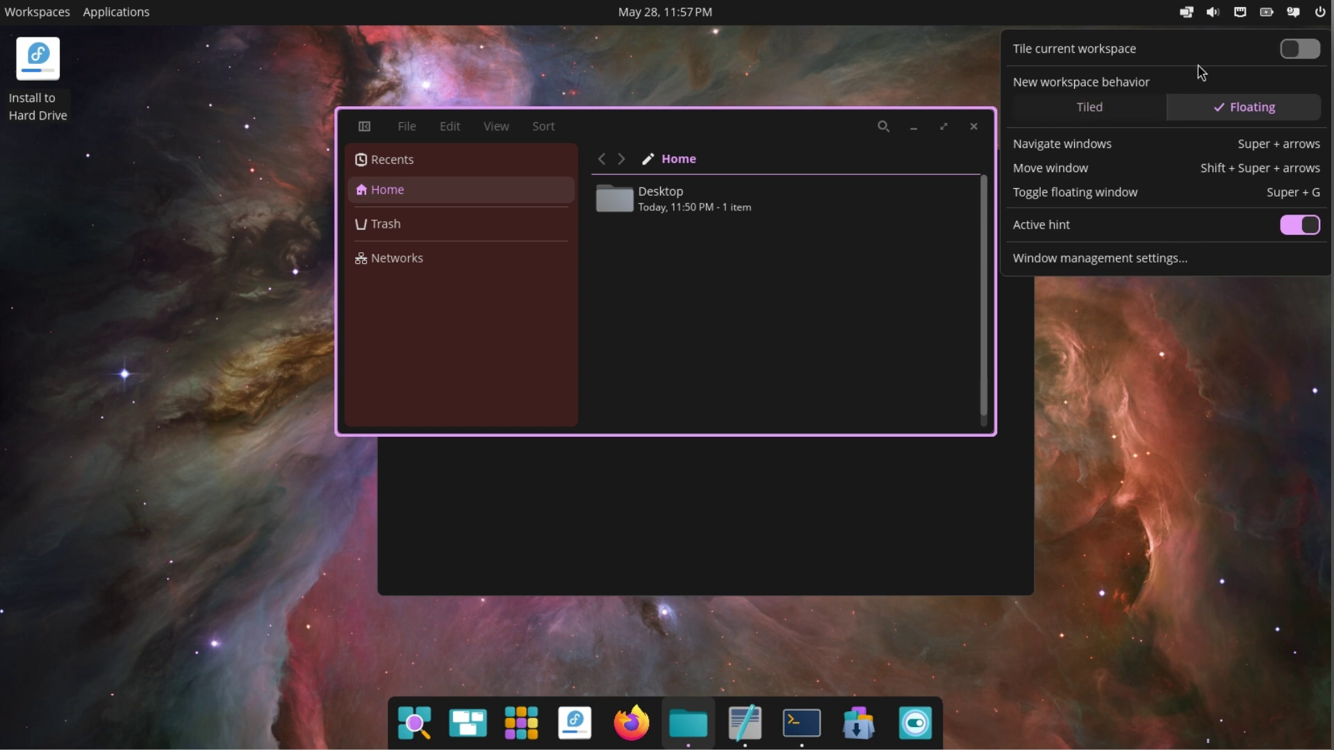
{"action": "left_click", "coordinate": [1213, 12]}
{"action": "left_click", "coordinate": [684, 12]}
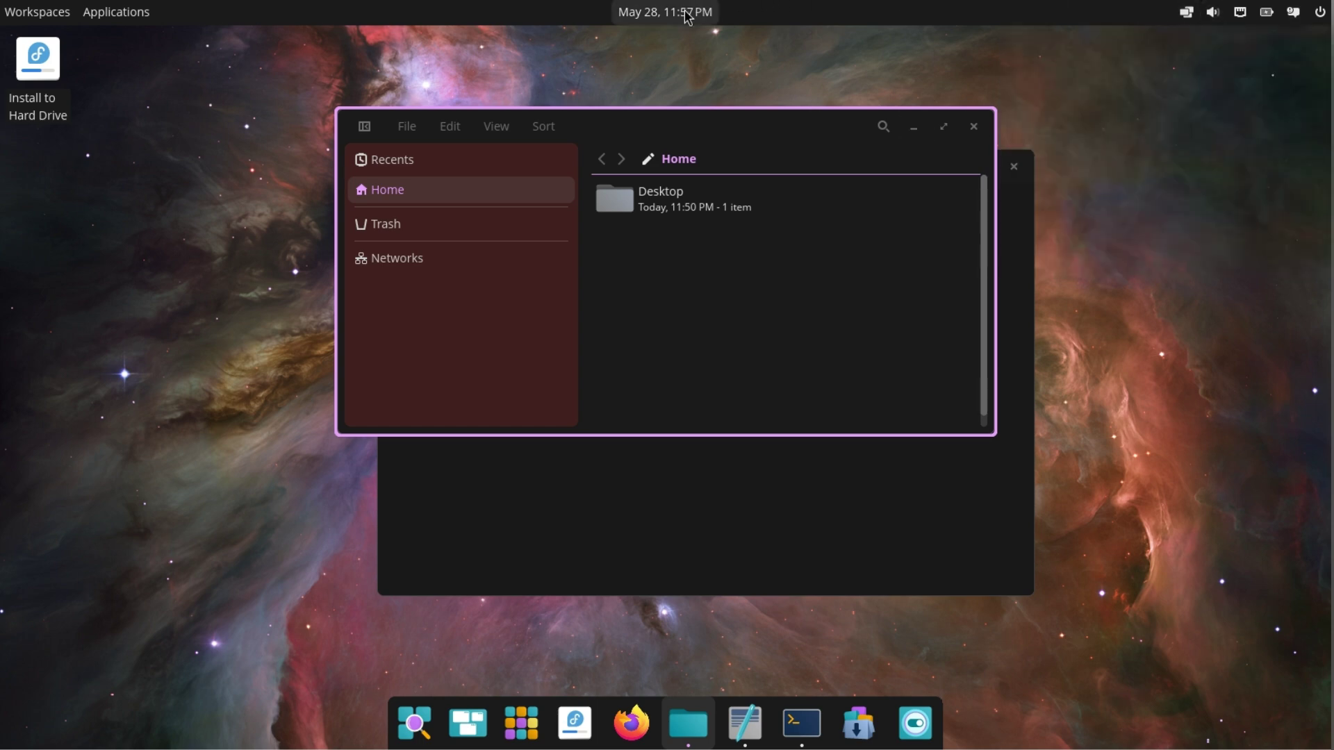
{"action": "left_click", "coordinate": [686, 14]}
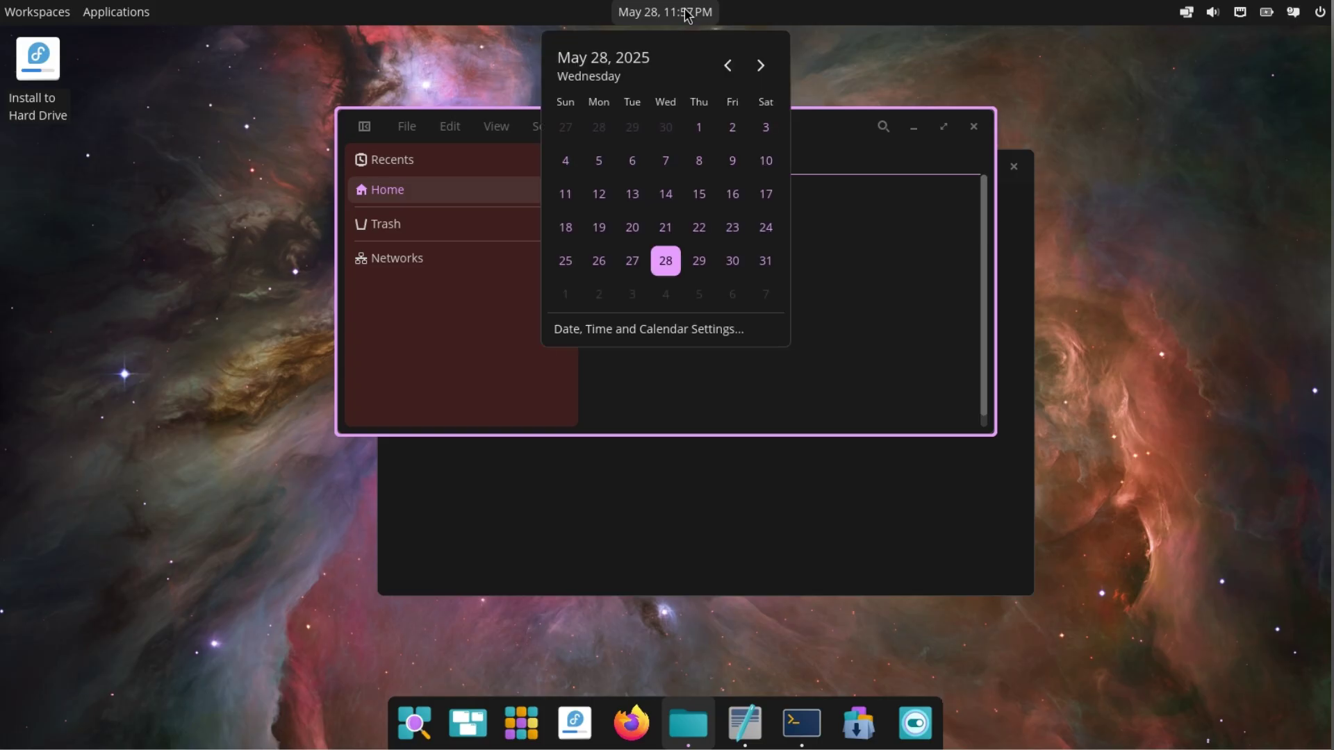
{"action": "left_click", "coordinate": [1053, 303]}
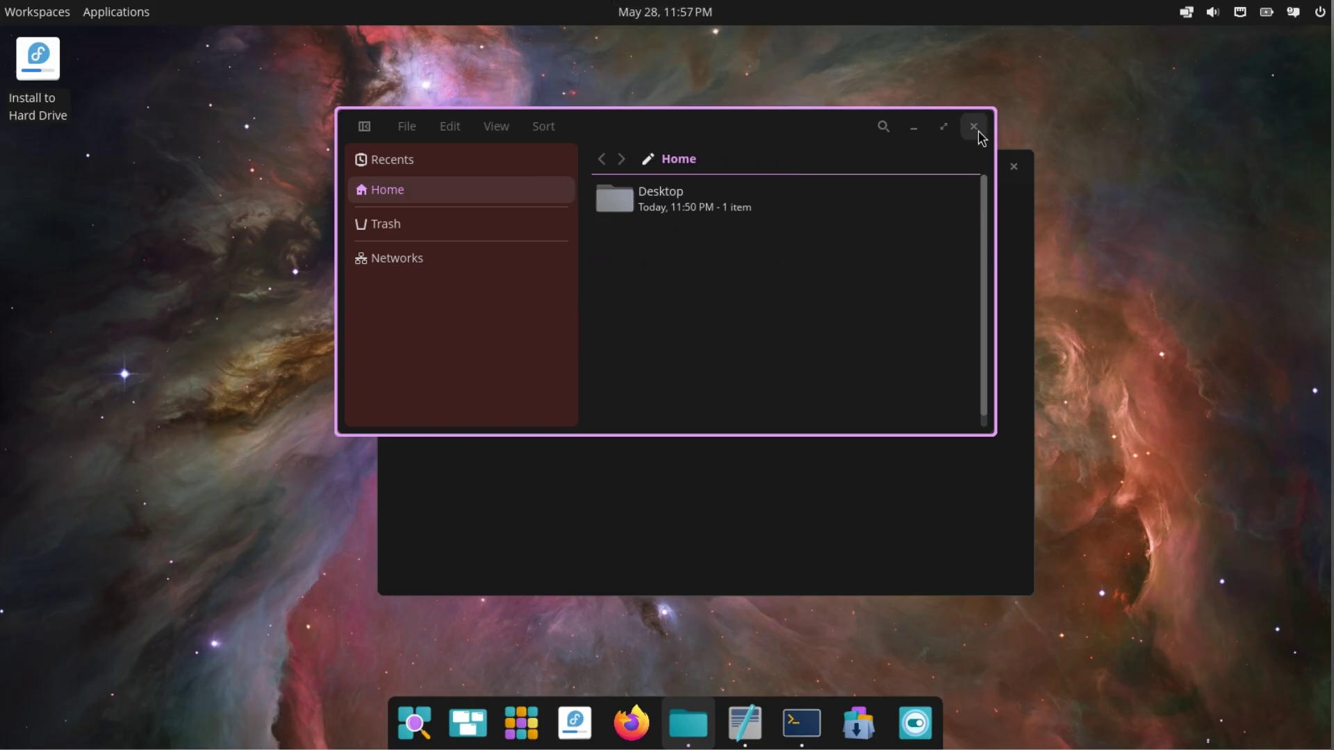
Step: Close the Files, Terminal and Text Editor windows
{"action": "left_click", "coordinate": [978, 134]}
{"action": "left_click", "coordinate": [1013, 166]}
{"action": "left_click", "coordinate": [975, 127]}
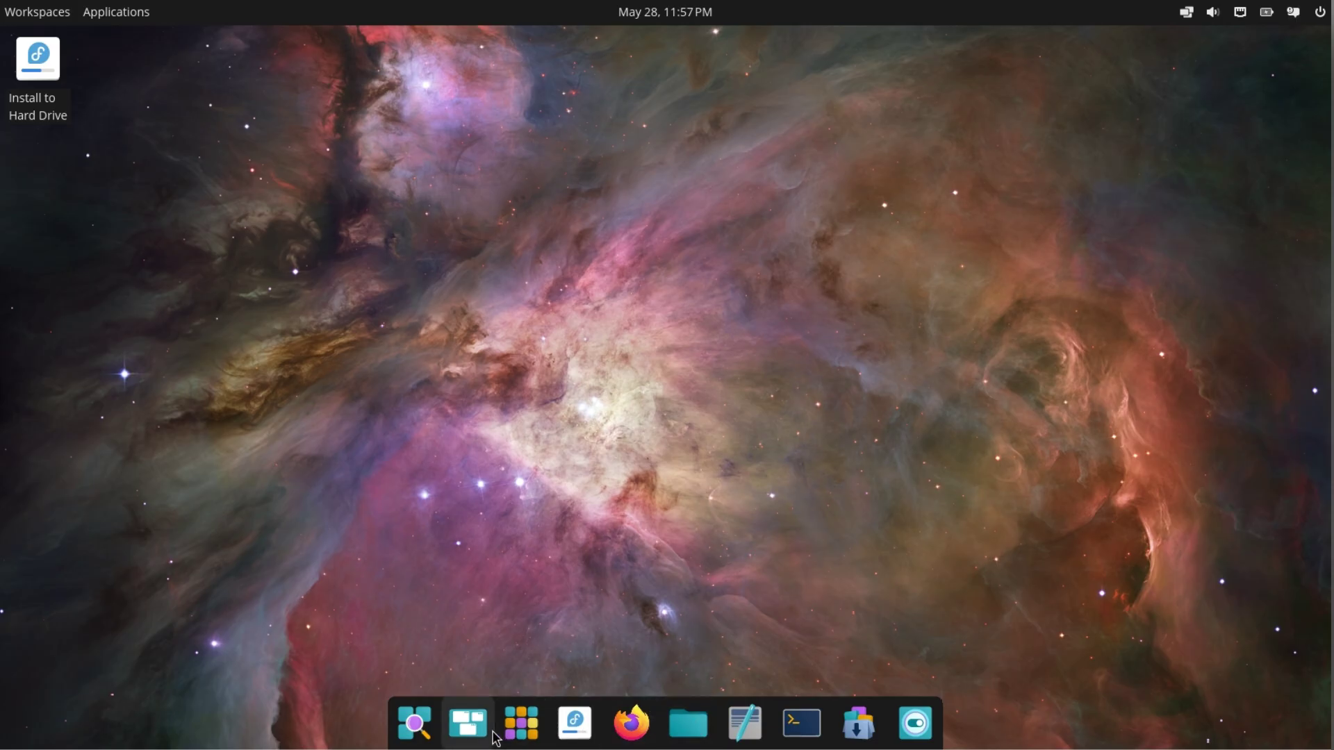
Step: Launch COSMIC Store maximized, browse Develop and Create, and view Blender's details page
{"action": "left_click", "coordinate": [859, 735]}
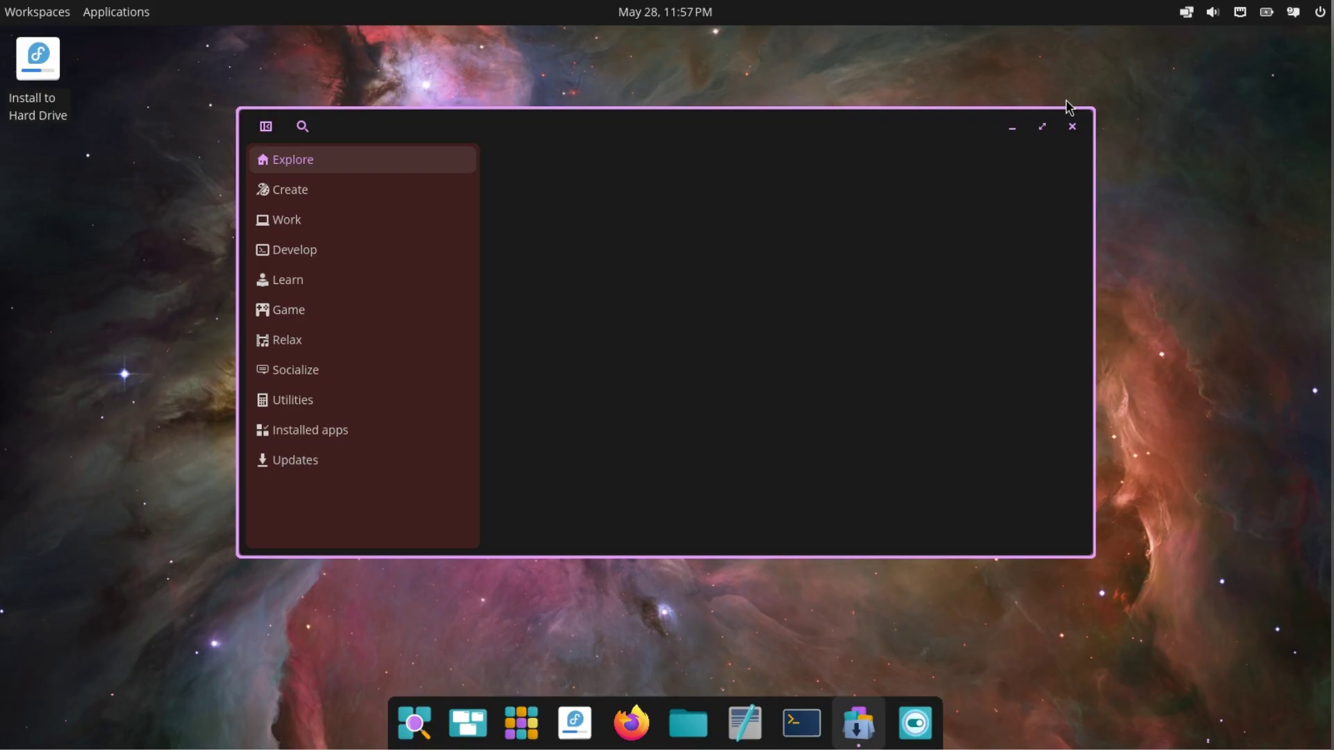
{"action": "left_click", "coordinate": [1038, 130]}
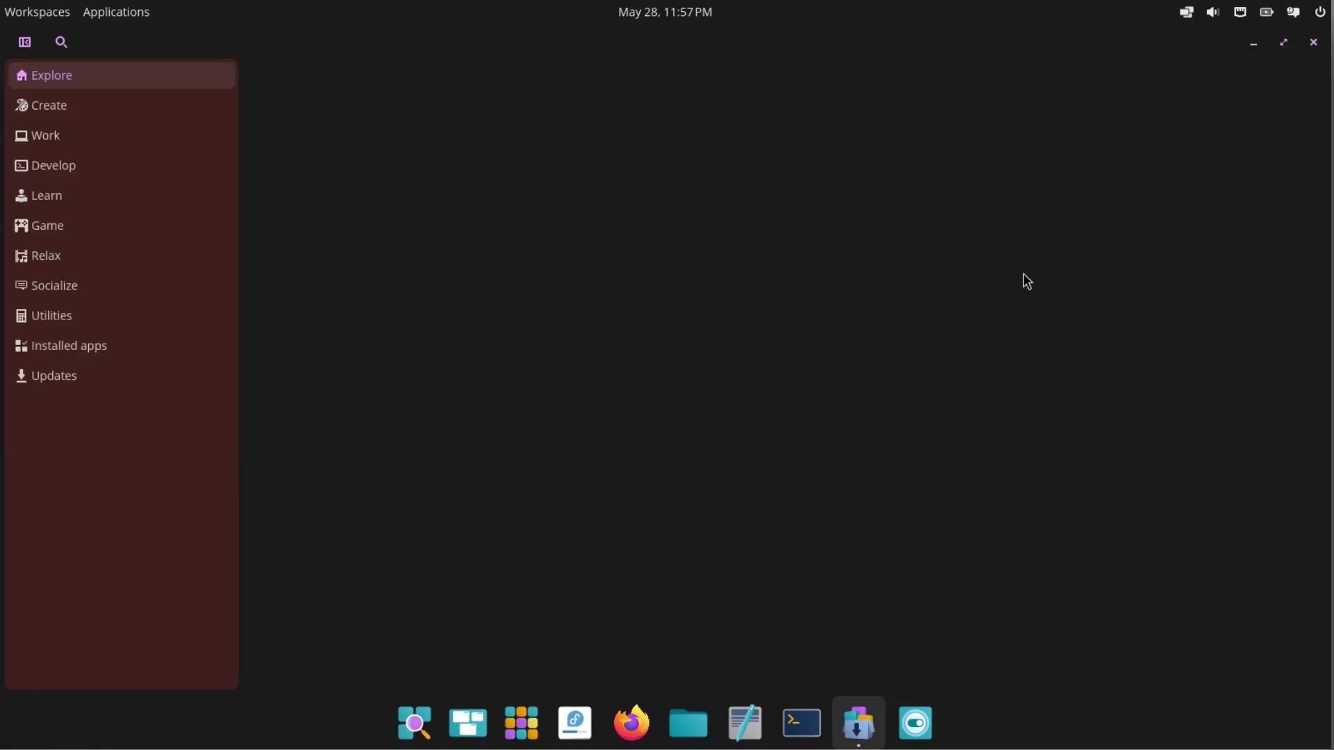
{"action": "left_click", "coordinate": [112, 161]}
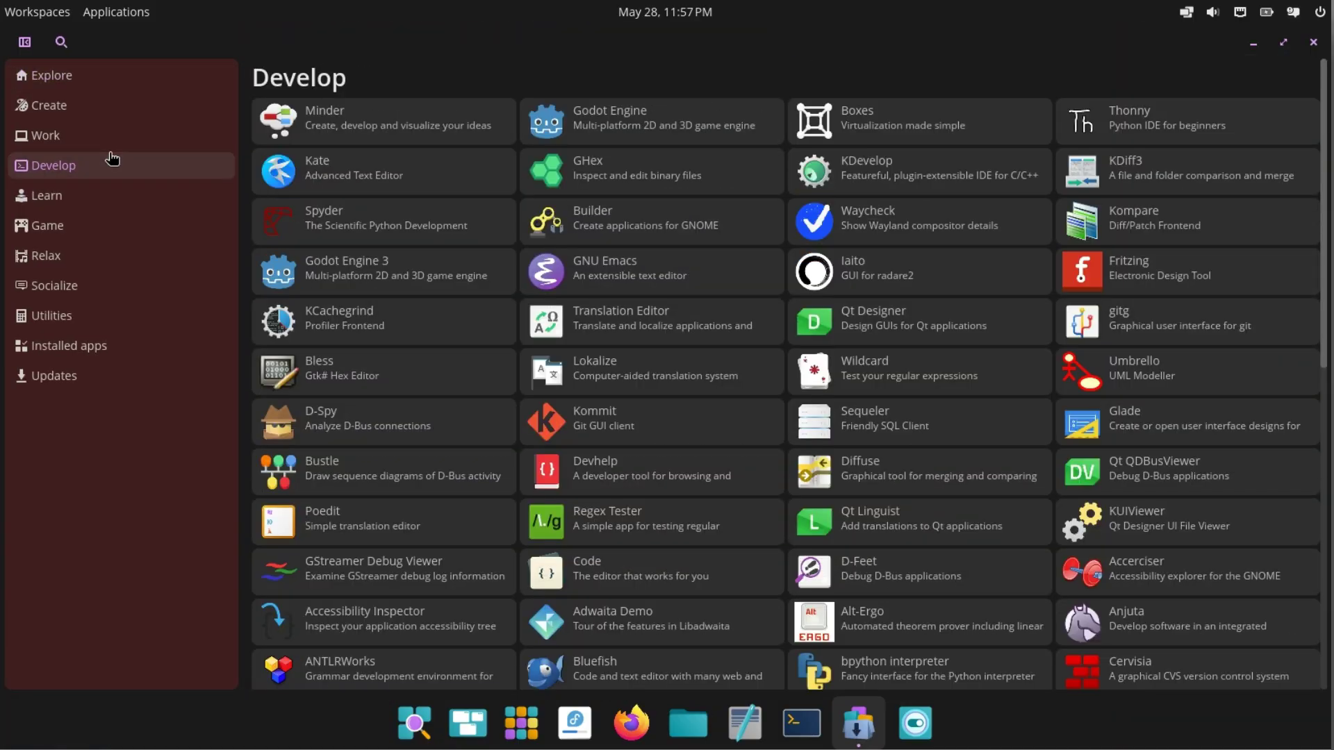
{"action": "left_click", "coordinate": [99, 111]}
{"action": "left_click", "coordinate": [370, 172]}
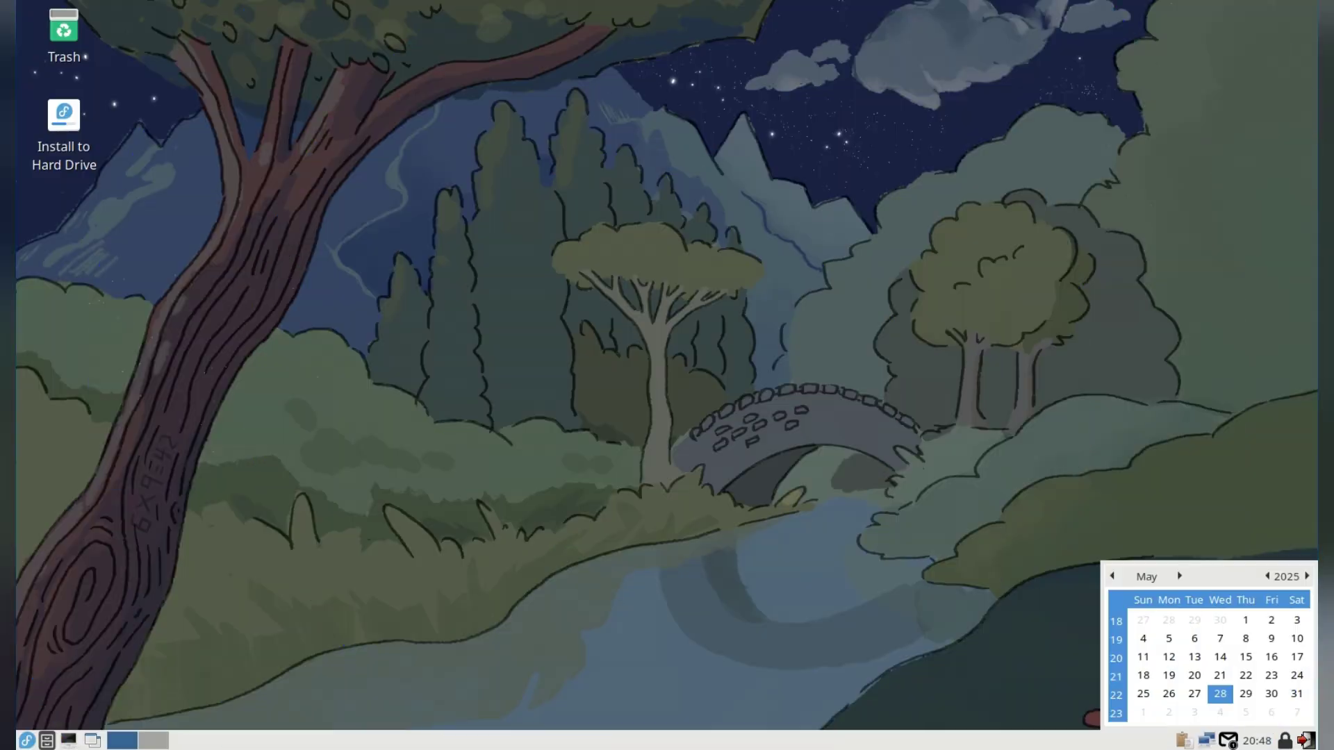
Step: Check the calendar popup and the network connection options in the LXDE panel tray
{"action": "left_click", "coordinate": [1262, 740]}
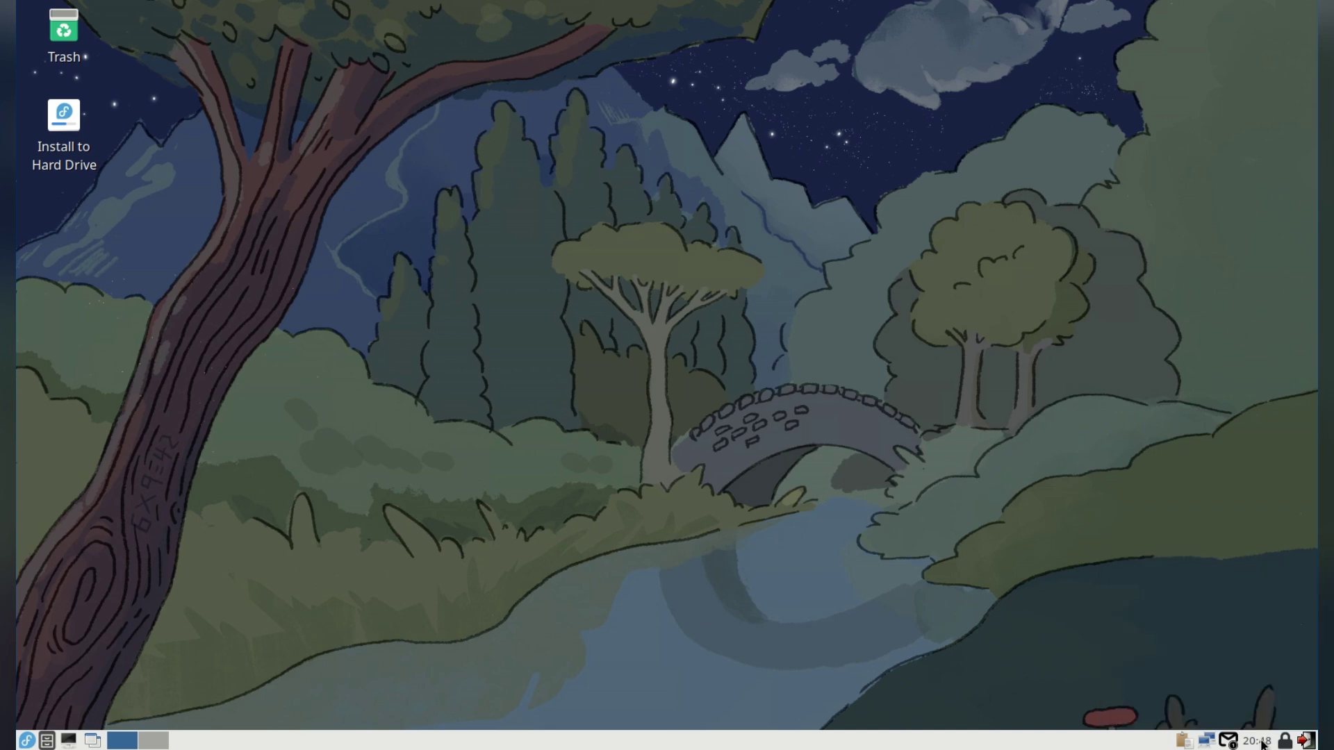
{"action": "left_click", "coordinate": [1262, 740]}
{"action": "left_click", "coordinate": [1209, 740]}
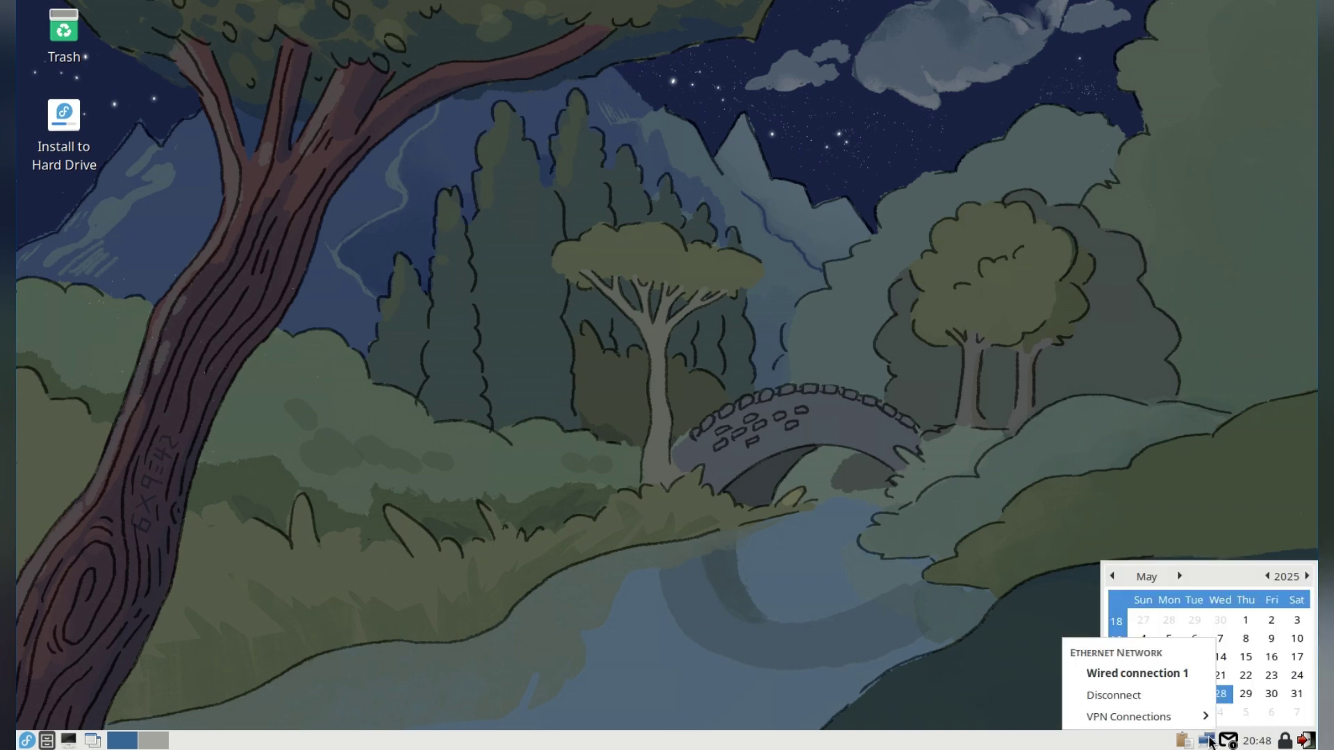
{"action": "left_click", "coordinate": [1061, 747]}
{"action": "left_click", "coordinate": [1262, 740]}
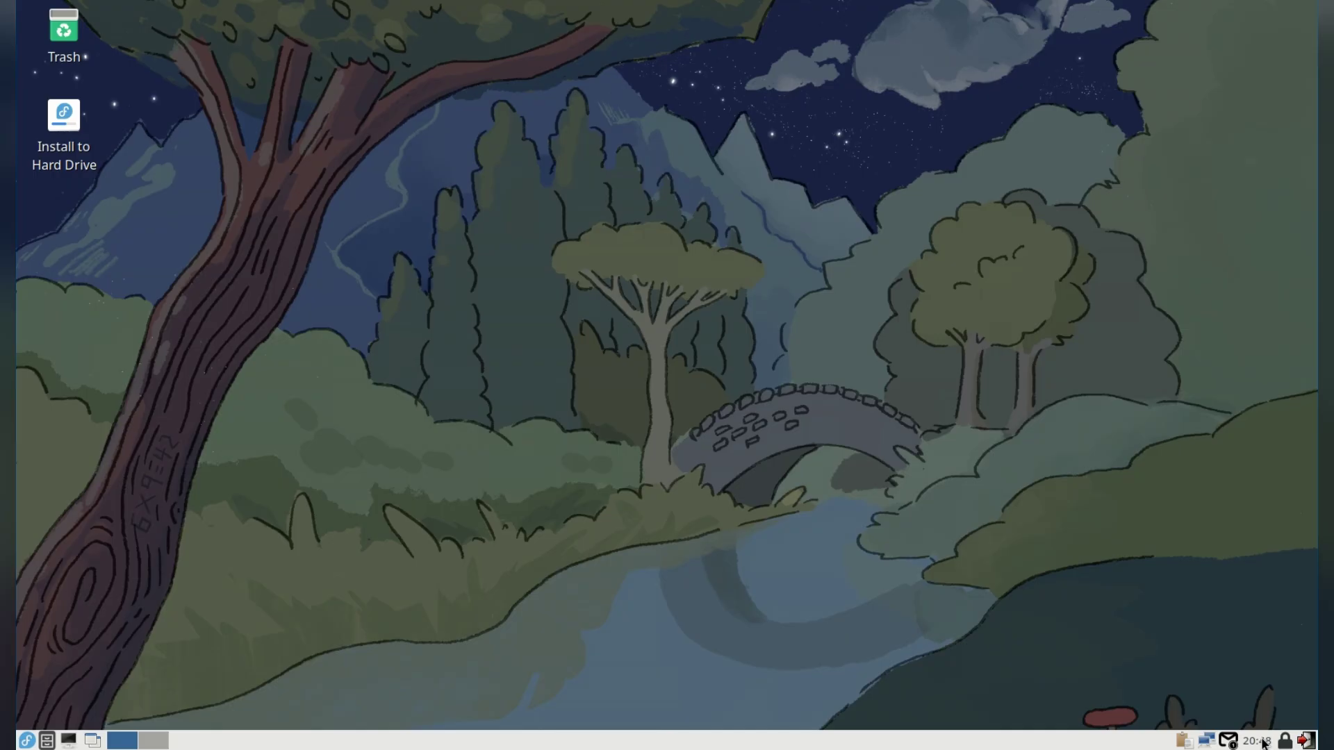
Step: View the About LXPanel 0.10.1 information, then bring the panel's options menu back up
{"action": "right_click", "coordinate": [861, 738]}
{"action": "left_click", "coordinate": [870, 718]}
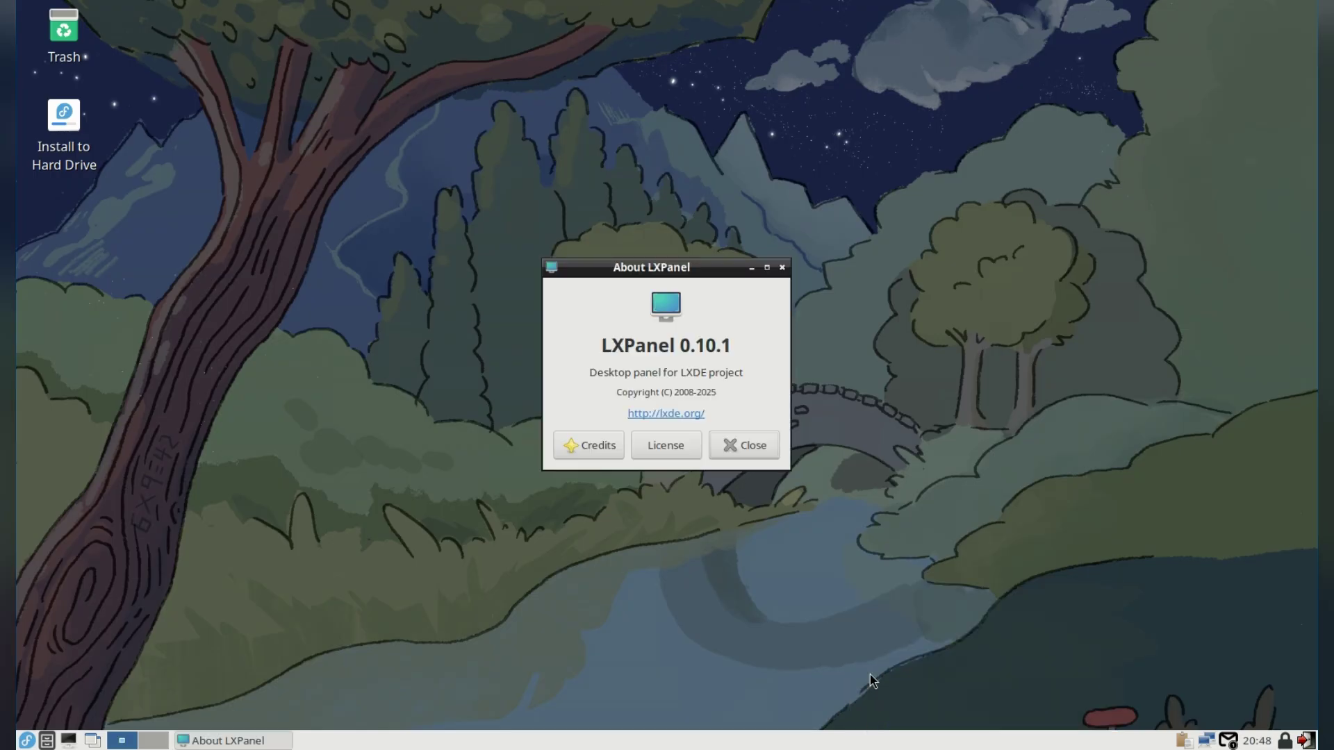
{"action": "left_click", "coordinate": [782, 268]}
{"action": "right_click", "coordinate": [690, 738]}
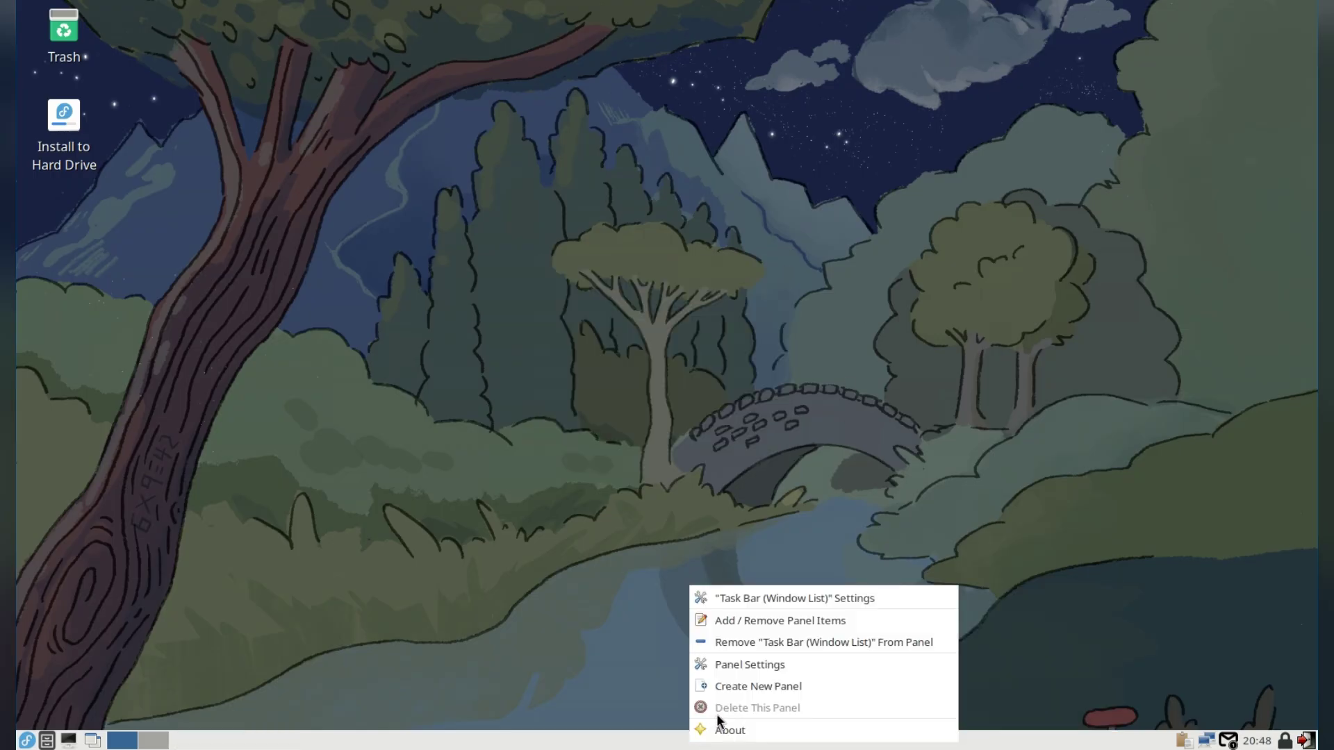
Step: Try a red solid panel background in Panel Preferences, then revert to the system theme
{"action": "left_click", "coordinate": [739, 667]}
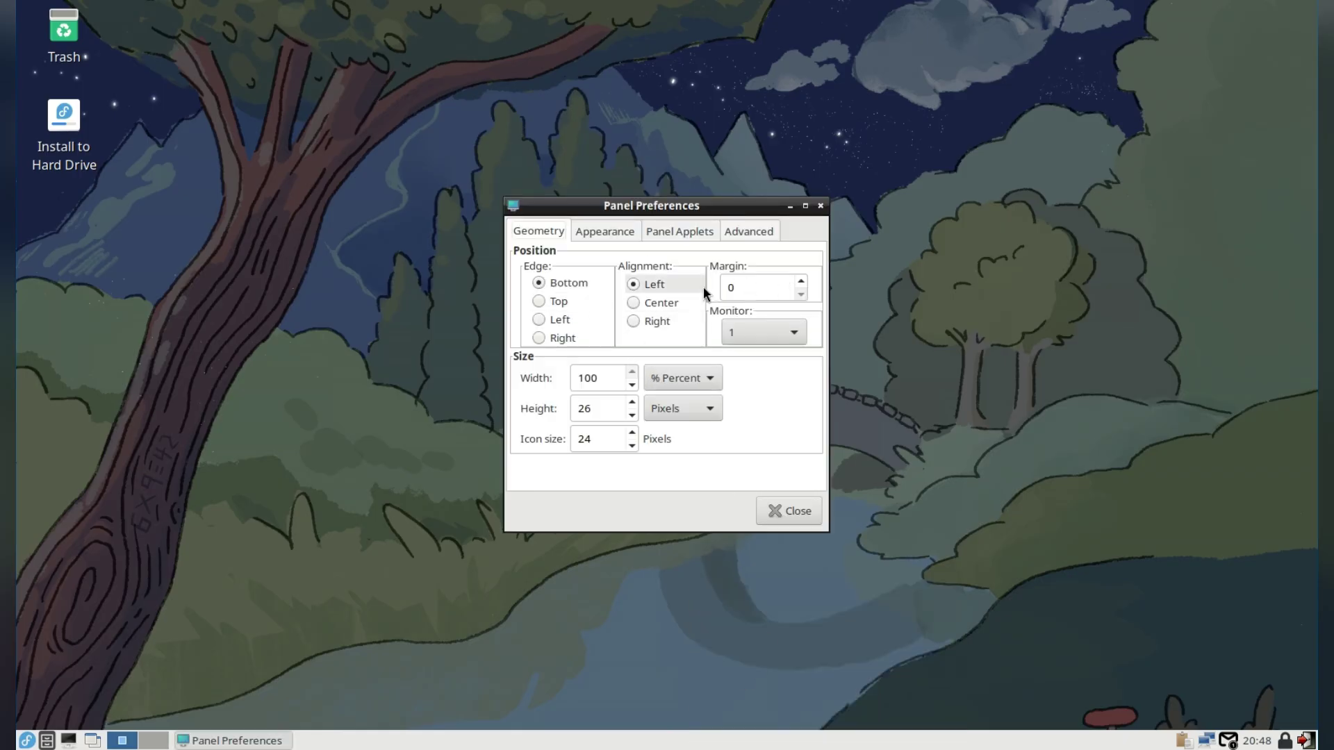
{"action": "left_click", "coordinate": [605, 231]}
{"action": "left_click", "coordinate": [611, 297]}
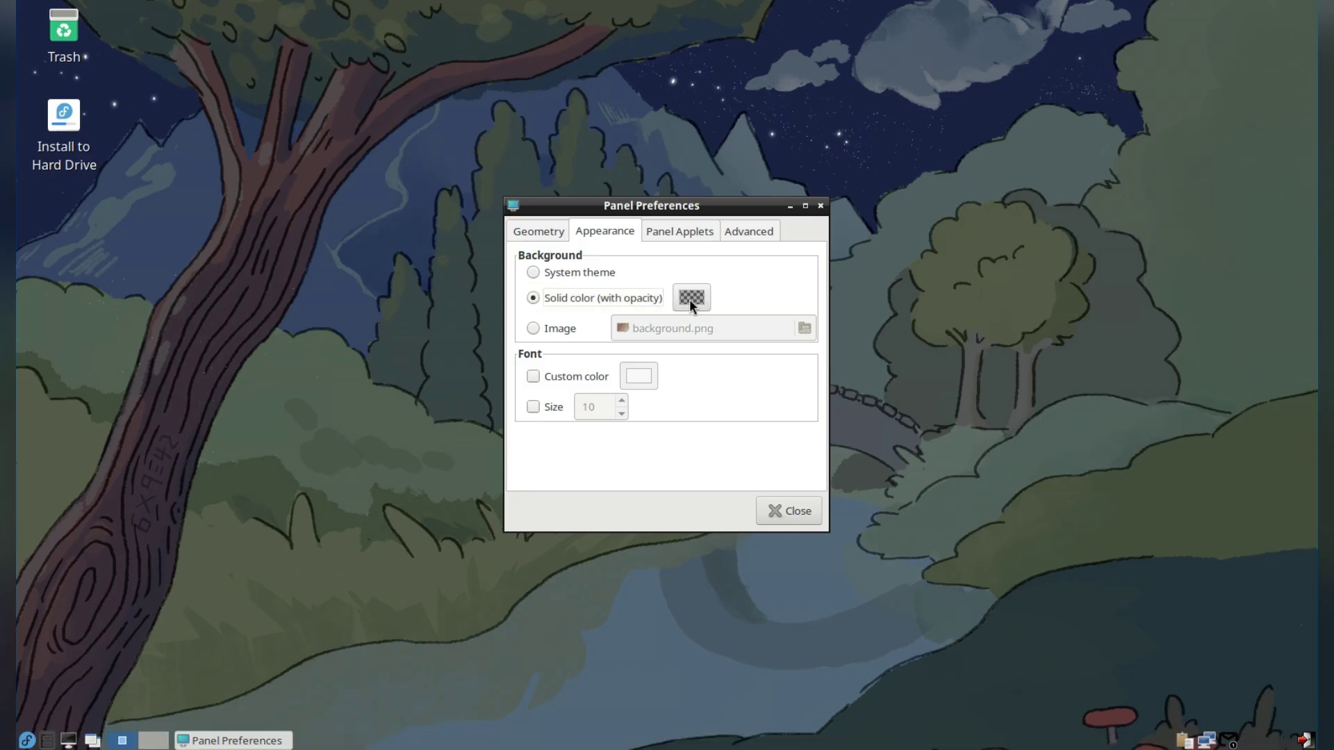
{"action": "left_click", "coordinate": [704, 299]}
{"action": "left_click", "coordinate": [553, 359]}
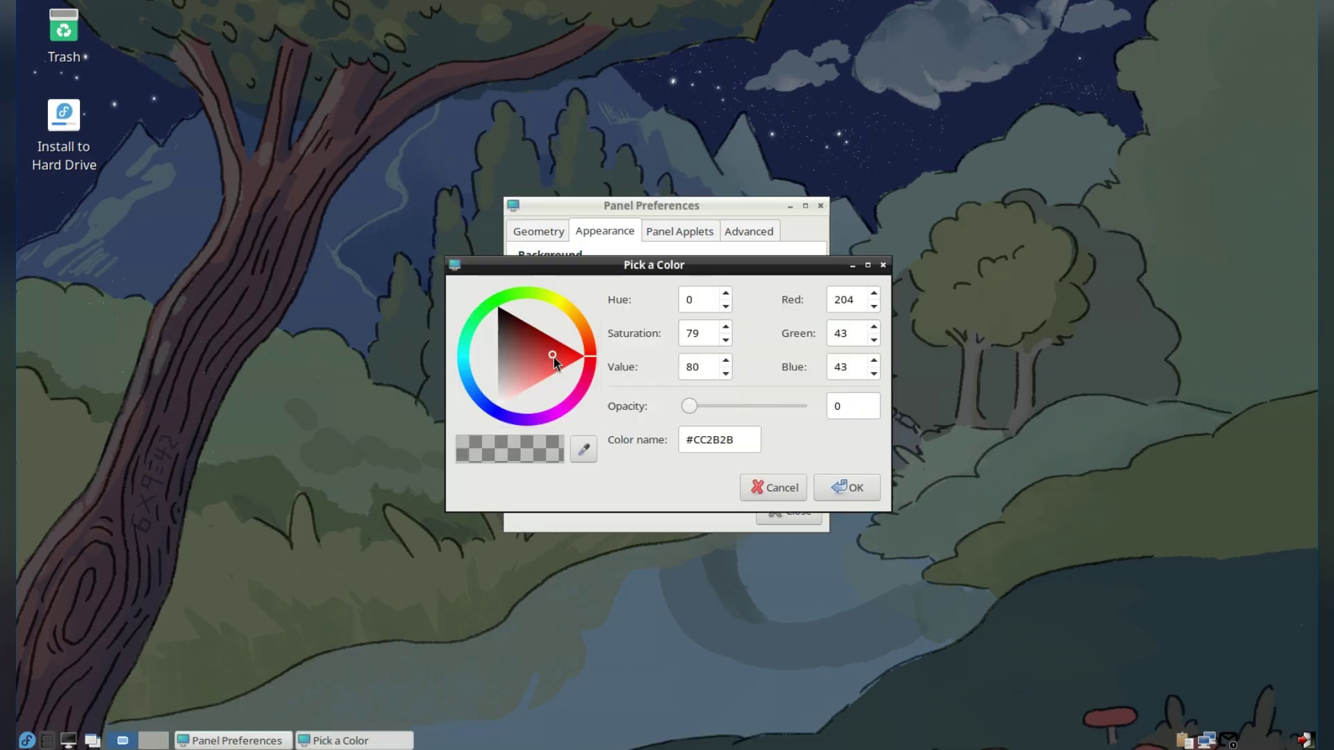
{"action": "left_click", "coordinate": [836, 483]}
{"action": "left_click", "coordinate": [562, 272]}
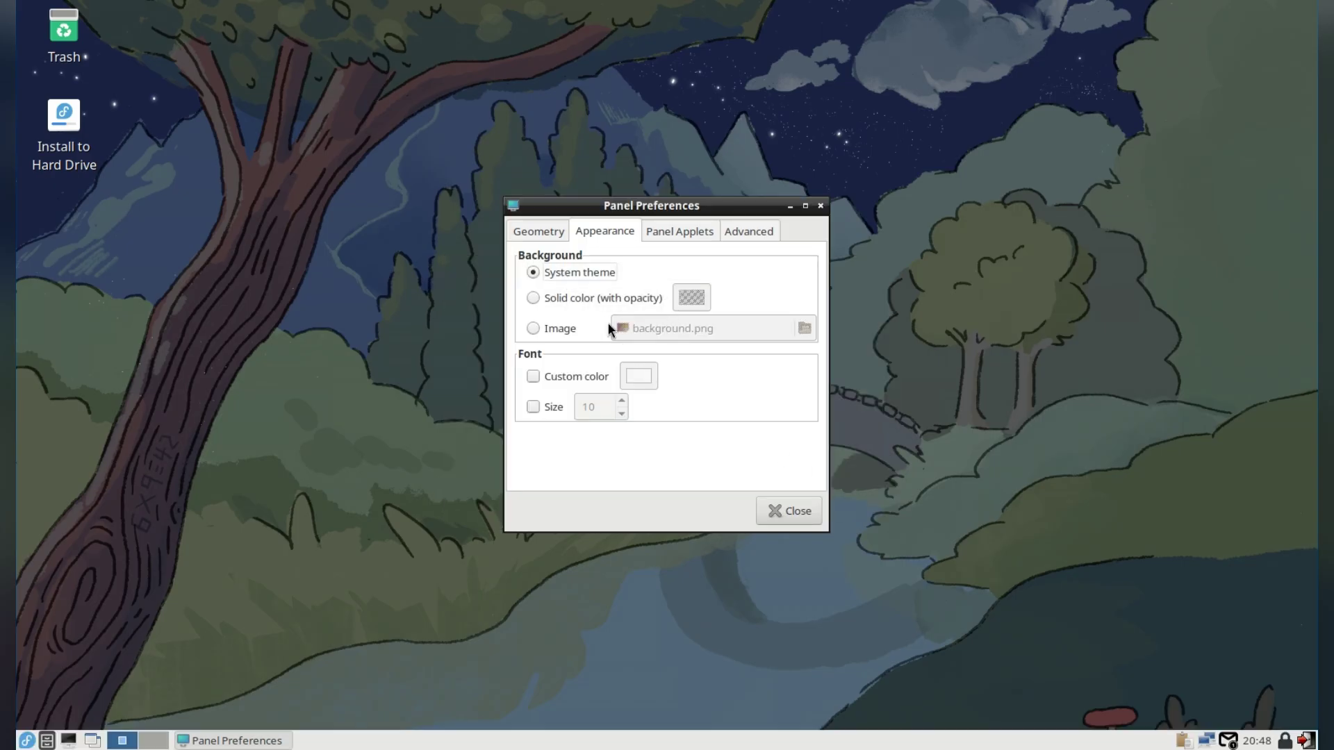
Step: Make the panel text red with a custom font size of 20
{"action": "left_click", "coordinate": [649, 376]}
{"action": "left_click", "coordinate": [561, 356]}
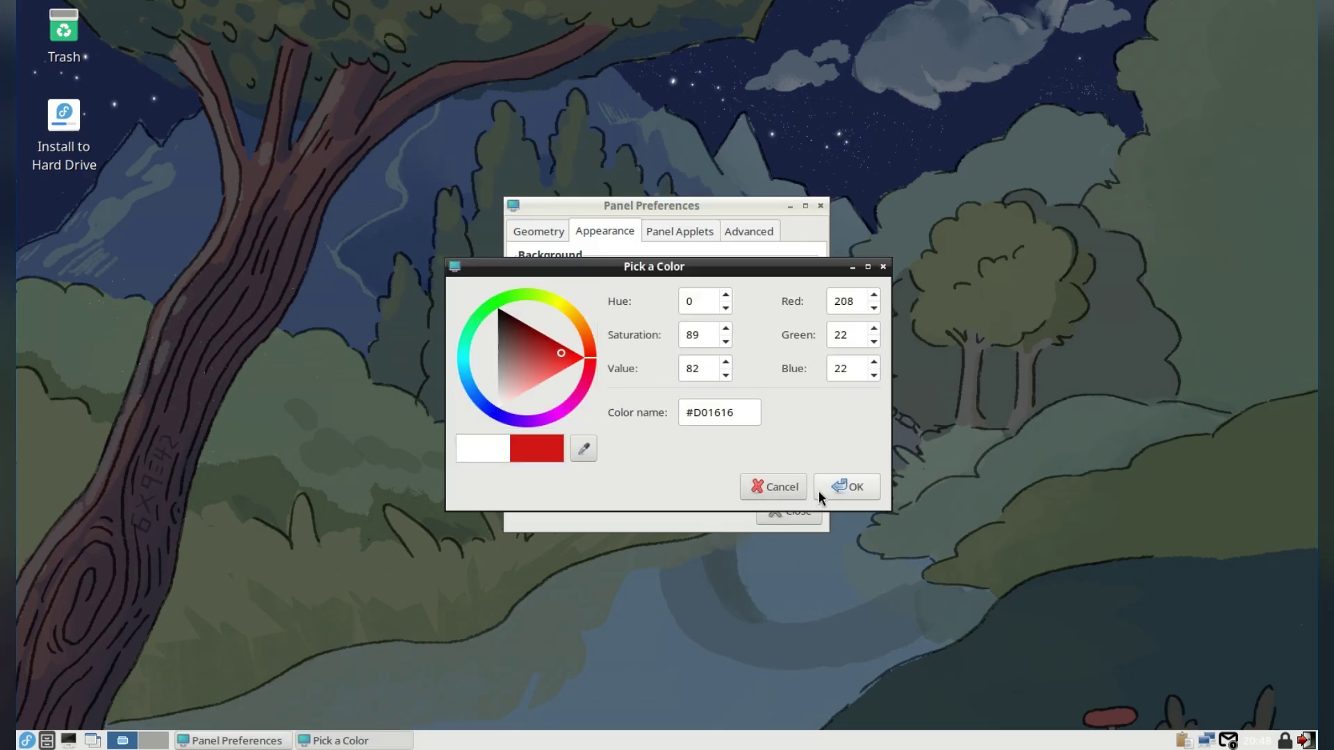
{"action": "left_click", "coordinate": [832, 486]}
{"action": "left_click", "coordinate": [533, 406]}
{"action": "left_click", "coordinate": [622, 400]}
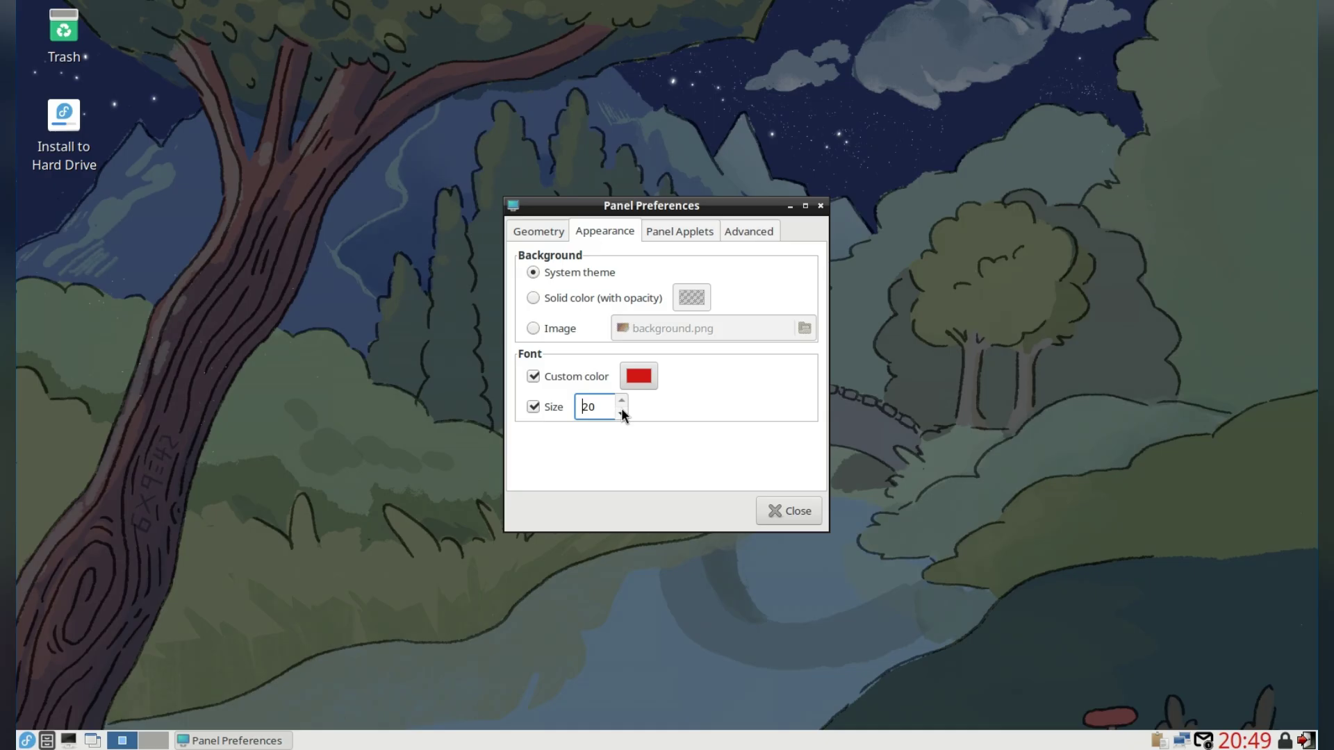
{"action": "left_click", "coordinate": [780, 510]}
Step: Remove the Digital Clock applet from the panel in Panel Applets
{"action": "right_click", "coordinate": [836, 745]}
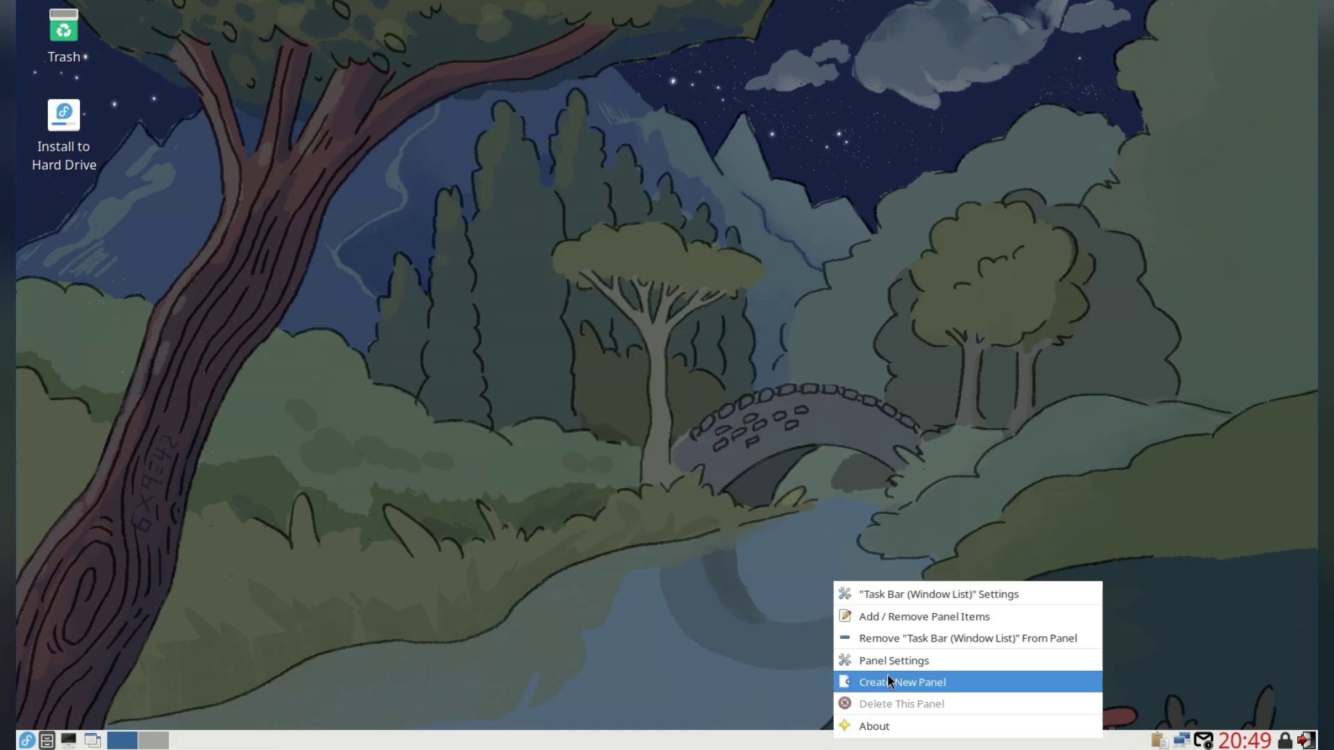
{"action": "left_click", "coordinate": [891, 664]}
{"action": "left_click", "coordinate": [585, 232]}
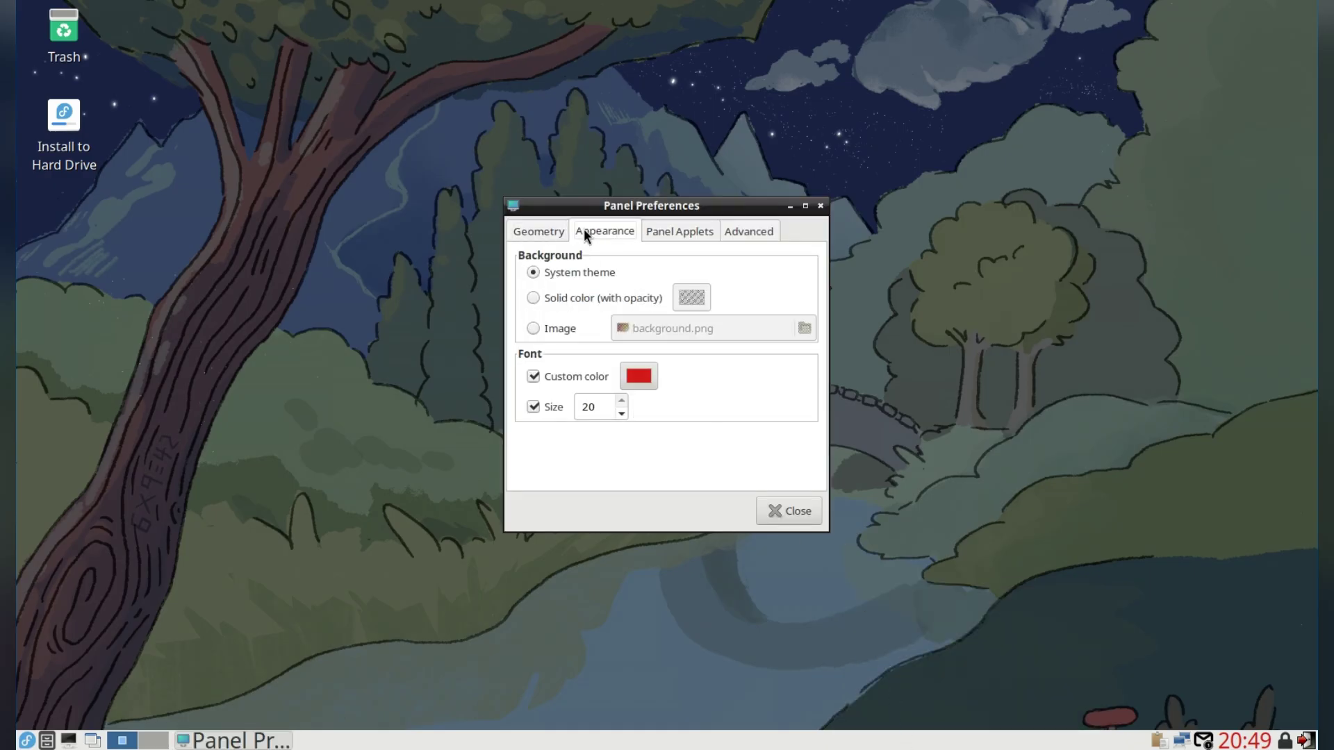
{"action": "left_click", "coordinate": [680, 231]}
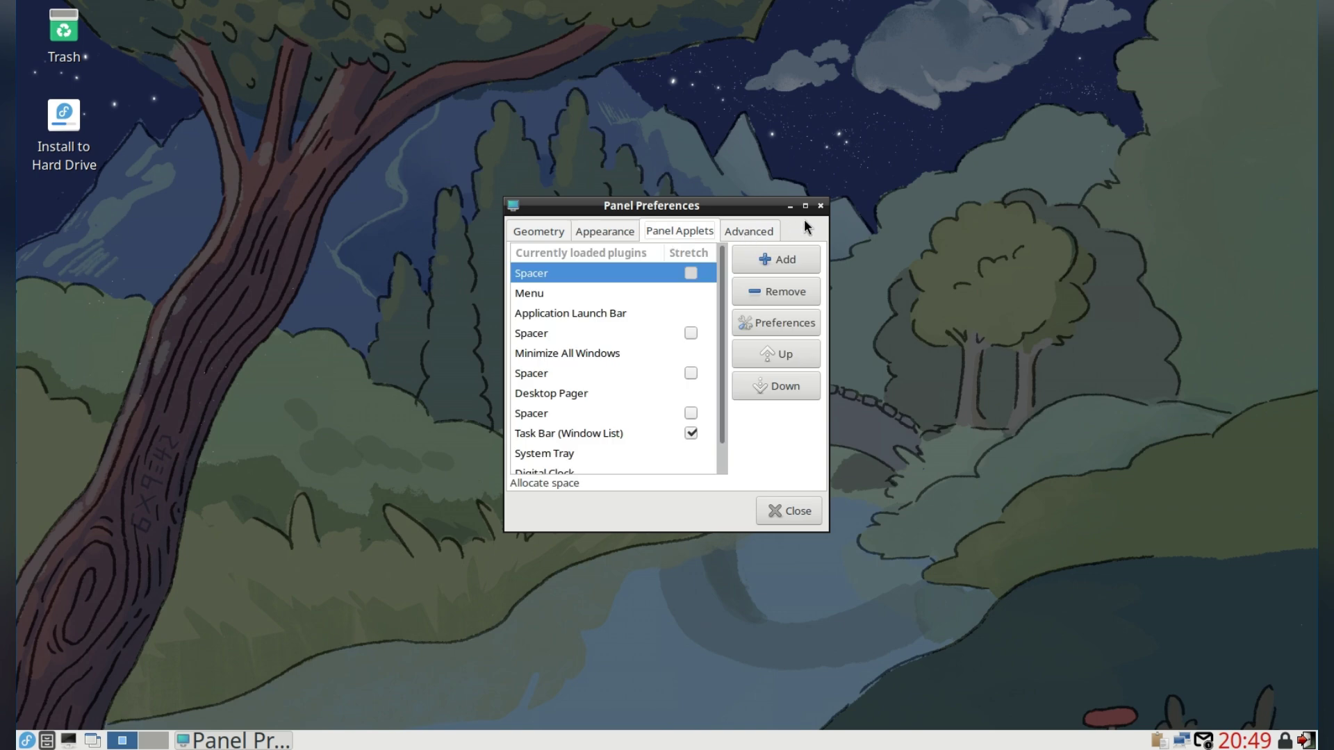
{"action": "scroll", "coordinate": [618, 431], "scroll_direction": "down", "scroll_amount": 1}
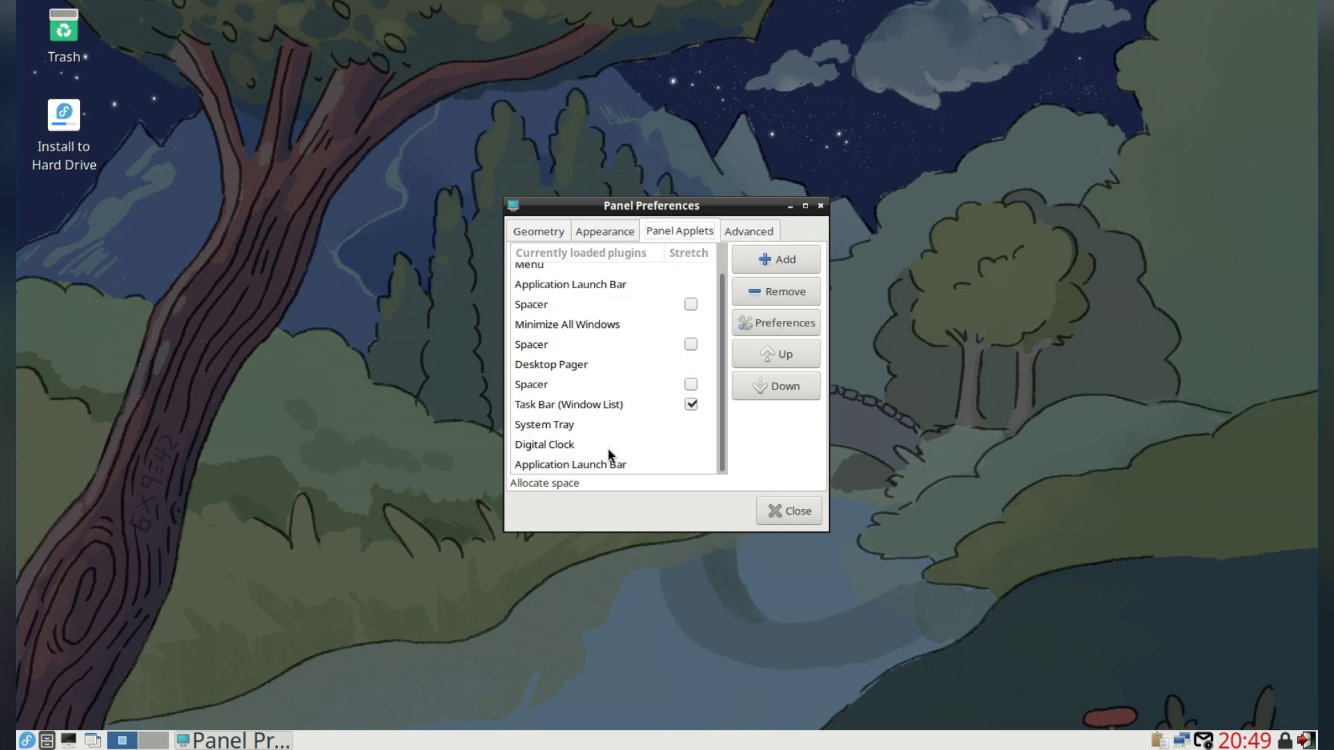
{"action": "left_click", "coordinate": [612, 448]}
{"action": "left_click", "coordinate": [793, 302]}
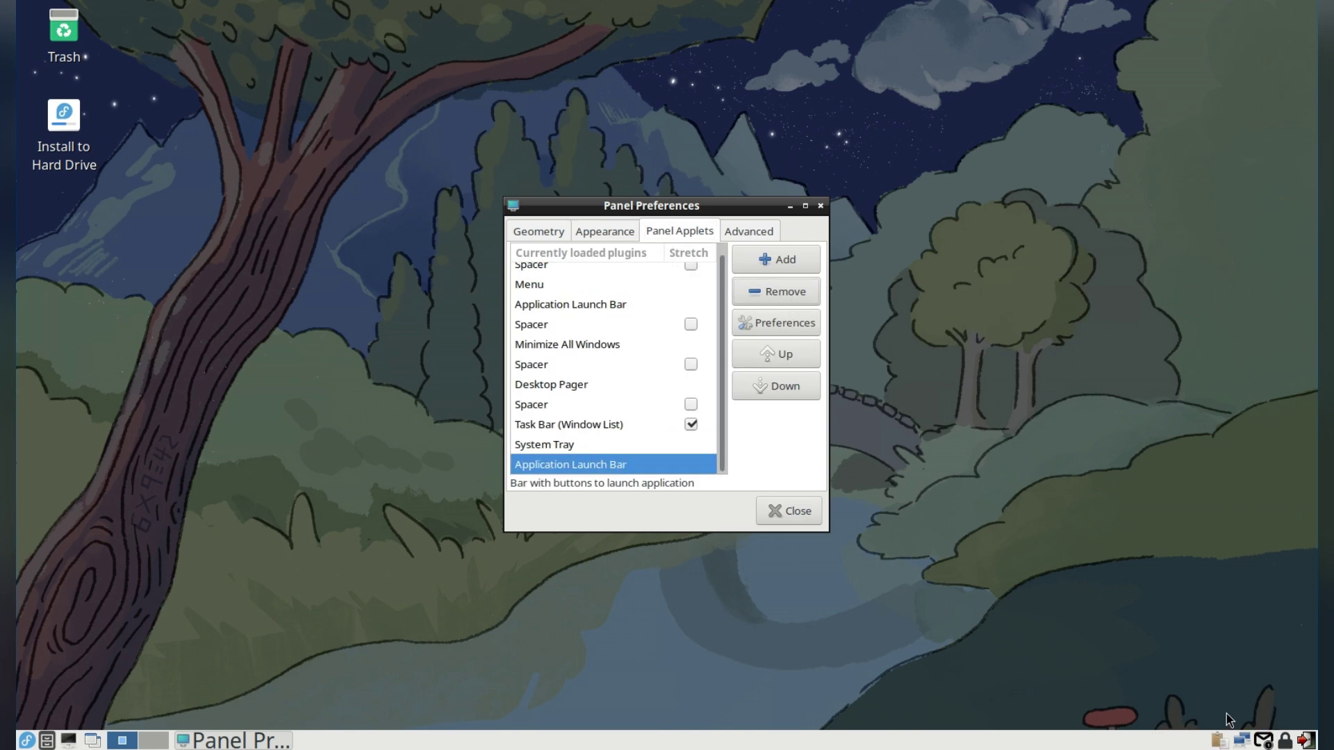
{"action": "left_click", "coordinate": [818, 520]}
{"action": "right_click", "coordinate": [431, 327]}
Step: Set the desktop wallpaper to default-5_4.jxl in Desktop Preferences
{"action": "left_click", "coordinate": [464, 434]}
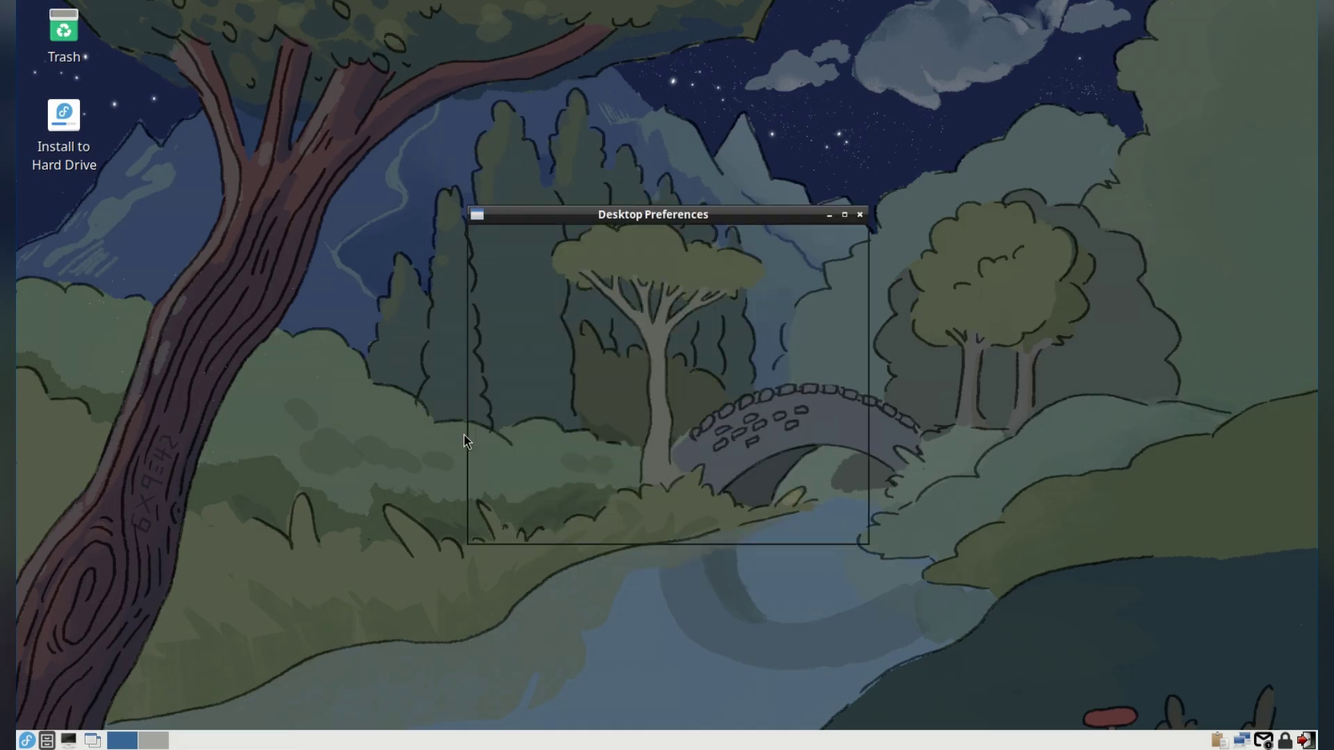
{"action": "left_click", "coordinate": [603, 329]}
{"action": "left_click", "coordinate": [413, 159]}
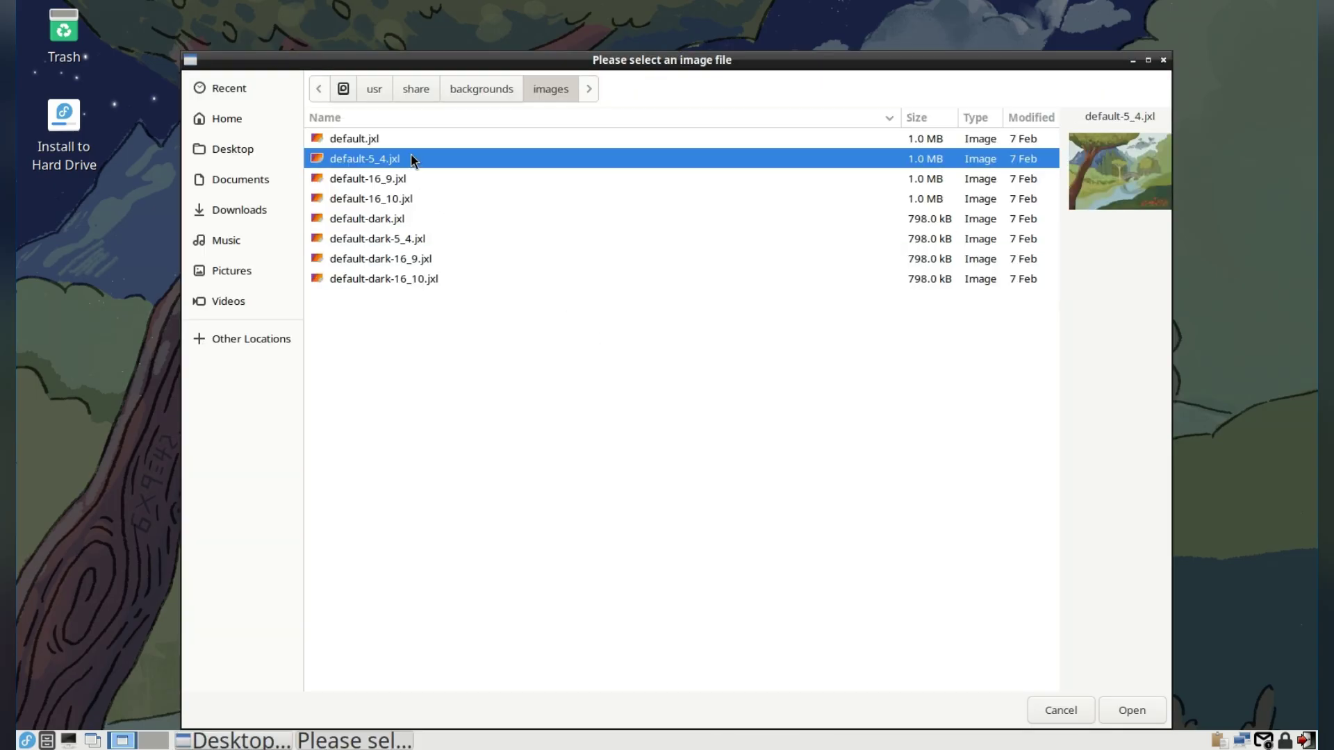
{"action": "left_click", "coordinate": [1117, 710]}
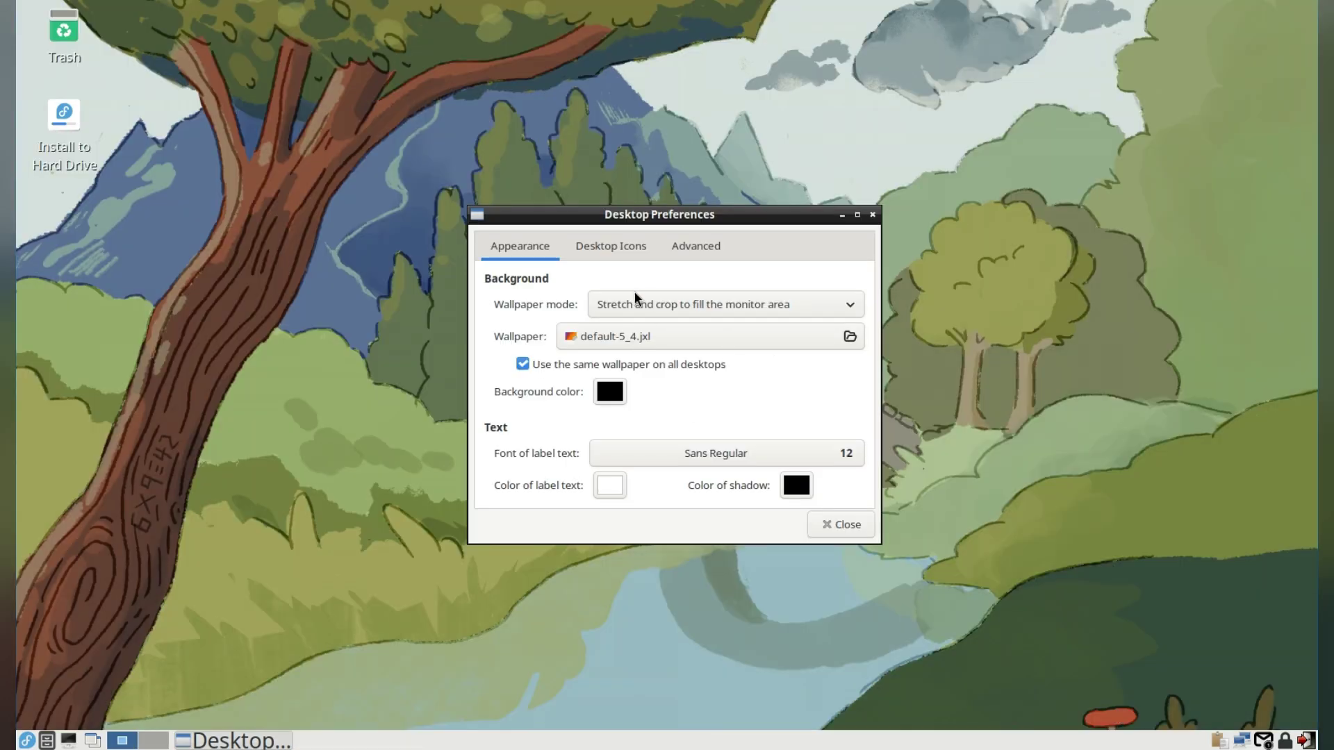
Step: Keep the Trash icon shown on the desktop and close Desktop Preferences
{"action": "left_click", "coordinate": [598, 249]}
{"action": "left_click", "coordinate": [591, 324]}
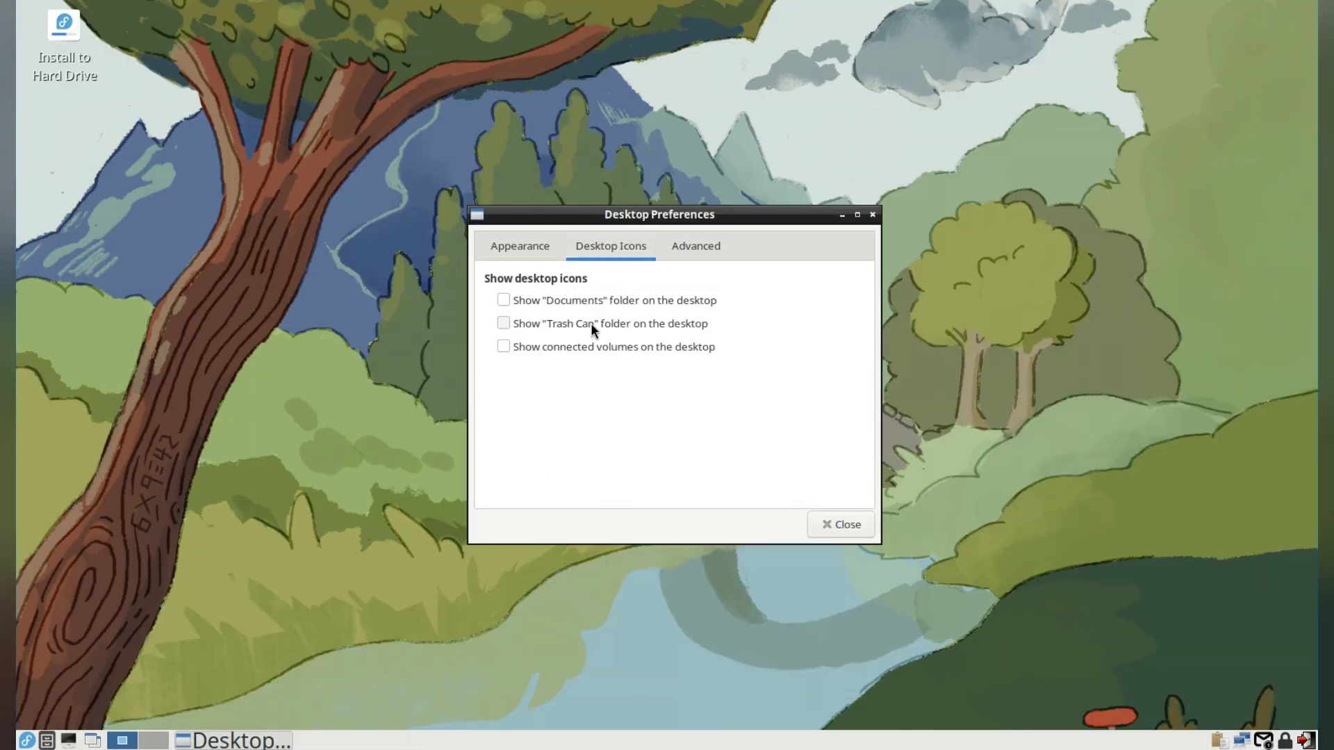
{"action": "left_click", "coordinate": [591, 323]}
{"action": "left_click", "coordinate": [696, 246]}
{"action": "left_click", "coordinate": [831, 525]}
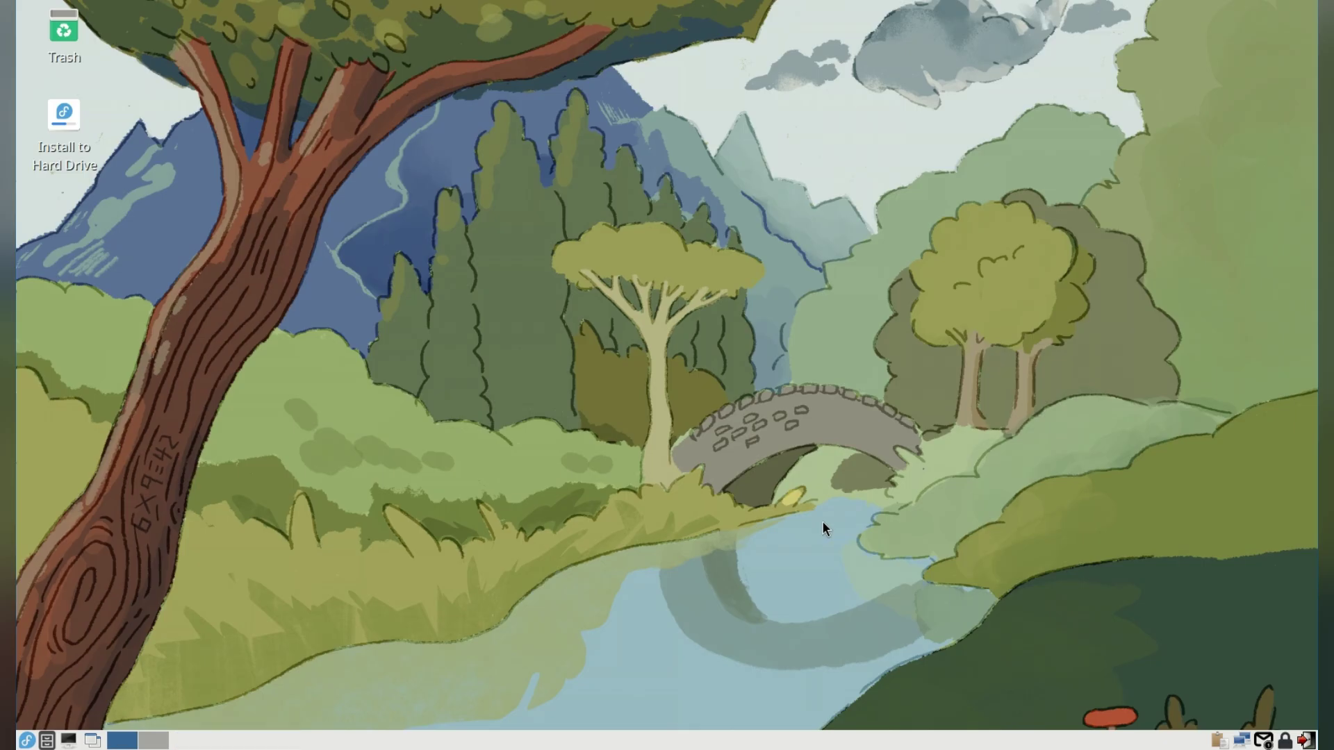
Step: Open the application menu and browse its category submenus
{"action": "left_click", "coordinate": [28, 741]}
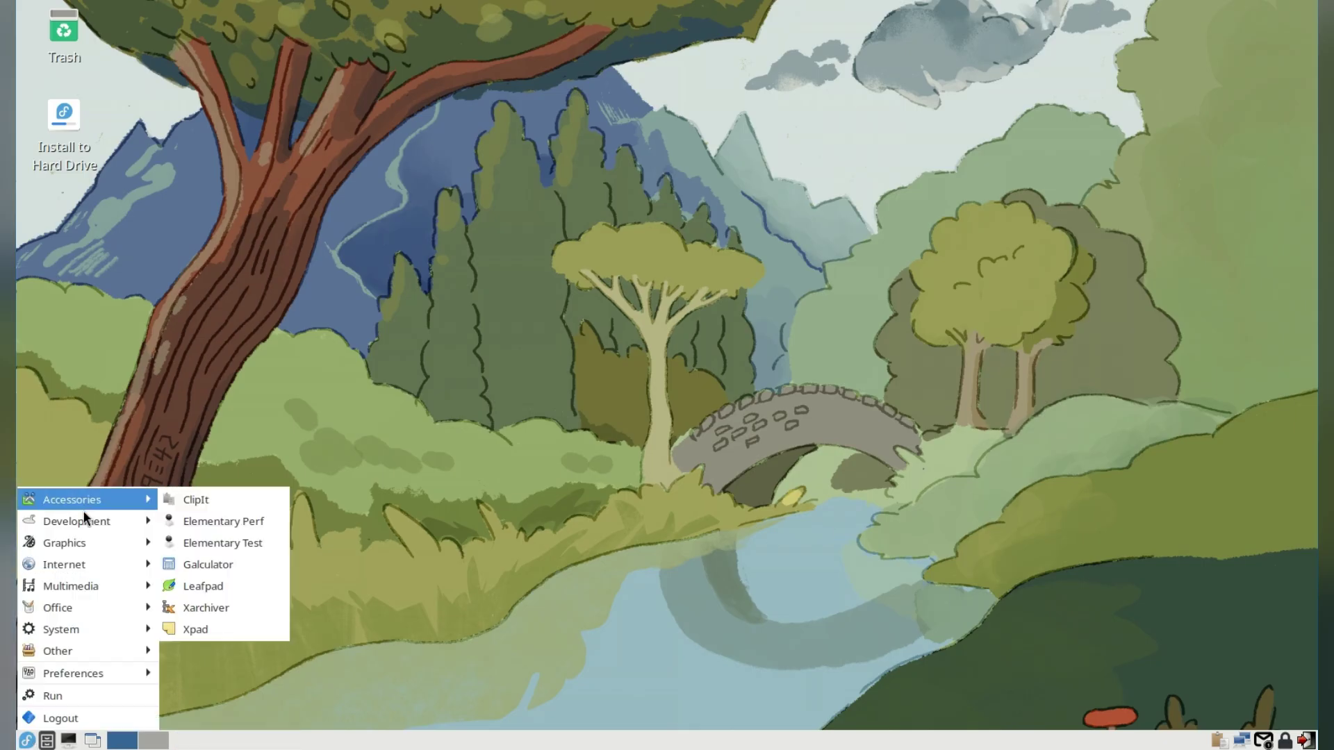
{"action": "mouse_move", "coordinate": [95, 568]}
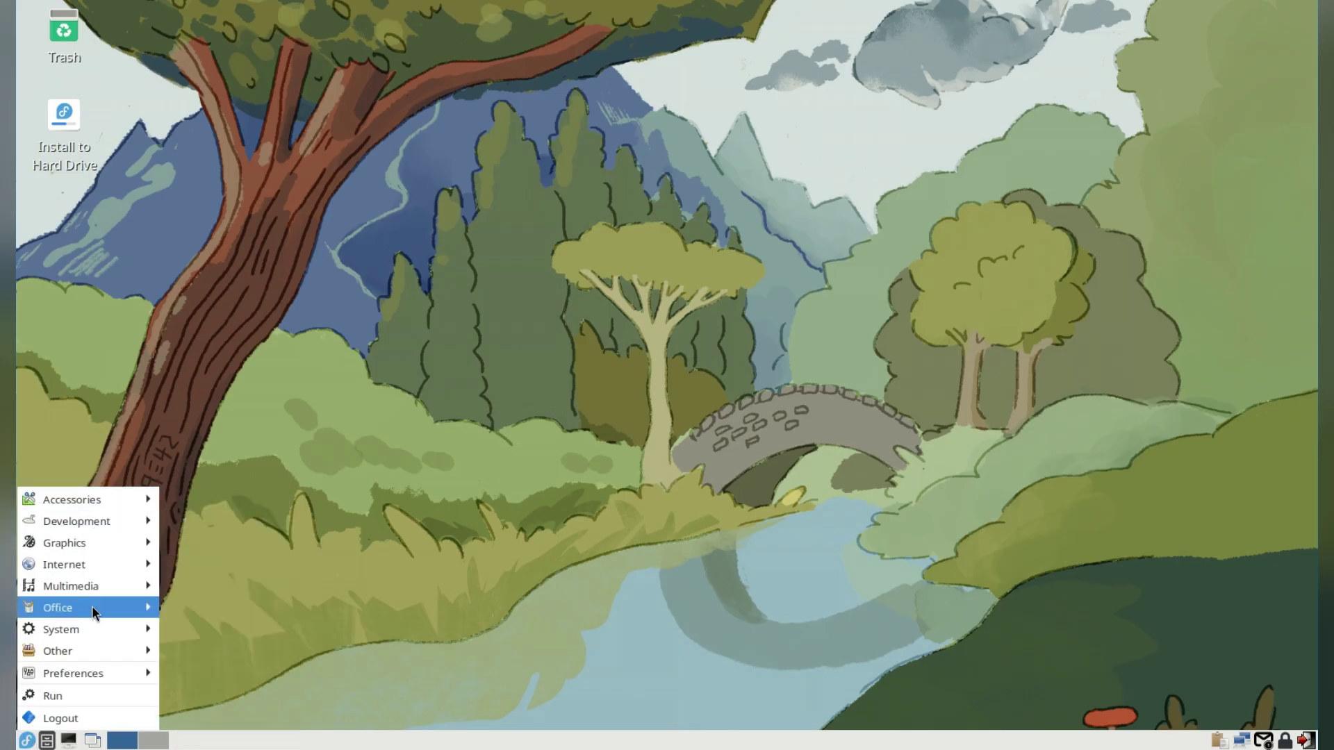
{"action": "mouse_move", "coordinate": [88, 628]}
{"action": "mouse_move", "coordinate": [97, 606]}
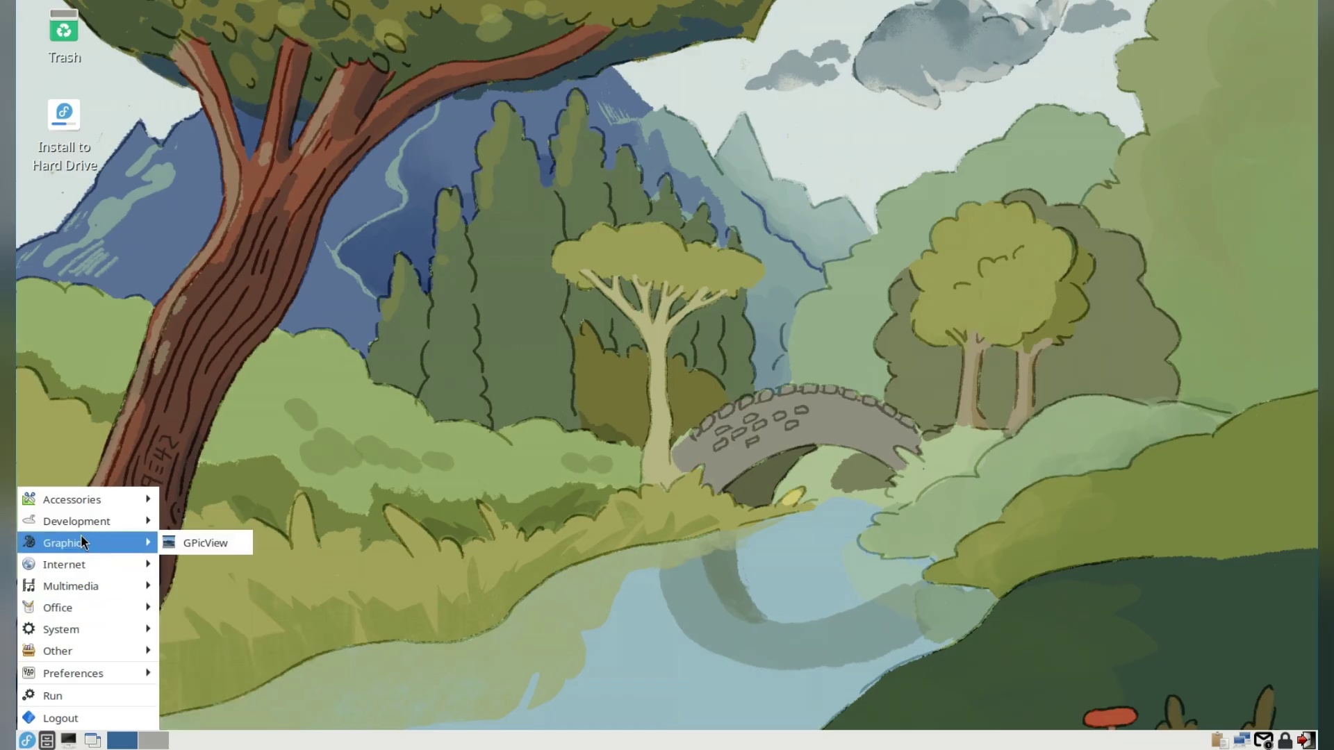
Step: Open Customize Look and Feel from the Preferences menu
{"action": "mouse_move", "coordinate": [85, 500]}
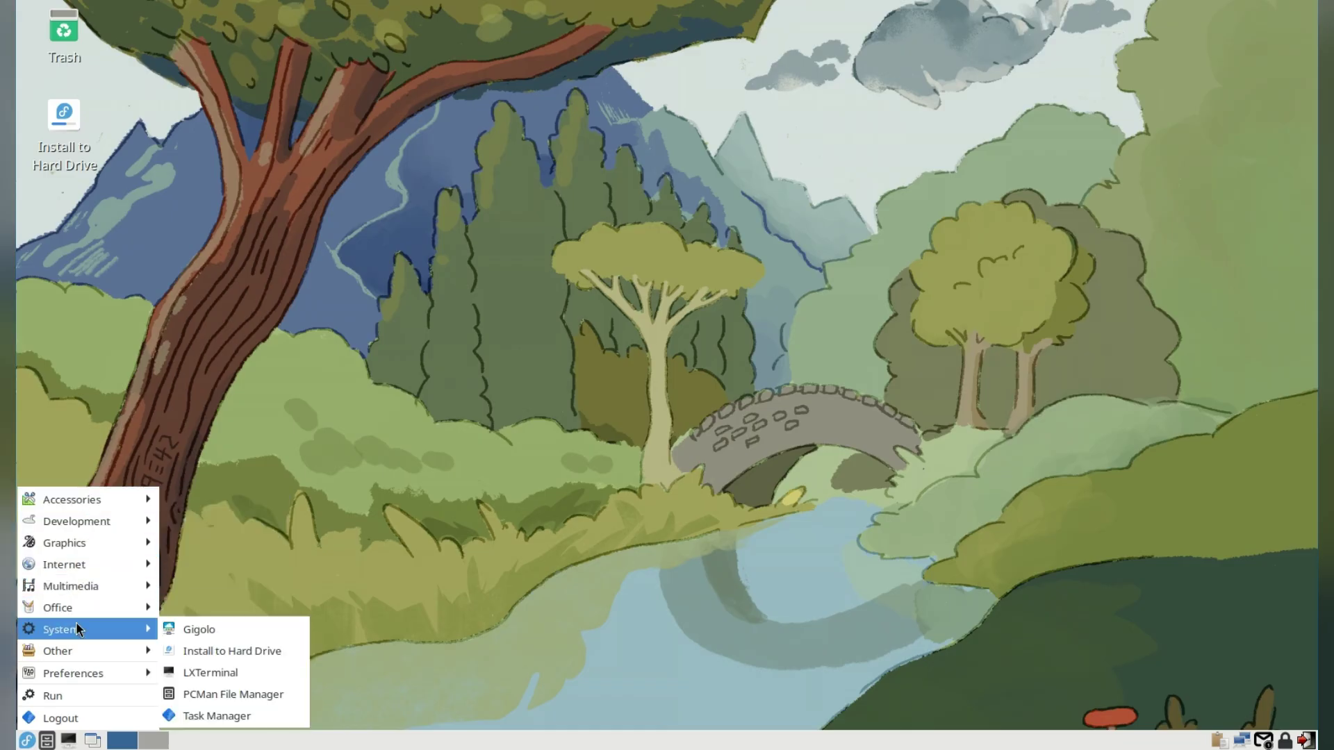
{"action": "mouse_move", "coordinate": [76, 673]}
{"action": "left_click", "coordinate": [257, 548]}
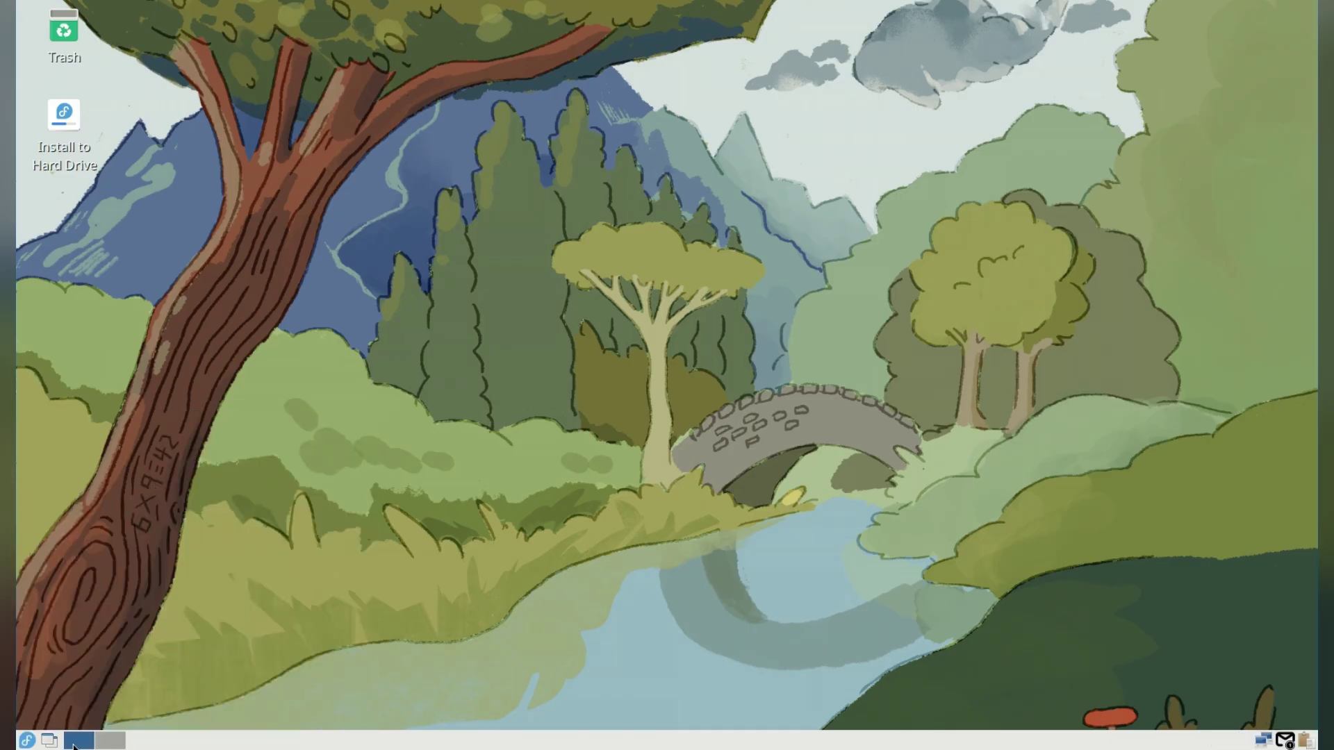
{"action": "left_click", "coordinate": [26, 741]}
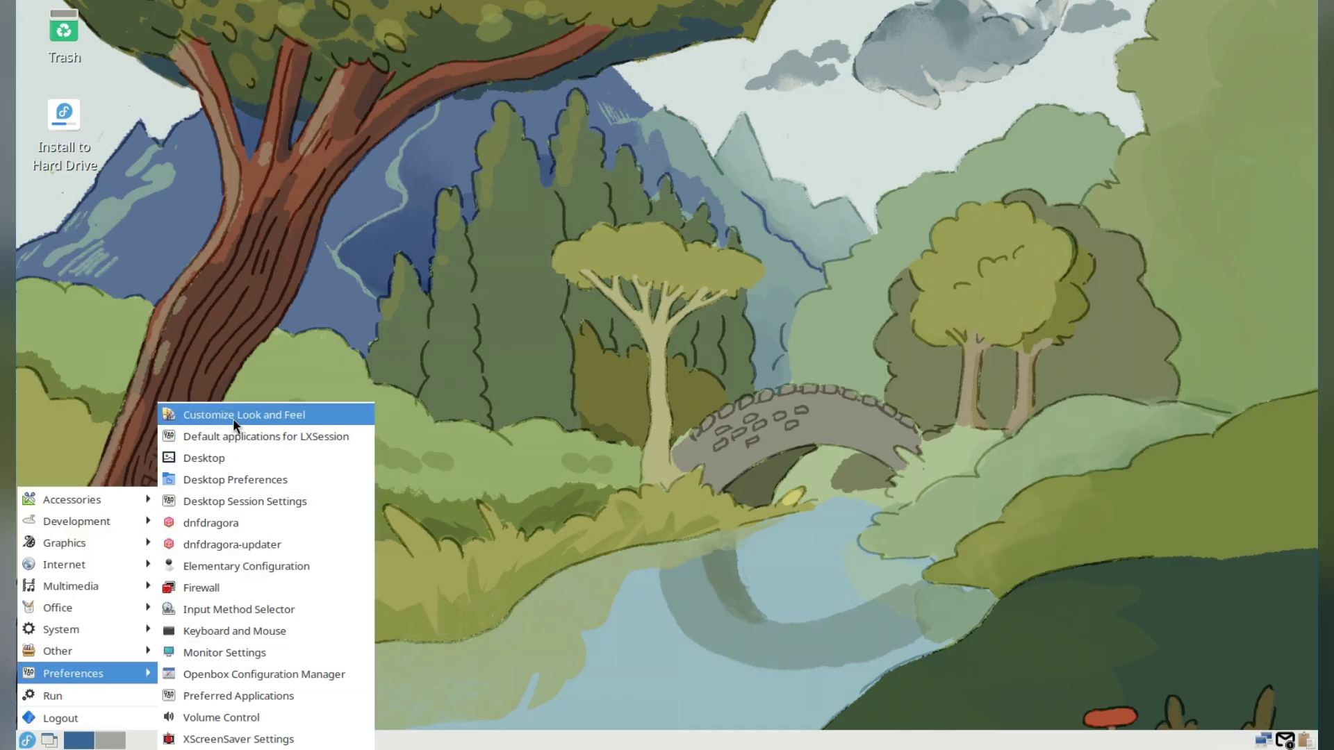
{"action": "left_click", "coordinate": [233, 419]}
Step: Keep the light Adwaita widget theme after trying Adwaita-dark, and preview HighContrast icons
{"action": "left_click", "coordinate": [491, 248]}
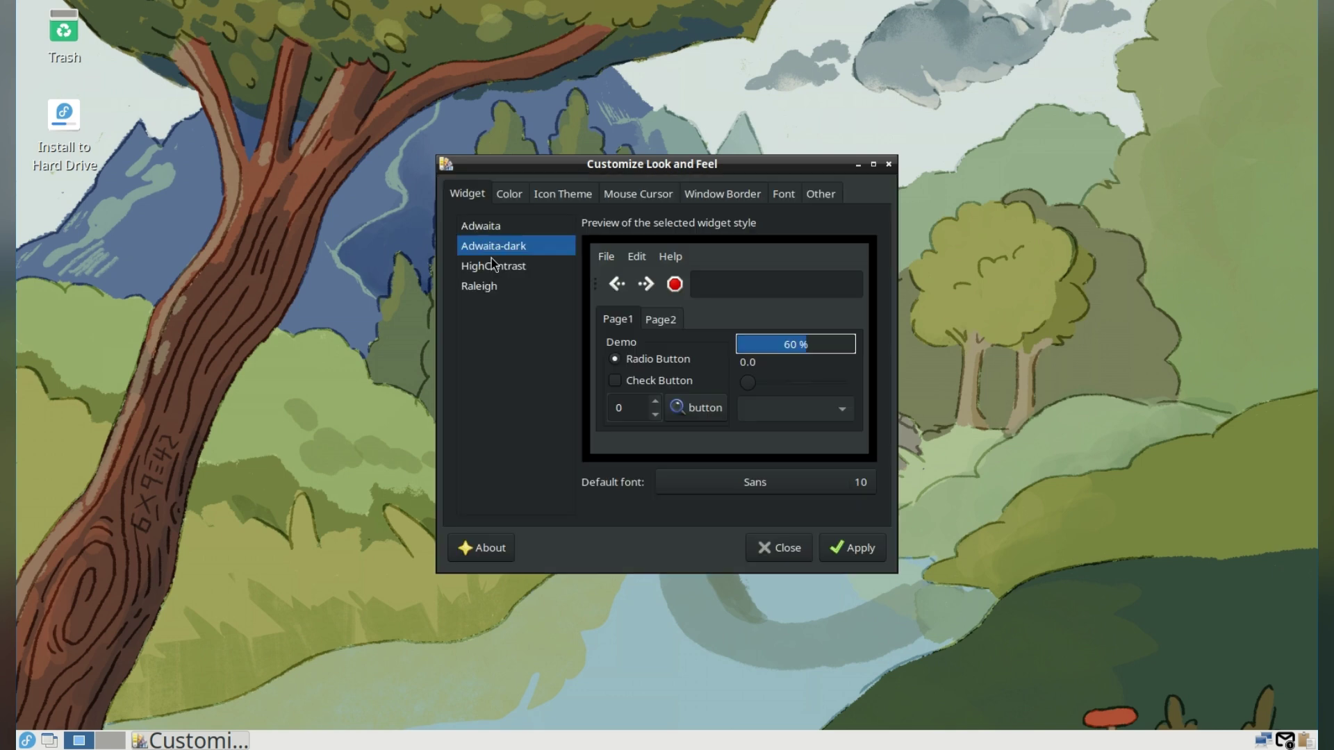
{"action": "left_click", "coordinate": [494, 287]}
{"action": "left_click", "coordinate": [491, 235]}
{"action": "left_click", "coordinate": [509, 194]}
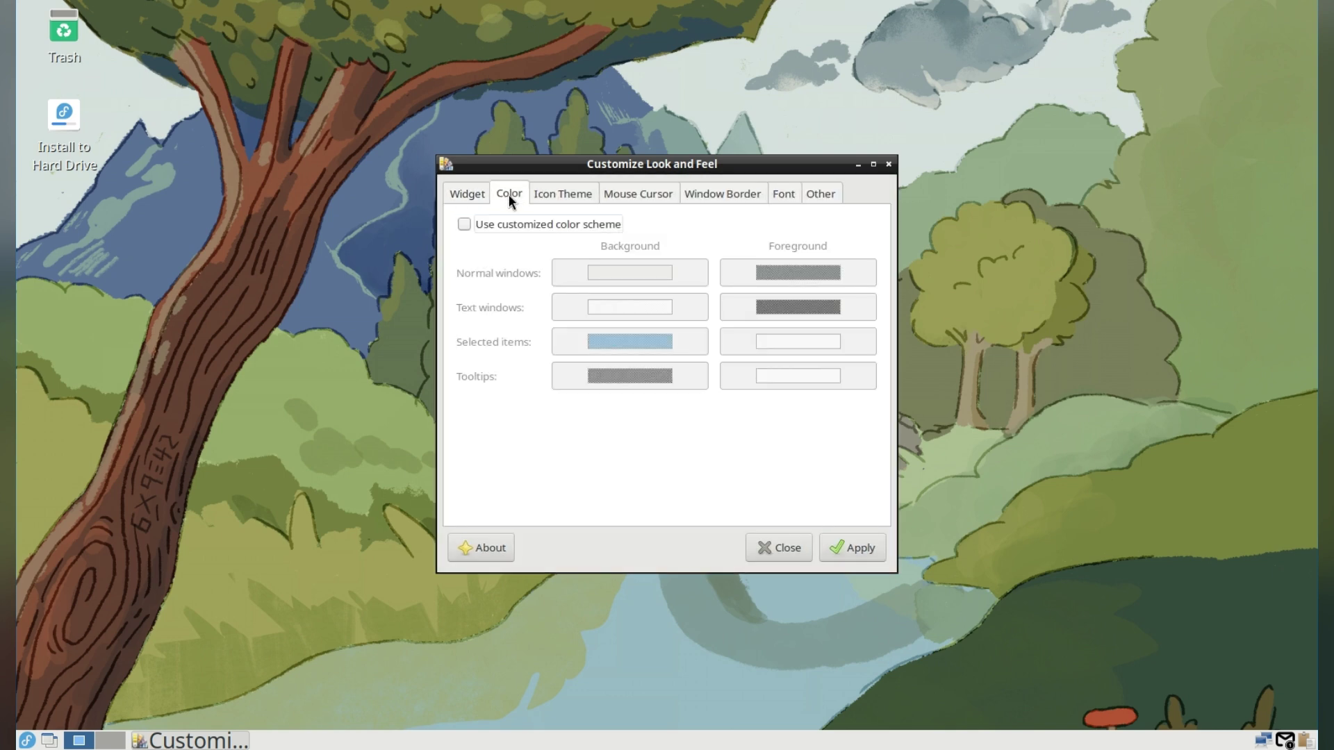
{"action": "left_click", "coordinate": [531, 223]}
{"action": "left_click", "coordinate": [531, 225]}
{"action": "left_click", "coordinate": [563, 194]}
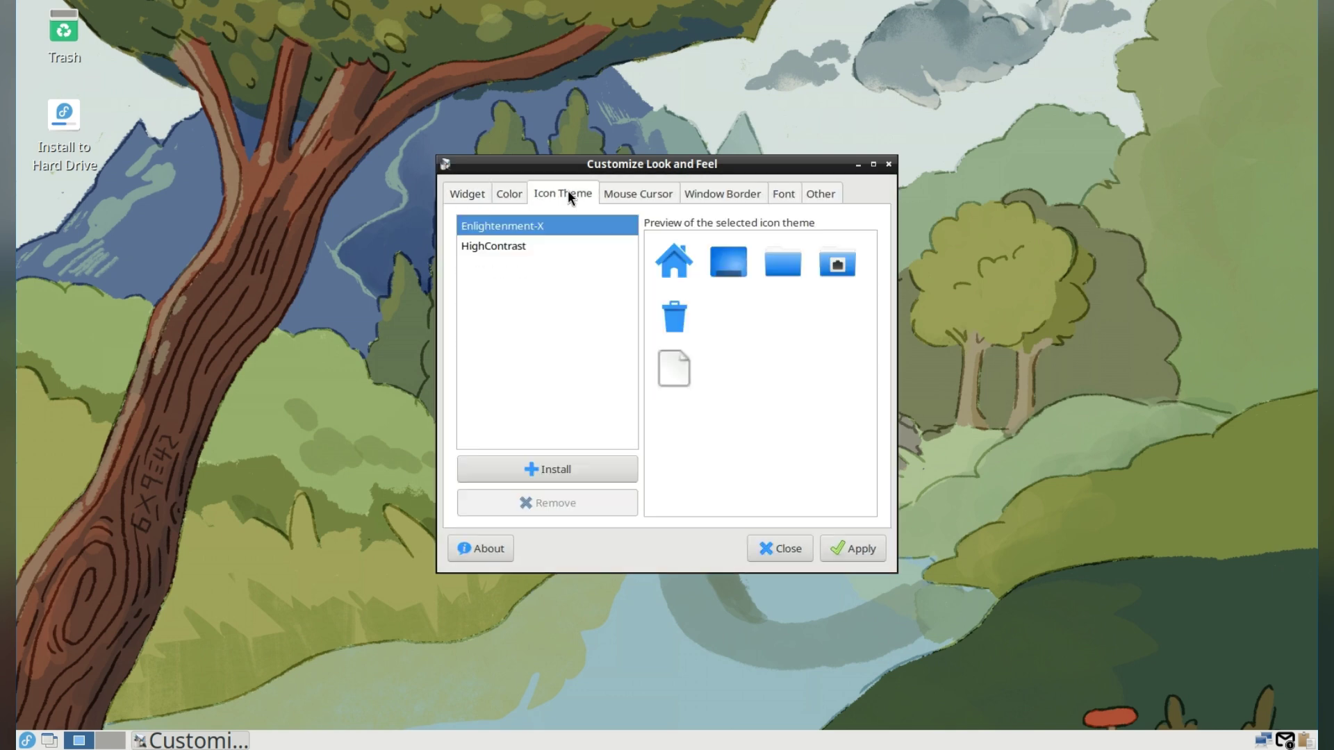
{"action": "left_click", "coordinate": [540, 246]}
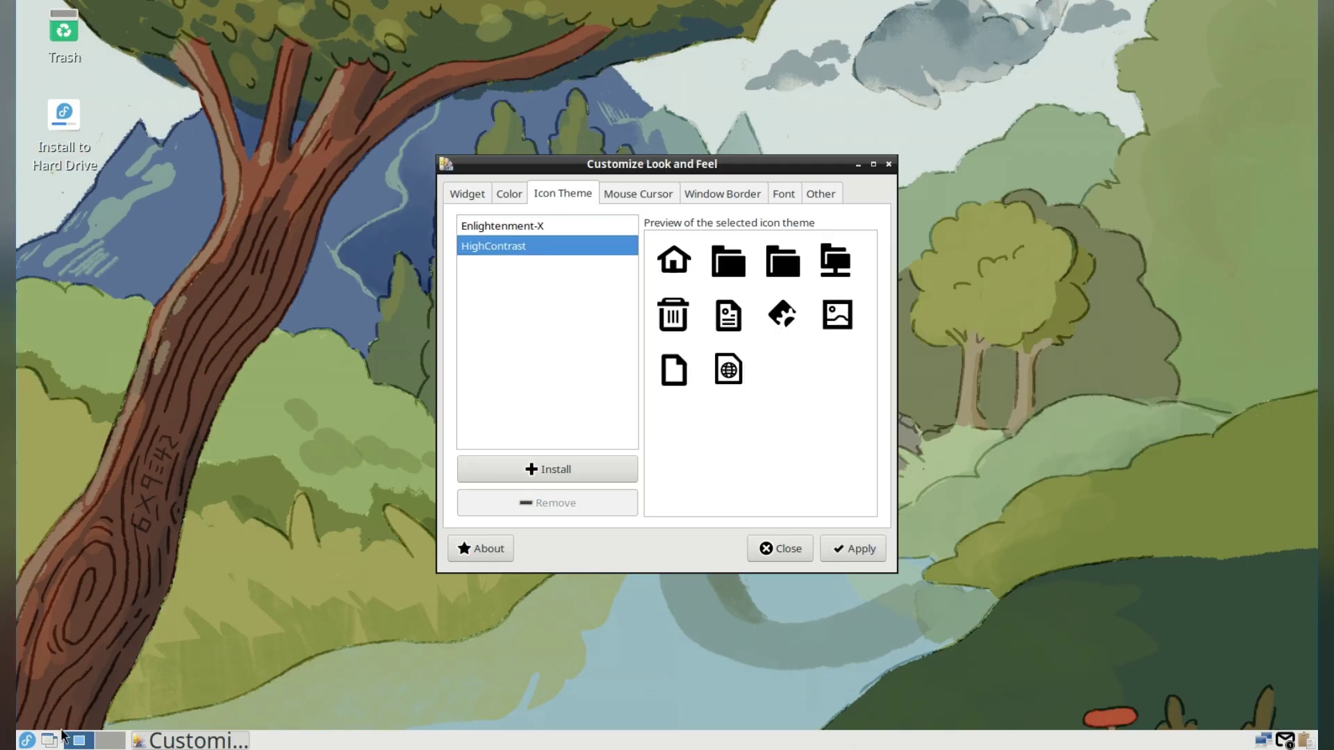
Step: Open the Trash in the file manager, show the home folder, and rearrange both windows
{"action": "double_click", "coordinate": [69, 29]}
{"action": "left_click_drag", "start_coordinate": [167, 341], "coordinate": [296, 197]}
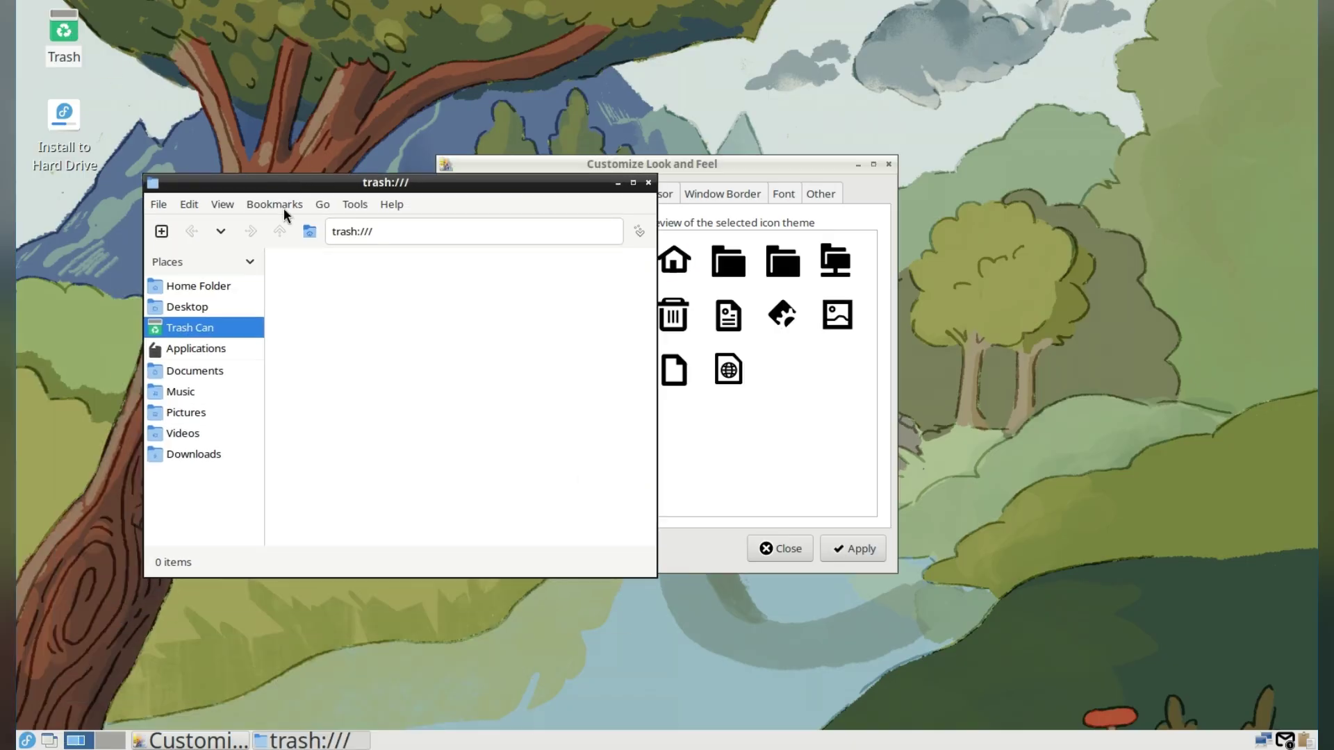
{"action": "left_click", "coordinate": [198, 285]}
{"action": "left_click_drag", "start_coordinate": [736, 164], "coordinate": [1000, 166]}
Step: Apply the Clearlooks window border theme after trying Bear2
{"action": "left_click", "coordinate": [930, 195]}
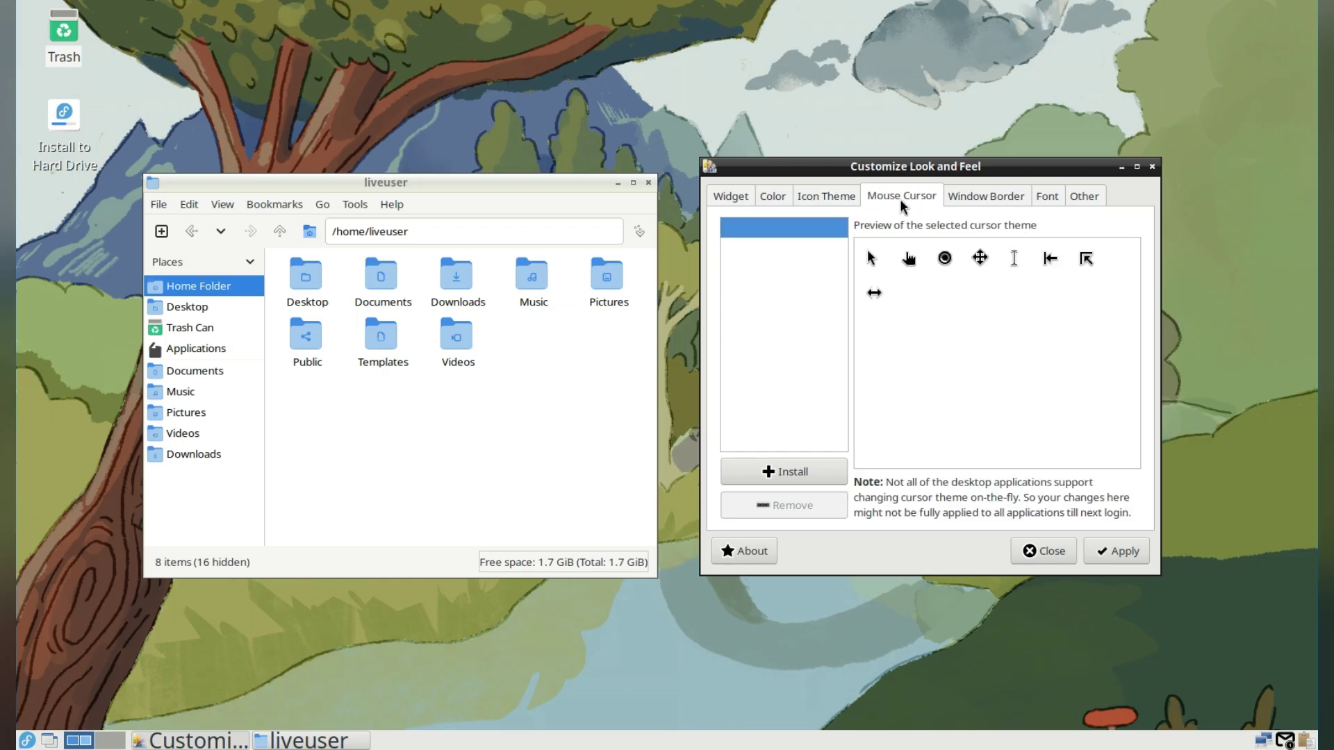
{"action": "left_click", "coordinate": [975, 198]}
{"action": "left_click", "coordinate": [845, 302]}
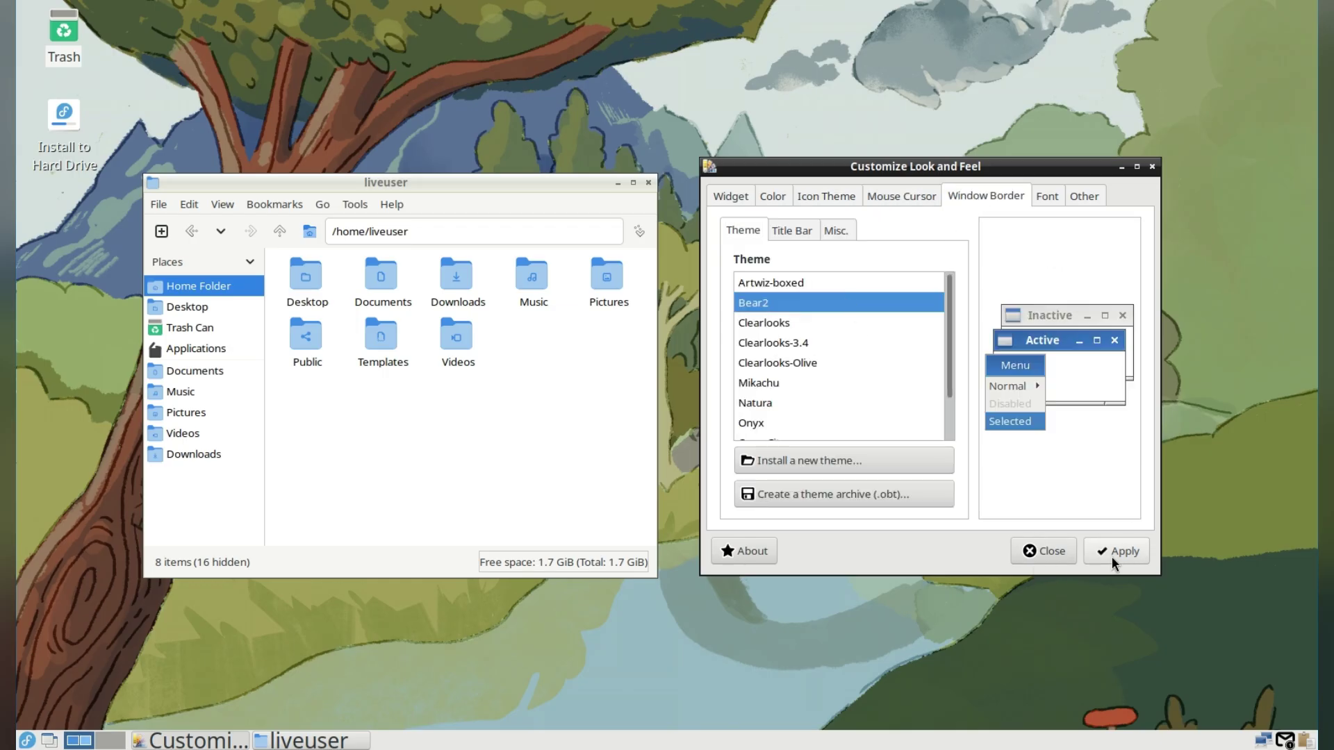
{"action": "left_click", "coordinate": [1115, 551]}
{"action": "left_click", "coordinate": [849, 325]}
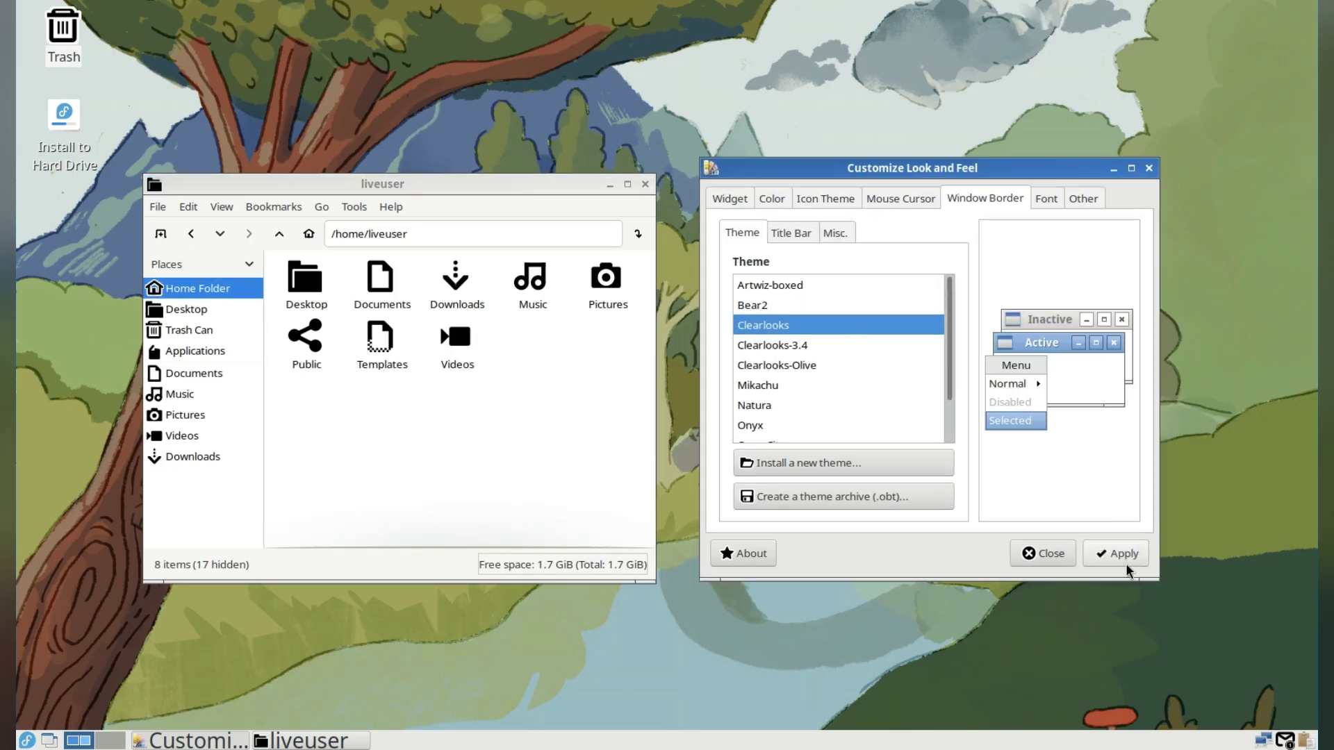
{"action": "left_click", "coordinate": [1103, 549]}
Step: Apply the Enlightenment-X icon theme, close the appearance settings, and recentre the file manager
{"action": "left_click", "coordinate": [890, 199]}
{"action": "left_click", "coordinate": [825, 197]}
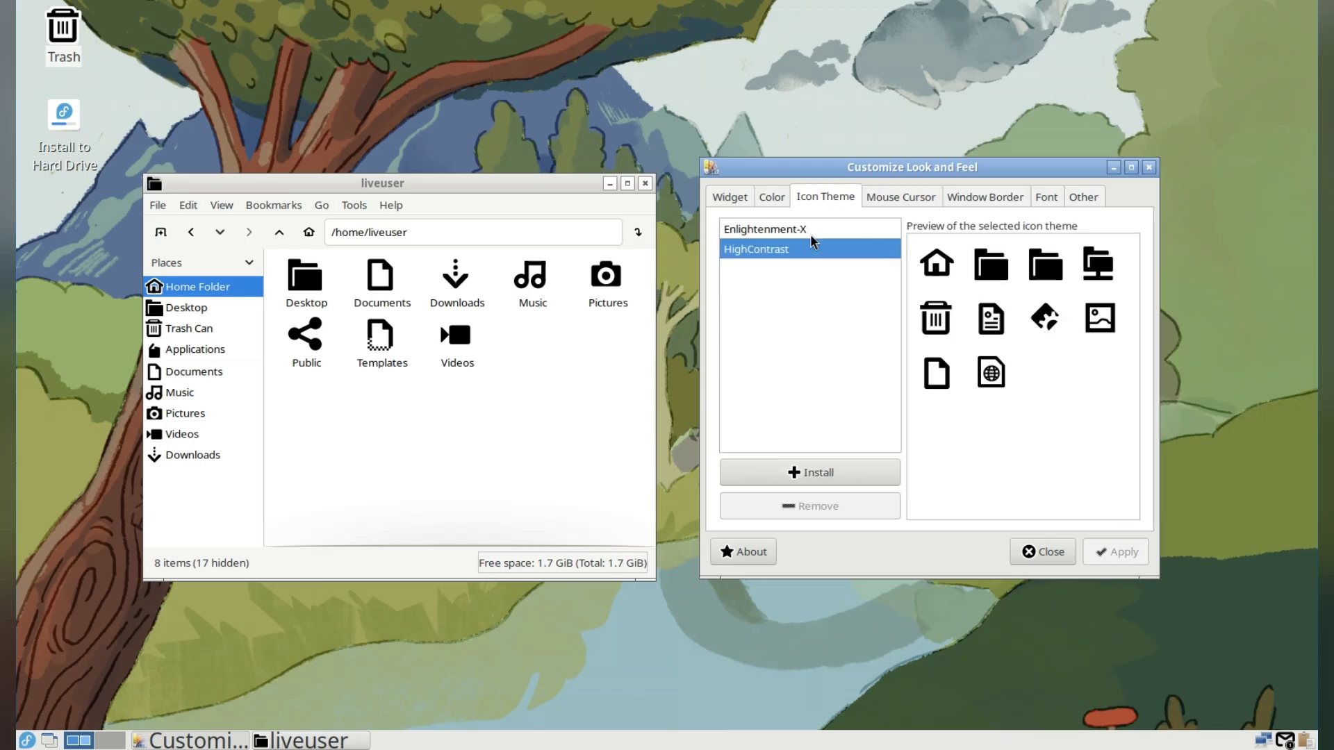
{"action": "left_click", "coordinate": [810, 229]}
{"action": "left_click", "coordinate": [1111, 553]}
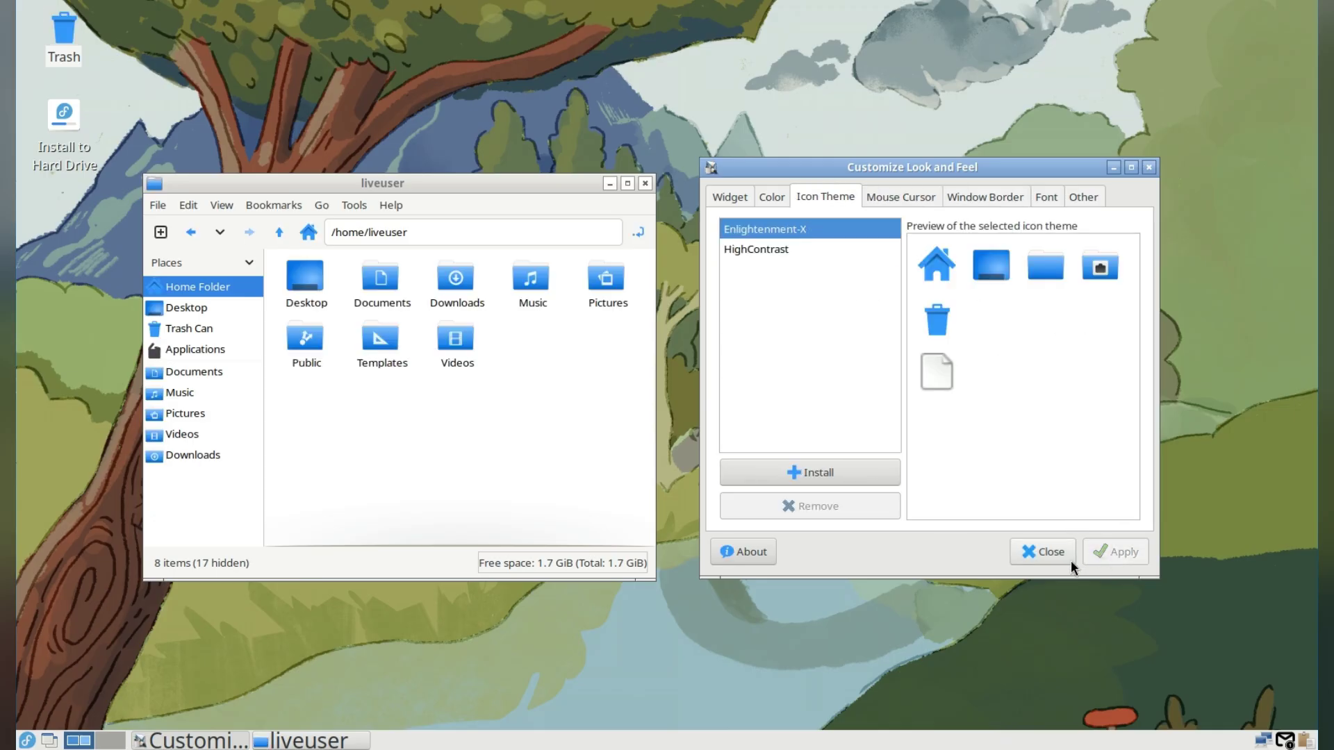
{"action": "left_click", "coordinate": [769, 202]}
{"action": "left_click", "coordinate": [1048, 198]}
{"action": "left_click", "coordinate": [1087, 198]}
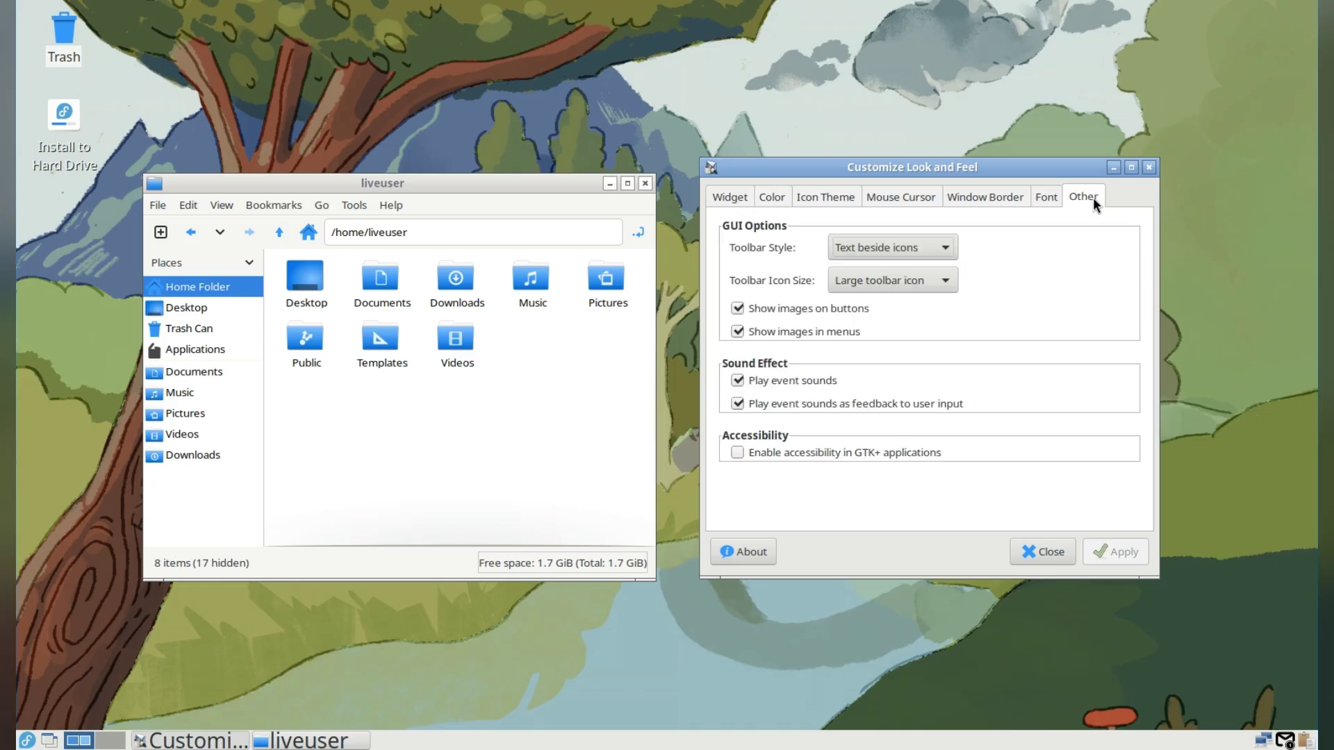
{"action": "left_click", "coordinate": [1043, 552]}
{"action": "left_click_drag", "start_coordinate": [451, 183], "coordinate": [761, 154]}
{"action": "left_click", "coordinate": [704, 176]}
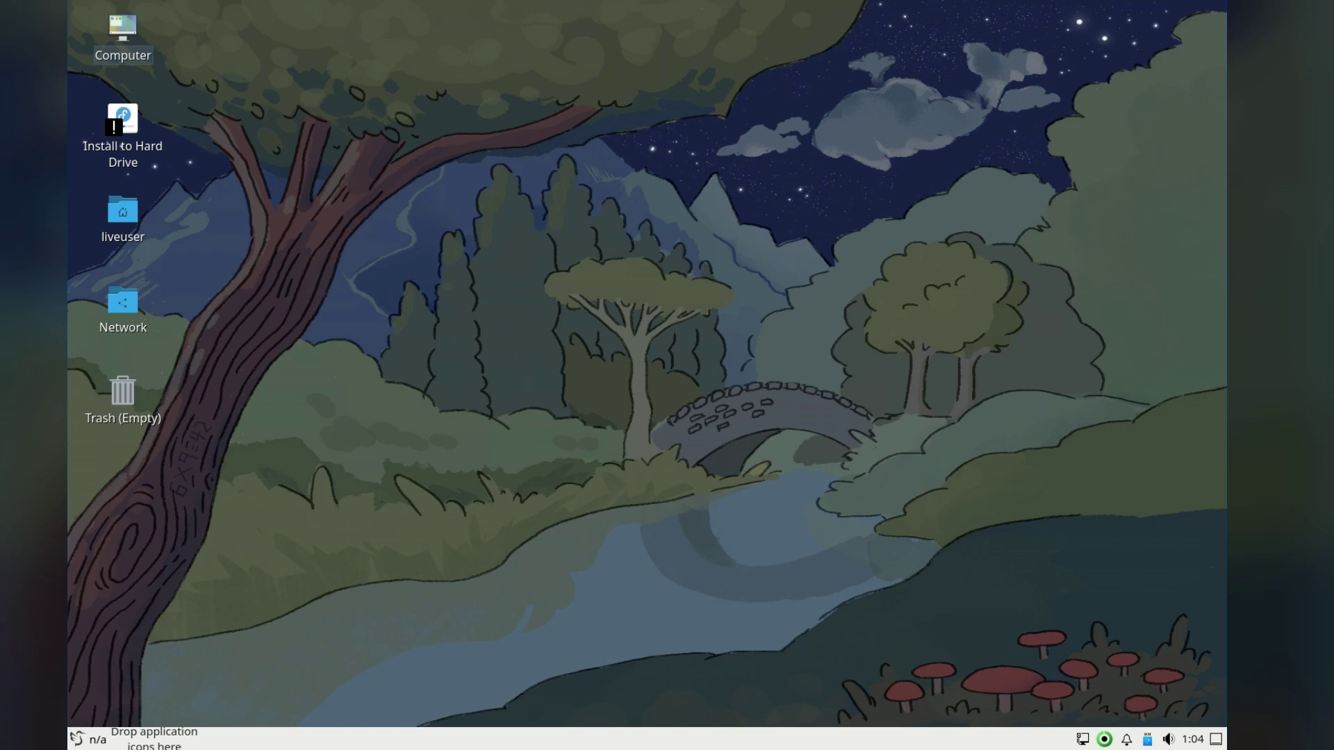
Step: Show only the Home and Computer desktop shortcuts, hiding Trash and Network
{"action": "right_click", "coordinate": [419, 180]}
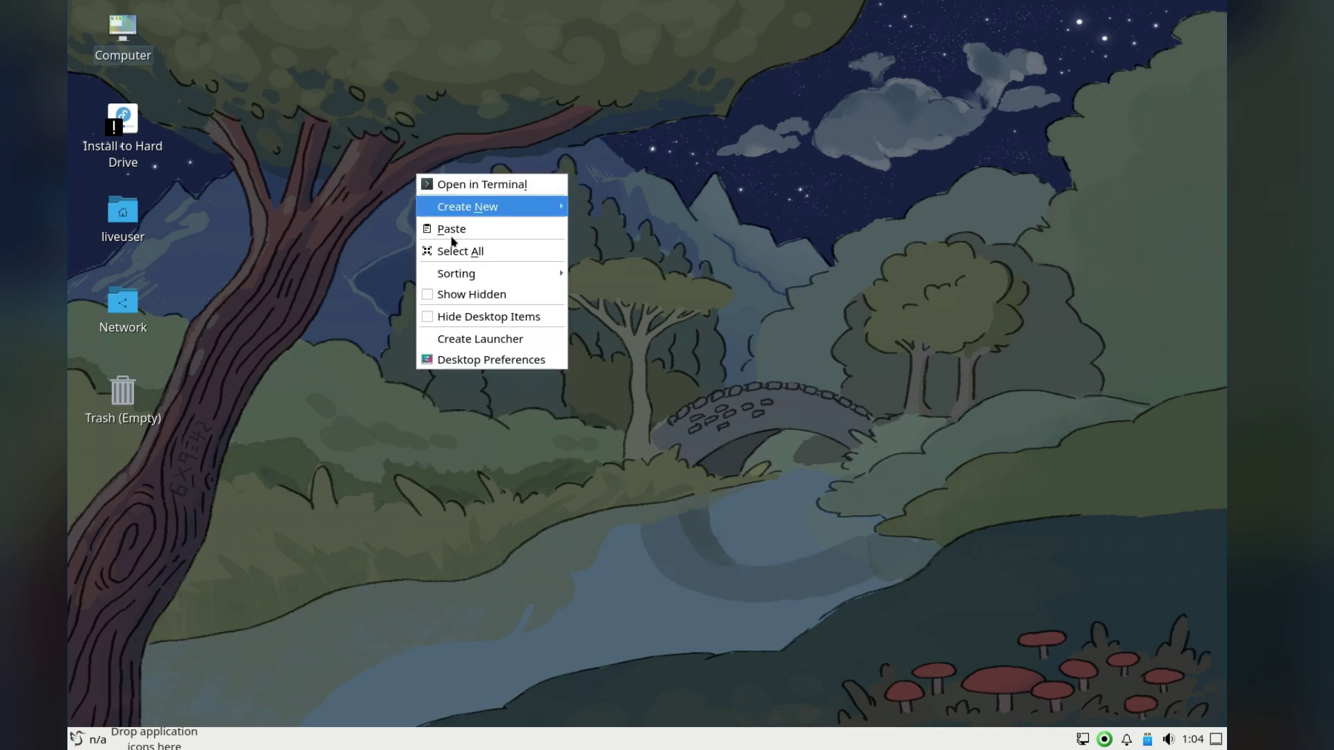
{"action": "left_click", "coordinate": [460, 358]}
{"action": "left_click", "coordinate": [535, 163]}
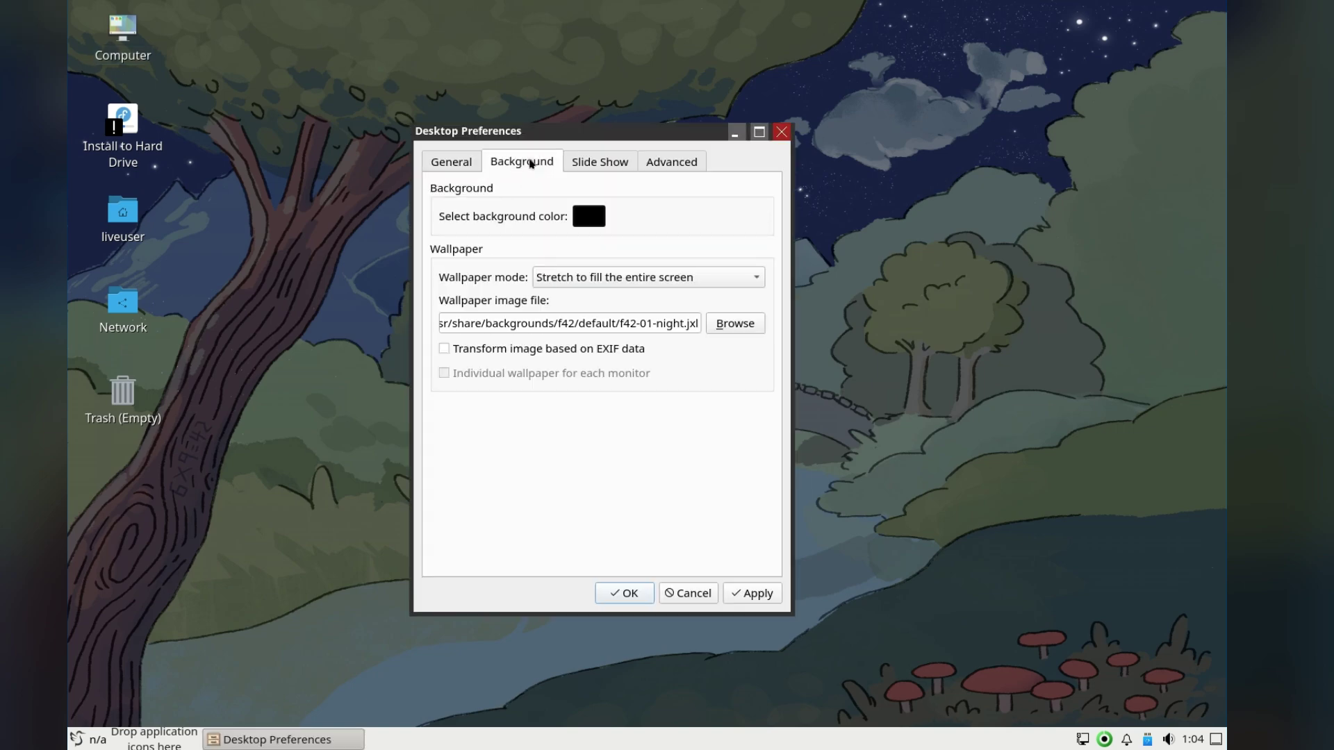
{"action": "left_click", "coordinate": [600, 163]}
{"action": "left_click", "coordinate": [668, 162]}
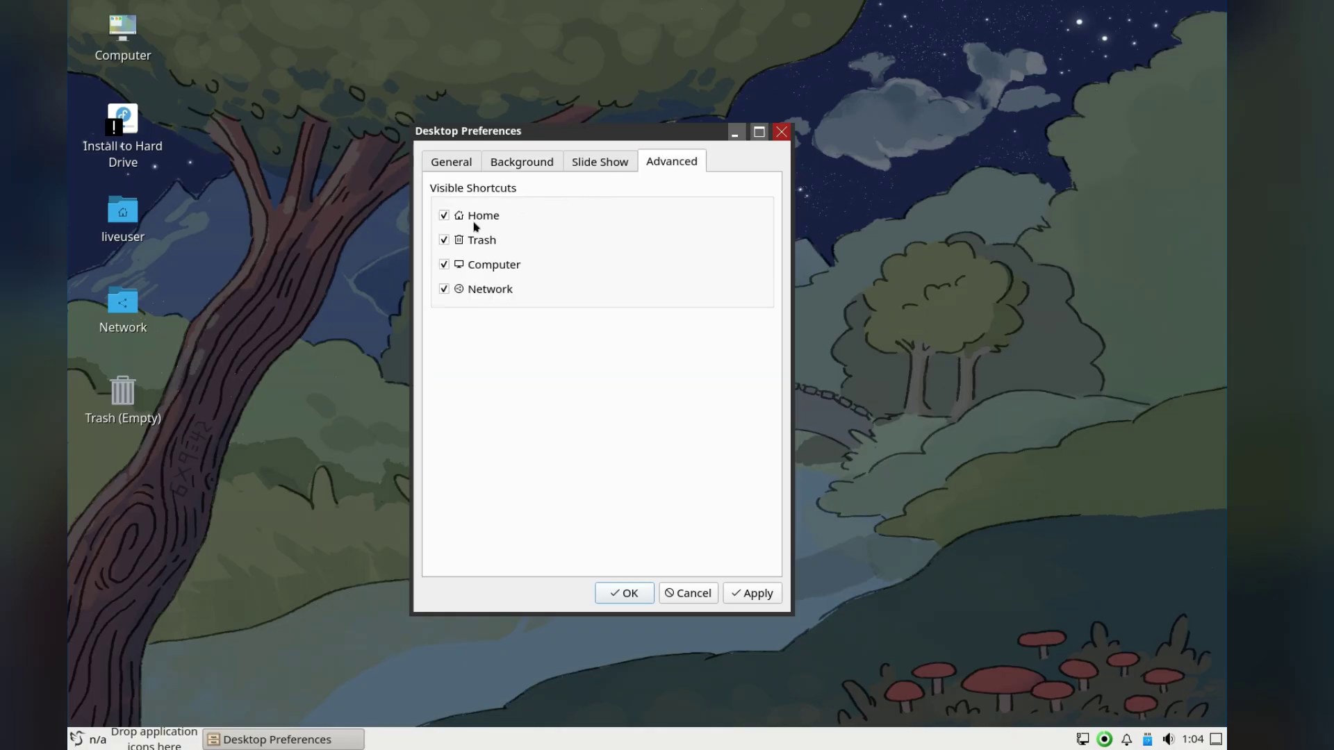
{"action": "left_click", "coordinate": [477, 241]}
{"action": "left_click", "coordinate": [444, 265]}
{"action": "left_click", "coordinate": [484, 292]}
{"action": "left_click", "coordinate": [730, 594]}
{"action": "left_click", "coordinate": [477, 216]}
{"action": "left_click", "coordinate": [754, 596]}
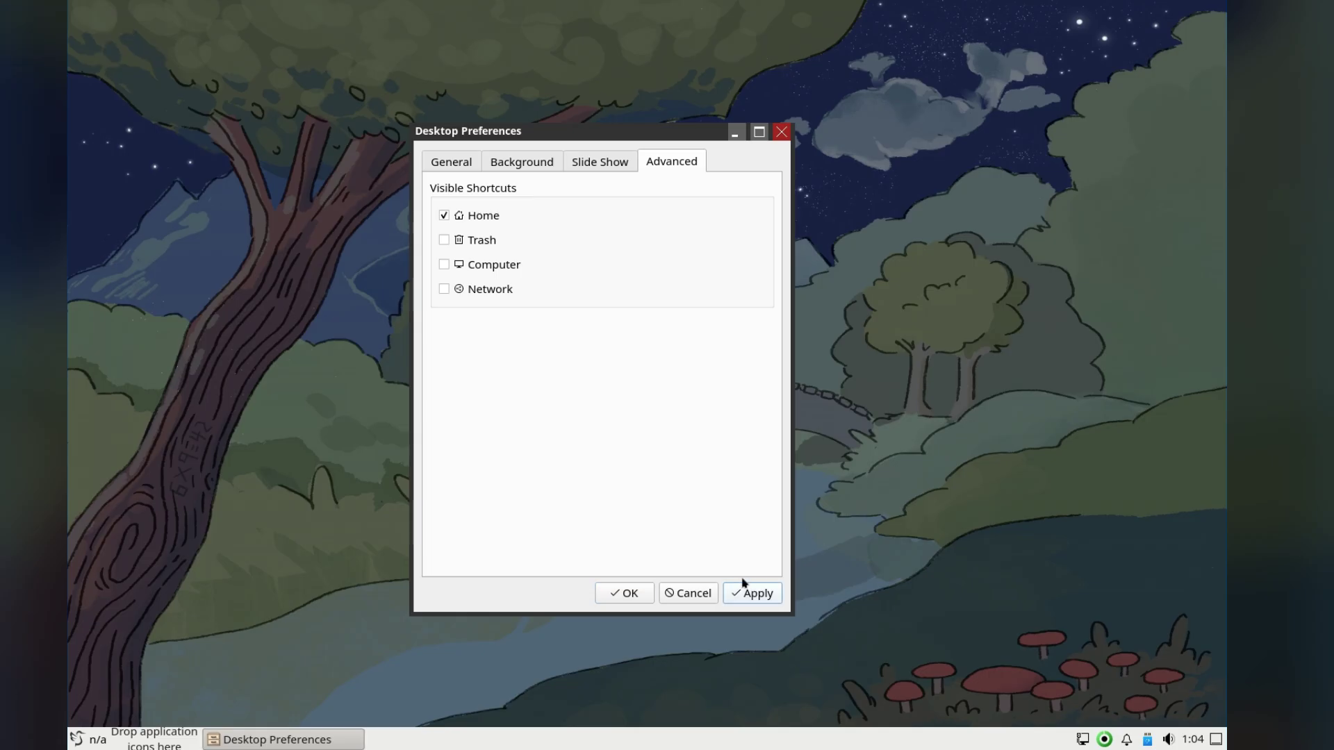
{"action": "left_click", "coordinate": [490, 264]}
{"action": "left_click", "coordinate": [756, 594]}
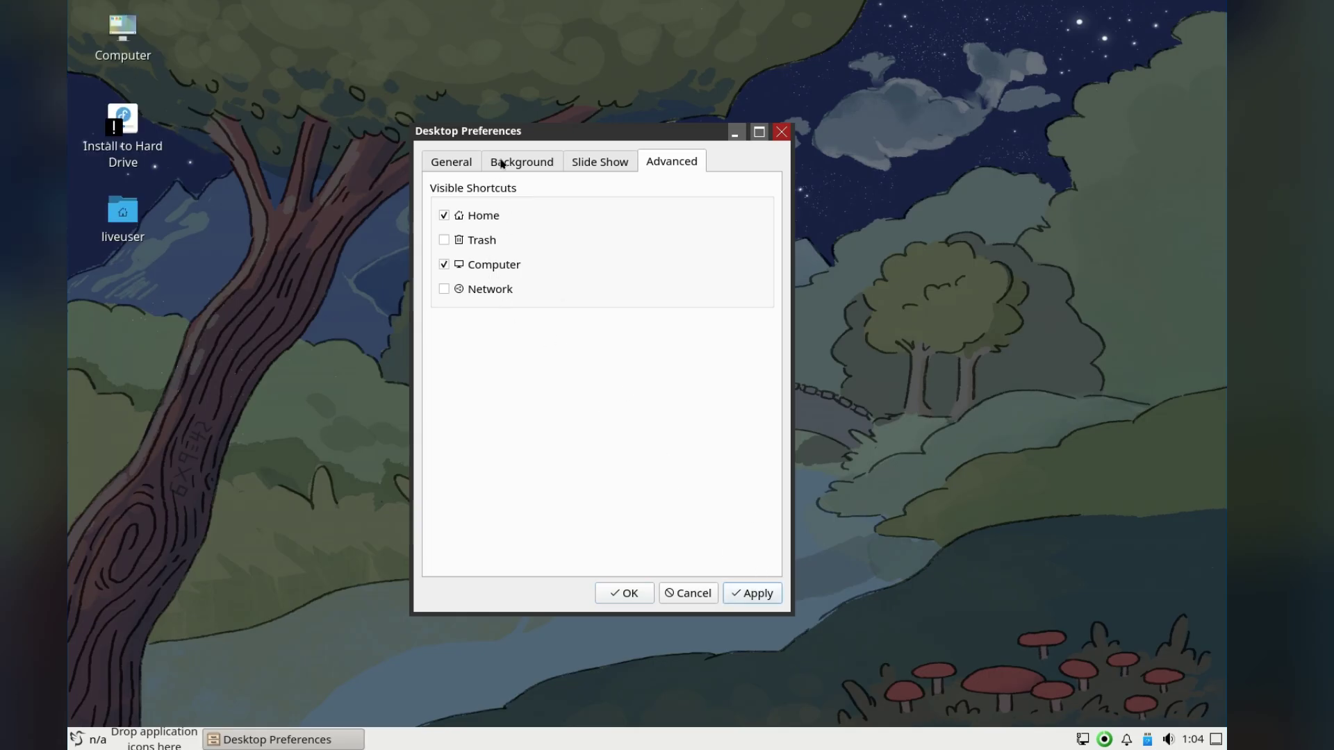
Step: Set the wallpaper to f42-01-day.jxl and apply it
{"action": "left_click", "coordinate": [502, 161]}
{"action": "left_click", "coordinate": [734, 323]}
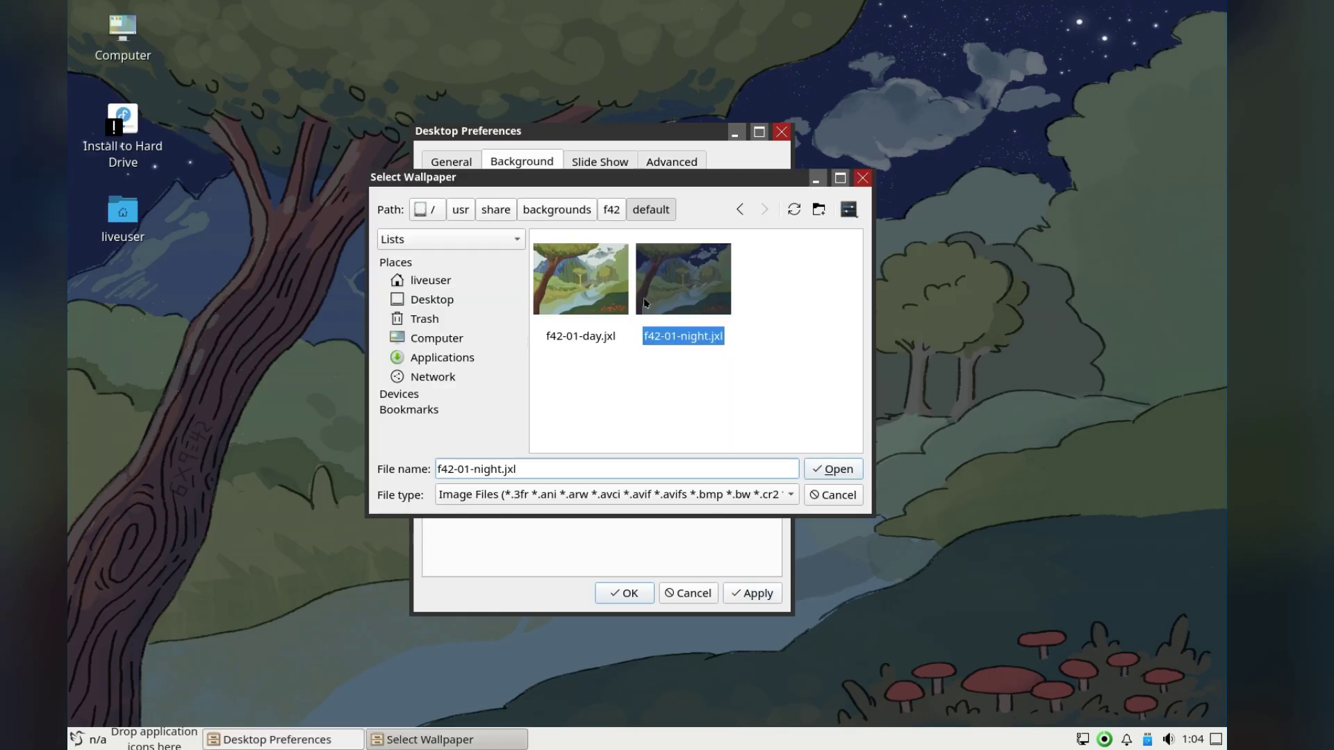
{"action": "left_click", "coordinate": [620, 299]}
{"action": "left_click", "coordinate": [833, 469]}
{"action": "left_click", "coordinate": [757, 594]}
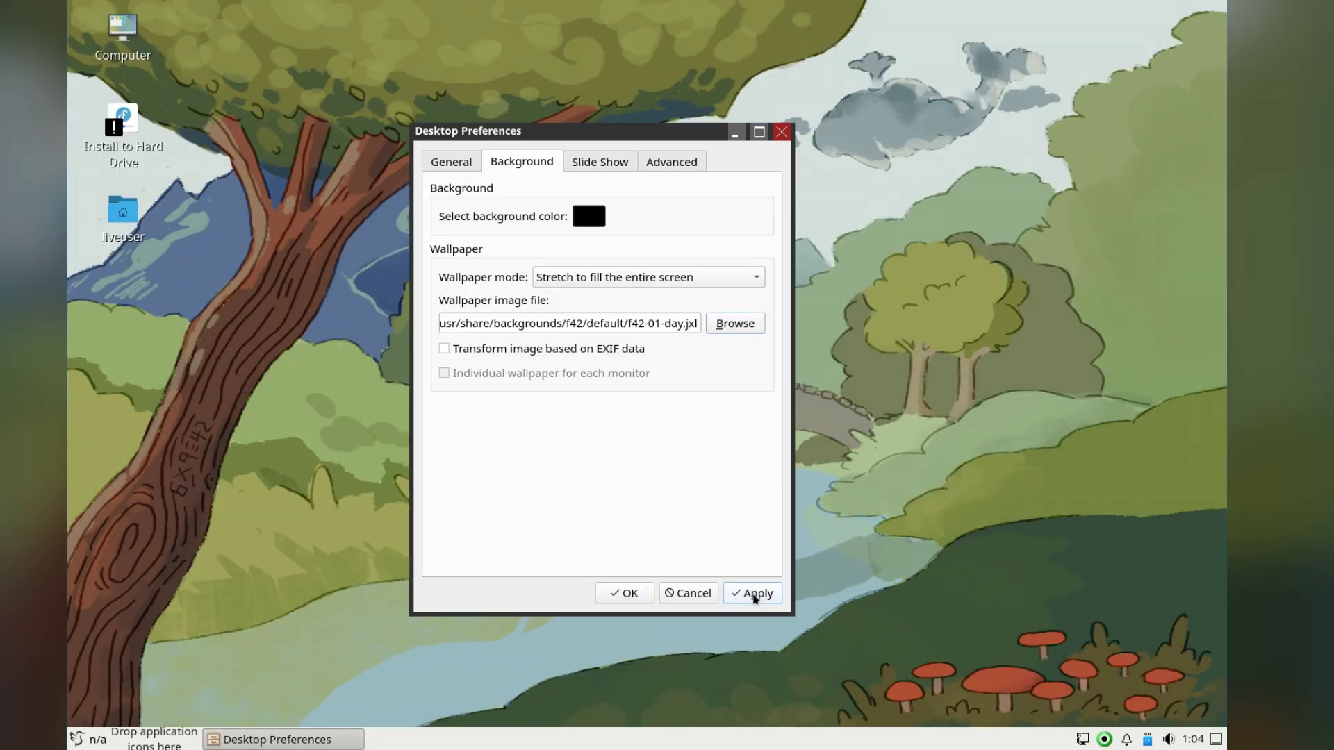
{"action": "left_click", "coordinate": [462, 160]}
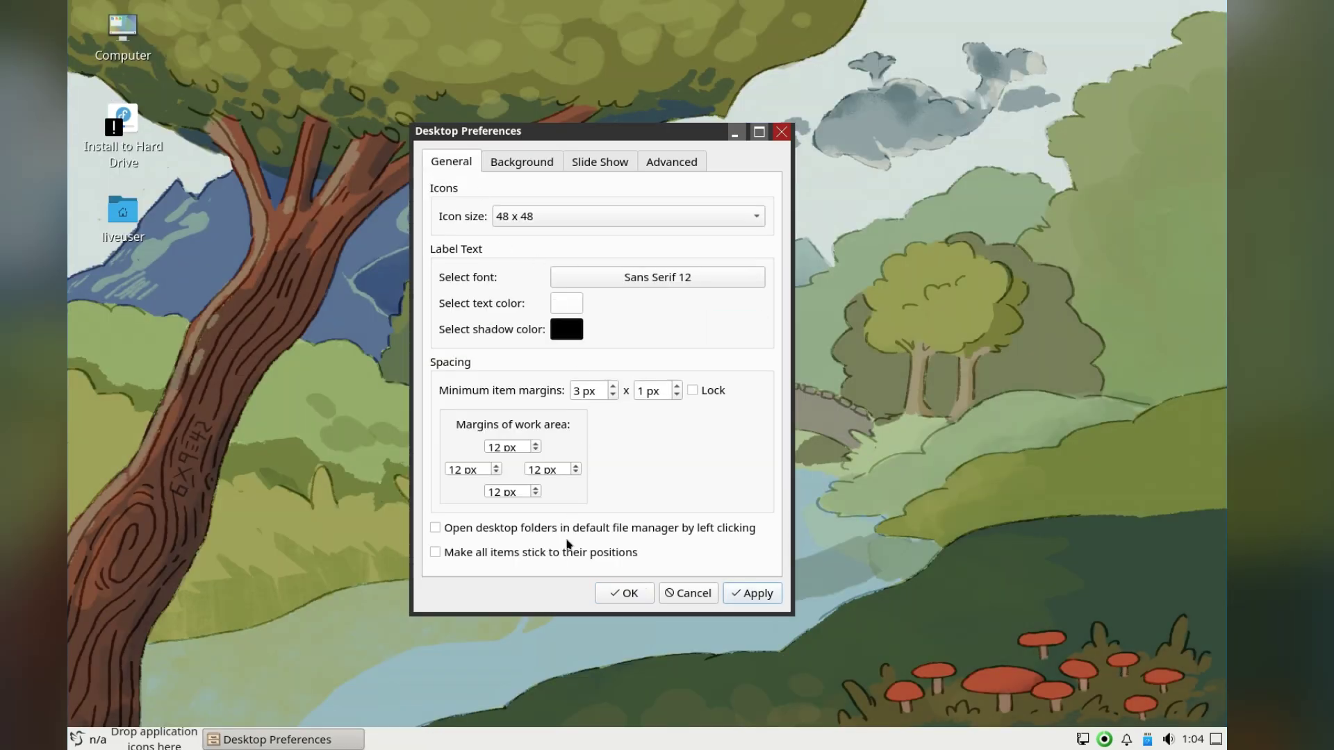
{"action": "left_click", "coordinate": [624, 593]}
Step: Raise the LXQt panel to 33 px and remove its Show Desktop widget
{"action": "right_click", "coordinate": [1018, 742]}
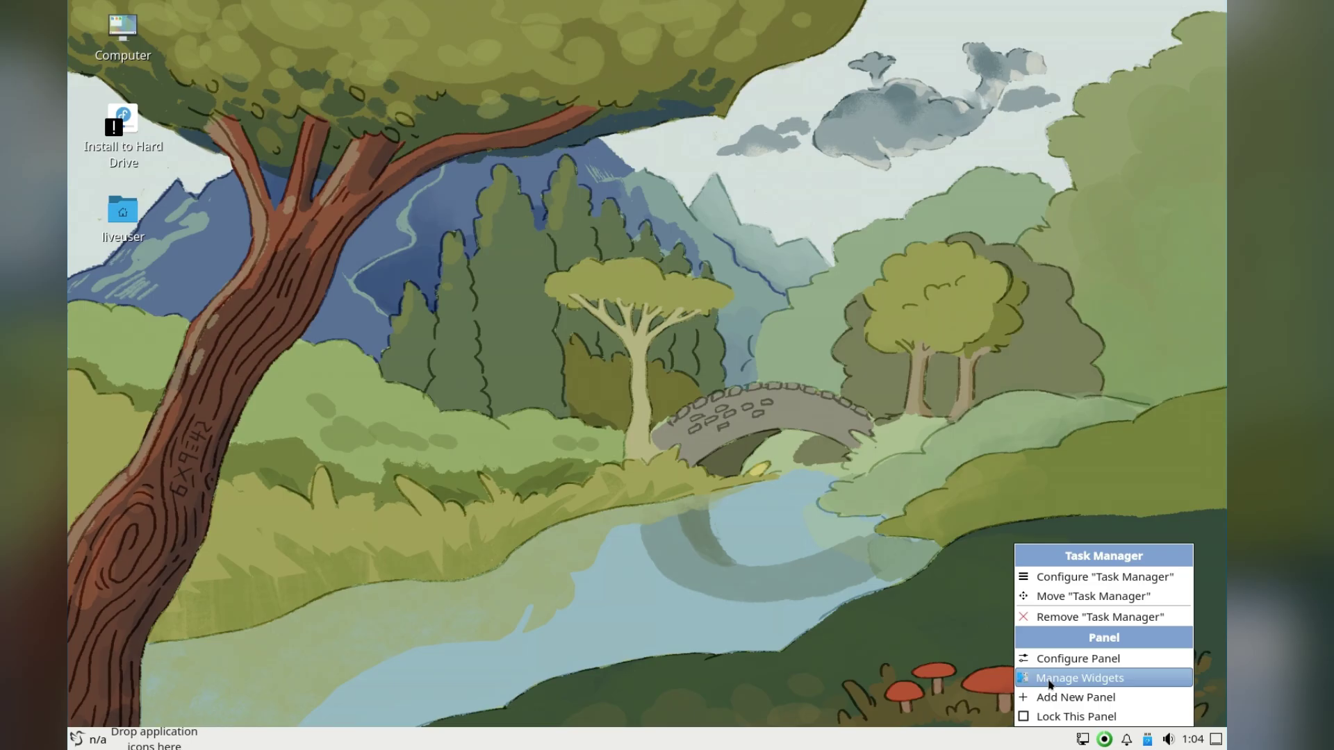
{"action": "left_click", "coordinate": [1052, 659]}
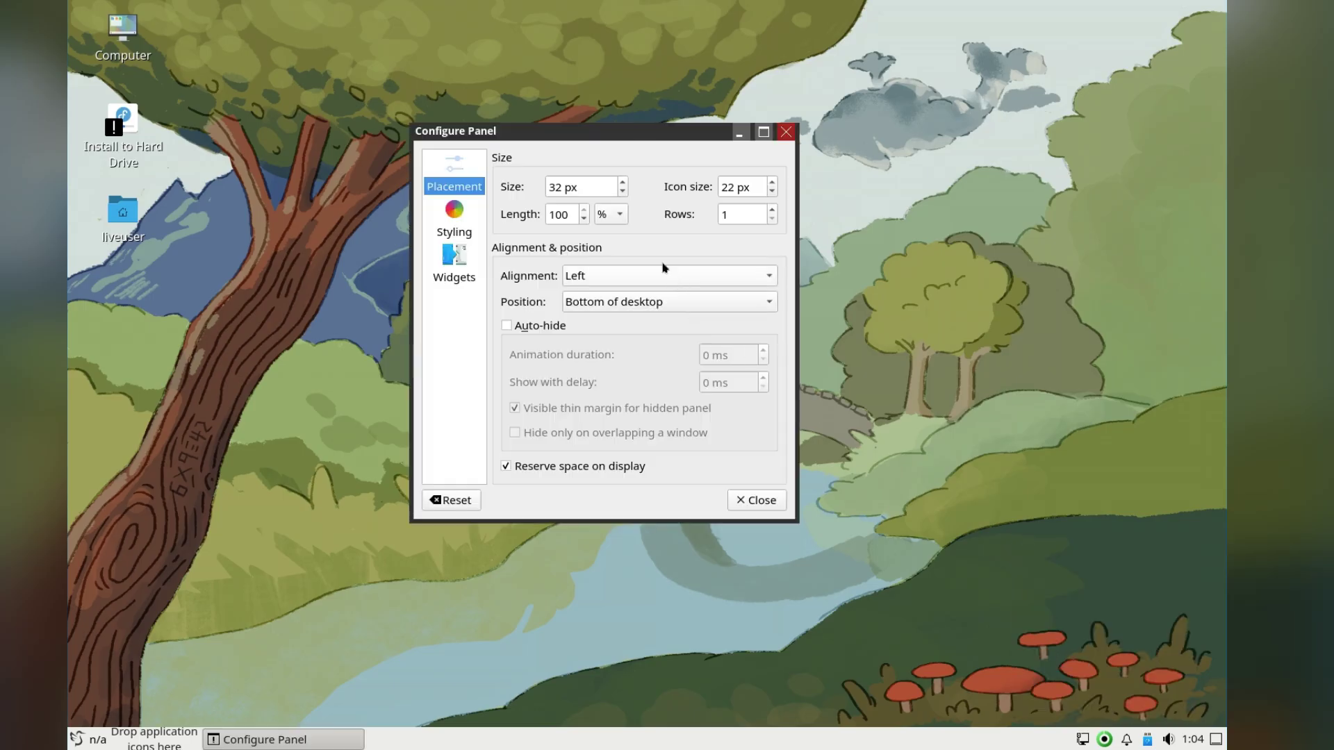
{"action": "left_click", "coordinate": [624, 182]}
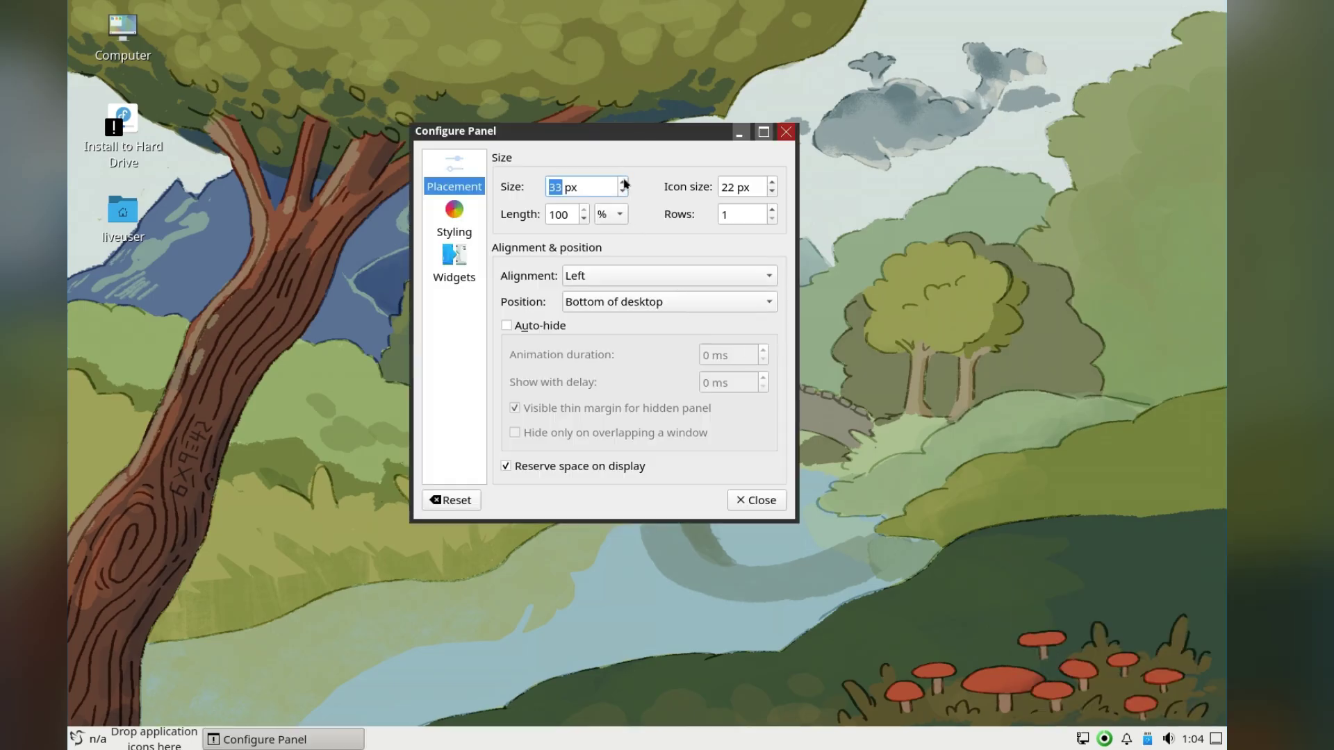
{"action": "left_click", "coordinate": [772, 185]}
{"action": "left_click", "coordinate": [453, 221]}
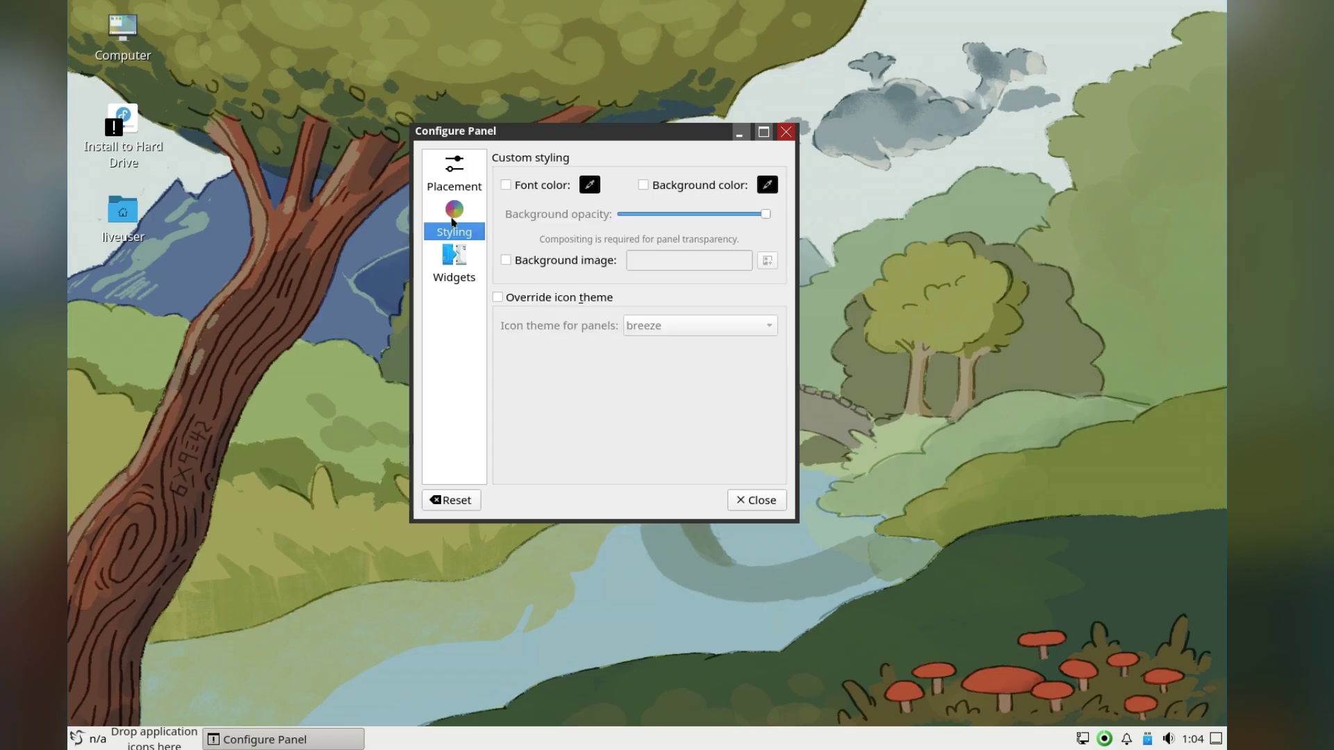
{"action": "left_click", "coordinate": [455, 251]}
{"action": "left_click", "coordinate": [621, 252]}
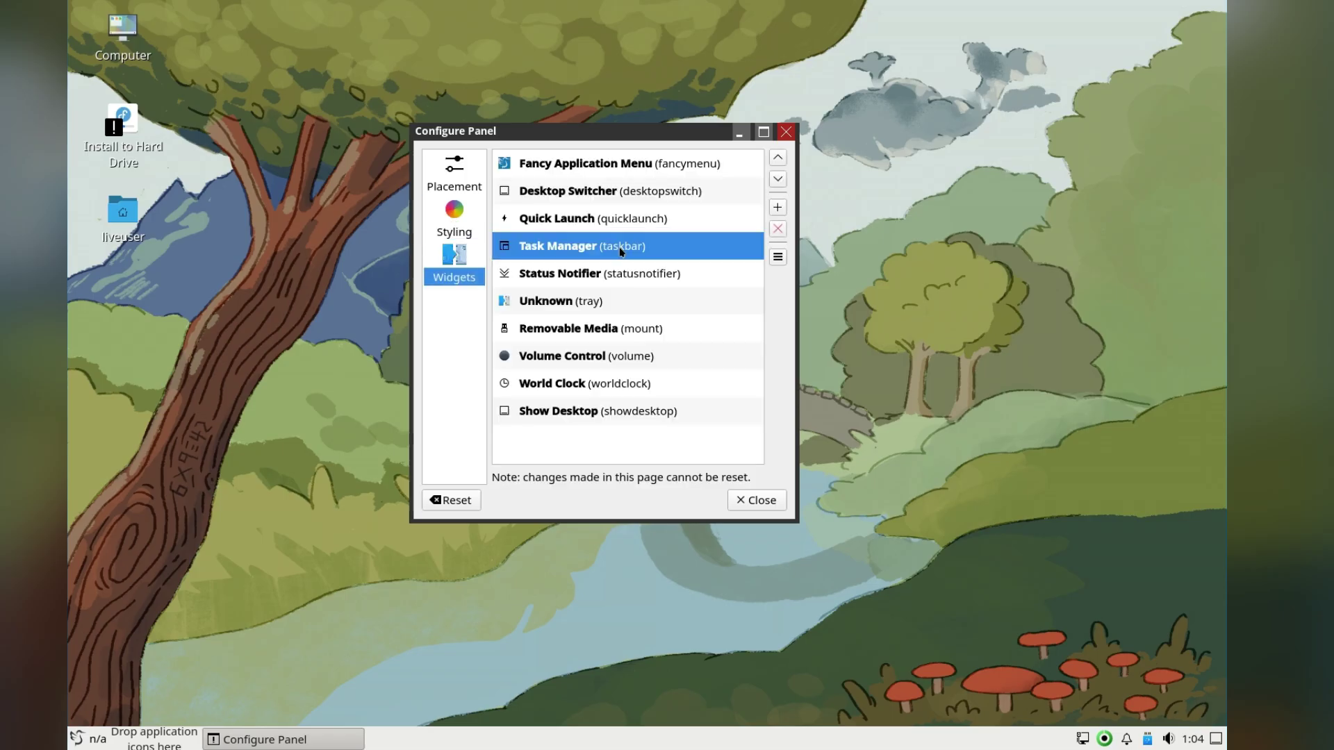
{"action": "left_click", "coordinate": [596, 415]}
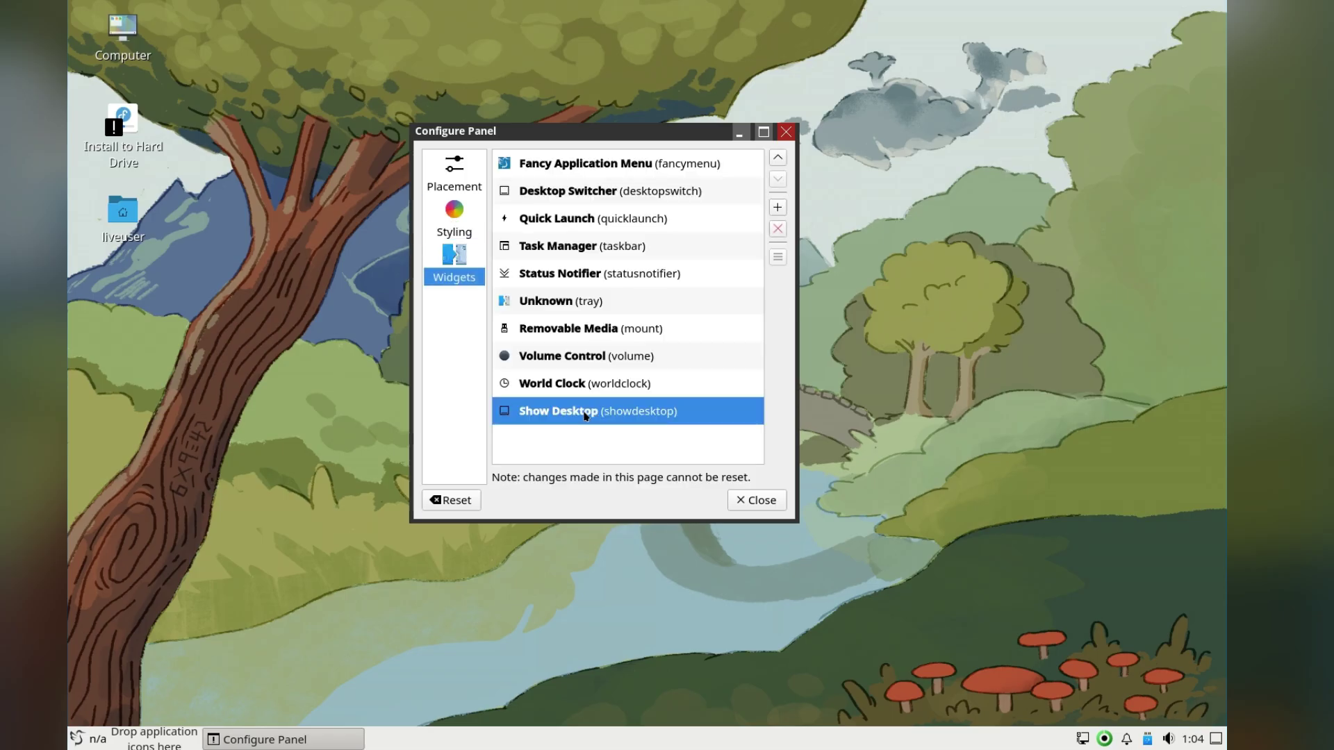
{"action": "left_click", "coordinate": [779, 229]}
{"action": "left_click", "coordinate": [758, 506]}
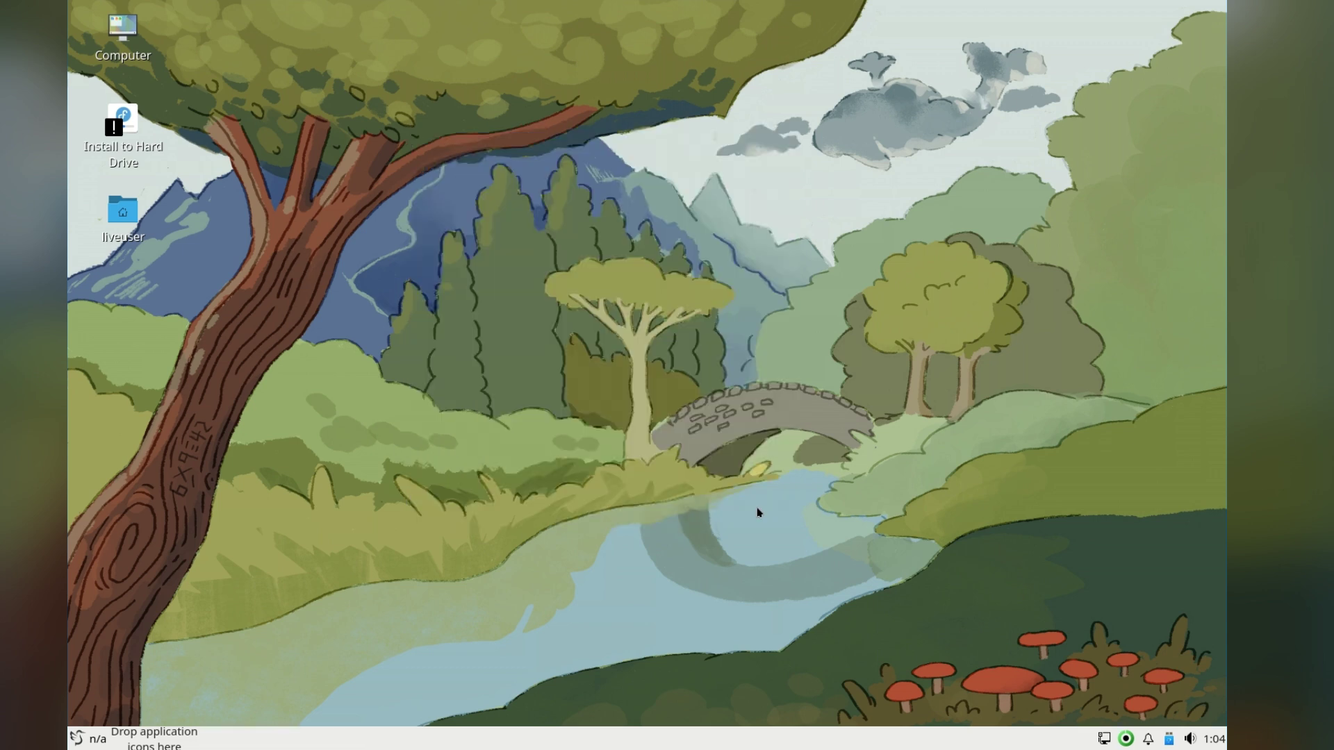
Step: Browse the application menu's categories from Graphics through System Tools to Preferences
{"action": "left_click", "coordinate": [76, 739]}
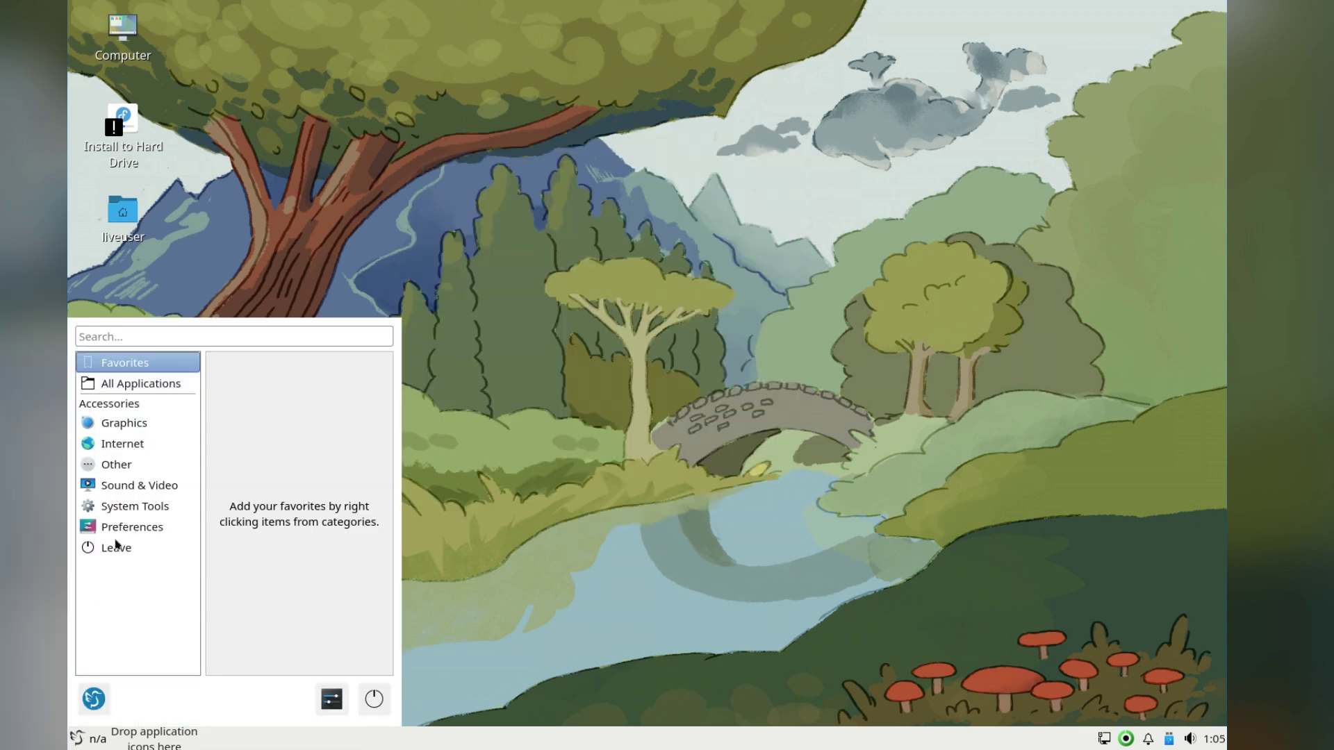
{"action": "left_click", "coordinate": [123, 423]}
{"action": "left_click", "coordinate": [125, 451]}
{"action": "left_click", "coordinate": [139, 464]}
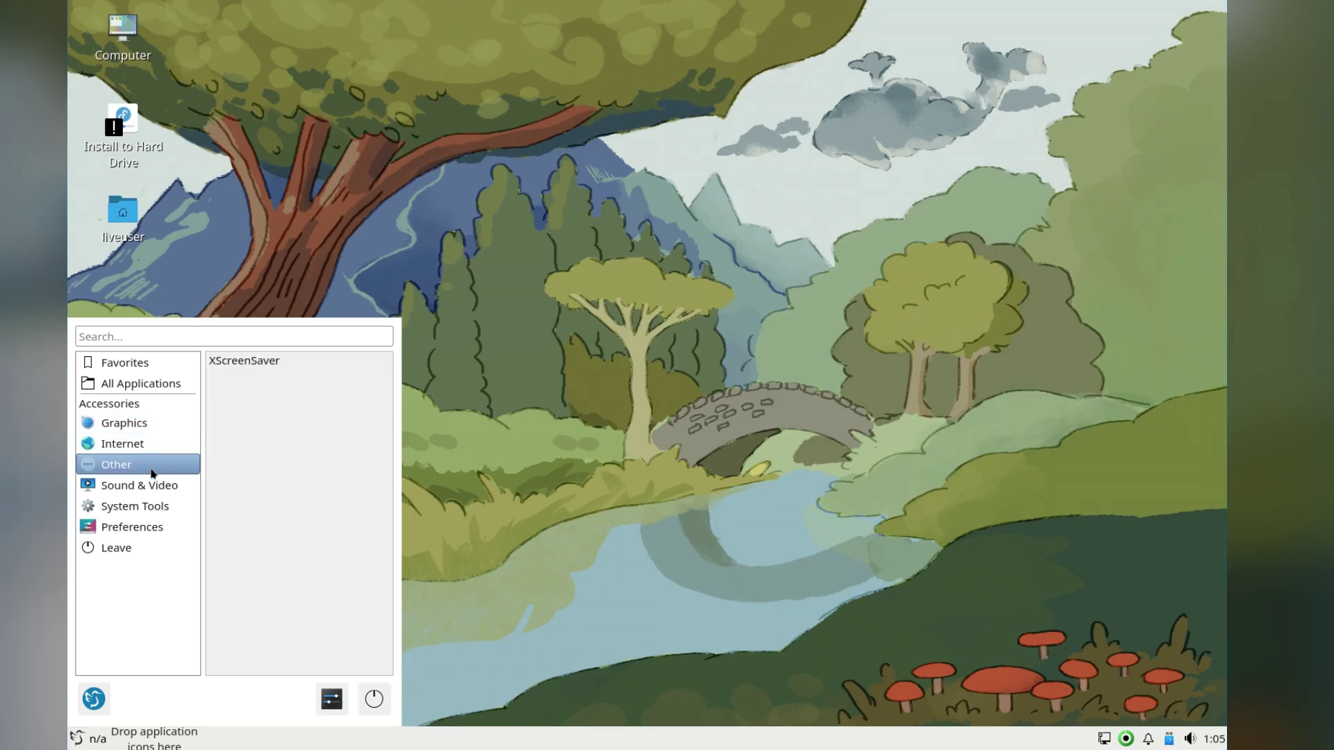
{"action": "left_click", "coordinate": [132, 423]}
{"action": "left_click", "coordinate": [143, 486]}
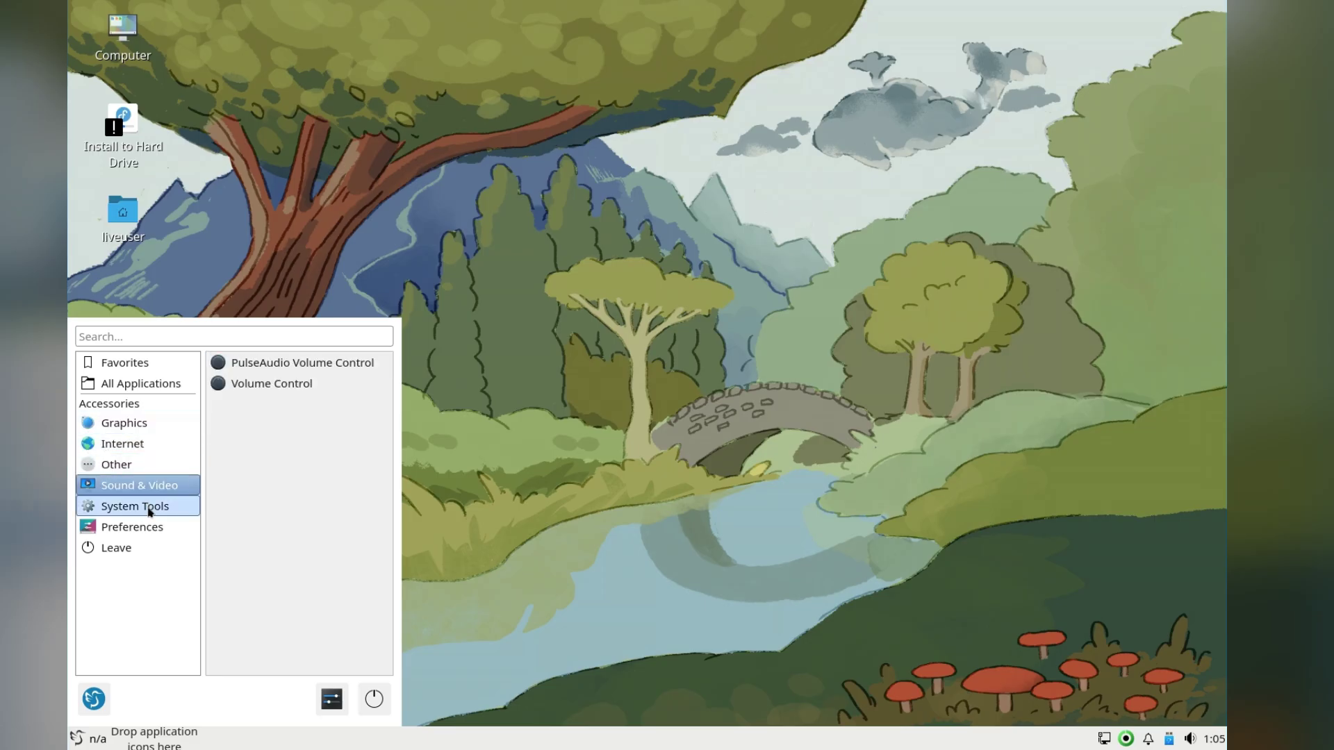
{"action": "left_click", "coordinate": [149, 509]}
{"action": "left_click", "coordinate": [141, 527]}
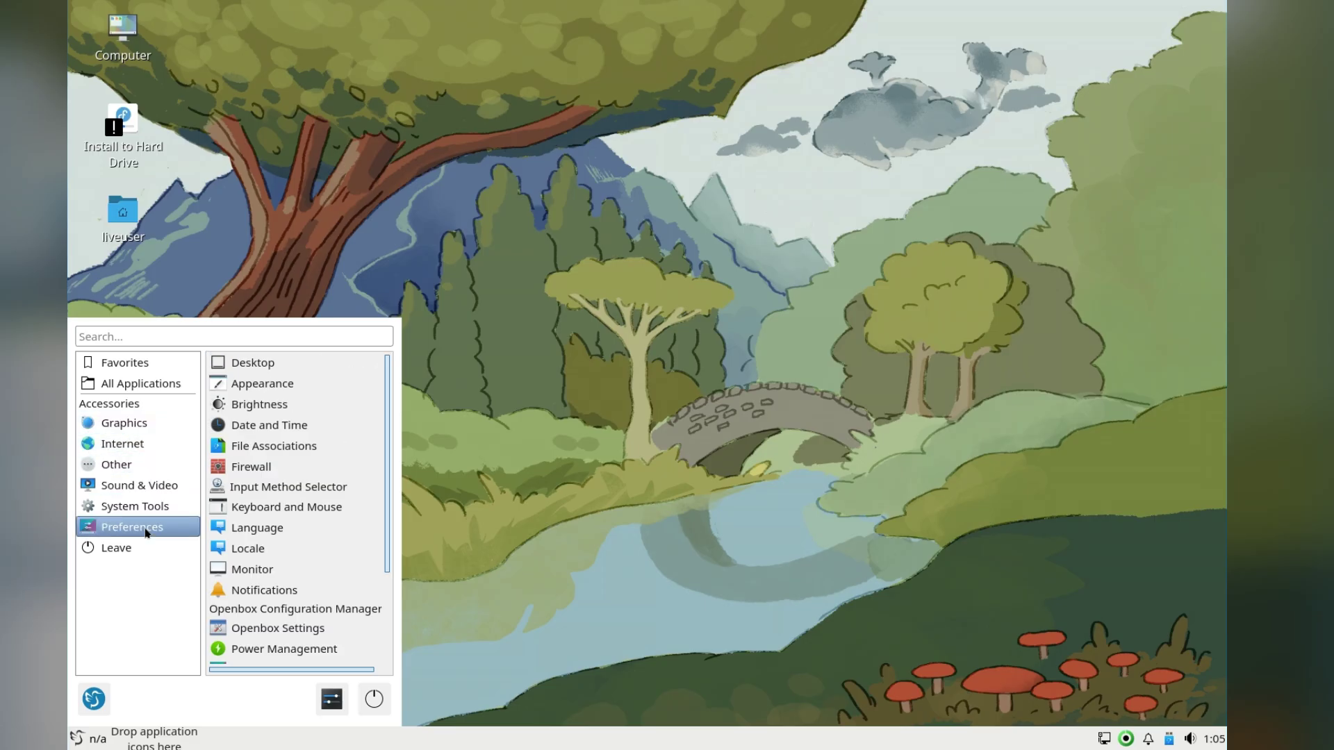
Step: Open Appearance settings on Icons Theme and arrange the Computer file manager window beside it
{"action": "left_click", "coordinate": [284, 387]}
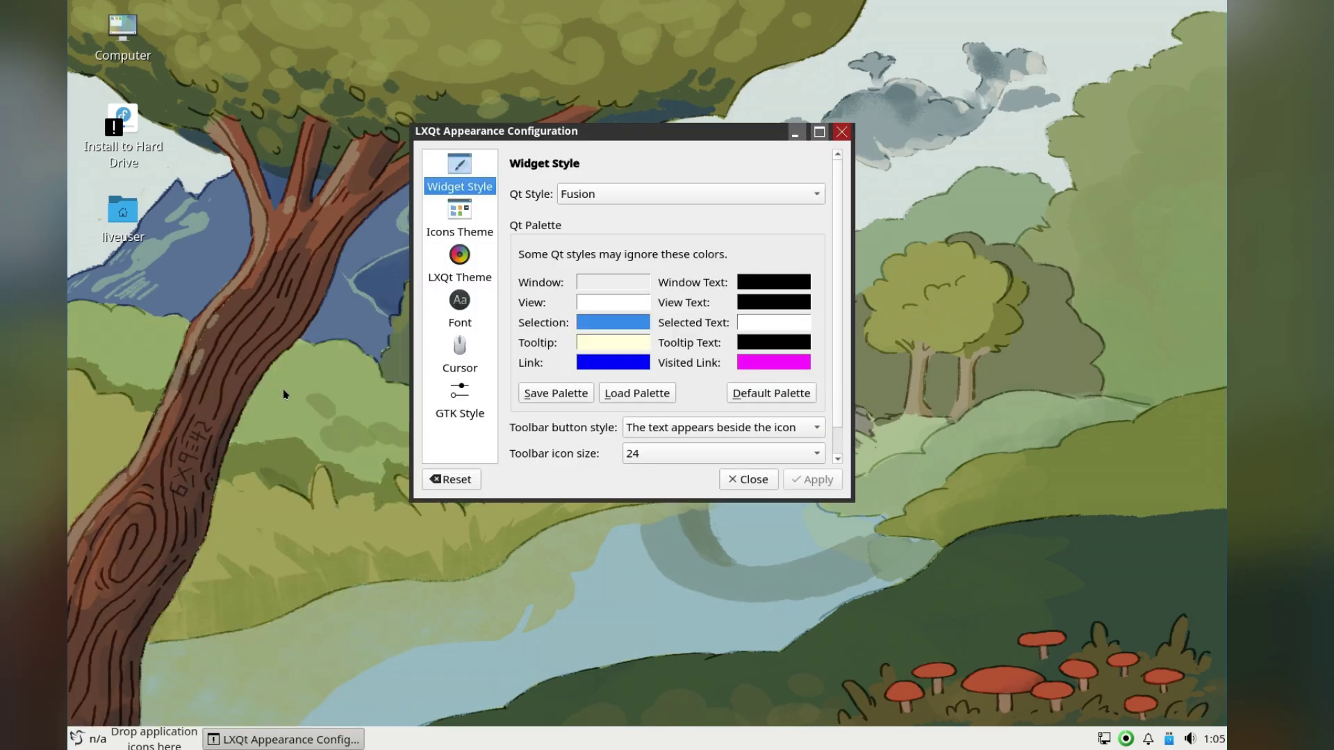
{"action": "left_click", "coordinate": [459, 221]}
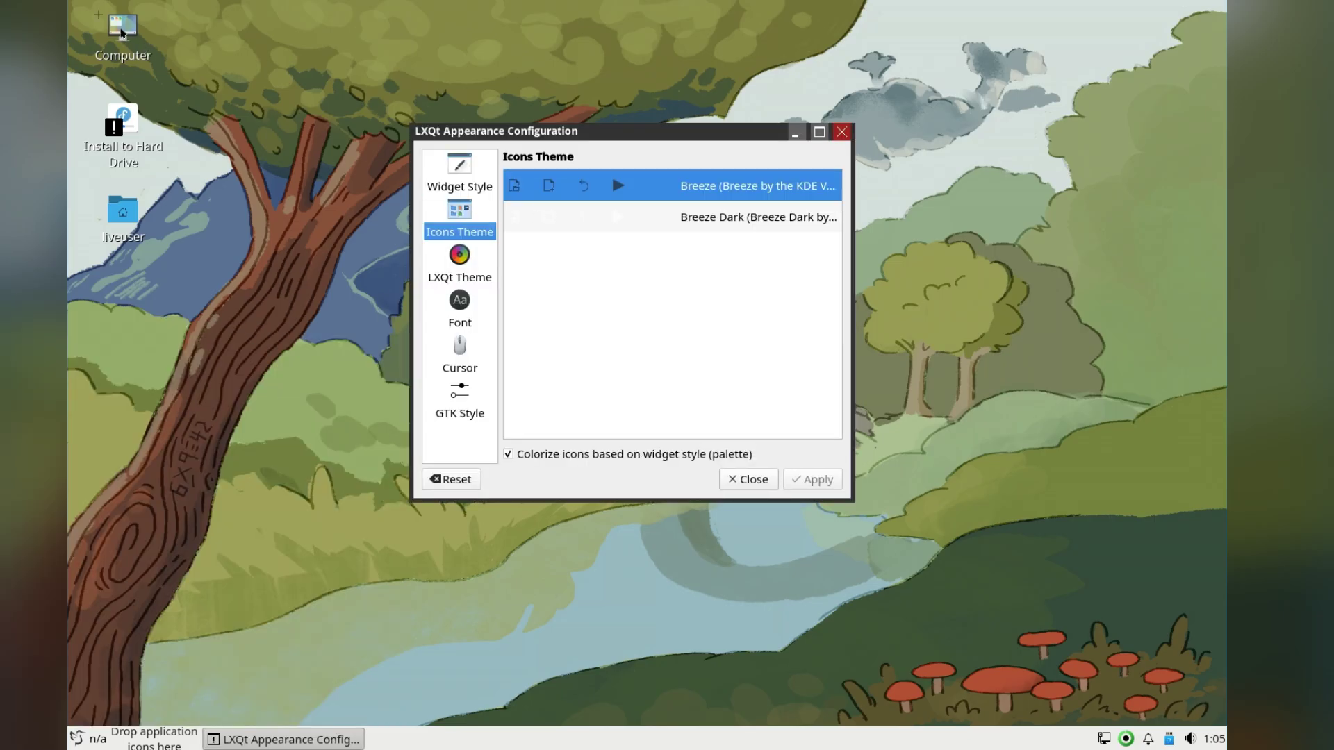
{"action": "double_click", "coordinate": [122, 31]}
{"action": "left_click_drag", "start_coordinate": [611, 167], "coordinate": [822, 227]}
{"action": "left_click_drag", "start_coordinate": [528, 132], "coordinate": [313, 125]}
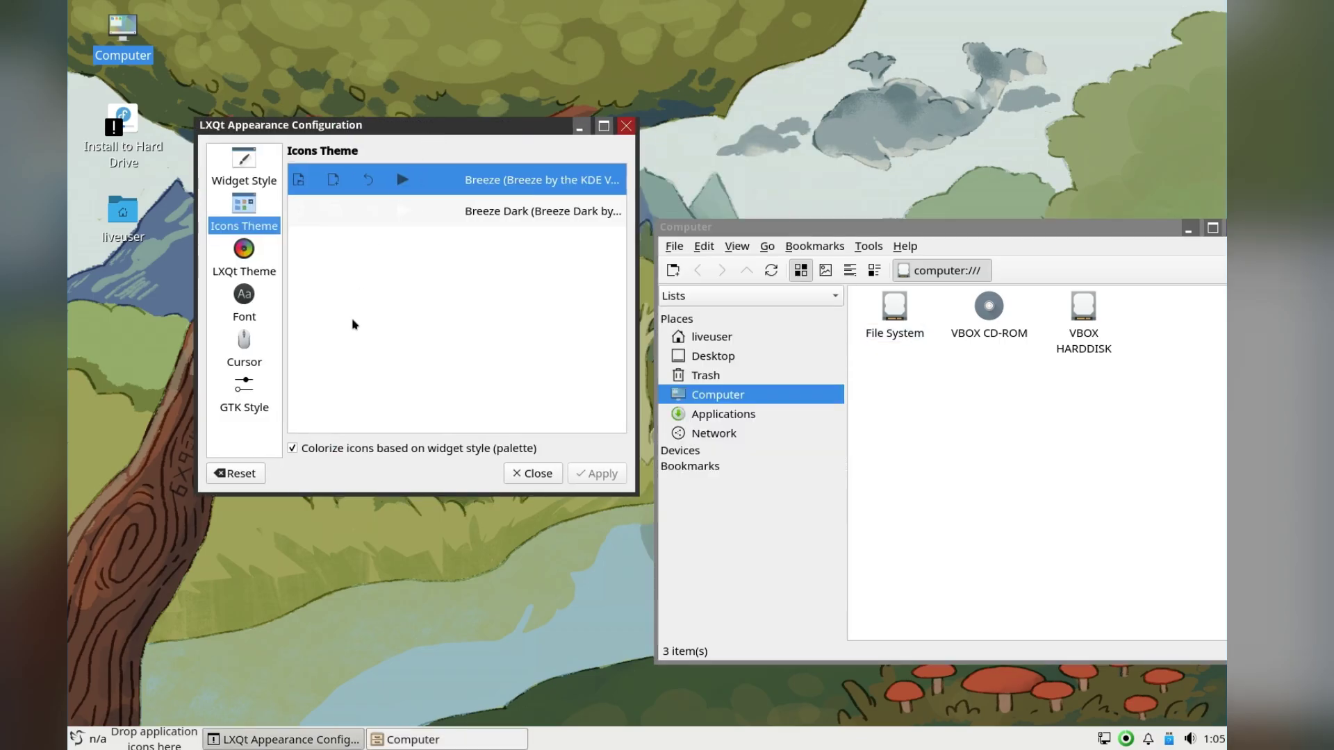
Step: Look at GTK Style, then apply the Breeze Dark icon theme
{"action": "left_click", "coordinate": [239, 397]}
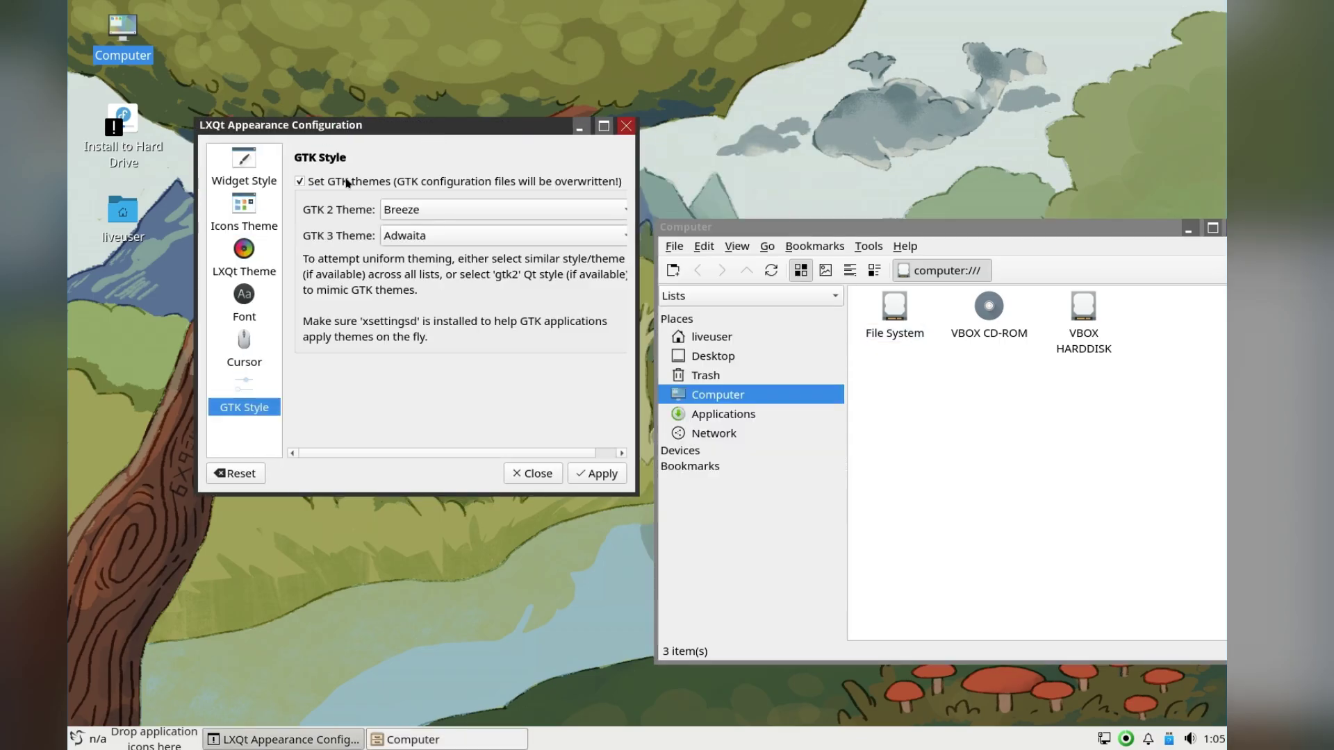
{"action": "left_click", "coordinate": [243, 217]}
{"action": "left_click", "coordinate": [348, 212]}
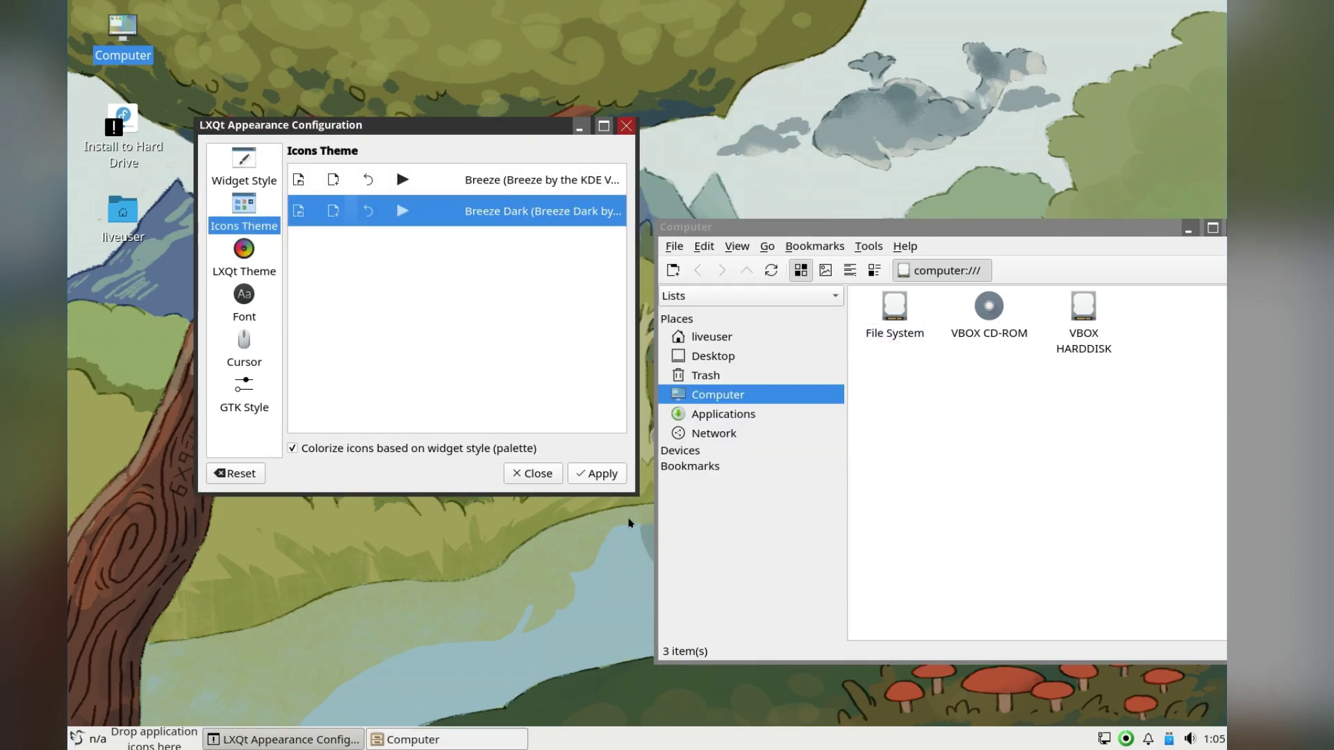
{"action": "left_click", "coordinate": [603, 475]}
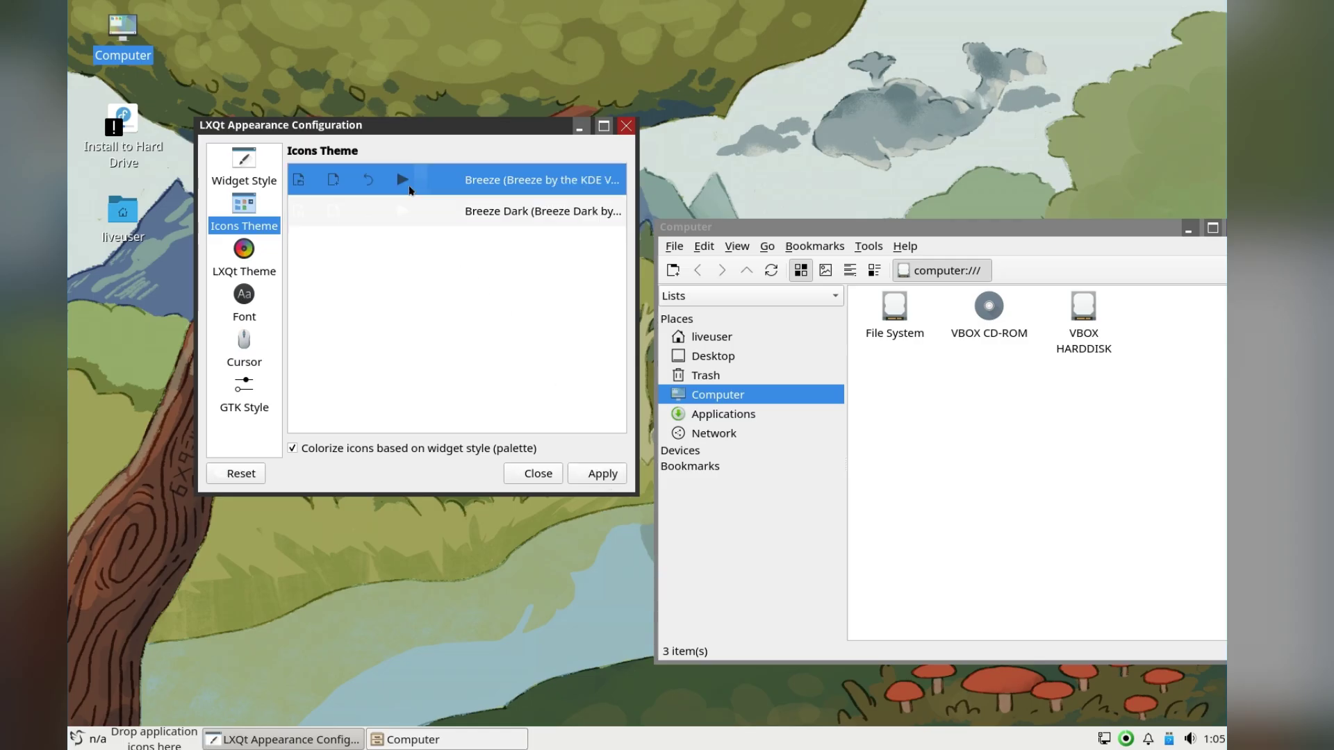
Step: Try the Ambiance and Arch-Colors LXQt themes, then apply KDE-Plasma
{"action": "left_click", "coordinate": [244, 268]}
{"action": "left_click", "coordinate": [431, 181]}
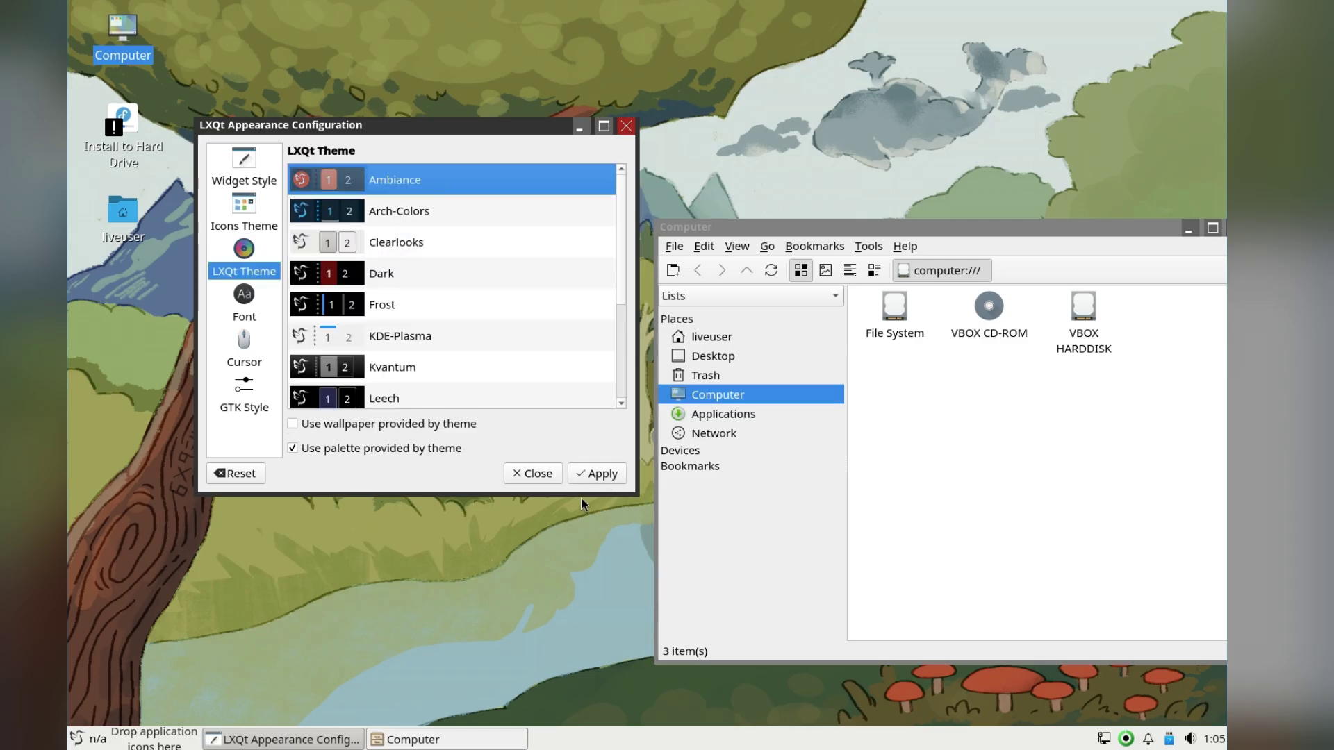
{"action": "left_click", "coordinate": [599, 475]}
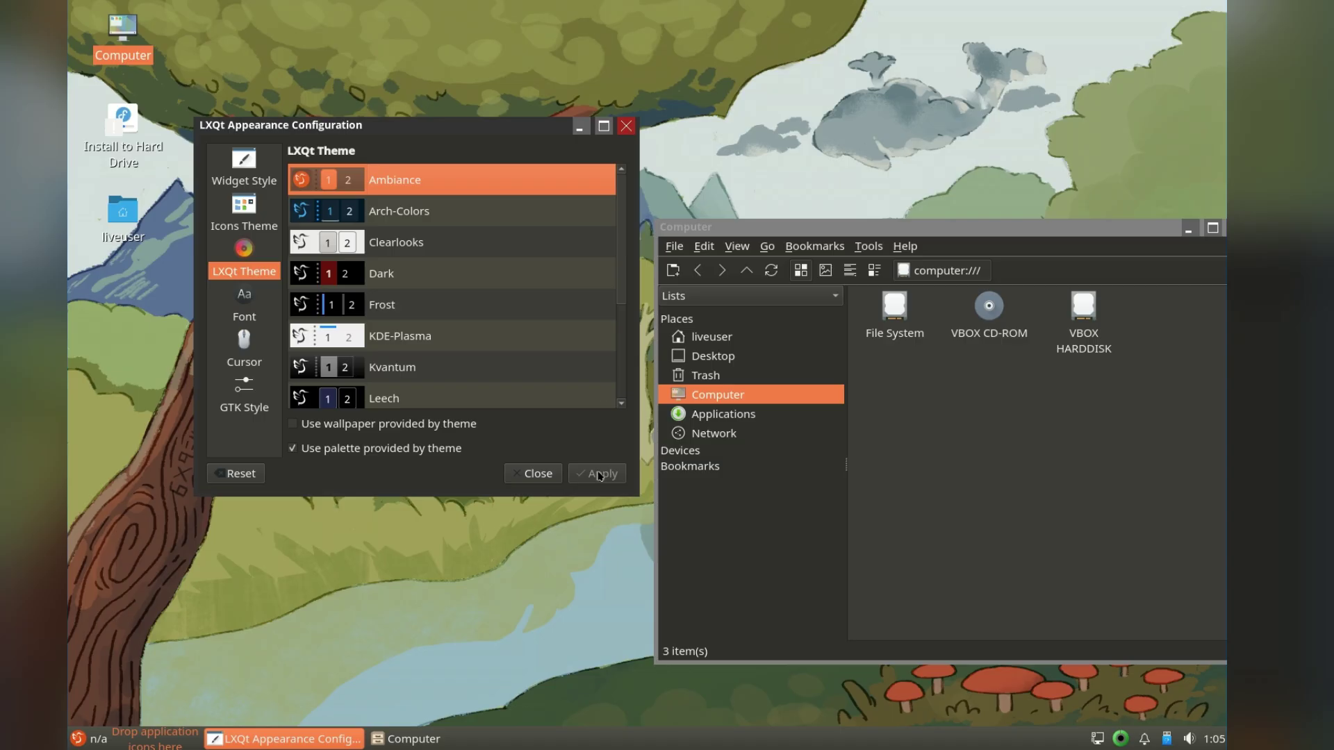
{"action": "left_click", "coordinate": [448, 211]}
{"action": "left_click", "coordinate": [602, 476]}
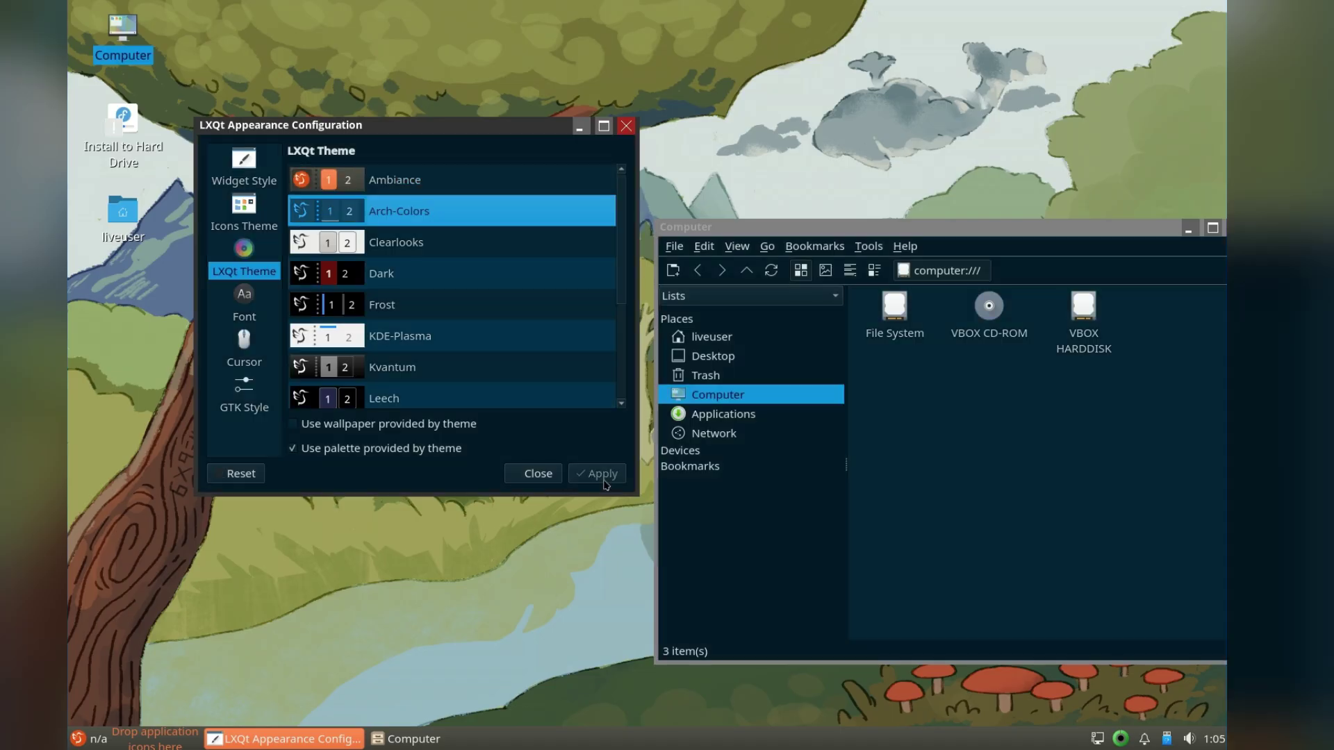
{"action": "left_click", "coordinate": [429, 339]}
{"action": "left_click", "coordinate": [591, 473]}
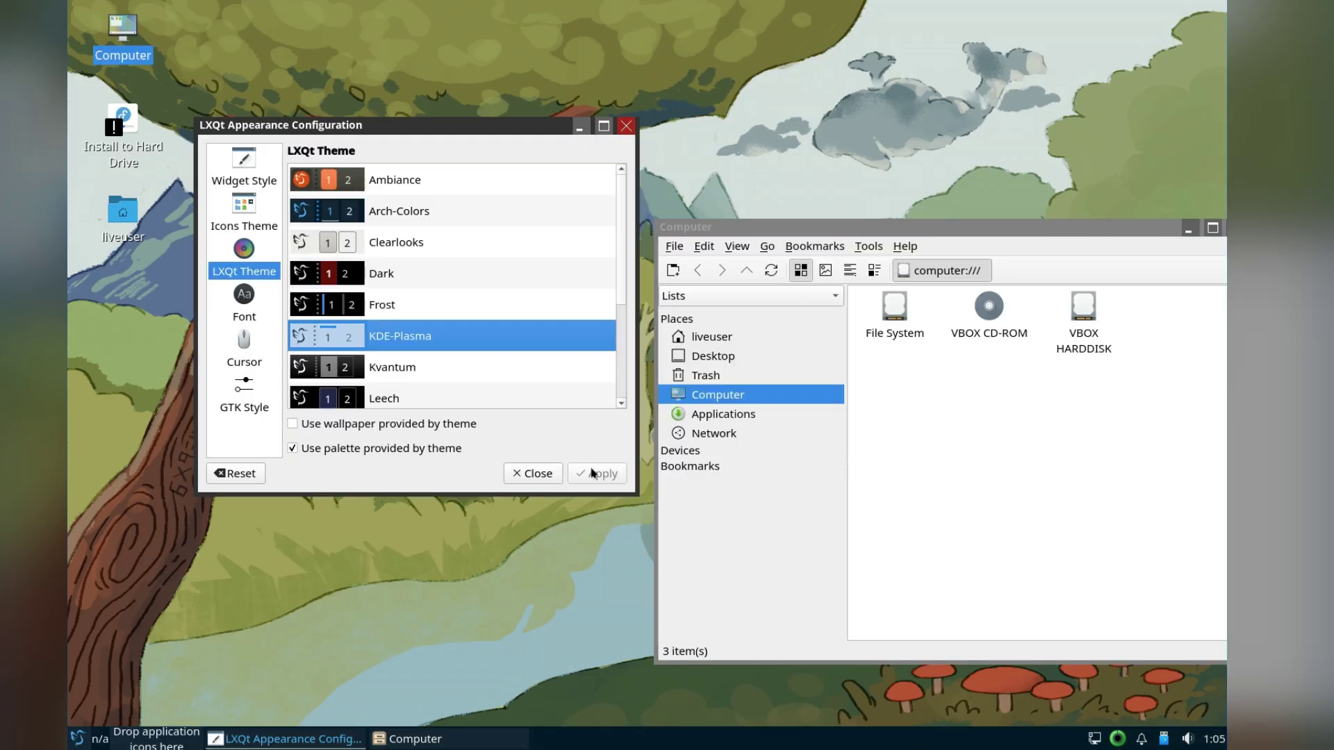
Step: Close Appearance settings, browse the Internet and Preferences menus, and dismiss Openbox Settings' unsupported-platform warning
{"action": "left_click", "coordinate": [538, 476]}
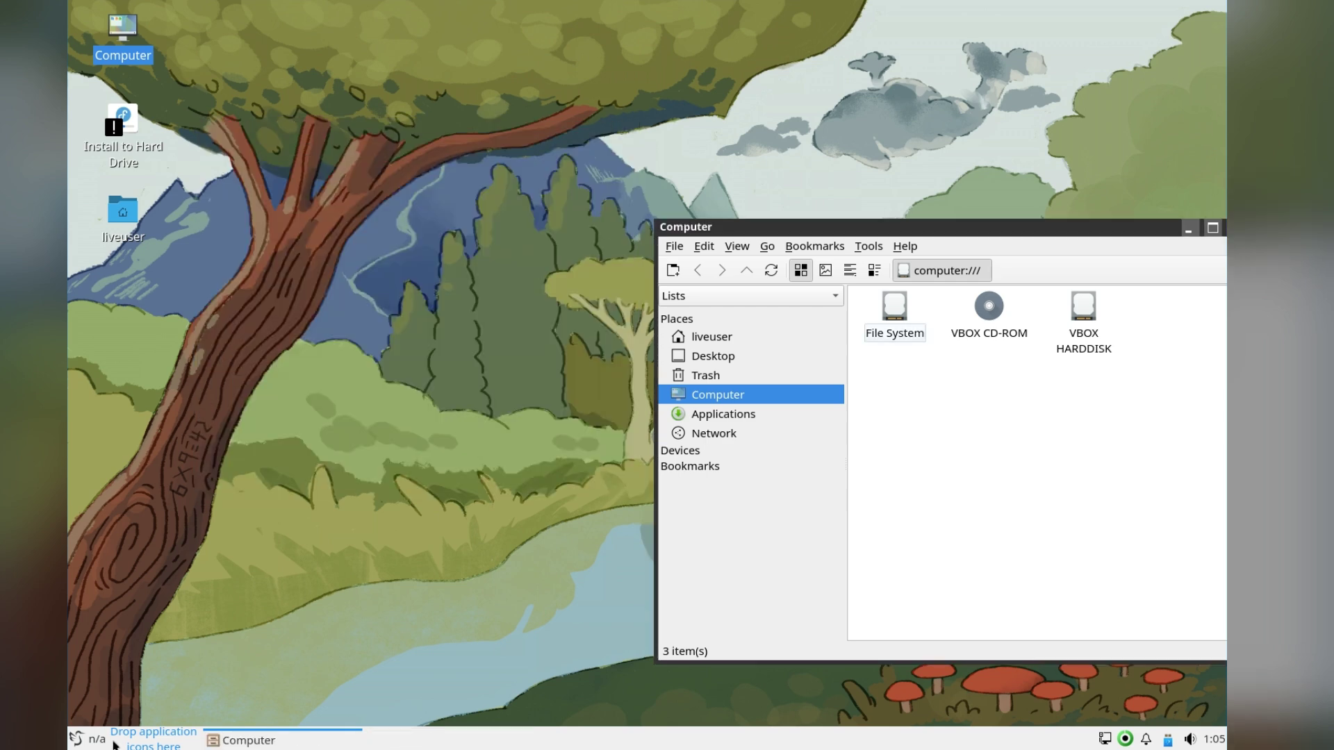
{"action": "left_click", "coordinate": [76, 739]}
{"action": "left_click", "coordinate": [150, 443]}
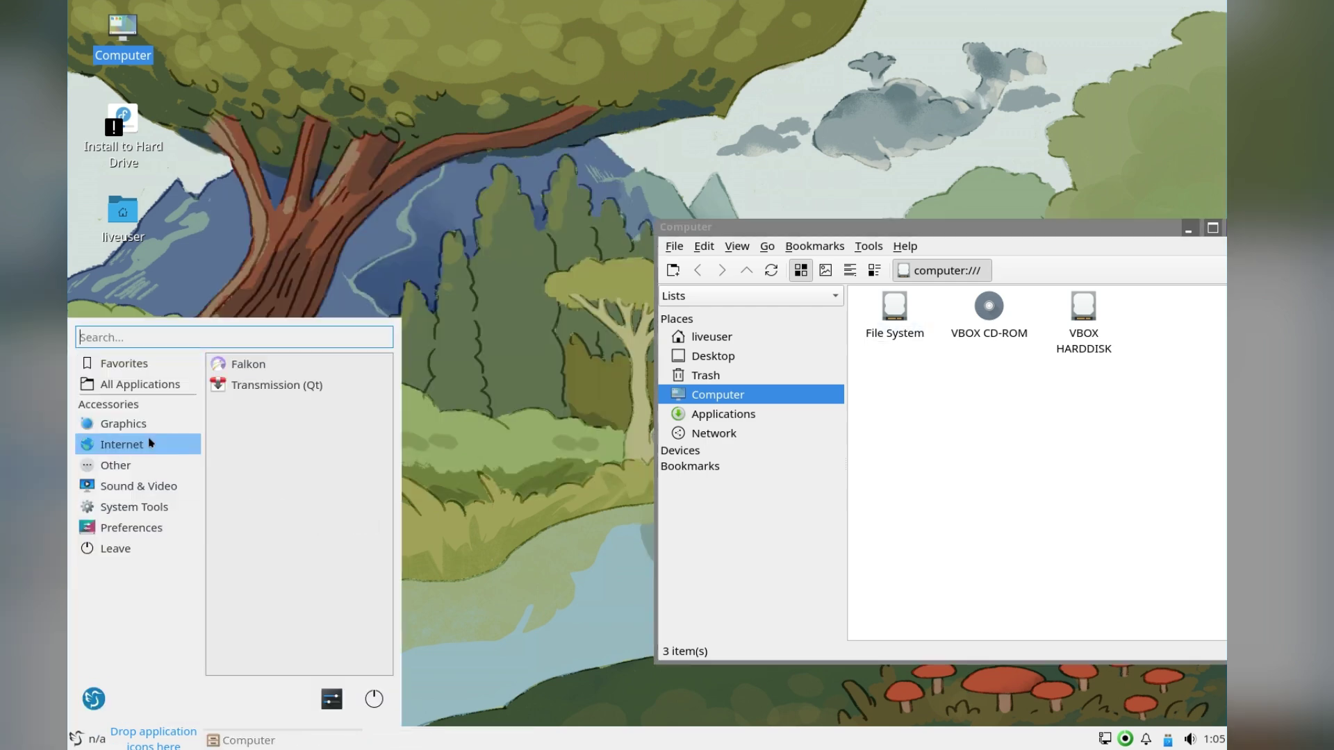
{"action": "left_click", "coordinate": [132, 528]}
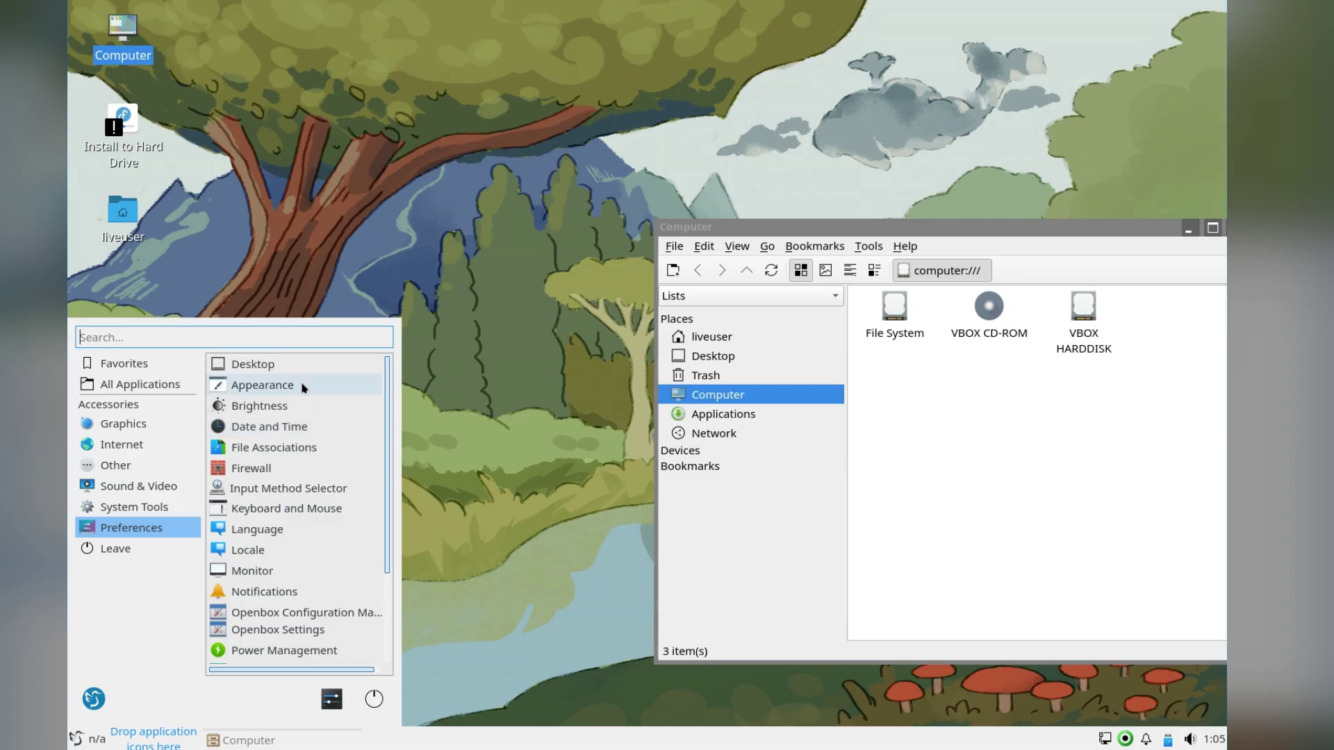
{"action": "scroll", "coordinate": [301, 512], "scroll_direction": "down", "scroll_amount": 2}
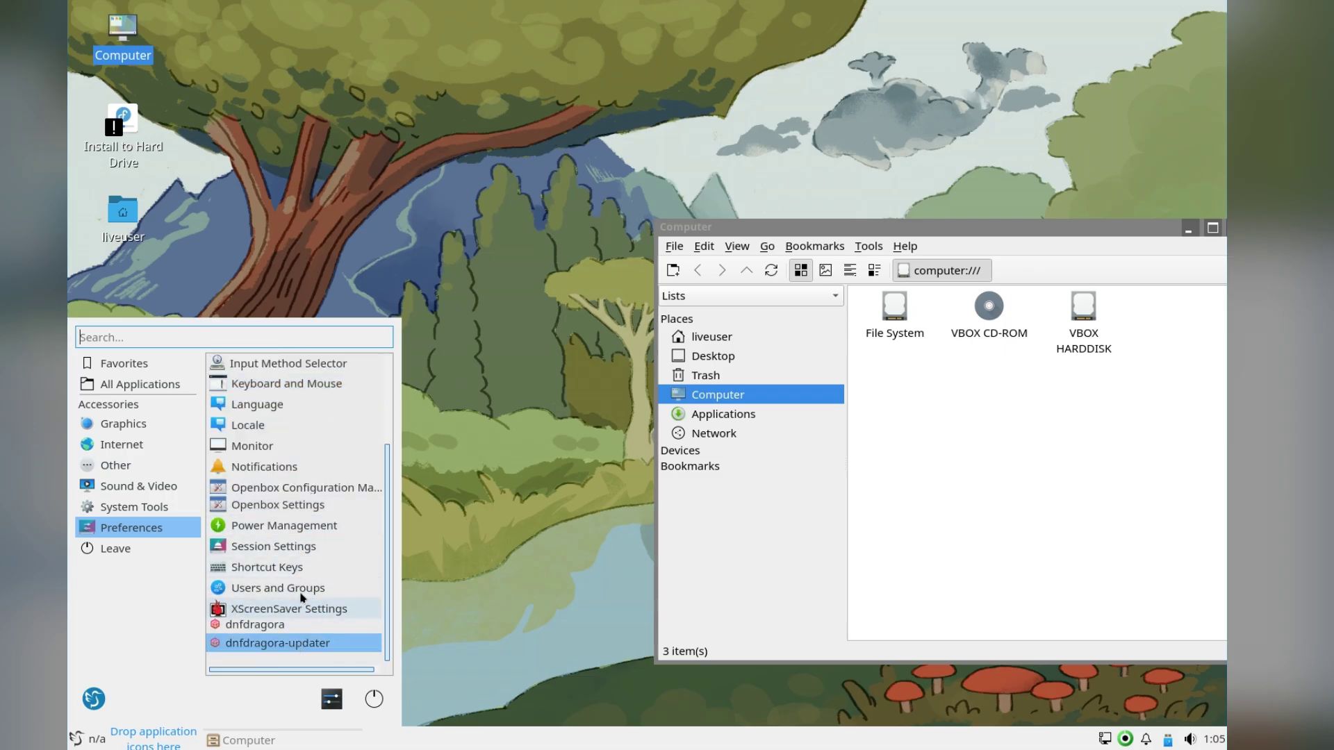
{"action": "left_click", "coordinate": [293, 505]}
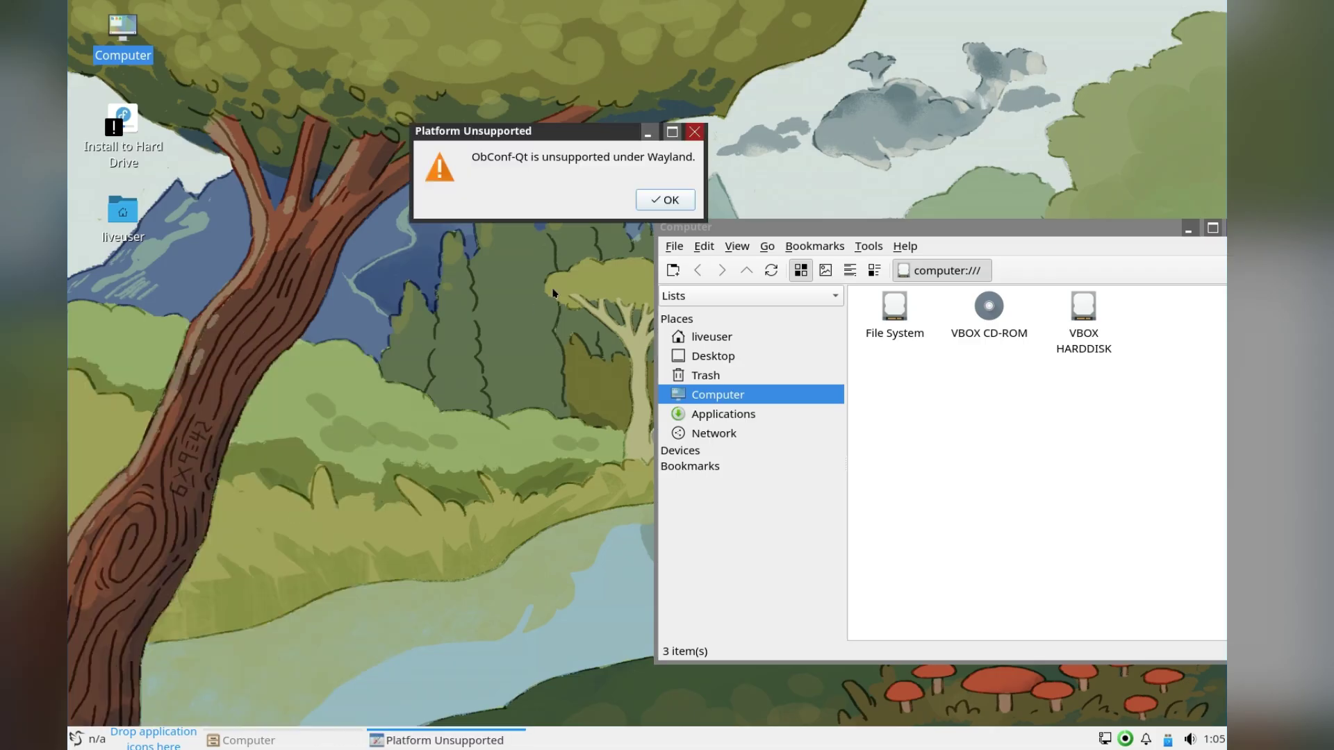
{"action": "left_click", "coordinate": [665, 200]}
Step: Browse Preferences again, then launch QTerminal from the System Tools menu
{"action": "left_click", "coordinate": [82, 740]}
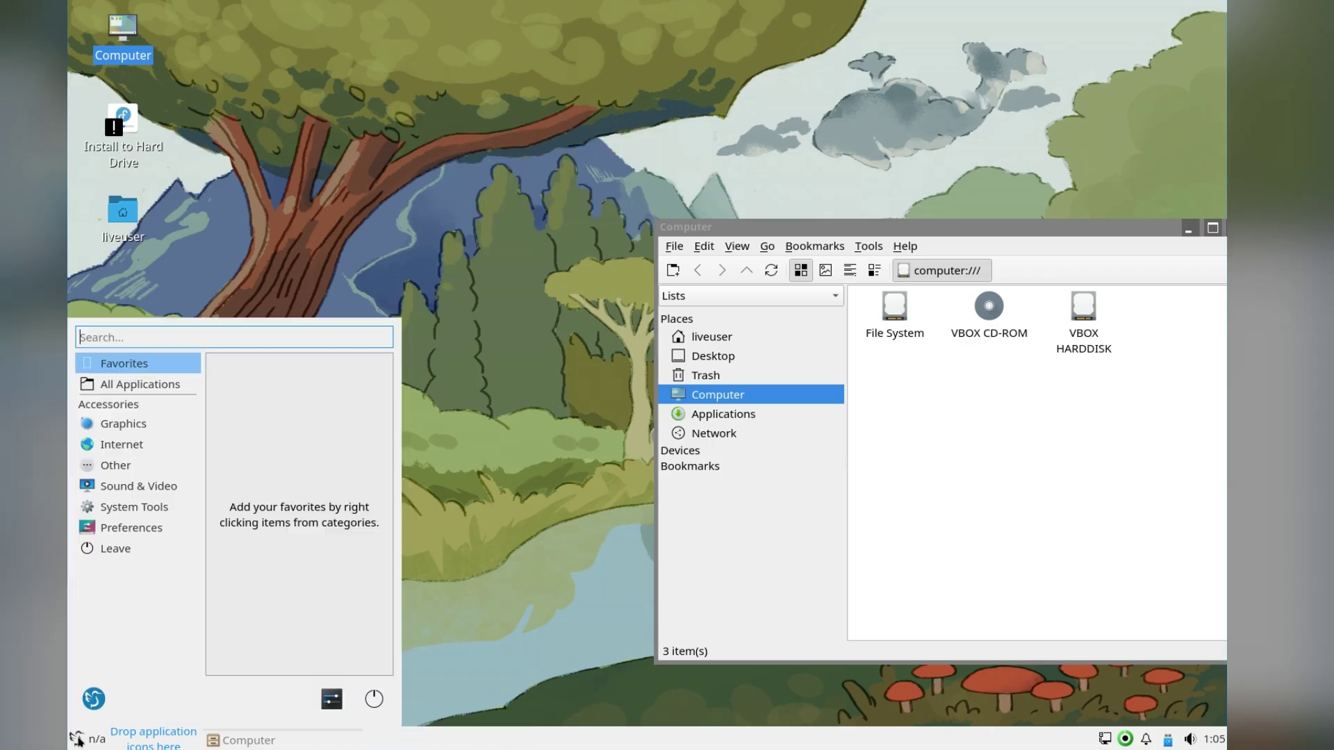
{"action": "left_click", "coordinate": [125, 528]}
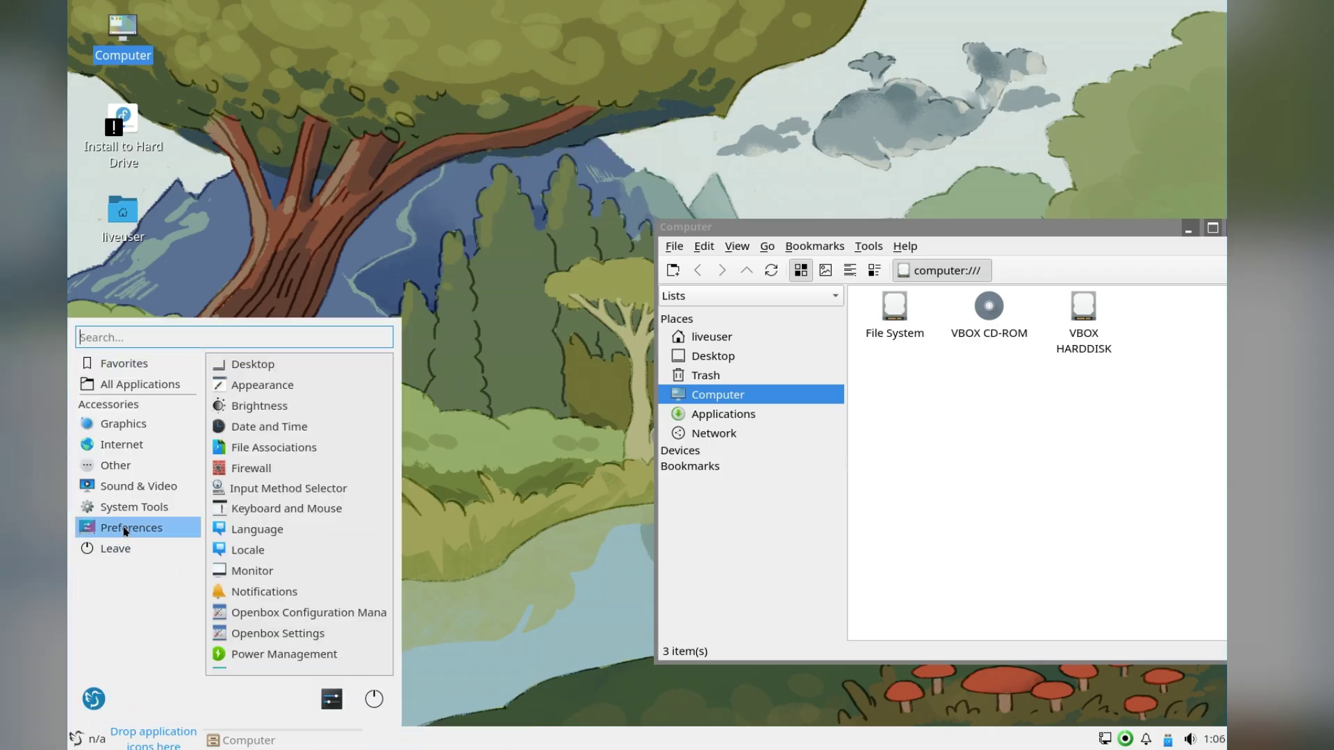
{"action": "scroll", "coordinate": [302, 552], "scroll_direction": "down", "scroll_amount": 1}
{"action": "left_click", "coordinate": [302, 552]}
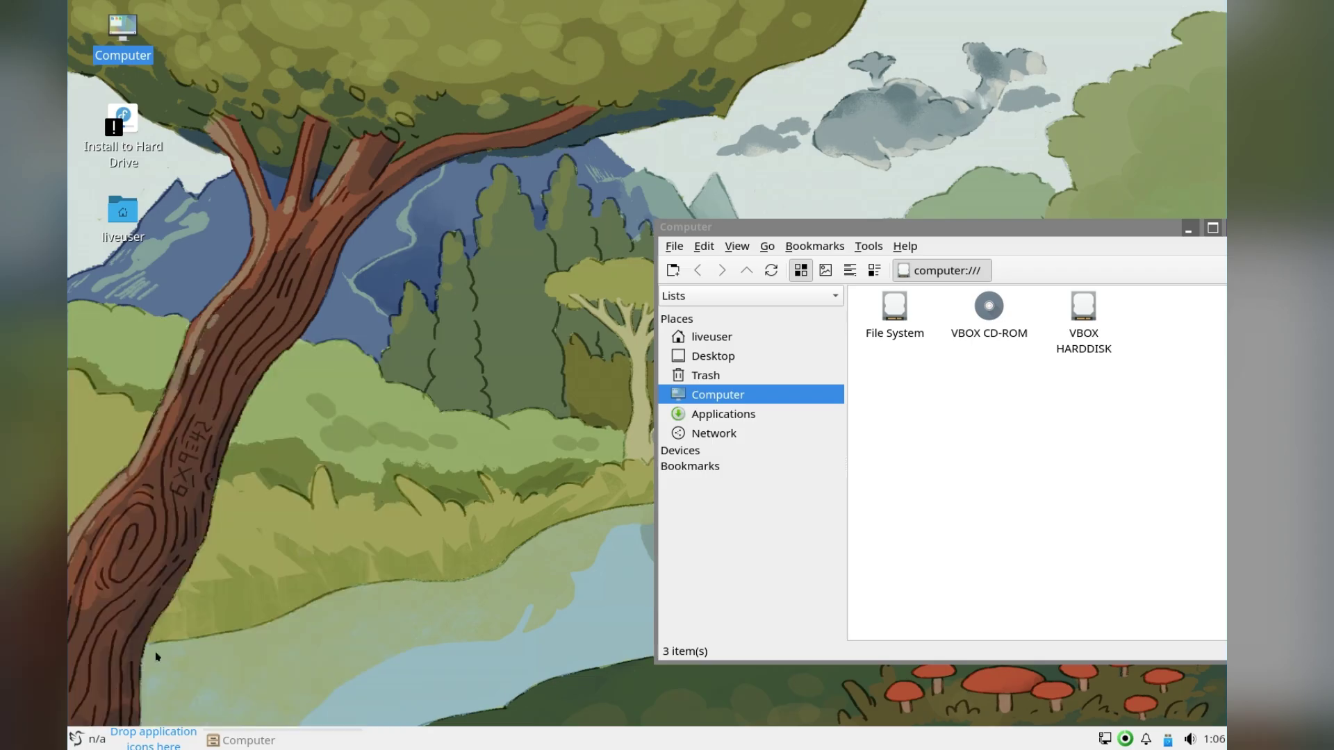
{"action": "left_click", "coordinate": [78, 739]}
{"action": "left_click", "coordinate": [128, 514]}
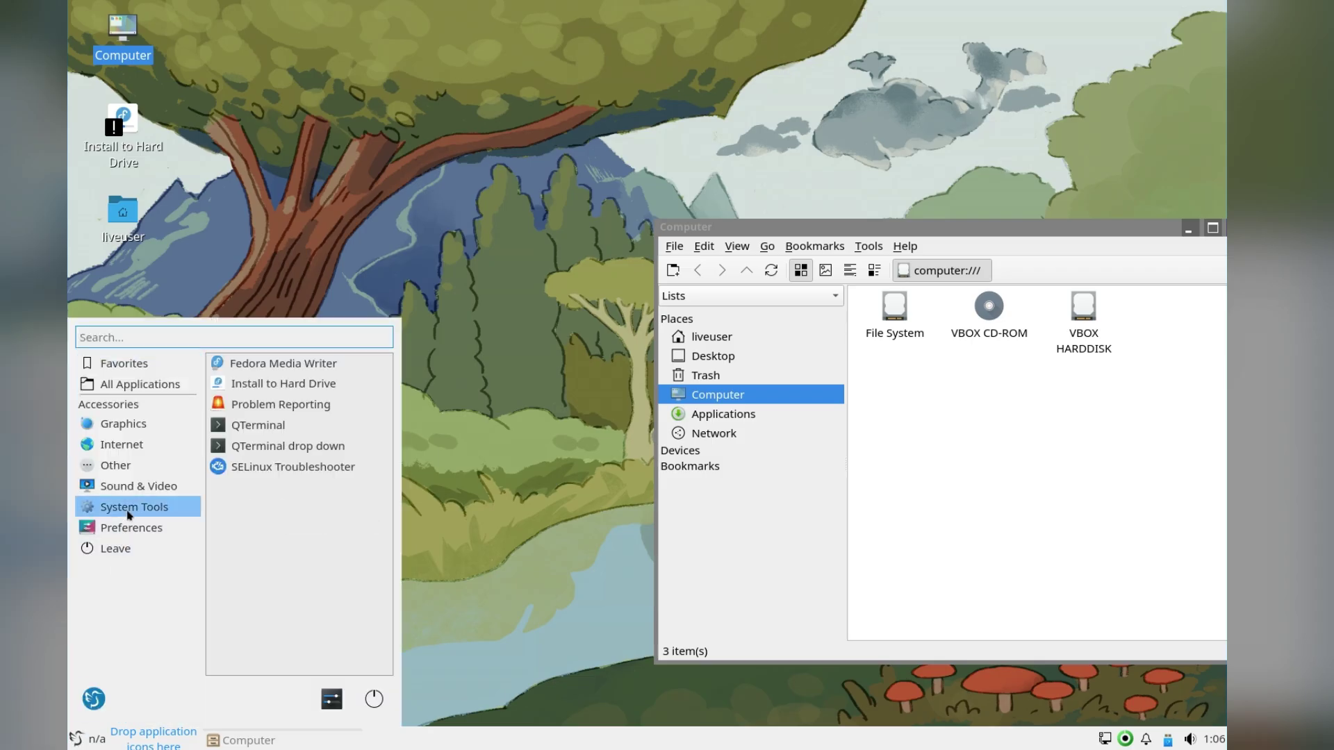
{"action": "left_click", "coordinate": [250, 426]}
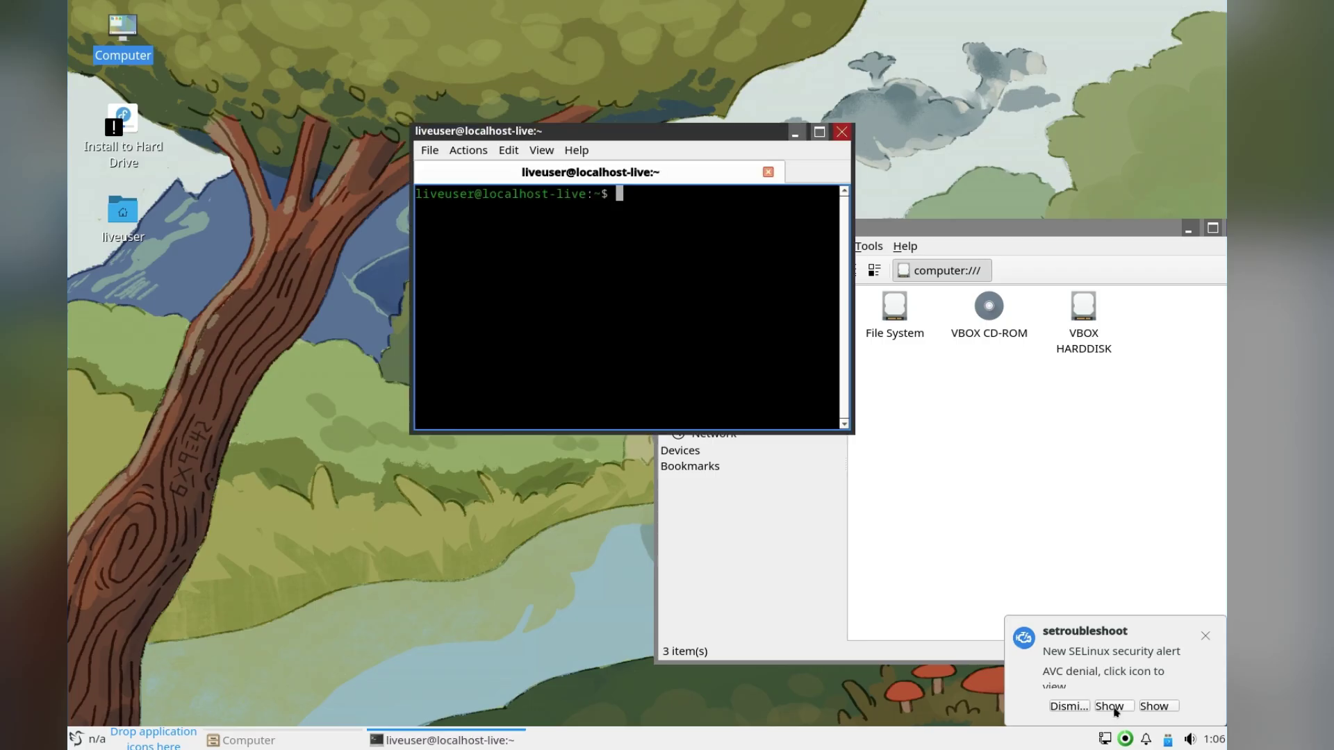
Step: Dismiss the SELinux alert and close QTerminal, confirming the exit
{"action": "left_click", "coordinate": [1206, 636]}
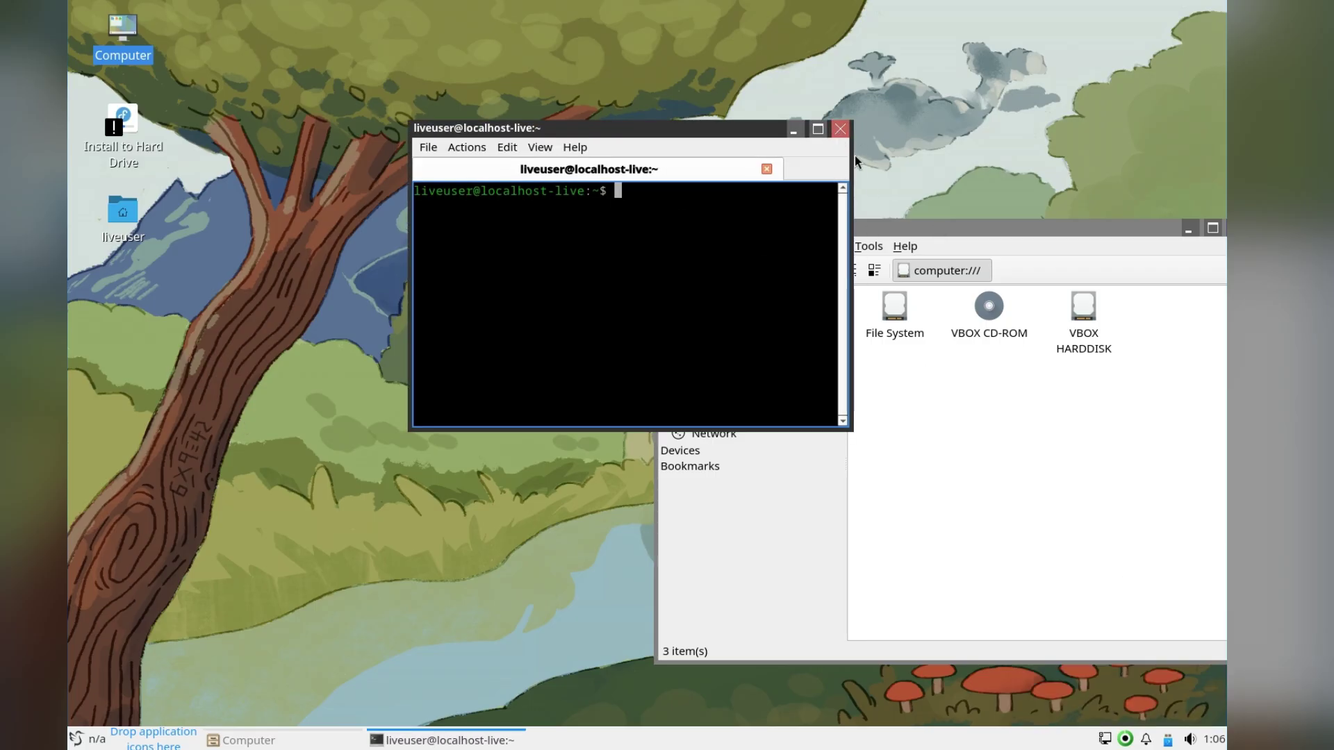
{"action": "left_click", "coordinate": [905, 231]}
{"action": "left_click", "coordinate": [839, 130]}
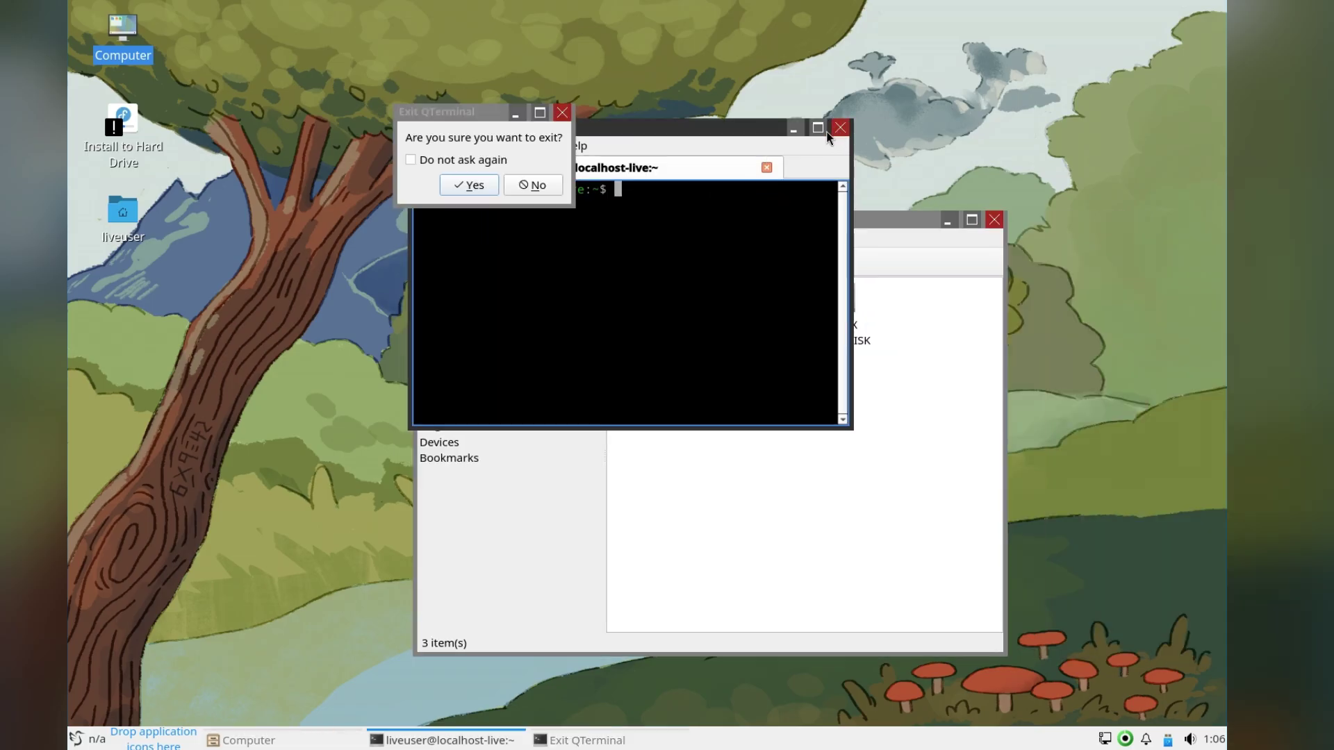
{"action": "left_click", "coordinate": [485, 189]}
Step: Show PCManFM-Qt's About dialog, which reports version 2.1.0
{"action": "left_click", "coordinate": [552, 243]}
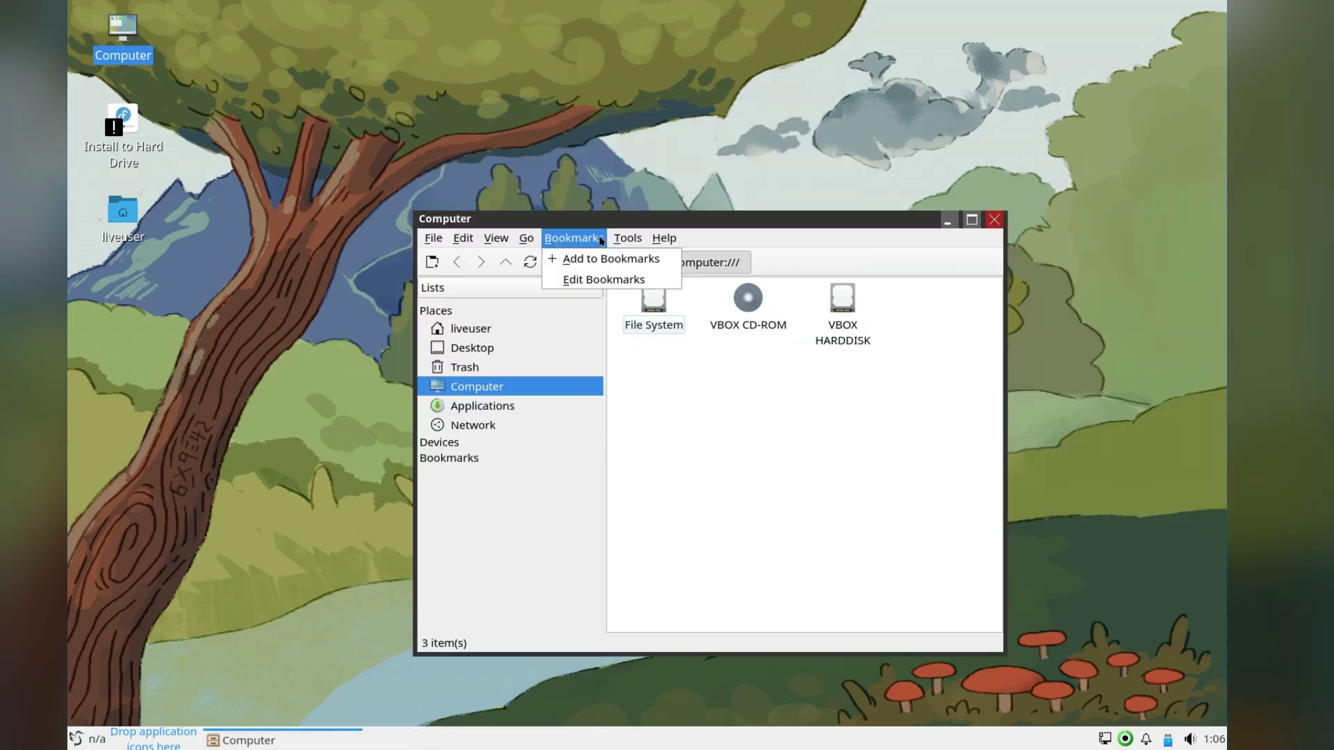
{"action": "mouse_move", "coordinate": [629, 240]}
{"action": "left_click", "coordinate": [672, 260]}
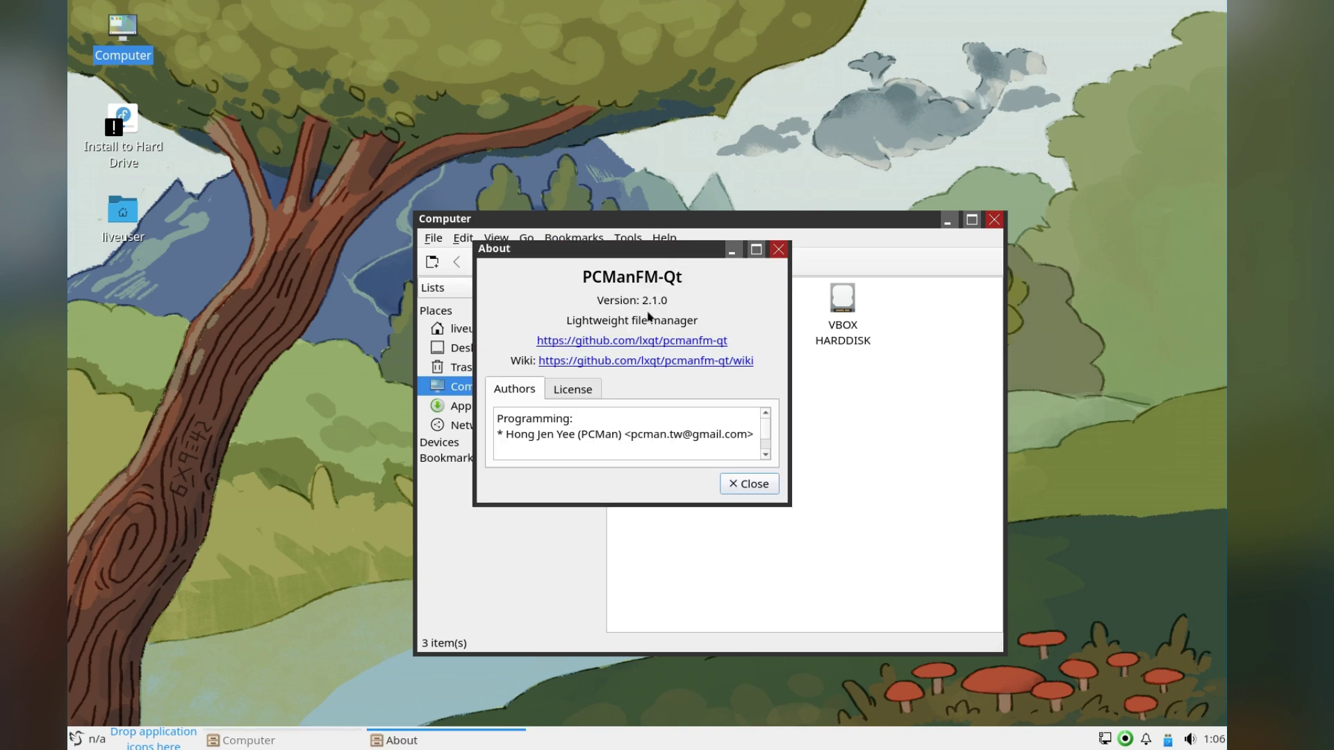